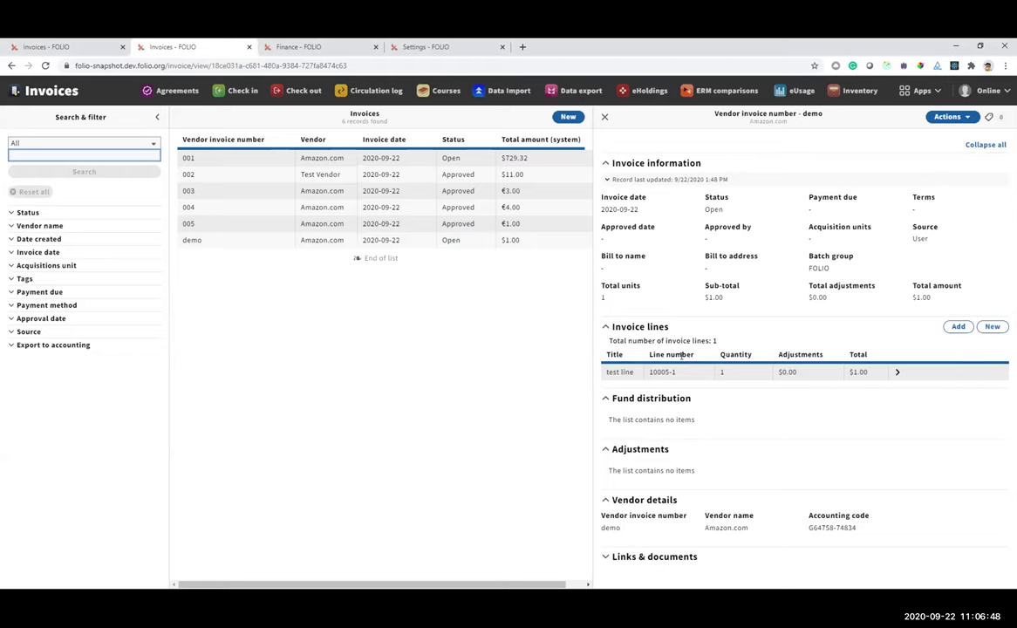
# Open invoice demo for editing through Actions > Edit and scroll to the Extended information section
pyautogui.click(949, 116)
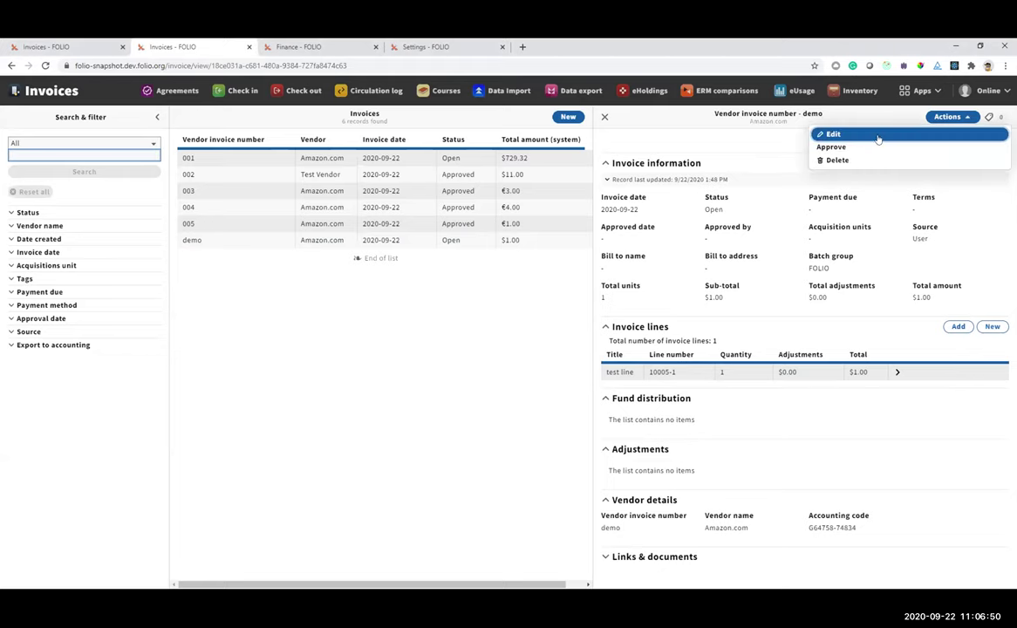
pyautogui.click(878, 136)
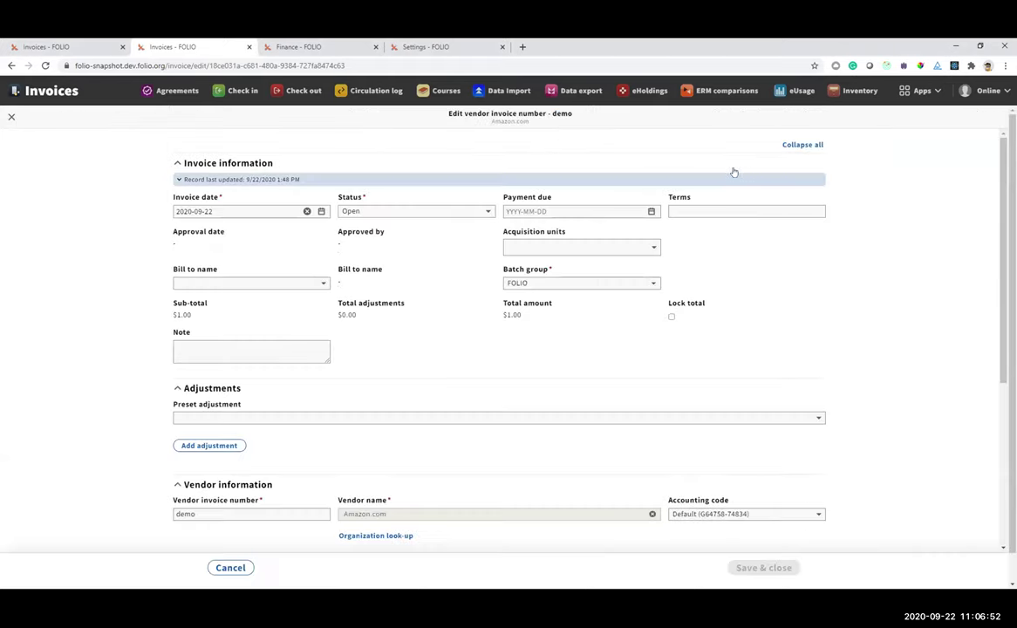
pyautogui.scroll(-3, 711, 170)
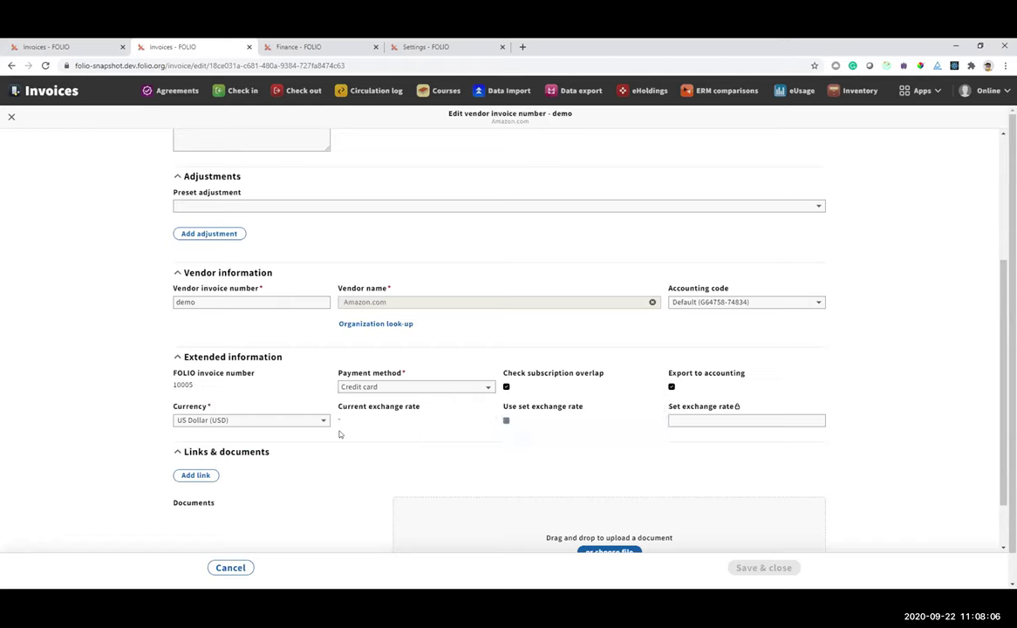
# Set the invoice currency to Euro (EUR), current rate 1.1787, and enable Use set exchange rate
pyautogui.click(269, 422)
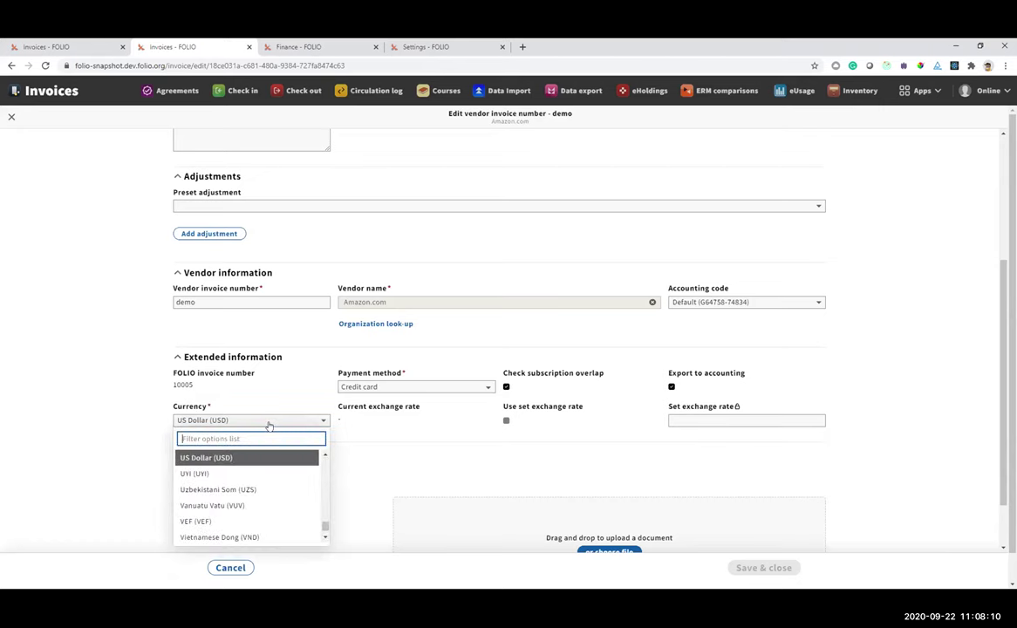
pyautogui.write('eu')
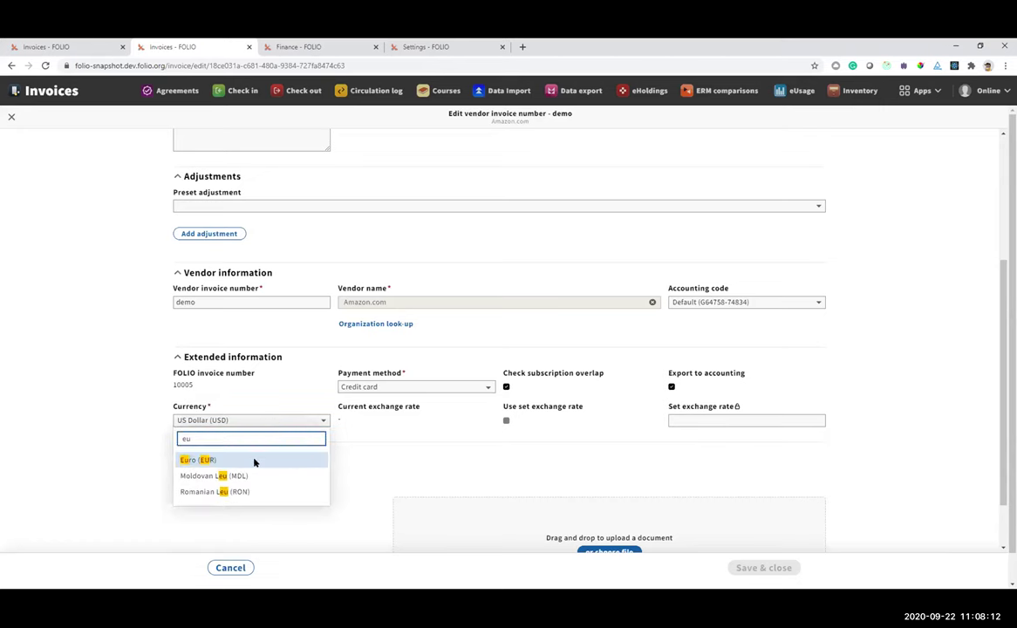
pyautogui.click(218, 460)
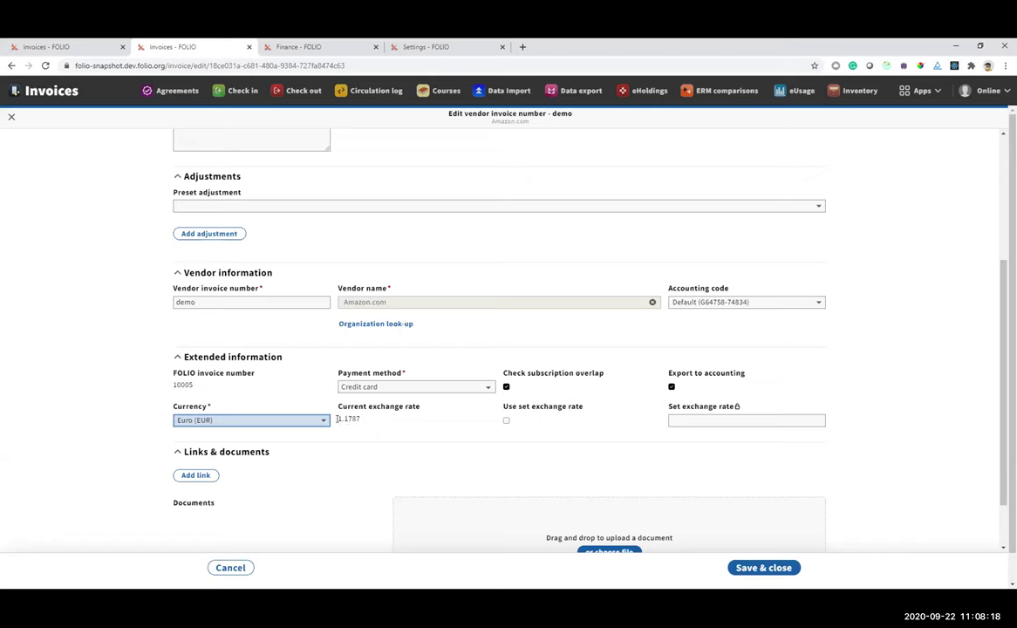
pyautogui.doubleClick(342, 419)
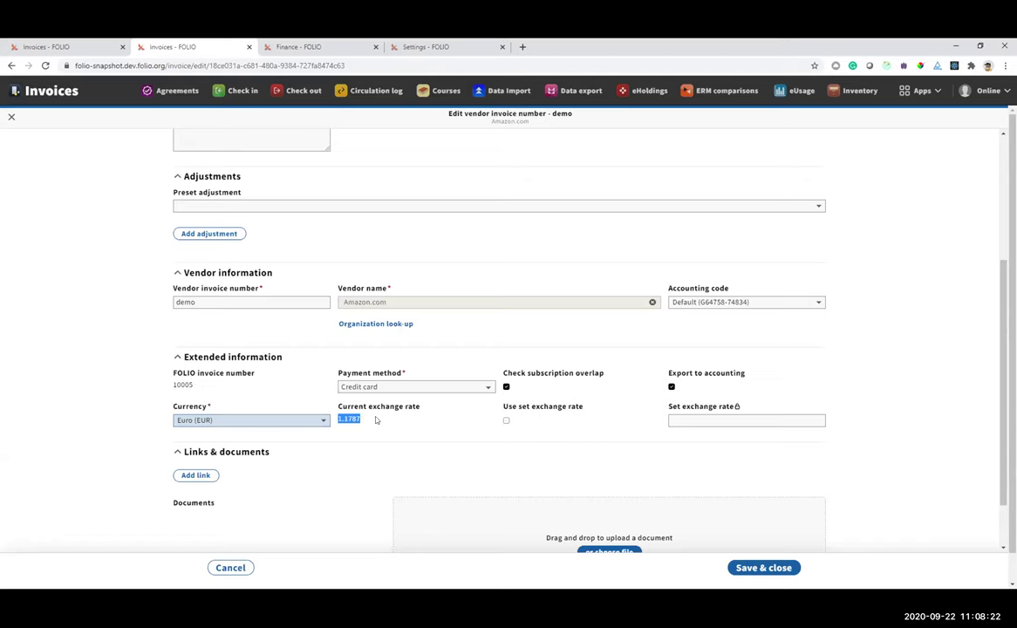
pyautogui.click(505, 424)
# Enter 3 as the set exchange rate and save the invoice
pyautogui.click(362, 424)
pyautogui.click(704, 419)
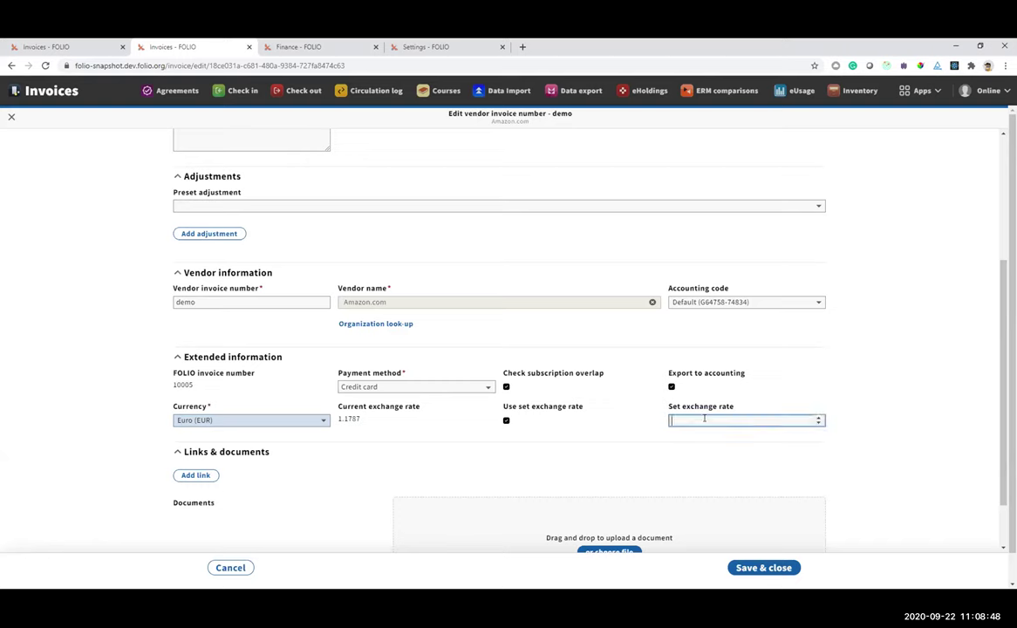
pyautogui.write('3')
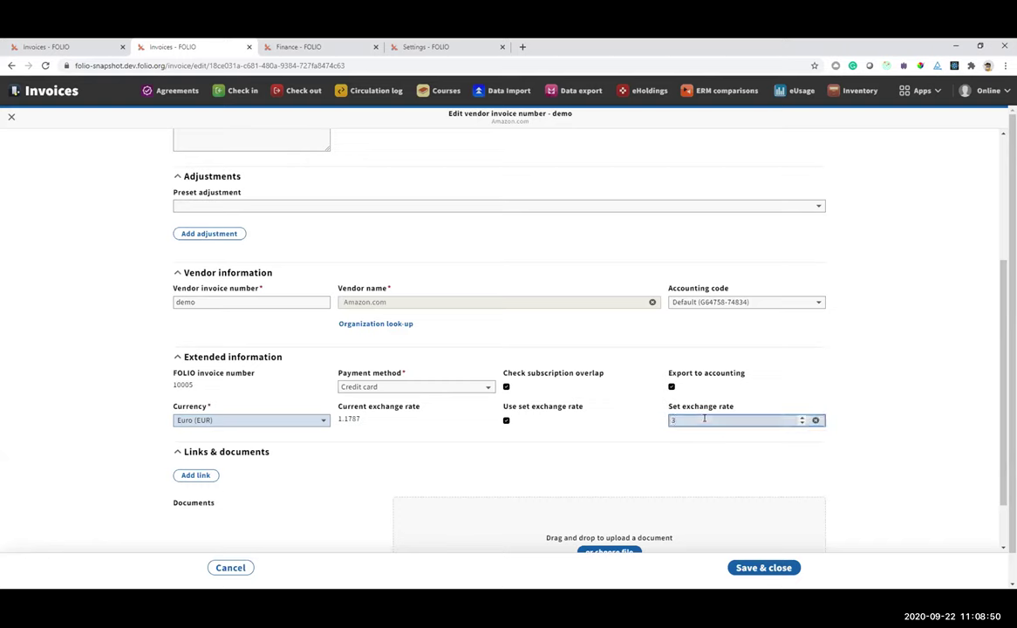
pyautogui.scroll(-1, 707, 401)
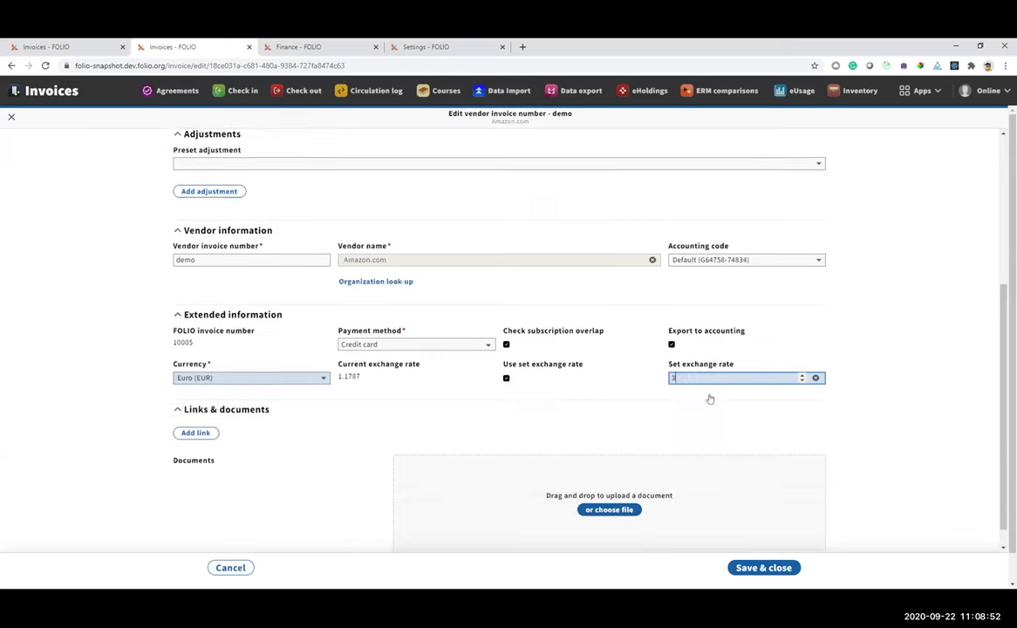
pyautogui.scroll(2, 708, 395)
pyautogui.scroll(-1, 708, 395)
pyautogui.click(606, 483)
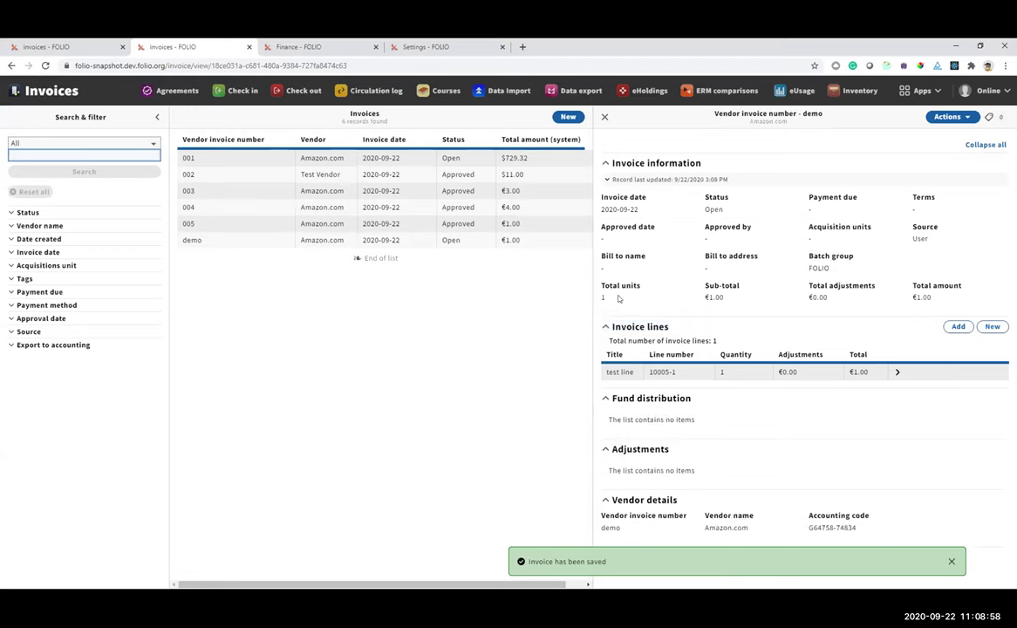
# Open the test line 10005-1 in its edit form
pyautogui.click(681, 373)
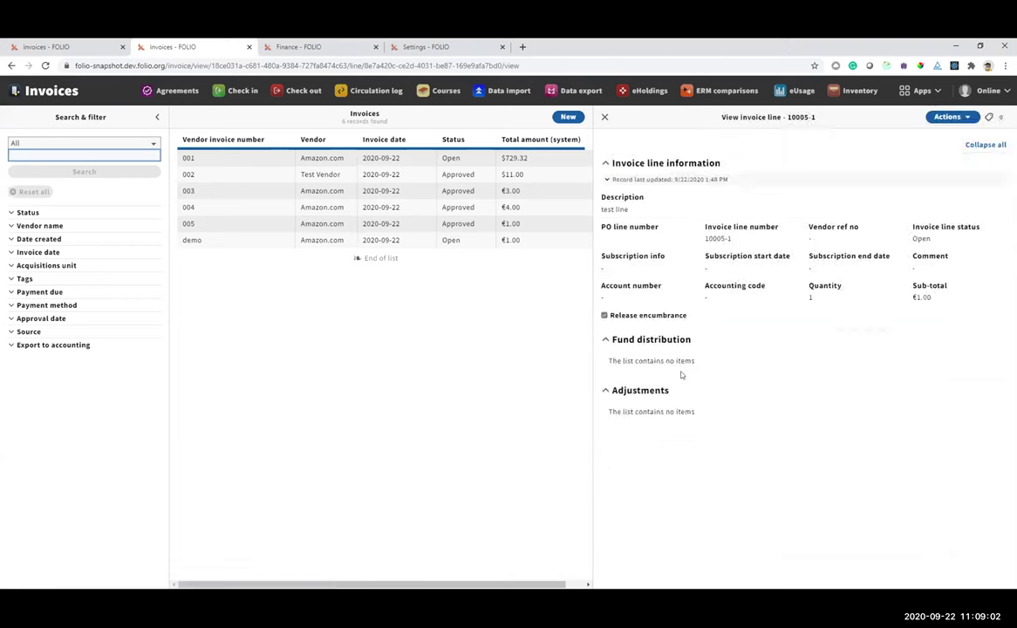
pyautogui.click(952, 123)
pyautogui.click(863, 132)
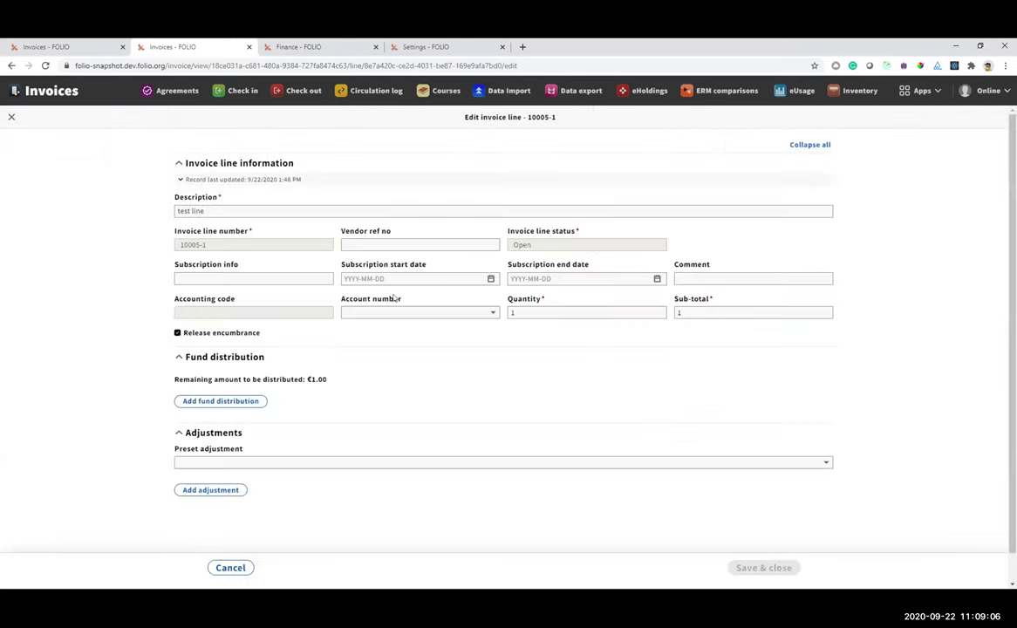
pyautogui.scroll(-1, 364, 367)
# Add a fund distribution row and filter the fund list by 'de'
pyautogui.click(237, 372)
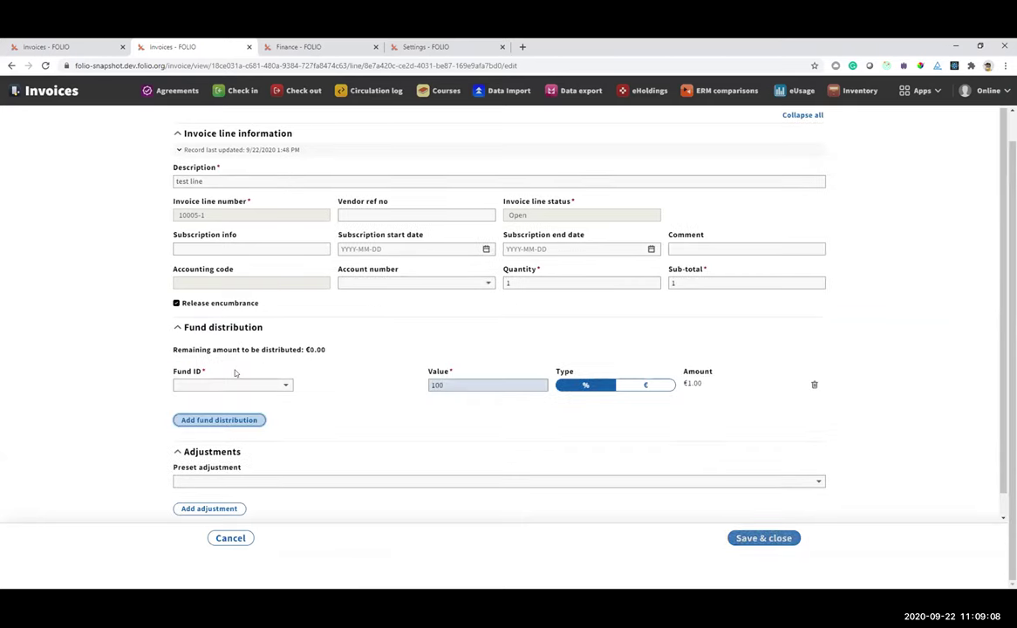
pyautogui.click(239, 384)
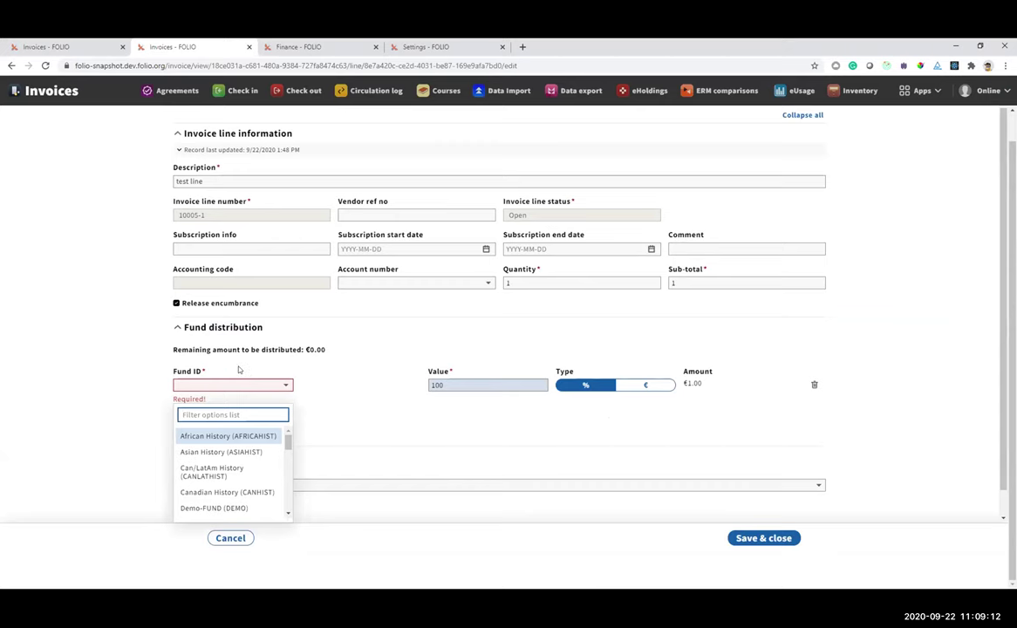
pyautogui.write('de')
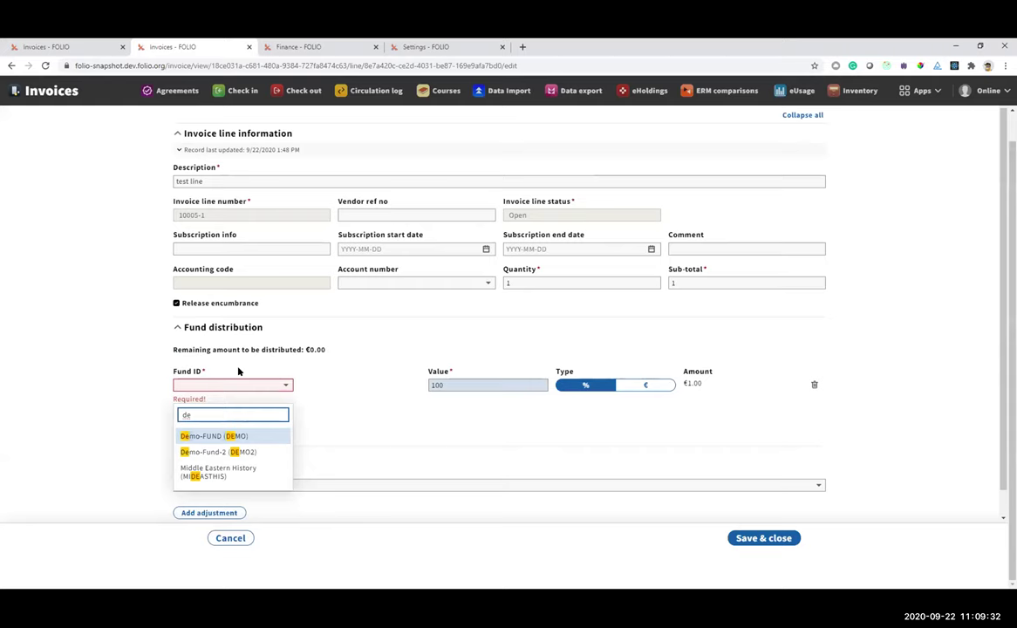
# Assign Demo-FUND (DEMO) to the first distribution row at 50%
pyautogui.click(216, 435)
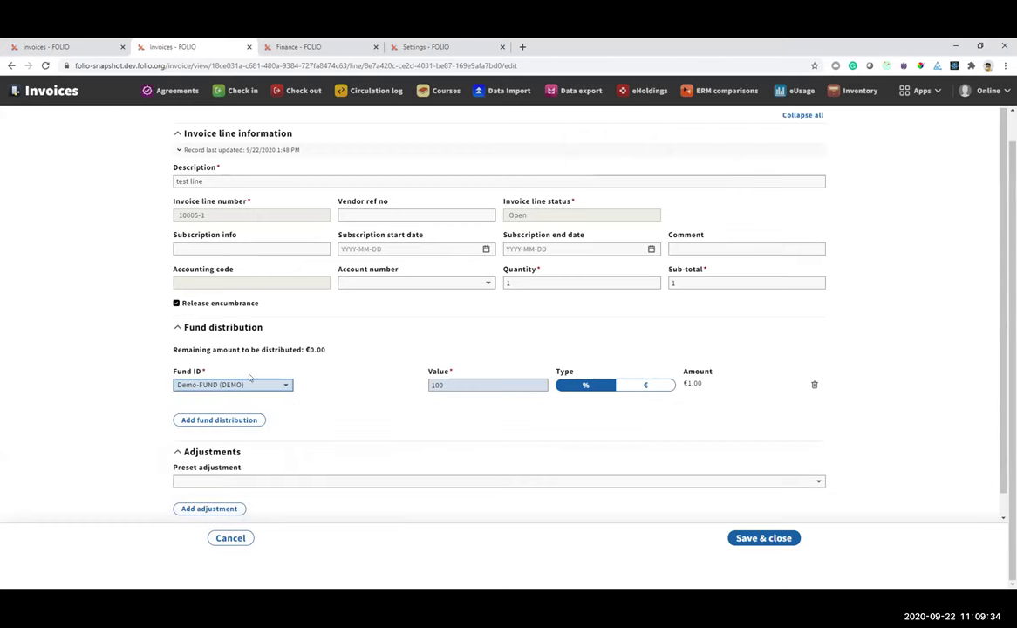
pyautogui.click(467, 389)
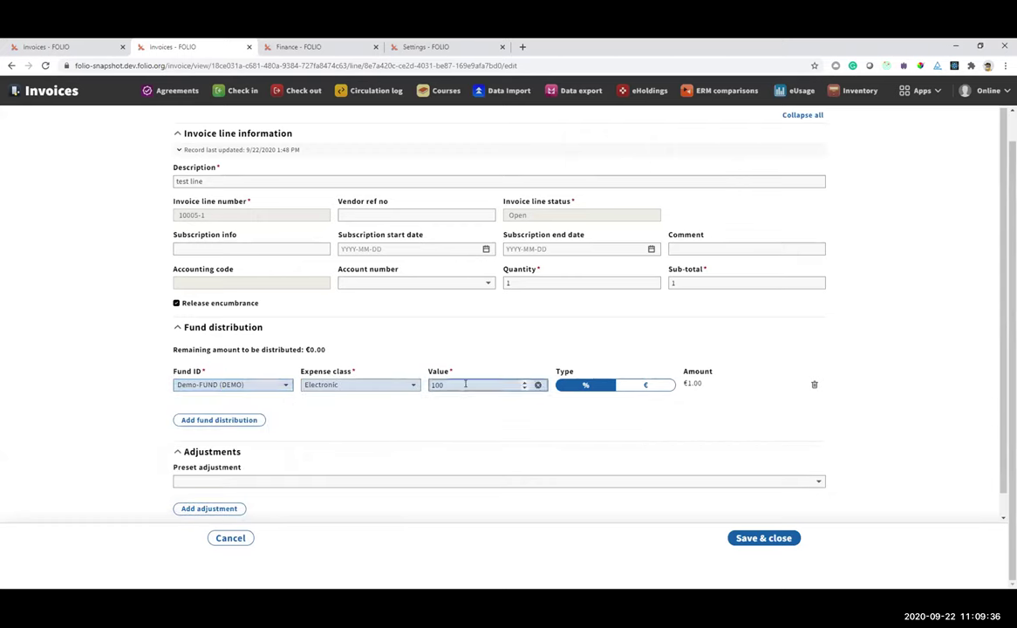
pyautogui.press('BackSpace')
pyautogui.press('BackSpace')
pyautogui.press('BackSpace')
pyautogui.write('50')
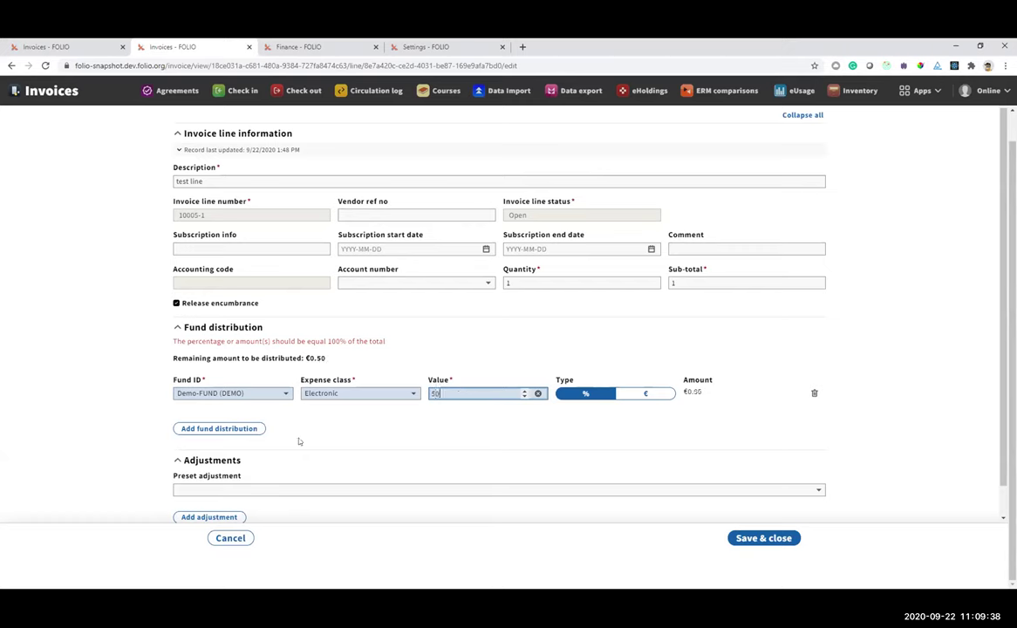
# Add a second distribution row with Demo-Fund-2 (DEMO2)
pyautogui.click(216, 428)
pyautogui.click(198, 433)
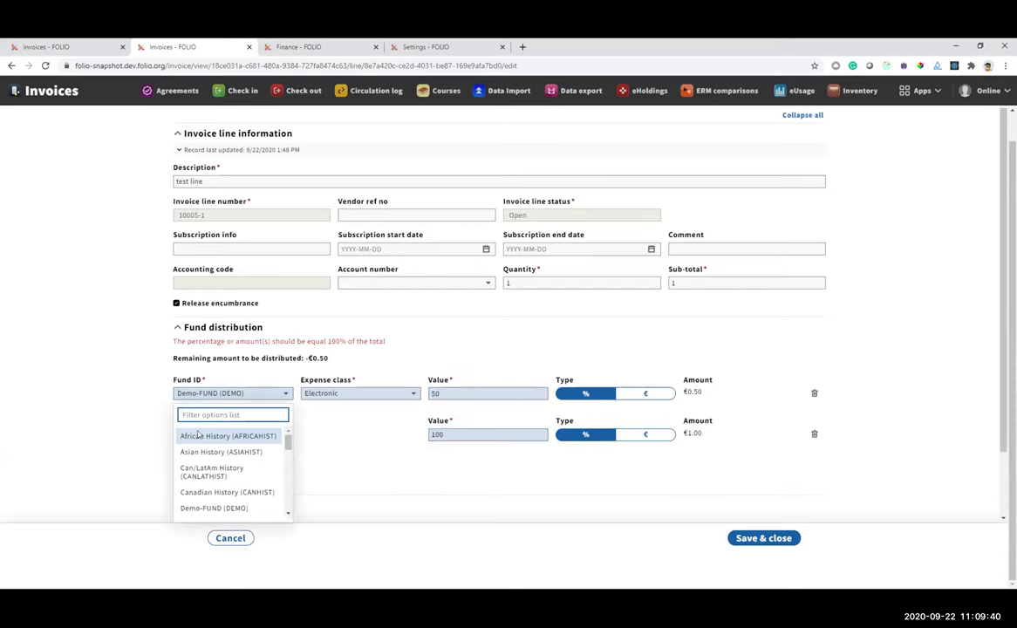
pyautogui.write('dem')
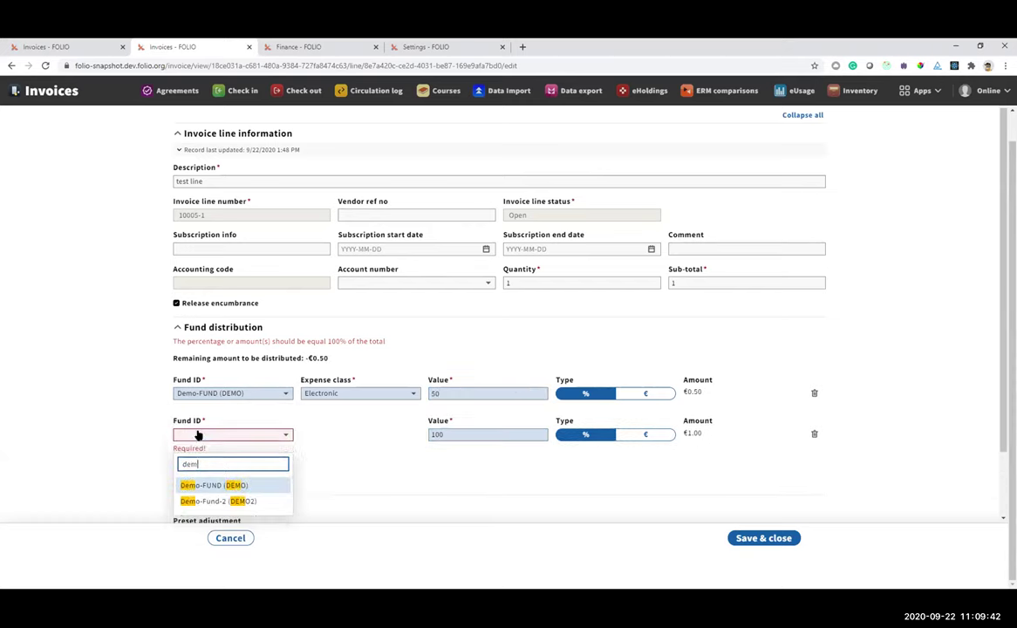
pyautogui.press('Return')
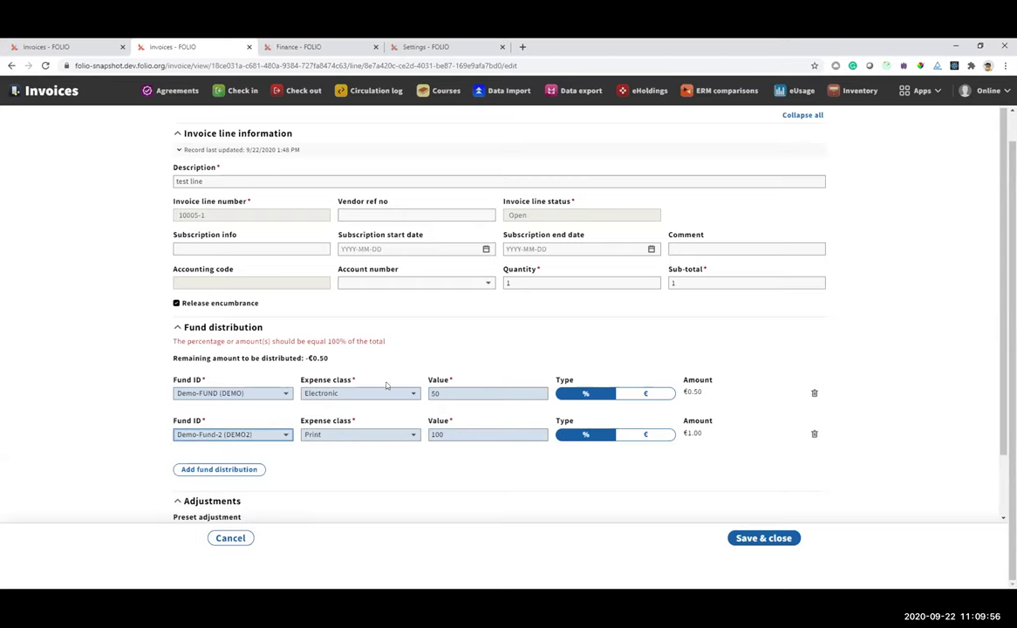
# Keep Electronic as the first row's expense class, set the second row to 50%, and save
pyautogui.click(380, 393)
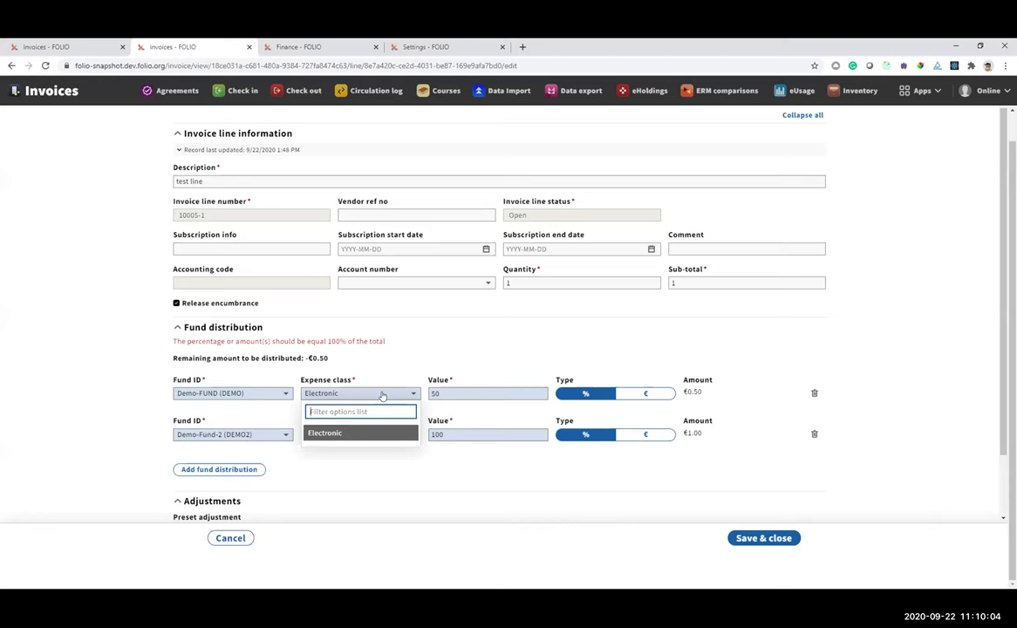
pyautogui.click(381, 396)
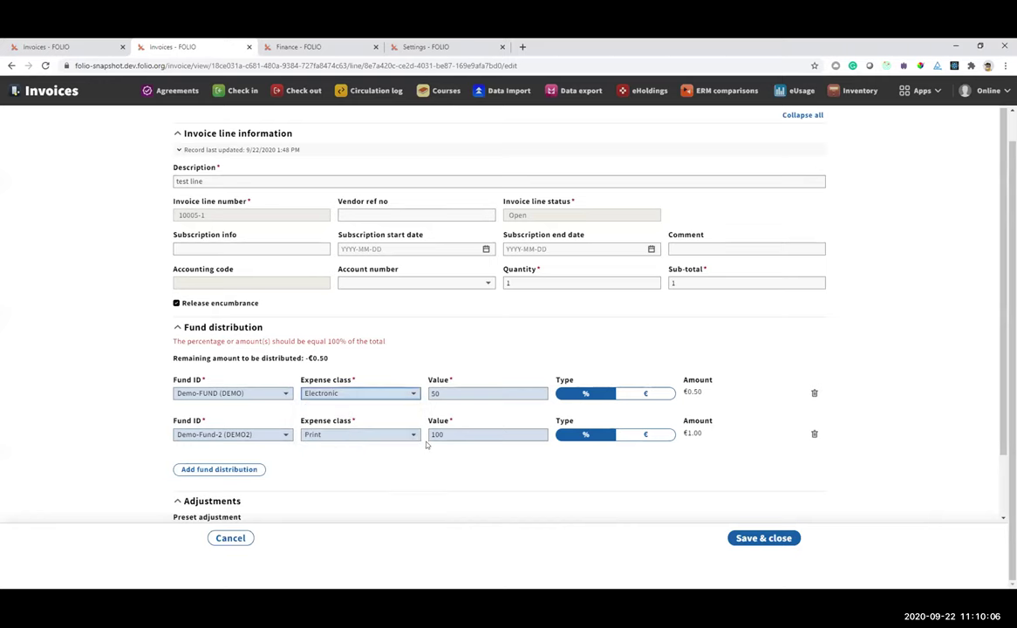
pyautogui.scroll(-2, 388, 402)
pyautogui.scroll(-2, 404, 433)
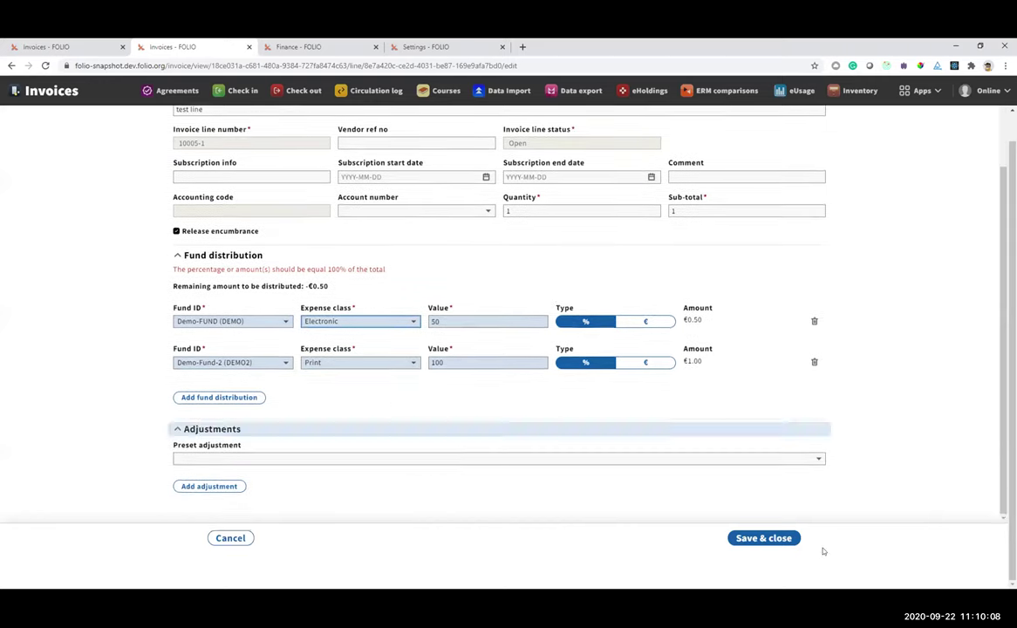
pyautogui.click(458, 363)
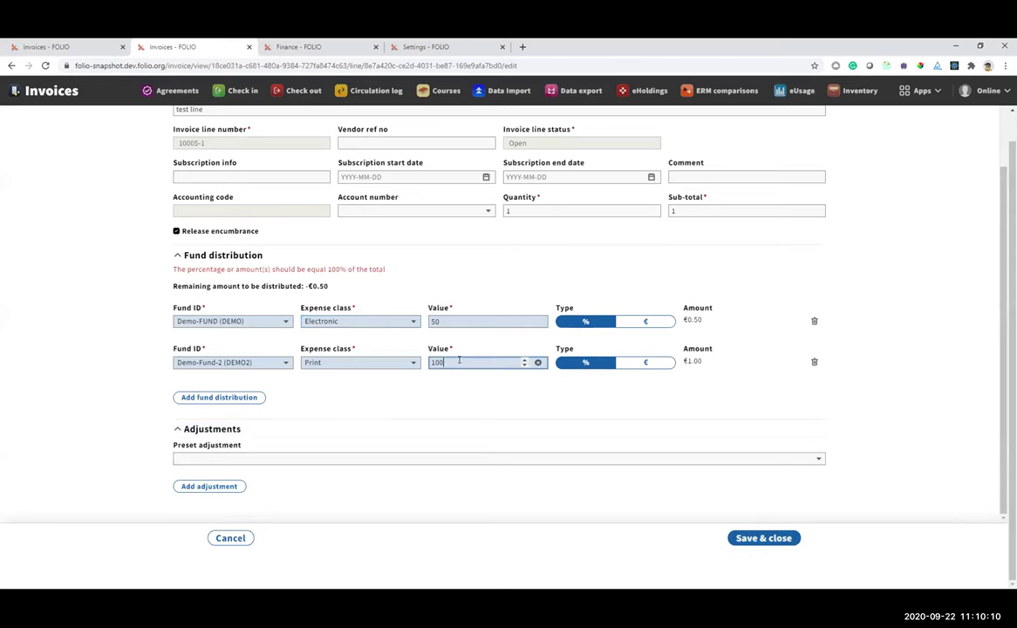
pyautogui.press('BackSpace')
pyautogui.press('BackSpace')
pyautogui.press('BackSpace')
pyautogui.write('50')
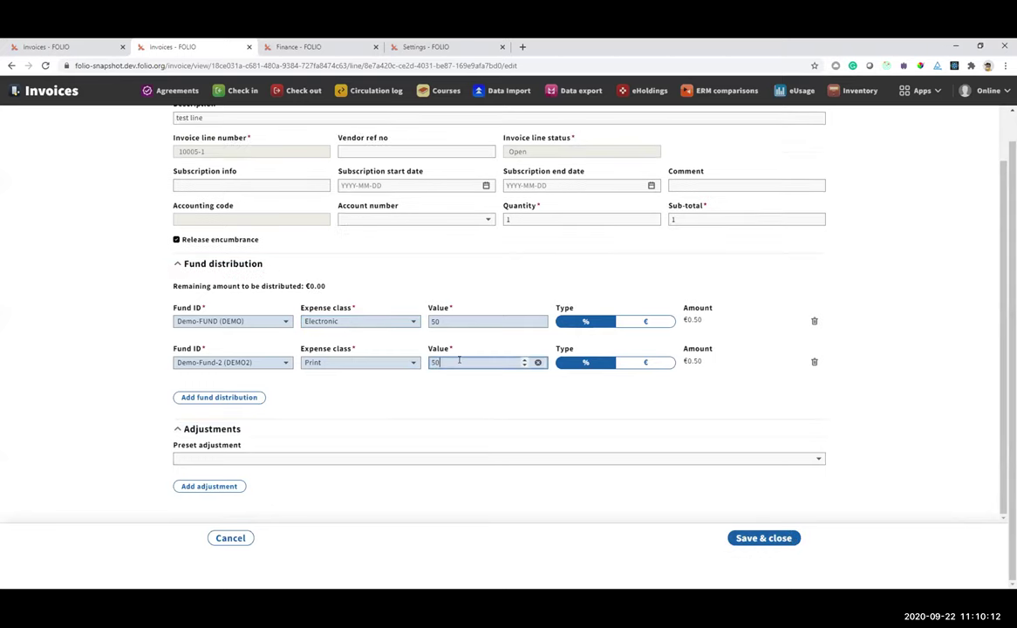
pyautogui.press('Return')
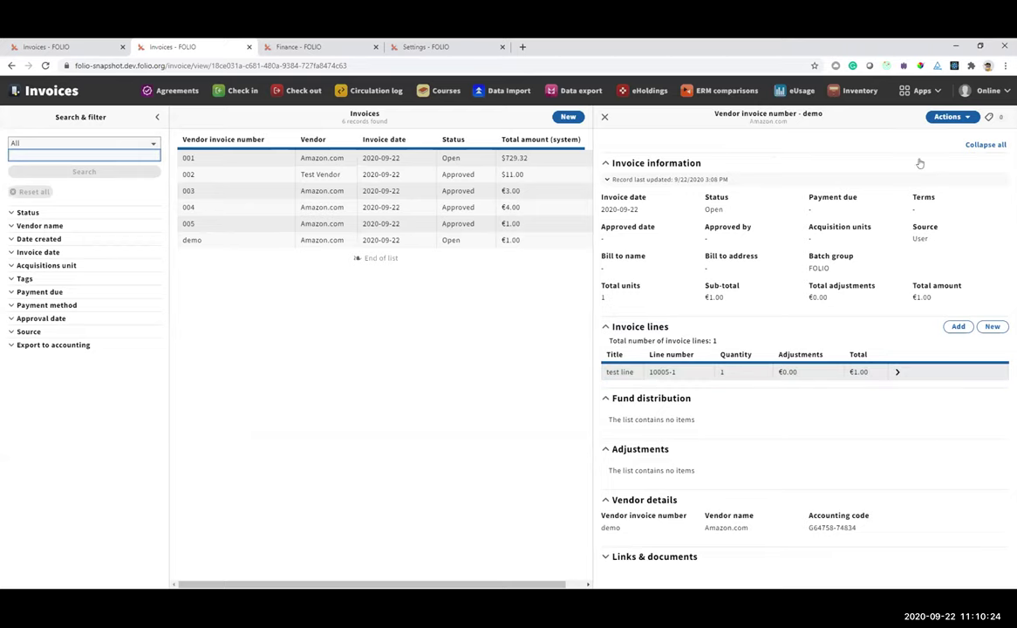
# Approve invoice demo and confirm the approval
pyautogui.click(951, 120)
pyautogui.click(831, 147)
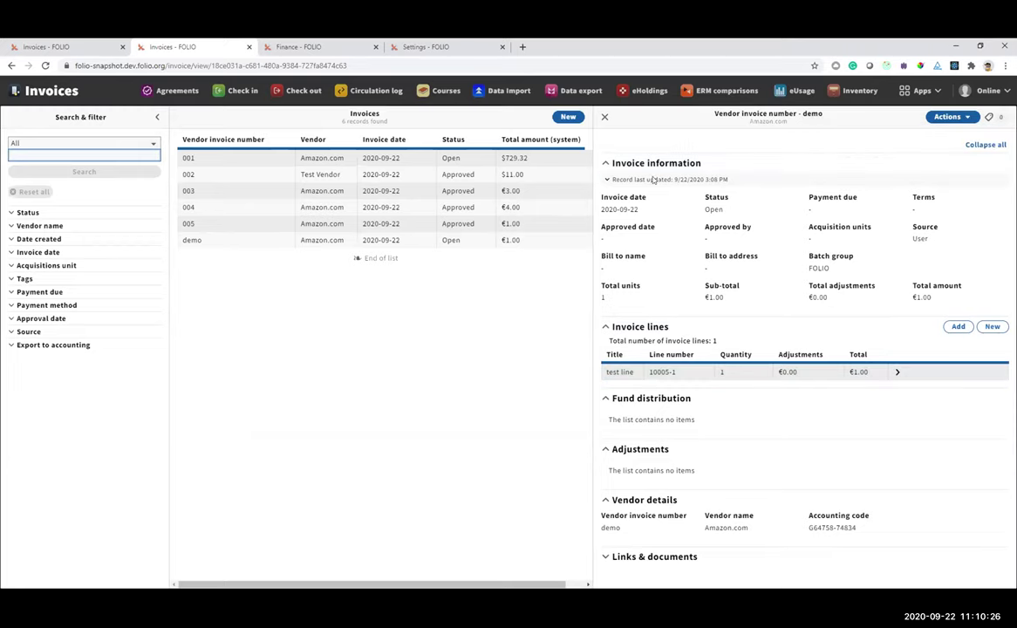
pyautogui.click(622, 190)
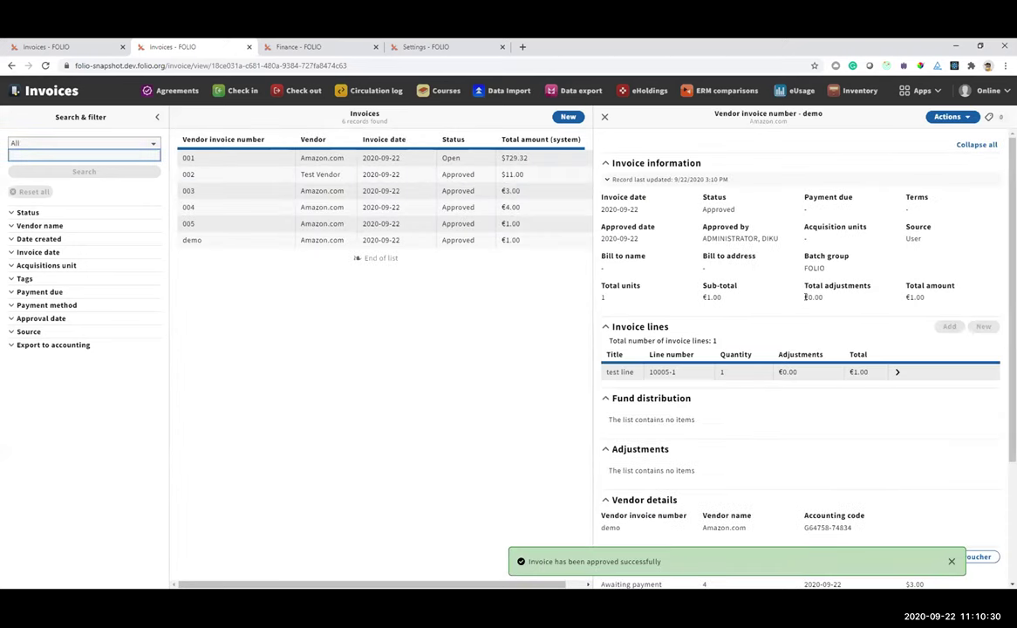
# Review the voucher information: total $3.00 at exchange rate 3
pyautogui.scroll(-1, 729, 280)
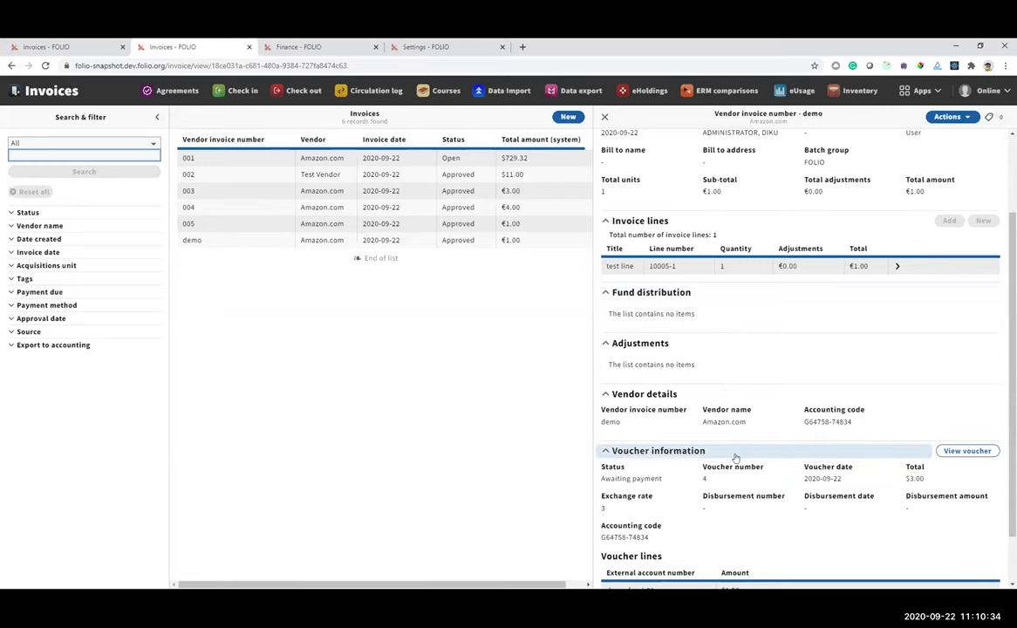
pyautogui.scroll(-1, 768, 431)
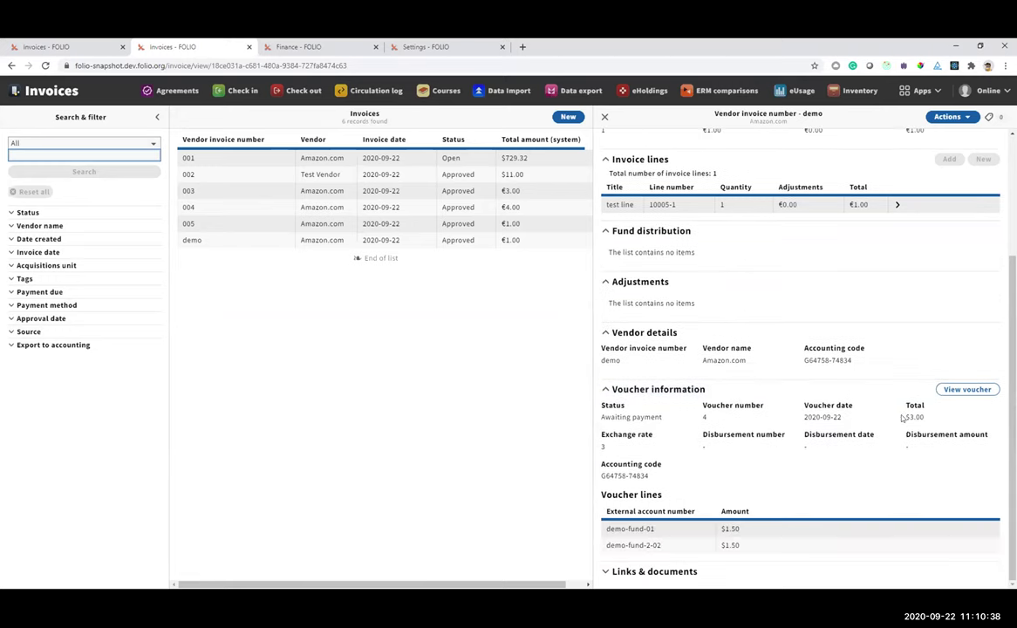
pyautogui.moveTo(904, 417); pyautogui.dragTo(925, 419)
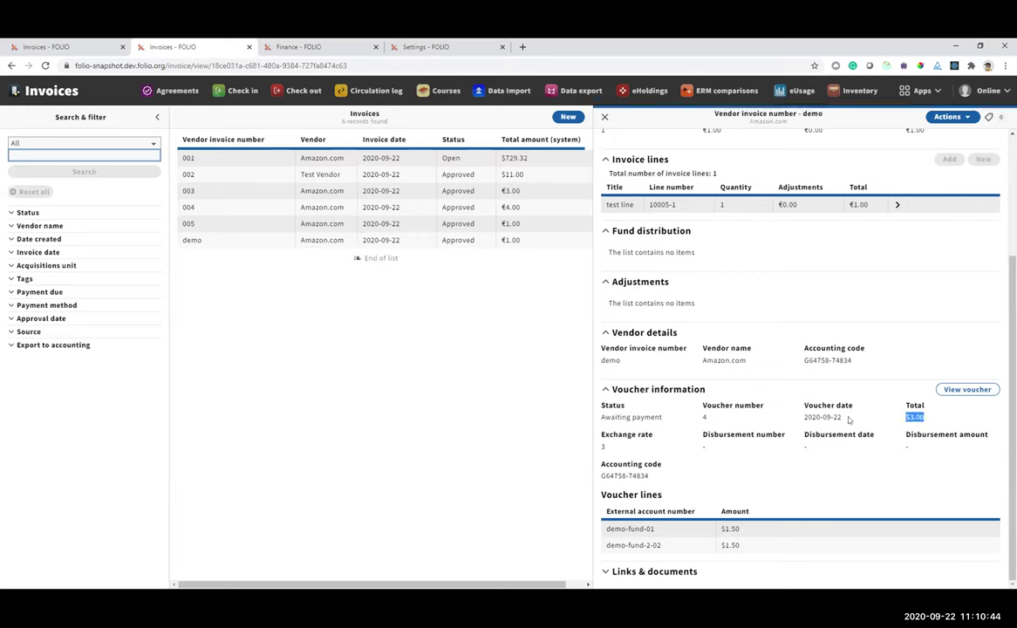
pyautogui.doubleClick(602, 446)
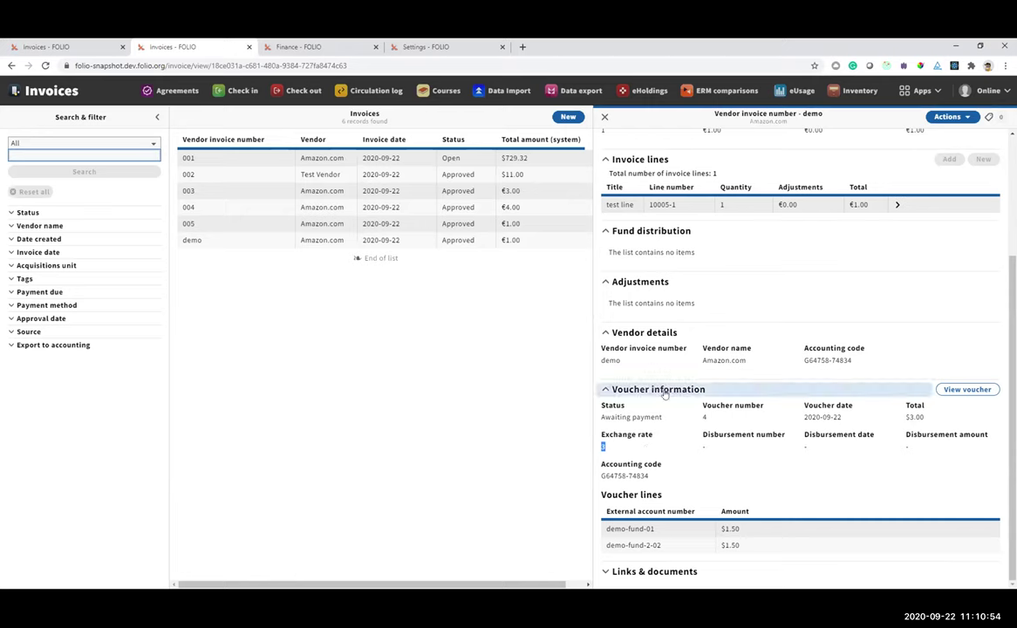
# Open voucher 4 and check its lines under demo-fund-01 and demo-fund-2-02, $1.50 each
pyautogui.click(978, 393)
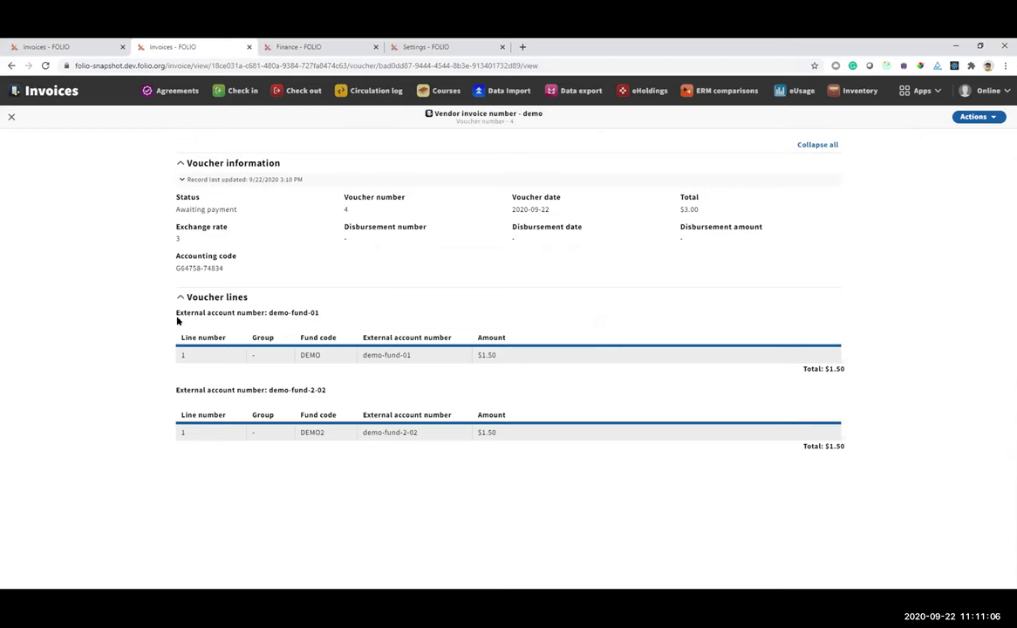
pyautogui.moveTo(178, 312); pyautogui.dragTo(268, 313)
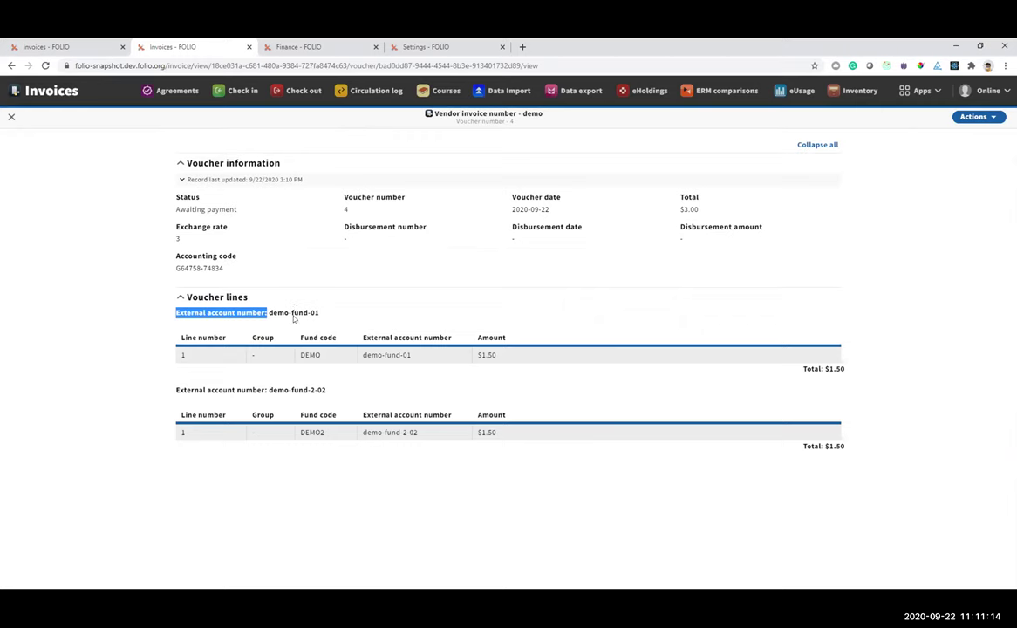
pyautogui.click(284, 46)
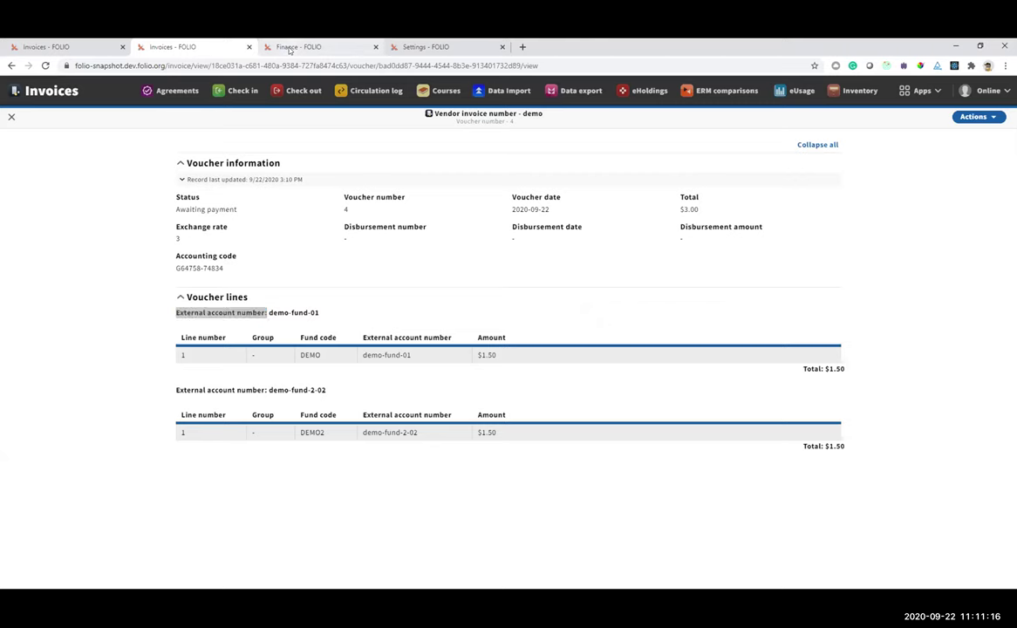
pyautogui.moveTo(804, 253); pyautogui.dragTo(865, 267)
pyautogui.click(865, 267)
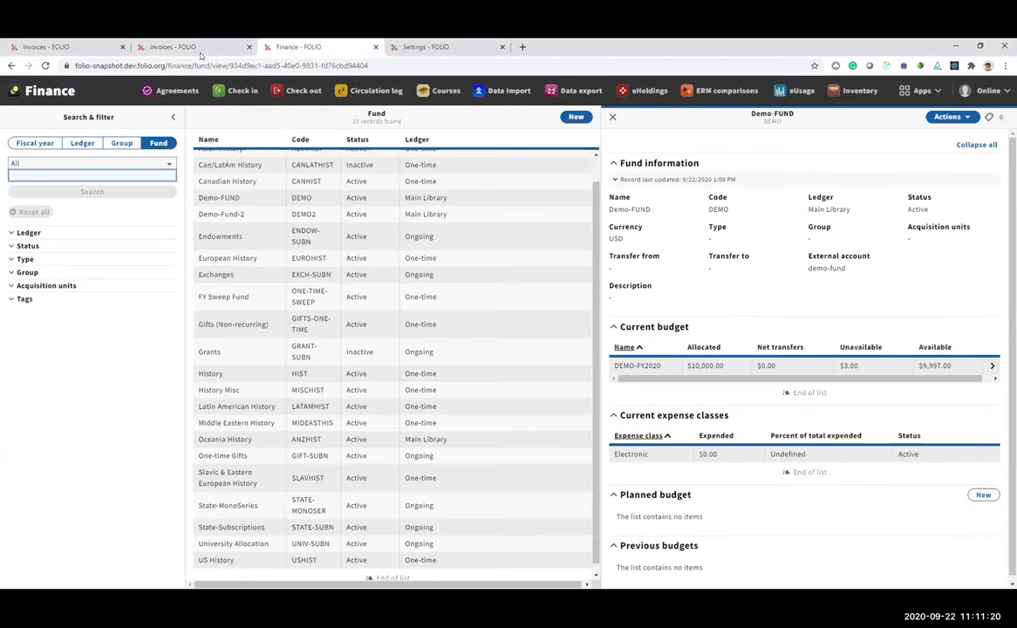
pyautogui.click(183, 48)
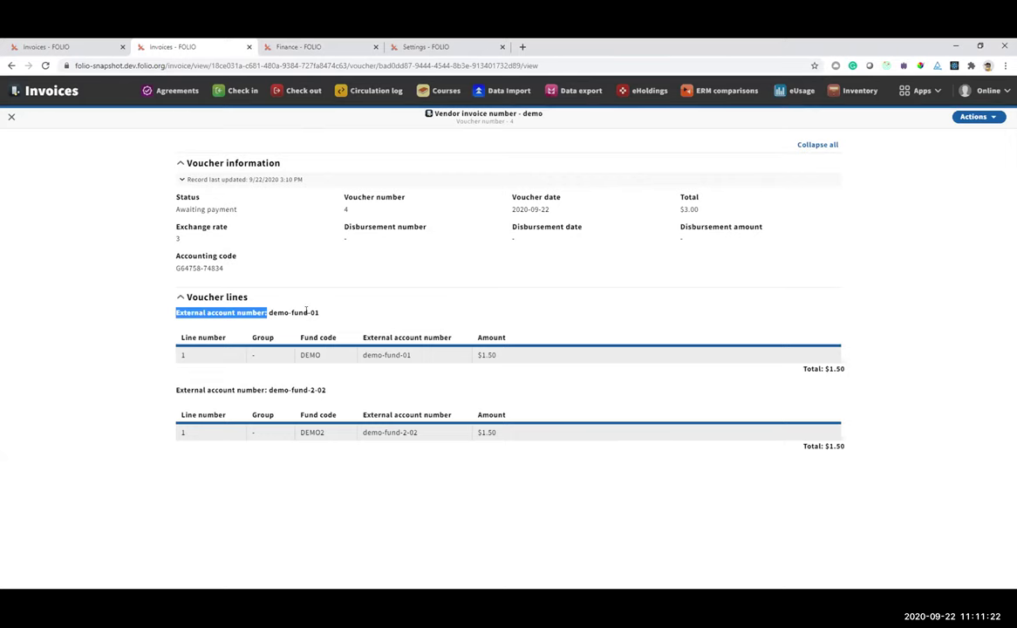
pyautogui.moveTo(307, 311); pyautogui.dragTo(317, 311)
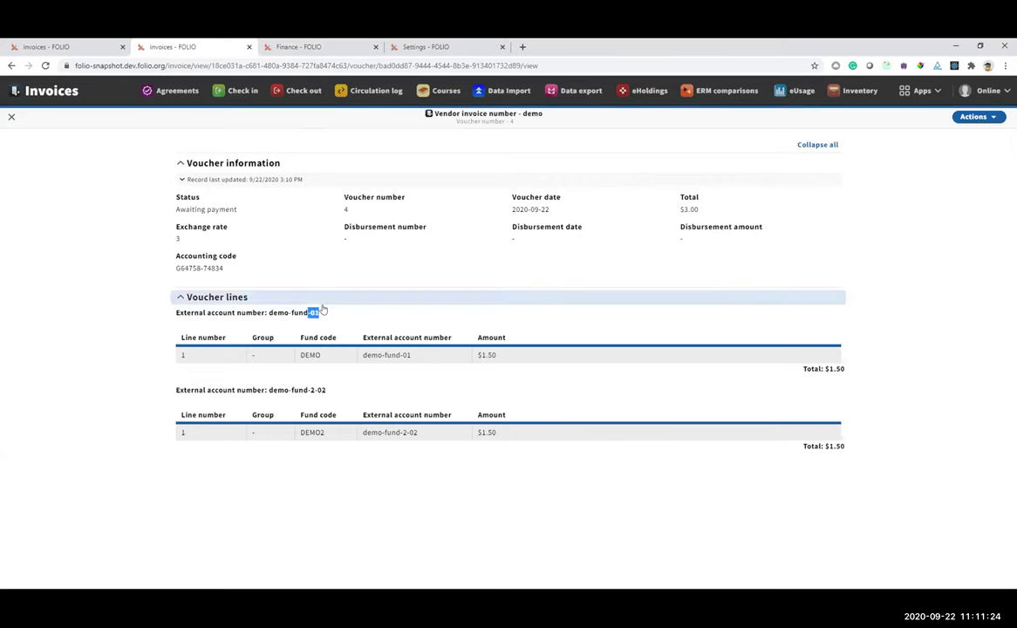
pyautogui.click(420, 47)
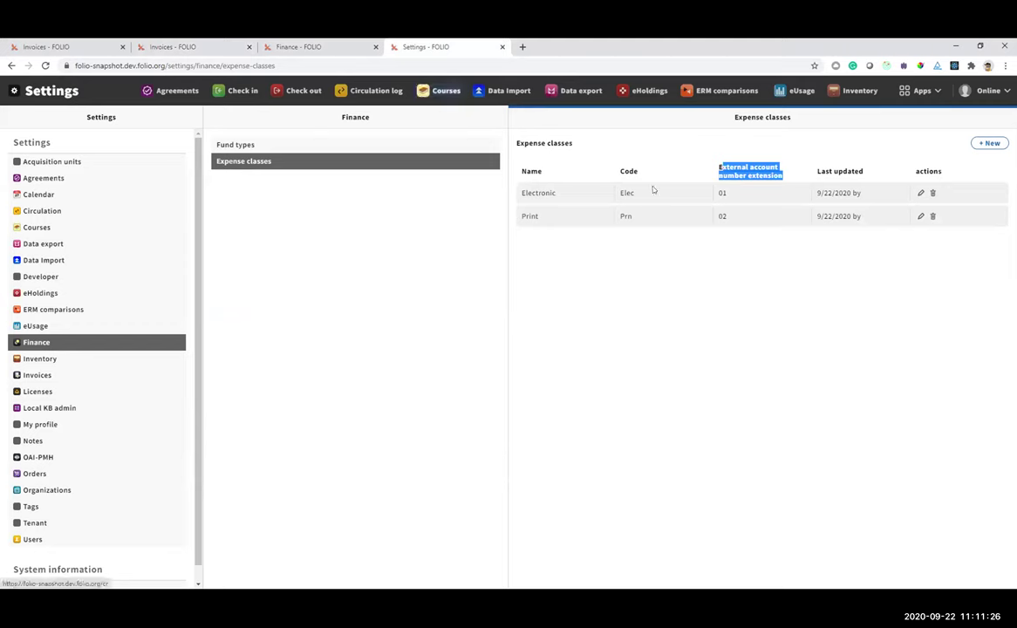
pyautogui.doubleClick(723, 197)
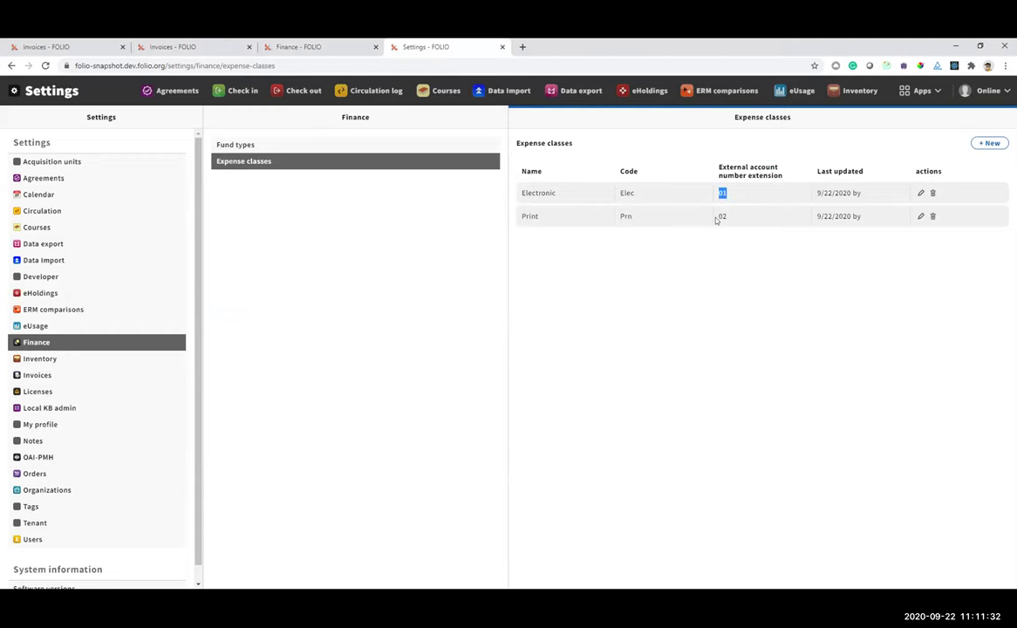
pyautogui.click(292, 46)
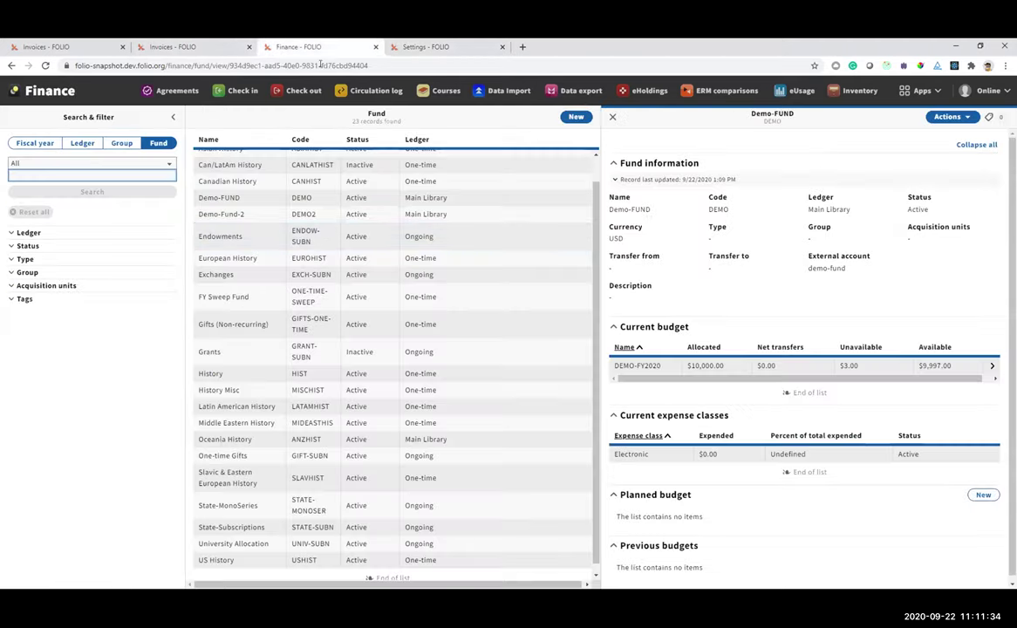
pyautogui.click(172, 46)
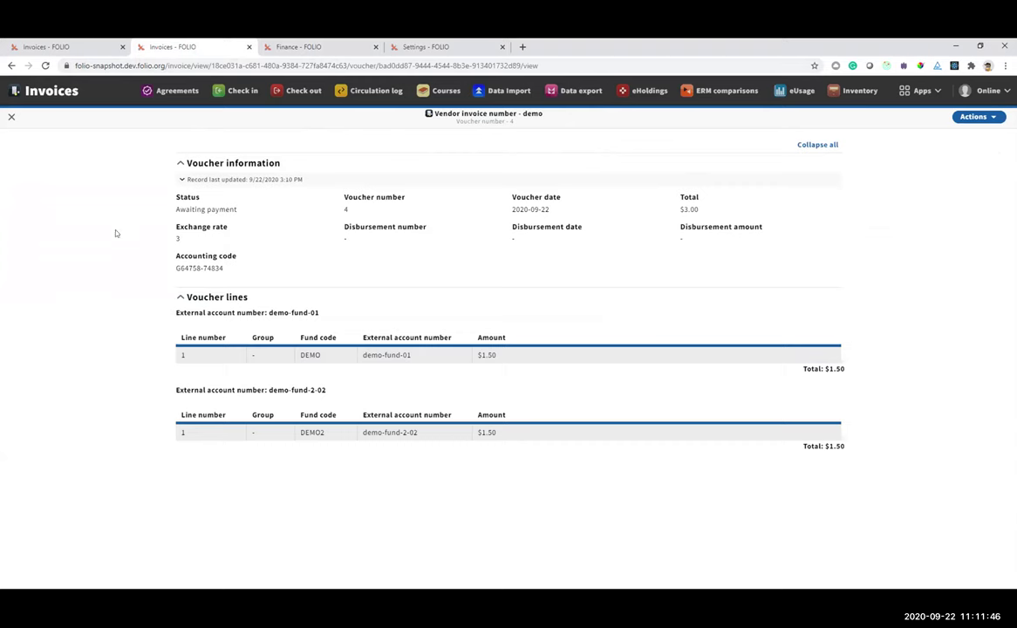
# Close voucher 4, edit the demo invoice, and clear its 2020-09-22 invoice date
pyautogui.click(12, 116)
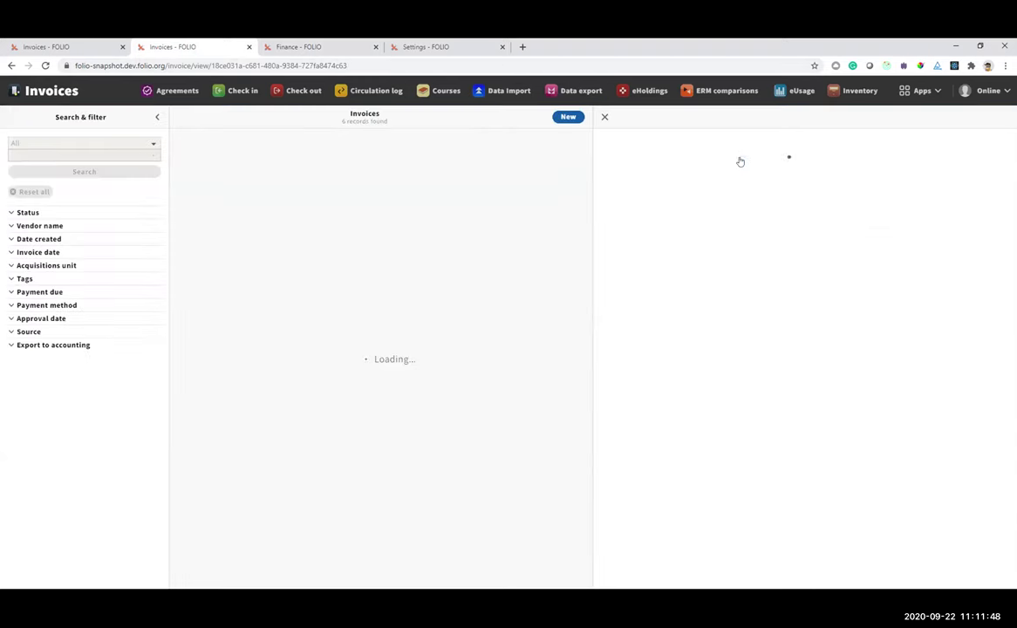
pyautogui.click(948, 116)
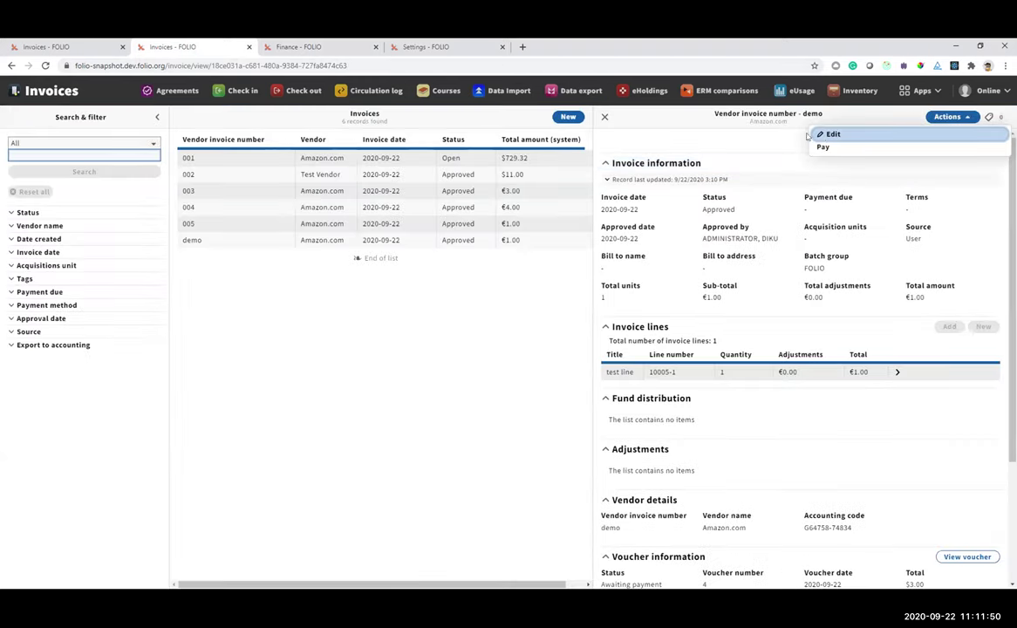
pyautogui.click(828, 134)
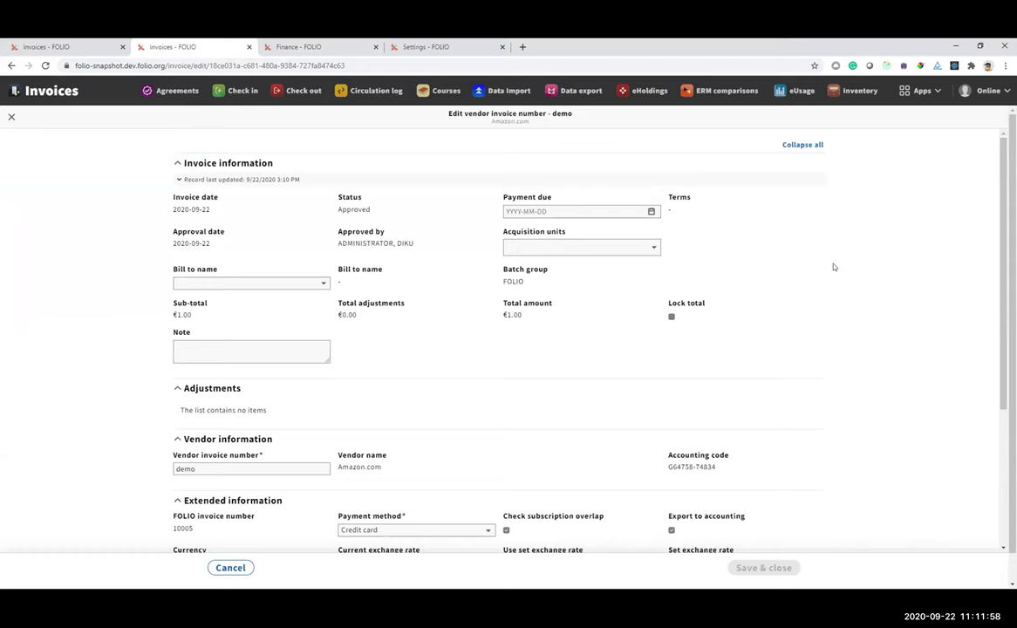
pyautogui.moveTo(171, 209); pyautogui.dragTo(314, 206)
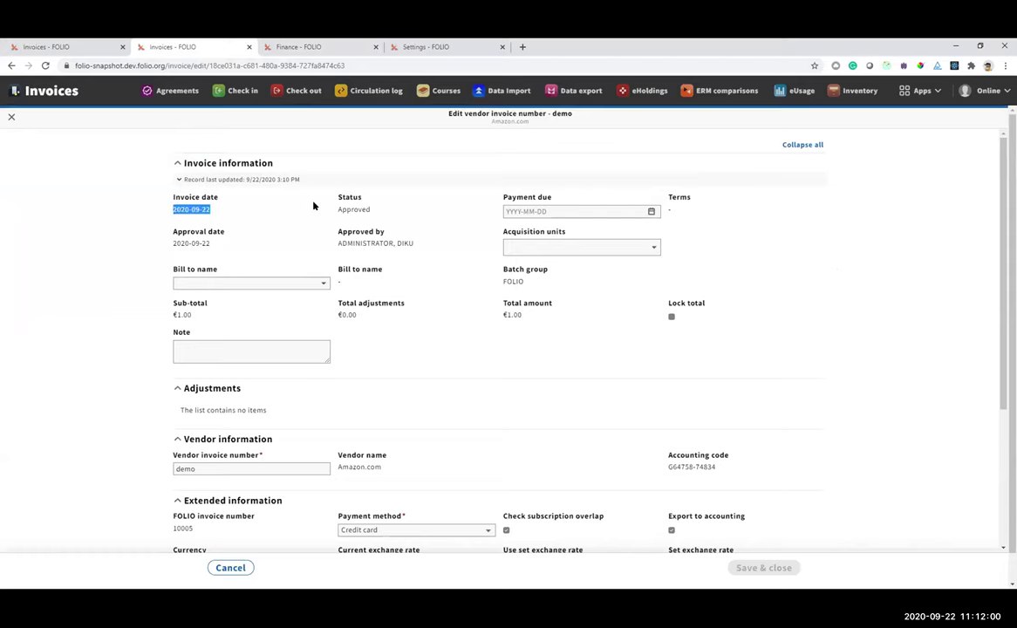
pyautogui.click(414, 212)
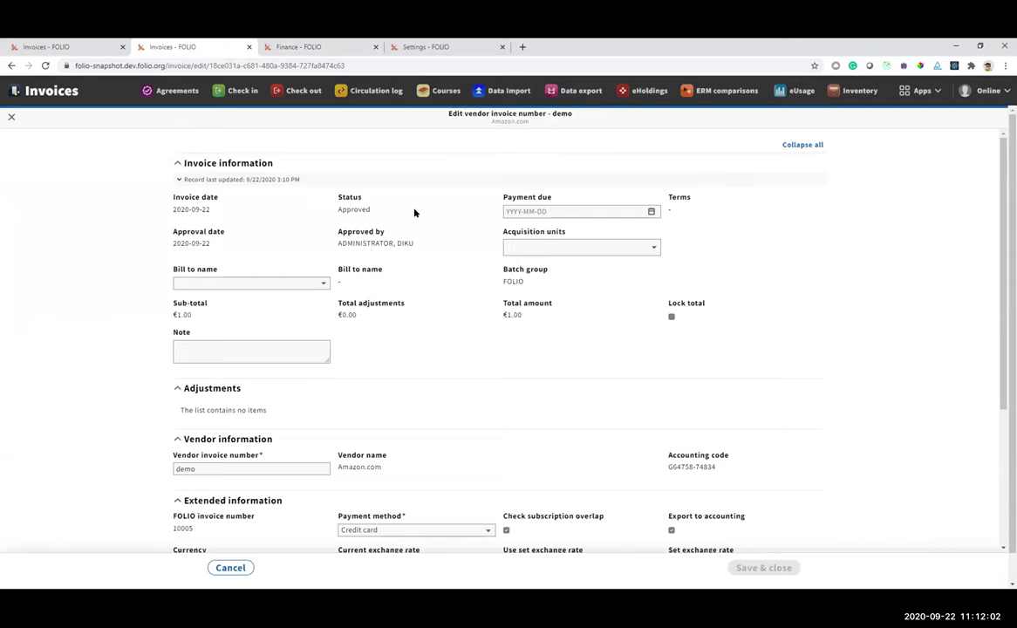
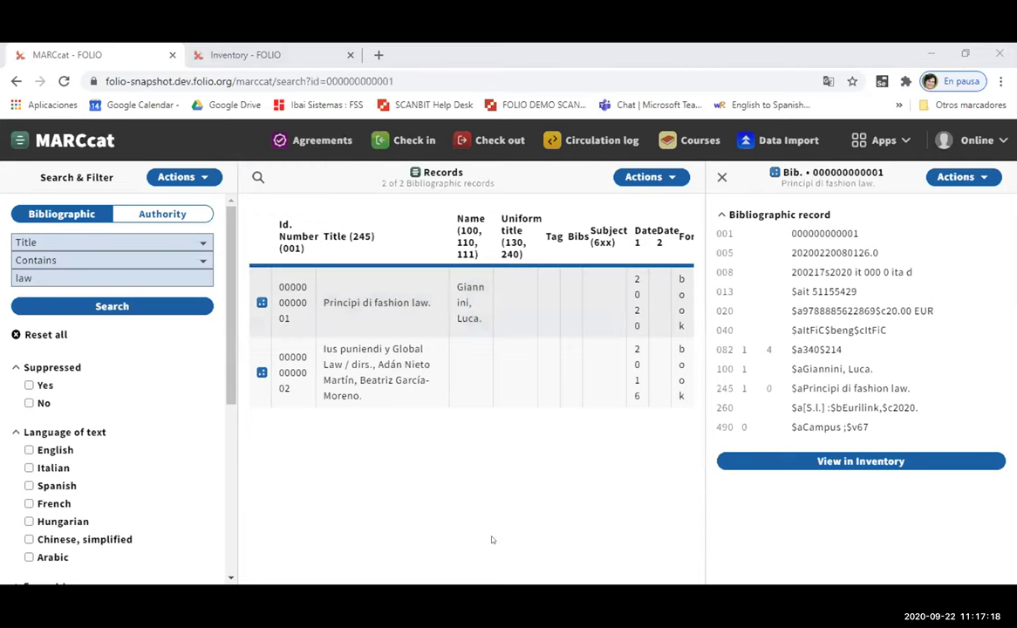
# Load the folio.ibaiscanbit.com/marccat/search page in a new Chrome tab
pyautogui.click(218, 50)
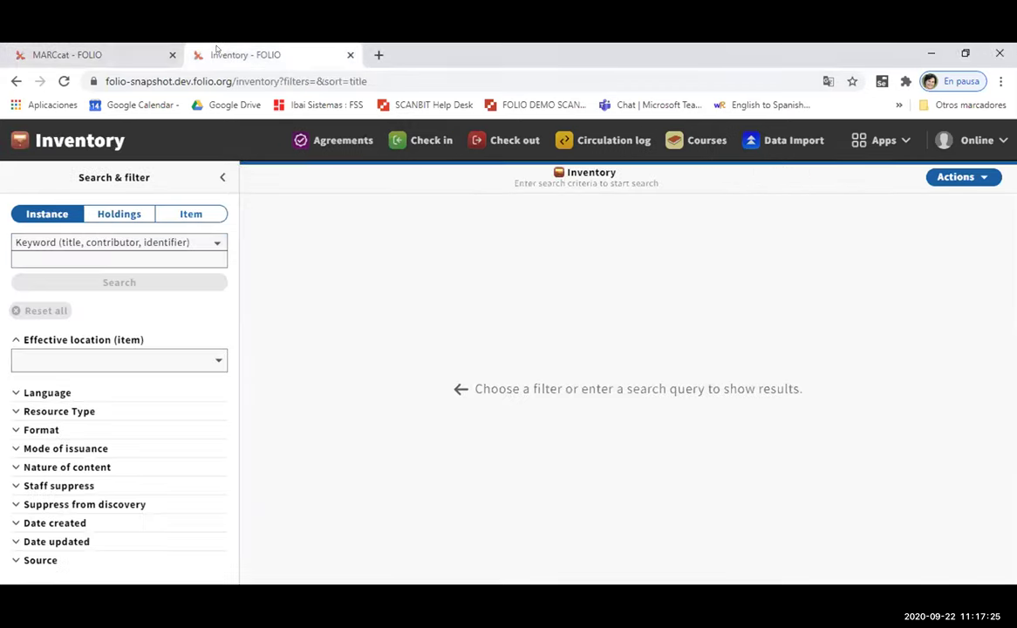
pyautogui.click(379, 56)
pyautogui.write('http://folio.ibaiscanbit.com/marccat/search')
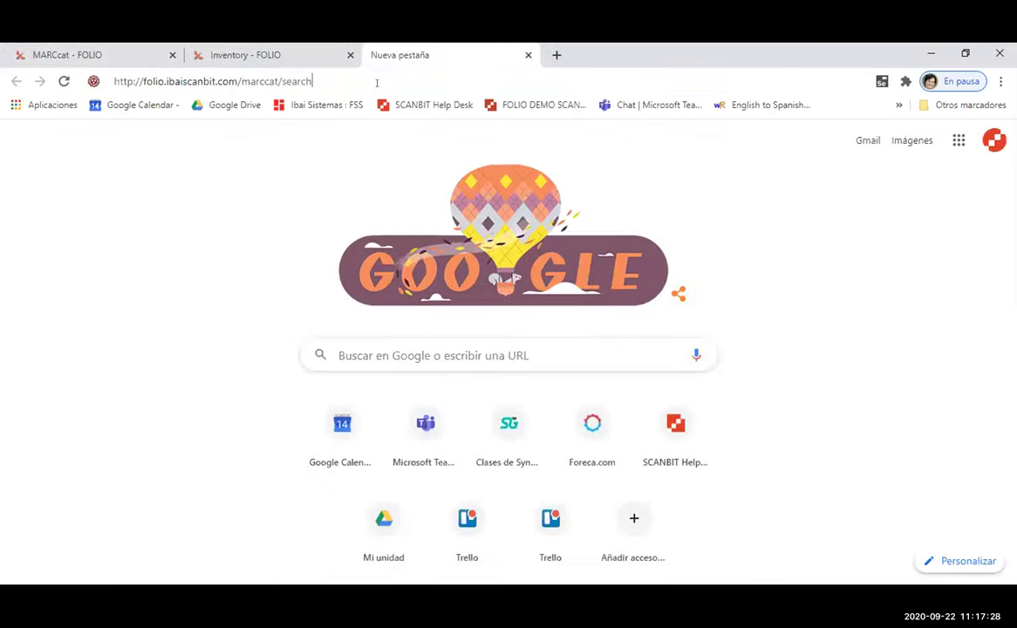
pyautogui.press('Return')
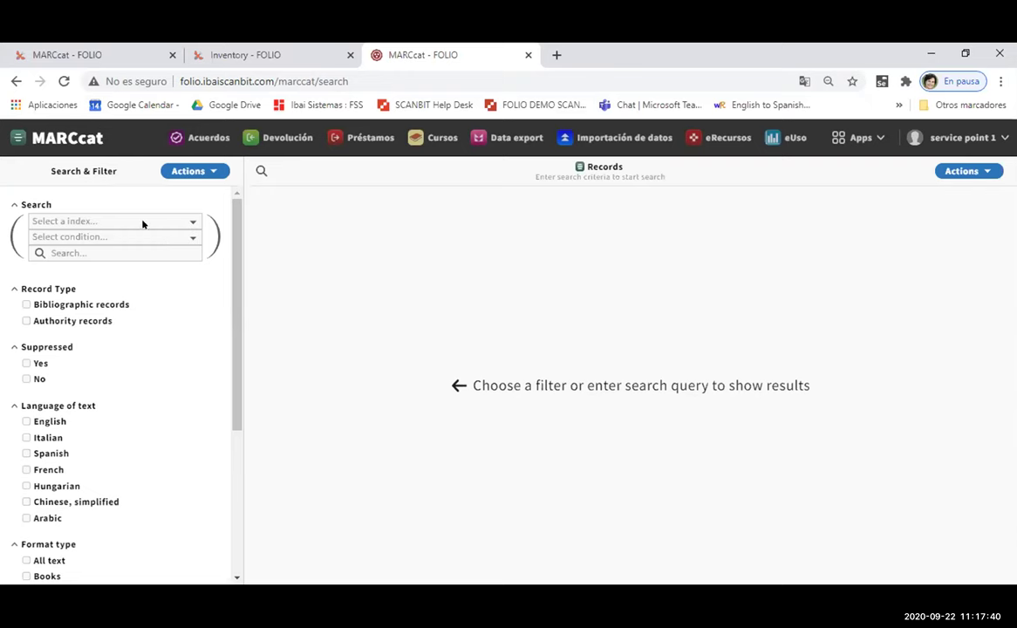
# Compare the second instance's empty MARCcat search, then return to the snapshot's 'law' results
pyautogui.click(76, 50)
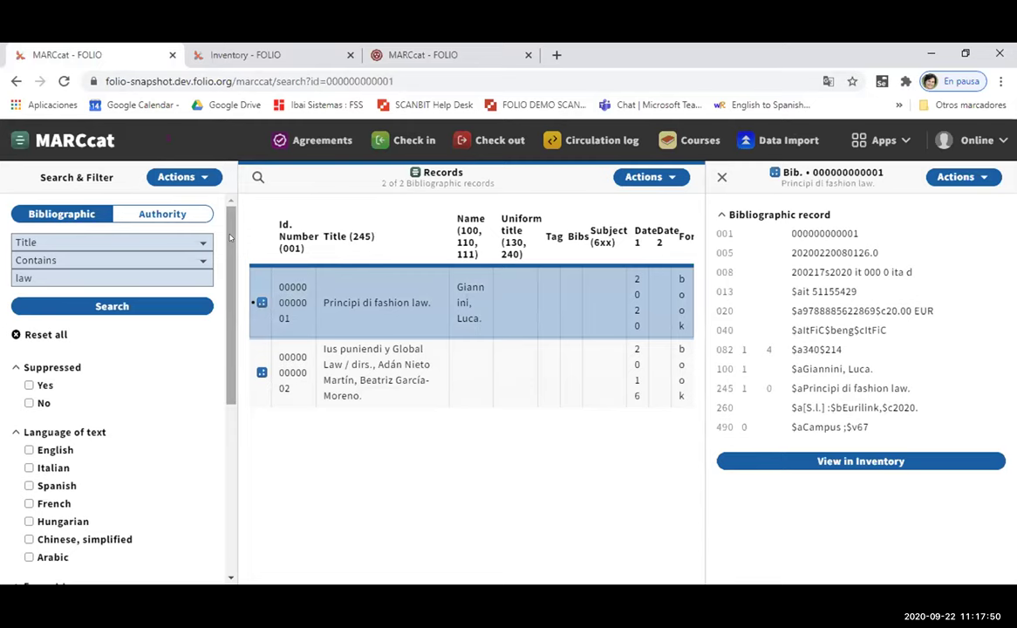
pyautogui.click(388, 63)
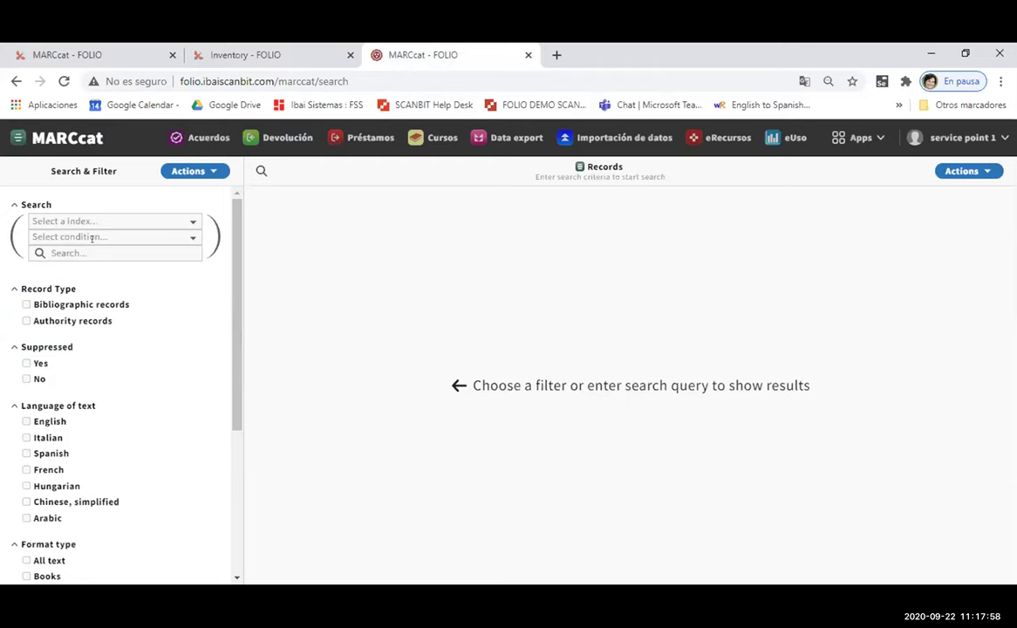
pyautogui.click(15, 205)
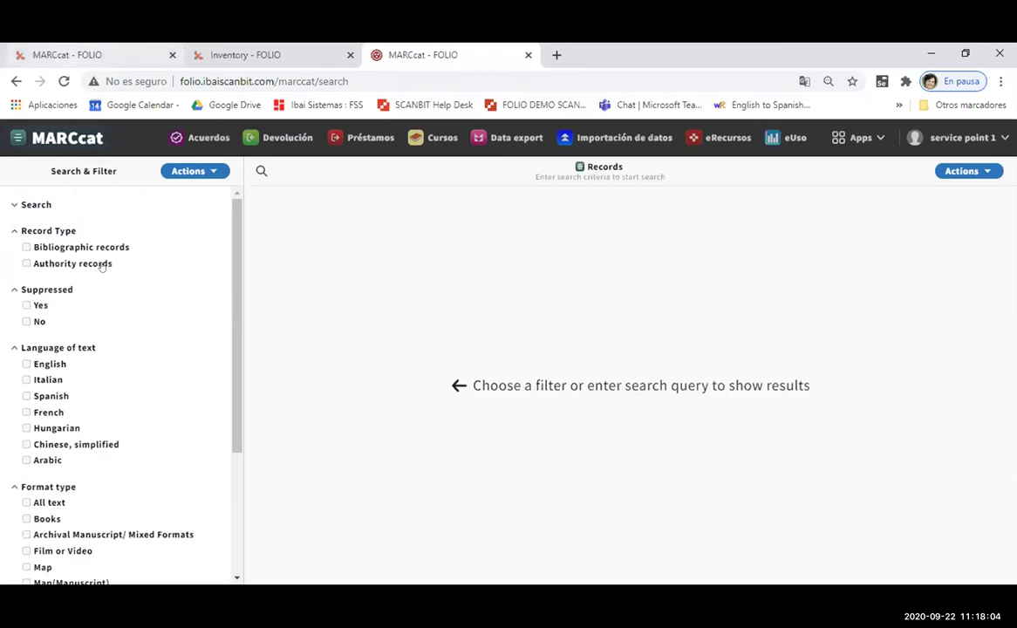
pyautogui.click(17, 204)
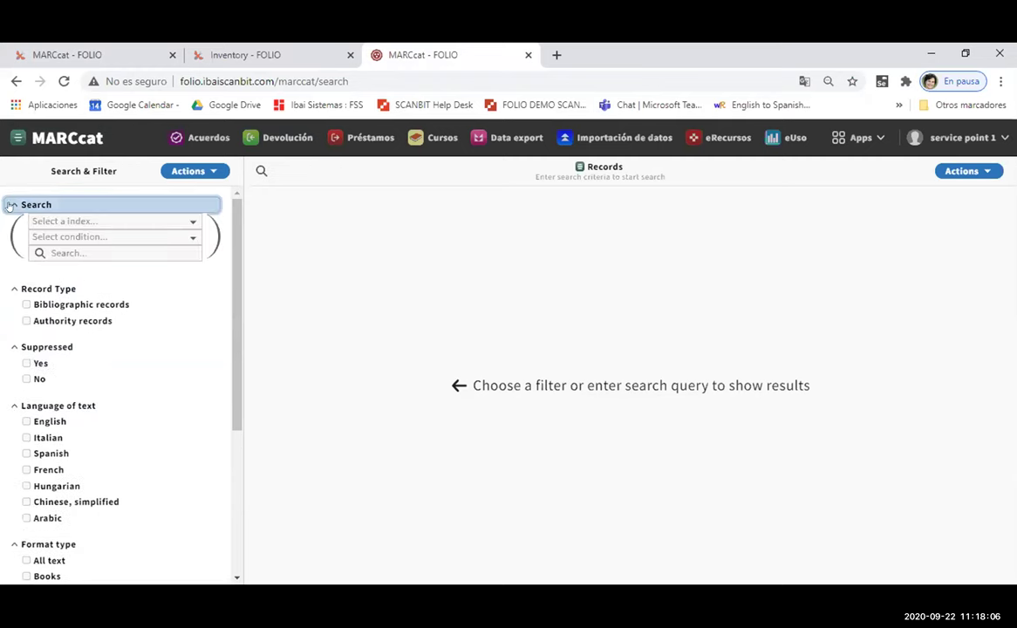
pyautogui.click(52, 54)
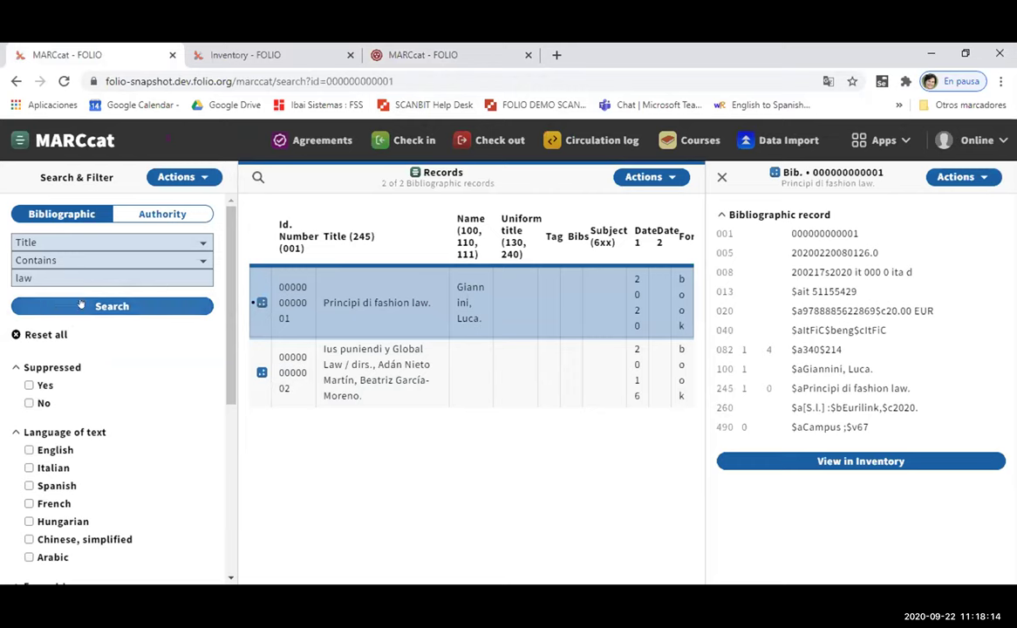
pyautogui.click(416, 67)
pyautogui.hotkey('ctrl', '1')
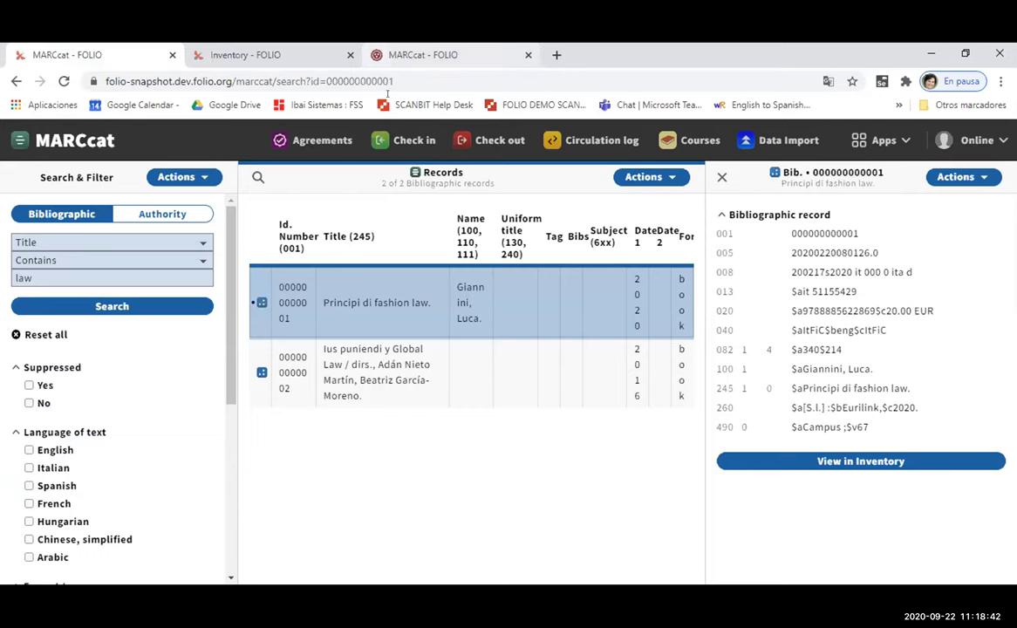
pyautogui.click(423, 54)
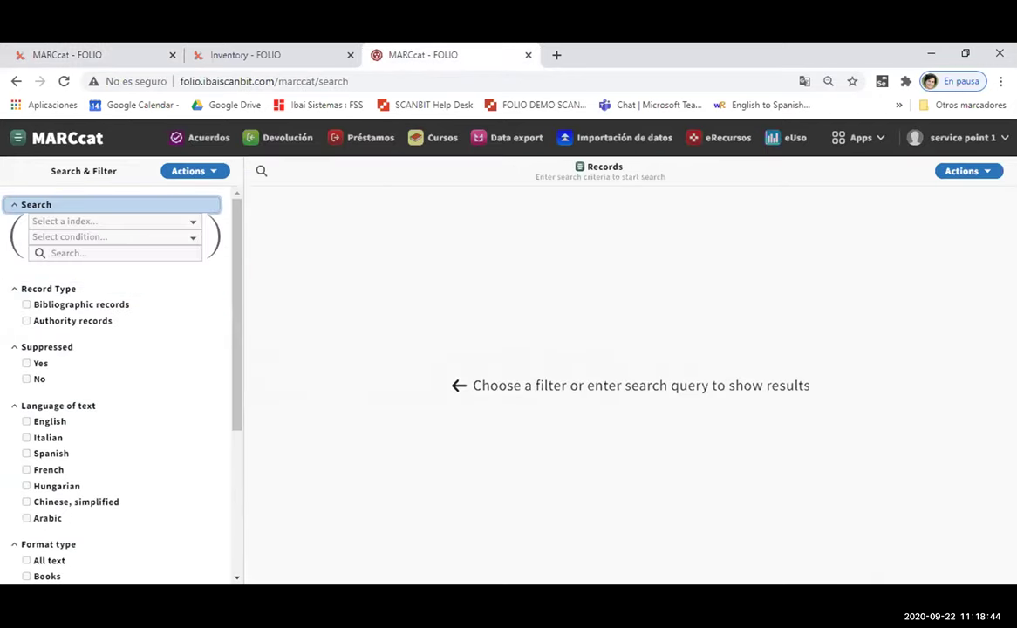
pyautogui.click(69, 50)
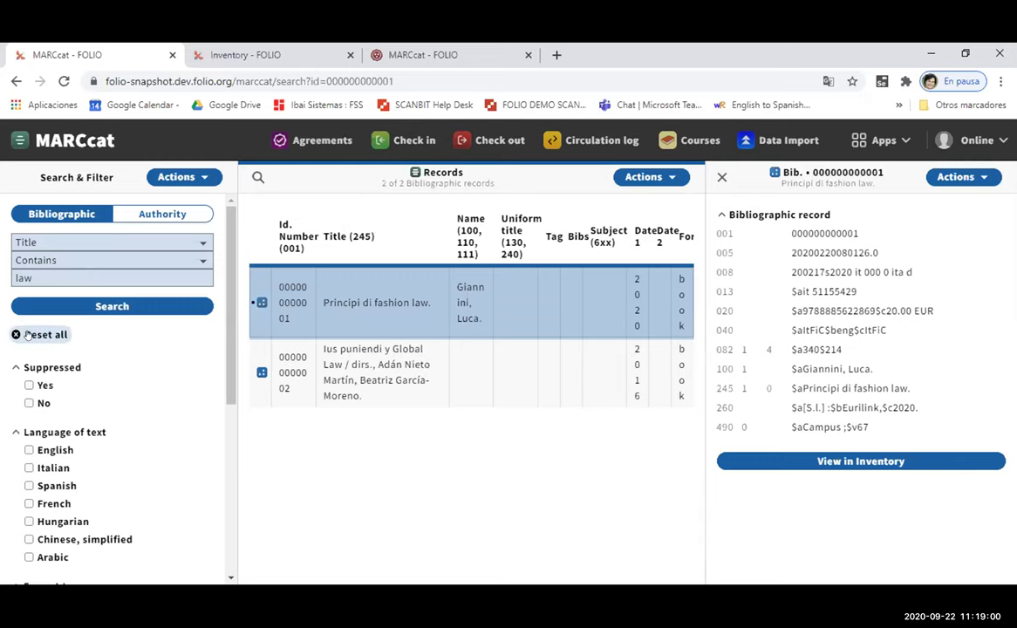
# Reset the 'law' search and switch the empty search form to Authority records
pyautogui.click(19, 335)
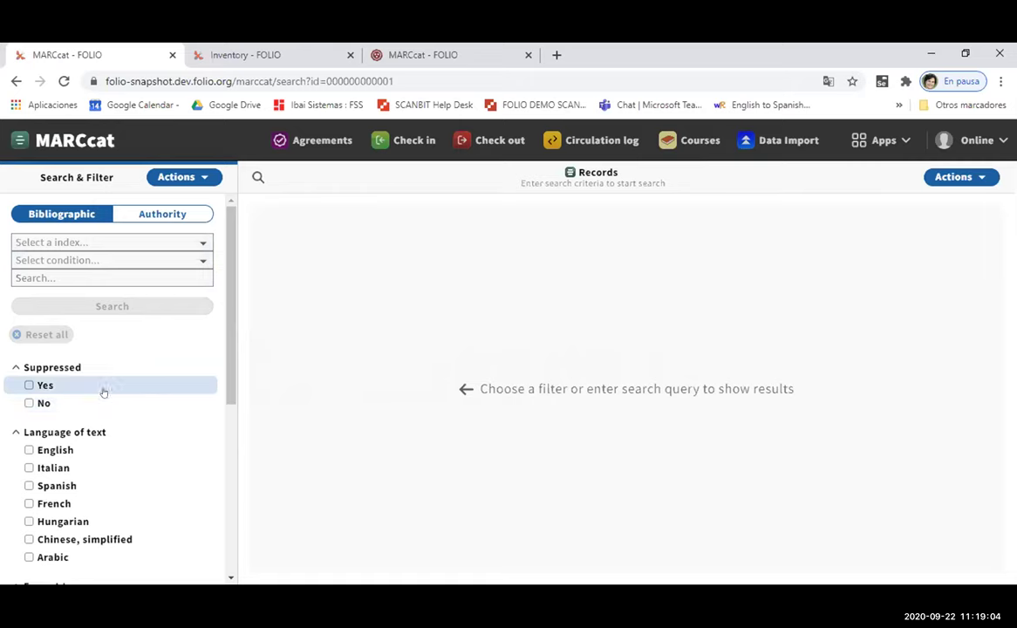
pyautogui.click(55, 215)
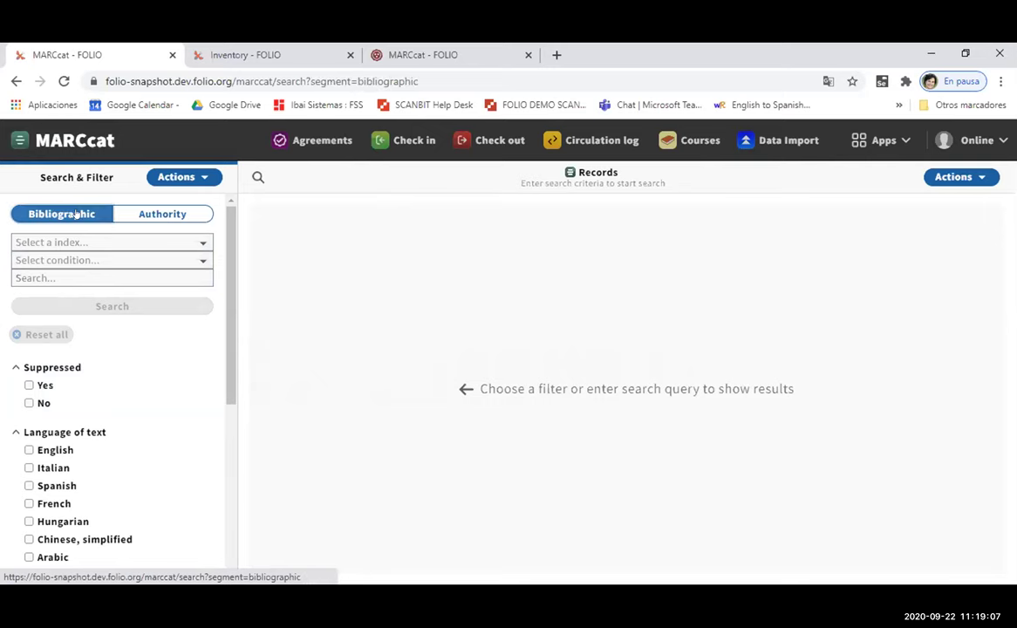
pyautogui.click(165, 213)
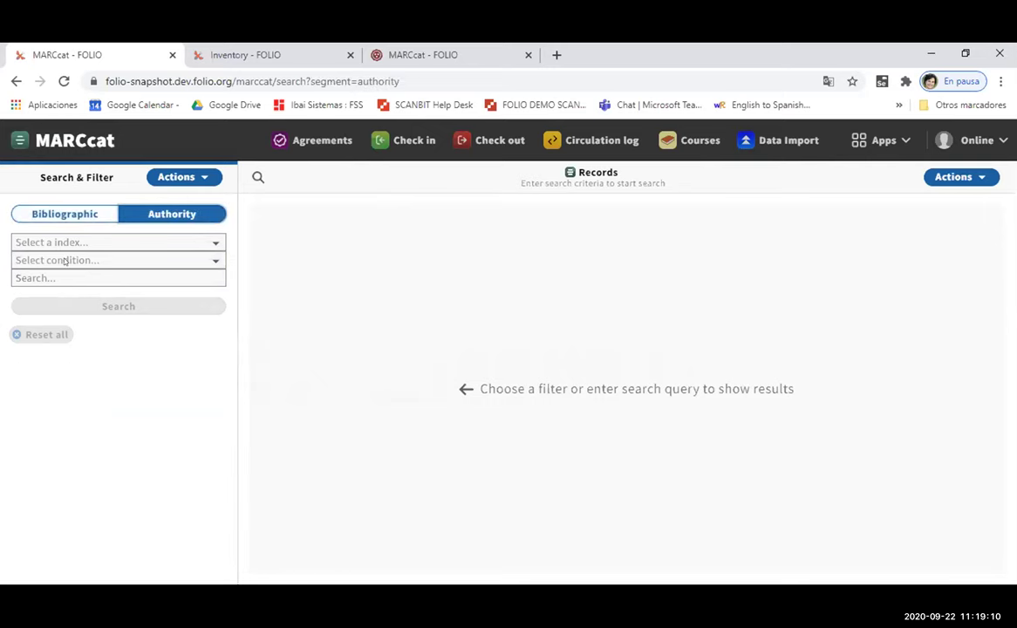
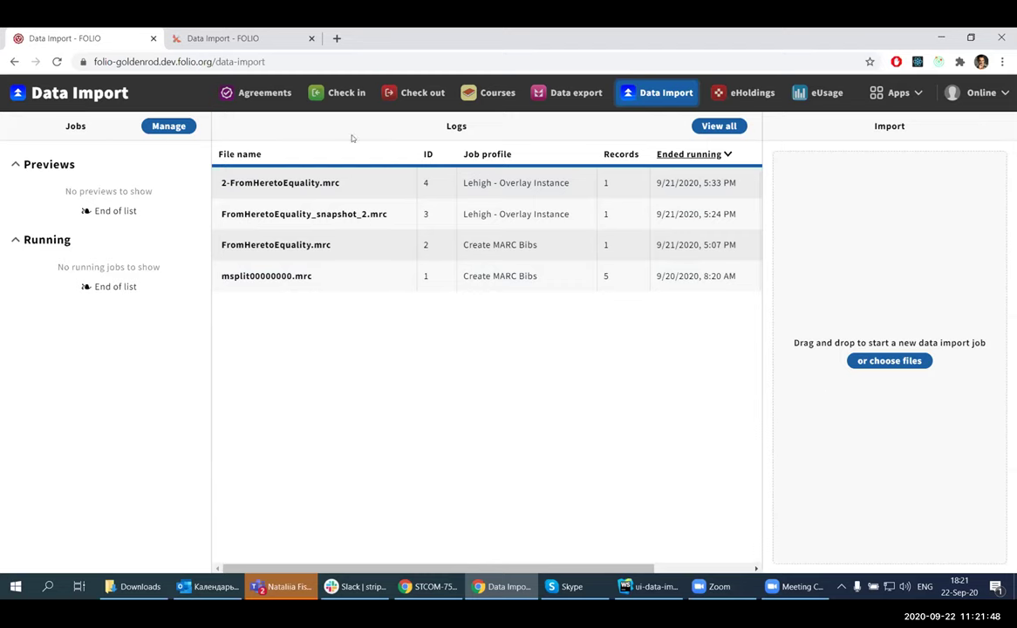
# Switch from the Data Import logs to the Data export app
pyautogui.click(563, 96)
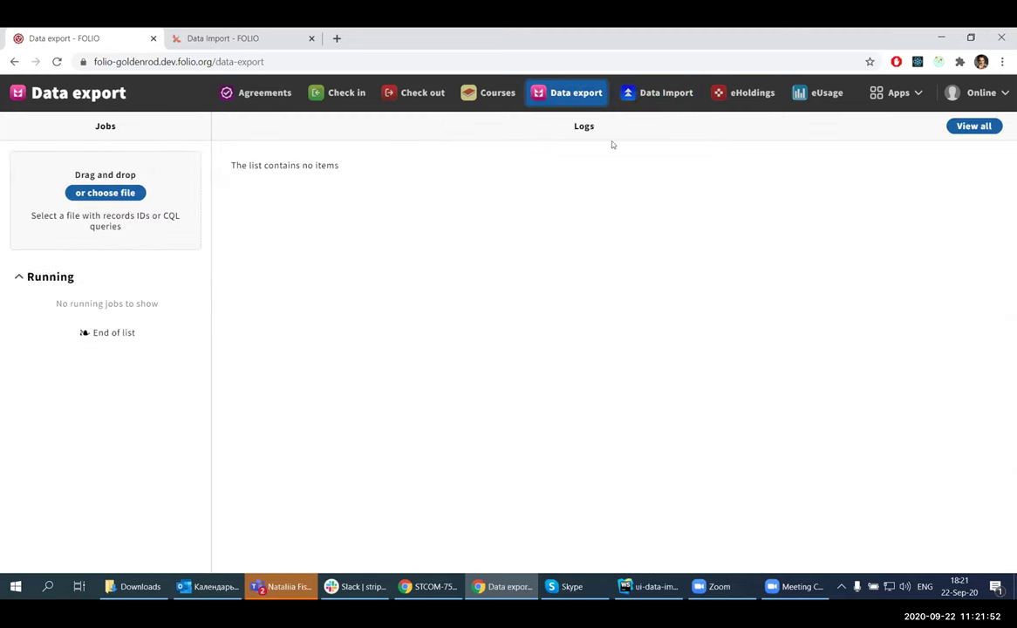
# Return to Data Import, then go to the snapshot environment's Data Import tab
pyautogui.click(642, 95)
pyautogui.click(218, 38)
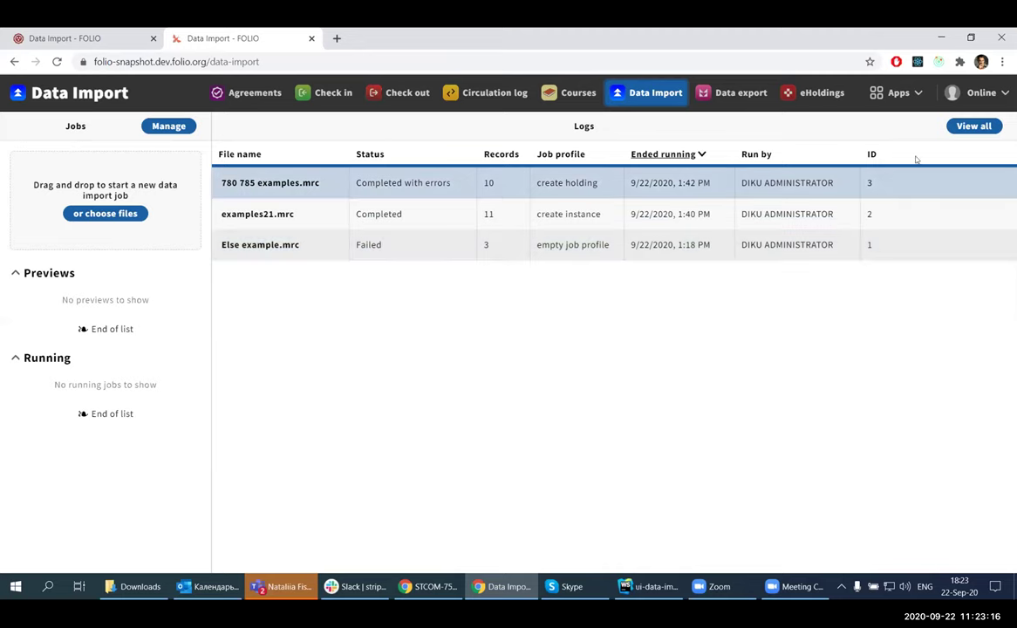
pyautogui.click(964, 127)
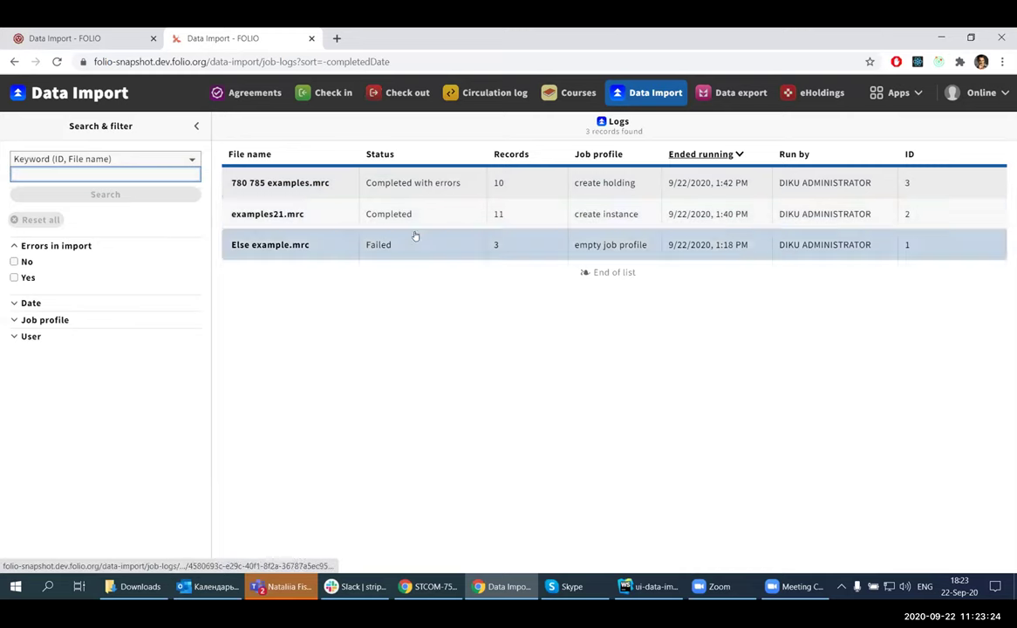
pyautogui.click(630, 96)
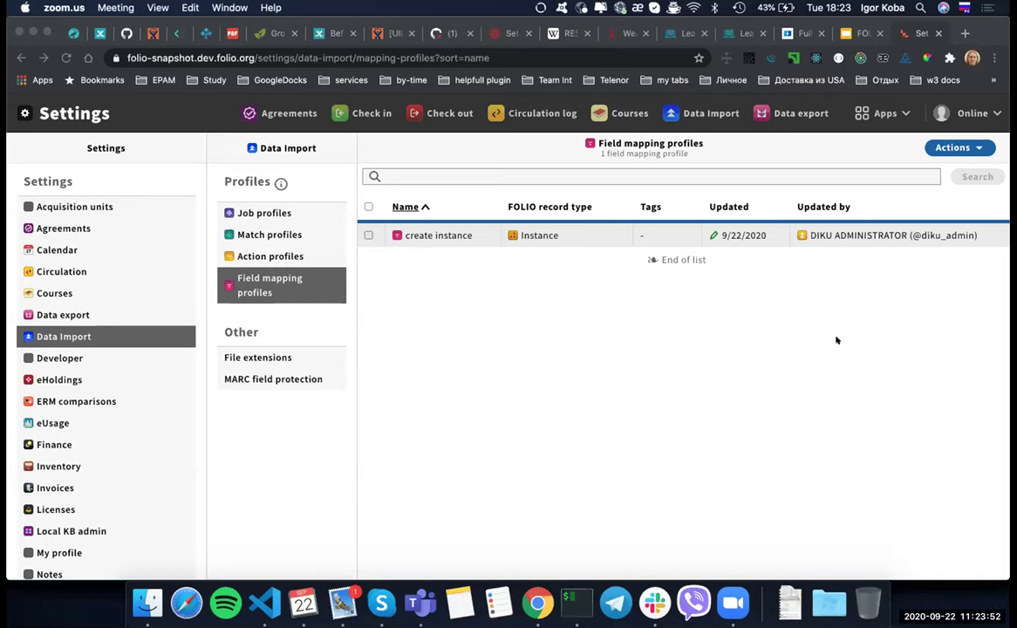
# Show the Field mapping profiles list, holding only the create instance profile, with its Actions menu
pyautogui.click(763, 309)
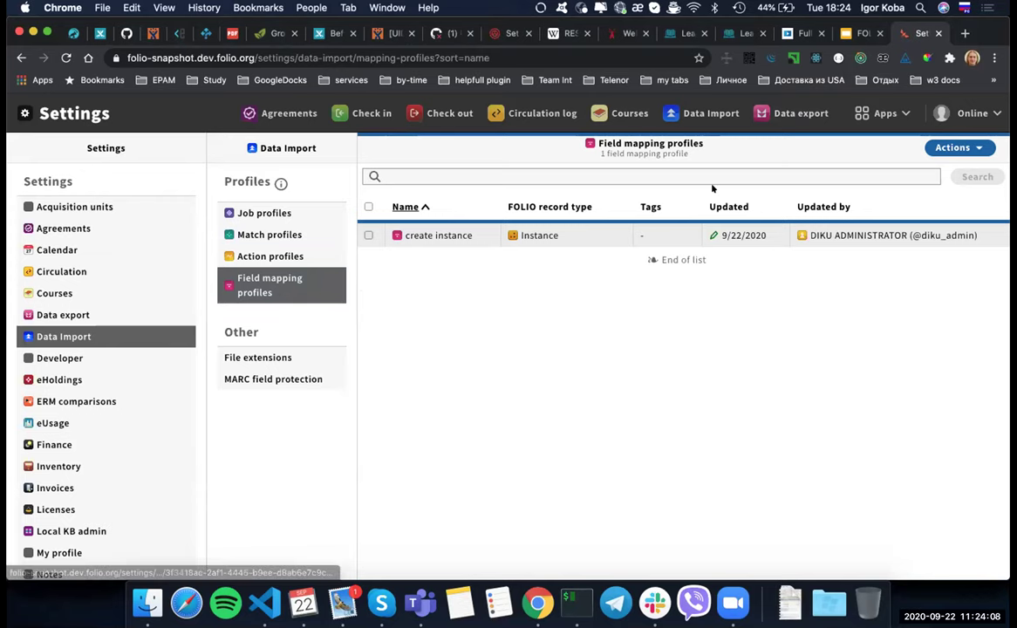
pyautogui.click(955, 147)
# Start a field mapping profile named 'test': MARC Bibliographic to MARC Bibliographic, using Modifications
pyautogui.click(820, 170)
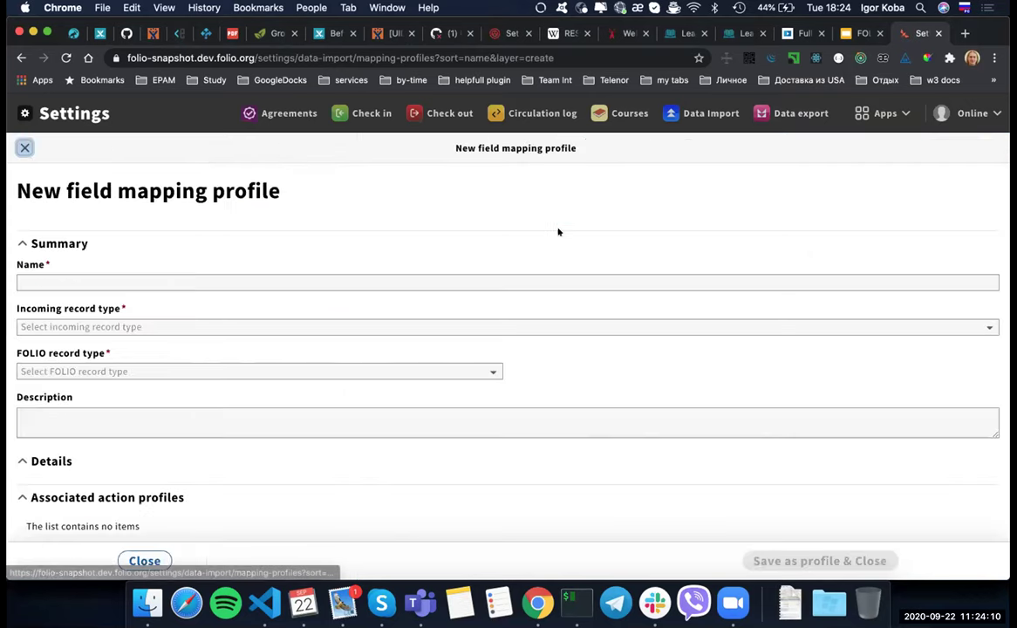
pyautogui.click(124, 274)
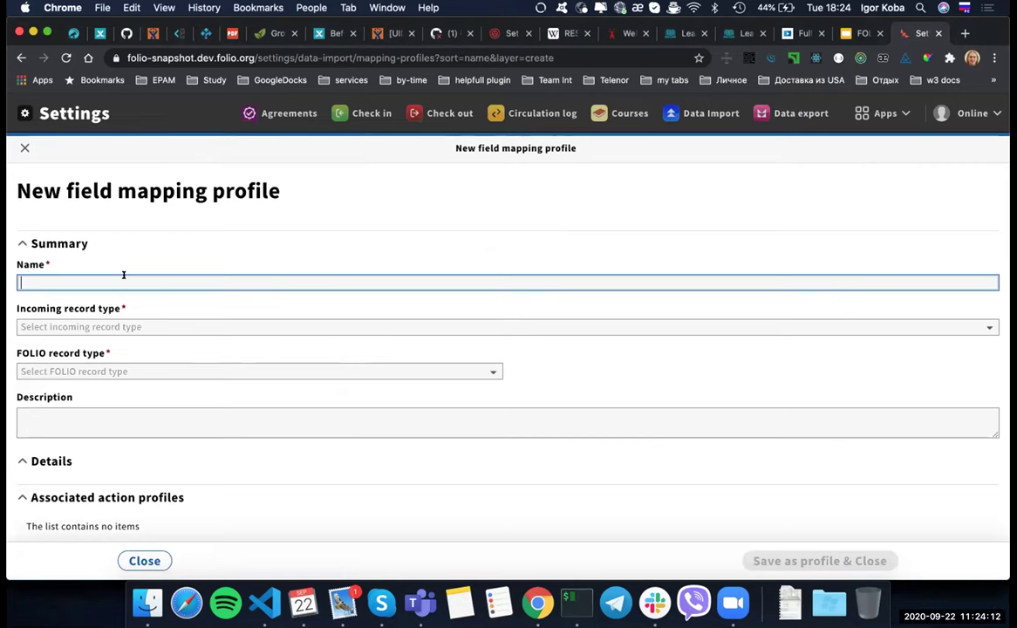
pyautogui.write('ey')
pyautogui.press('BackSpace')
pyautogui.write('test')
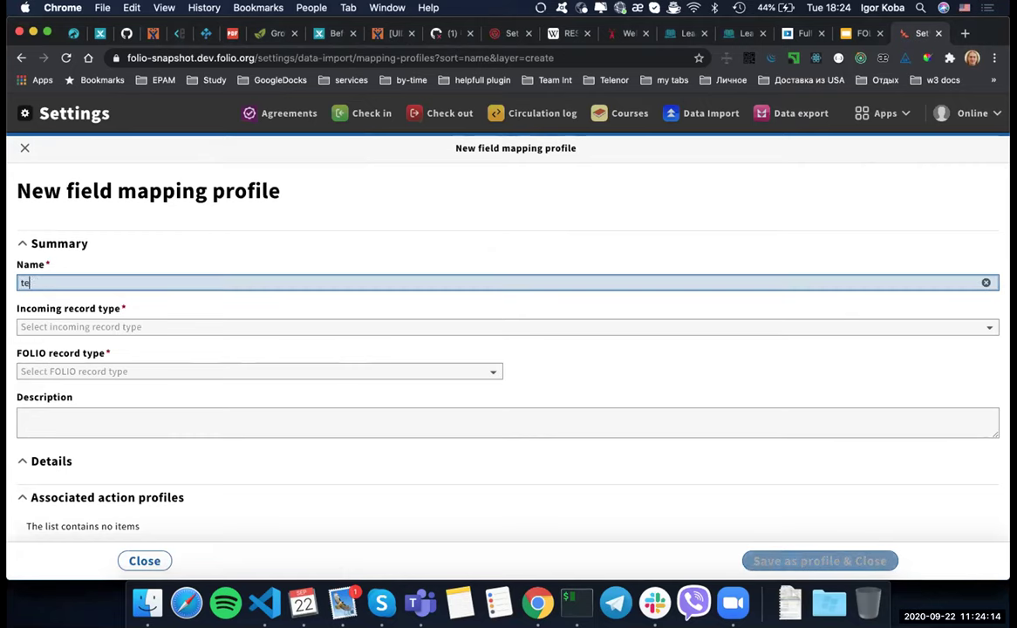
pyautogui.click(164, 328)
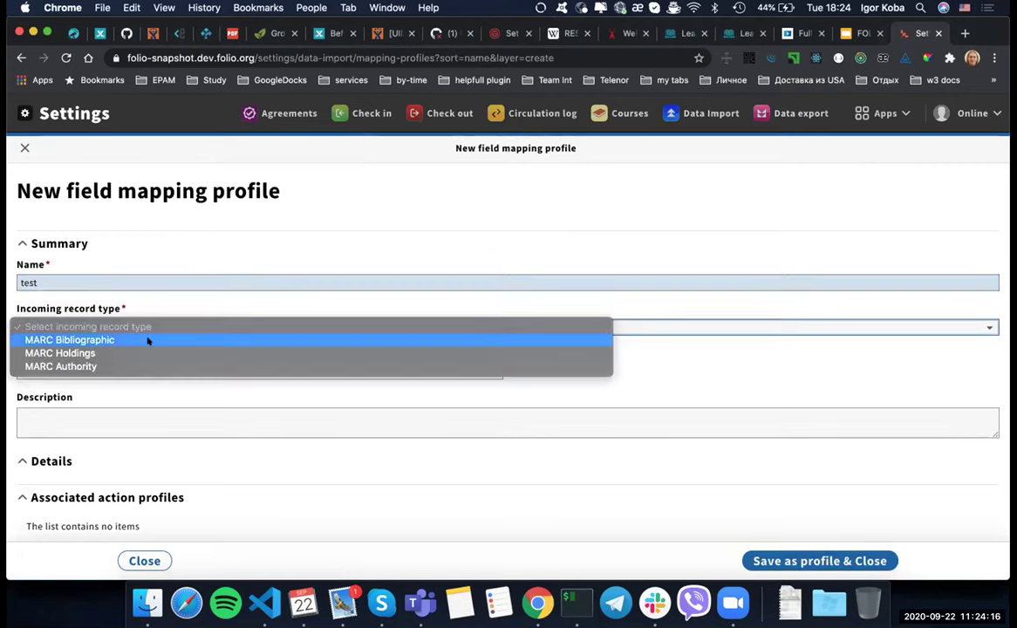
pyautogui.click(144, 339)
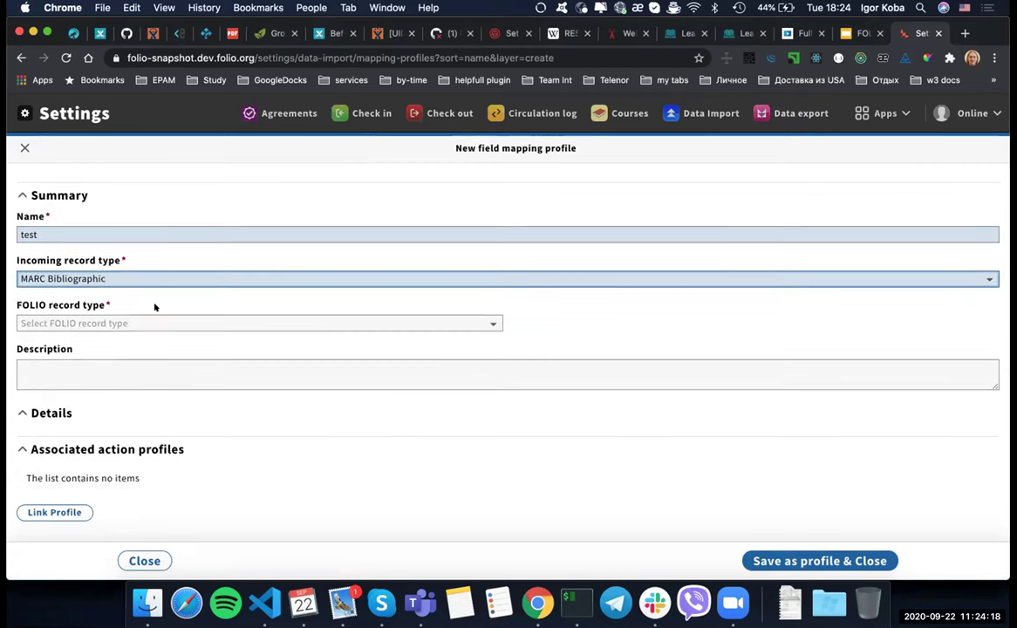
pyautogui.click(130, 323)
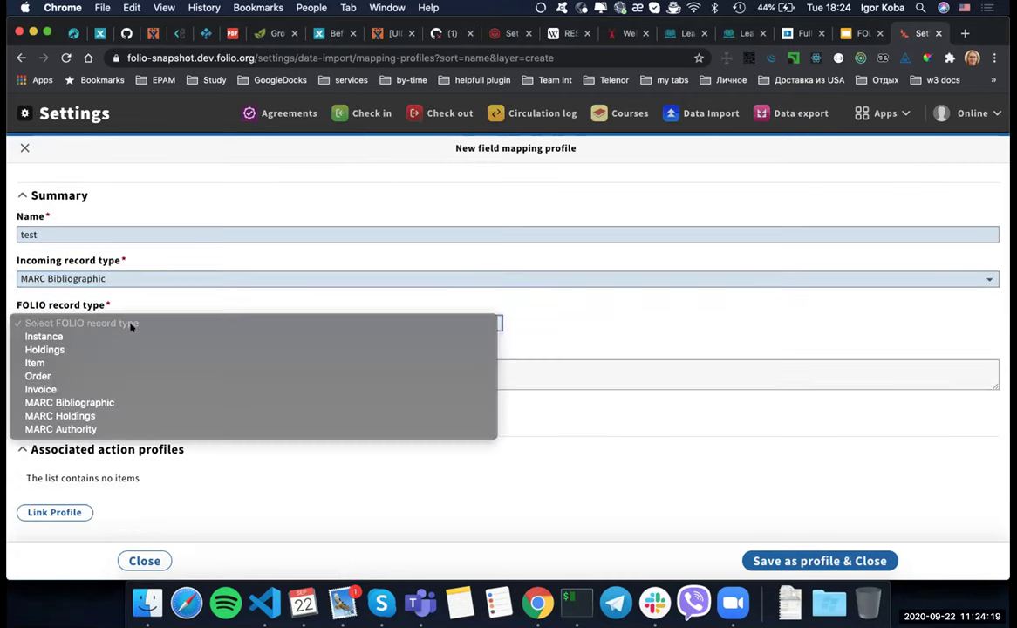
pyautogui.click(91, 402)
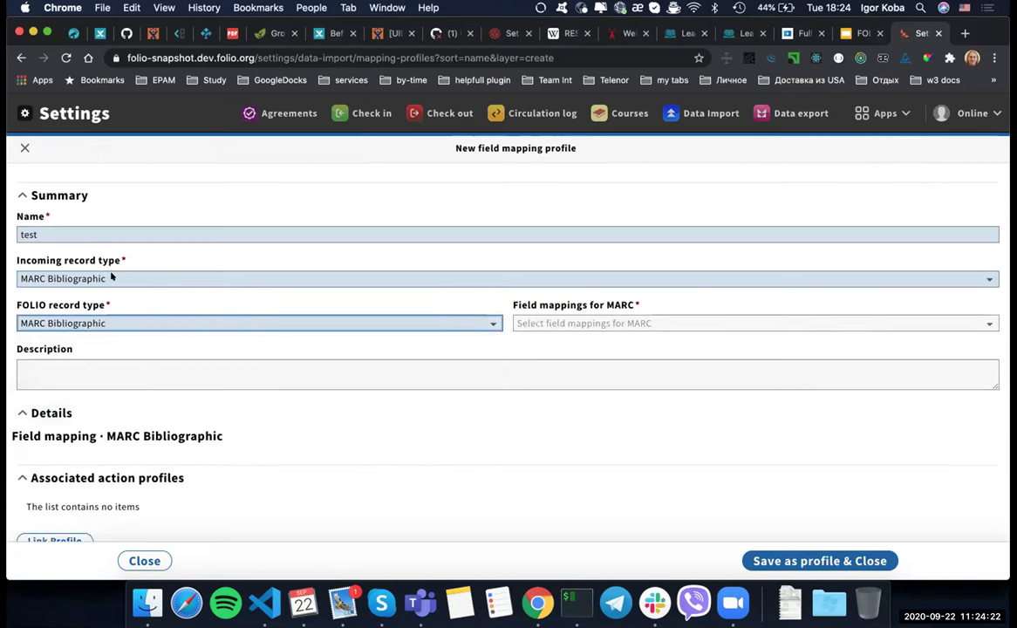
pyautogui.scroll(-1, 266, 276)
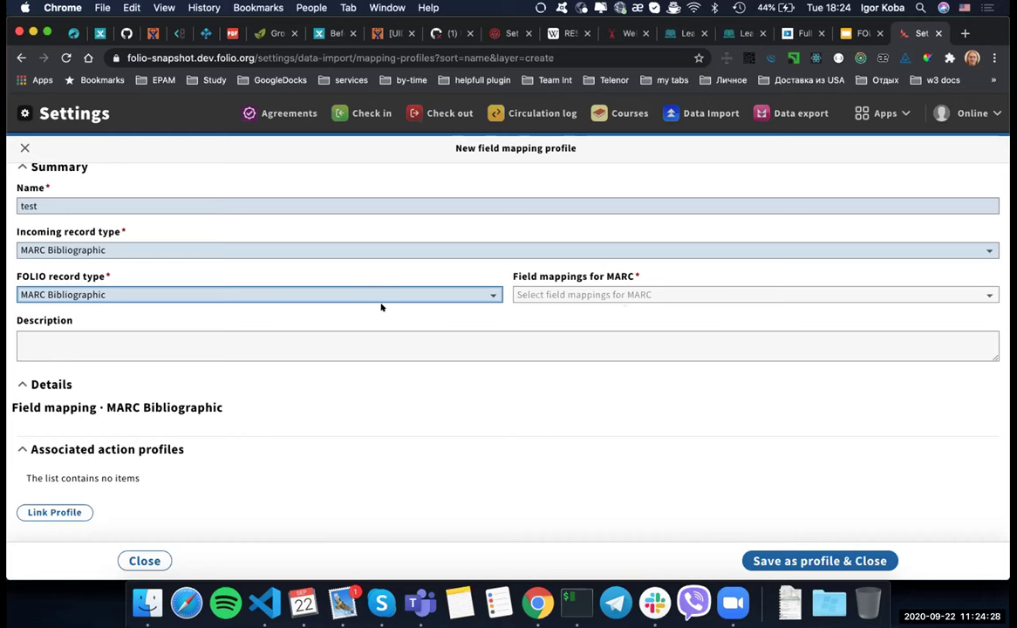
pyautogui.click(629, 295)
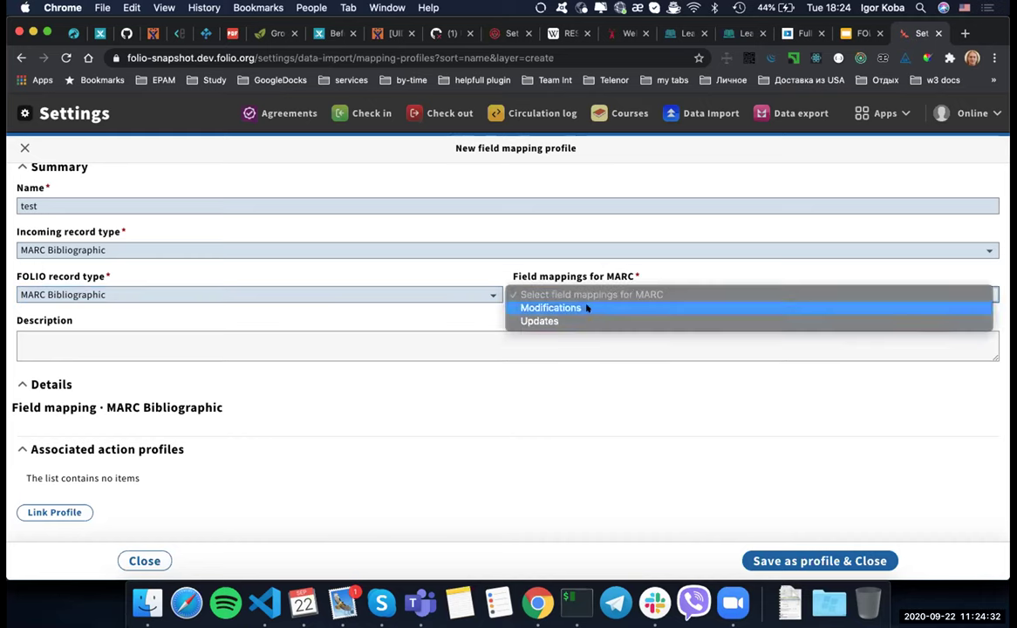
pyautogui.click(598, 309)
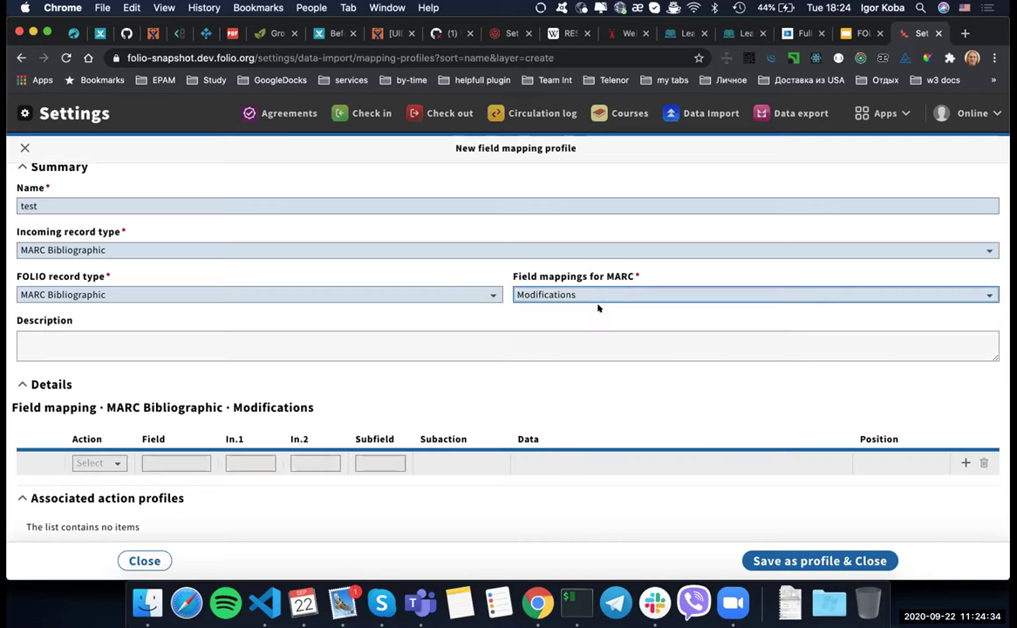
# Add a rule adding field 010 subfield a with data 'test', and save the profile
pyautogui.scroll(-2, 361, 387)
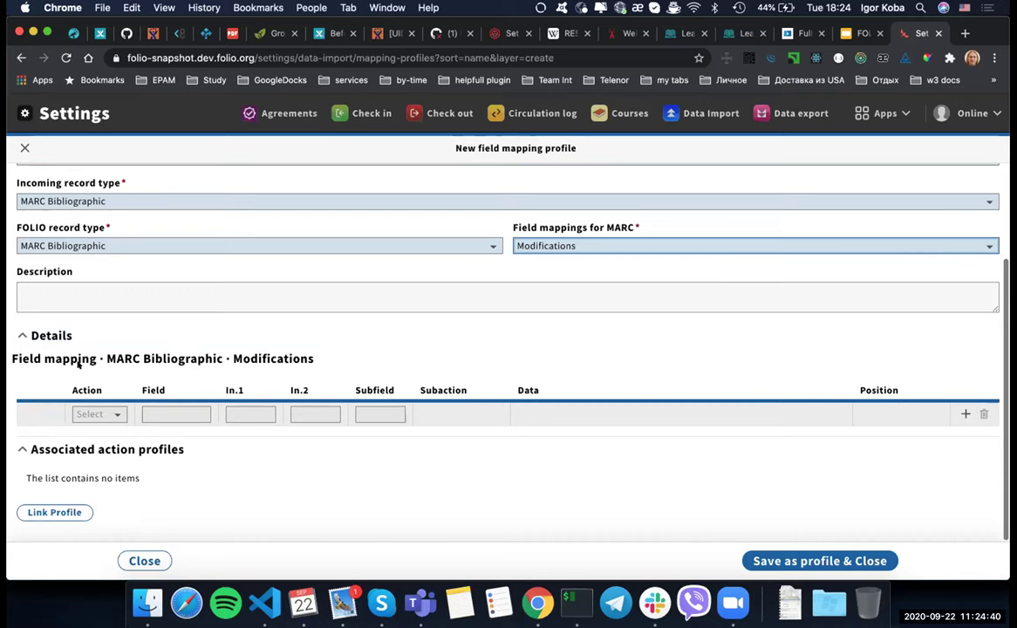
pyautogui.moveTo(179, 358); pyautogui.dragTo(333, 354)
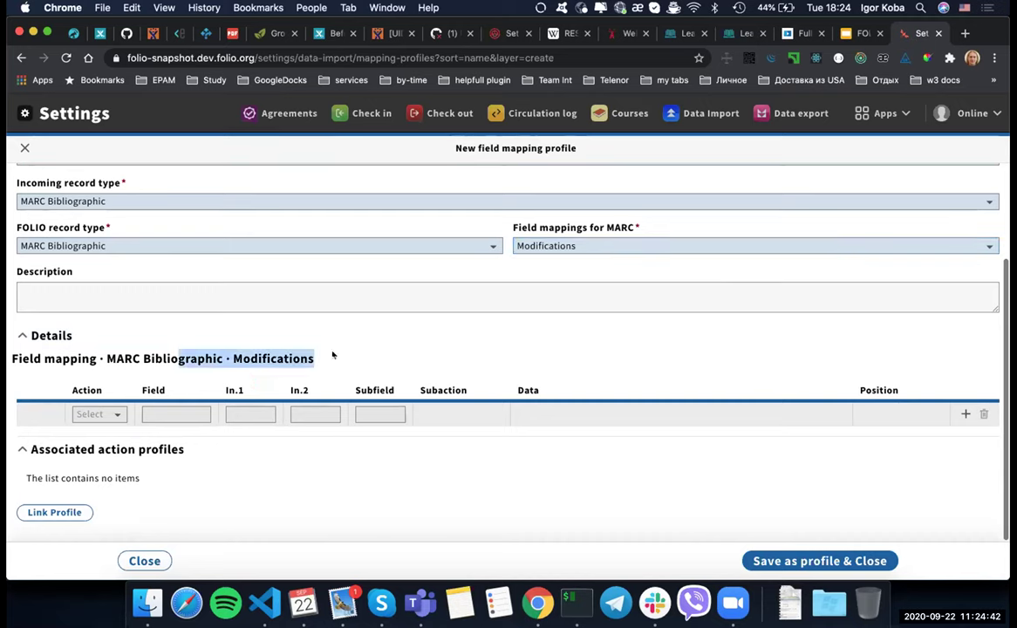
pyautogui.click(105, 413)
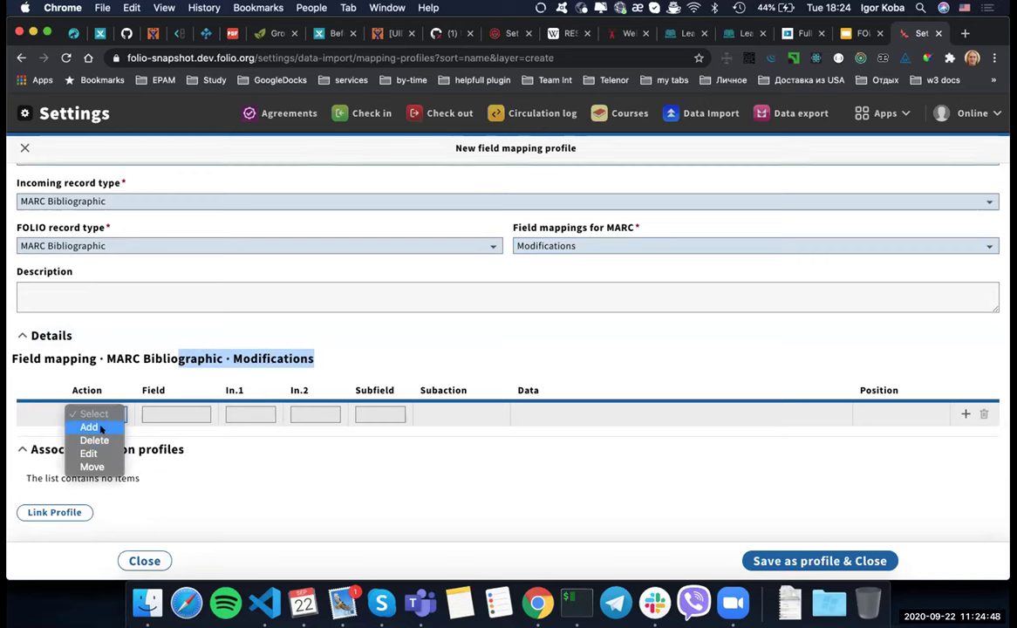
pyautogui.click(96, 427)
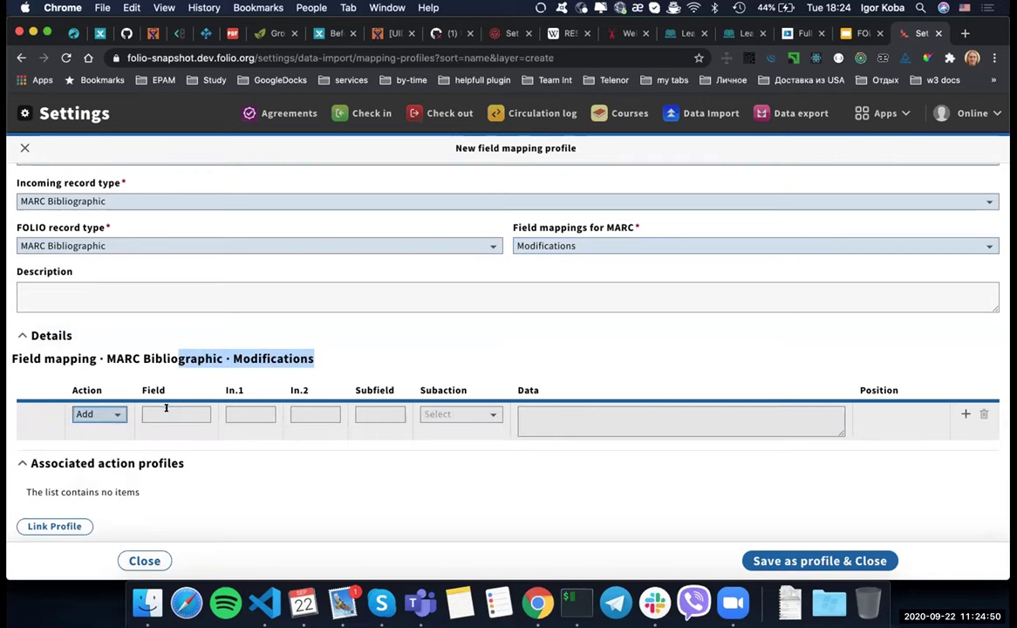
pyautogui.click(165, 408)
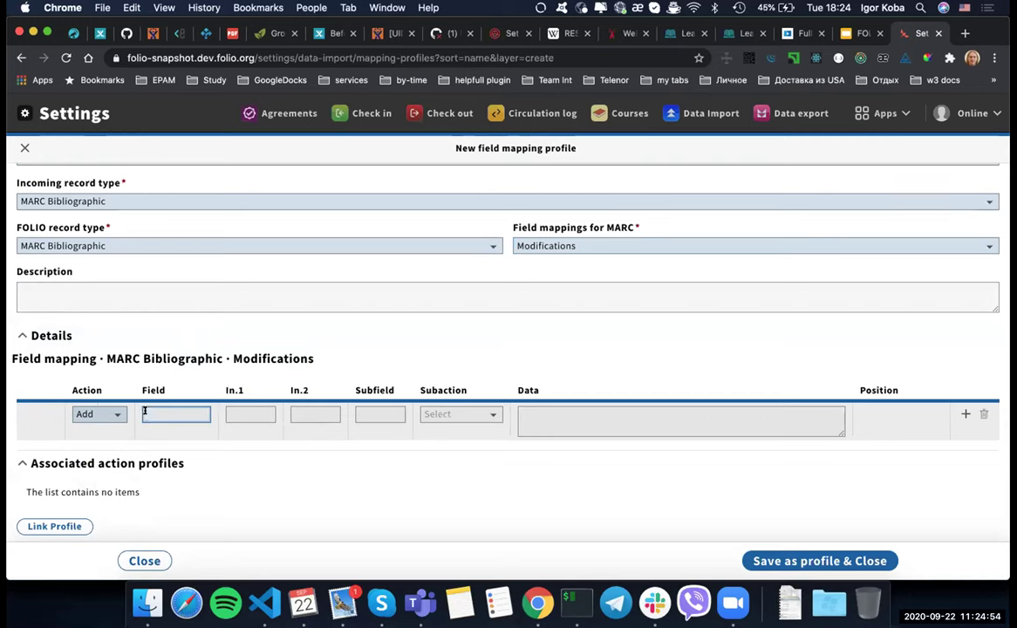
pyautogui.write('010')
pyautogui.click(370, 412)
pyautogui.write('a')
pyautogui.click(581, 421)
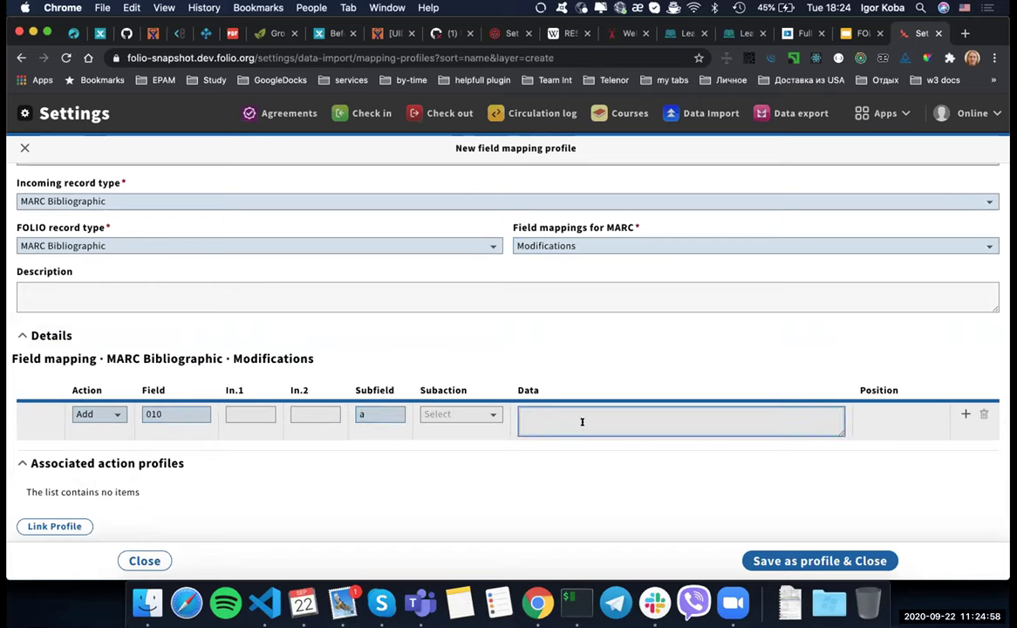
pyautogui.write('test')
pyautogui.click(894, 562)
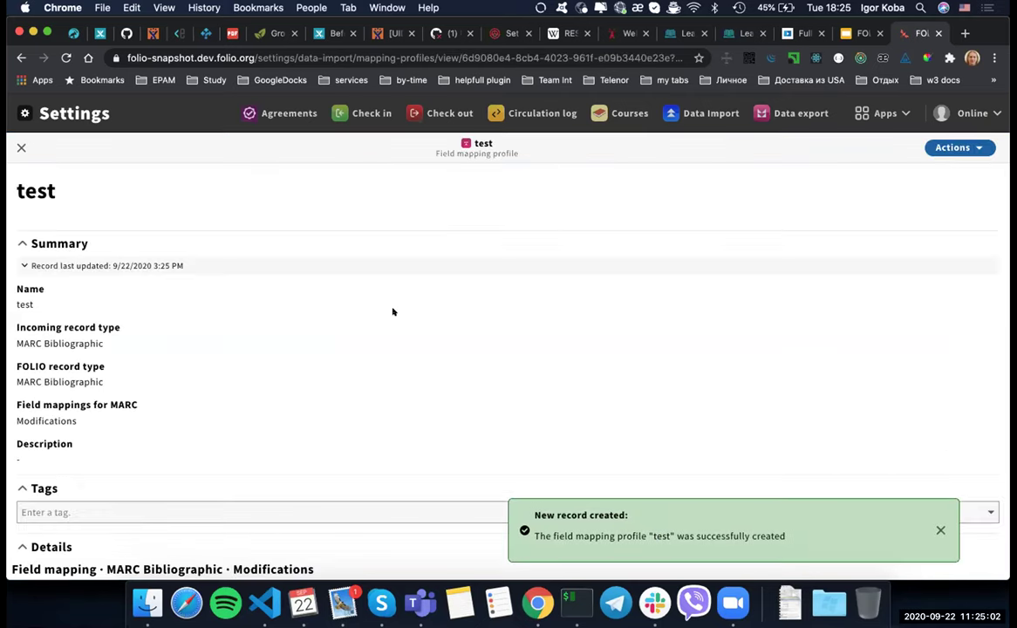
# Review the saved 'test' profile's Add 010 $a test rule, close it, then reopen it
pyautogui.scroll(-3, 536, 308)
pyautogui.scroll(-2, 536, 309)
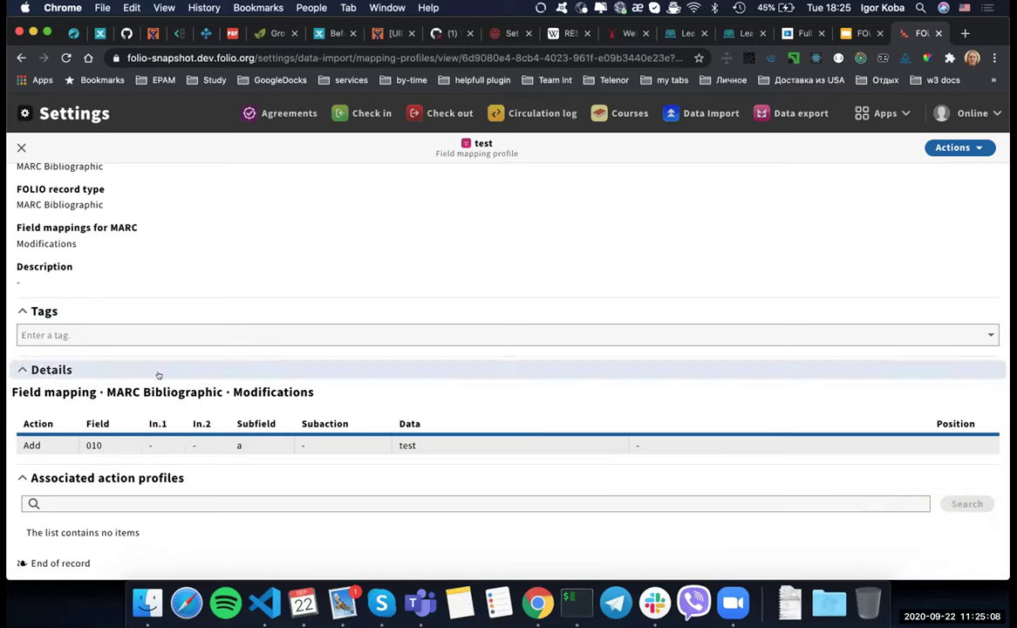
pyautogui.scroll(4, 609, 288)
pyautogui.click(21, 148)
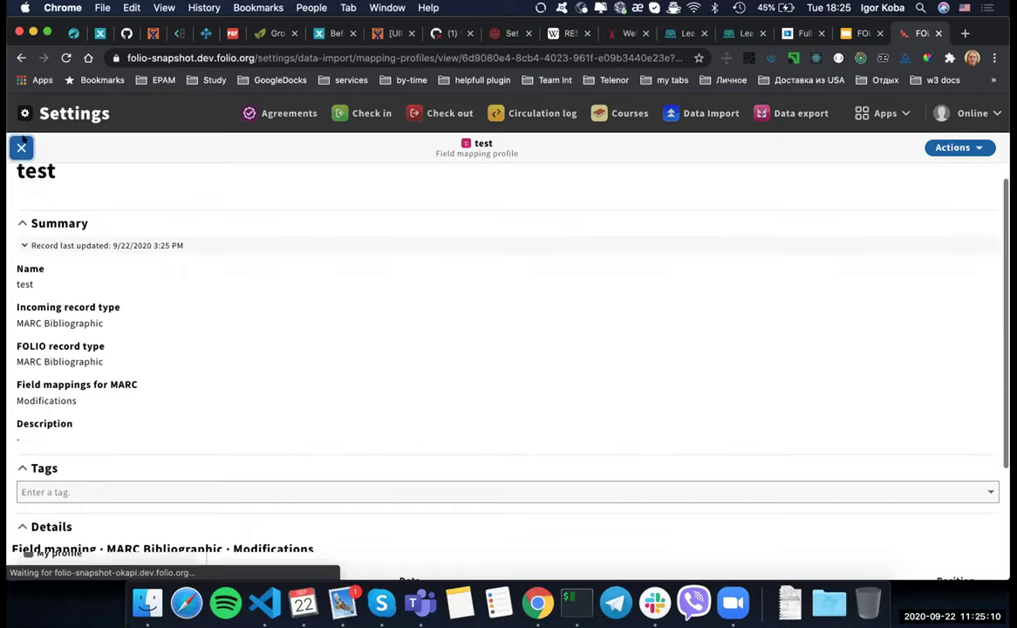
pyautogui.click(471, 259)
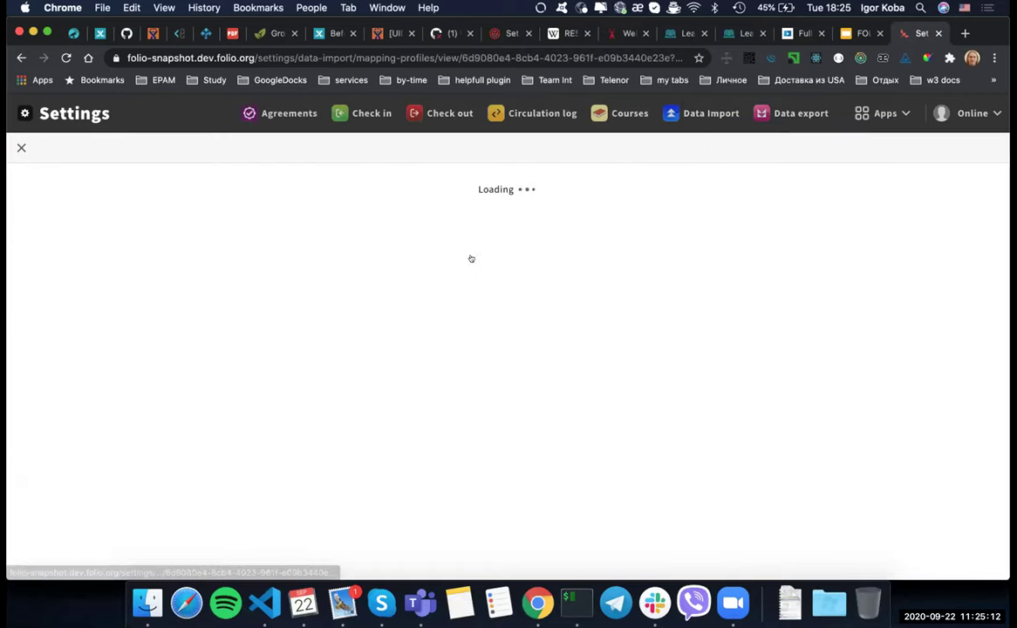
pyautogui.scroll(-3, 531, 386)
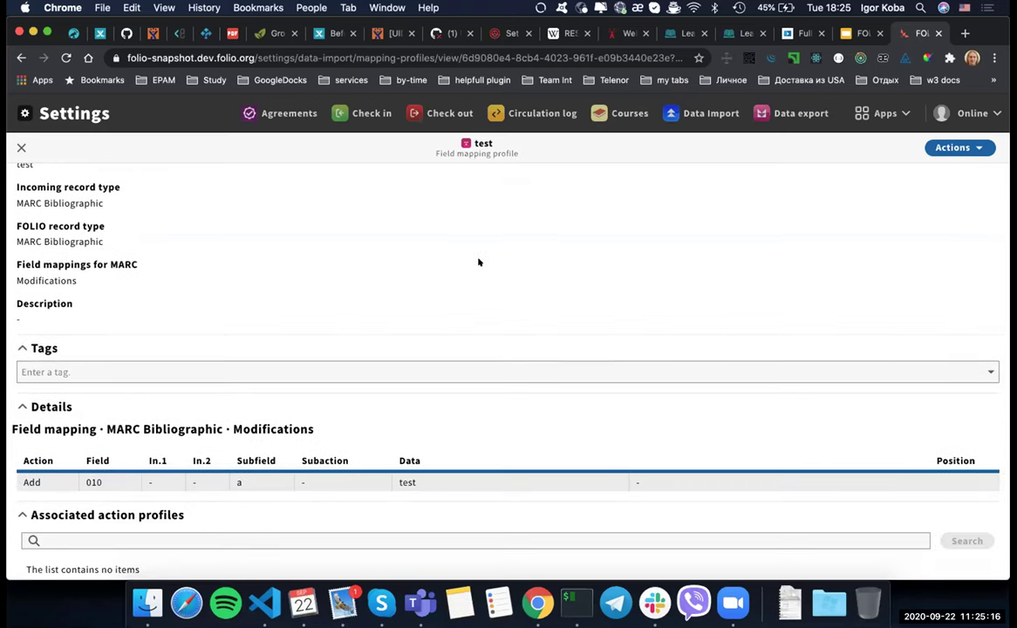
pyautogui.scroll(-1, 566, 244)
pyautogui.click(952, 148)
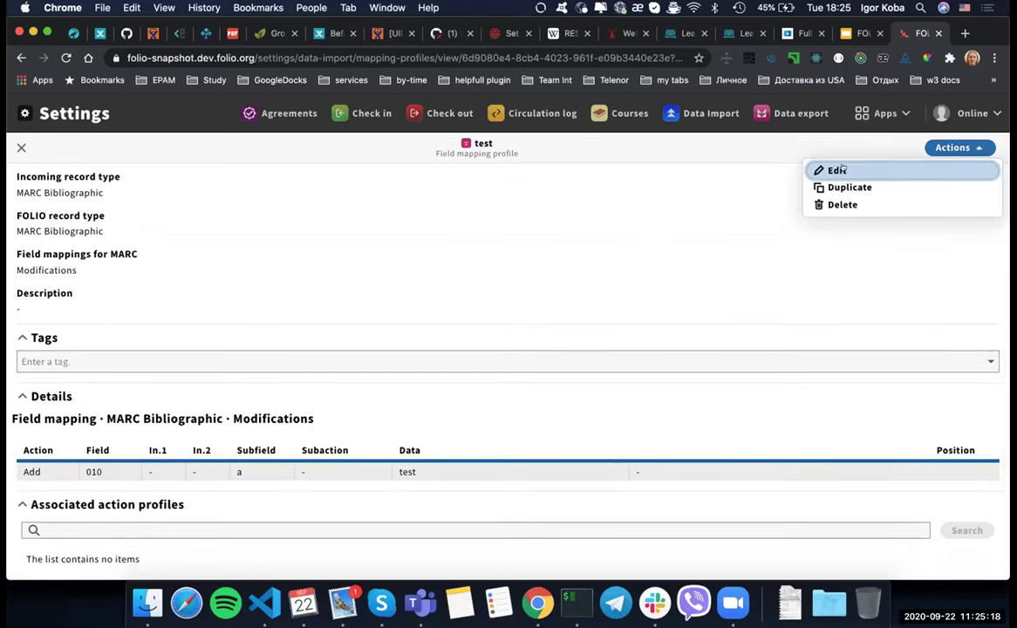
# Edit the 'test' profile and change its MARC field mapping from Modifications to Updates
pyautogui.click(832, 170)
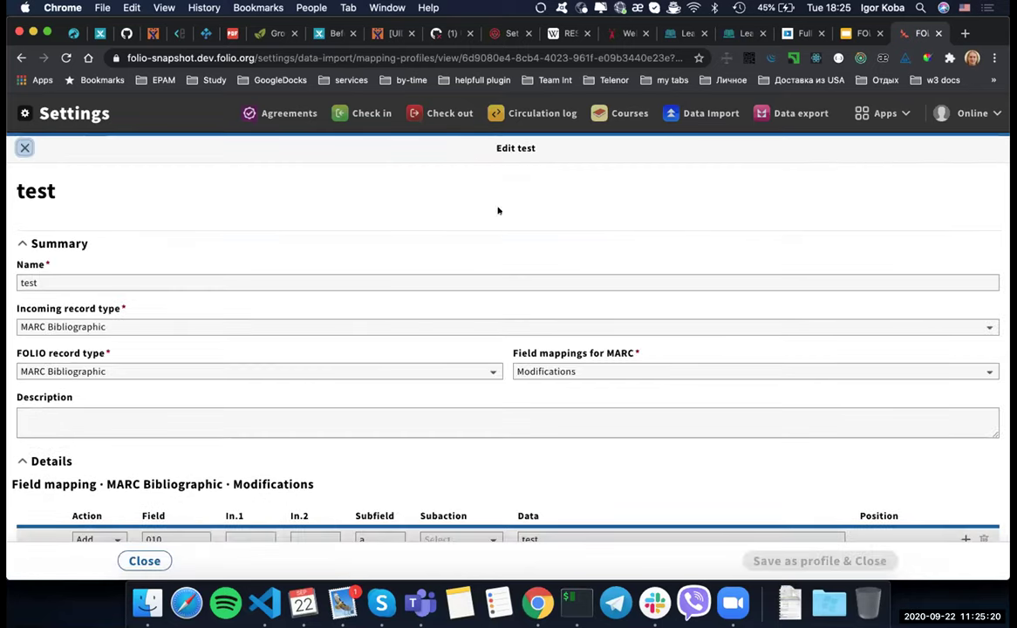
pyautogui.scroll(-2, 472, 370)
pyautogui.scroll(-2, 531, 322)
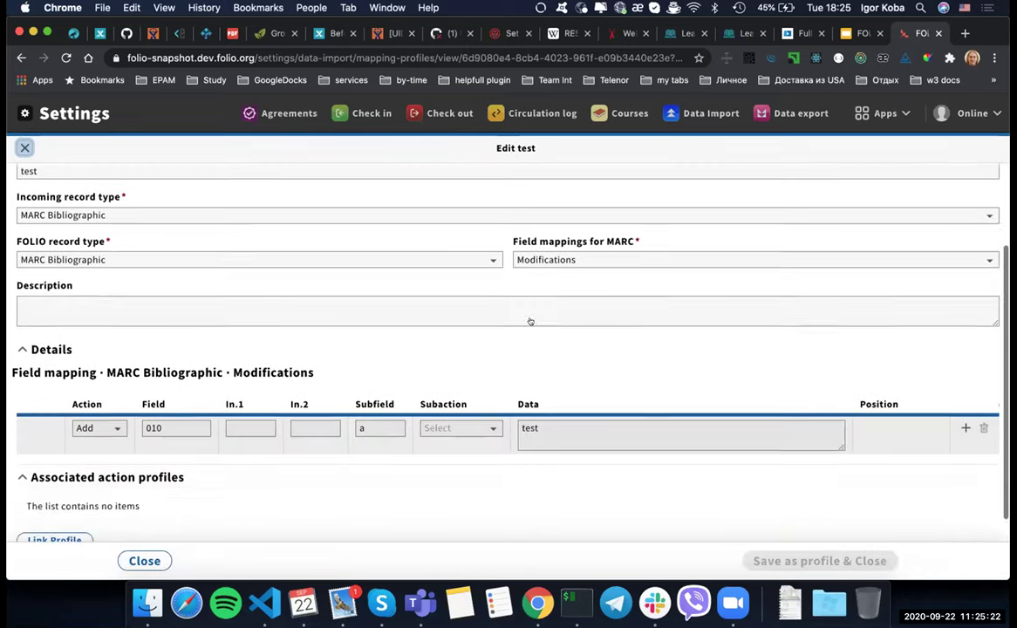
pyautogui.click(638, 233)
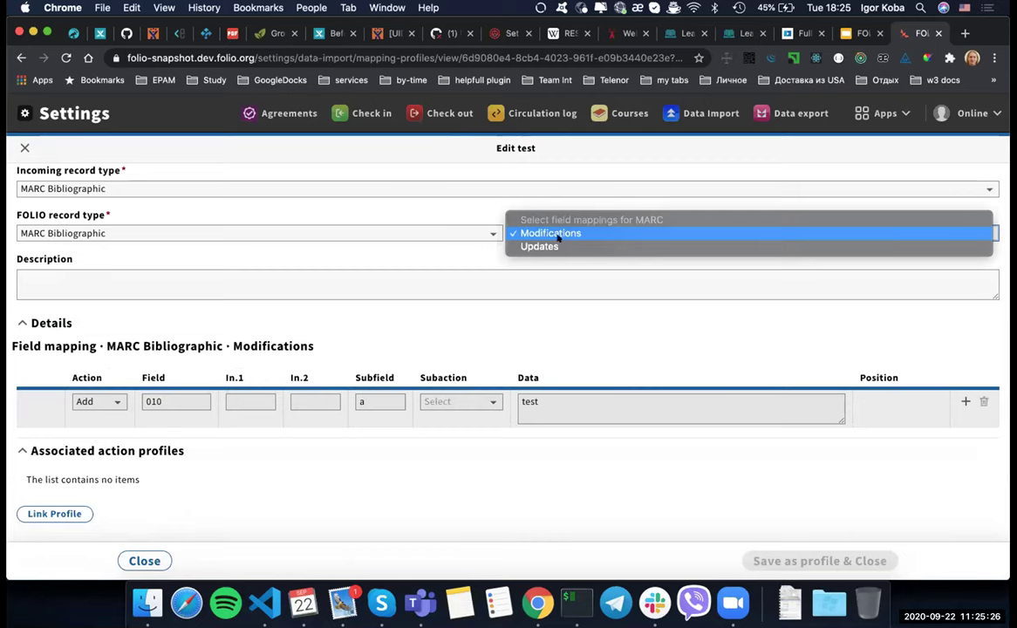
pyautogui.click(569, 260)
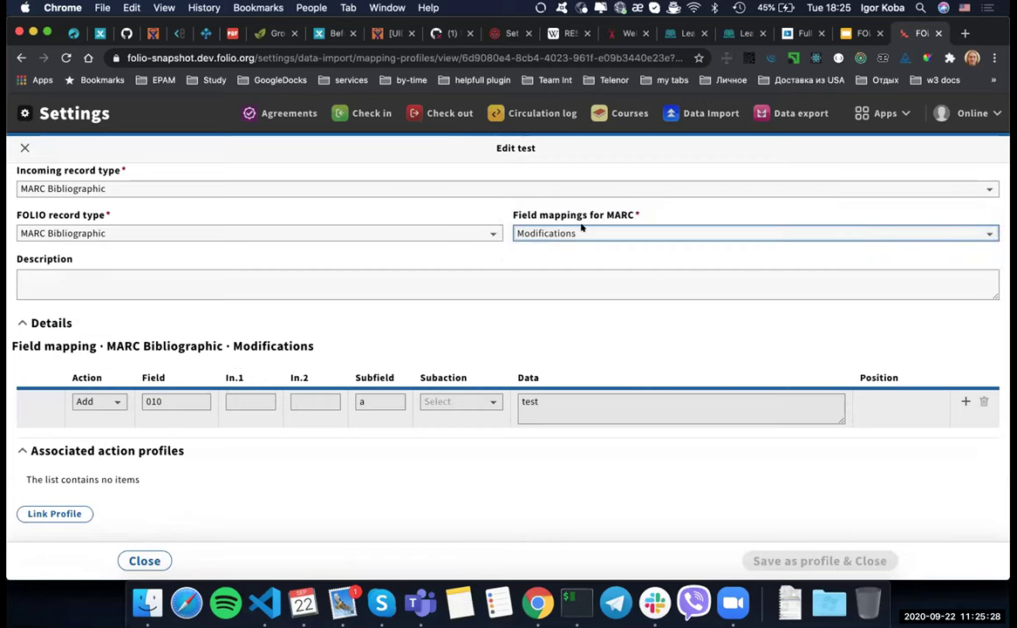
pyautogui.click(613, 231)
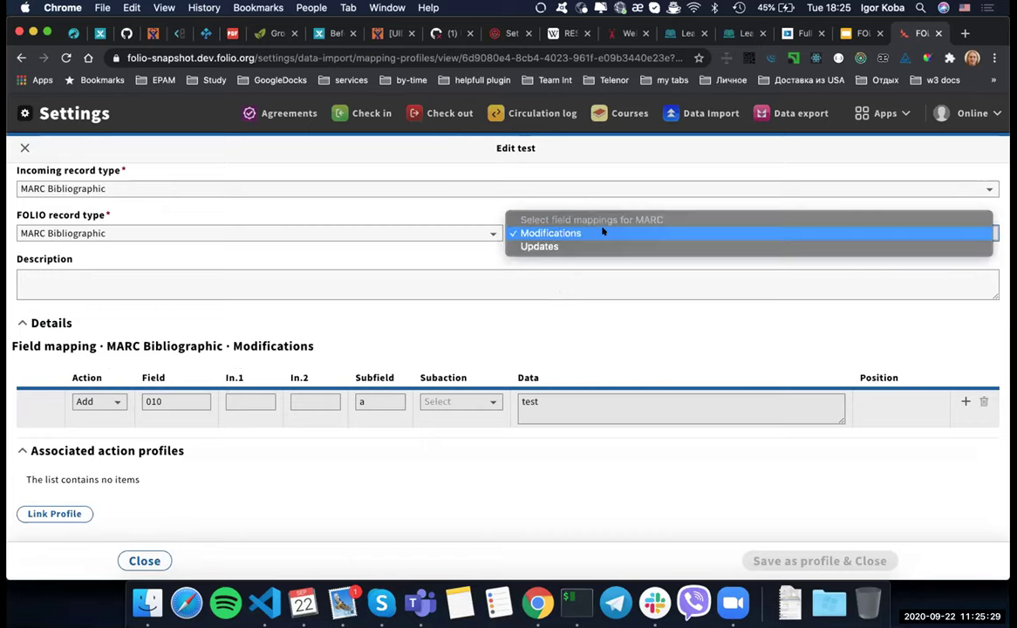
pyautogui.click(549, 243)
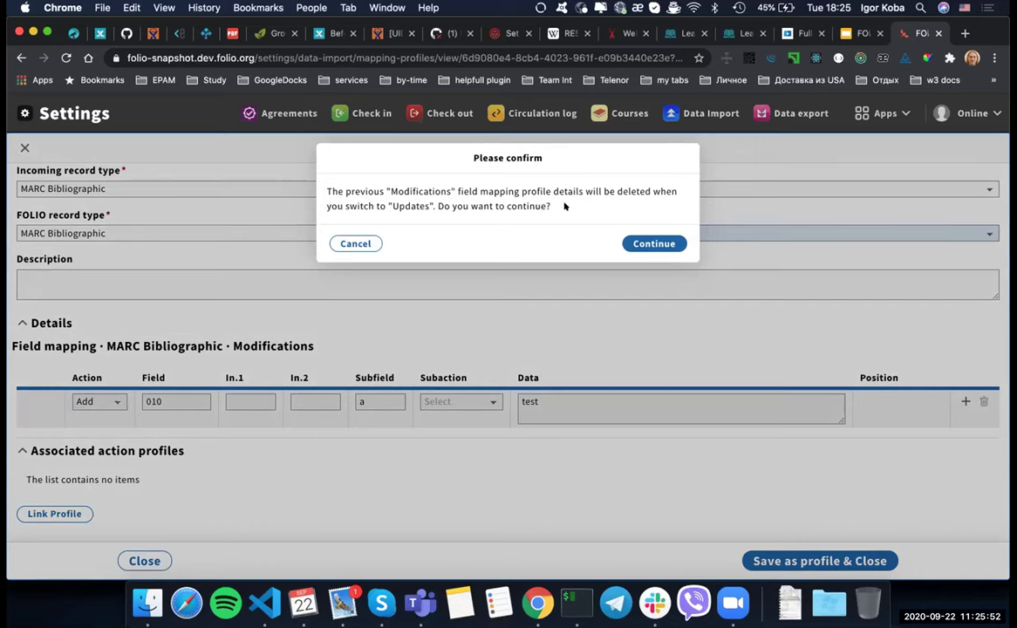
pyautogui.click(353, 245)
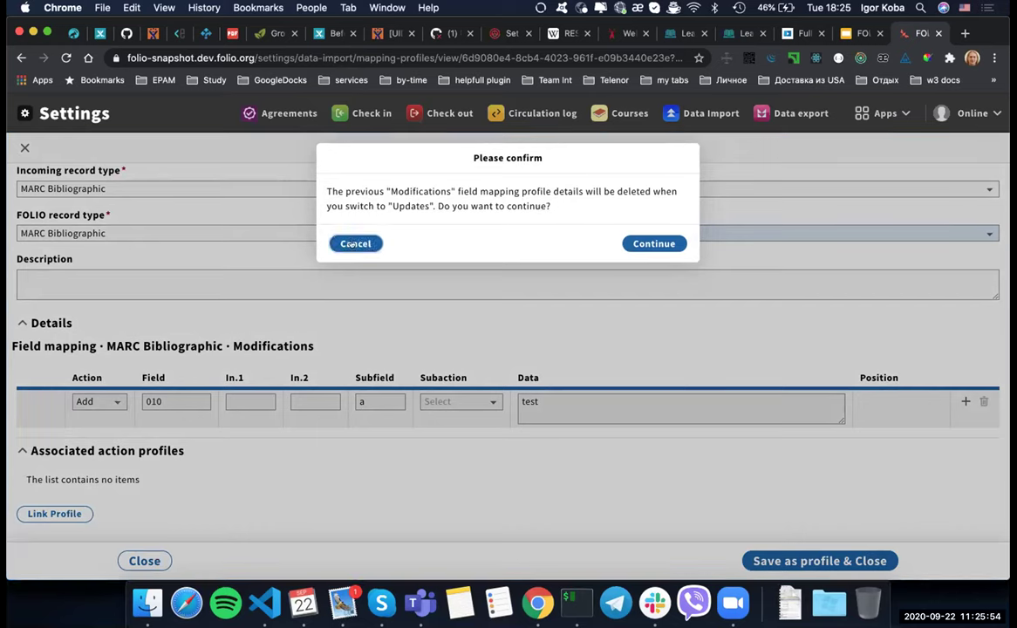
pyautogui.click(535, 236)
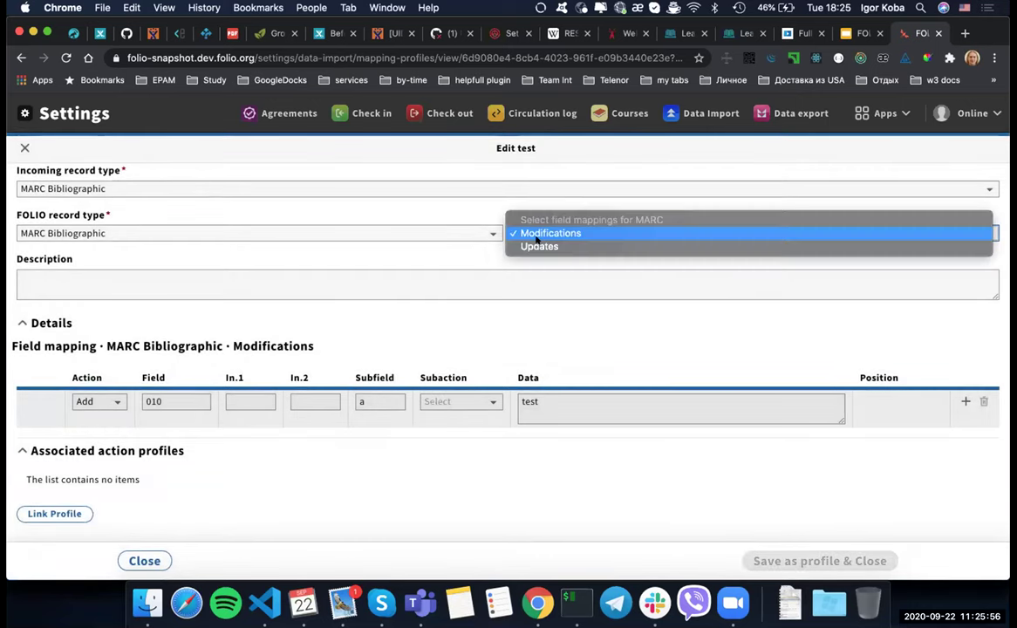
pyautogui.click(539, 245)
# Confirm the switch to Updates, limit the update to field 010, and save the profile
pyautogui.click(653, 244)
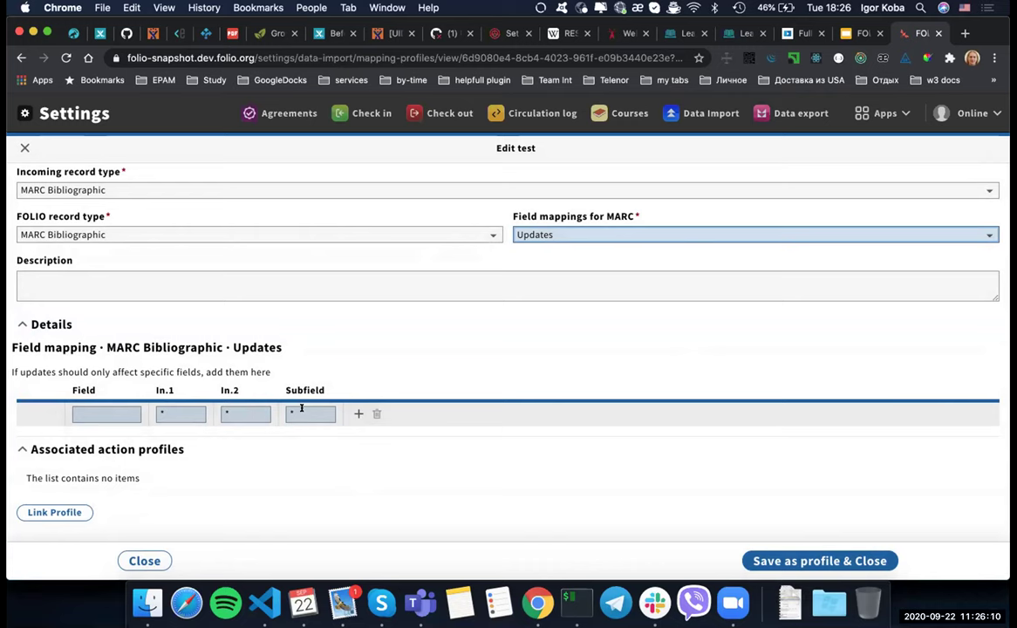
pyautogui.click(91, 413)
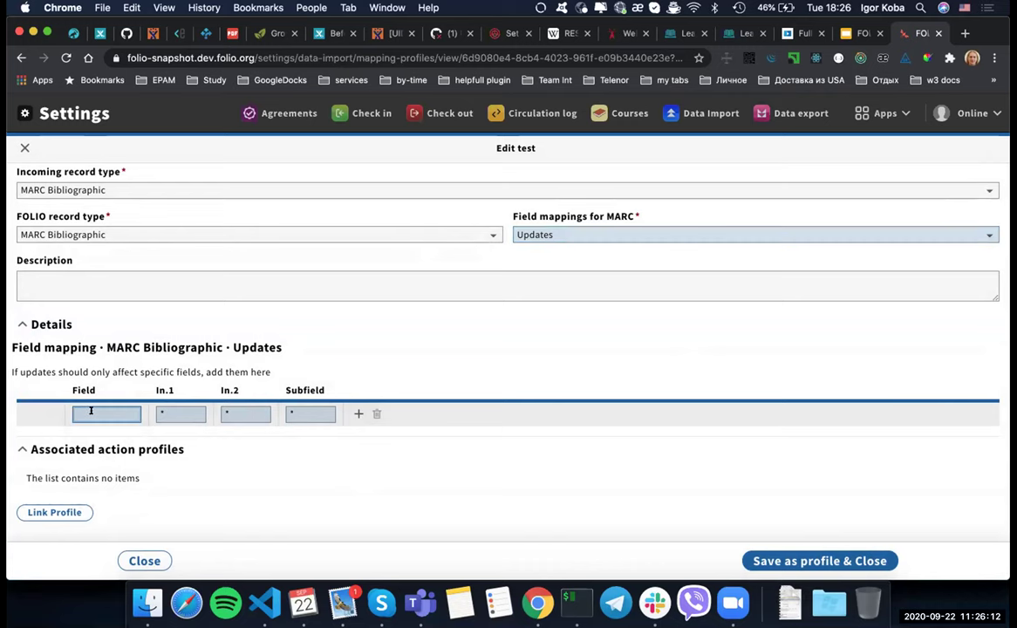
pyautogui.write('010')
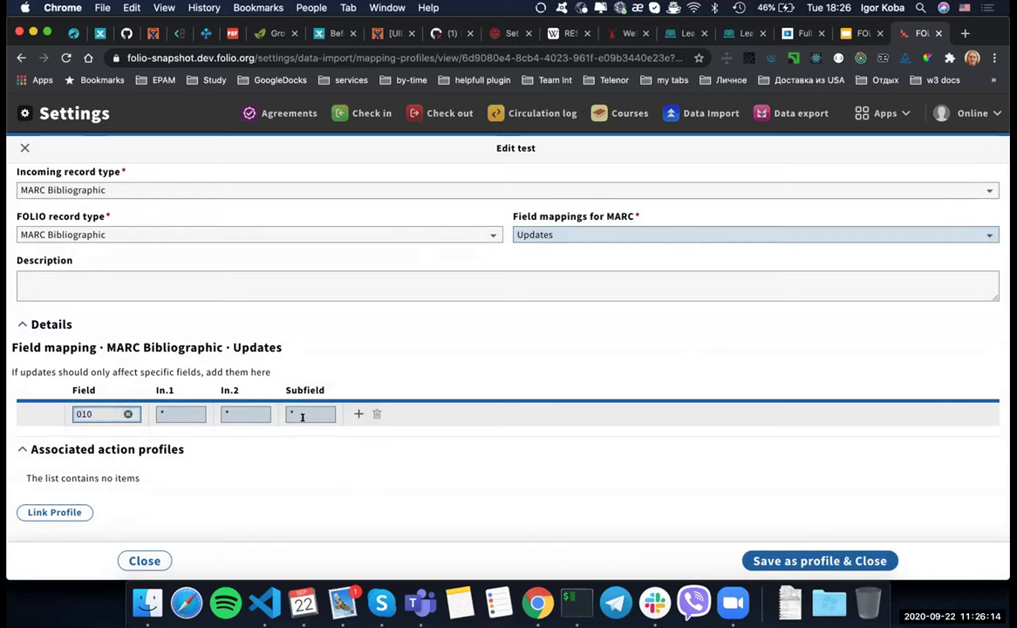
pyautogui.click(309, 412)
pyautogui.write('a')
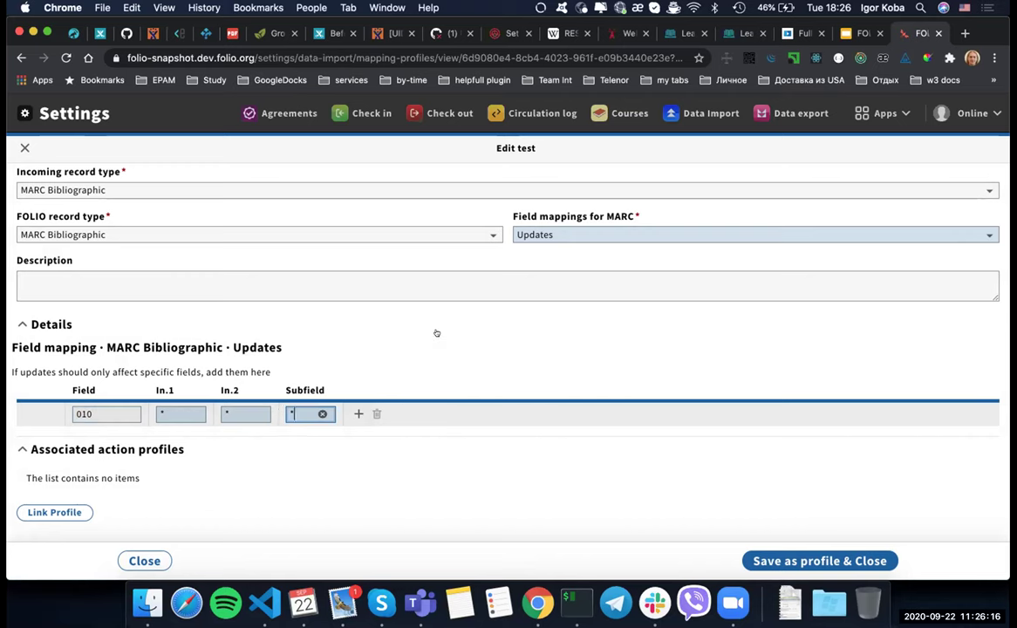
pyautogui.click(418, 328)
pyautogui.click(279, 422)
pyautogui.scroll(-3, 737, 431)
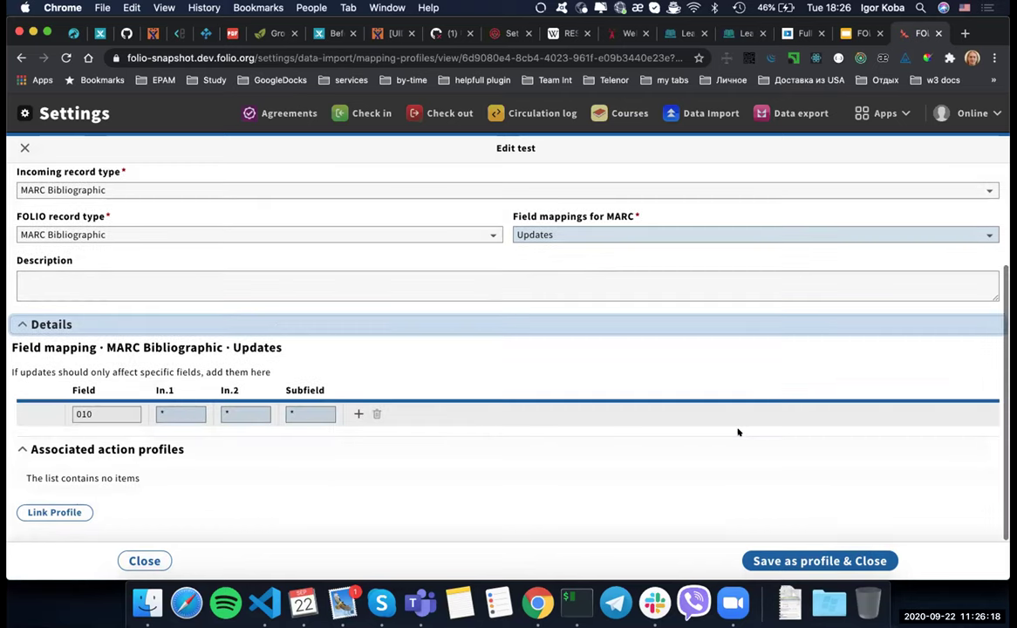
pyautogui.click(789, 560)
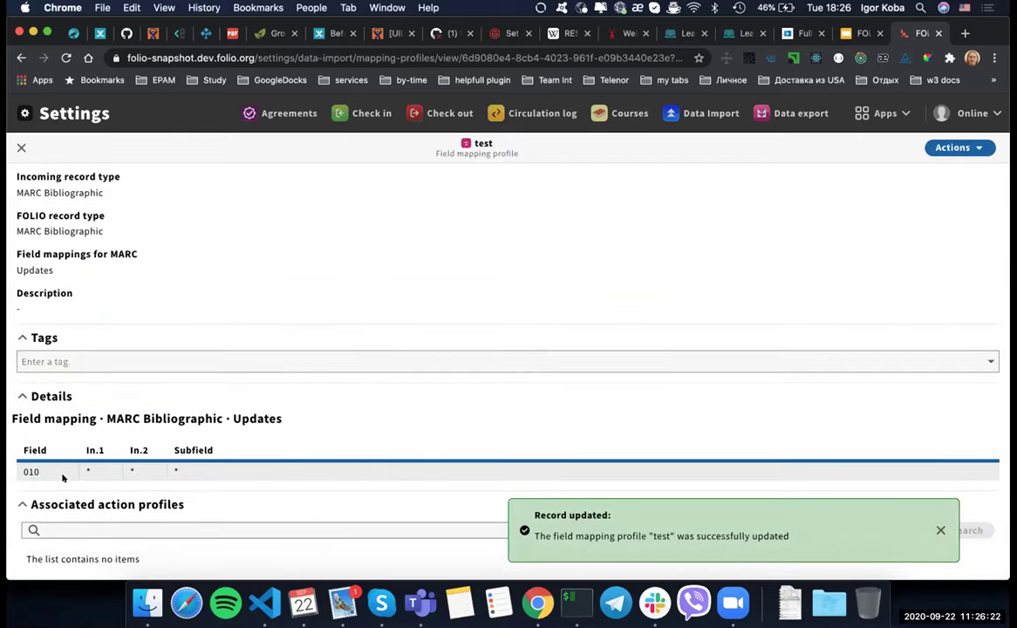
pyautogui.scroll(-1, 279, 422)
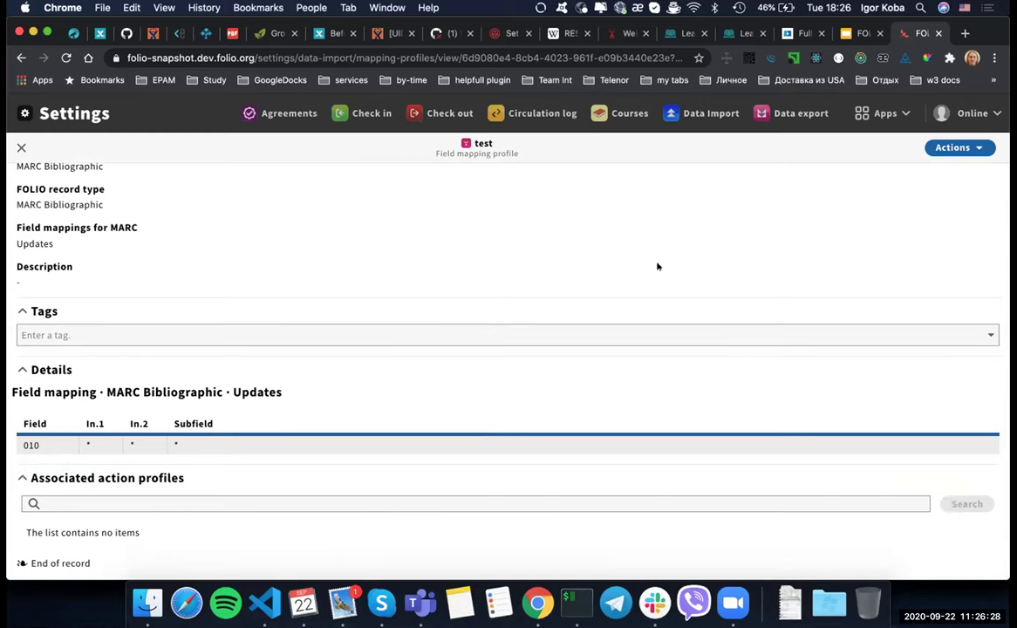
# Clear the In.1 and In.2 wildcards on the 010 update row and save the profile
pyautogui.click(959, 147)
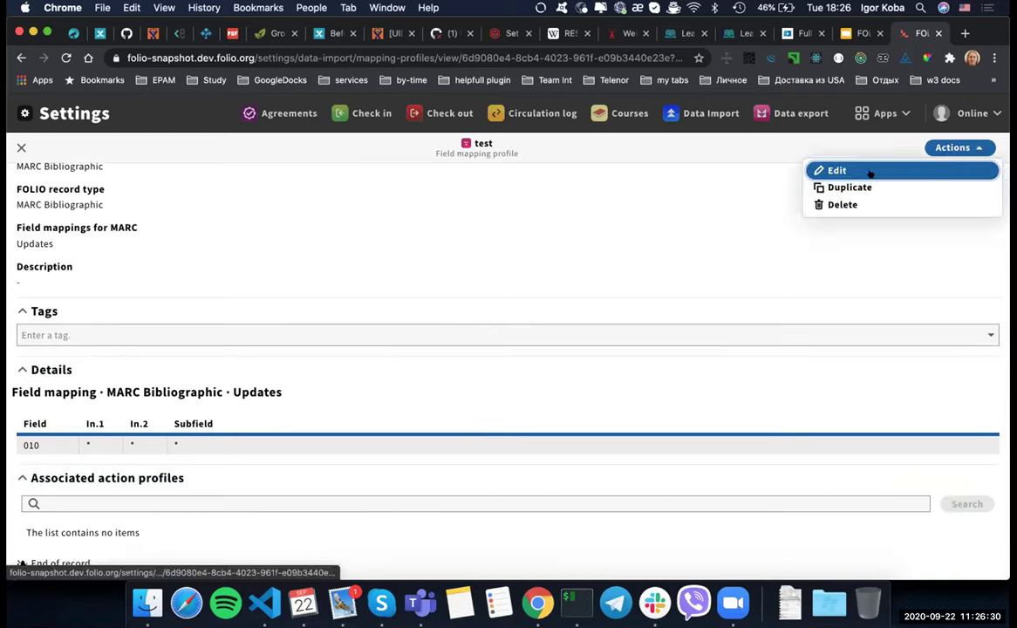
pyautogui.click(869, 171)
pyautogui.scroll(-3, 332, 397)
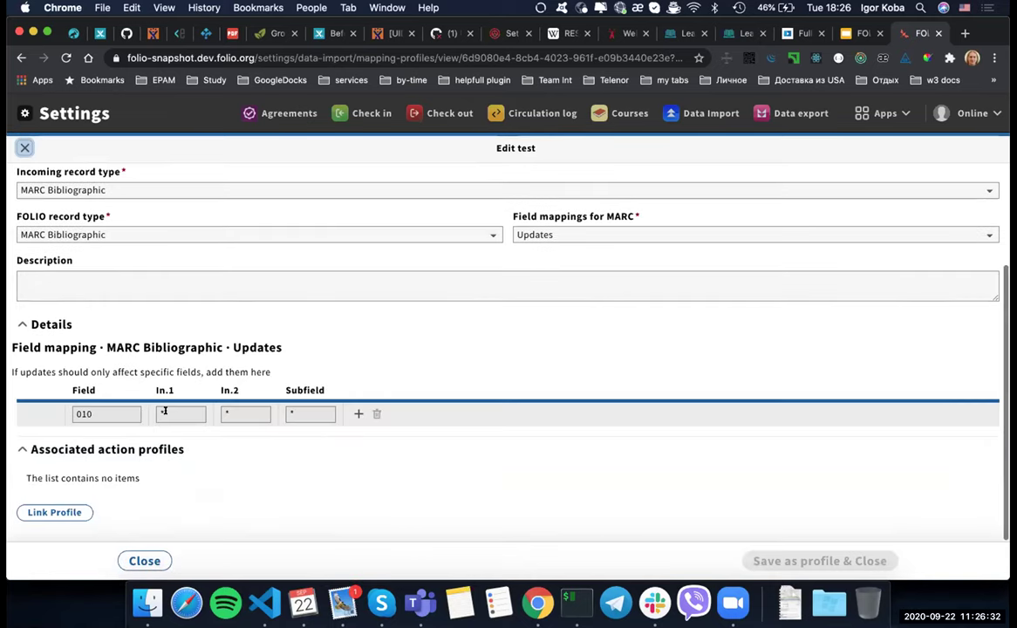
pyautogui.click(171, 415)
pyautogui.click(238, 413)
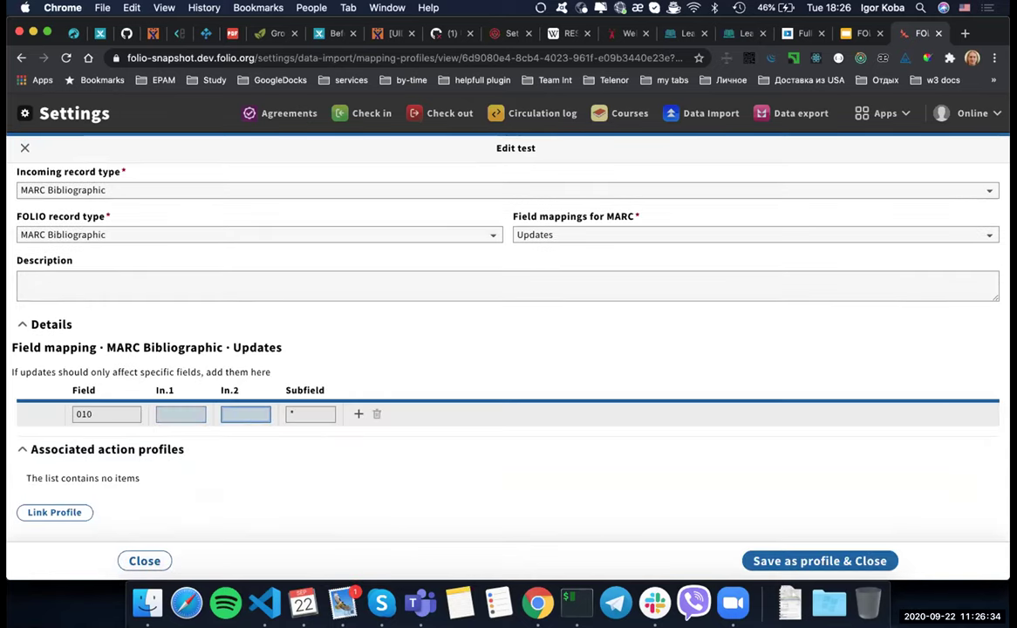
pyautogui.click(174, 407)
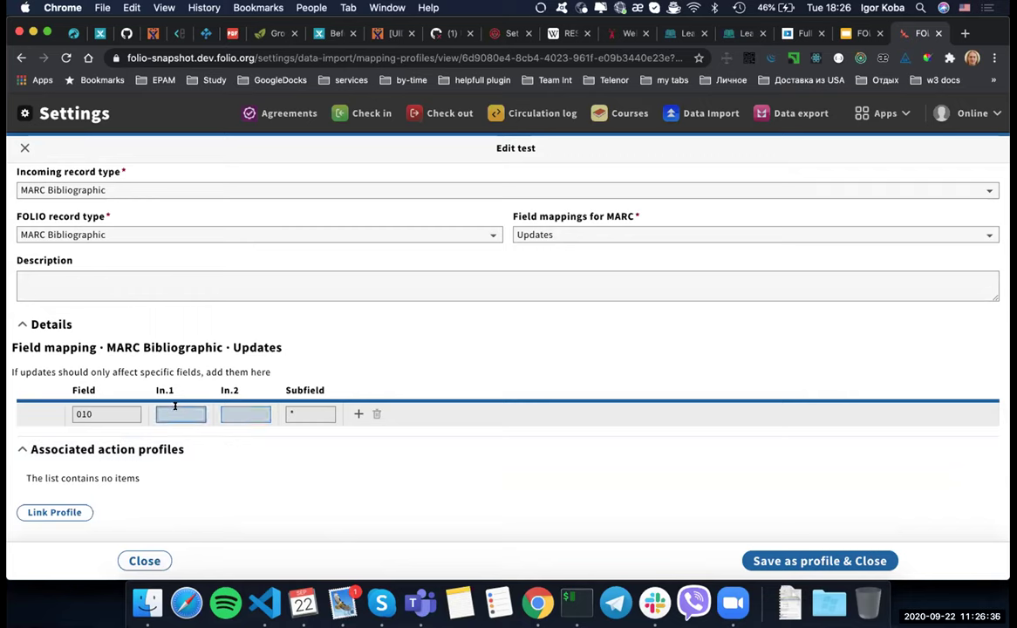
pyautogui.click(233, 407)
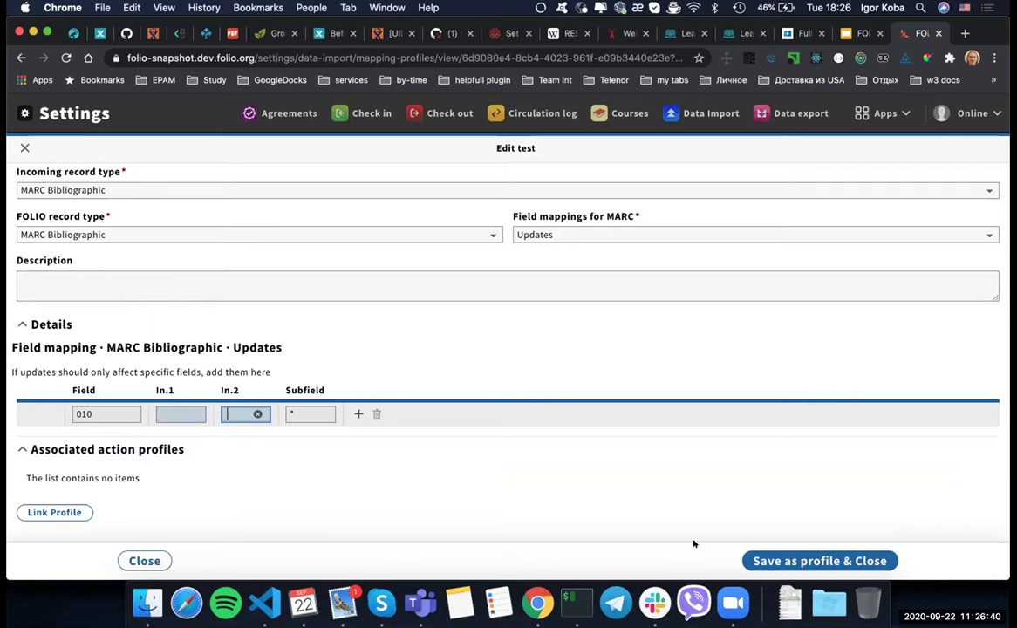
pyautogui.click(708, 559)
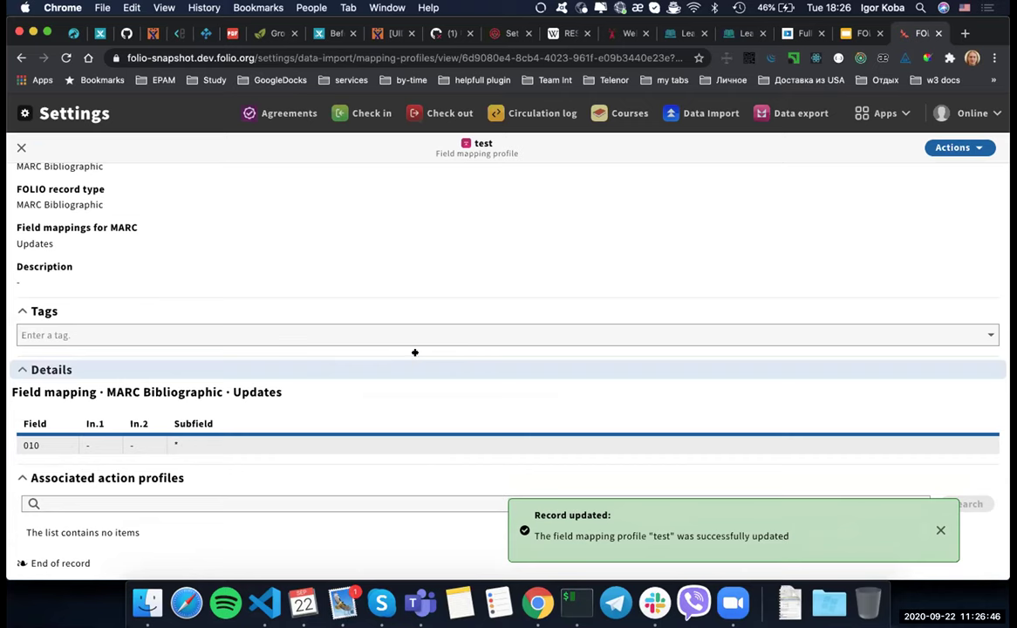
pyautogui.click(21, 148)
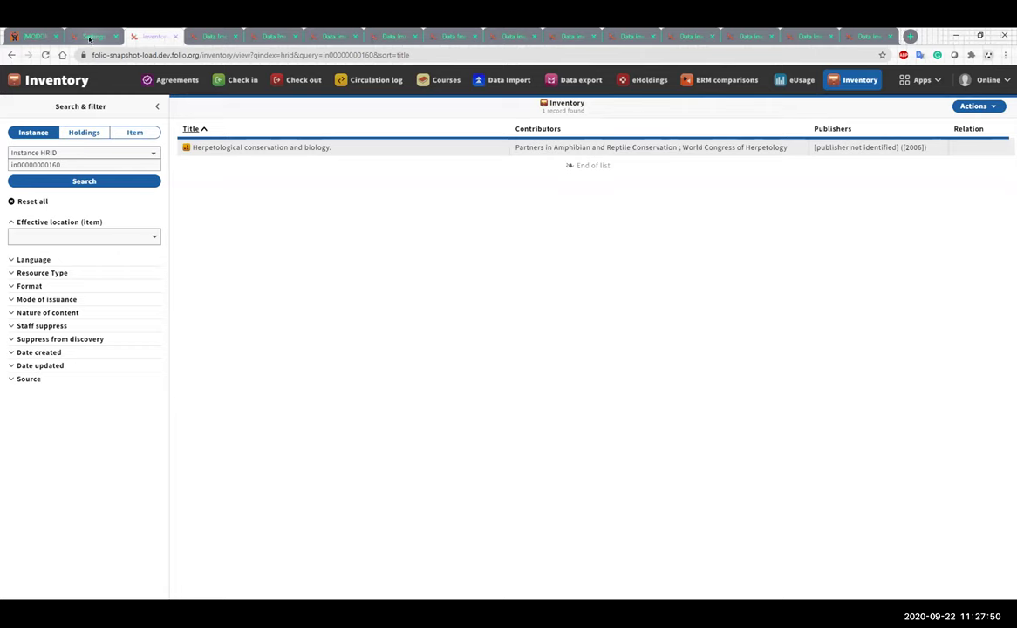
# Switch back to the browser tab with the Data Import settings
pyautogui.hotkey('ctrl', 'shift', 'Tab')
# Follow the 'Demo create empty instance + holding' job profile through to its holdings field mapping profile
pyautogui.click(535, 199)
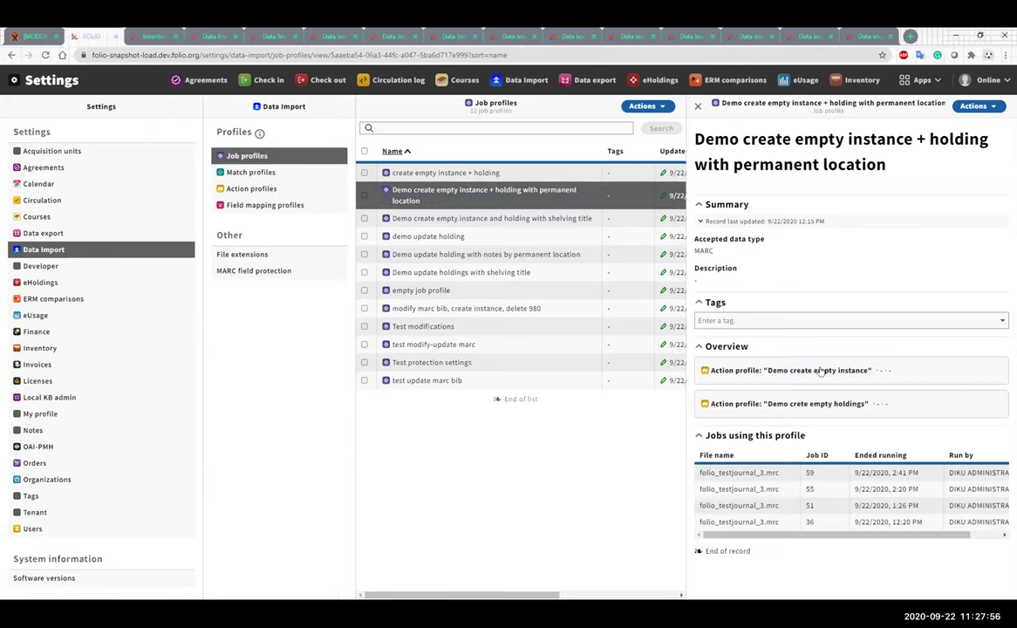
pyautogui.click(790, 404)
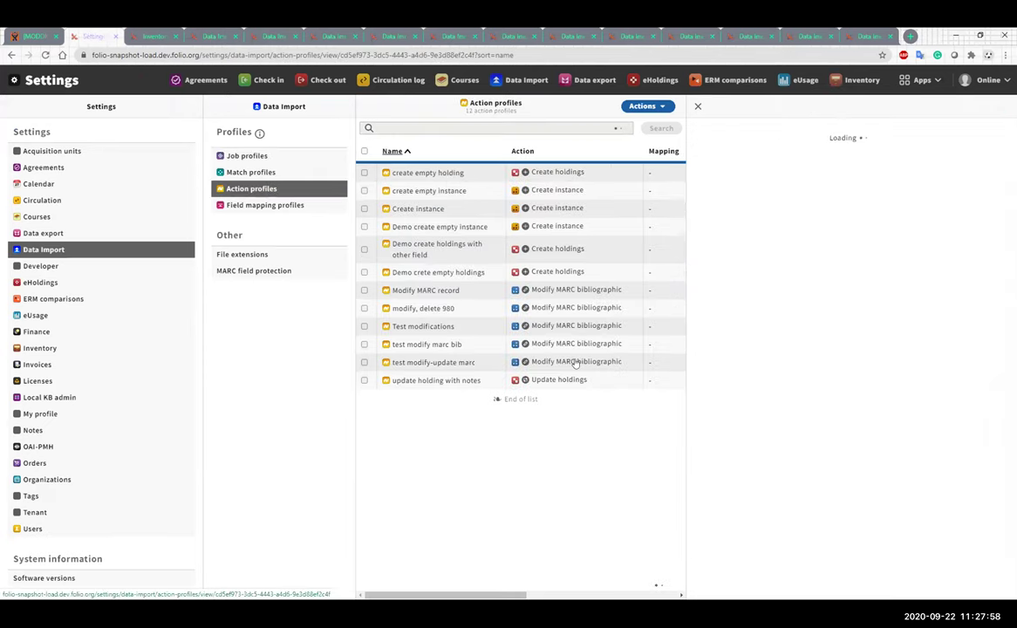
pyautogui.click(689, 395)
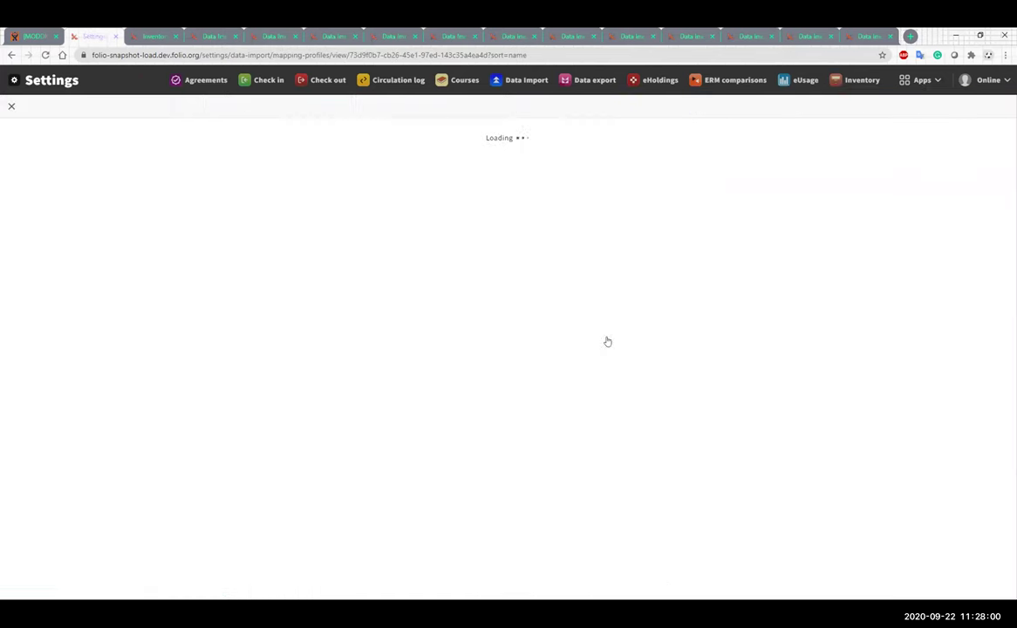
pyautogui.scroll(-5, 476, 363)
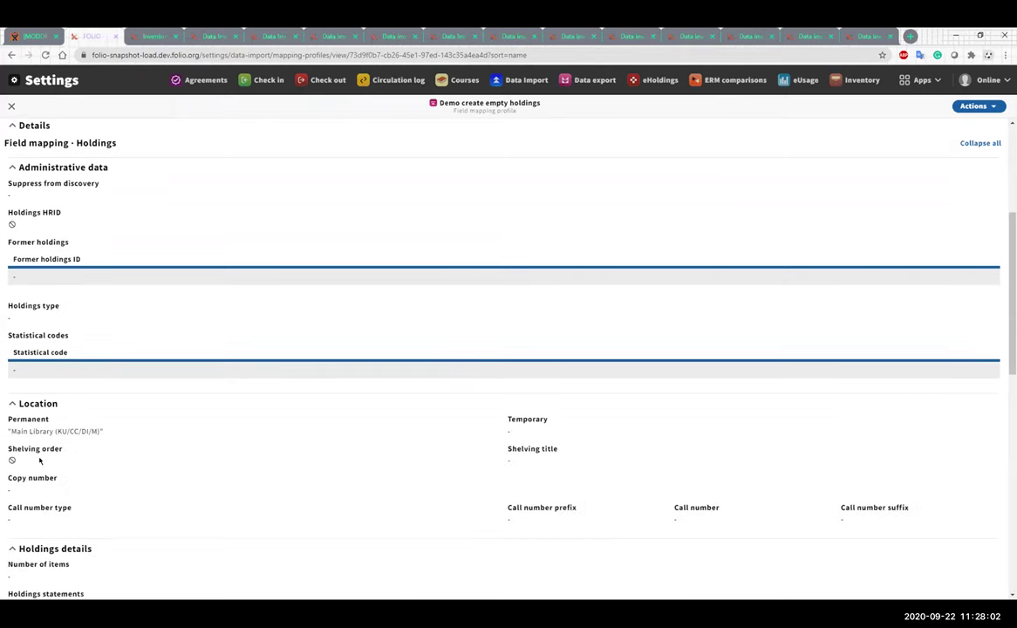
pyautogui.scroll(5, 51, 433)
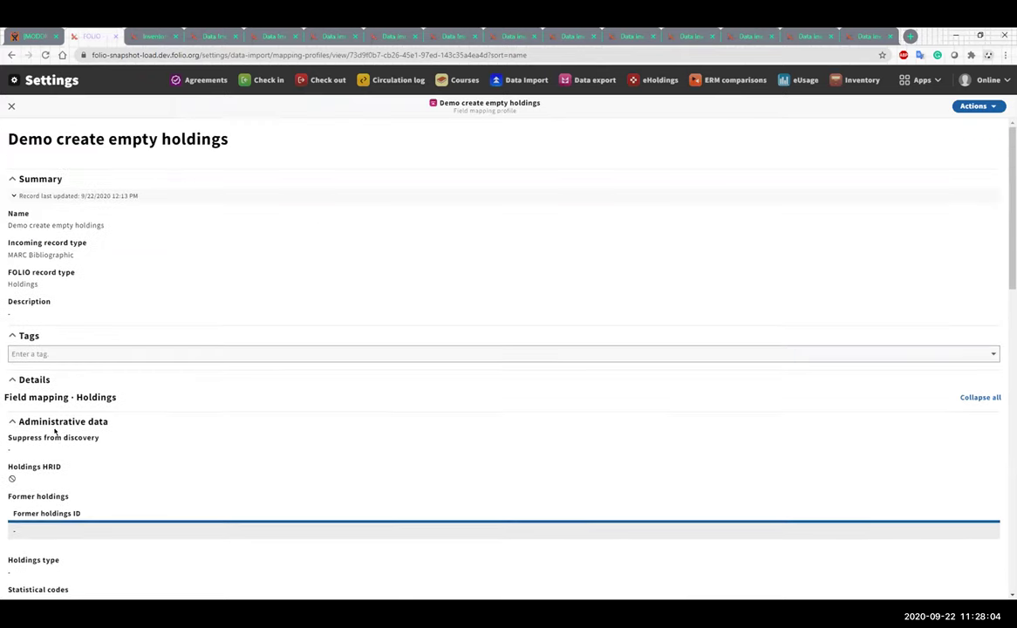
# Open the Main Library holdings record of the Herpetological conservation and biology instance in Inventory
pyautogui.click(150, 39)
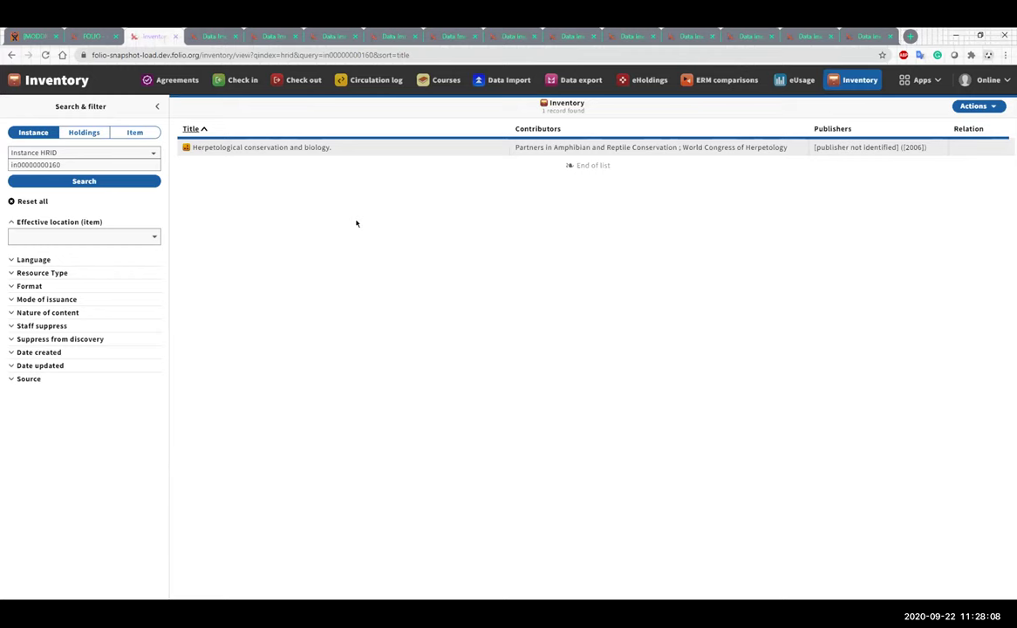
pyautogui.click(403, 150)
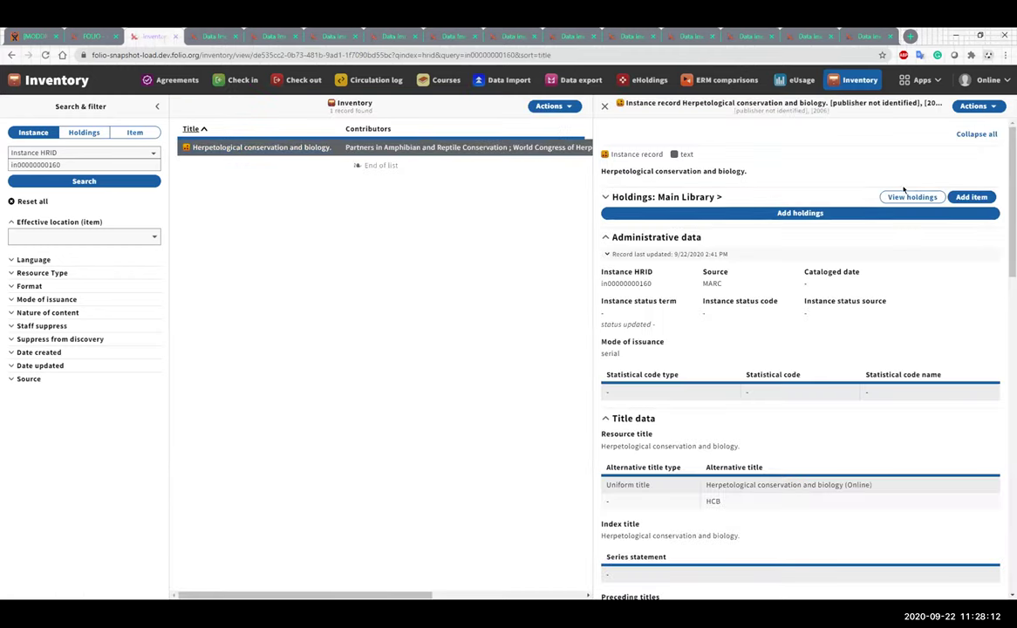
pyautogui.click(911, 197)
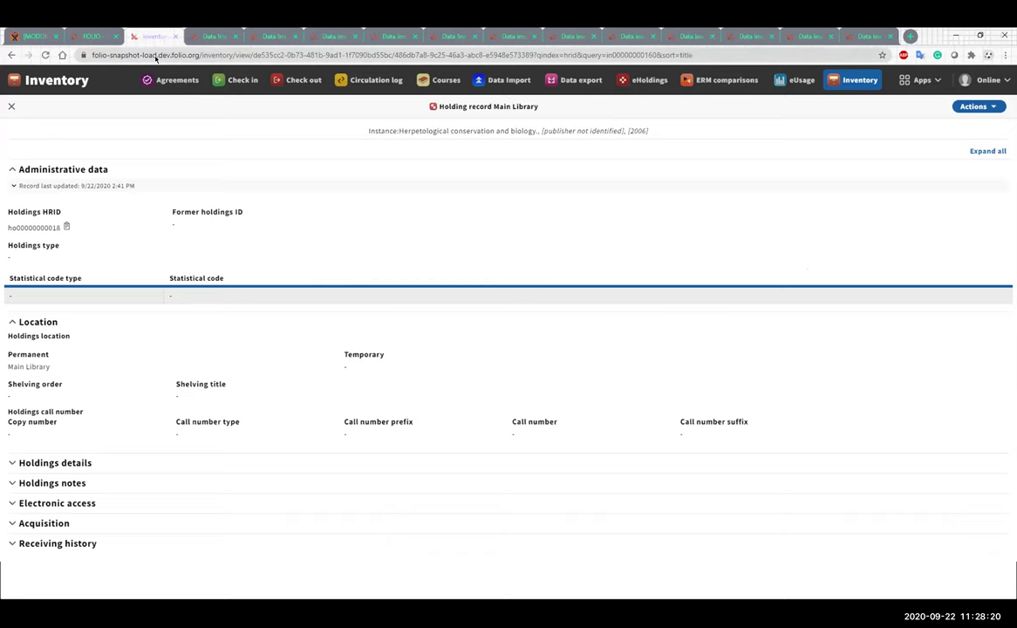
# Close the Demo create empty holdings profile in Data Import settings and list the job profiles
pyautogui.click(94, 36)
pyautogui.click(906, 82)
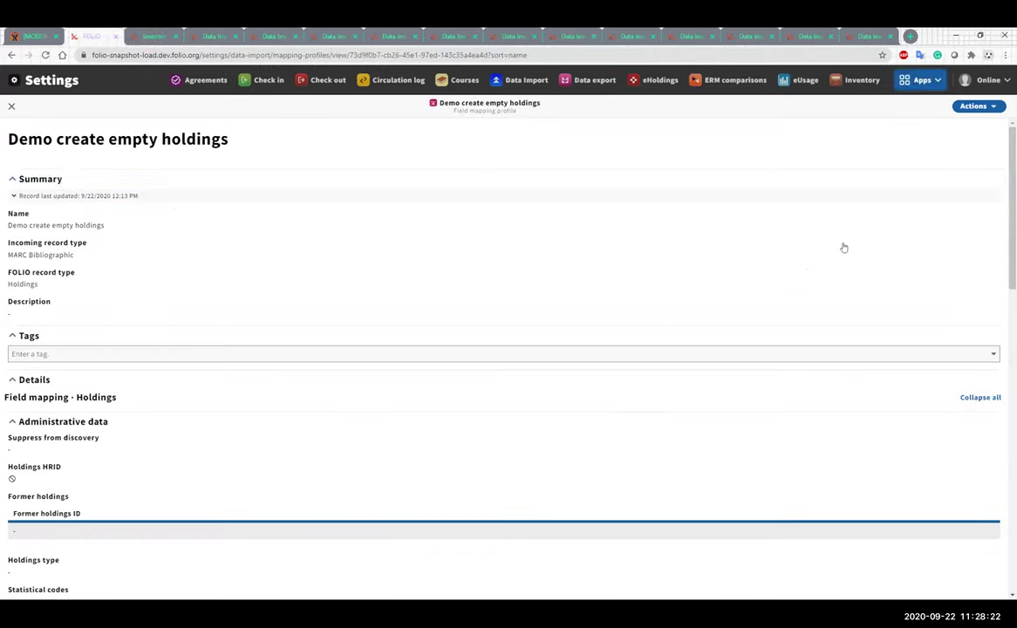
pyautogui.click(583, 270)
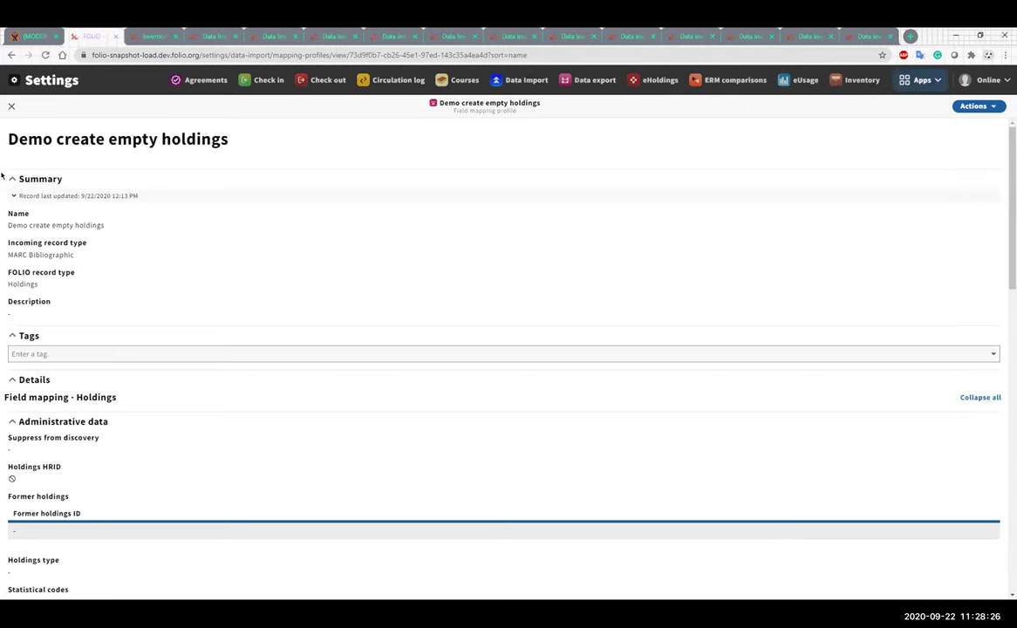
pyautogui.click(12, 105)
pyautogui.click(288, 157)
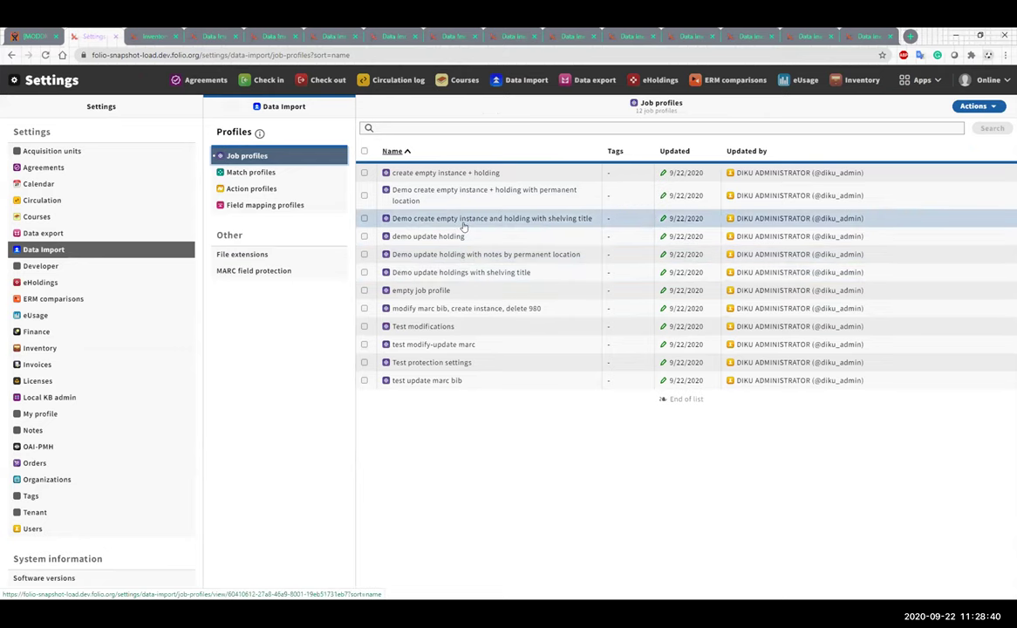
# Inspect the Match holding to permanent location match profile of the notes job profile
pyautogui.click(492, 254)
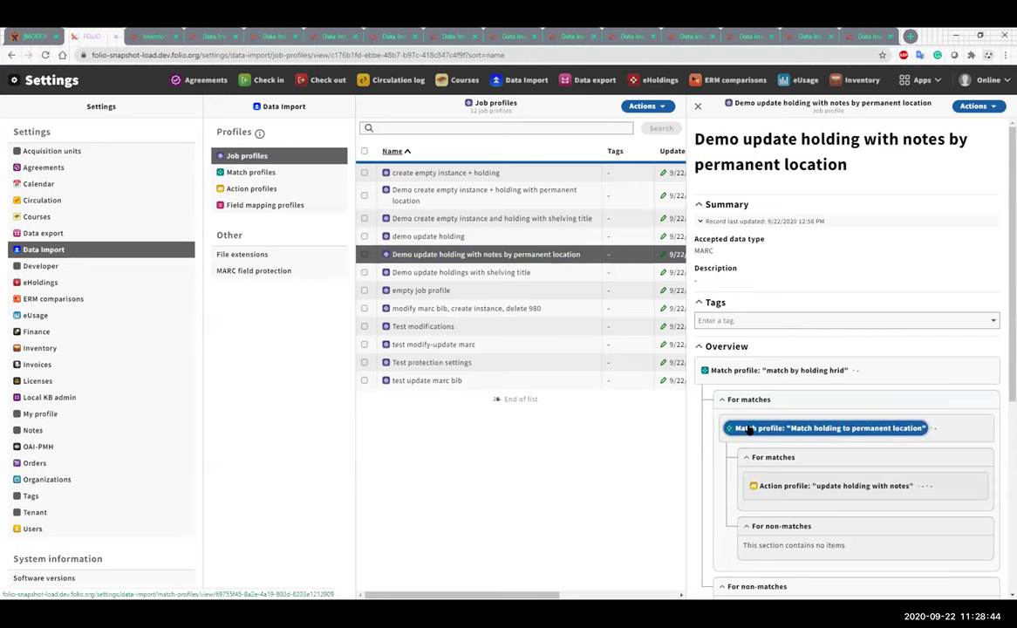
pyautogui.click(734, 424)
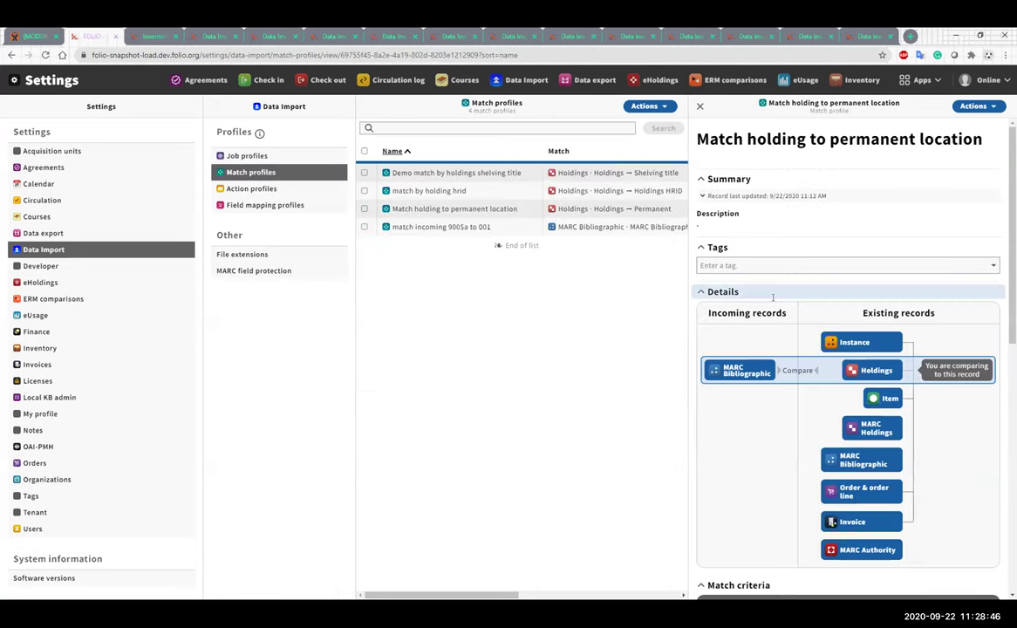
pyautogui.scroll(-1, 774, 303)
pyautogui.scroll(2, 774, 303)
pyautogui.scroll(-3, 774, 303)
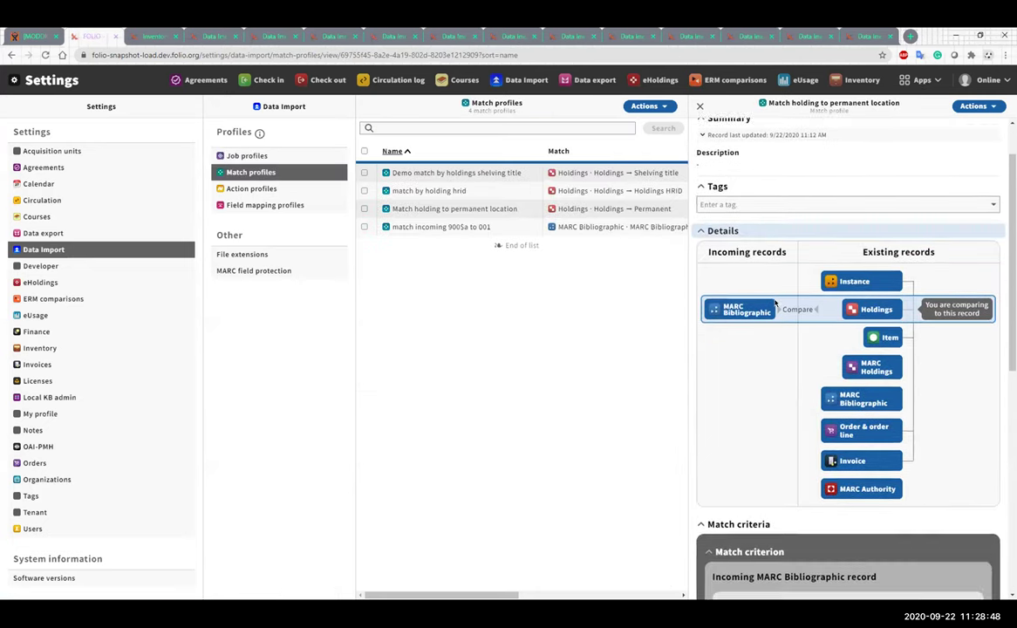
pyautogui.scroll(-5, 774, 303)
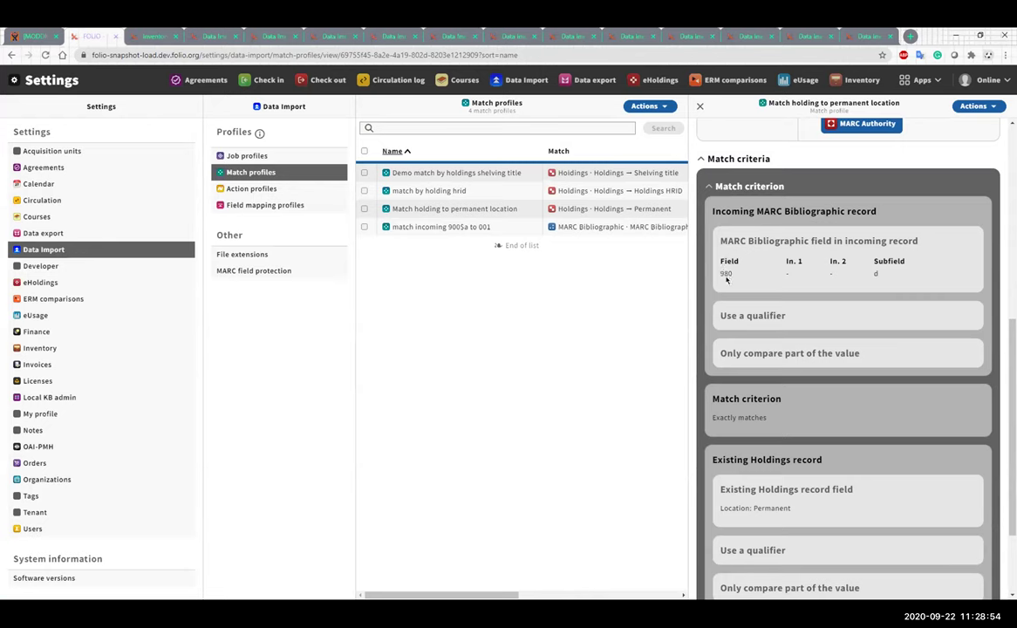
pyautogui.scroll(-1, 882, 277)
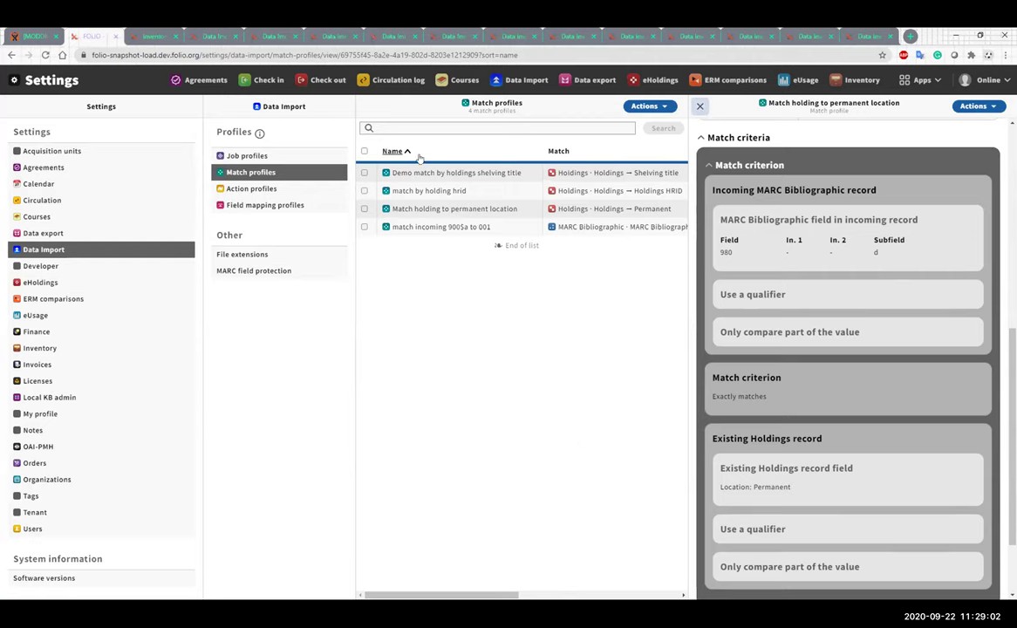
pyautogui.click(700, 106)
pyautogui.click(266, 156)
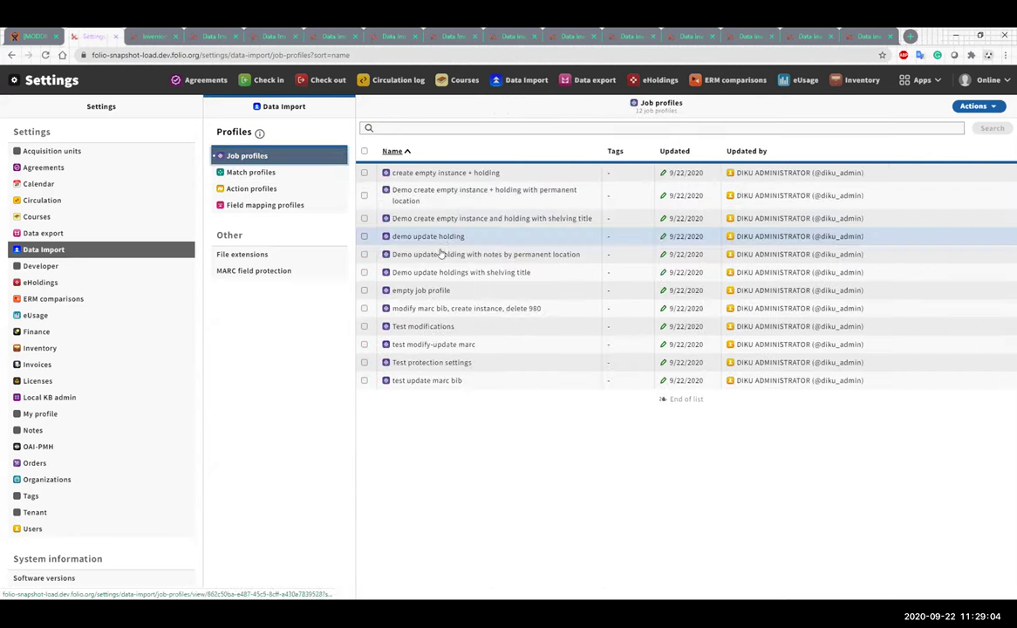
# Review the update holding with notes mapping profile's Holdings notes, then switch to MarcEdit
pyautogui.click(766, 255)
pyautogui.scroll(-3, 884, 342)
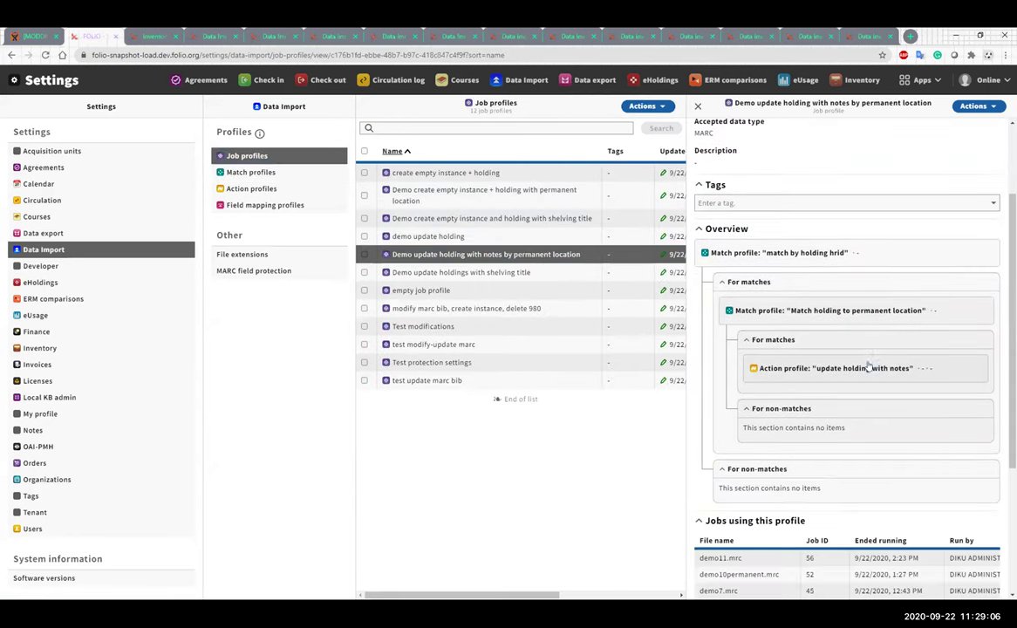
pyautogui.click(841, 366)
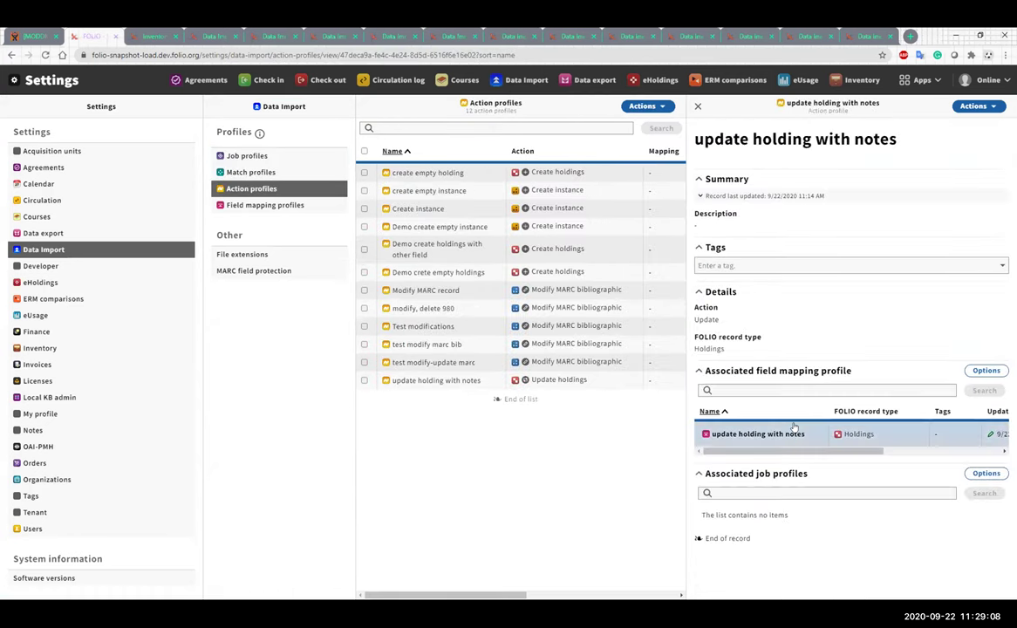
pyautogui.click(783, 436)
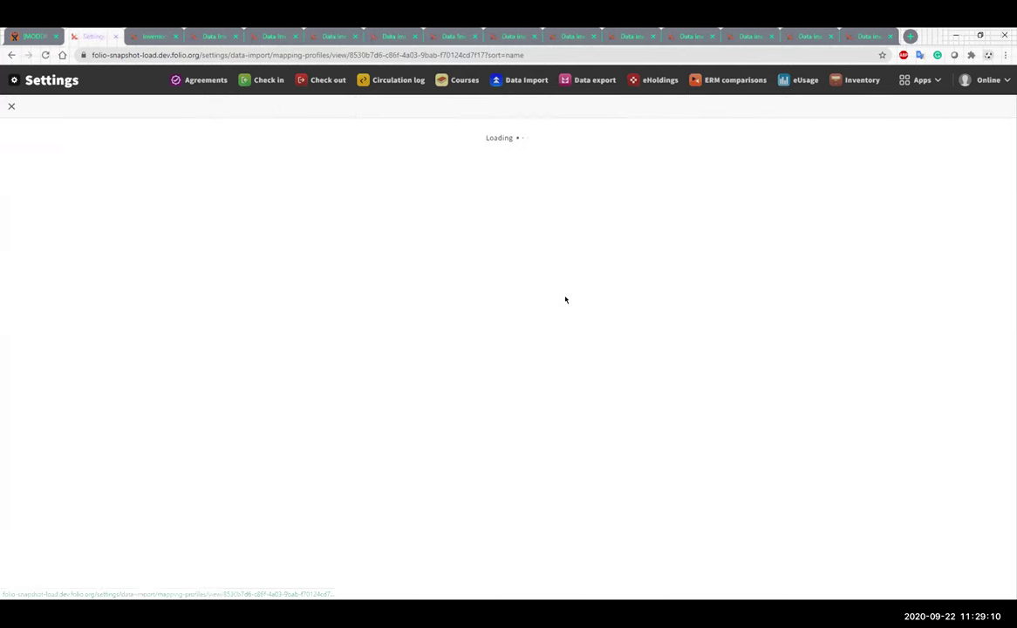
pyautogui.scroll(-3, 565, 299)
pyautogui.scroll(-6, 565, 299)
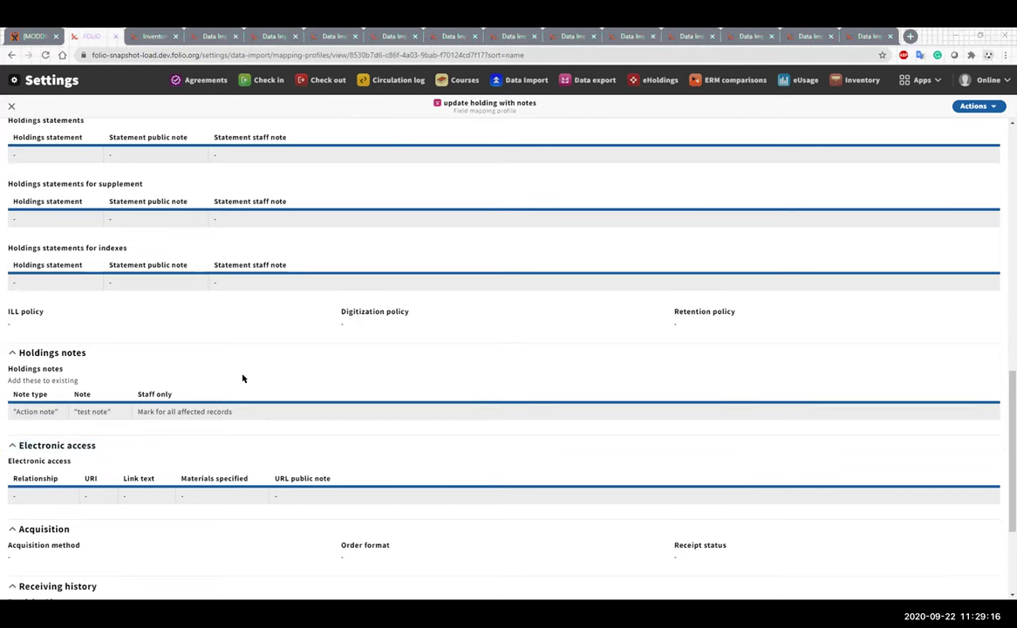
pyautogui.hotkey('alt', 'Tab')
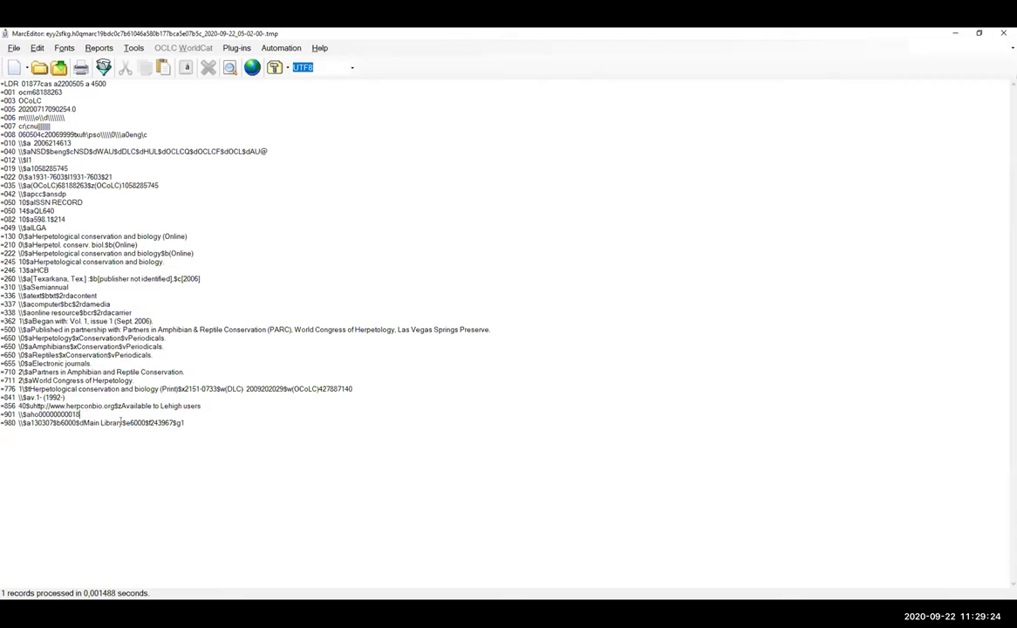
# Check the Main Library value in the =980 field, then return to the FOLIO browser
pyautogui.moveTo(119, 422); pyautogui.dragTo(85, 422)
pyautogui.click(116, 406)
pyautogui.hotkey('alt', 'Tab')
# Upload finalDemo12.mrc on the Data Import page
pyautogui.click(523, 79)
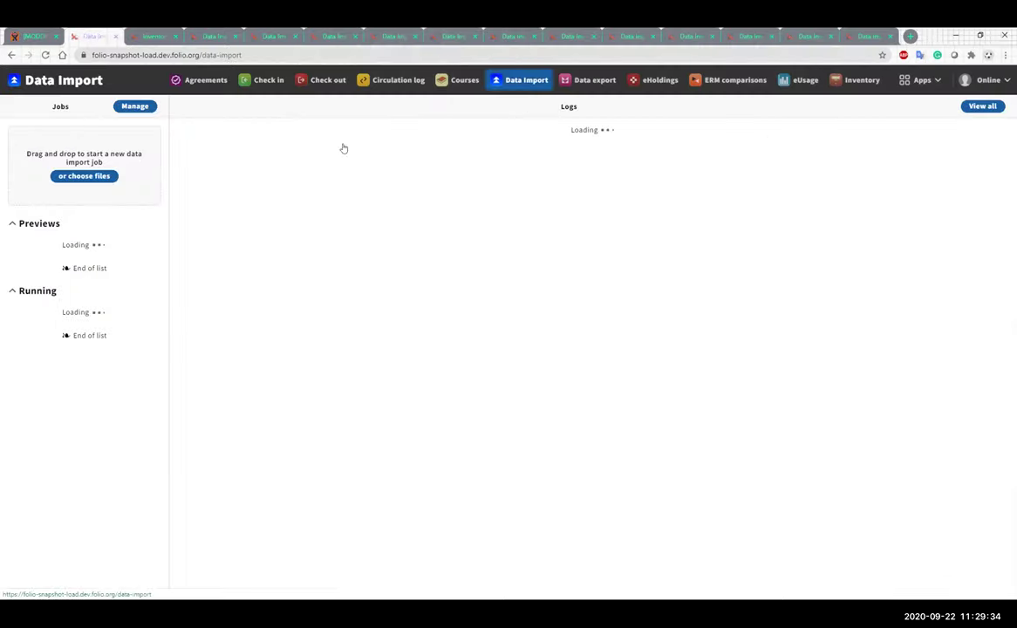
pyautogui.click(85, 176)
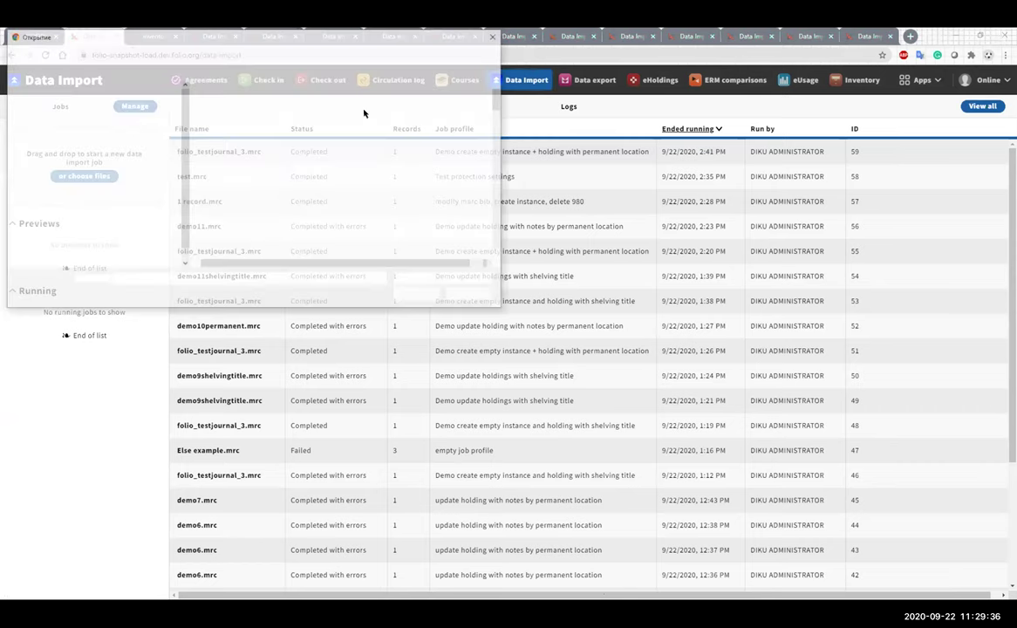
pyautogui.click(365, 103)
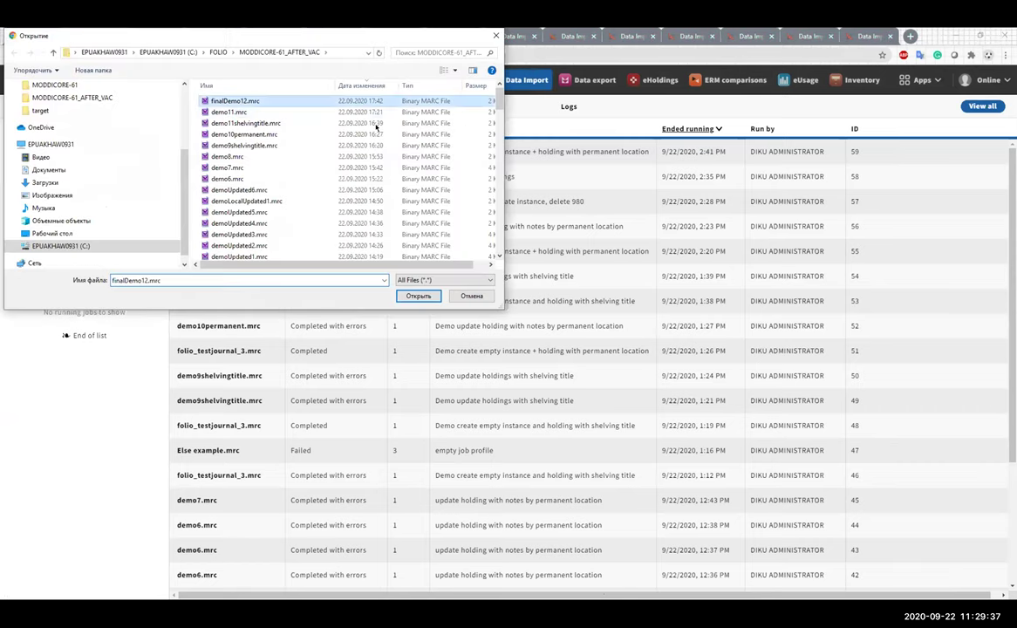
pyautogui.click(416, 296)
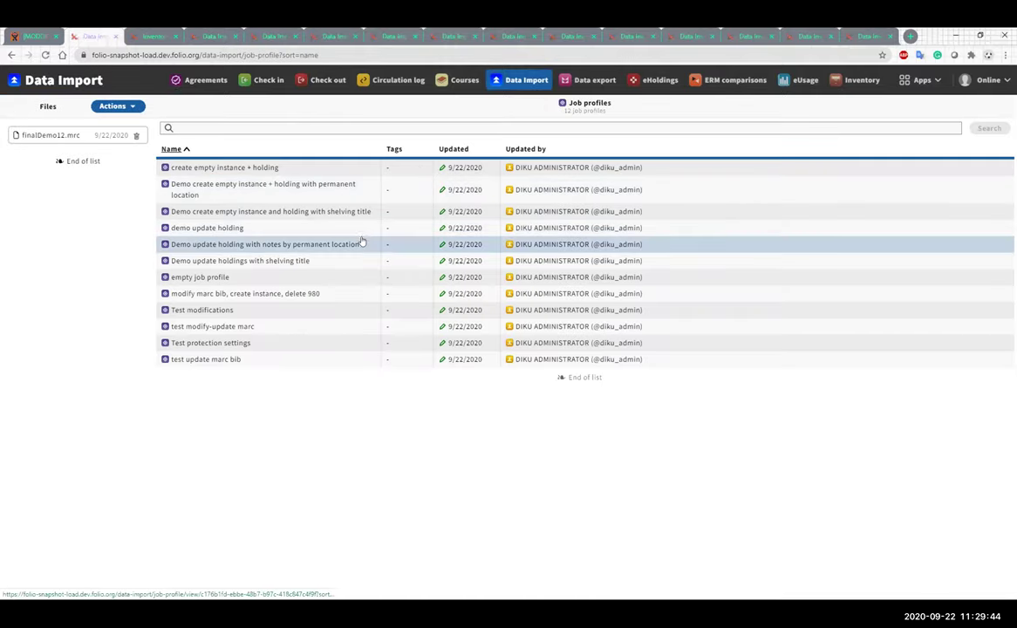
# Run the import with the Demo update holding with notes by permanent location job profile
pyautogui.click(356, 246)
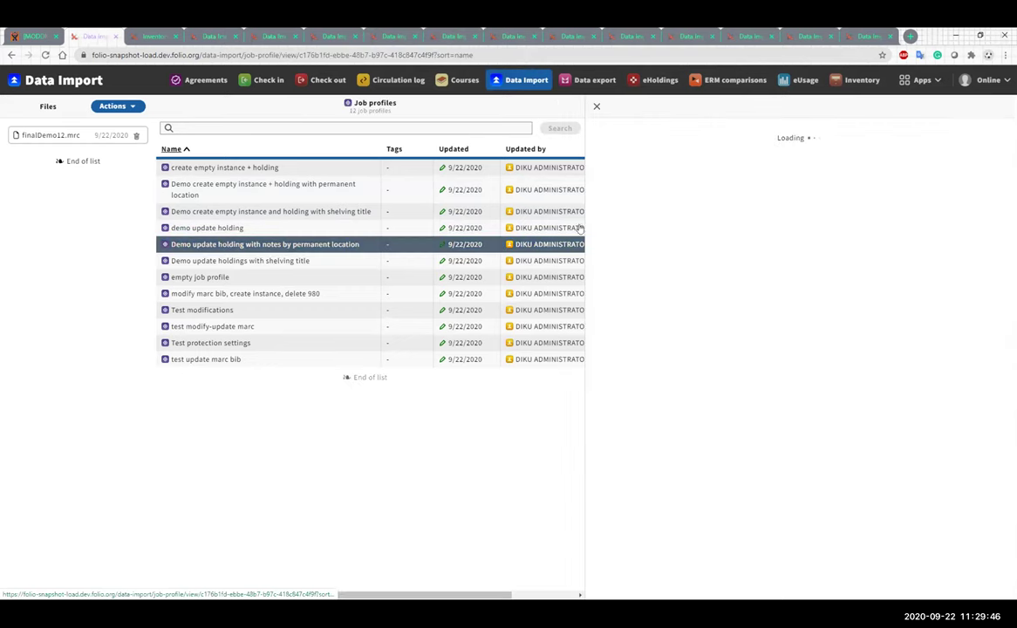
pyautogui.click(970, 110)
pyautogui.click(948, 128)
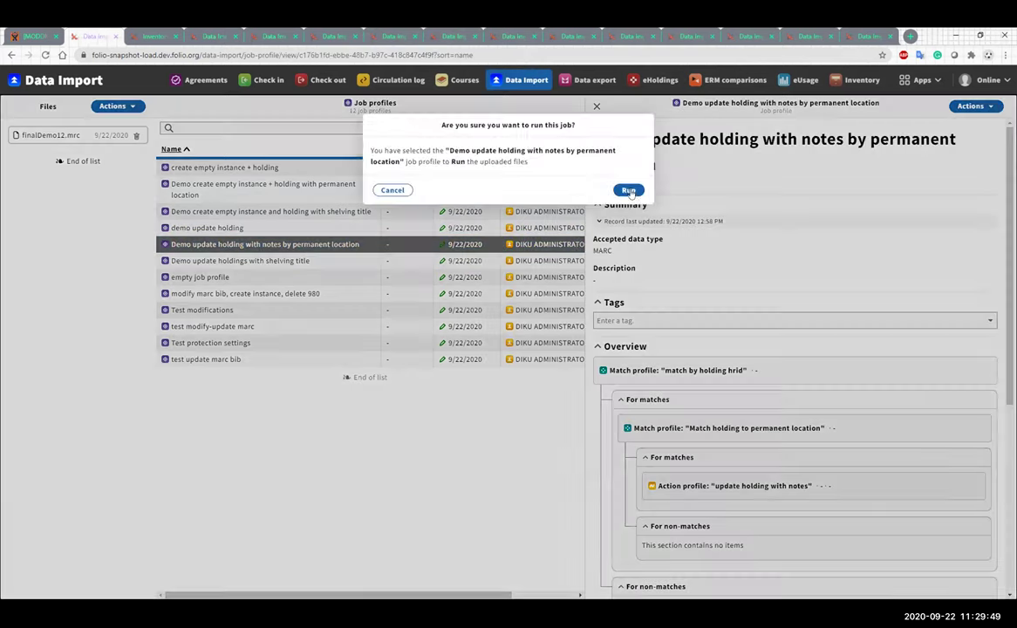
pyautogui.click(629, 190)
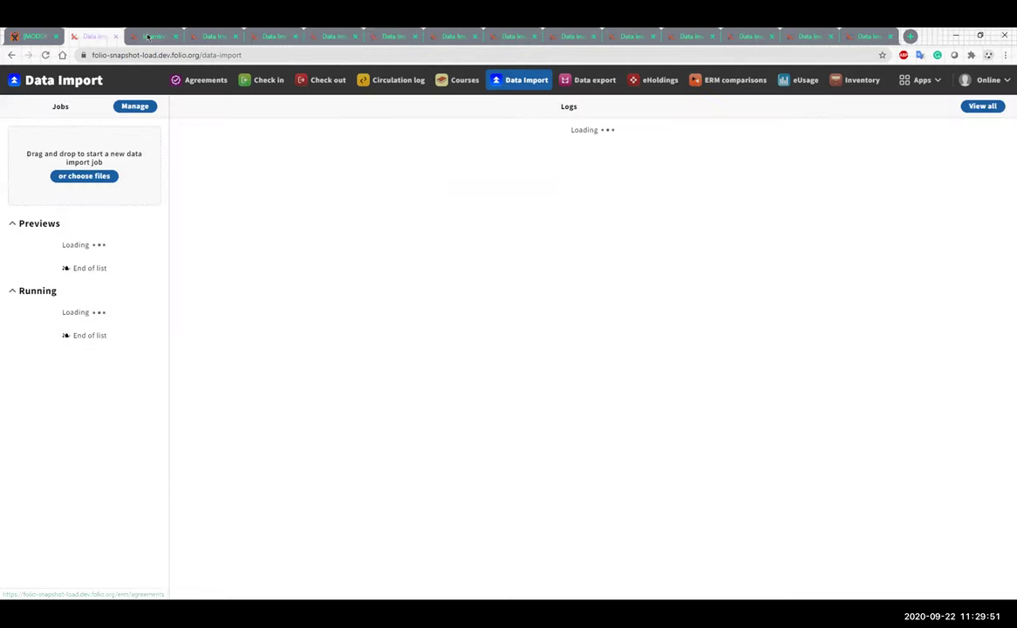
pyautogui.click(149, 37)
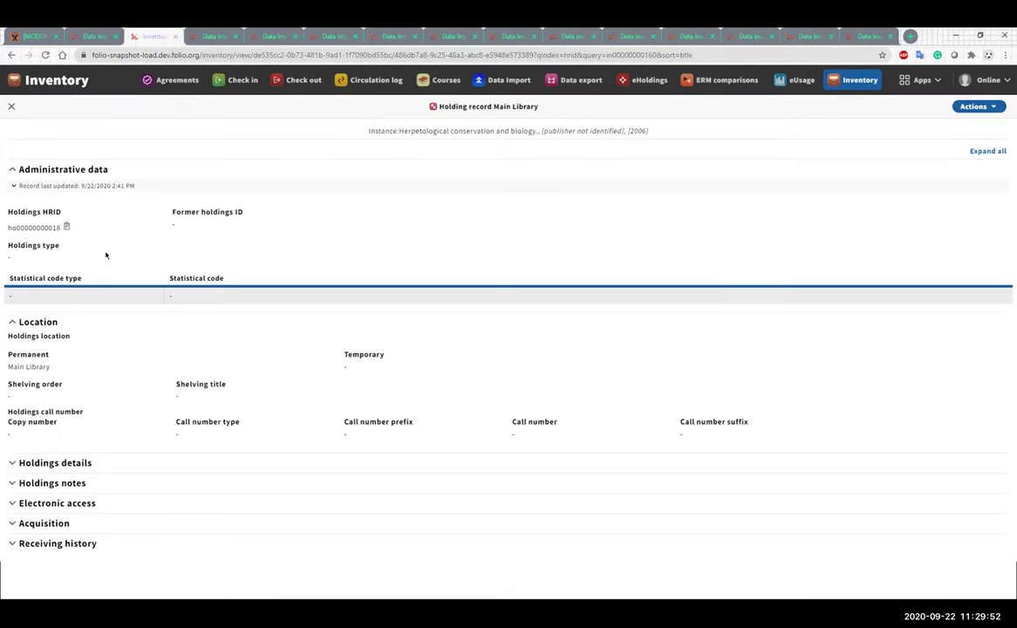
# Reload the Main Library holdings record and expand Holdings notes to find the 'test note' Action note
pyautogui.click(10, 106)
pyautogui.click(605, 106)
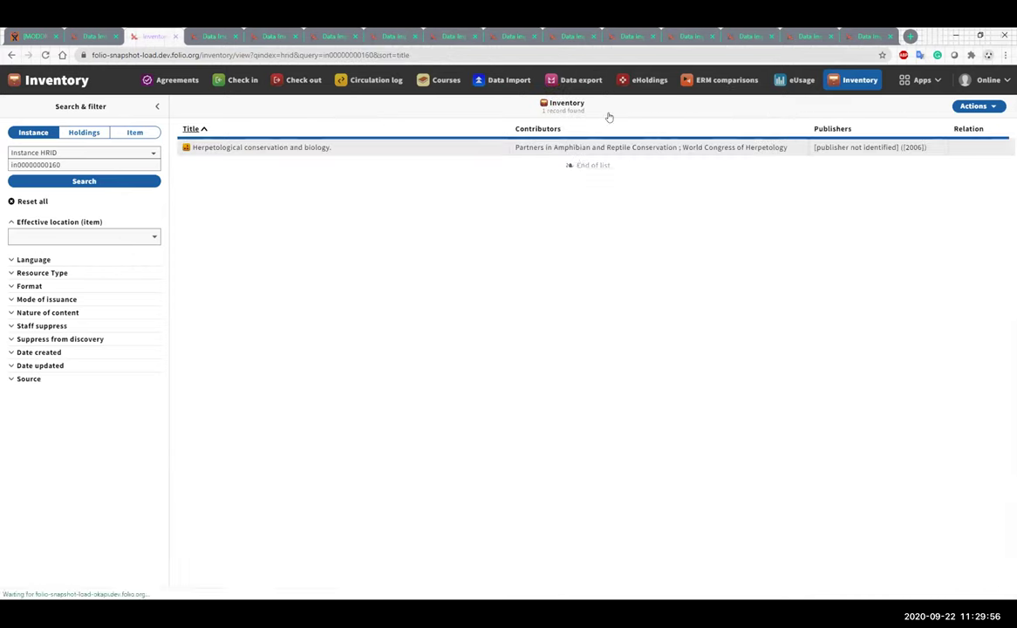
pyautogui.click(488, 147)
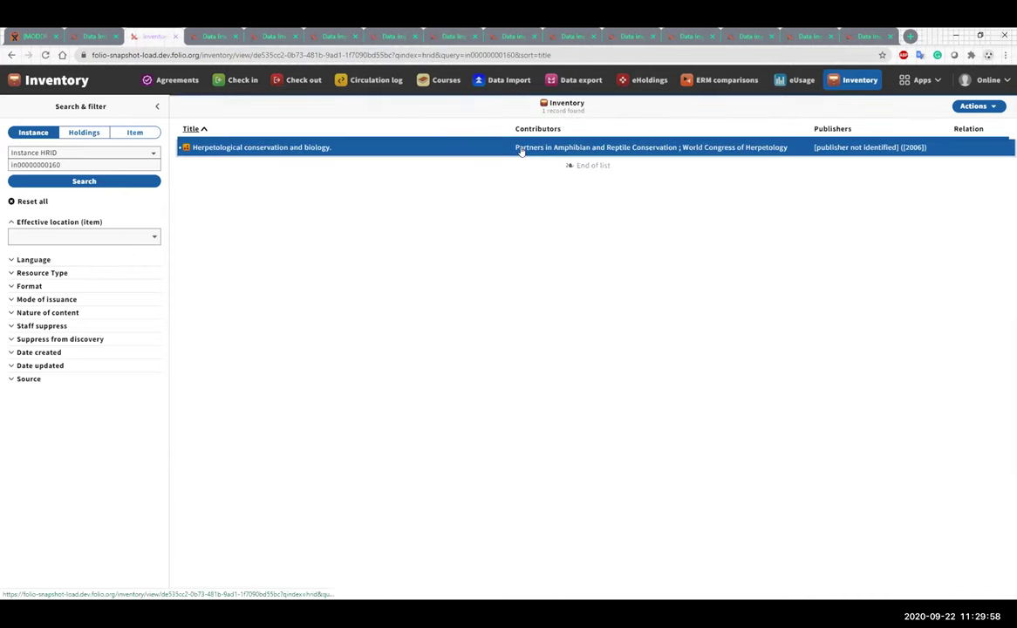
pyautogui.click(888, 197)
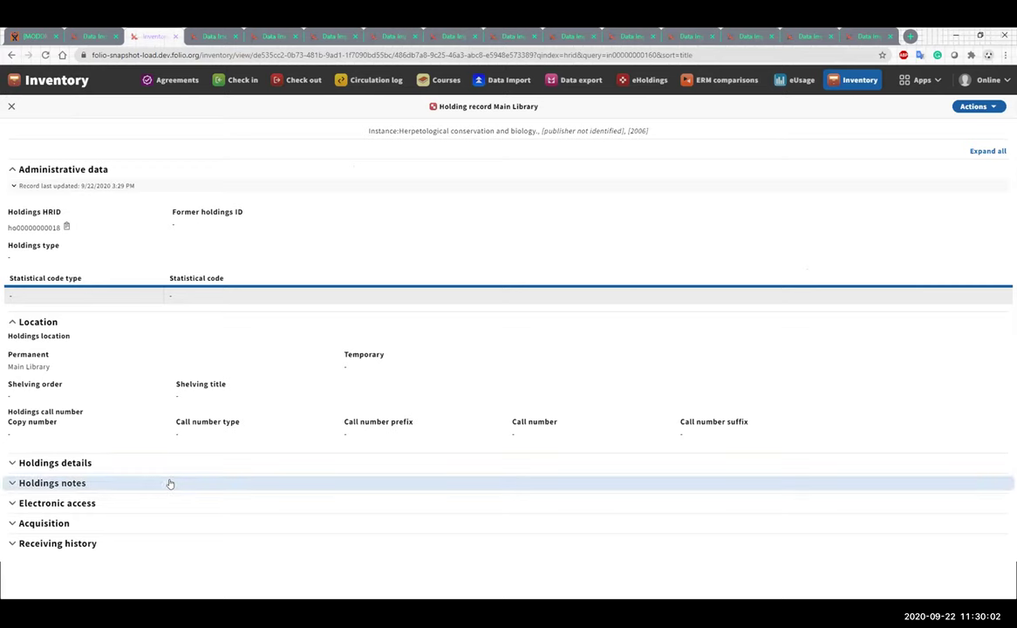
pyautogui.click(170, 483)
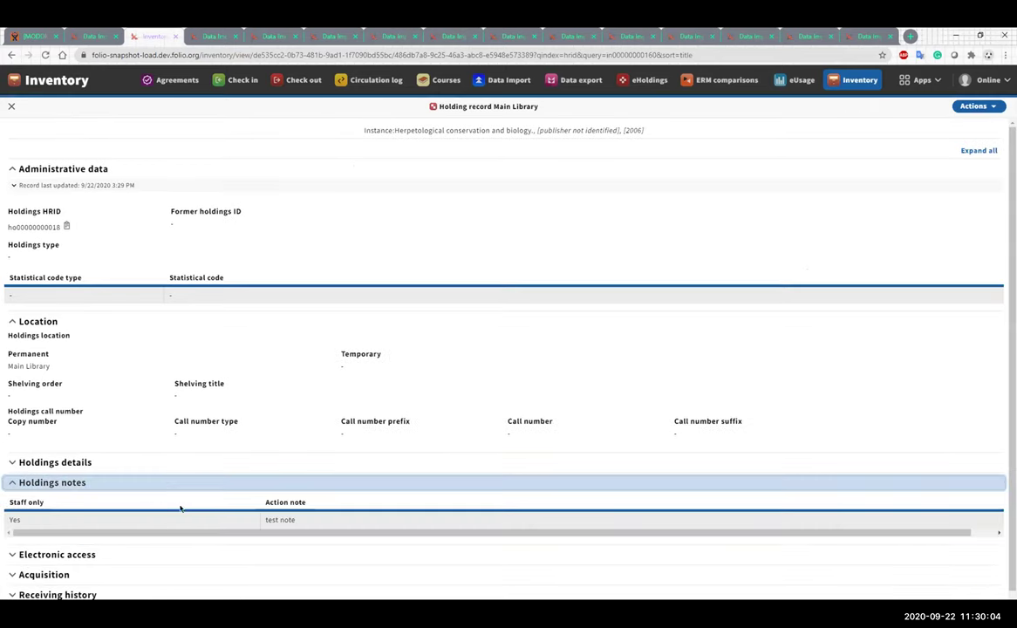
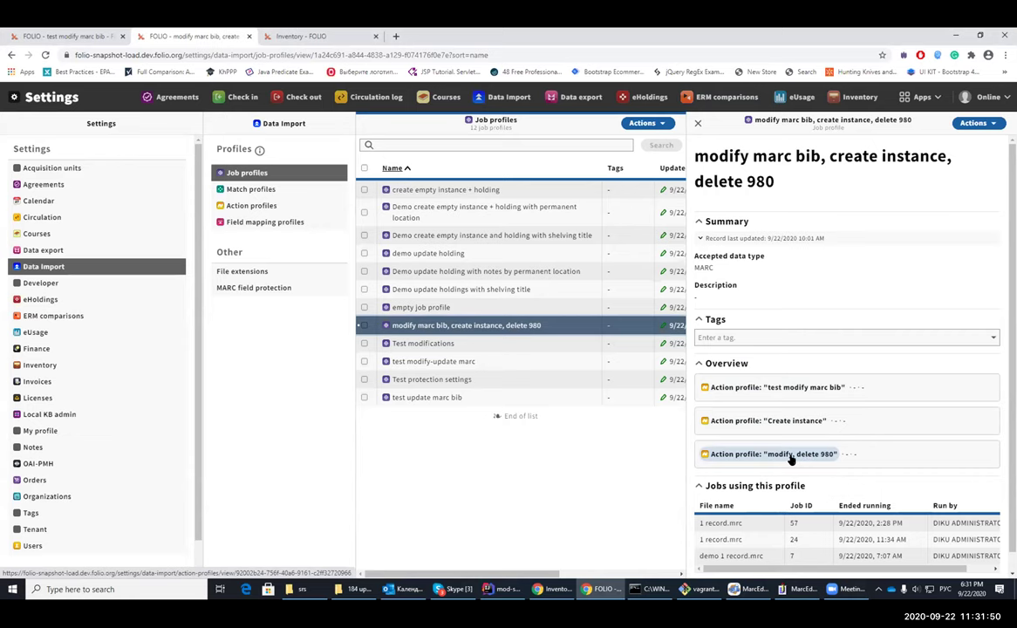
pyautogui.click(788, 457)
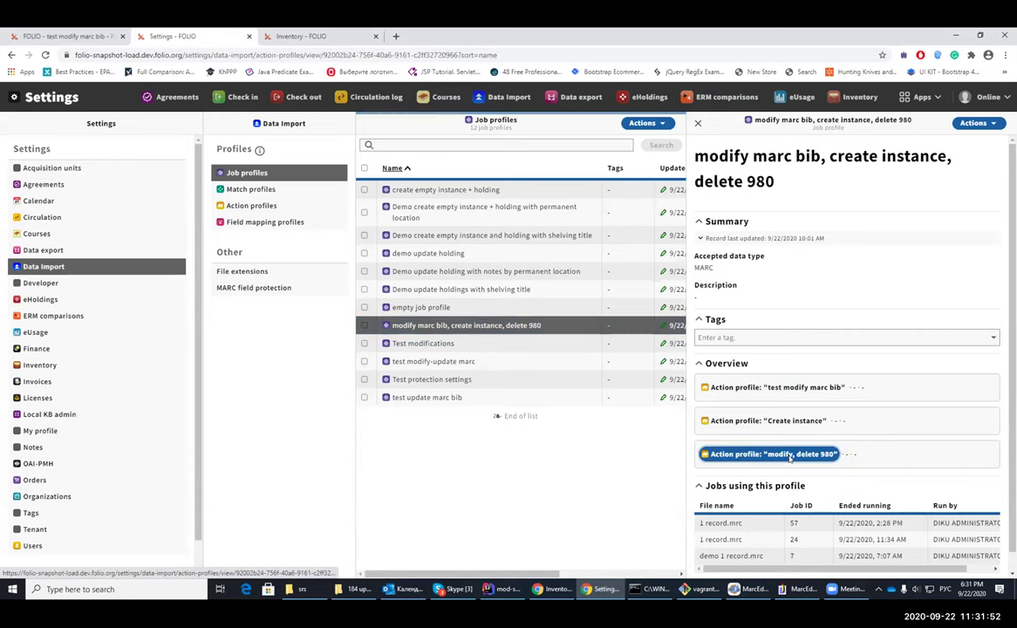
pyautogui.click(721, 450)
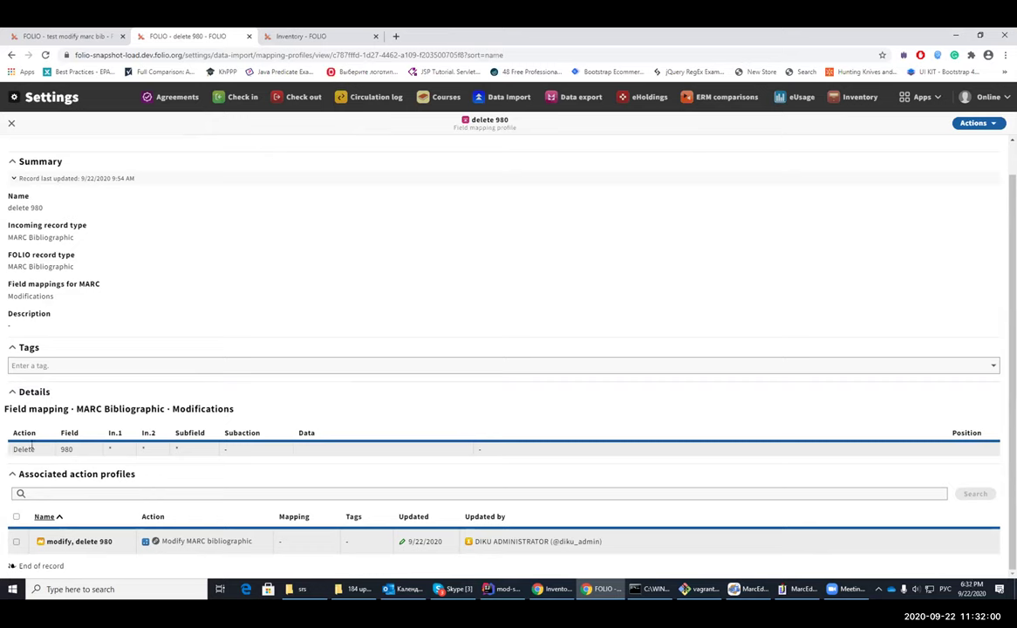
pyautogui.doubleClick(66, 449)
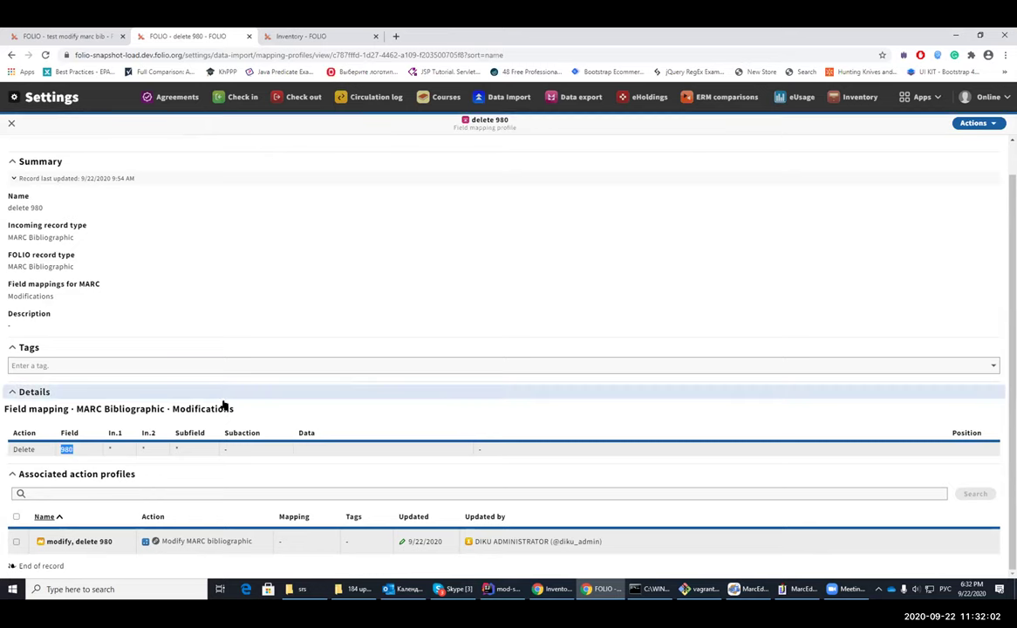
pyautogui.click(11, 123)
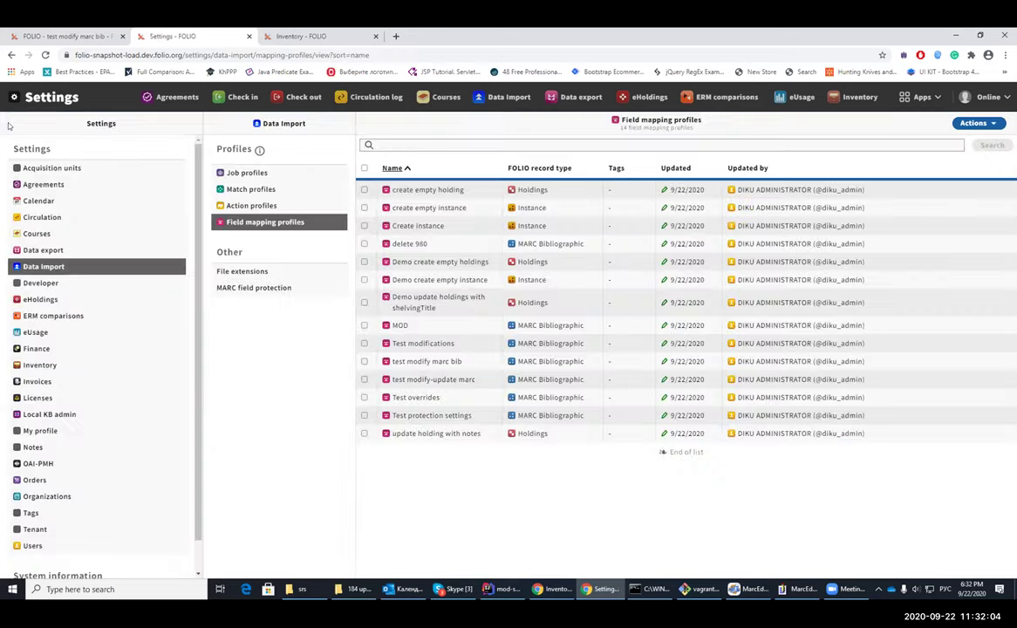
pyautogui.click(247, 173)
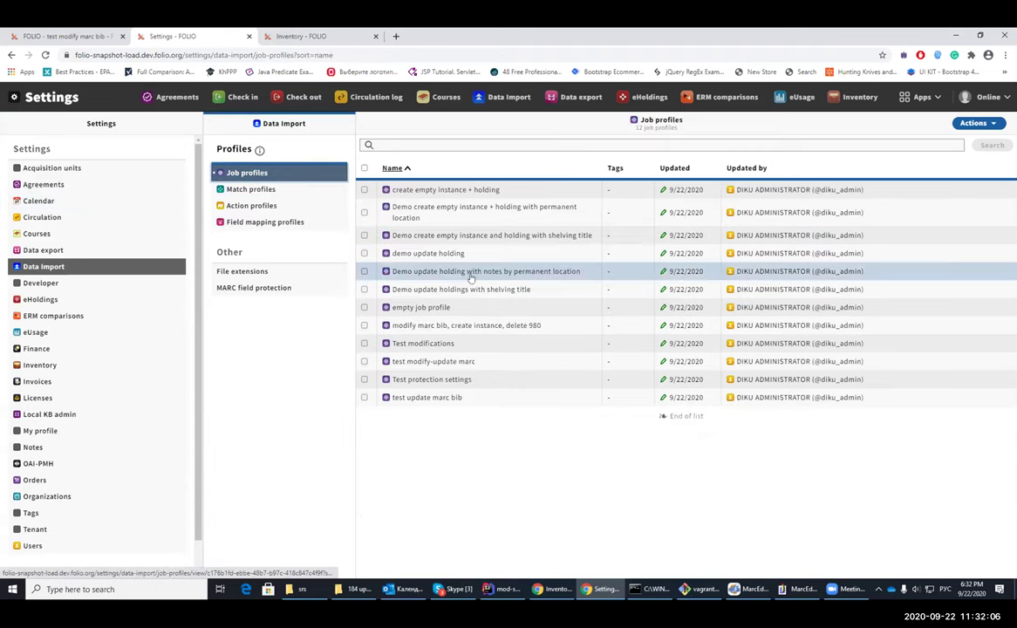
pyautogui.click(512, 324)
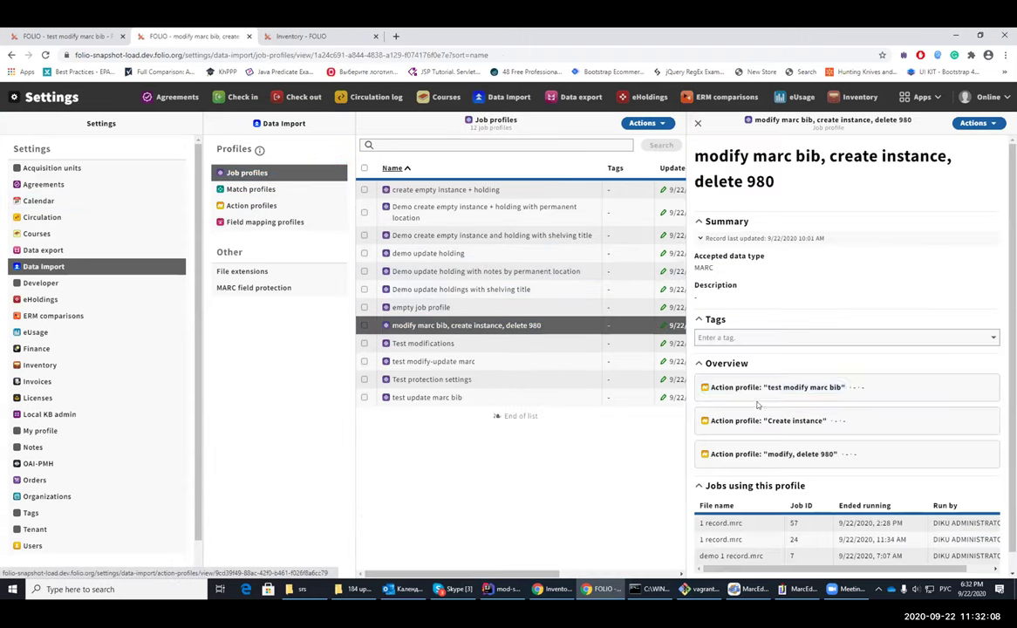
pyautogui.click(759, 388)
# Open the linked field mapping profile and inspect its three 264 subfield additions
pyautogui.click(766, 452)
pyautogui.scroll(-2, 273, 233)
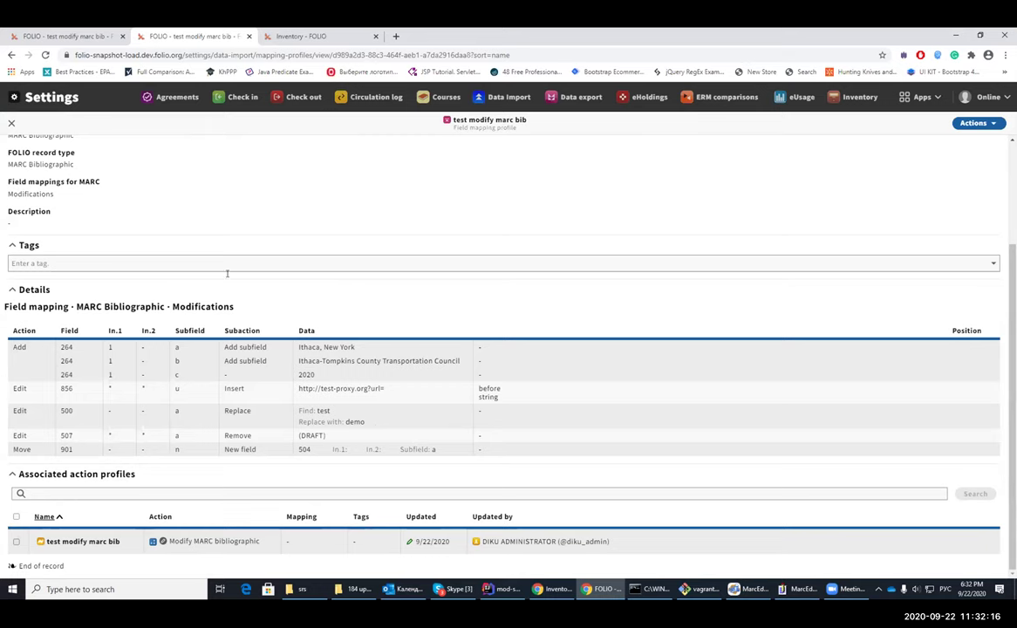
pyautogui.scroll(1, 320, 288)
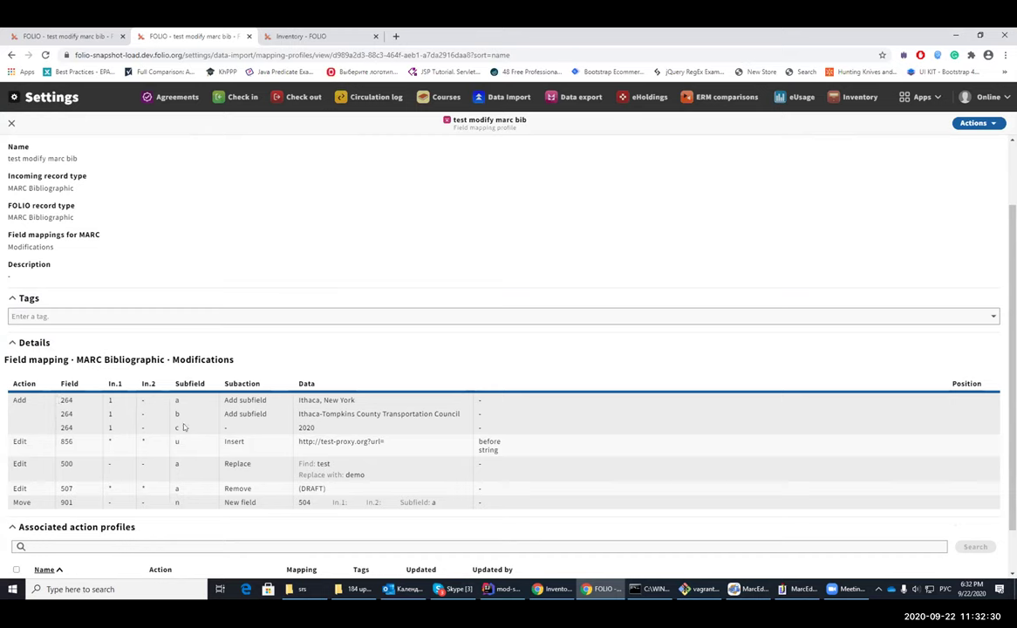
pyautogui.moveTo(291, 400); pyautogui.dragTo(320, 429)
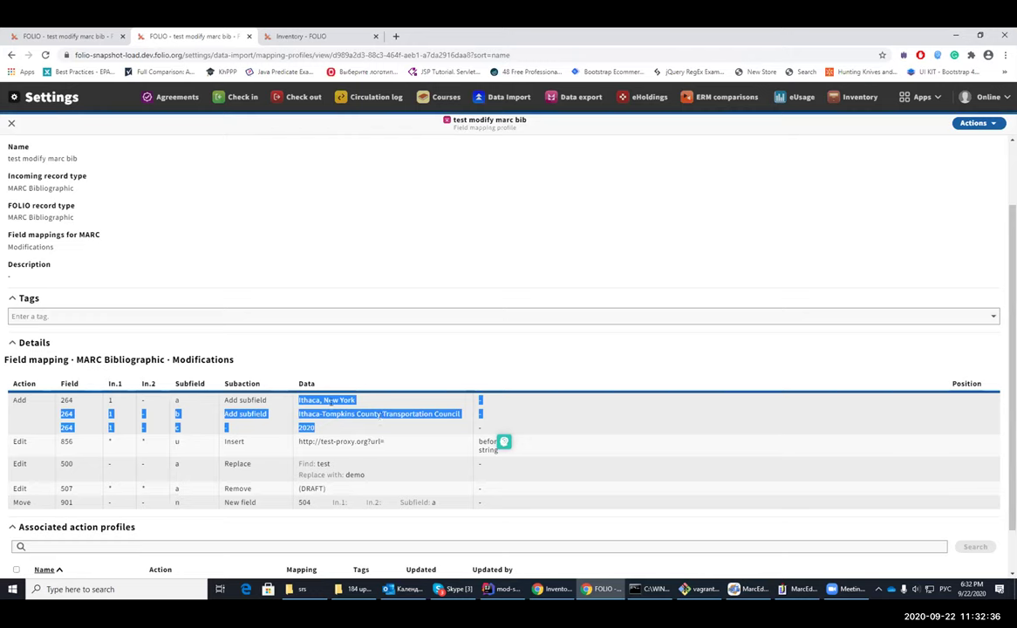
pyautogui.click(54, 447)
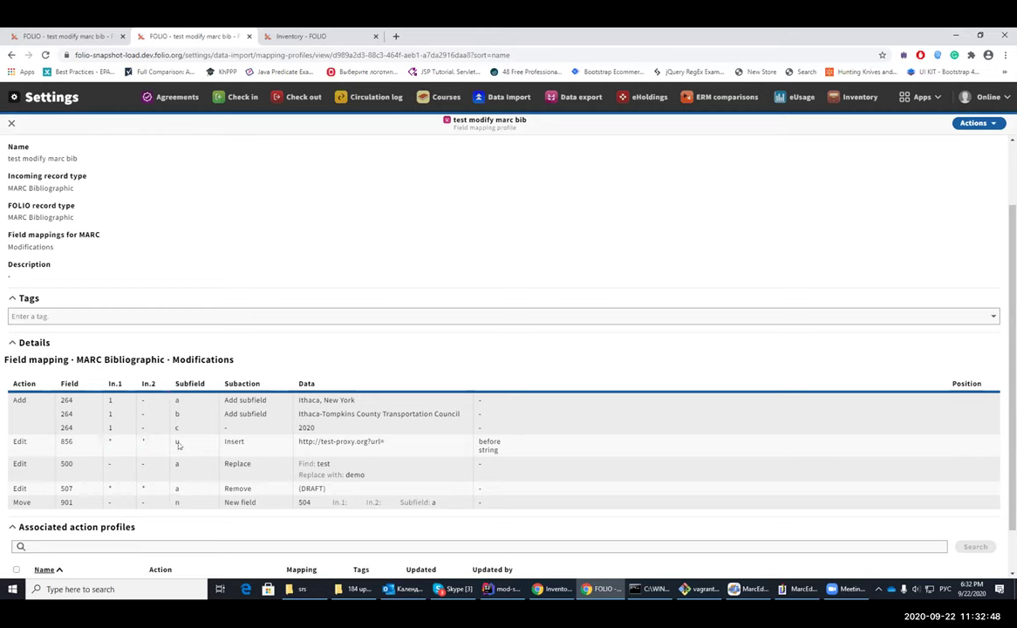
# Inspect the 856 'test' proxy URL insert, the 500 second indicator and the 507 indicators
pyautogui.doubleClick(326, 445)
pyautogui.doubleClick(489, 443)
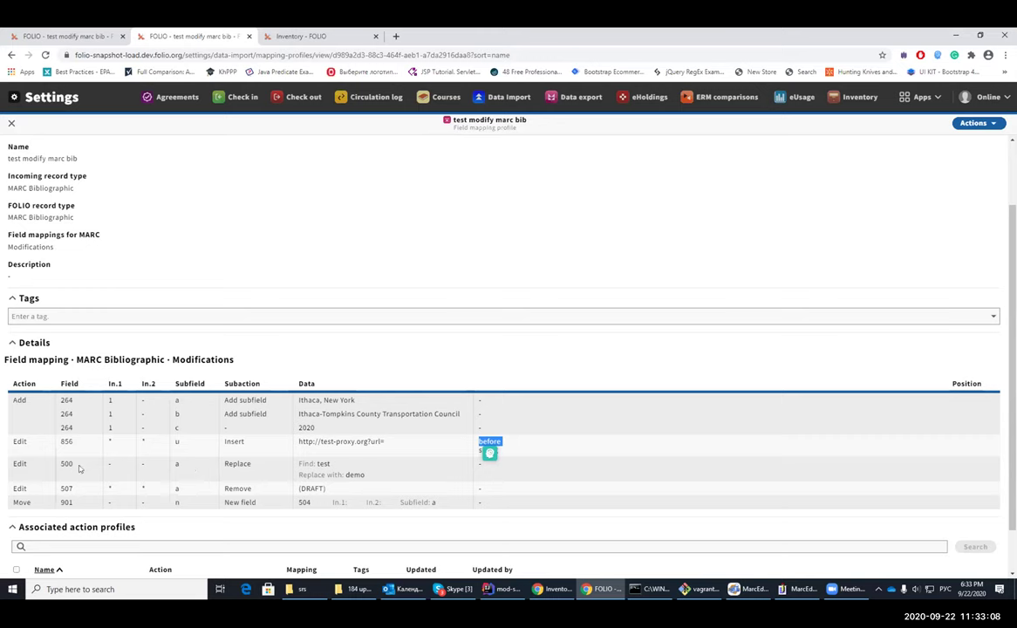
pyautogui.doubleClick(143, 463)
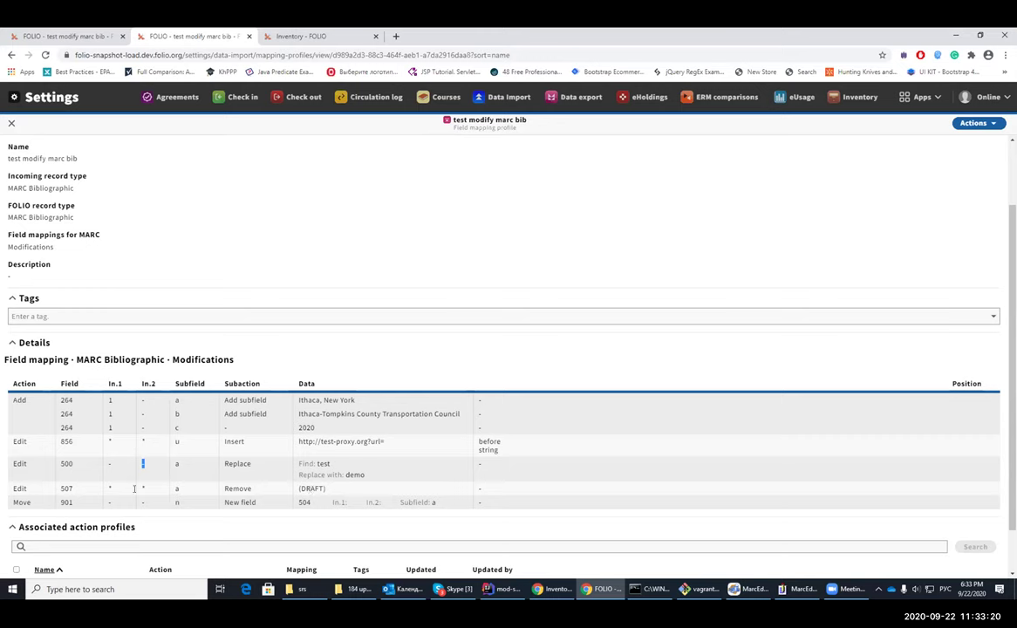
pyautogui.moveTo(141, 490); pyautogui.dragTo(155, 491)
pyautogui.click(504, 96)
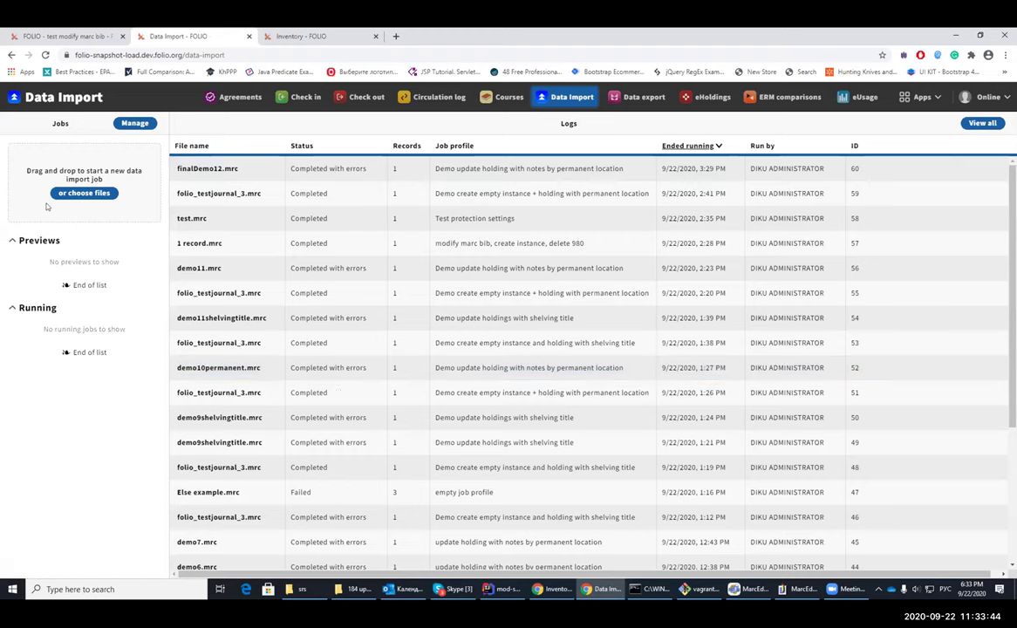
# Upload 1 record.mrc and run the 'modify marc bib, create instance, delete 980' job profile
pyautogui.click(59, 197)
pyautogui.click(118, 104)
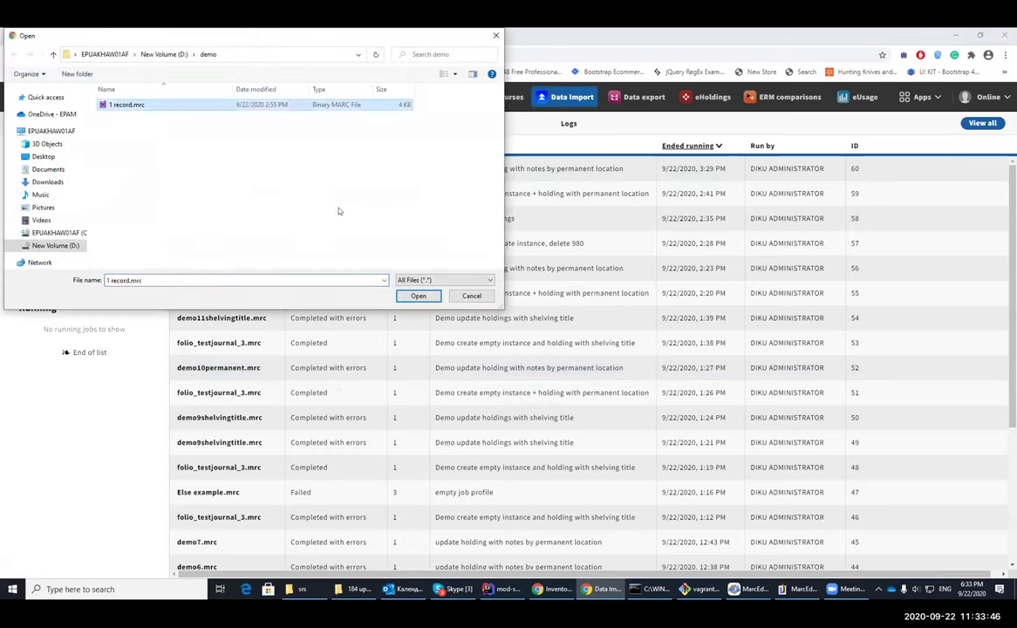
pyautogui.click(418, 295)
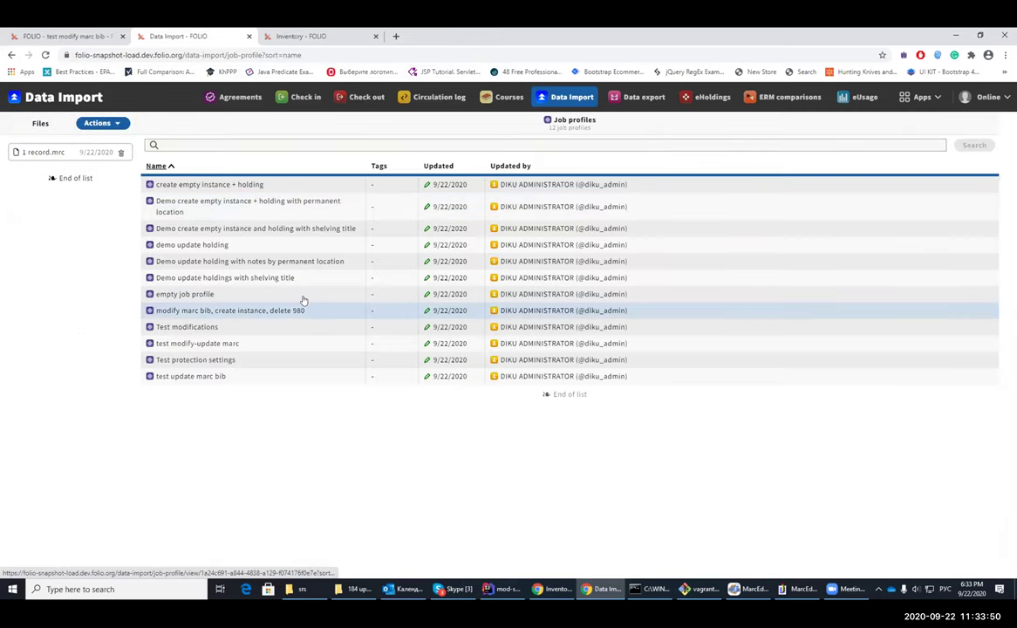
pyautogui.click(303, 302)
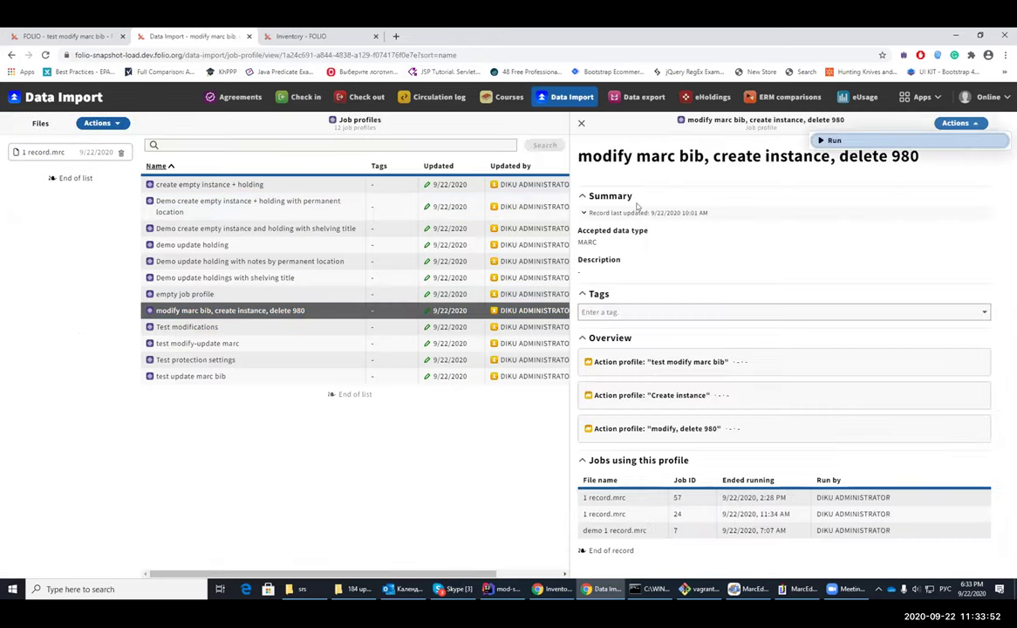
pyautogui.click(832, 140)
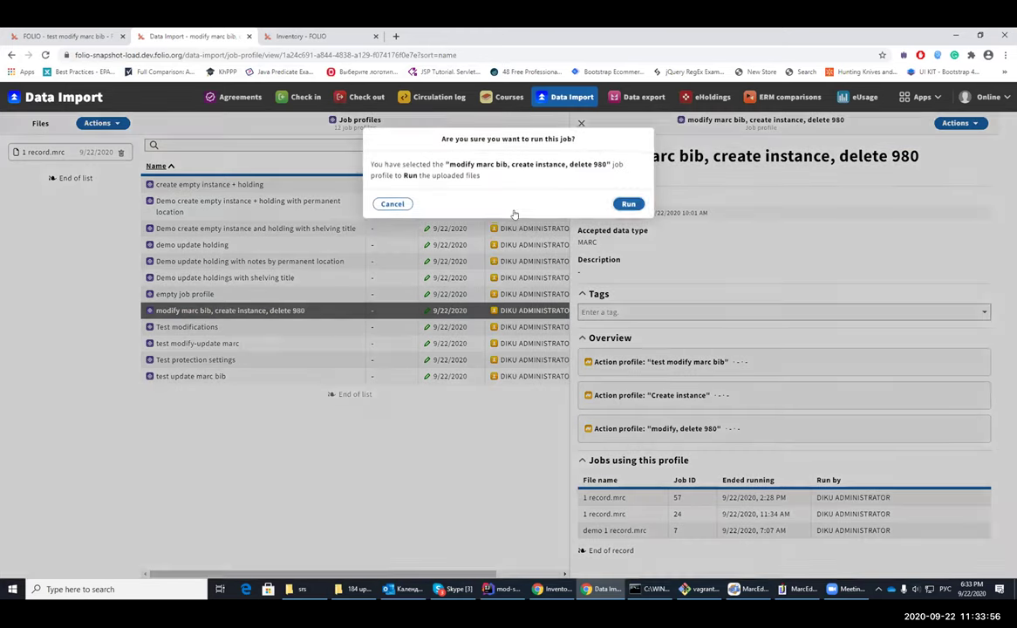
pyautogui.click(628, 204)
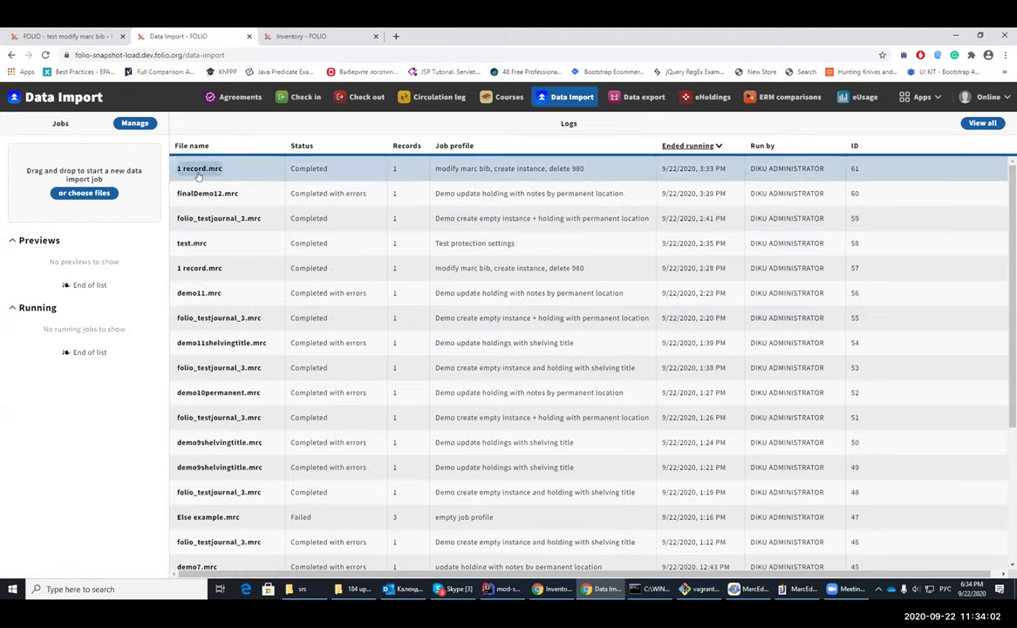
pyautogui.click(194, 167)
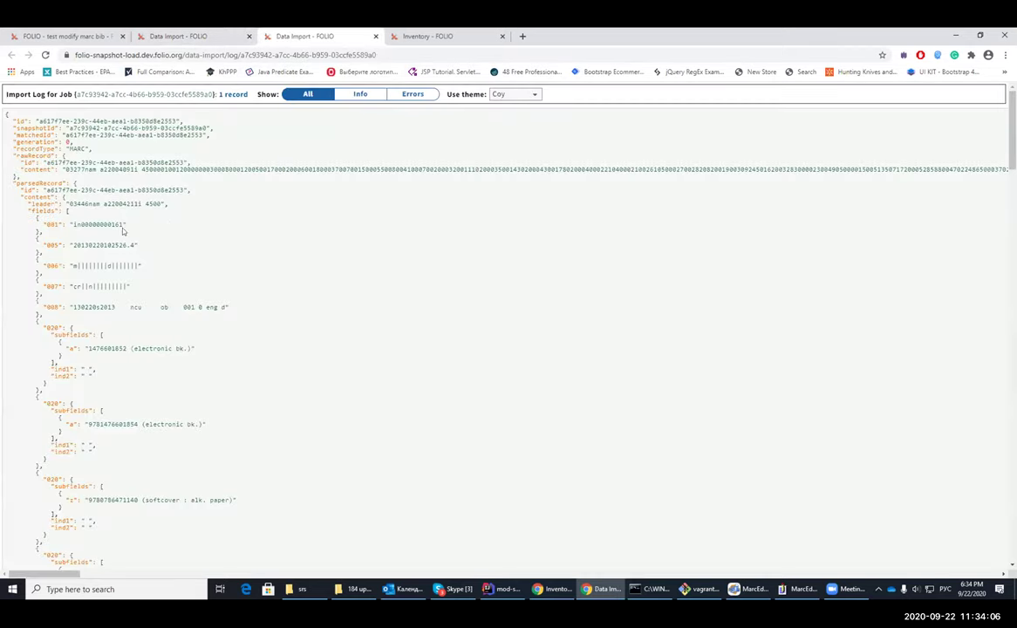
pyautogui.doubleClick(96, 228)
pyautogui.hotkey('ctrl', 'c')
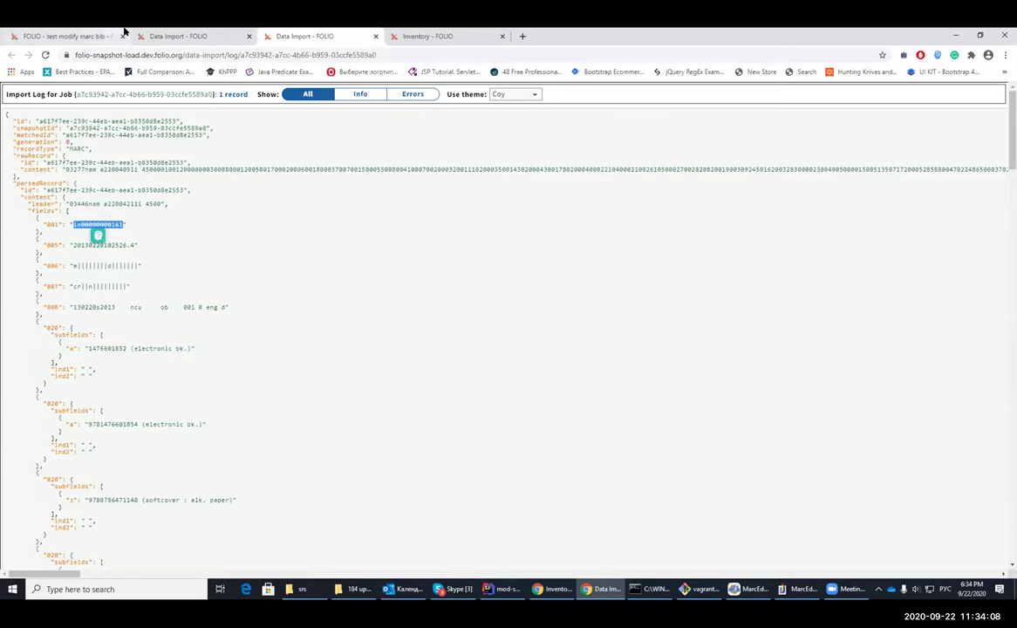
pyautogui.click(148, 36)
pyautogui.click(923, 97)
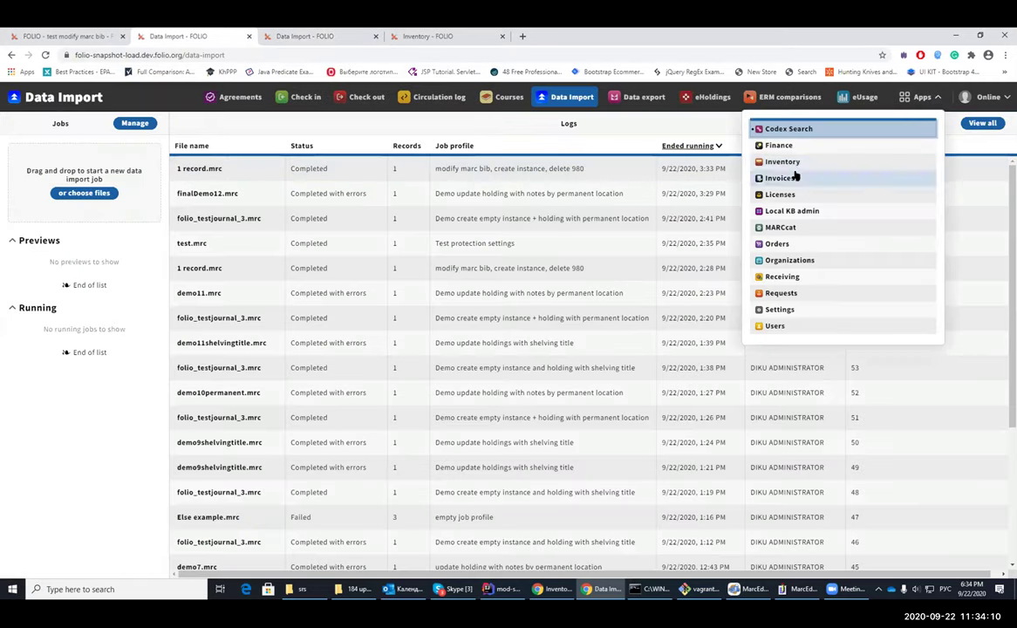
pyautogui.click(907, 162)
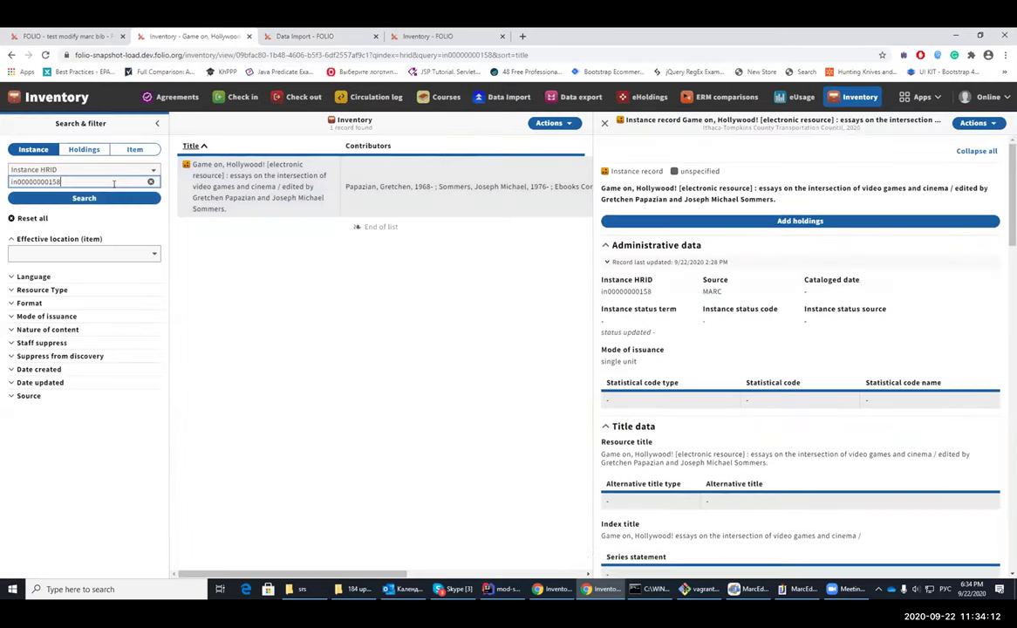
pyautogui.click(113, 184)
pyautogui.hotkey('ctrl', 'a')
pyautogui.hotkey('ctrl', 'v')
pyautogui.click(114, 198)
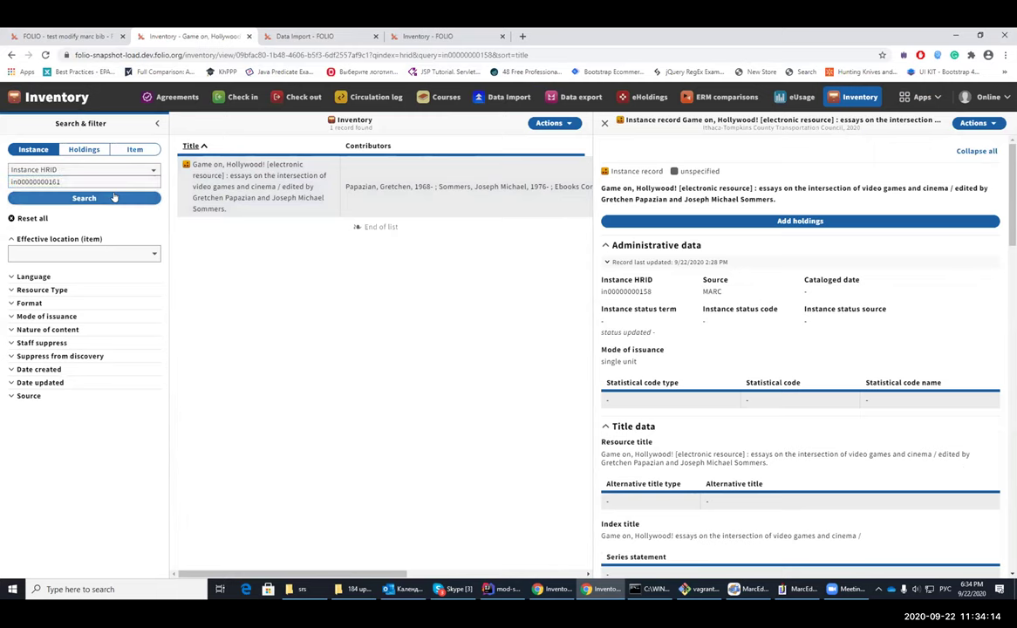
pyautogui.click(287, 169)
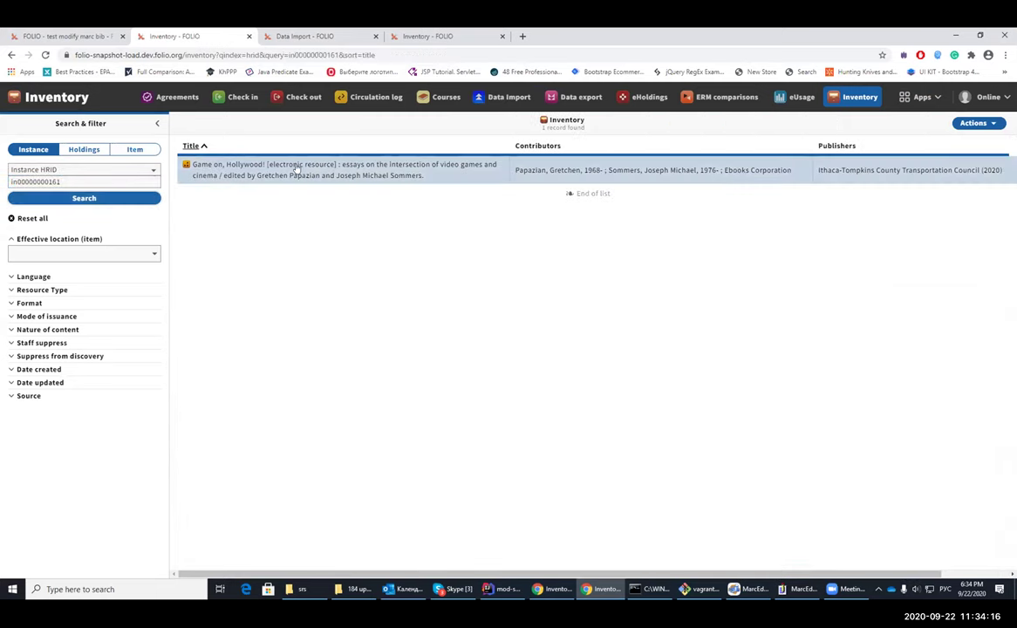
# Reload the instance page and view its MARC source record
pyautogui.rightClick(208, 36)
pyautogui.click(223, 81)
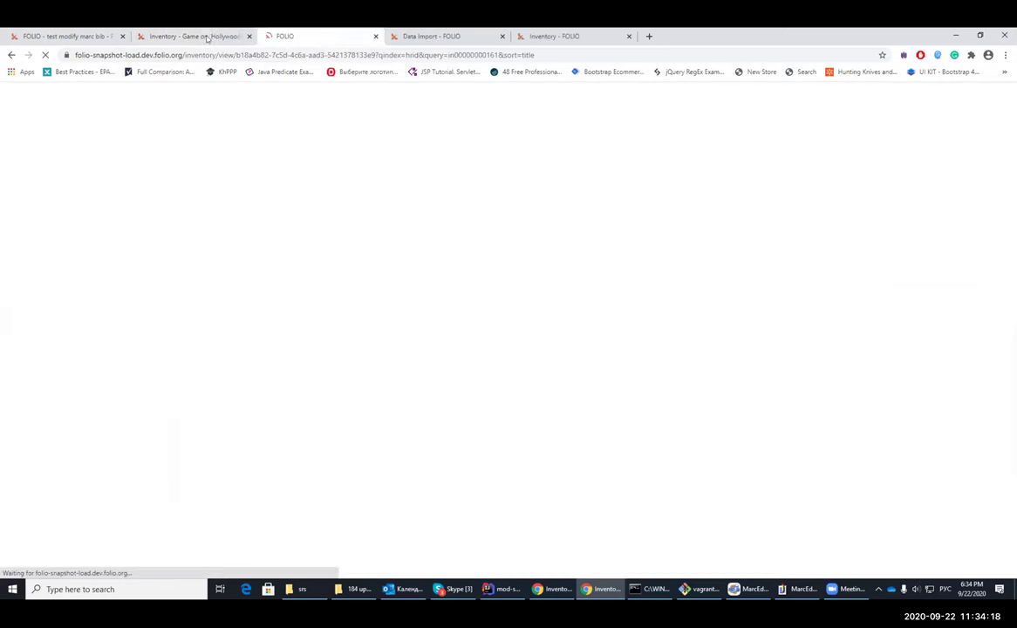
pyautogui.click(974, 123)
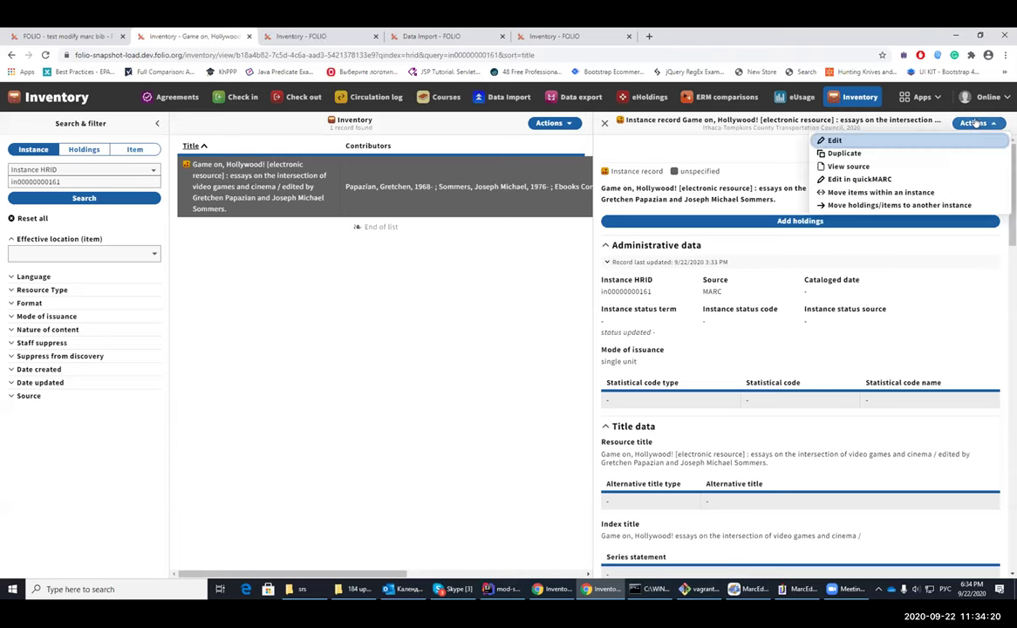
pyautogui.click(877, 167)
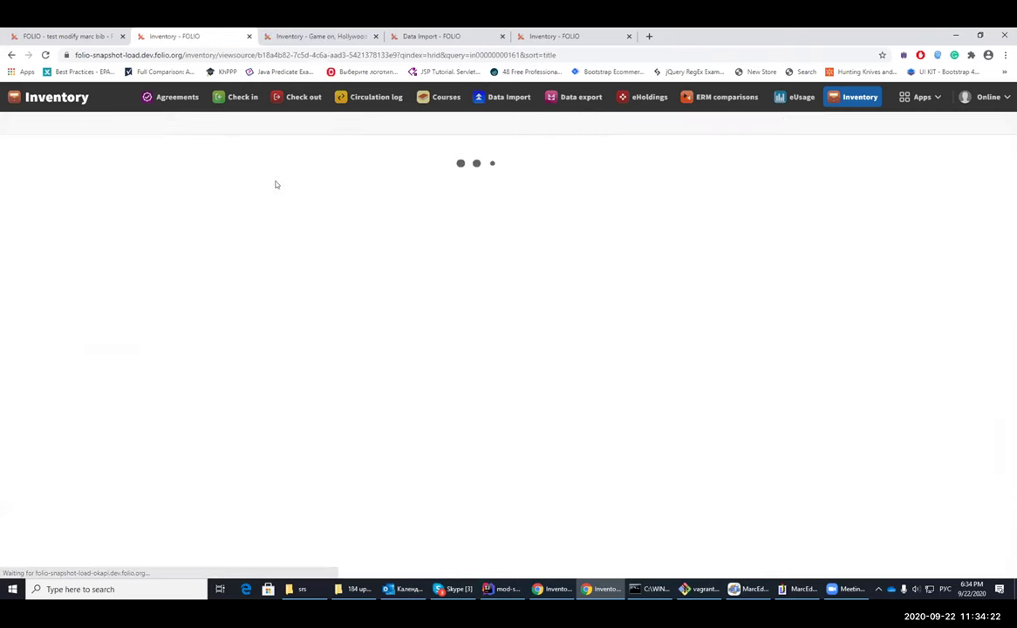
pyautogui.scroll(-1, 264, 278)
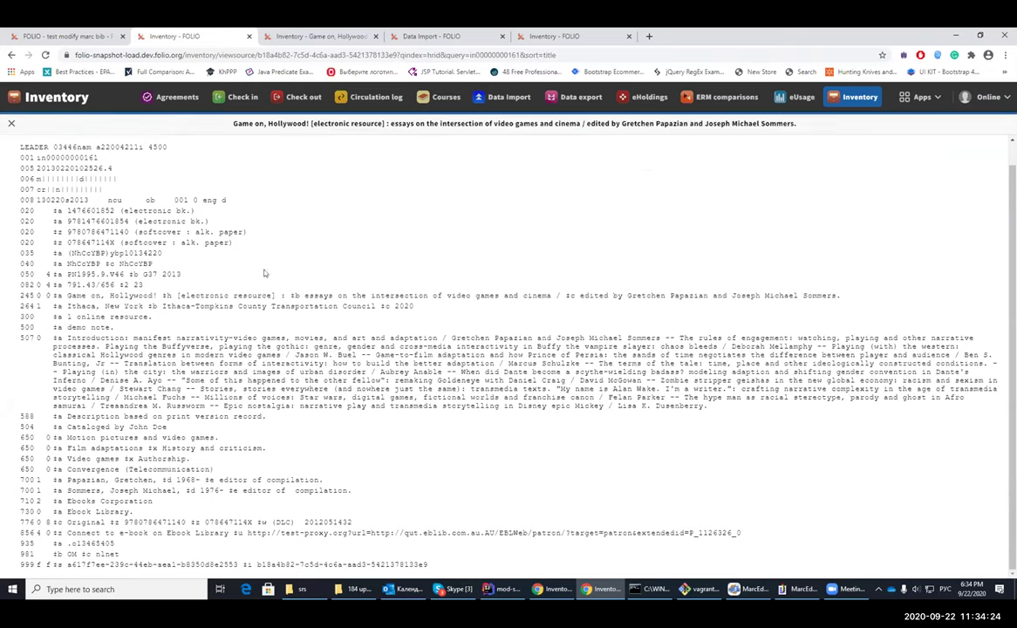
# Close the empty Inventory search and the duplicate Inventory tab, keeping the MARC source
pyautogui.click(296, 33)
pyautogui.click(136, 34)
pyautogui.click(427, 35)
pyautogui.click(612, 36)
pyautogui.click(629, 36)
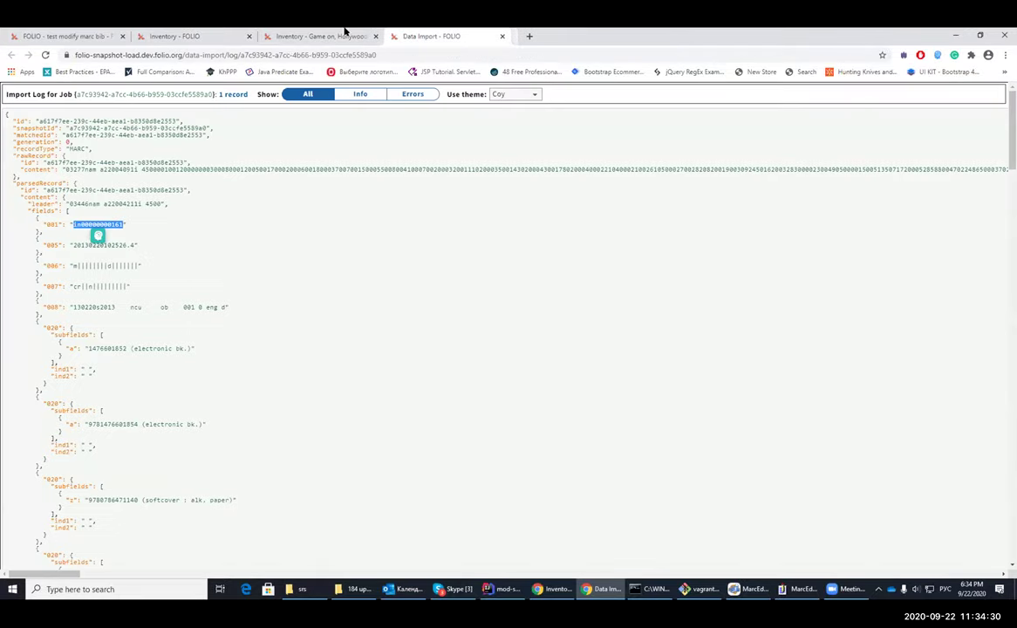
pyautogui.click(275, 37)
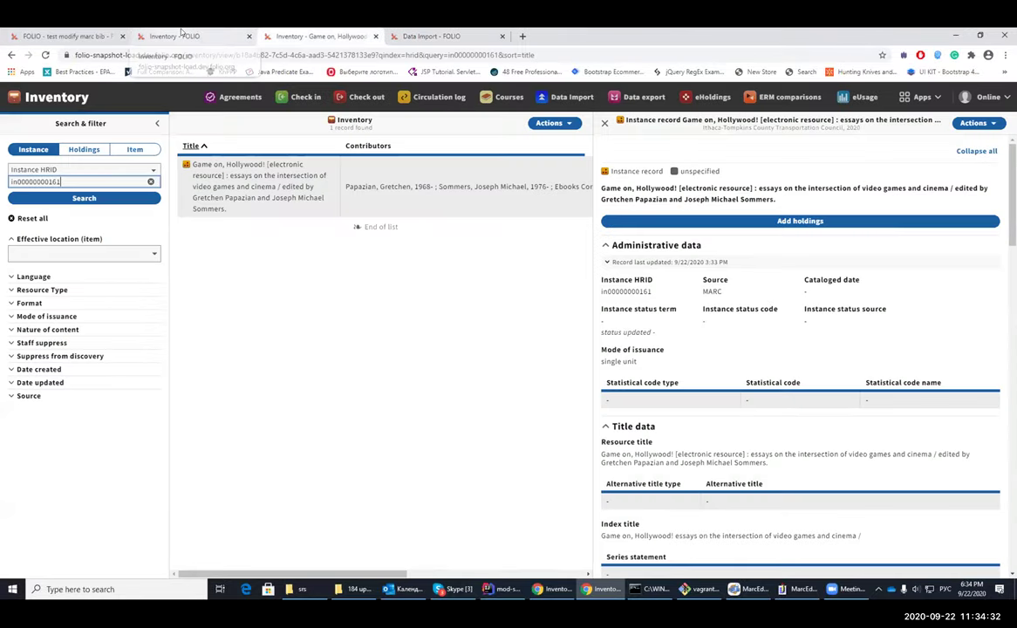
pyautogui.click(169, 35)
# Compare the profile's 264 Ithaca, New York rule with the record's new 264 field
pyautogui.click(92, 34)
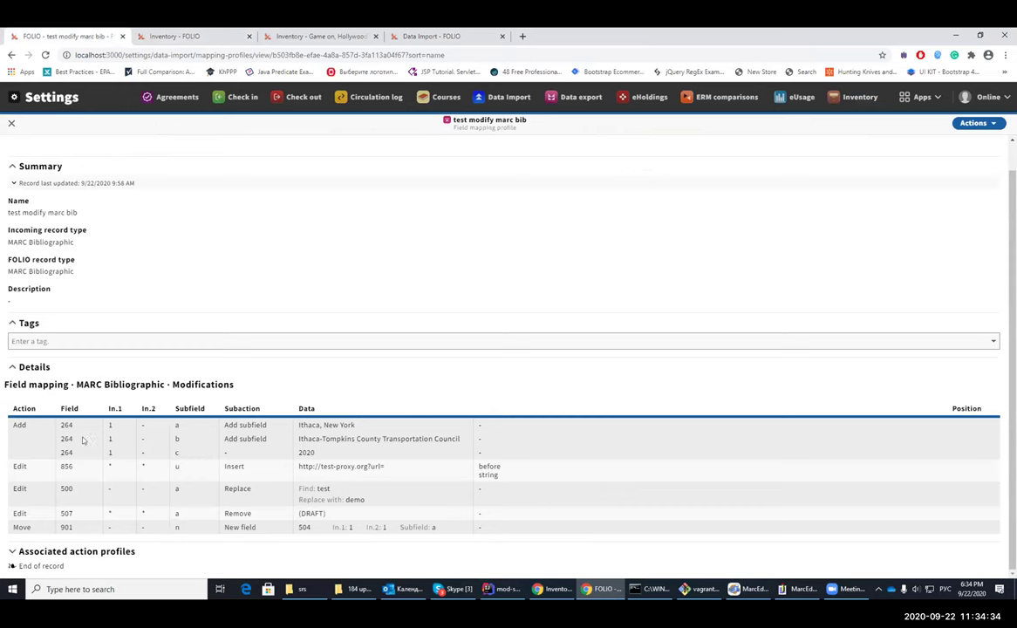
pyautogui.moveTo(59, 424); pyautogui.dragTo(73, 439)
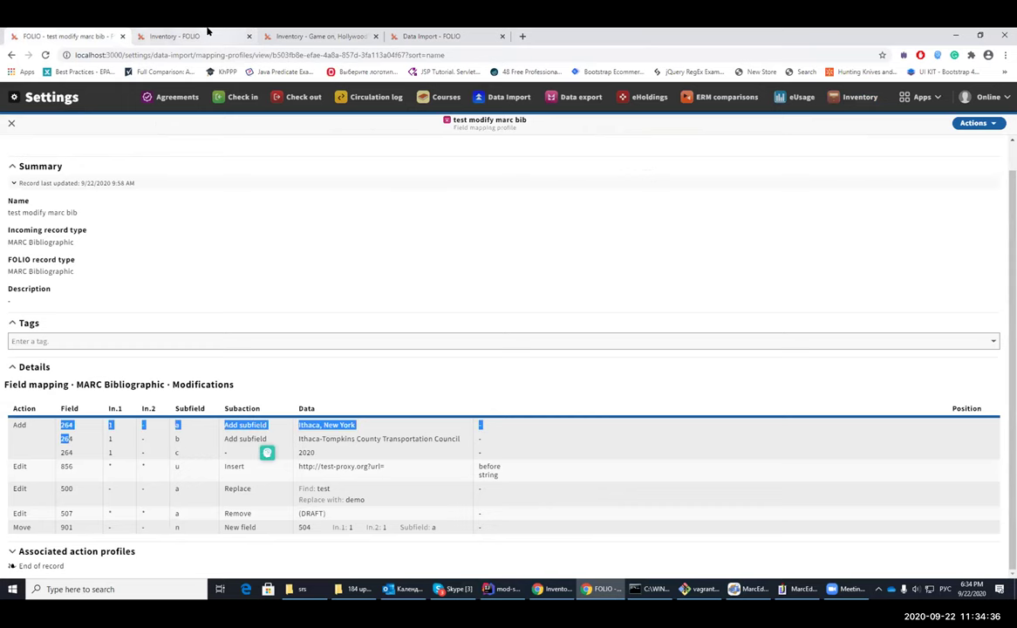
pyautogui.click(174, 36)
pyautogui.moveTo(19, 307); pyautogui.dragTo(63, 307)
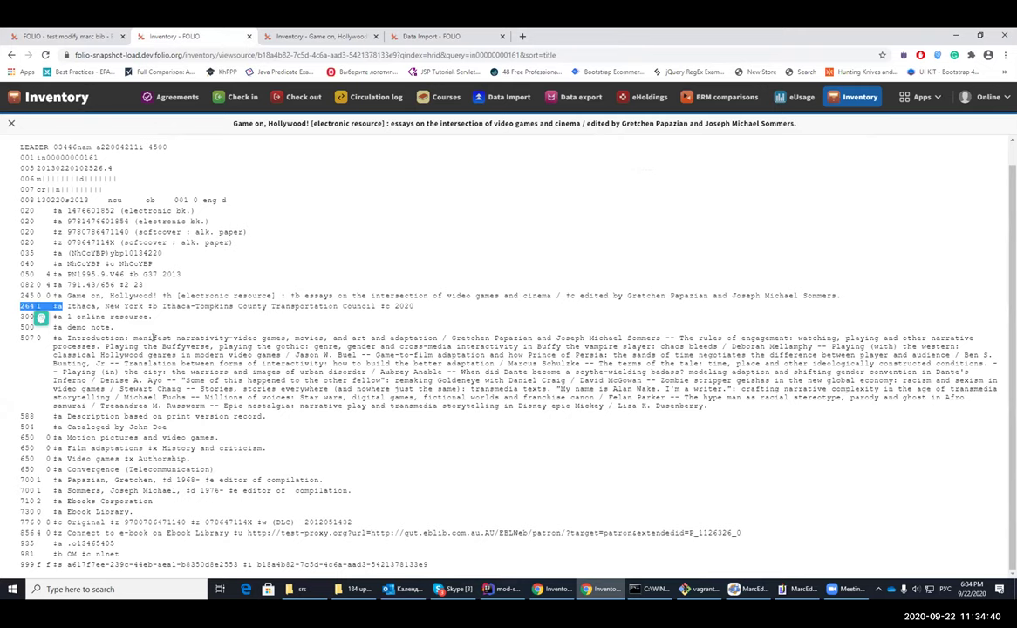
pyautogui.click(792, 586)
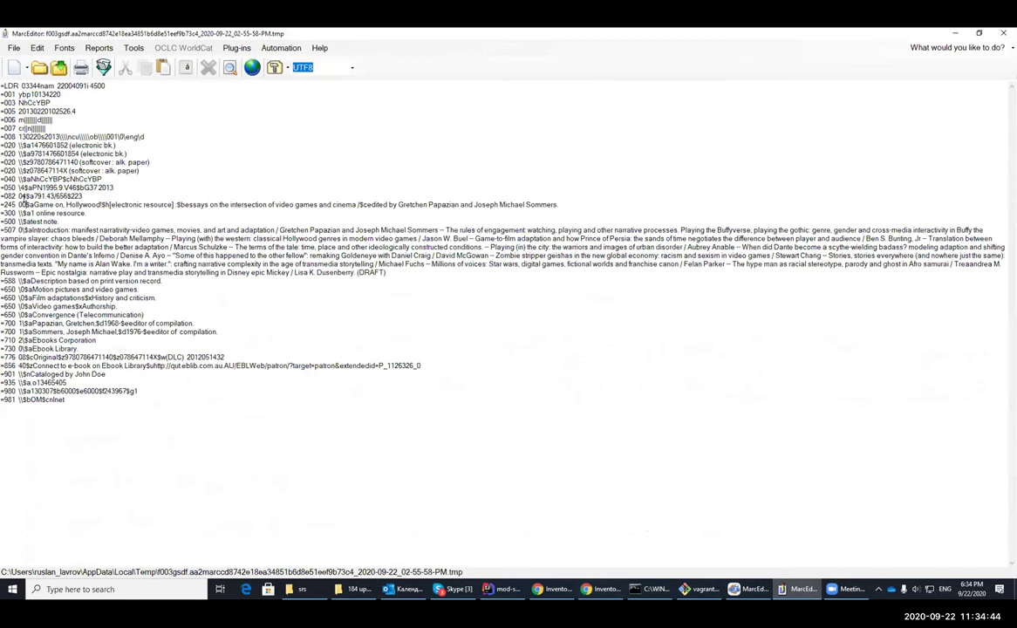
pyautogui.hotkey('alt', 'Tab')
pyautogui.moveTo(38, 305); pyautogui.dragTo(410, 306)
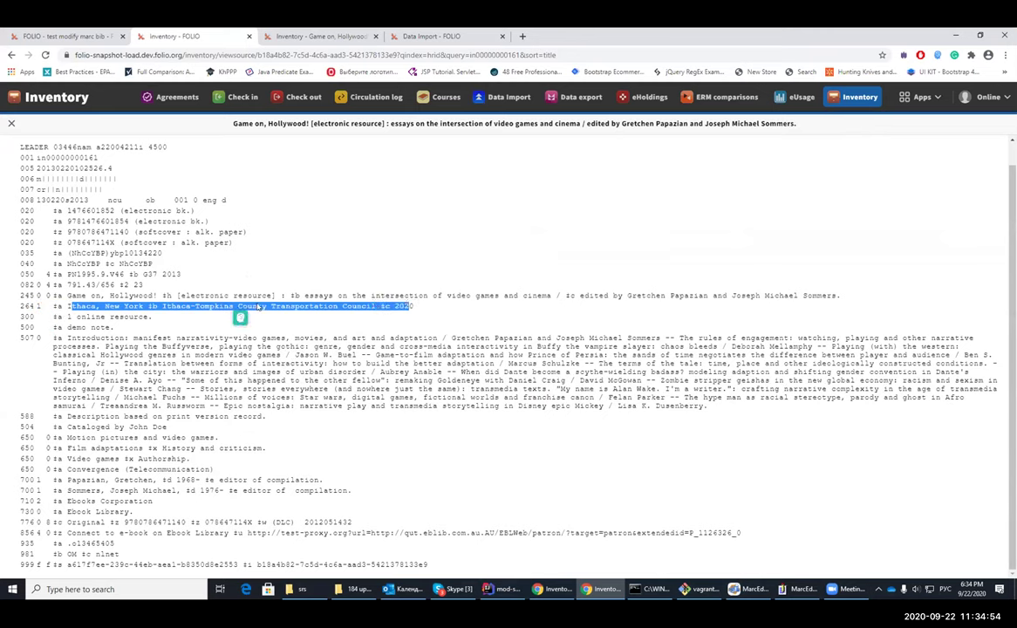
# Scroll the instance record to check the Ithaca publisher details
pyautogui.click(322, 33)
pyautogui.scroll(-3, 658, 398)
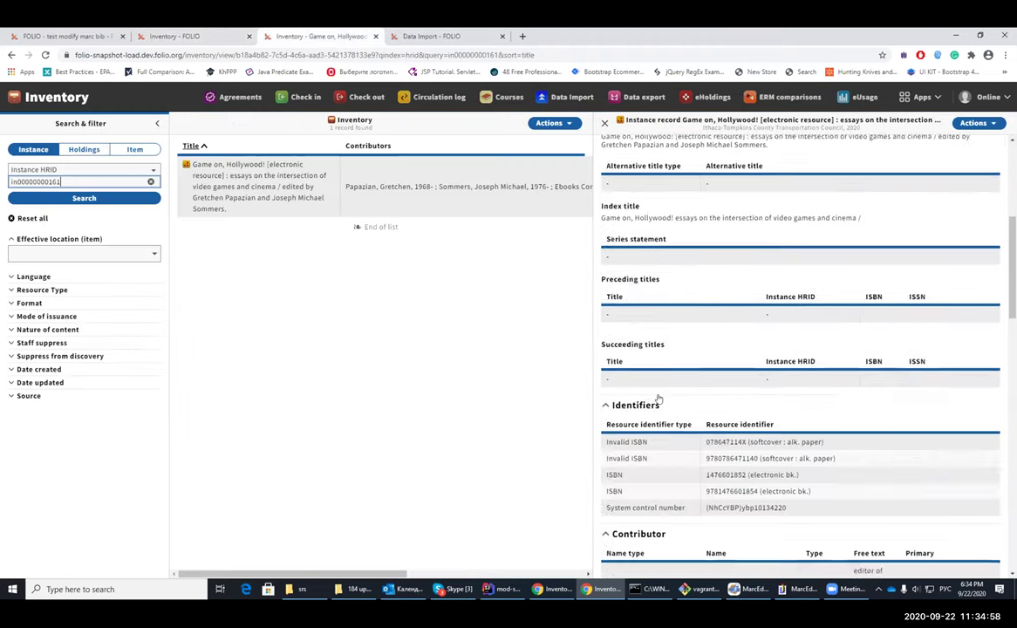
pyautogui.scroll(-3, 659, 398)
pyautogui.moveTo(608, 447); pyautogui.dragTo(892, 455)
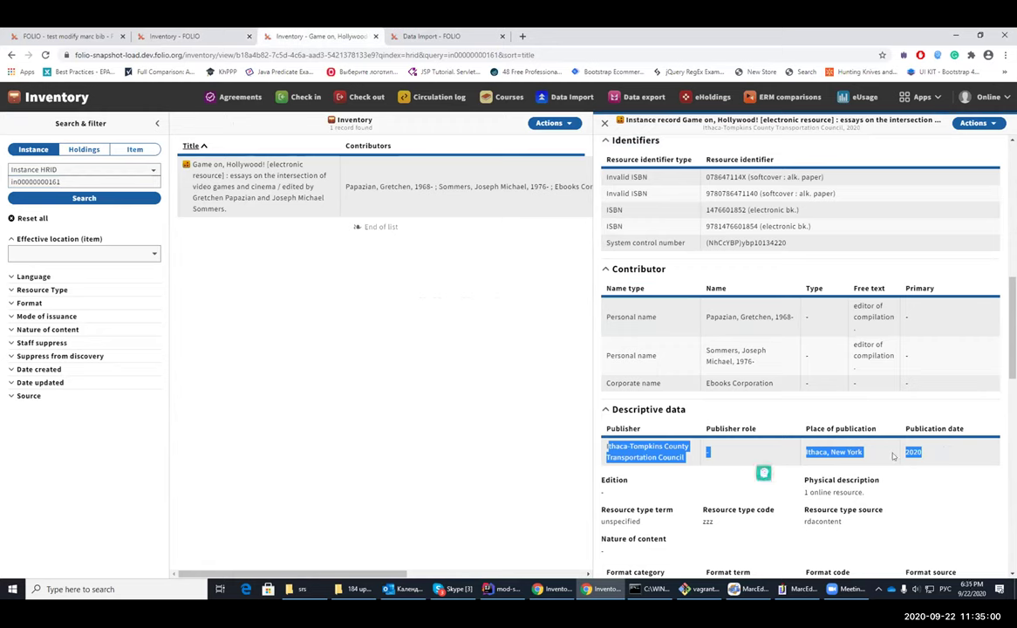
# Compare the profile's 'test' proxy URL rule with the proxy prefix on the 856 URL
pyautogui.click(95, 36)
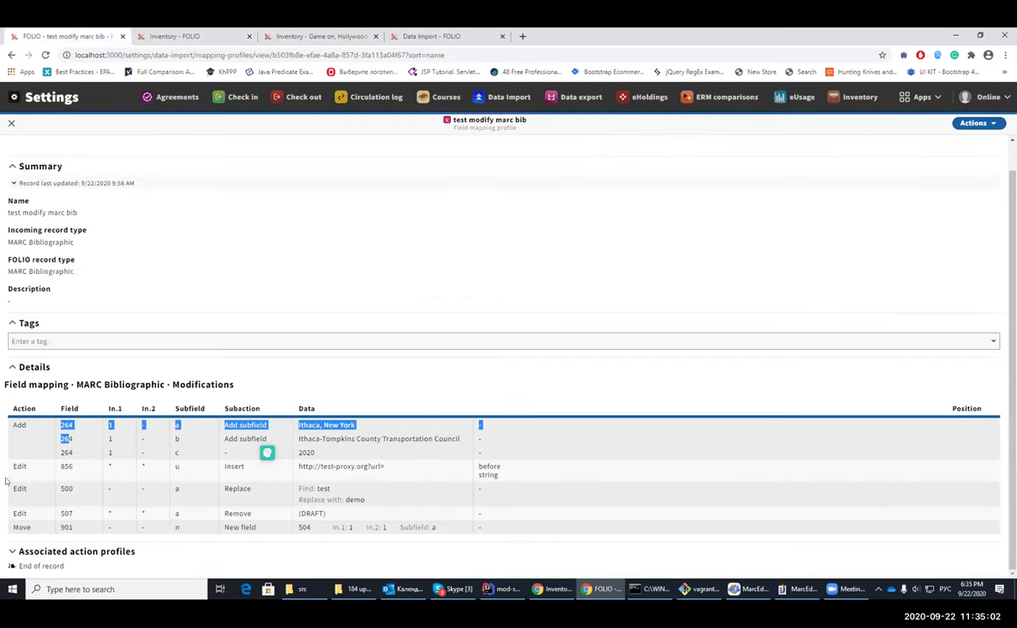
pyautogui.doubleClick(326, 467)
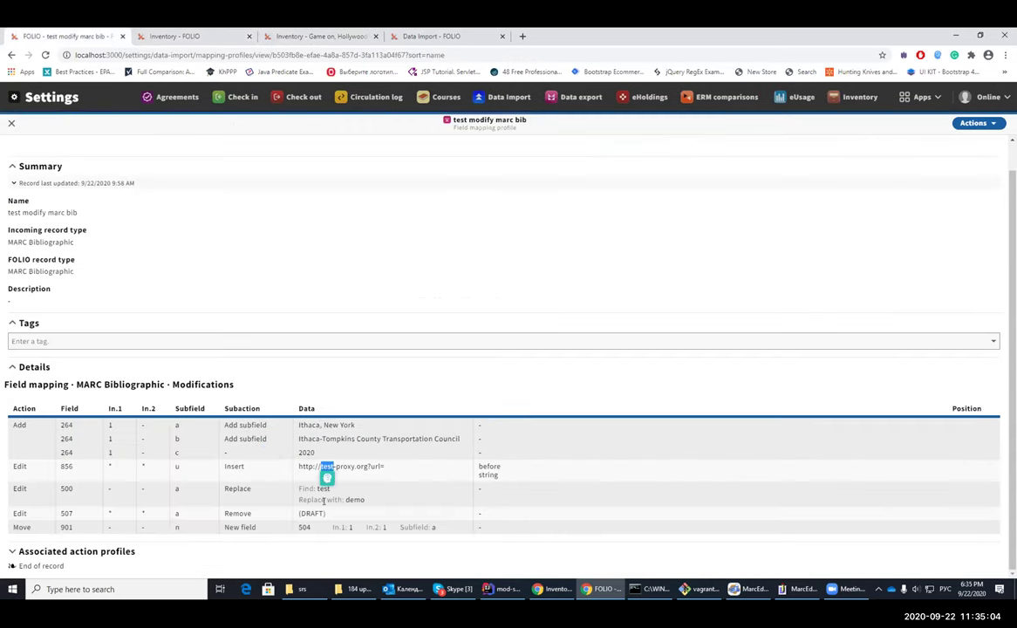
pyautogui.click(207, 32)
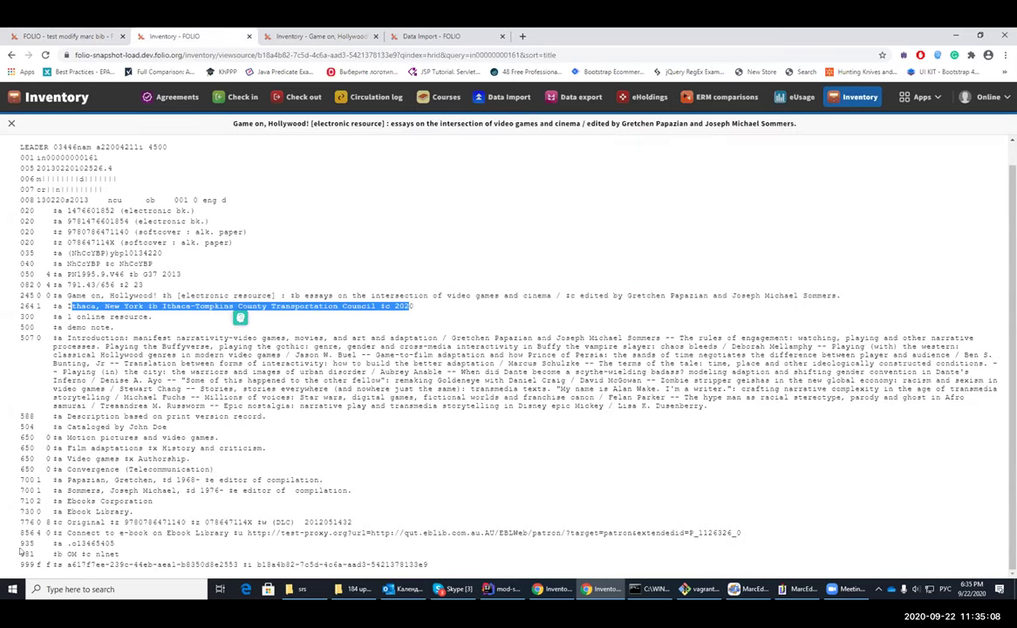
pyautogui.moveTo(248, 531); pyautogui.dragTo(390, 525)
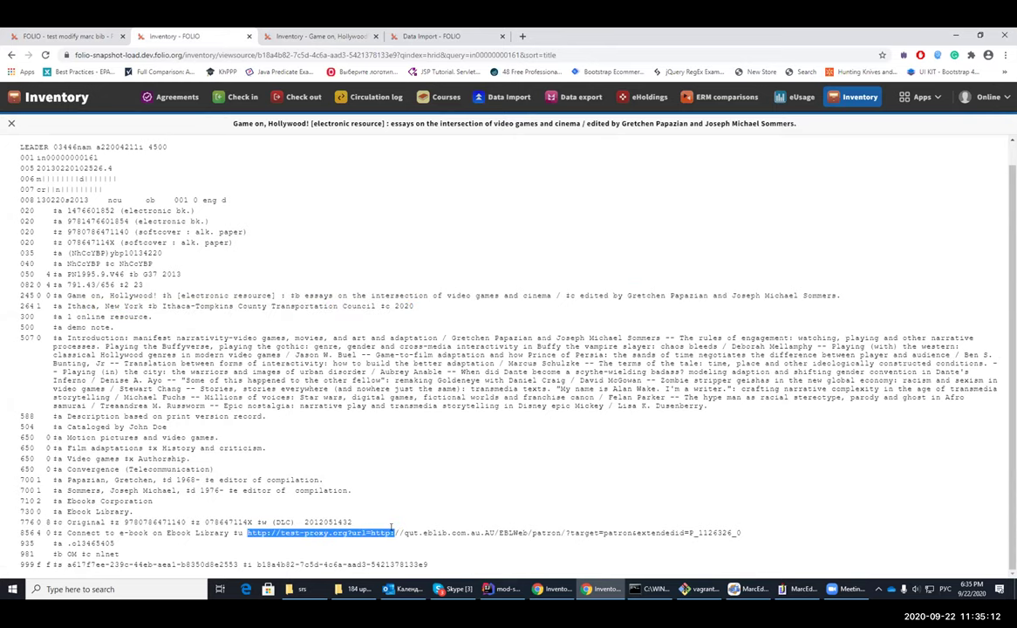
# Recheck the instance's electronic access, then clear the highlight in the mapping profile
pyautogui.click(317, 35)
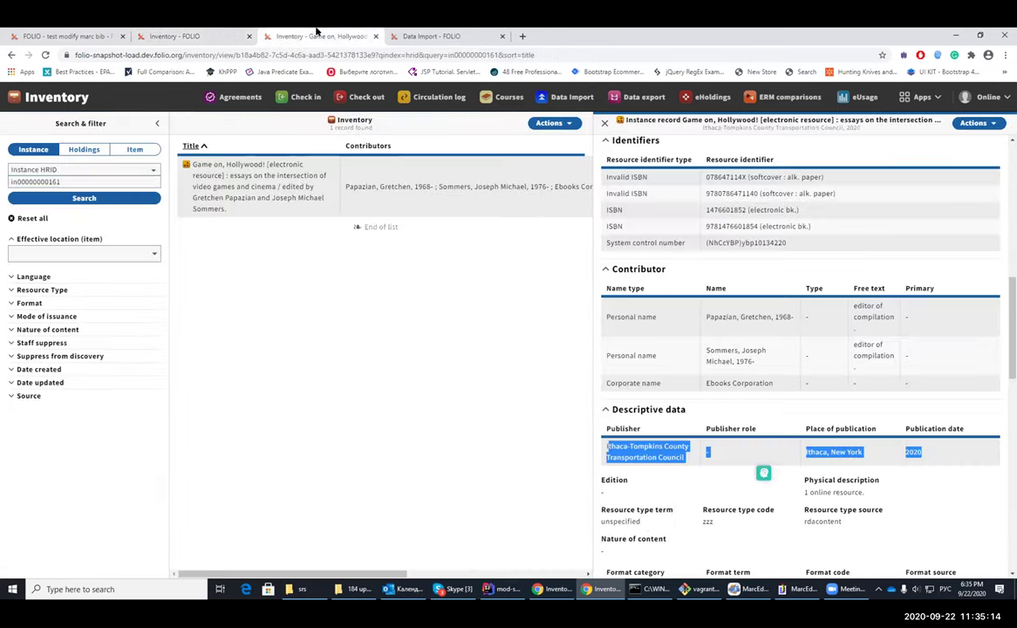
pyautogui.scroll(-3, 718, 426)
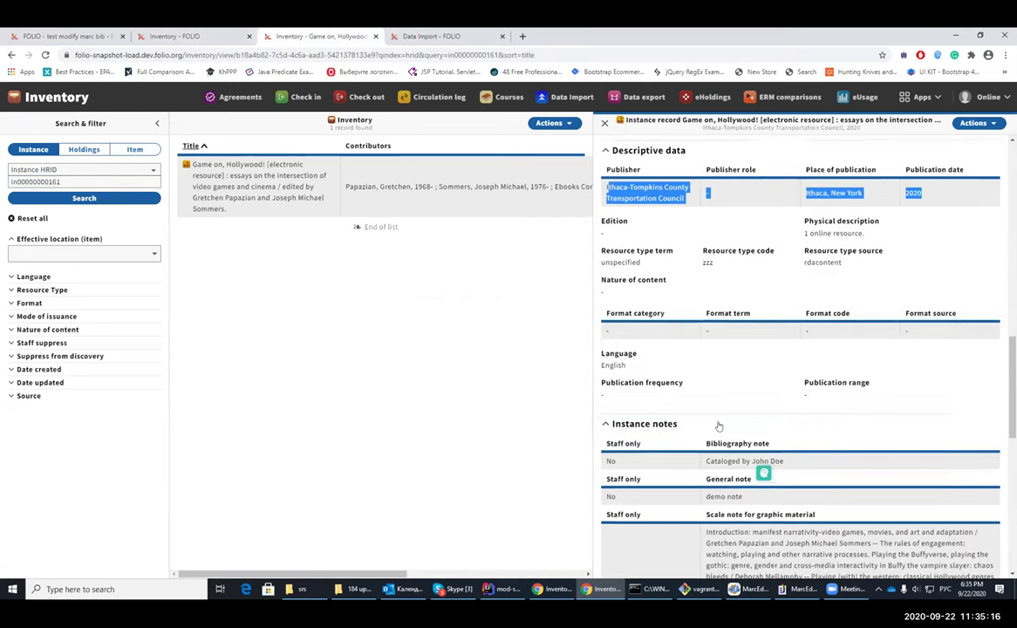
pyautogui.scroll(-5, 718, 427)
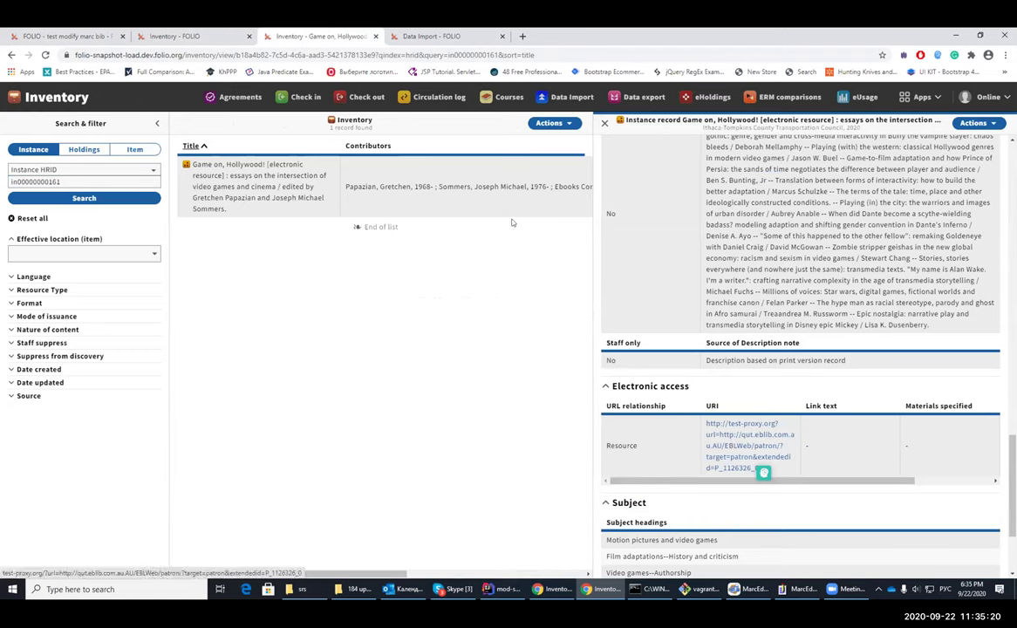
pyautogui.click(157, 36)
pyautogui.click(52, 35)
pyautogui.click(353, 499)
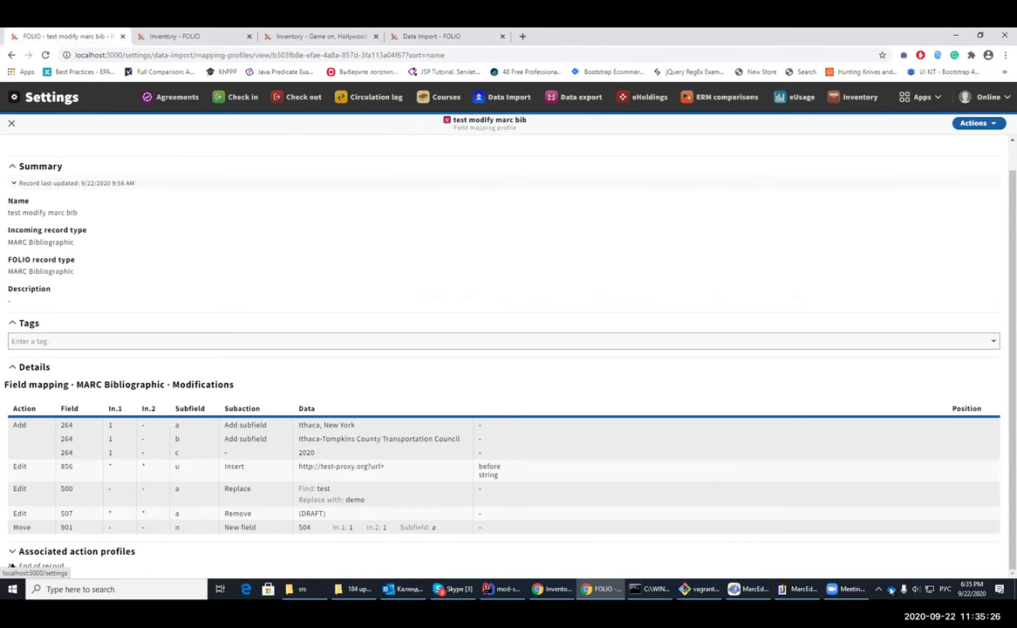
pyautogui.hotkey('ctrl', 'Tab')
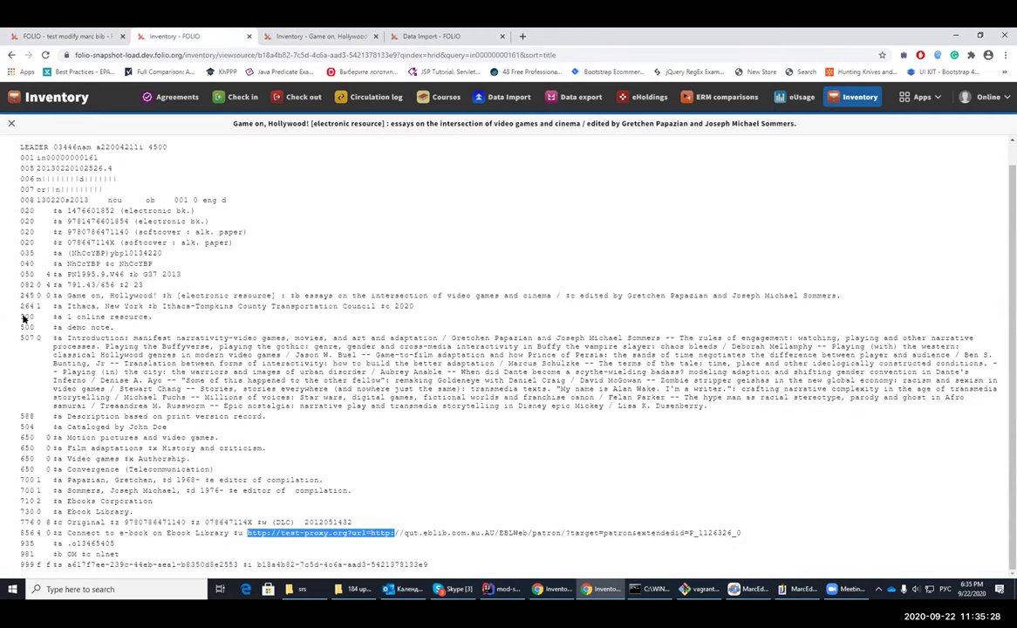
pyautogui.doubleClick(25, 327)
pyautogui.tripleClick(41, 327)
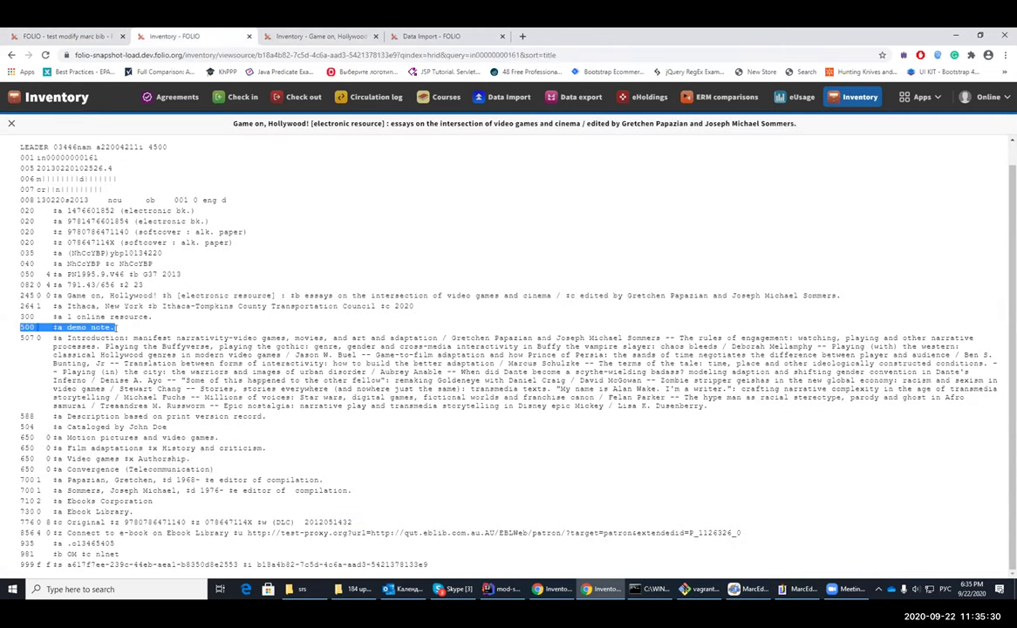
pyautogui.click(301, 36)
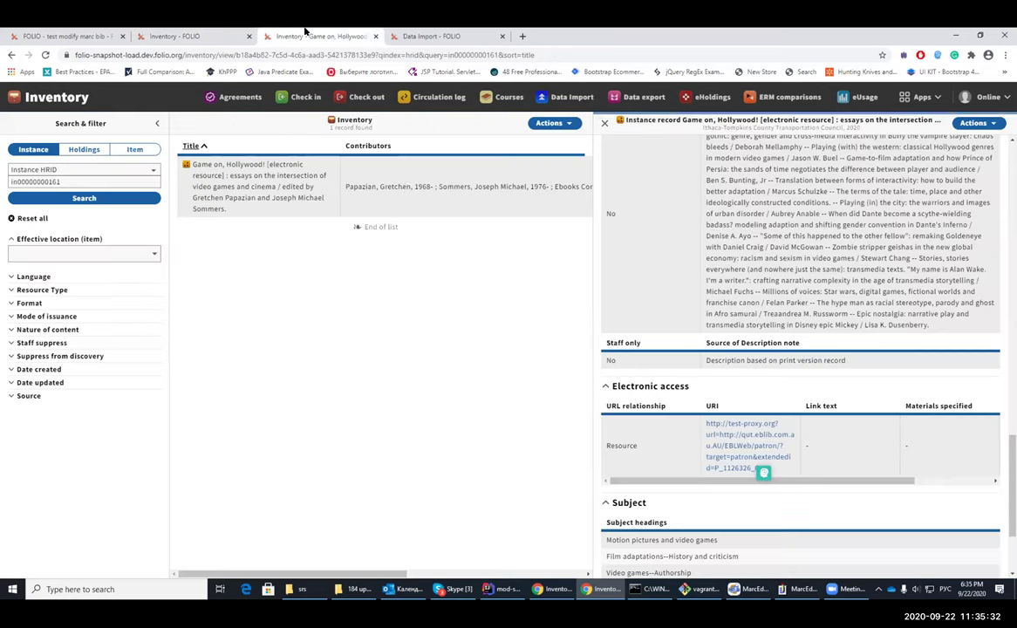
pyautogui.scroll(5, 761, 358)
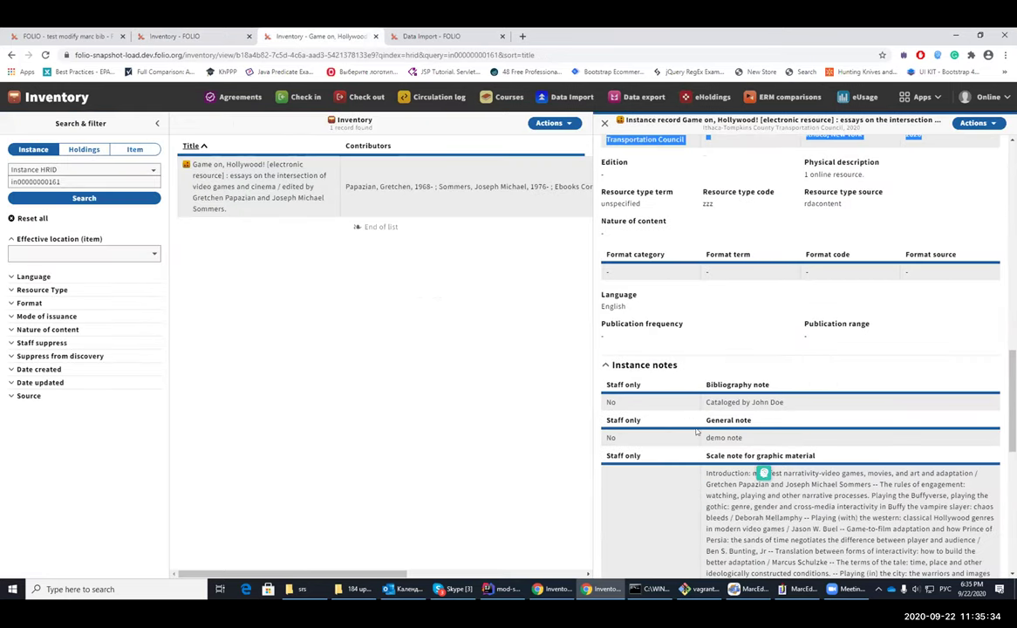
pyautogui.moveTo(706, 437); pyautogui.dragTo(802, 590)
pyautogui.moveTo(25, 222); pyautogui.dragTo(61, 222)
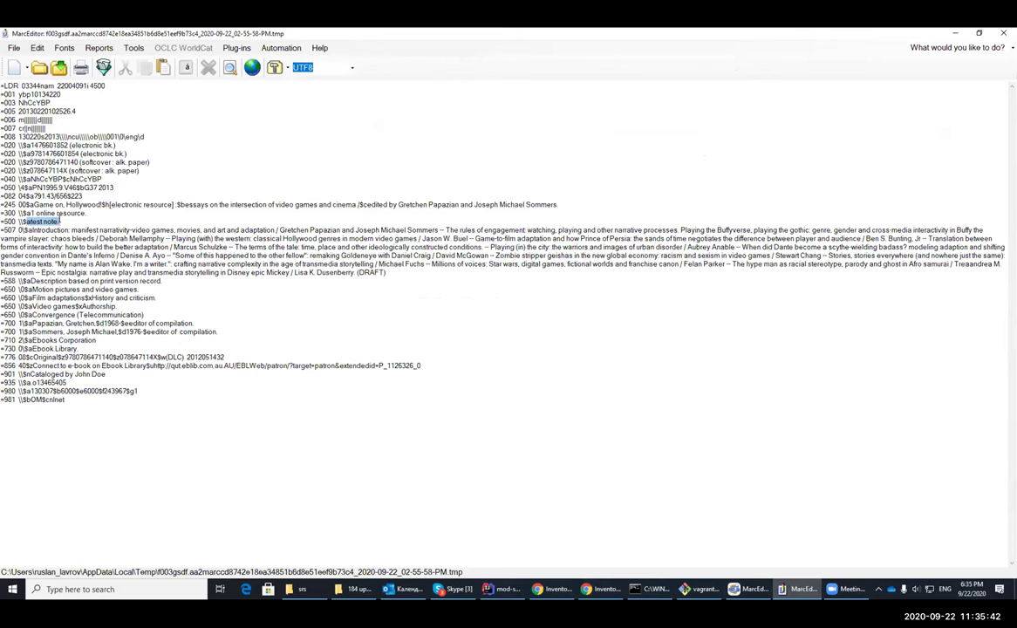
pyautogui.hotkey('alt', 'Tab')
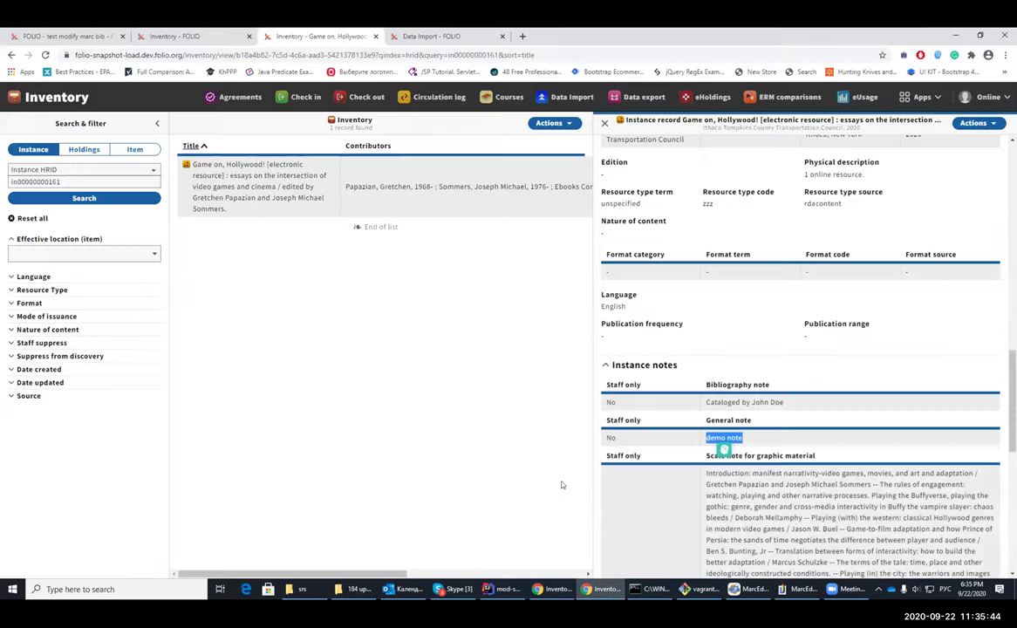
pyautogui.click(65, 35)
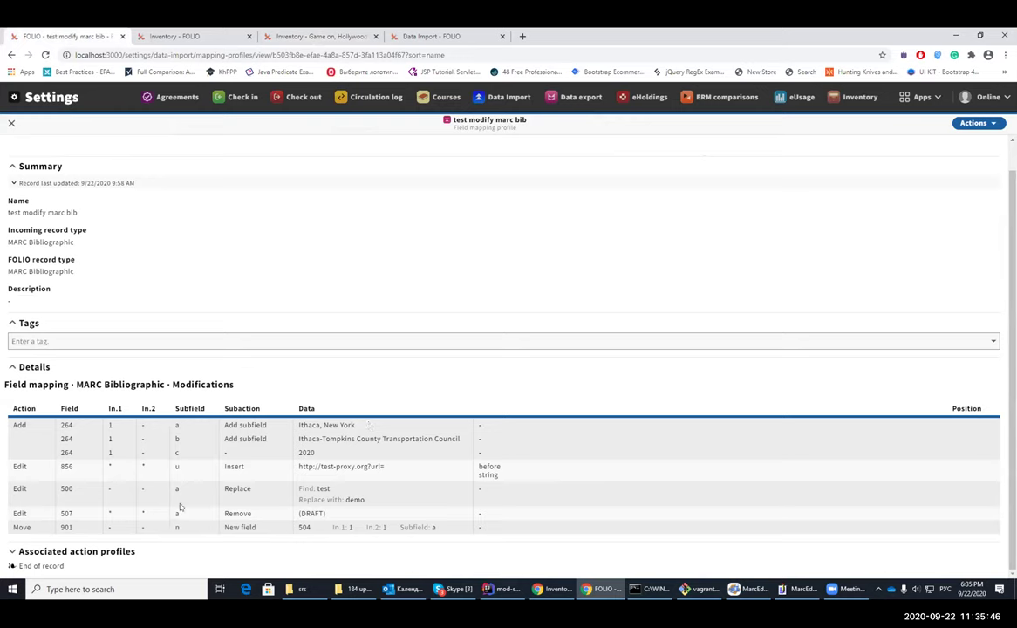
pyautogui.doubleClick(312, 515)
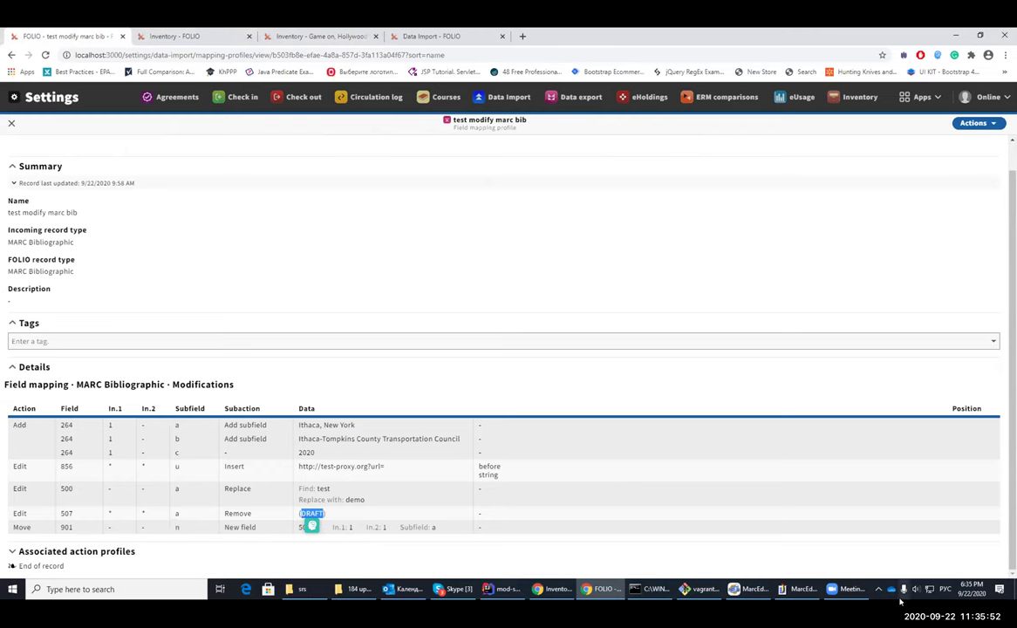
pyautogui.click(804, 589)
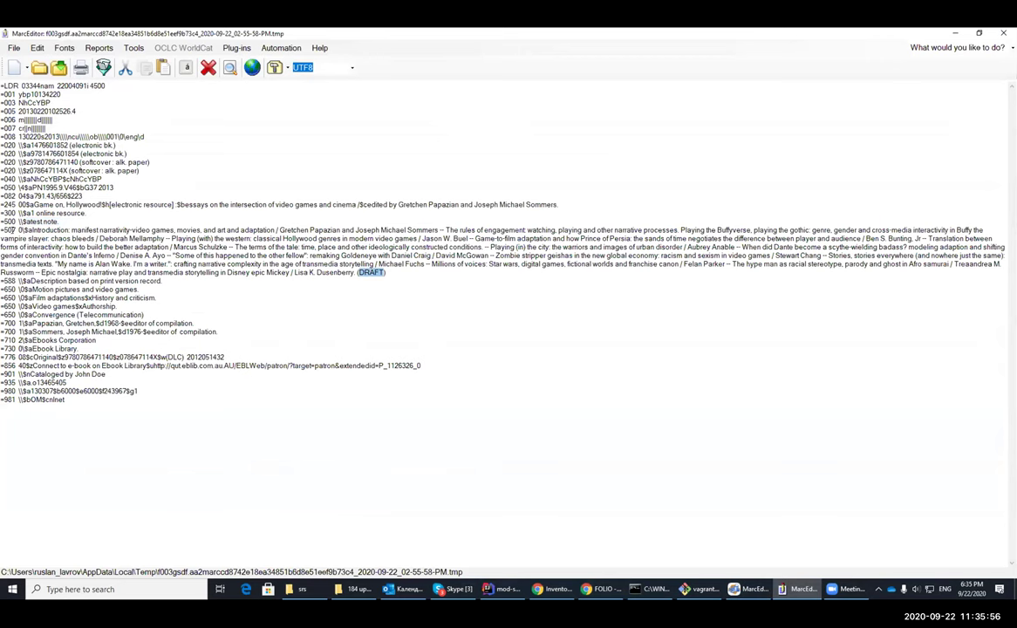
pyautogui.hotkey('alt', 'Tab')
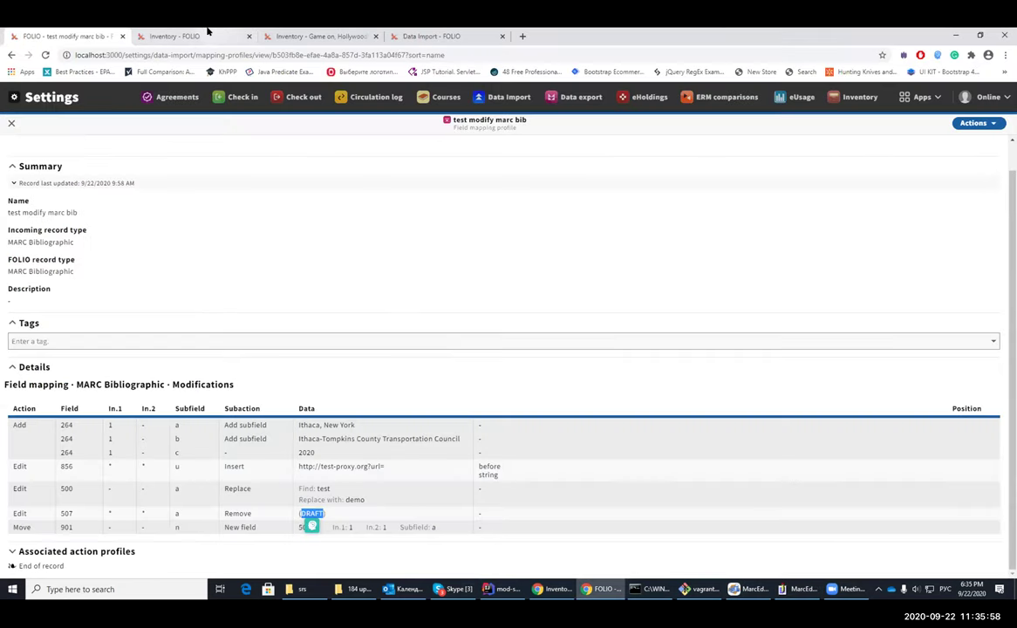
# Review the MARC note lines from 500 down and the instance contents note lacking (DRAFT)
pyautogui.click(207, 33)
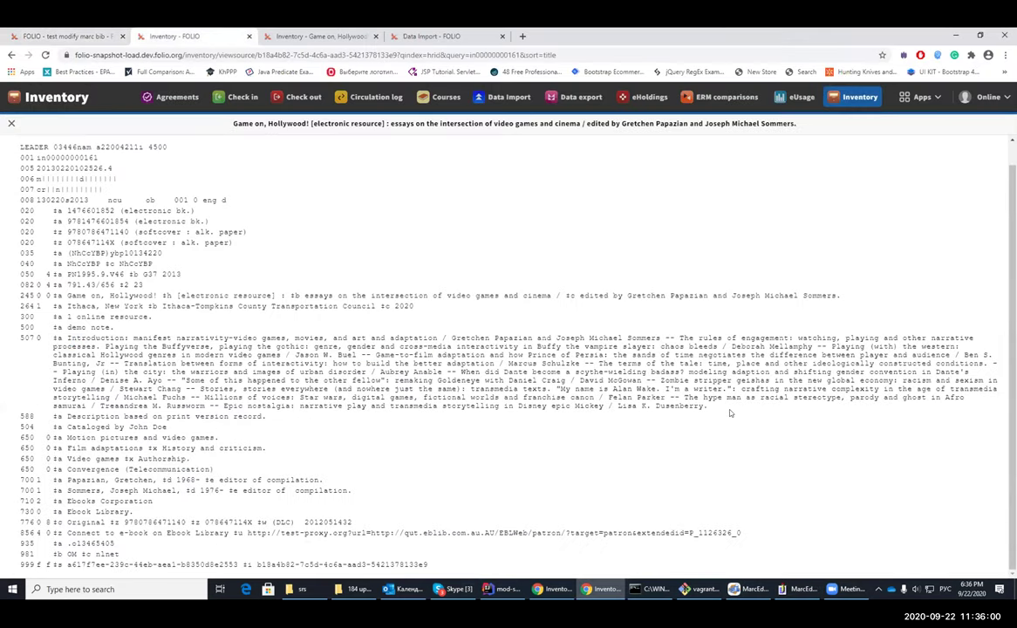
pyautogui.moveTo(19, 323); pyautogui.dragTo(510, 460)
pyautogui.click(510, 459)
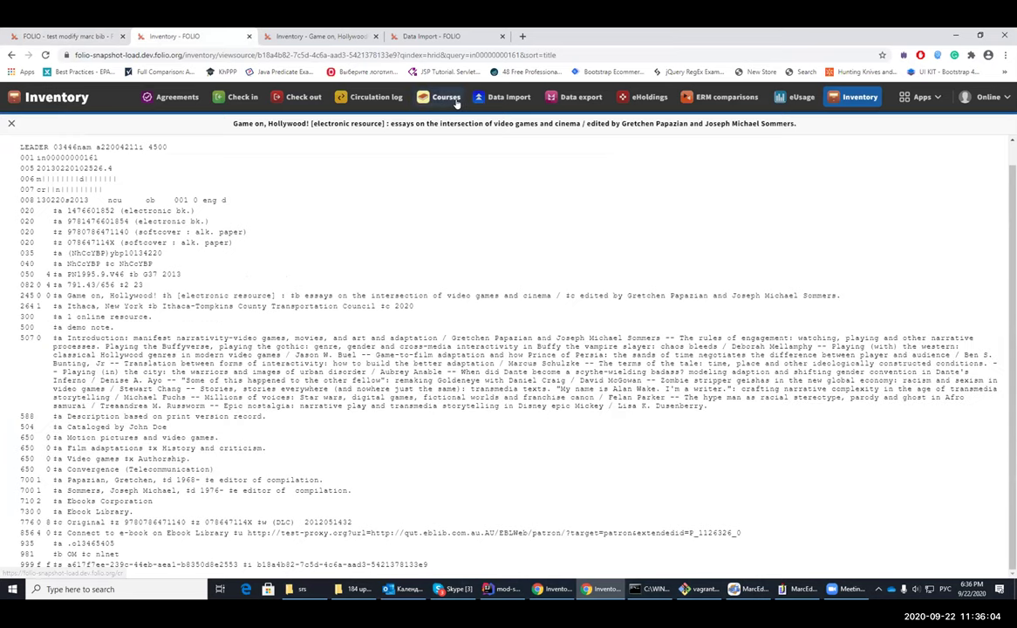
pyautogui.click(321, 36)
pyautogui.scroll(-3, 804, 384)
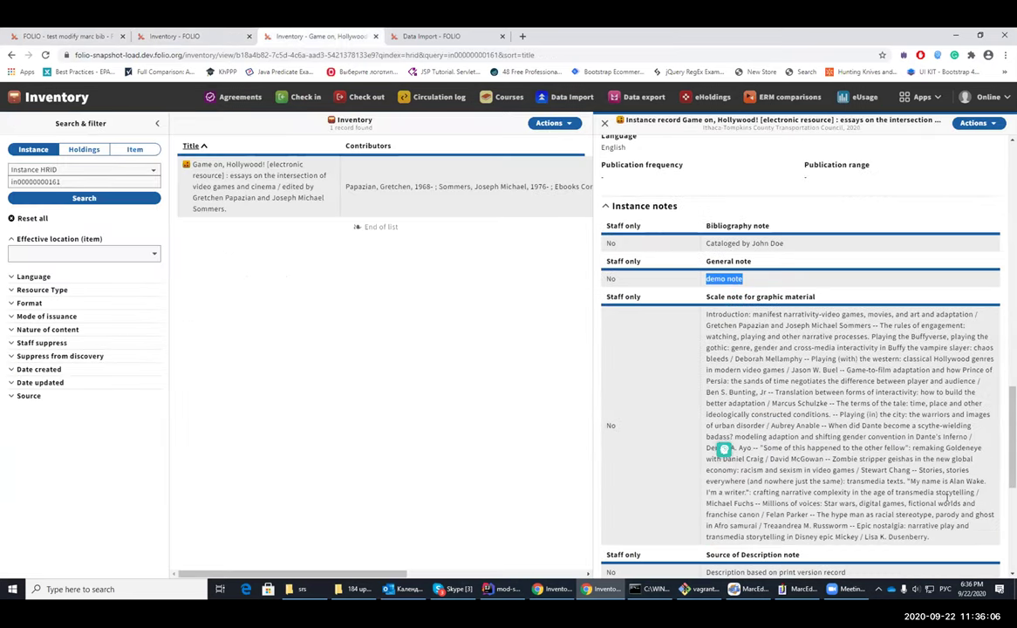
pyautogui.moveTo(931, 537); pyautogui.dragTo(725, 358)
pyautogui.click(845, 485)
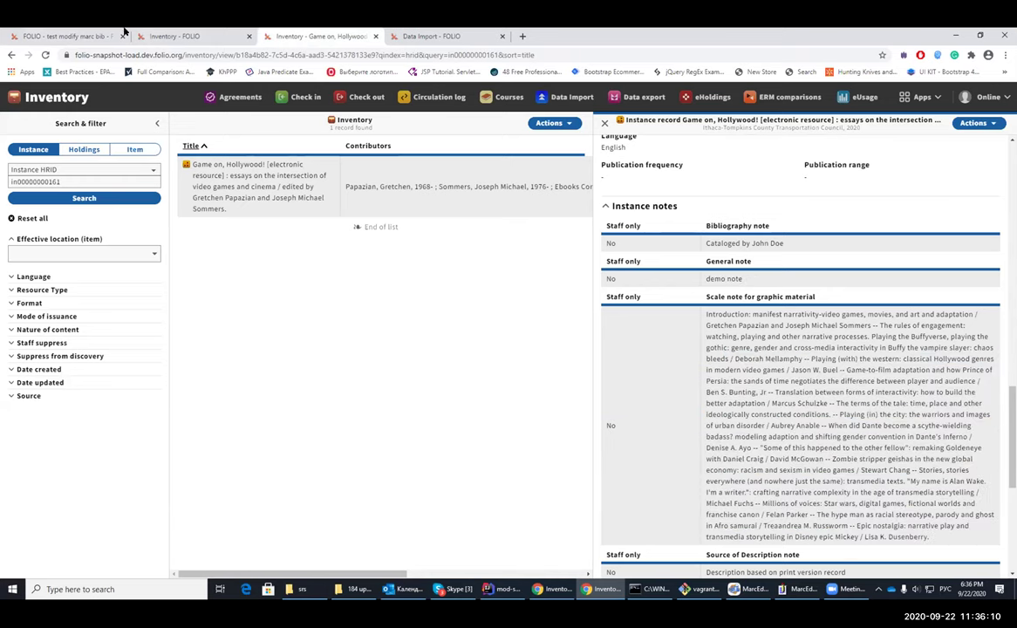
# Locate the new 504 line in the MARC view and its cataloging bibliography note
pyautogui.click(65, 36)
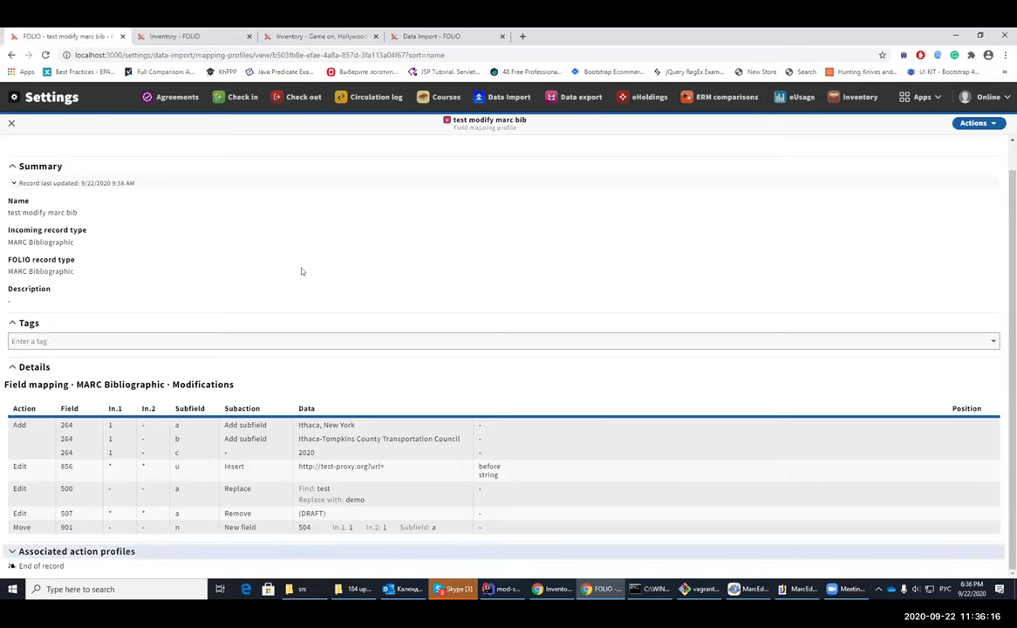
pyautogui.click(181, 35)
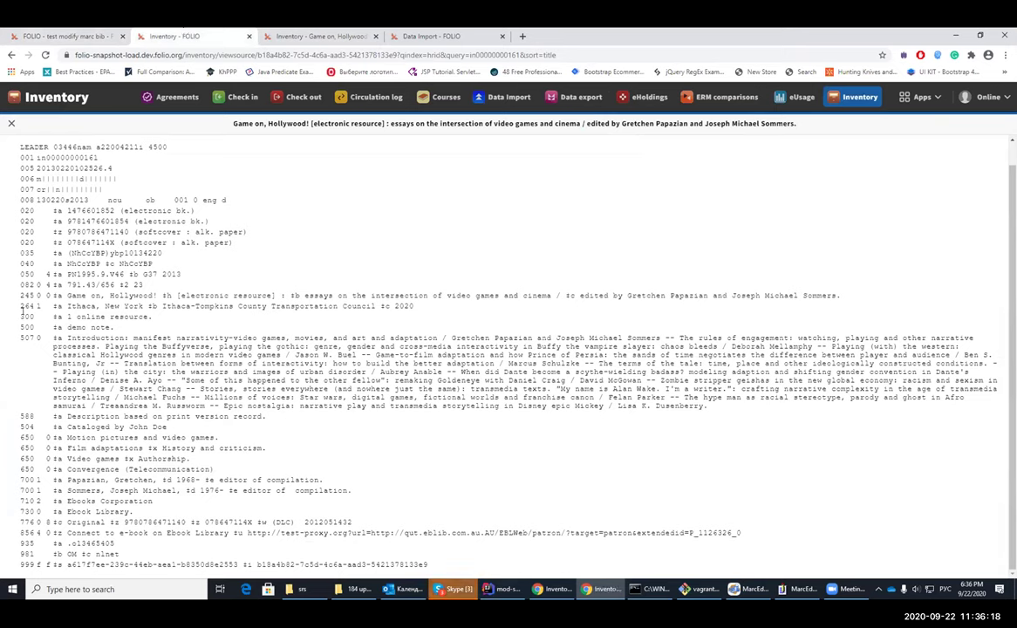
pyautogui.moveTo(21, 426); pyautogui.dragTo(166, 426)
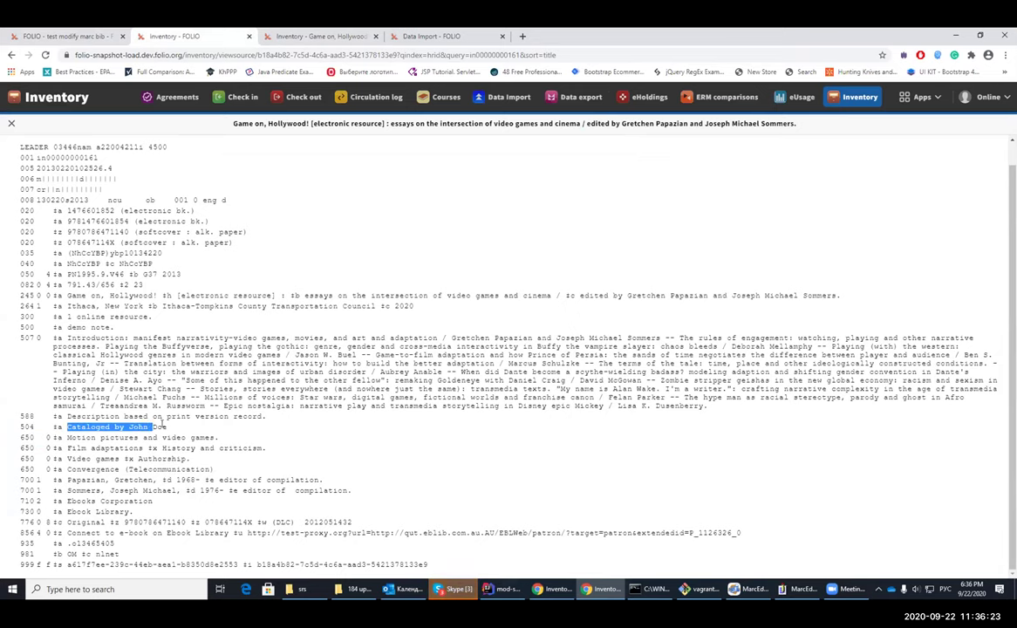
pyautogui.click(321, 34)
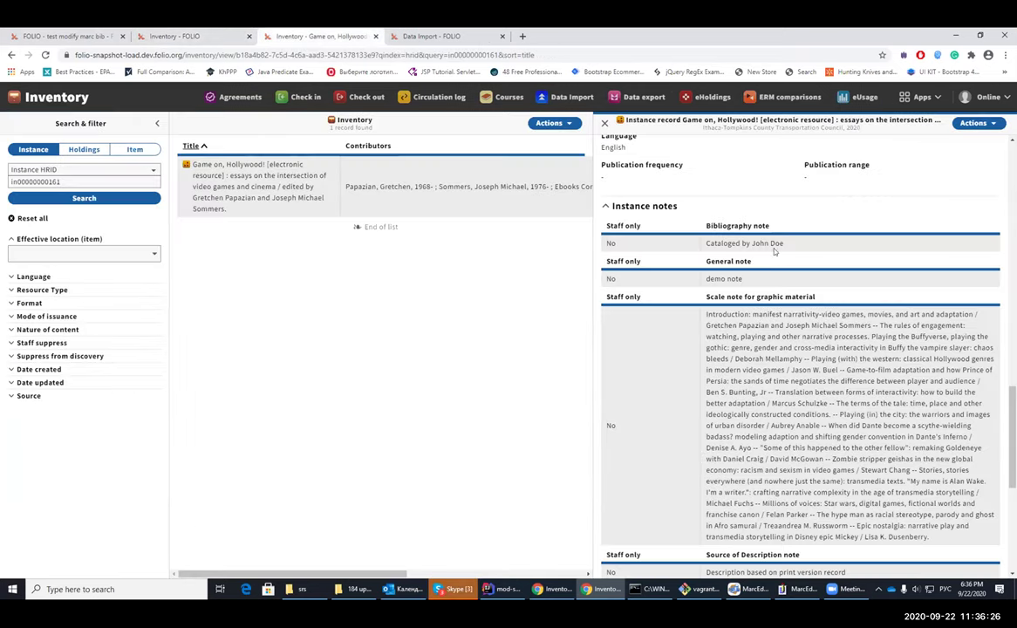
pyautogui.tripleClick(744, 245)
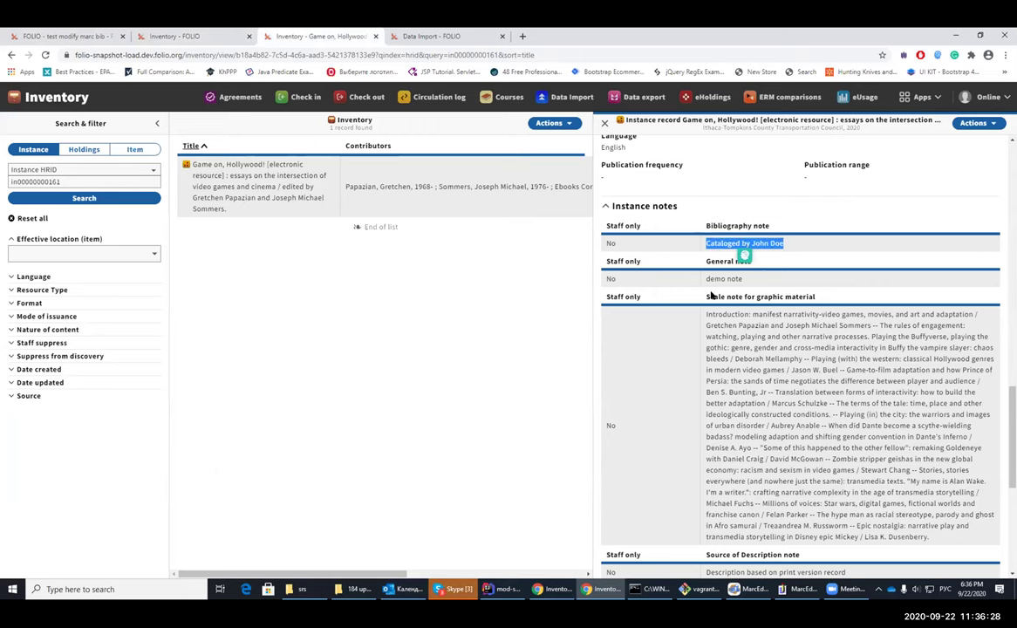
pyautogui.click(131, 35)
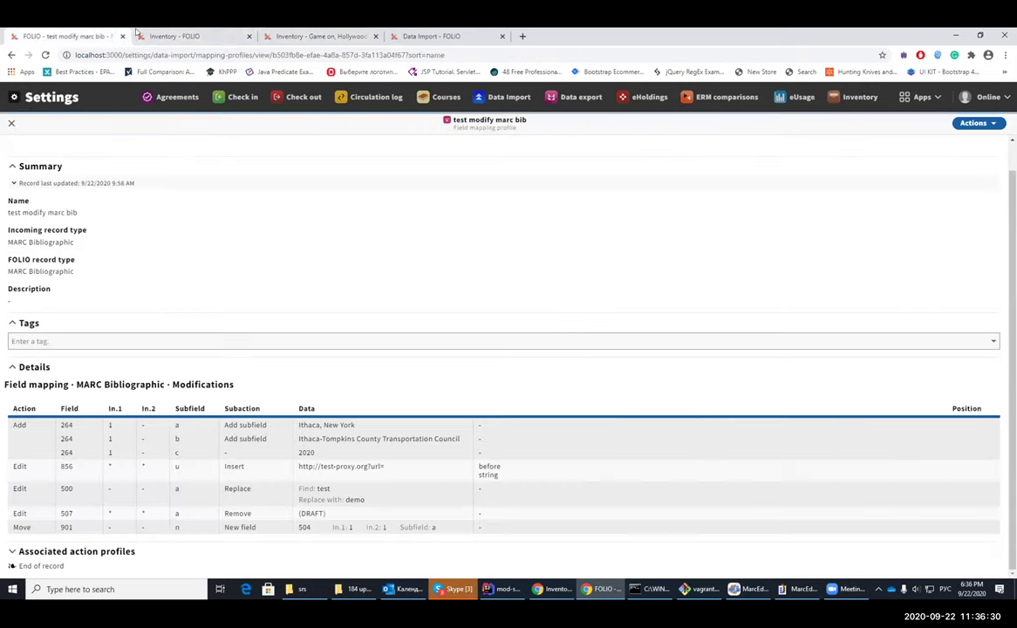
pyautogui.click(165, 36)
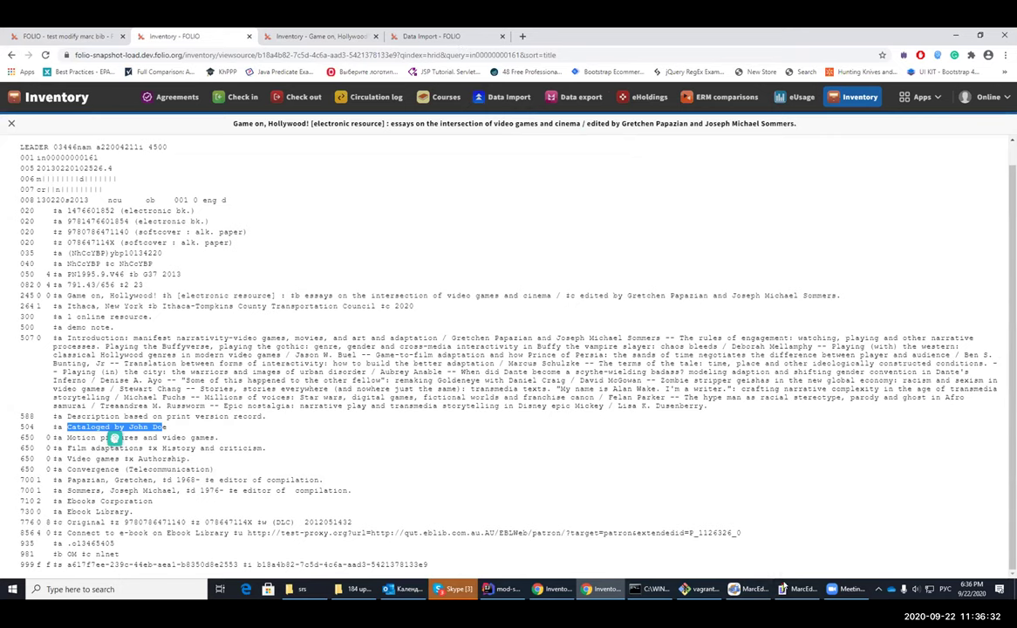
# Compare MarcEdit's original 901 and 980 fields against FOLIO's 650–730 lines
pyautogui.click(800, 589)
pyautogui.moveTo(18, 373); pyautogui.dragTo(63, 374)
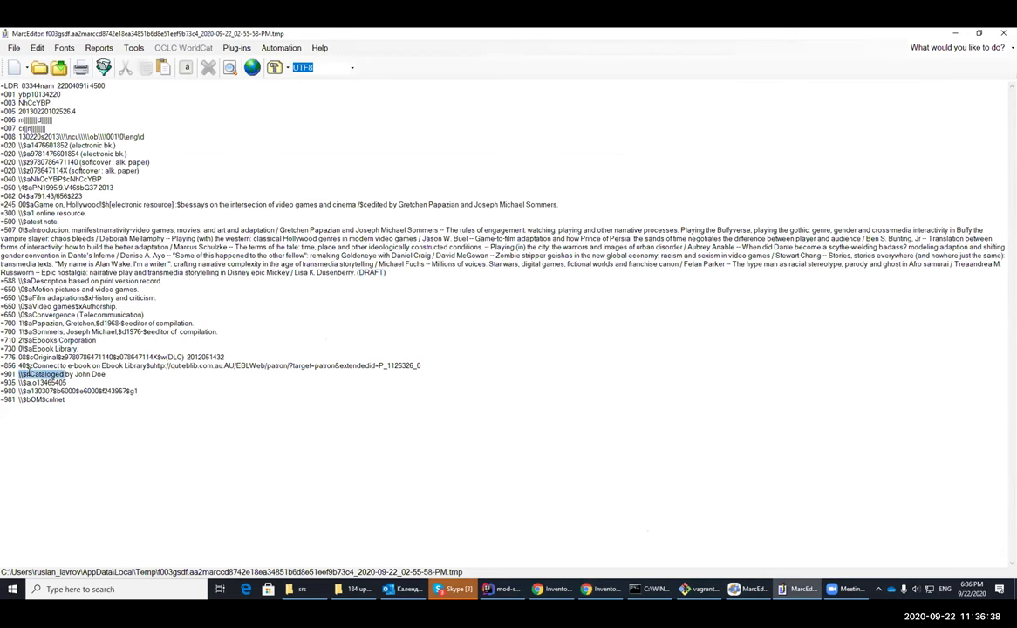
pyautogui.hotkey('alt', 'Tab')
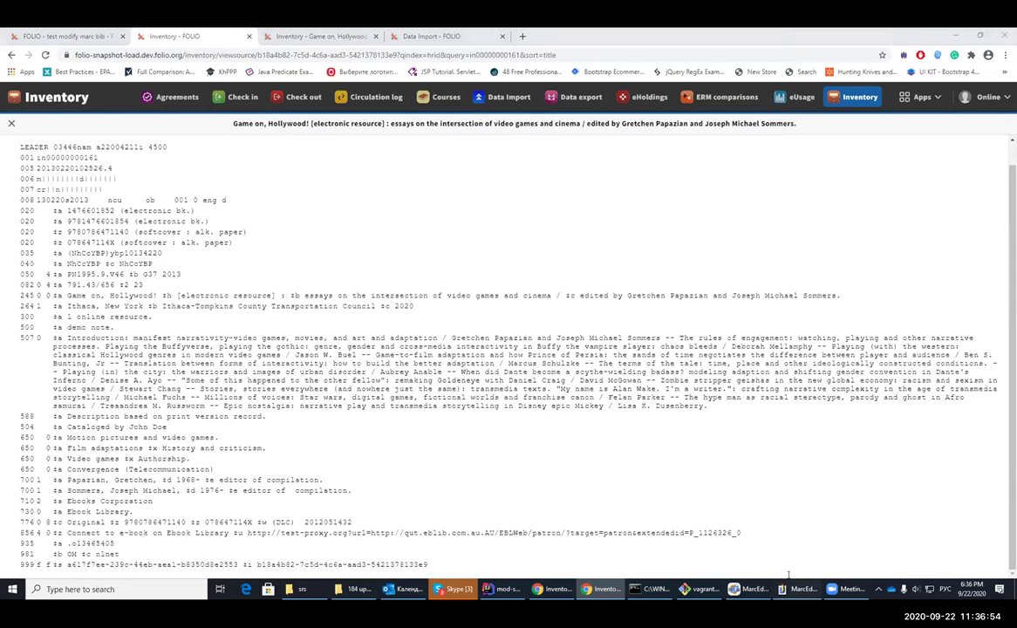
pyautogui.hotkey('alt', 'Tab')
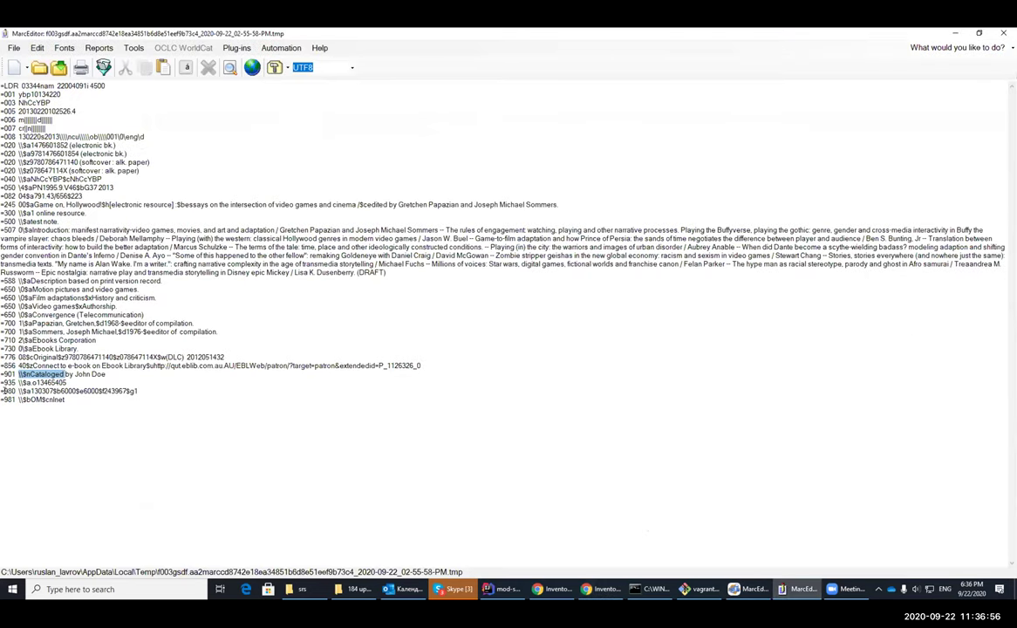
pyautogui.doubleClick(5, 391)
pyautogui.hotkey('alt', 'Tab')
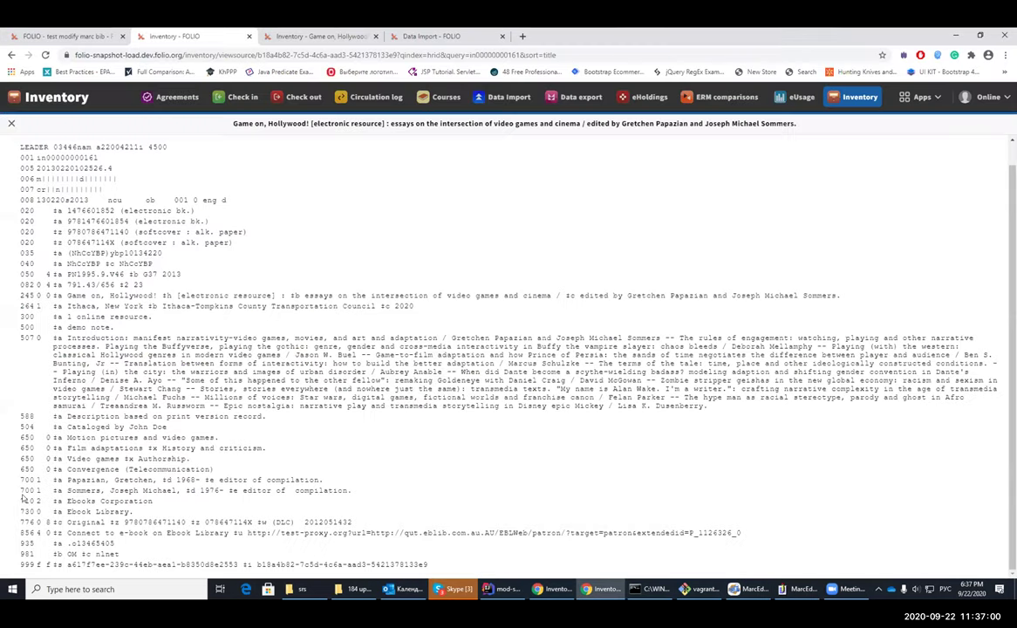
pyautogui.moveTo(28, 447); pyautogui.dragTo(27, 511)
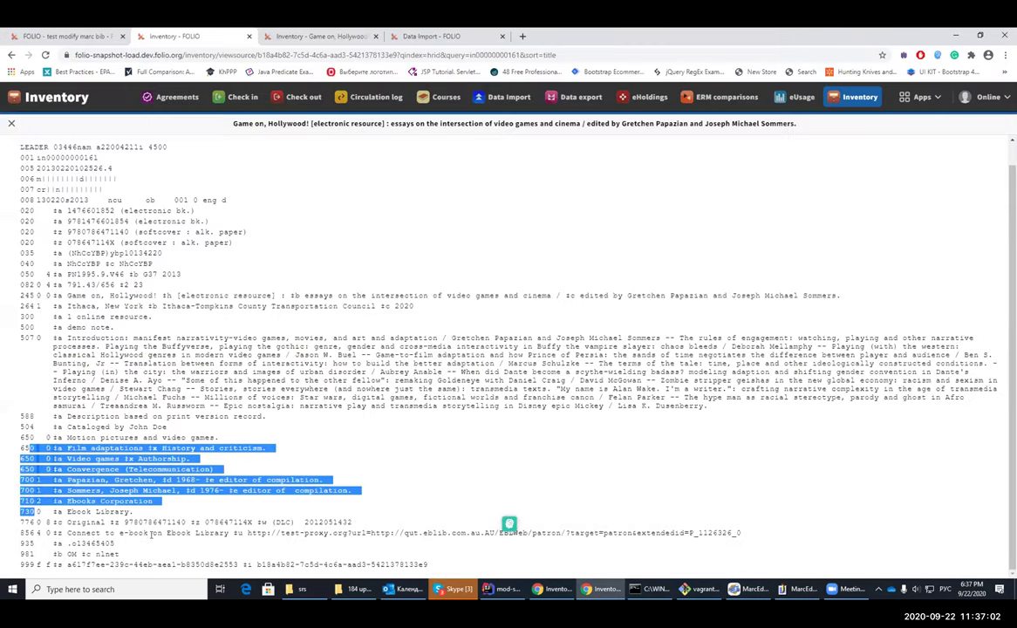
pyautogui.click(110, 529)
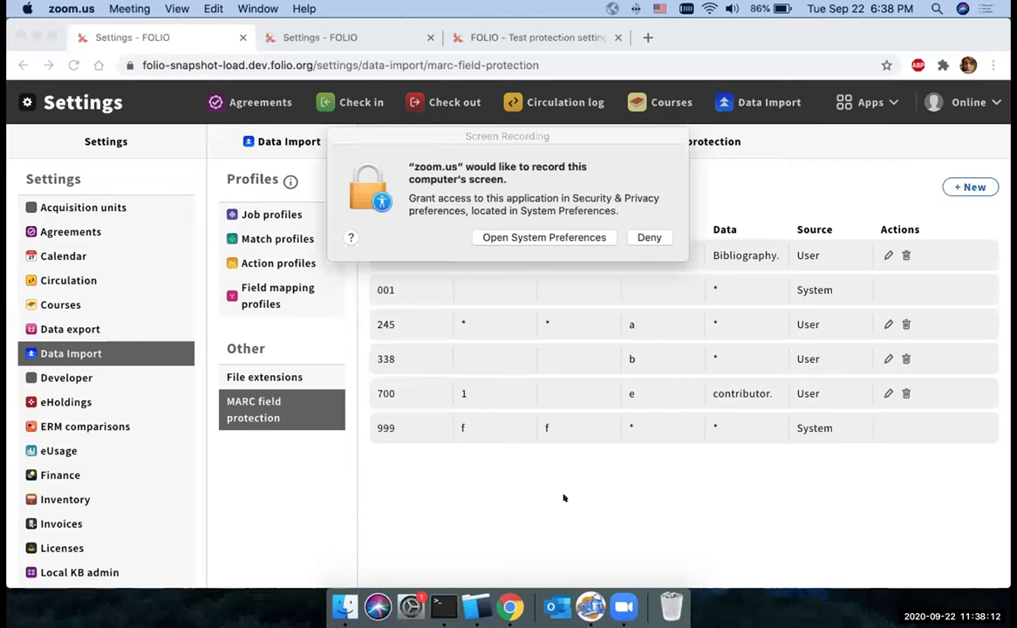
pyautogui.click(647, 238)
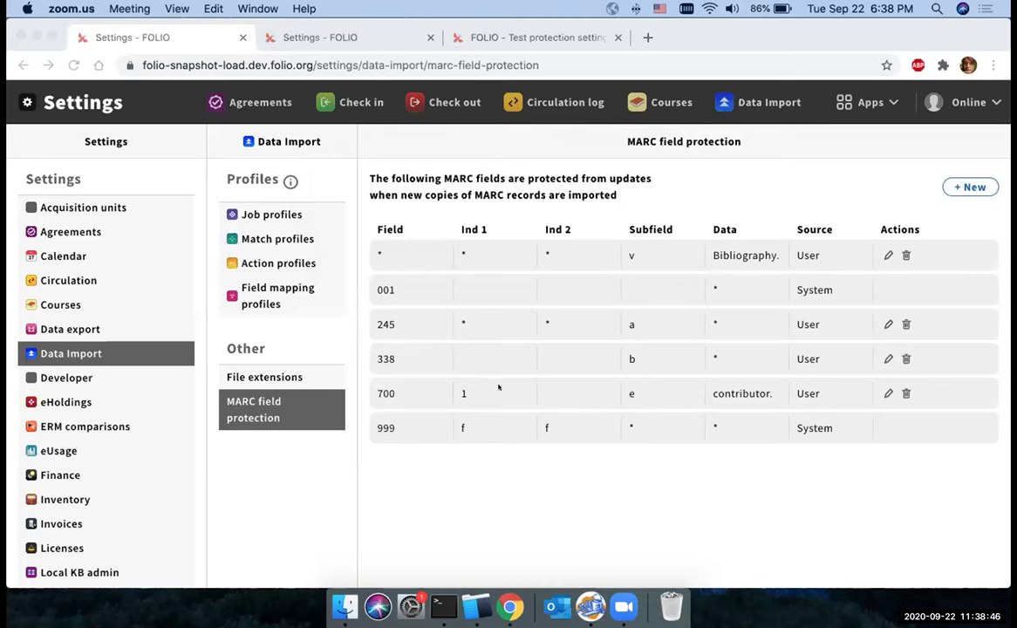
pyautogui.click(664, 387)
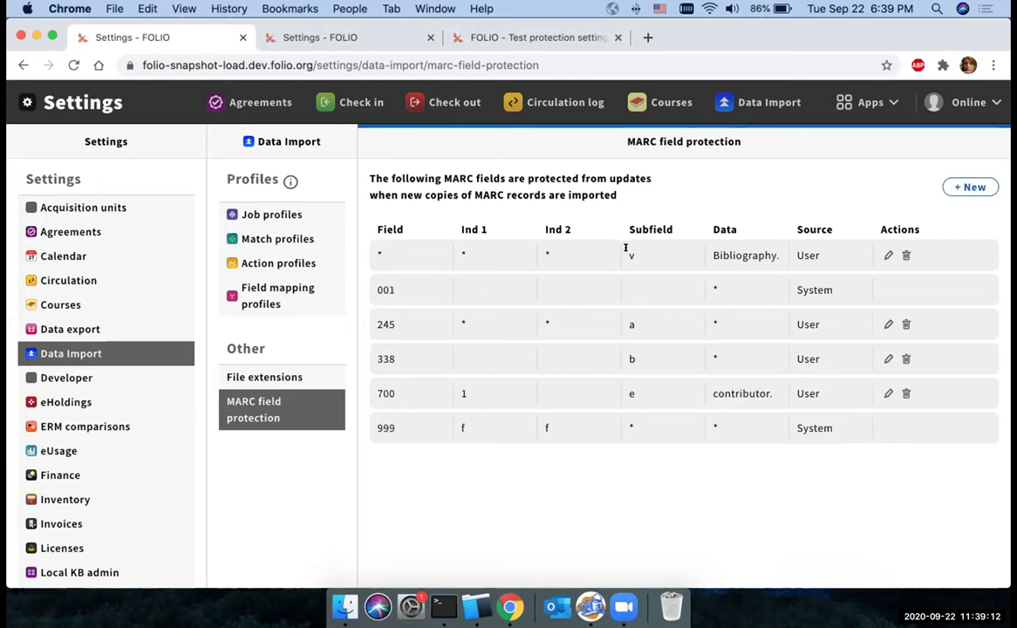
pyautogui.moveTo(625, 250); pyautogui.dragTo(638, 253)
pyautogui.click(710, 246)
pyautogui.moveTo(711, 251); pyautogui.dragTo(778, 253)
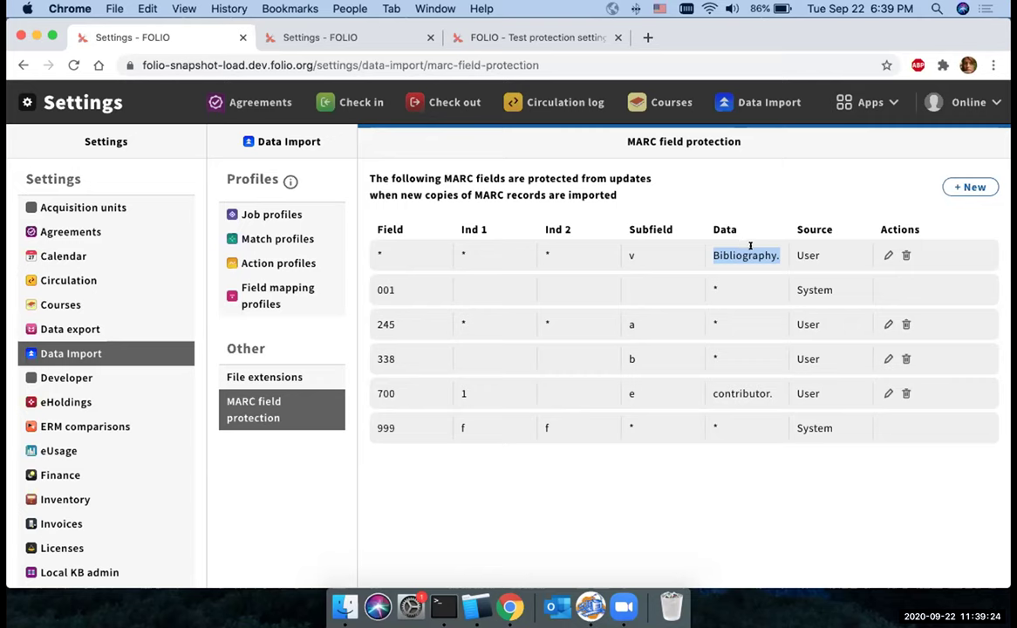
pyautogui.doubleClick(811, 254)
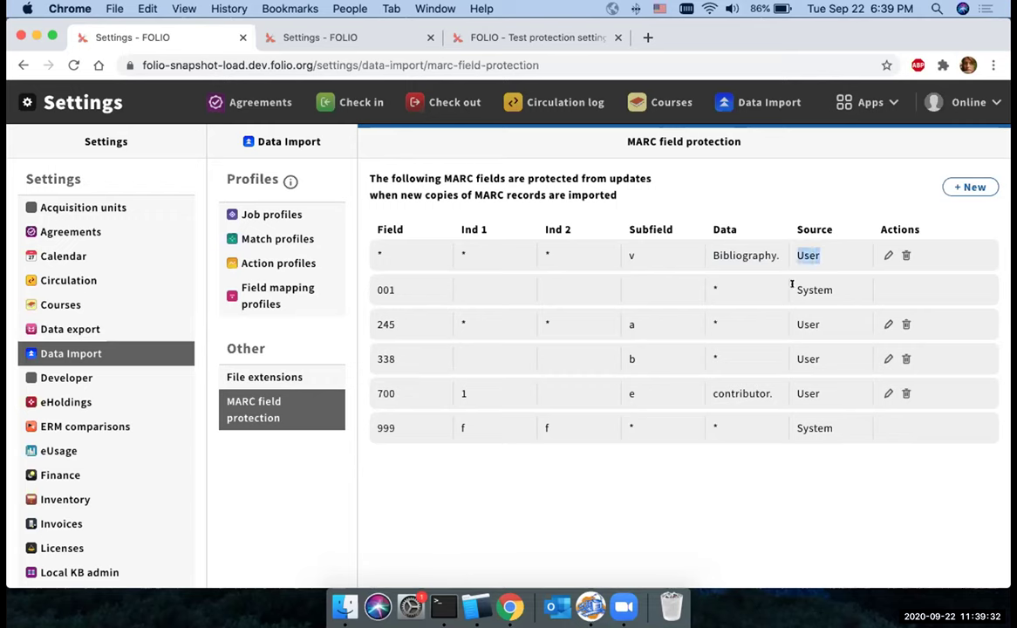
pyautogui.doubleClick(383, 288)
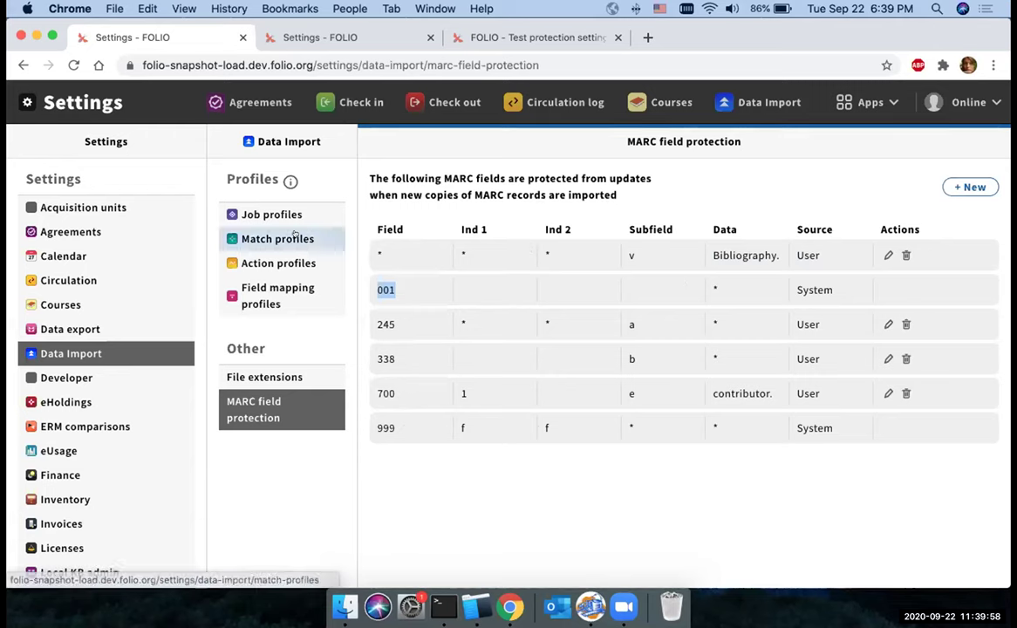
# Open the Test protection settings job profile from the Job profiles list
pyautogui.click(268, 209)
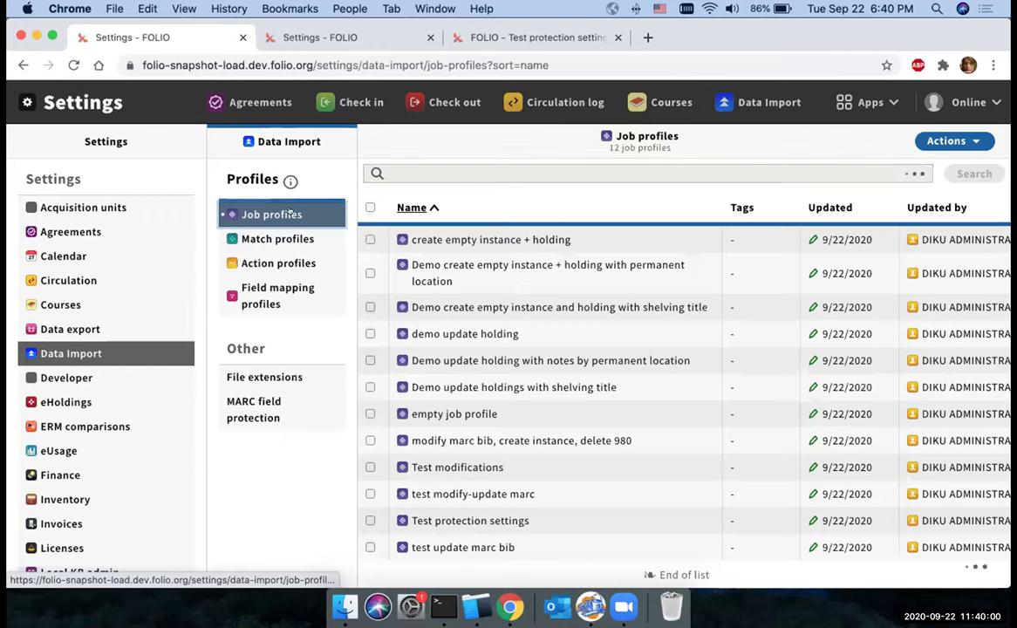
pyautogui.click(489, 519)
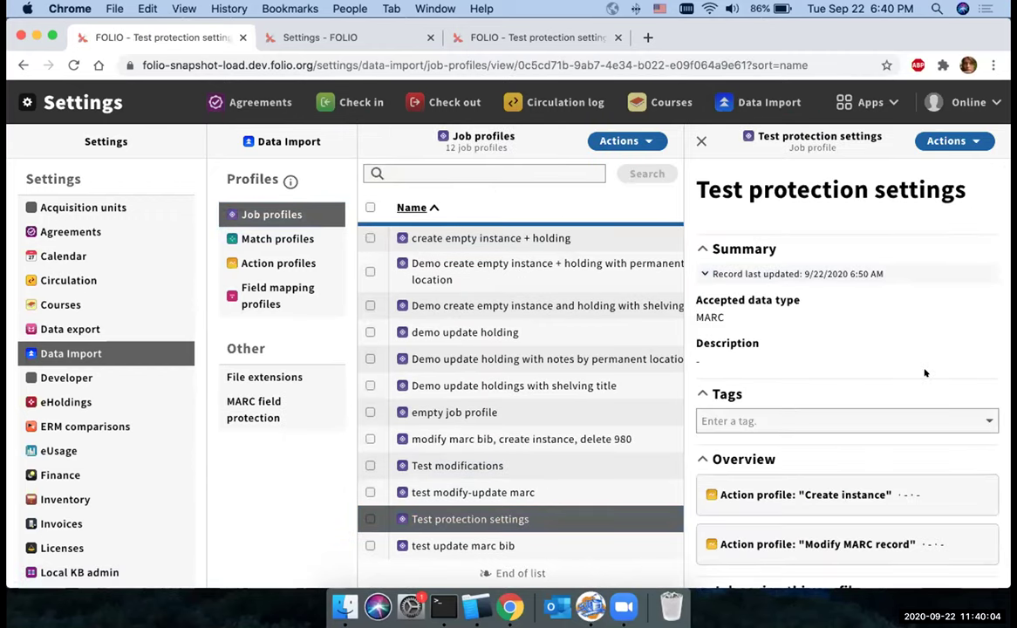
pyautogui.scroll(-2, 923, 370)
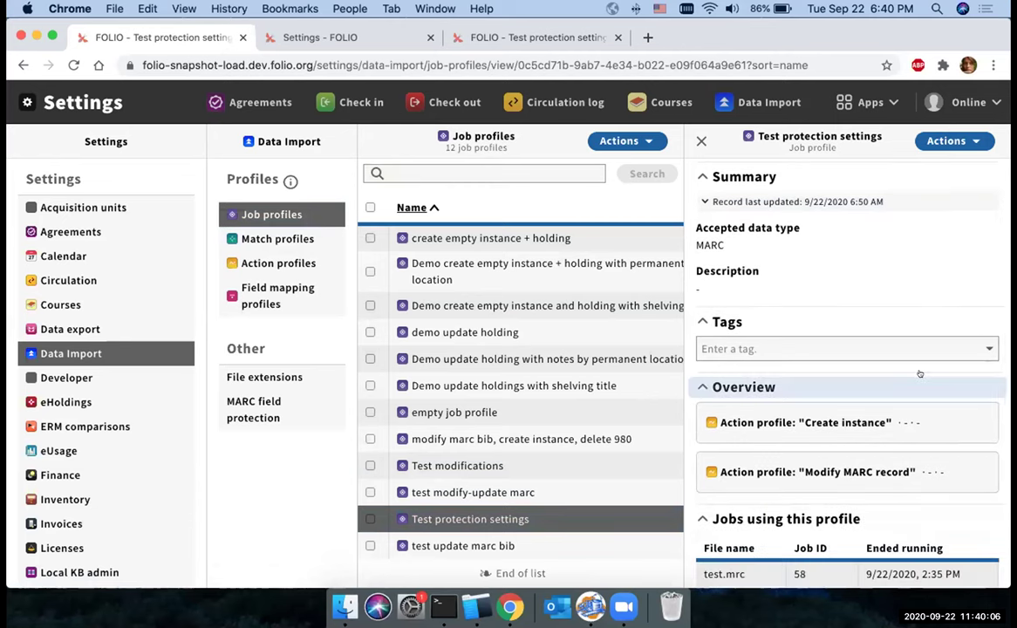
pyautogui.scroll(-2, 920, 373)
pyautogui.scroll(2, 919, 375)
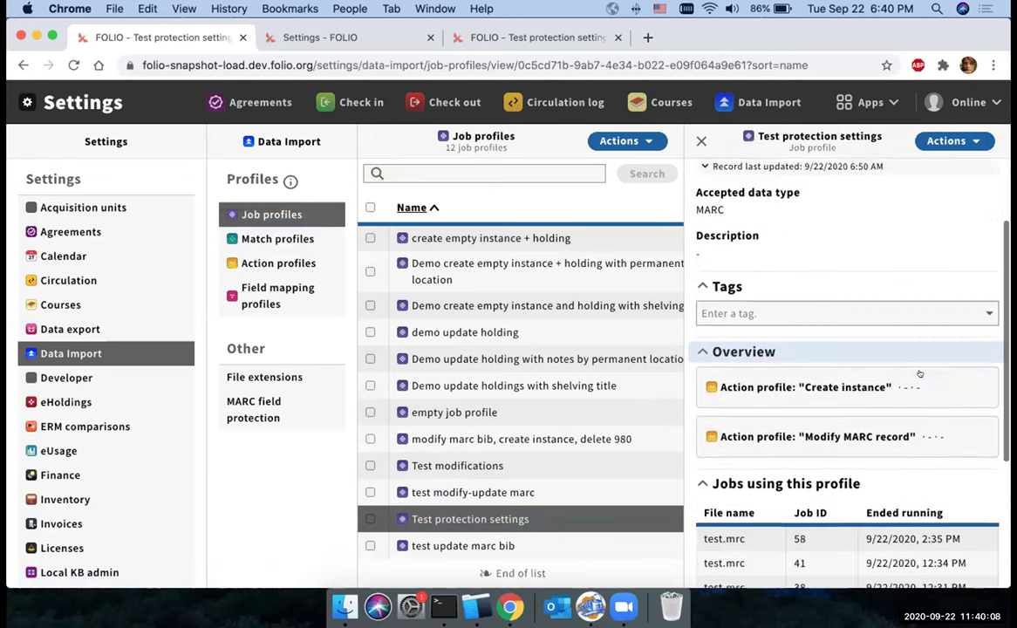
# Follow its Modify MARC record action profile to the field mapping profile and review its rules
pyautogui.click(830, 474)
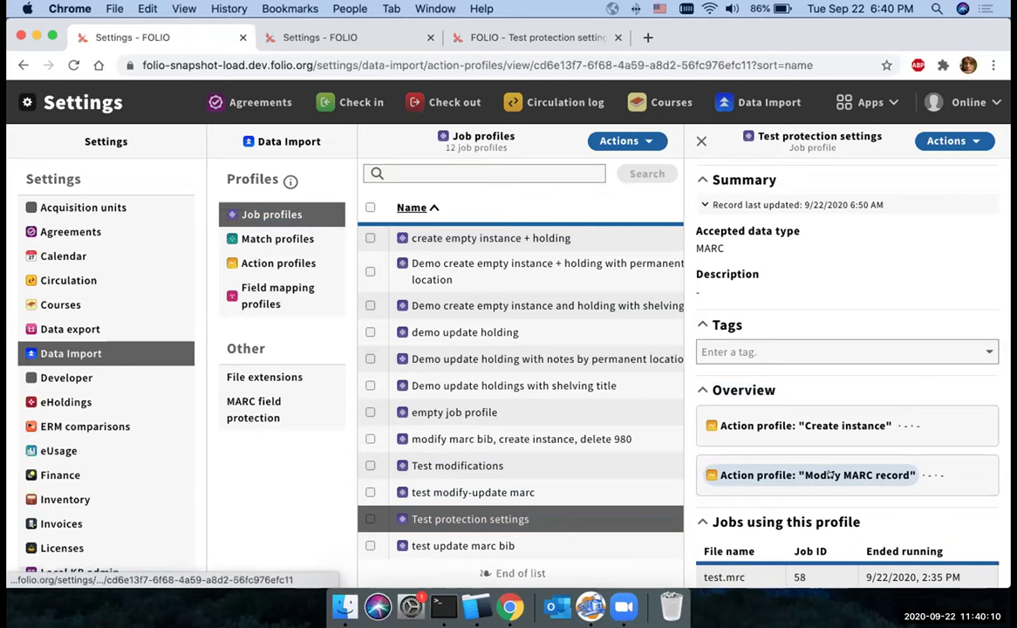
pyautogui.scroll(-5, 830, 473)
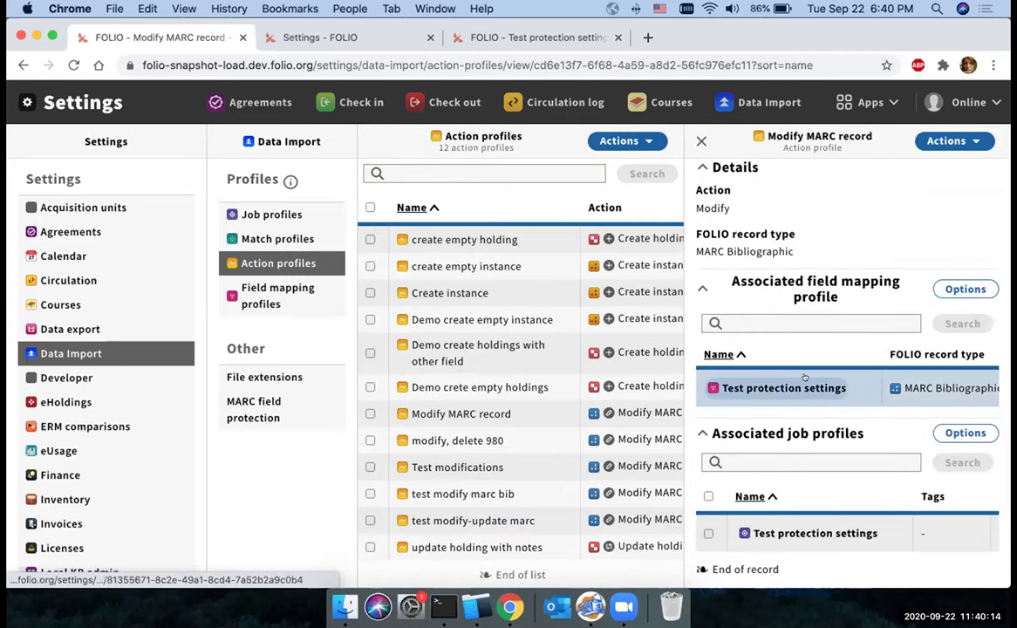
pyautogui.click(804, 380)
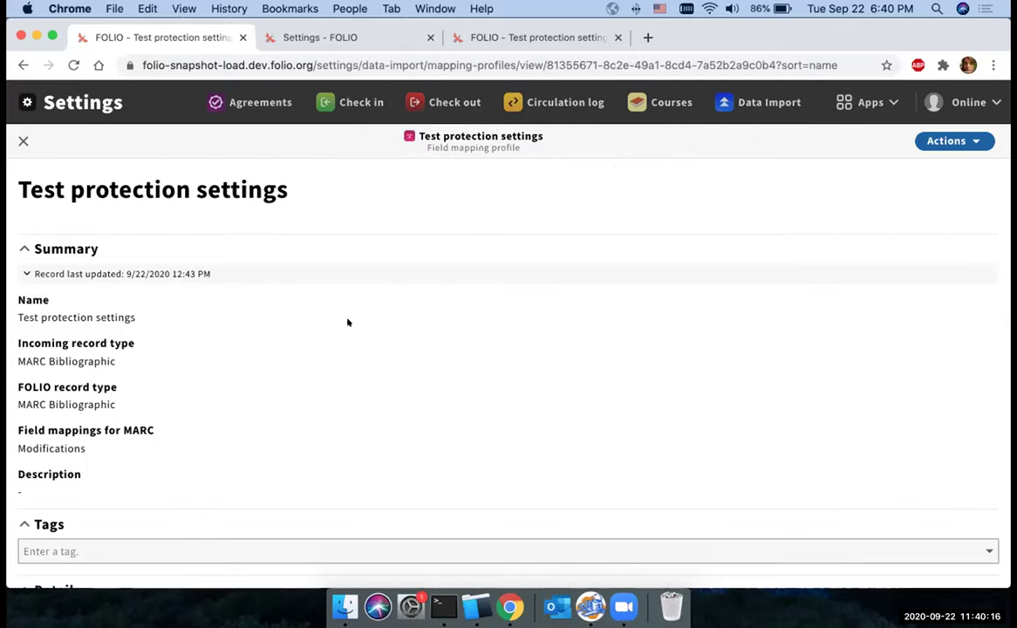
pyautogui.scroll(-10, 339, 397)
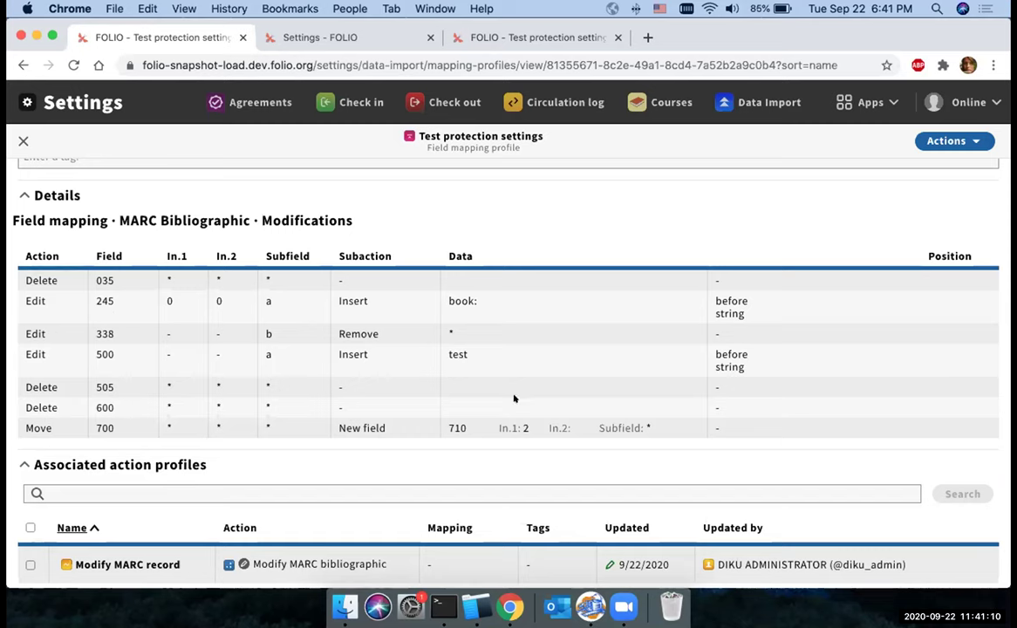
pyautogui.scroll(2, 626, 306)
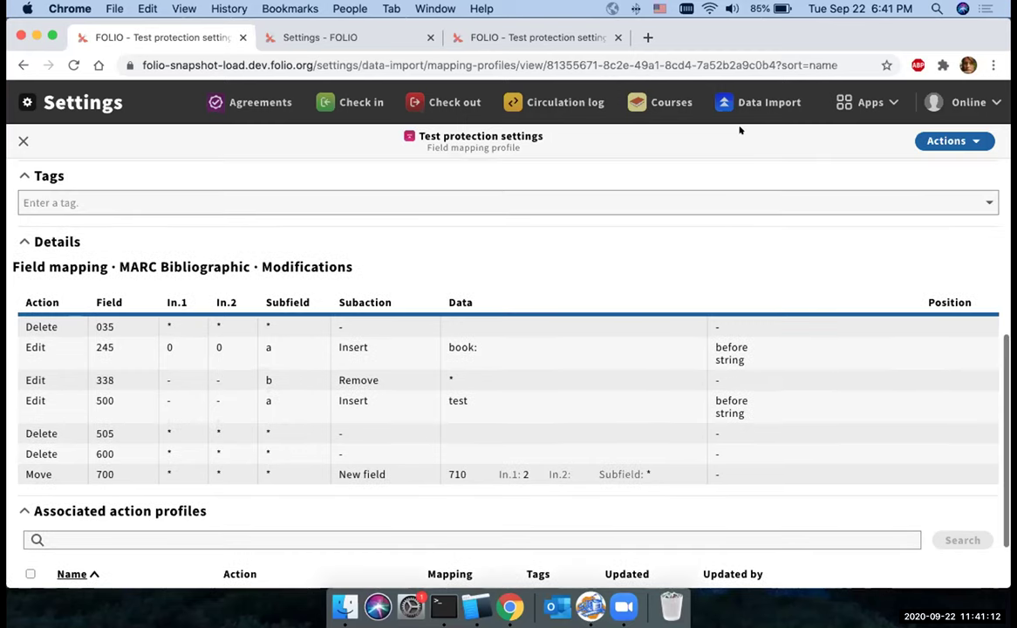
pyautogui.click(737, 103)
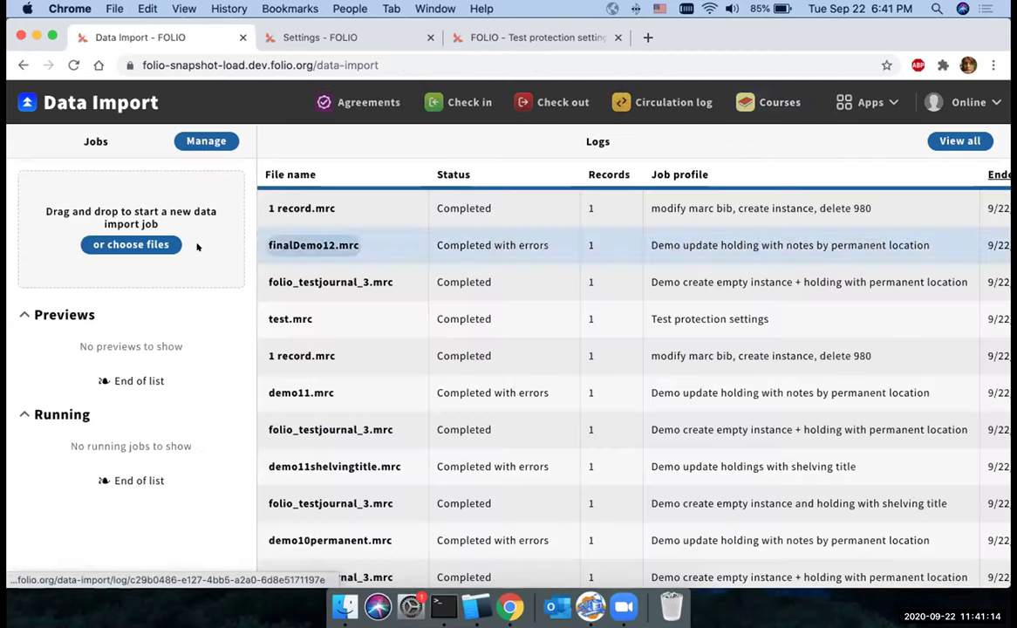
# Upload test.mrc from Downloads and run the Test protection settings job profile on it
pyautogui.click(137, 245)
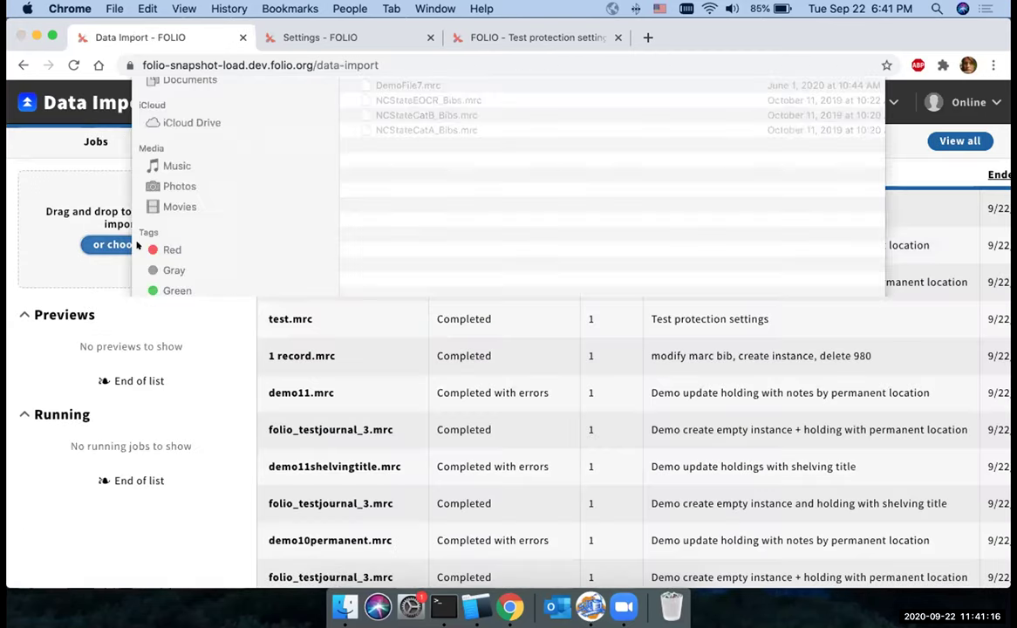
pyautogui.click(397, 166)
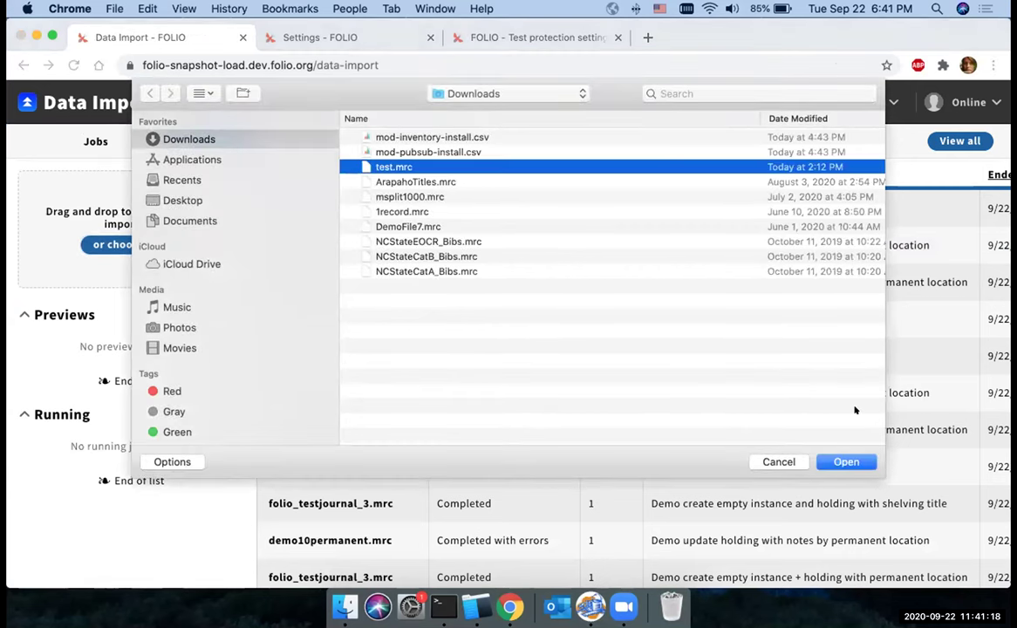
pyautogui.click(842, 461)
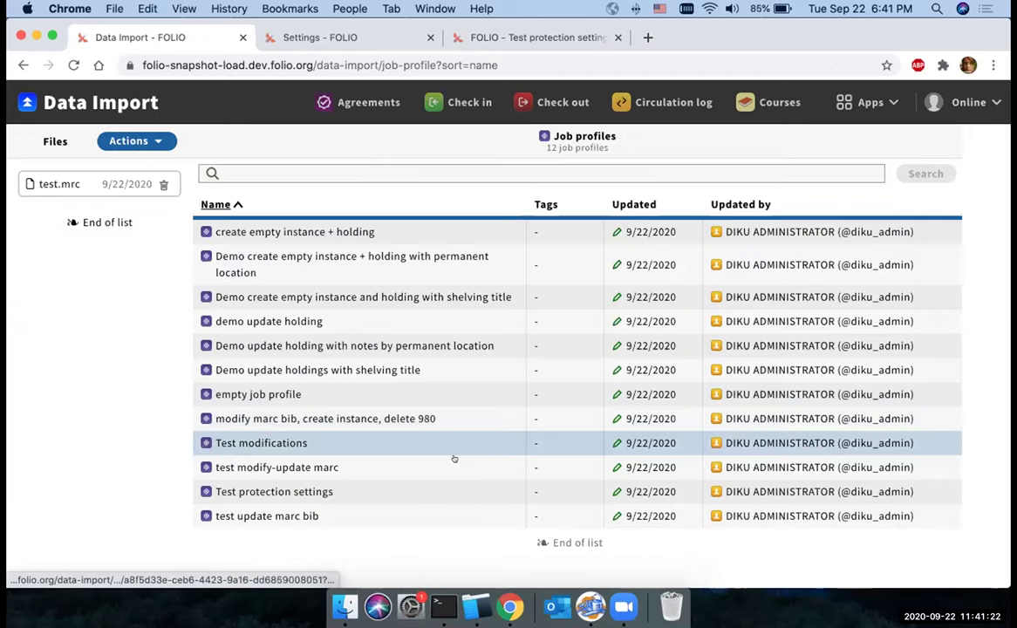
pyautogui.click(330, 492)
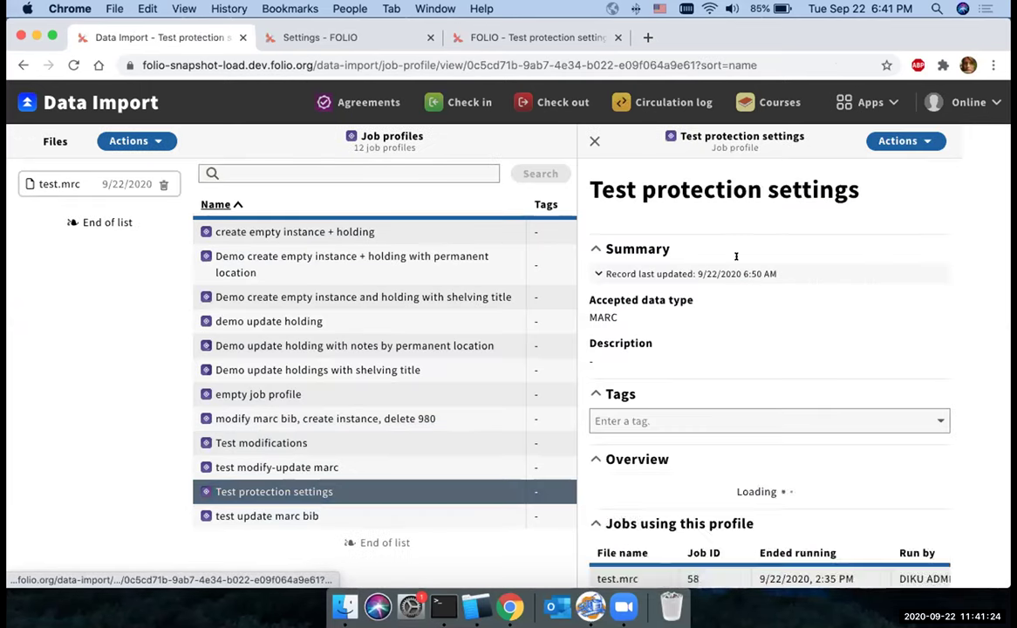
pyautogui.click(882, 142)
pyautogui.click(839, 166)
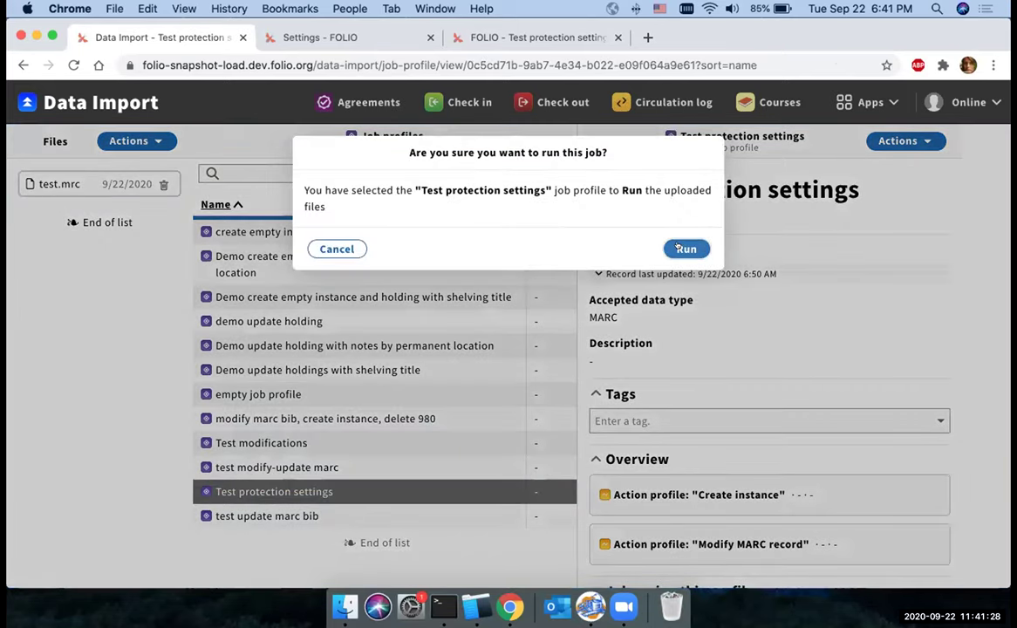
pyautogui.click(678, 249)
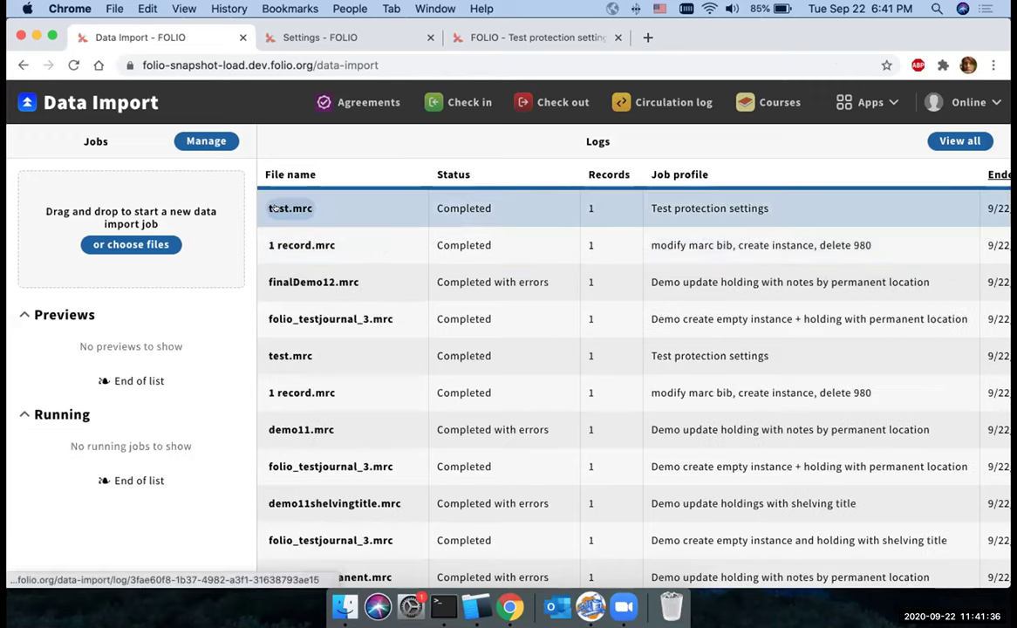
pyautogui.click(275, 207)
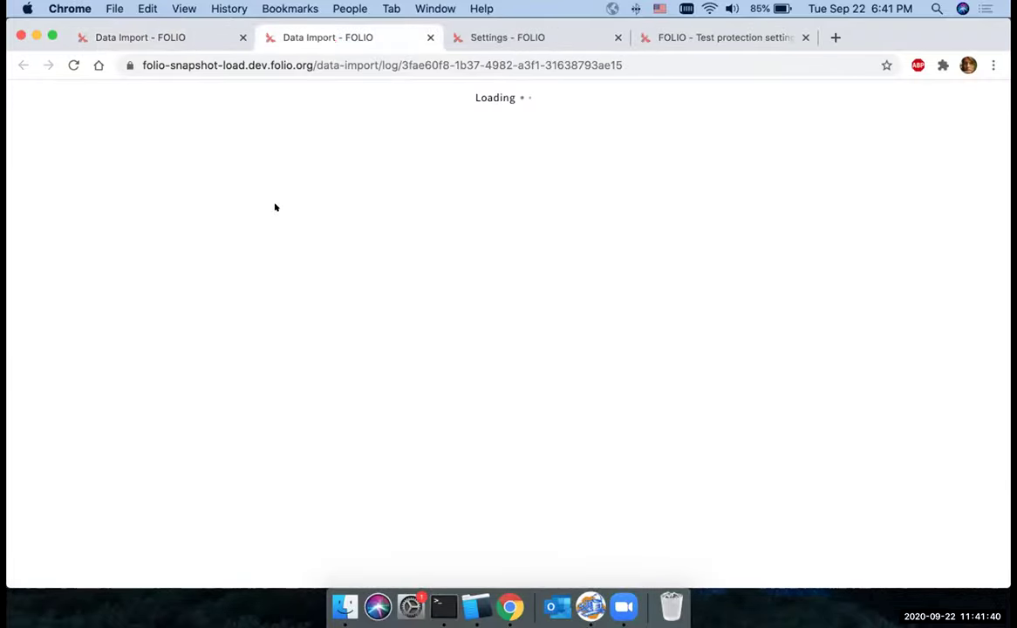
pyautogui.scroll(-2, 252, 373)
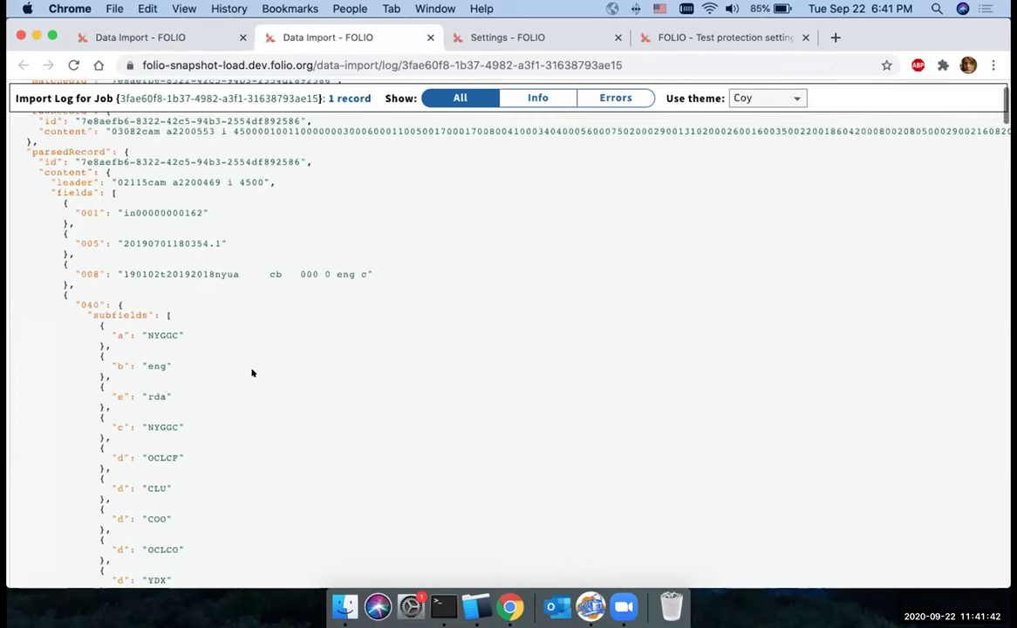
pyautogui.scroll(1, 244, 365)
pyautogui.scroll(-3, 165, 346)
pyautogui.scroll(3, 134, 346)
pyautogui.moveTo(120, 235); pyautogui.dragTo(197, 236)
pyautogui.press('super+c')
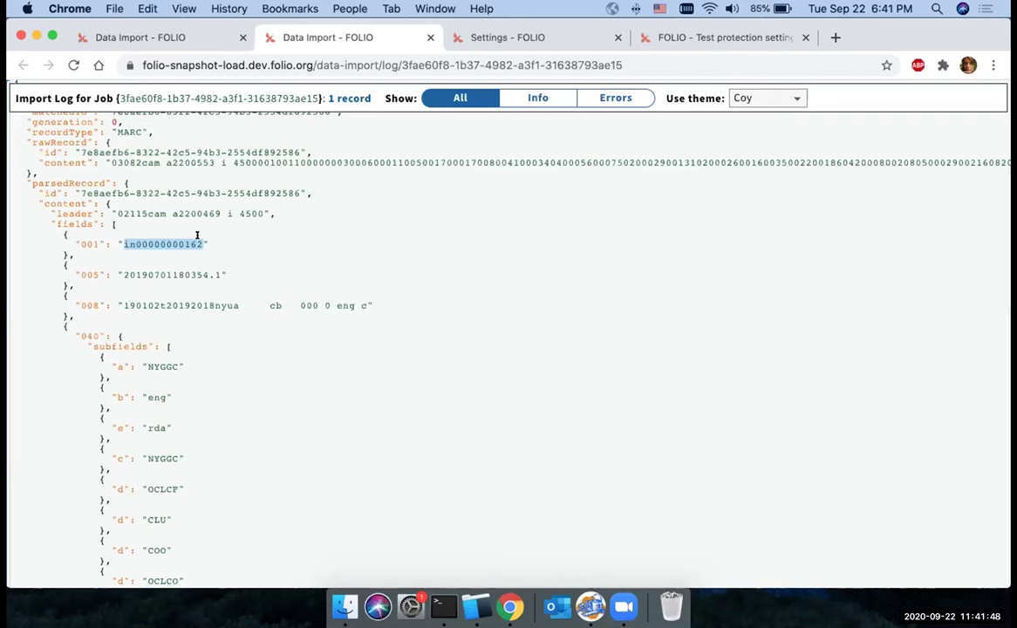
pyautogui.click(140, 36)
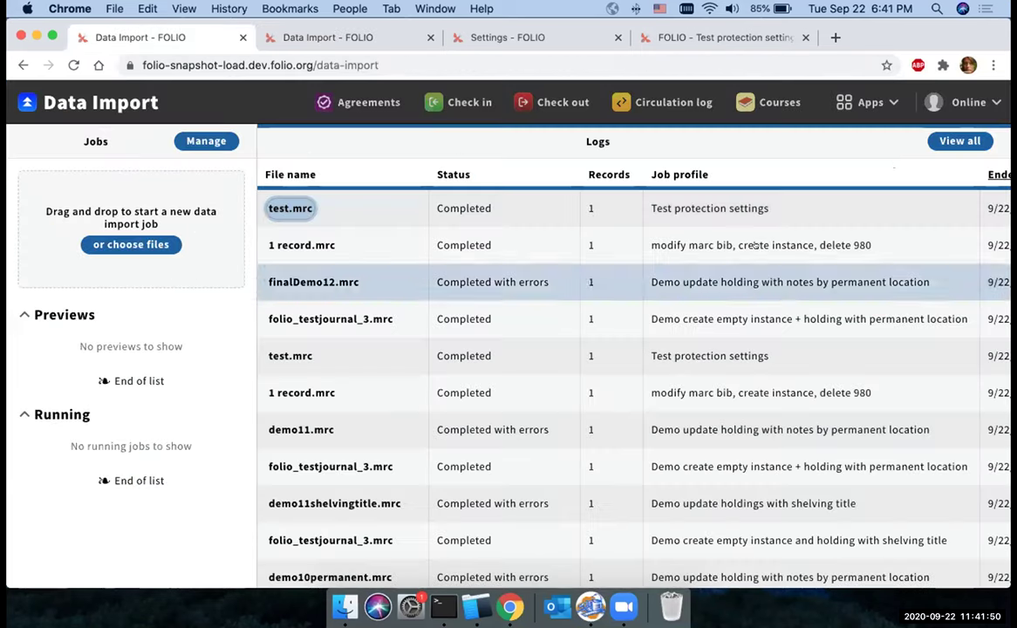
pyautogui.click(869, 103)
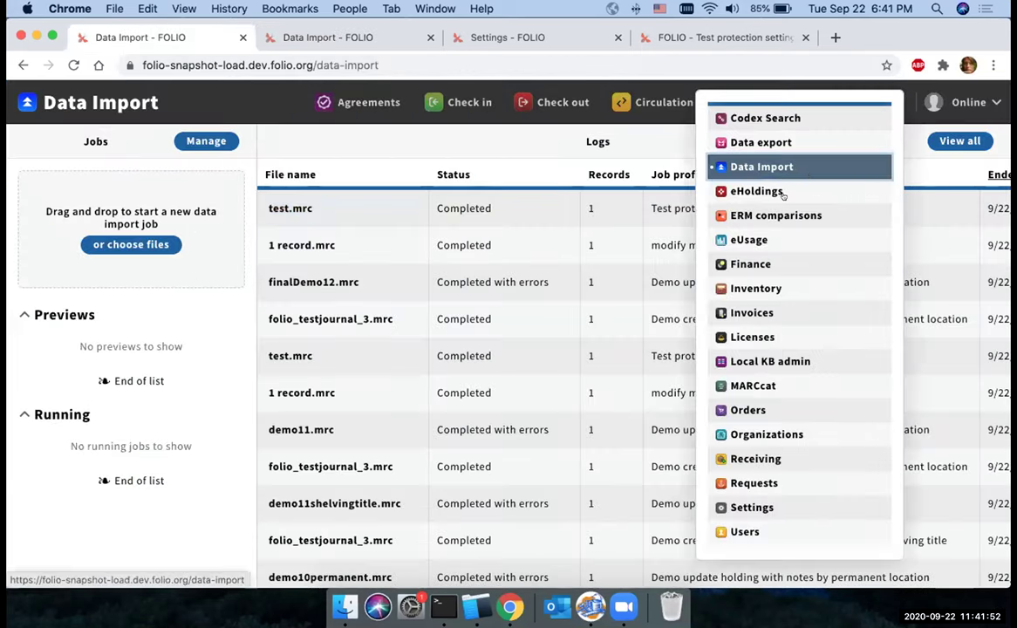
pyautogui.click(755, 287)
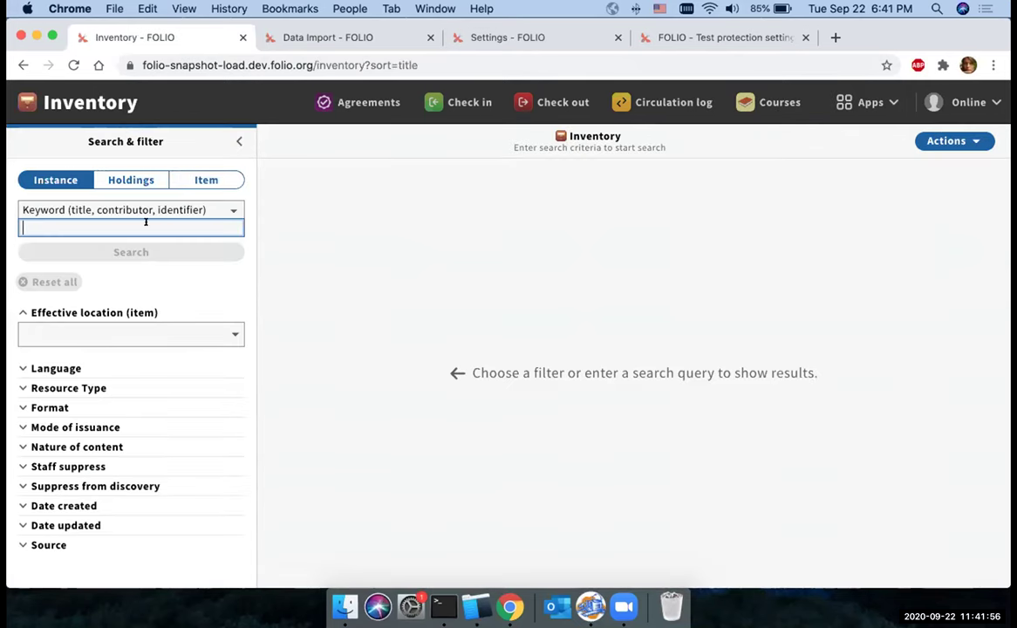
pyautogui.press('super+v')
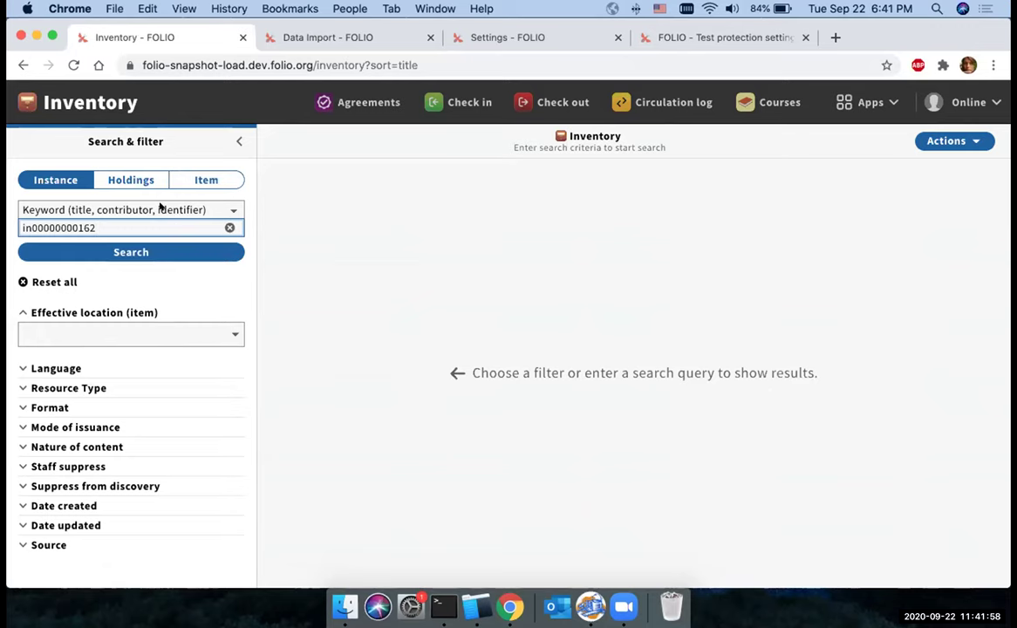
pyautogui.click(160, 206)
pyautogui.press('Escape')
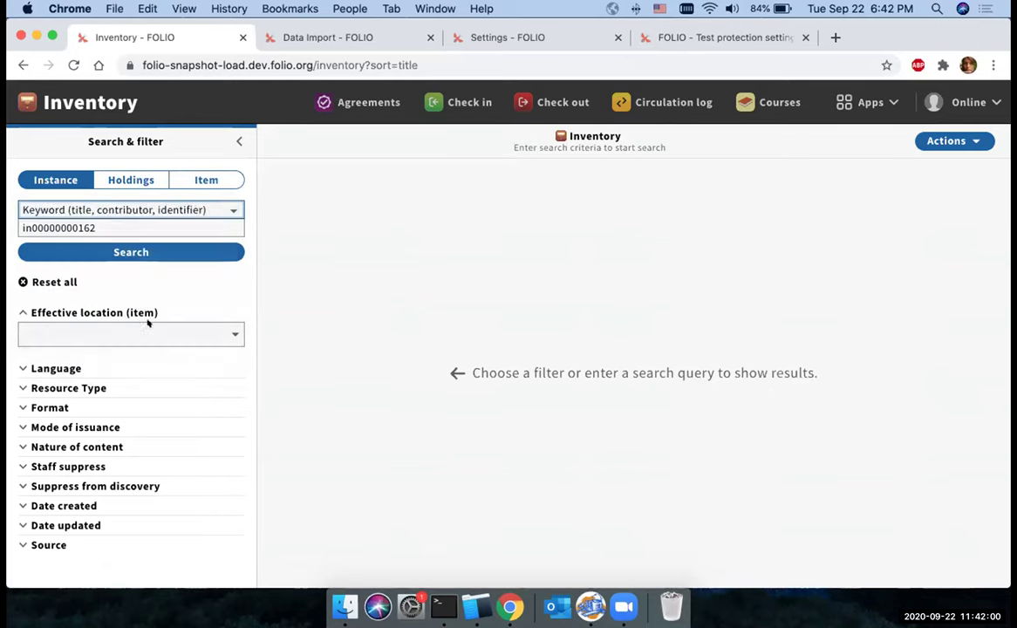
pyautogui.click(154, 252)
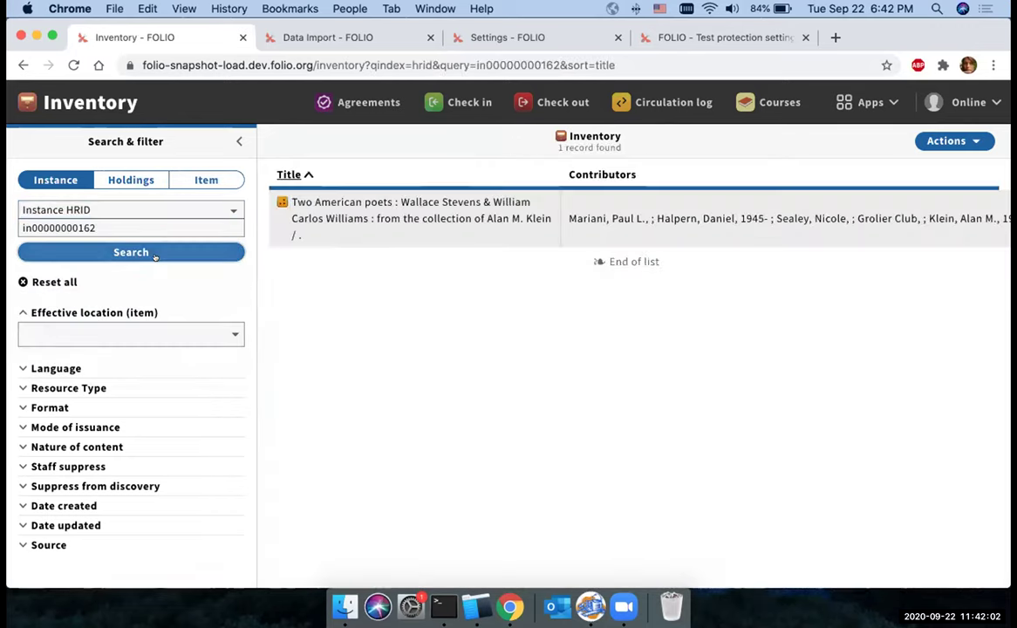
# Open the Two American poets instance and view its MARC source
pyautogui.click(382, 204)
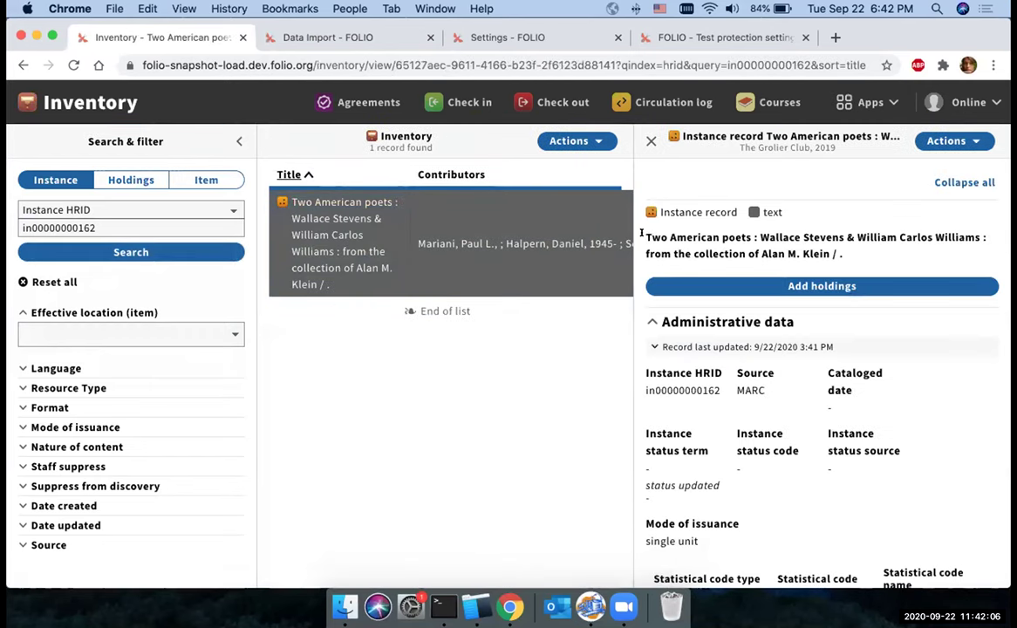
pyautogui.moveTo(644, 237); pyautogui.dragTo(751, 235)
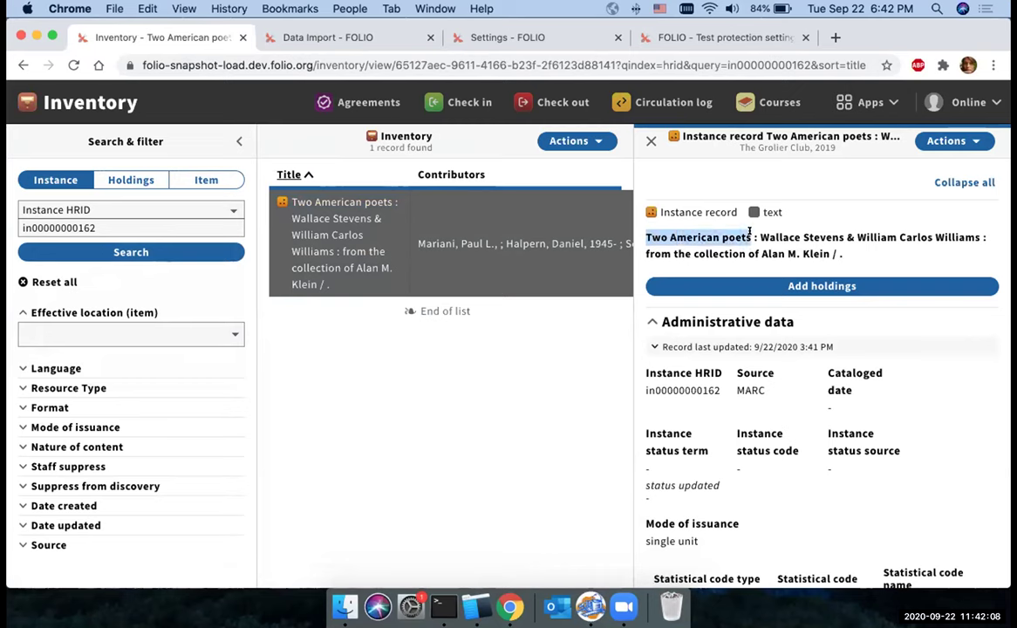
pyautogui.click(959, 140)
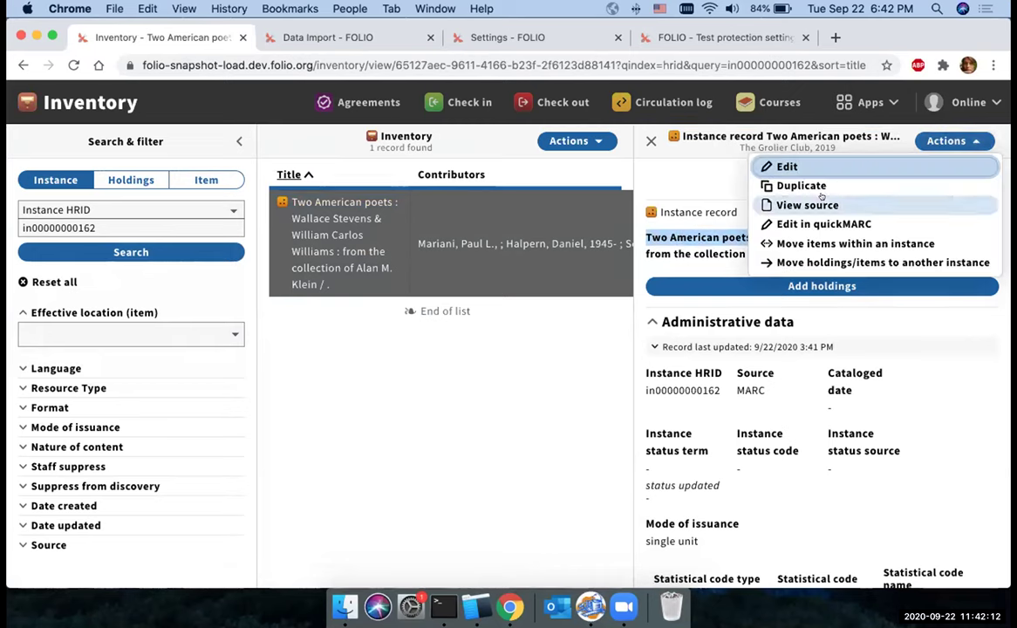
pyautogui.click(822, 203)
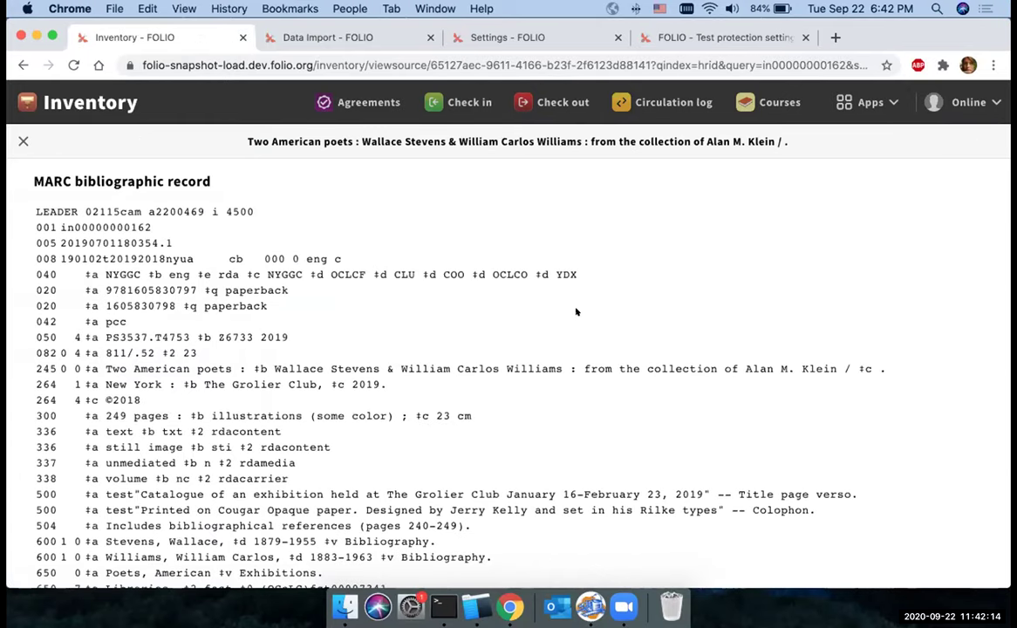
# Try tiling the browser to the left half of the screen, then cancel
pyautogui.scroll(-2, 575, 314)
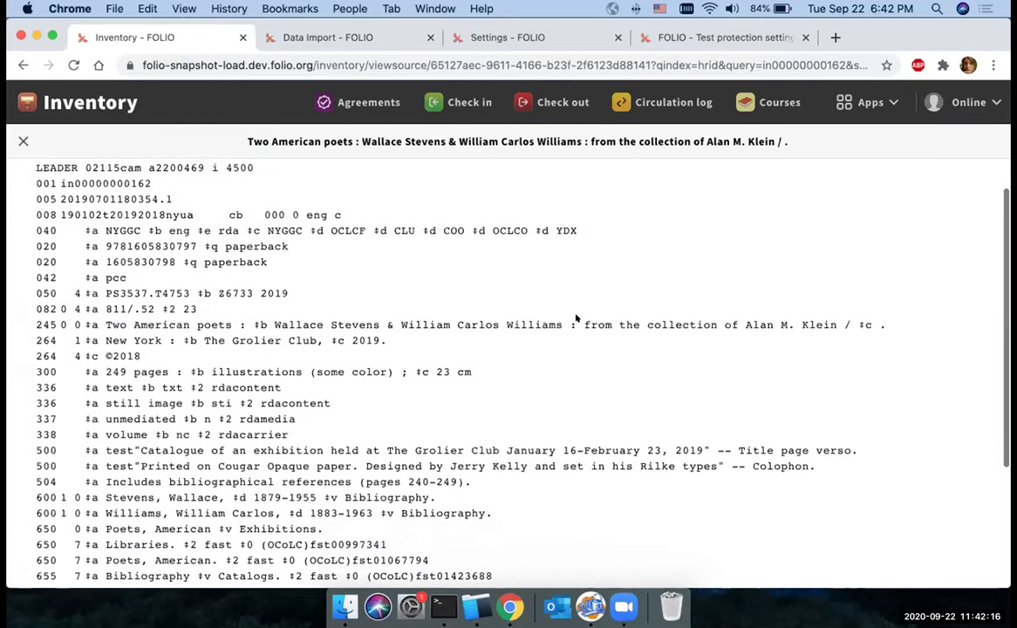
pyautogui.scroll(1, 531, 261)
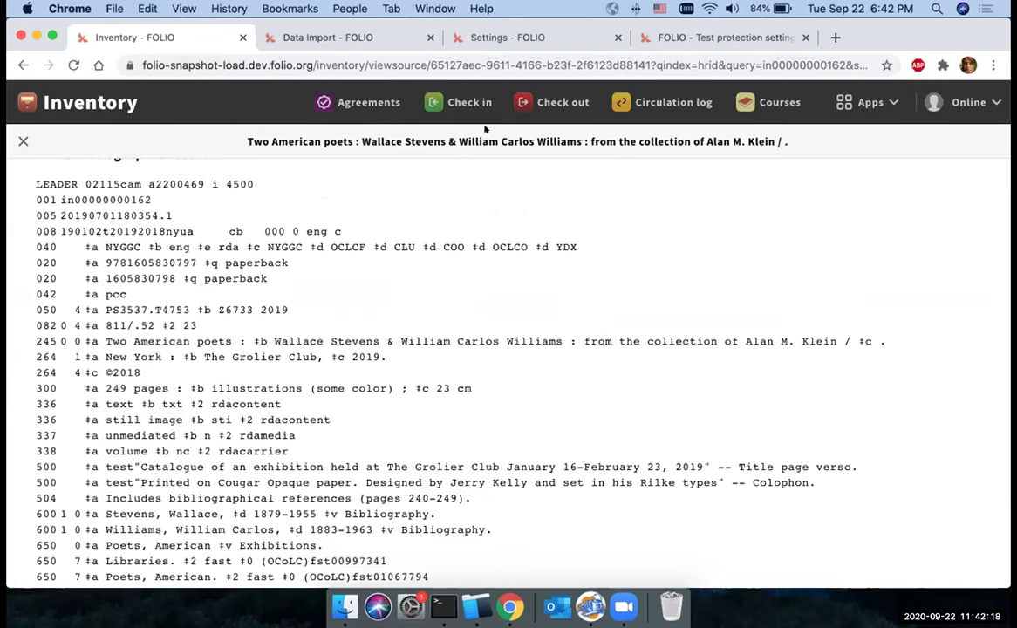
pyautogui.click(439, 9)
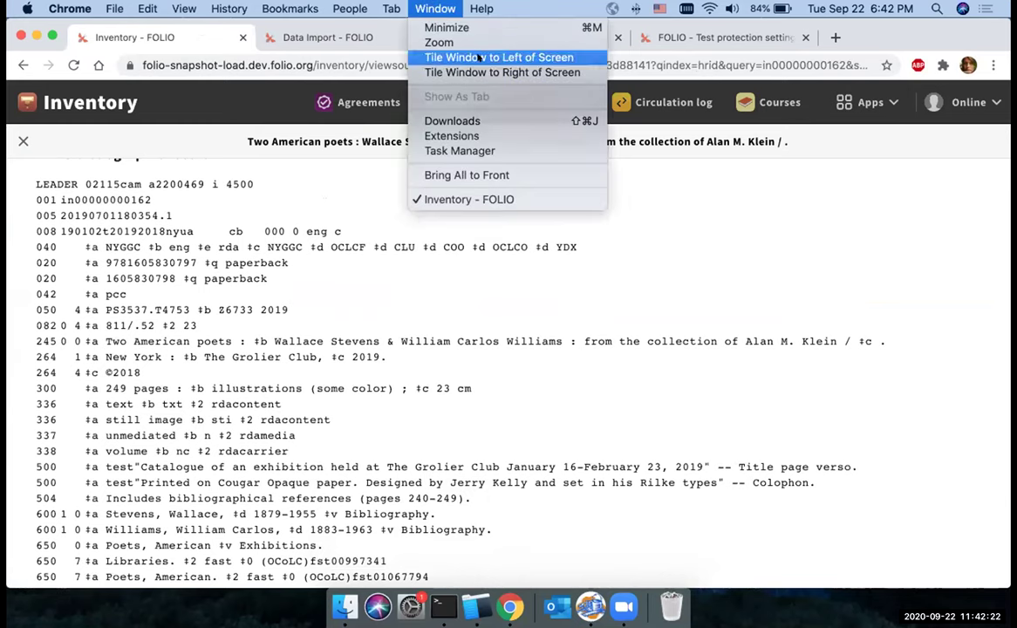
pyautogui.click(478, 58)
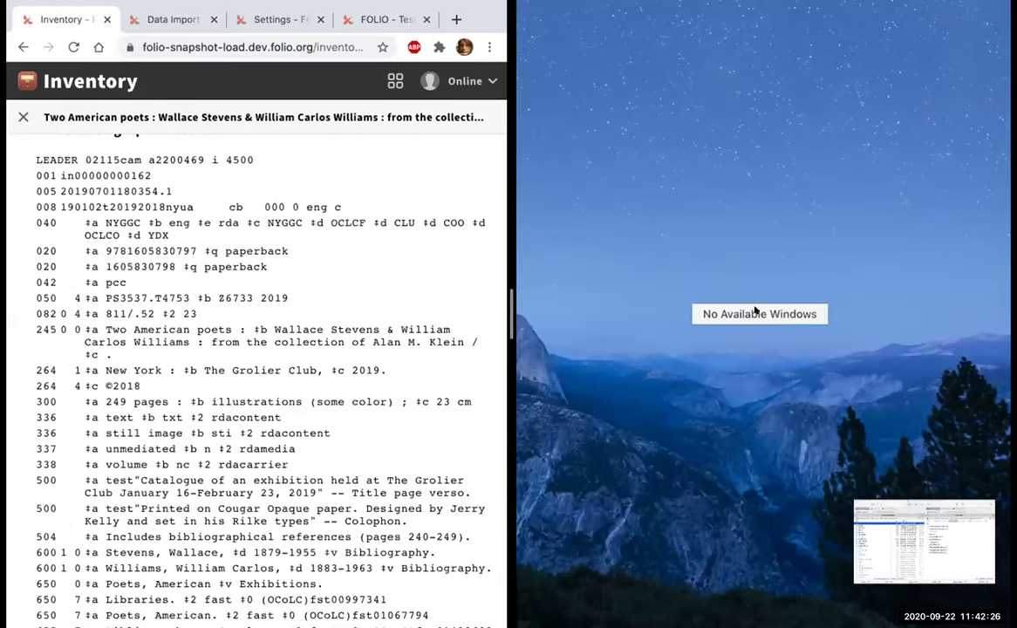
pyautogui.press('Escape')
# Take MarcEdit's editor out of full screen and close its launcher window
pyautogui.click(586, 603)
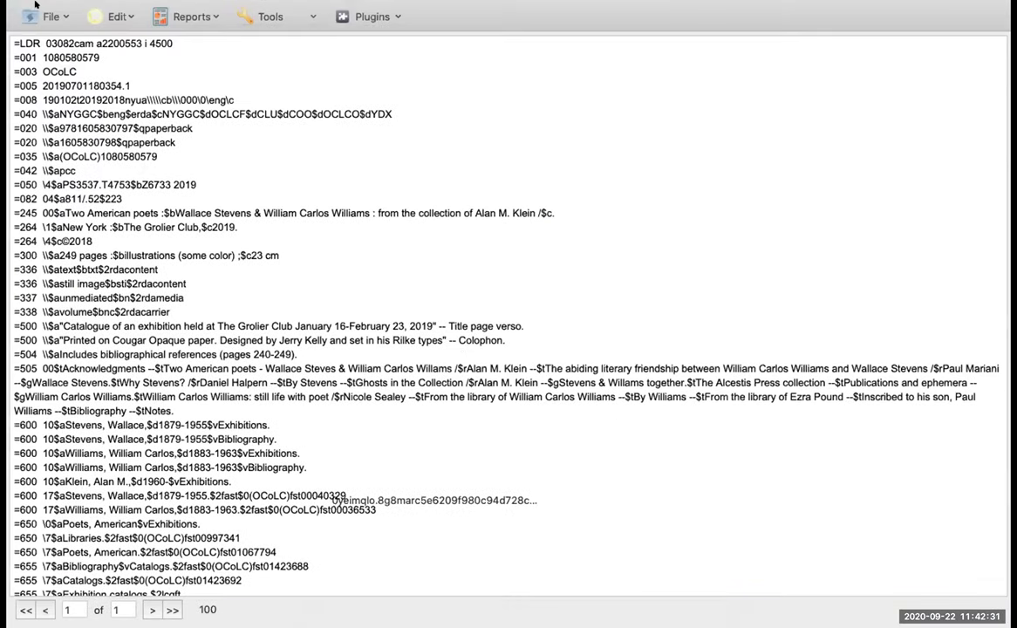
pyautogui.moveTo(35, 6)
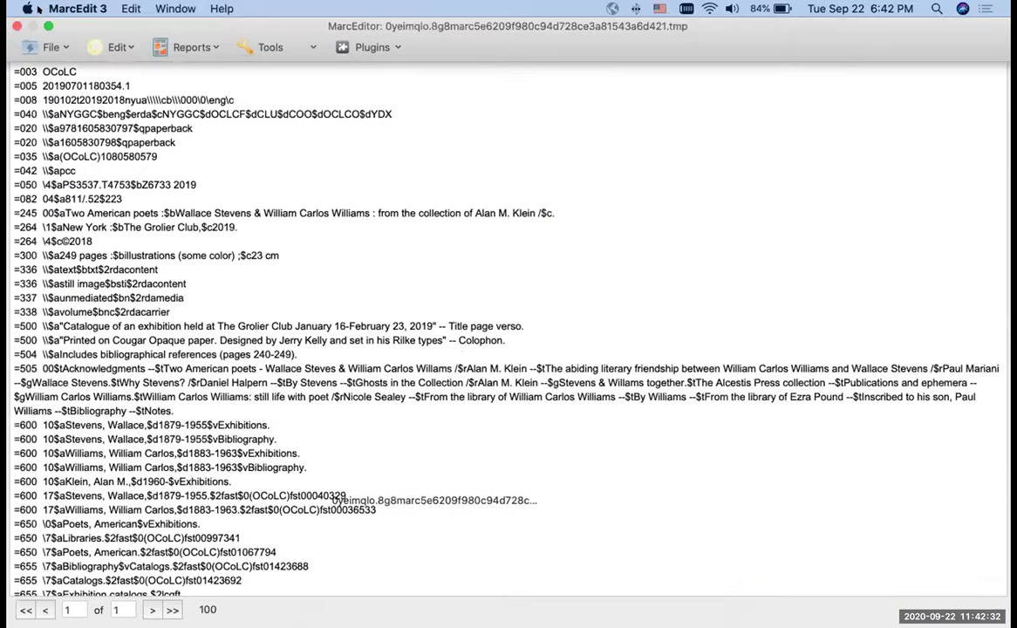
pyautogui.click(48, 25)
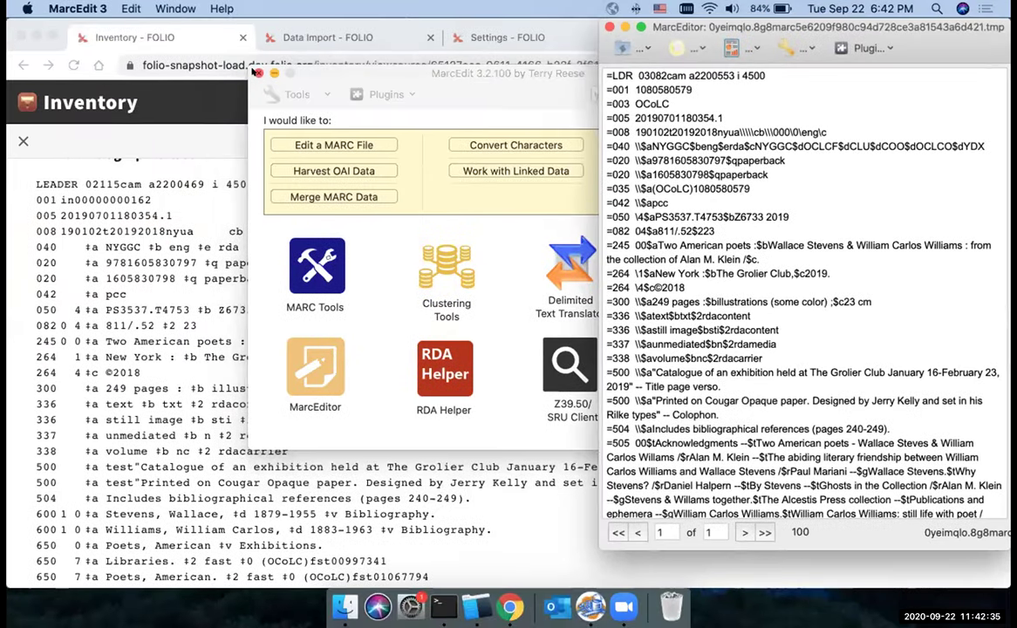
pyautogui.click(256, 72)
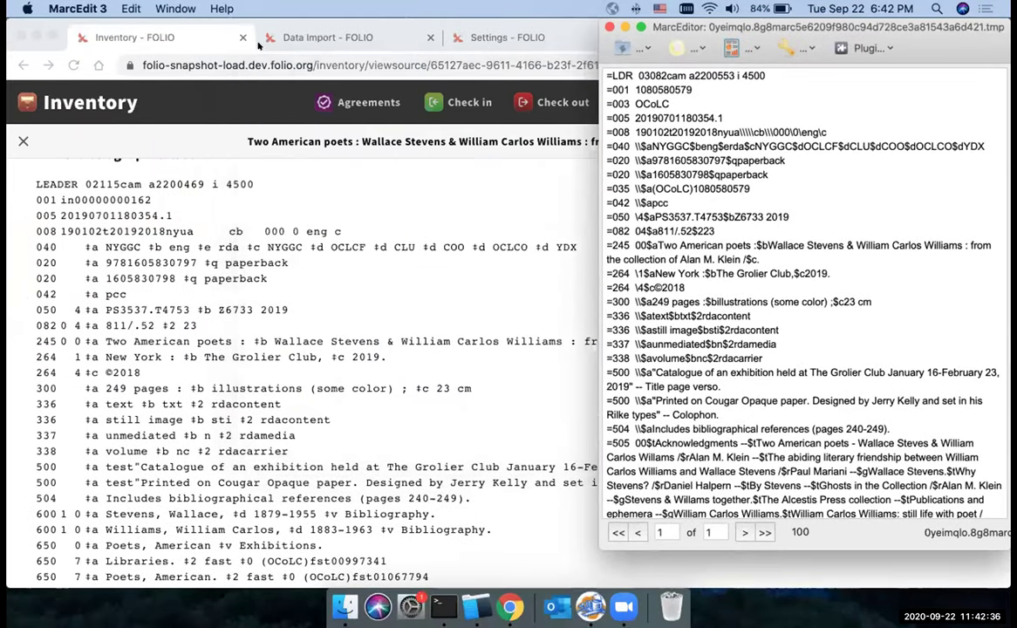
# Tile the FOLIO browser on the left and MarcEdit's record on the right
pyautogui.click(226, 198)
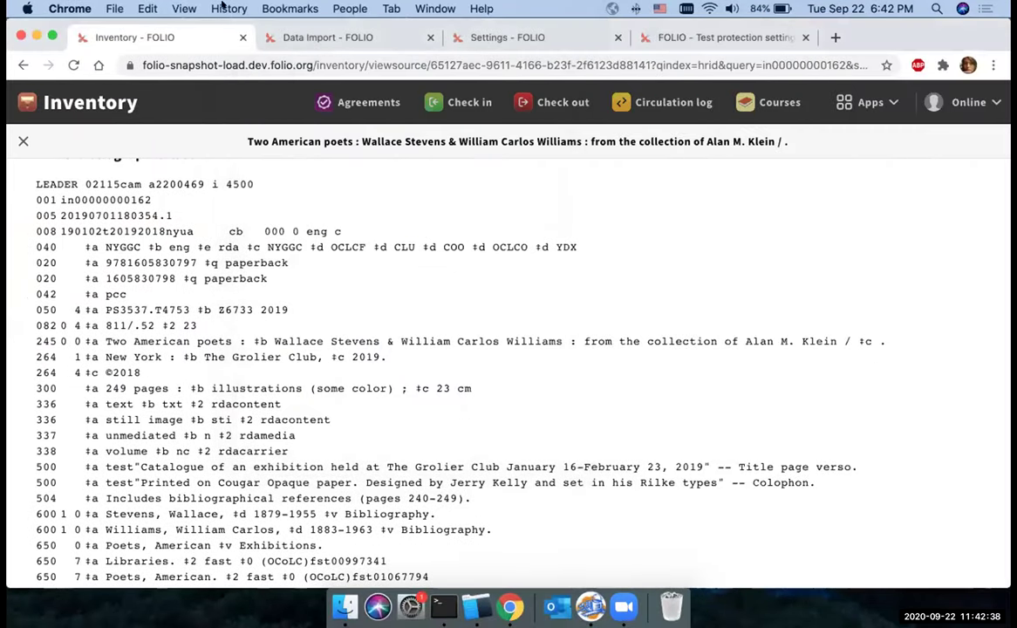
pyautogui.click(435, 9)
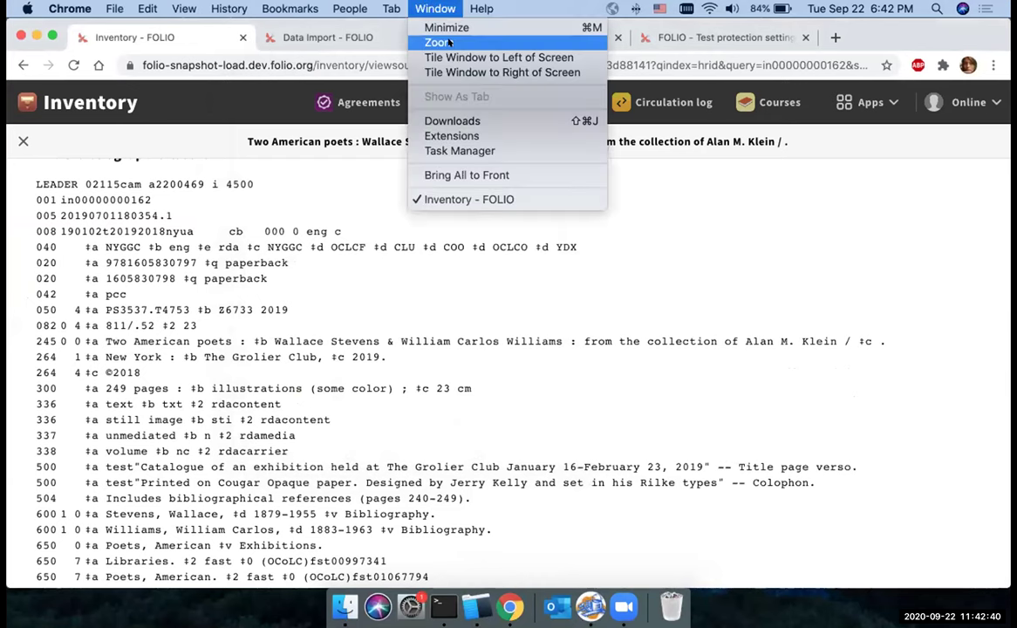
pyautogui.click(492, 57)
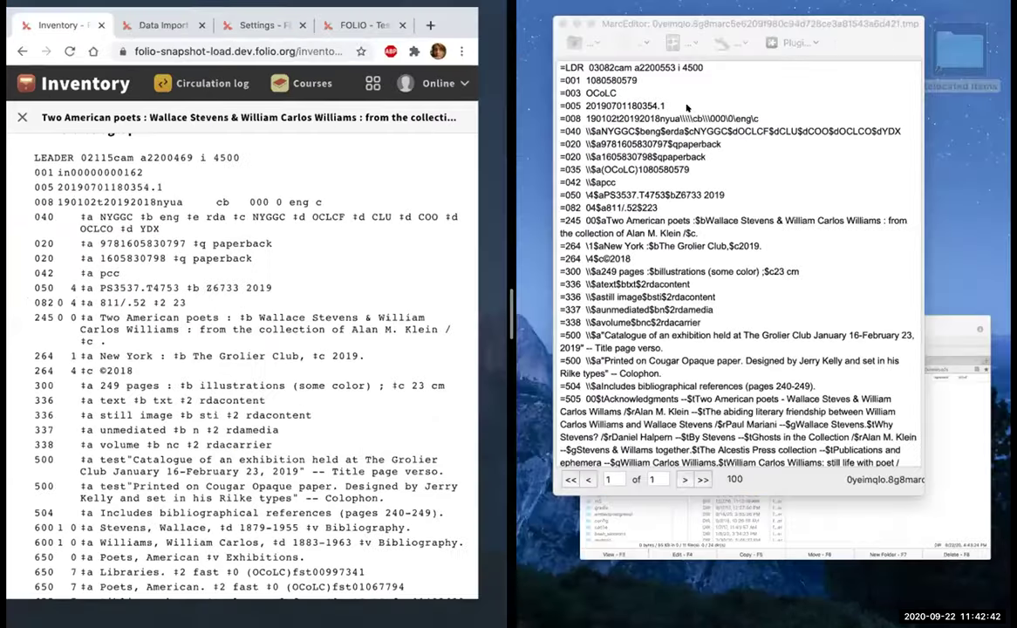
pyautogui.click(637, 135)
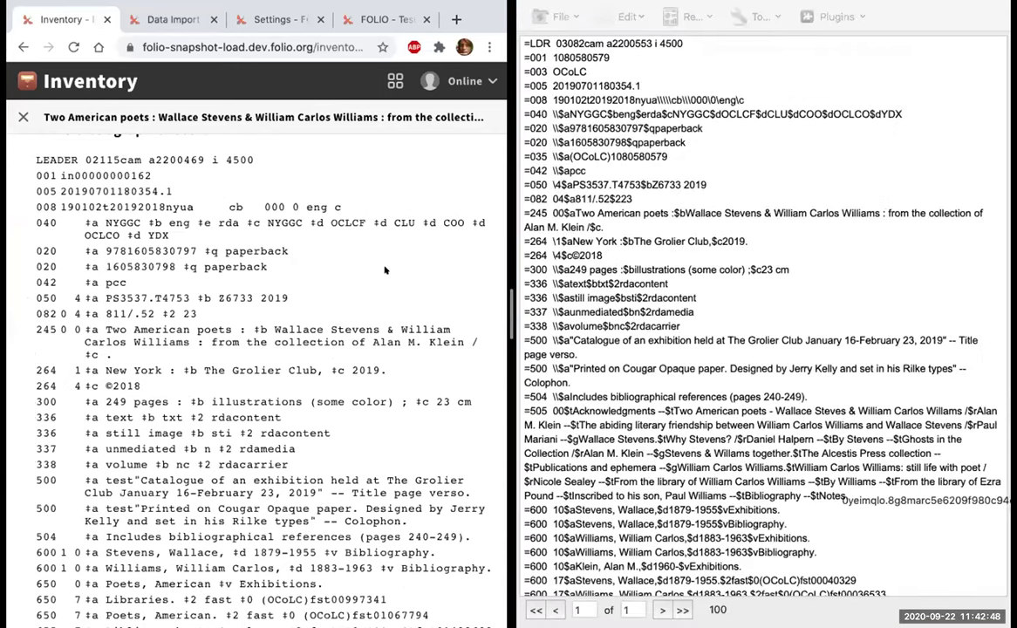
pyautogui.scroll(-1, 384, 271)
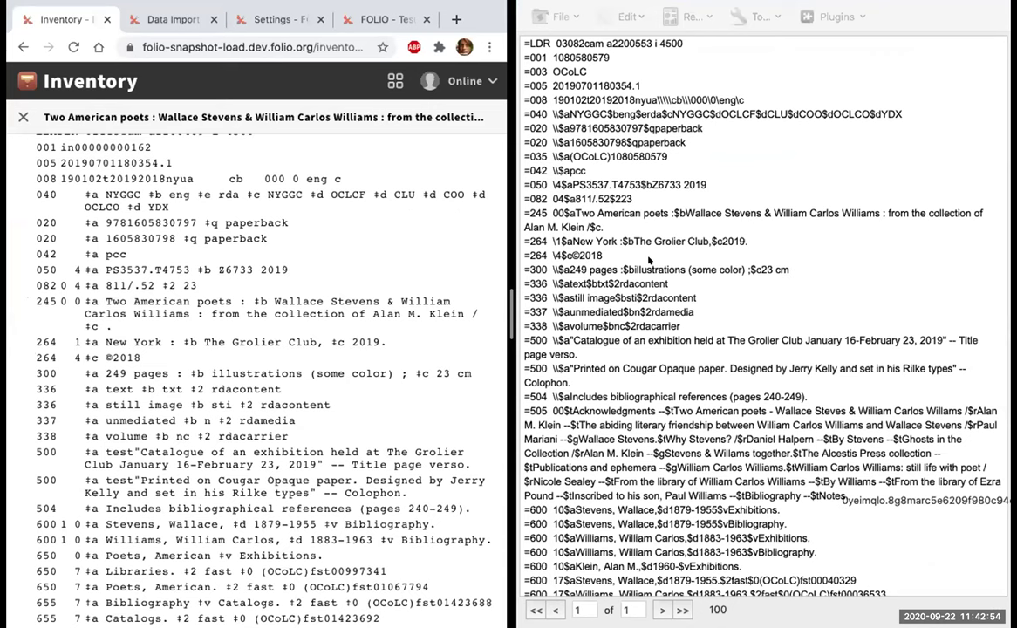
pyautogui.scroll(2, 196, 272)
pyautogui.scroll(-2, 197, 272)
pyautogui.scroll(-1, 197, 272)
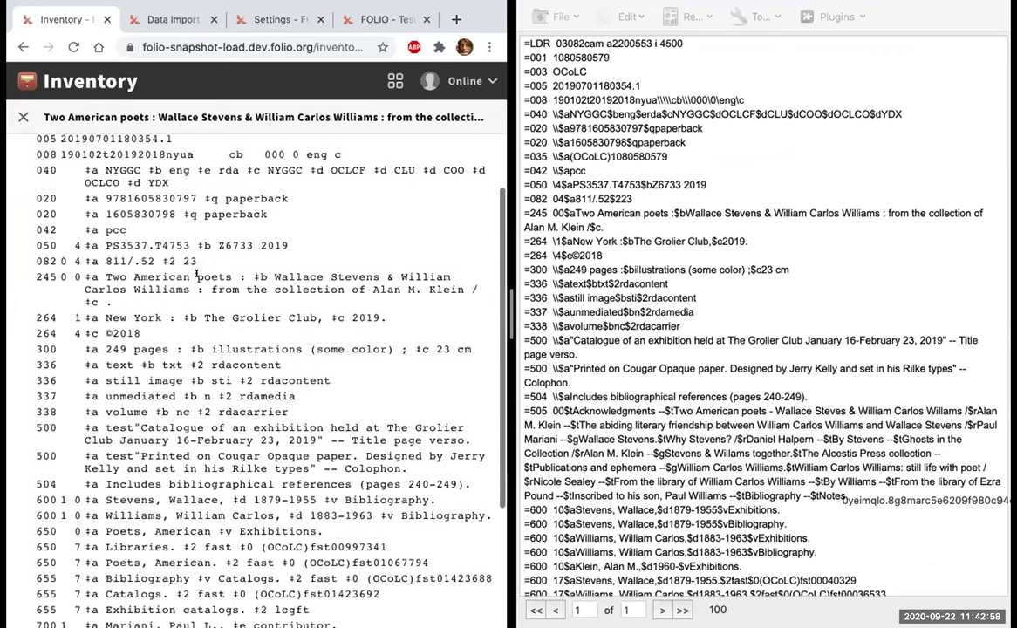
pyautogui.scroll(2, 195, 275)
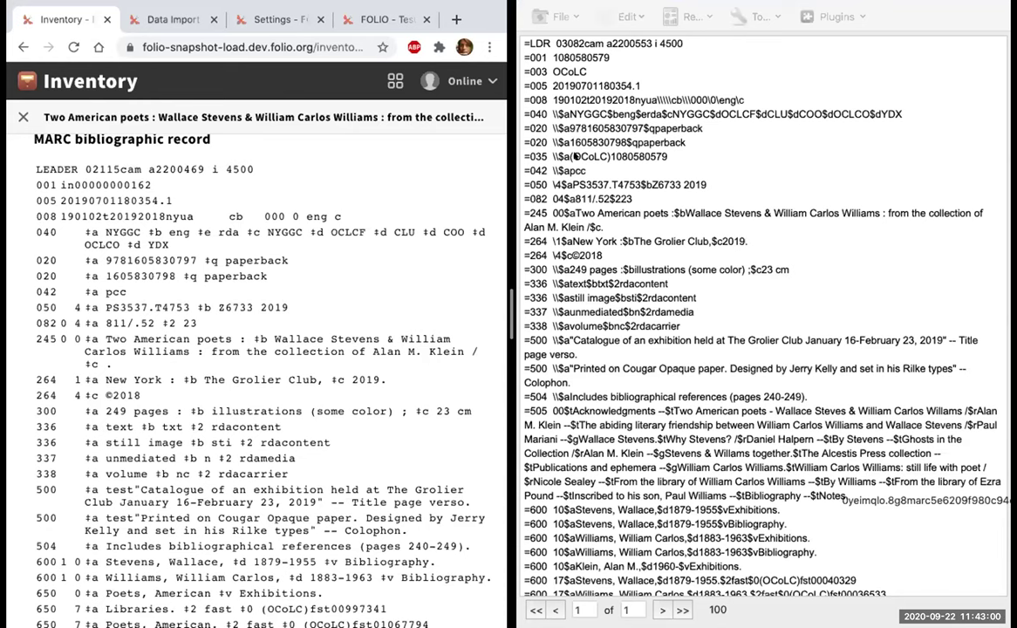
pyautogui.click(575, 157)
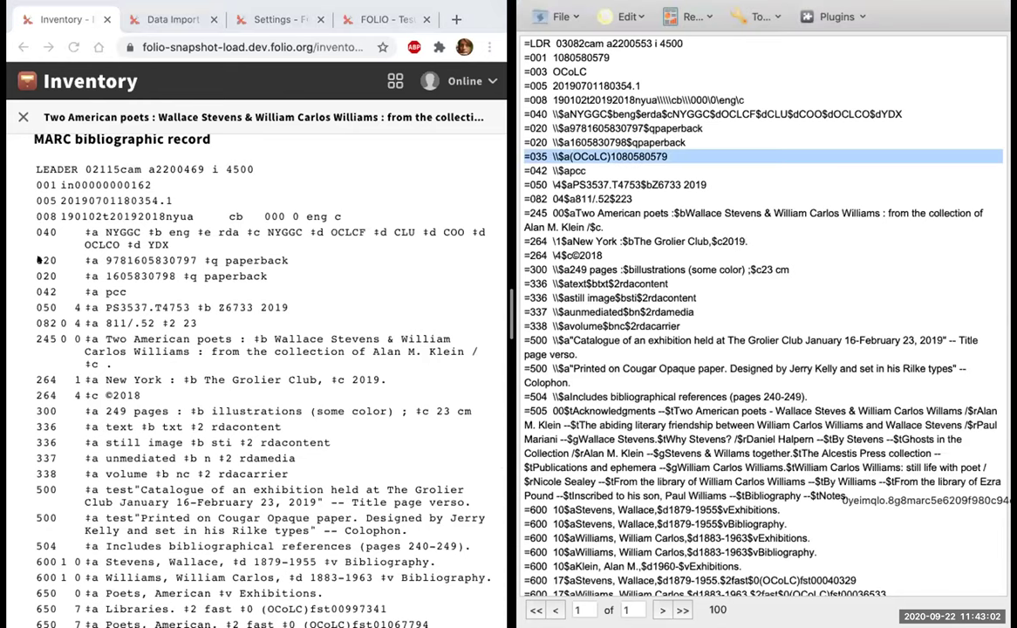
pyautogui.scroll(-1, 98, 285)
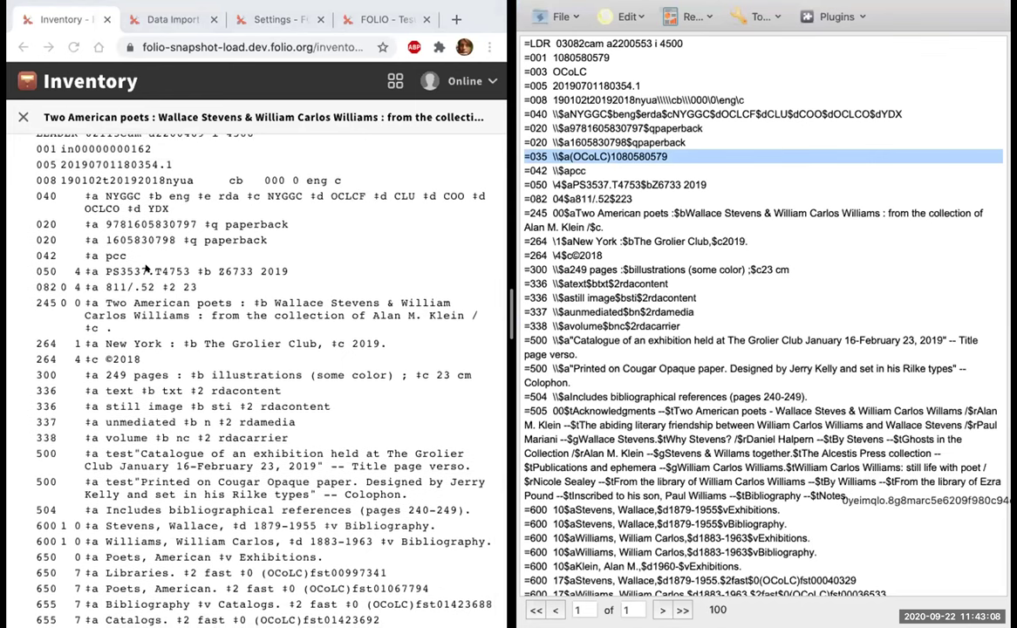
pyautogui.scroll(-1, 147, 270)
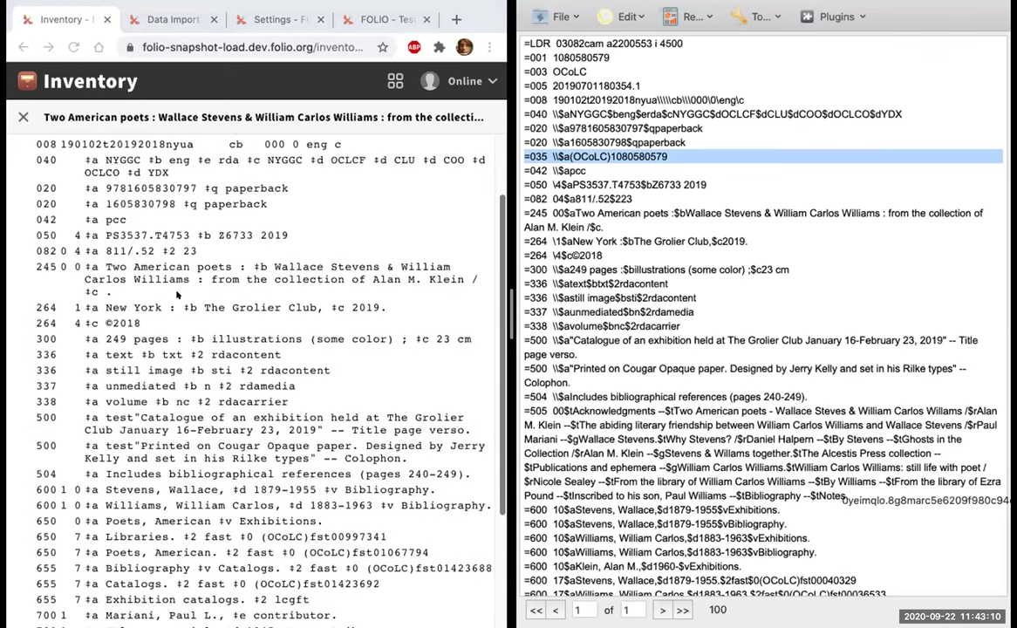
pyautogui.tripleClick(126, 266)
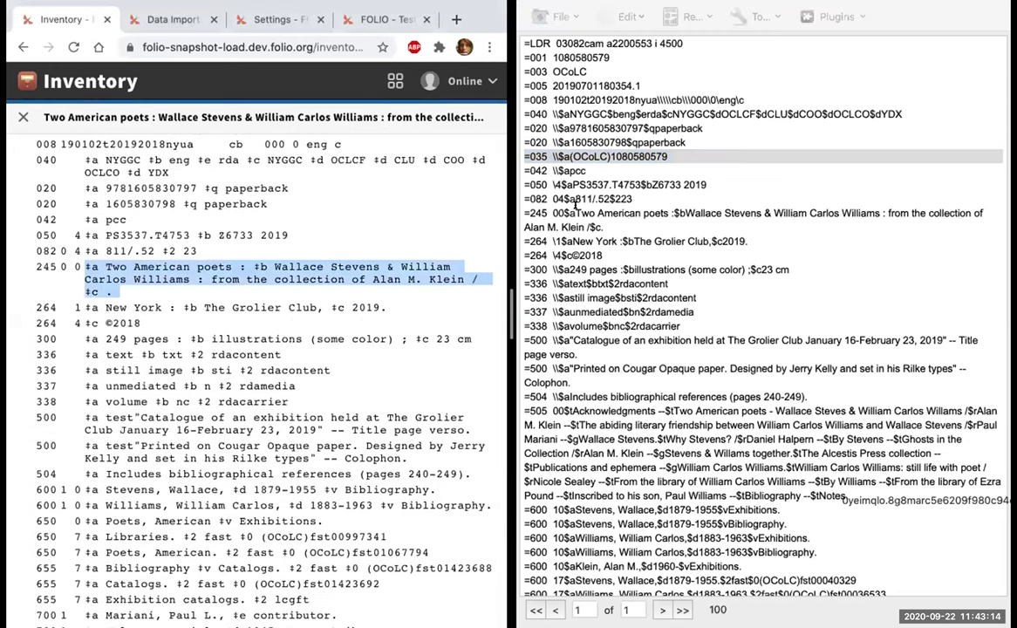
pyautogui.click(574, 209)
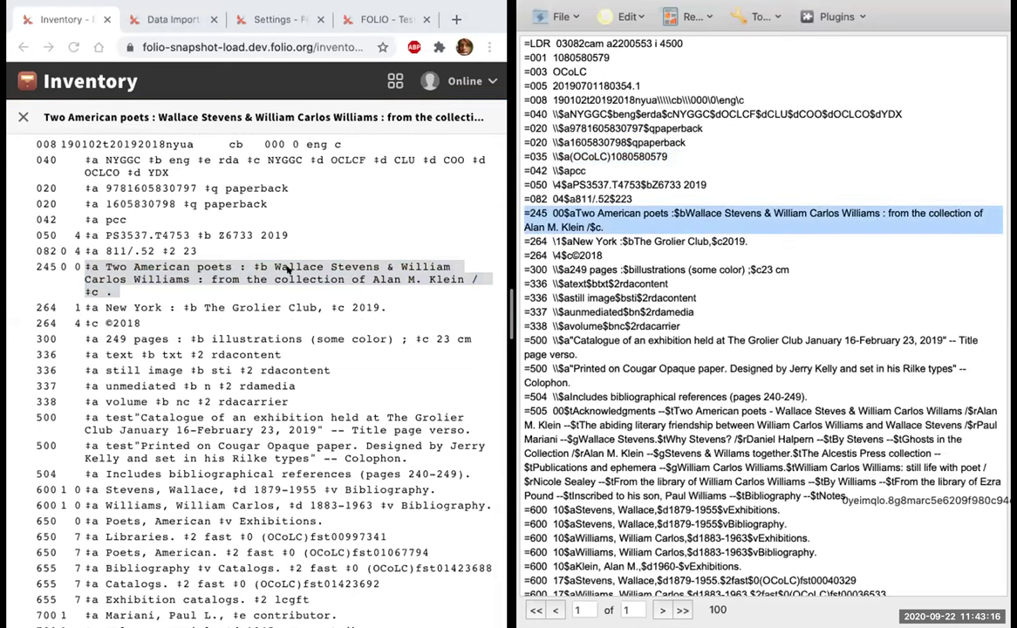
pyautogui.scroll(-3, 288, 269)
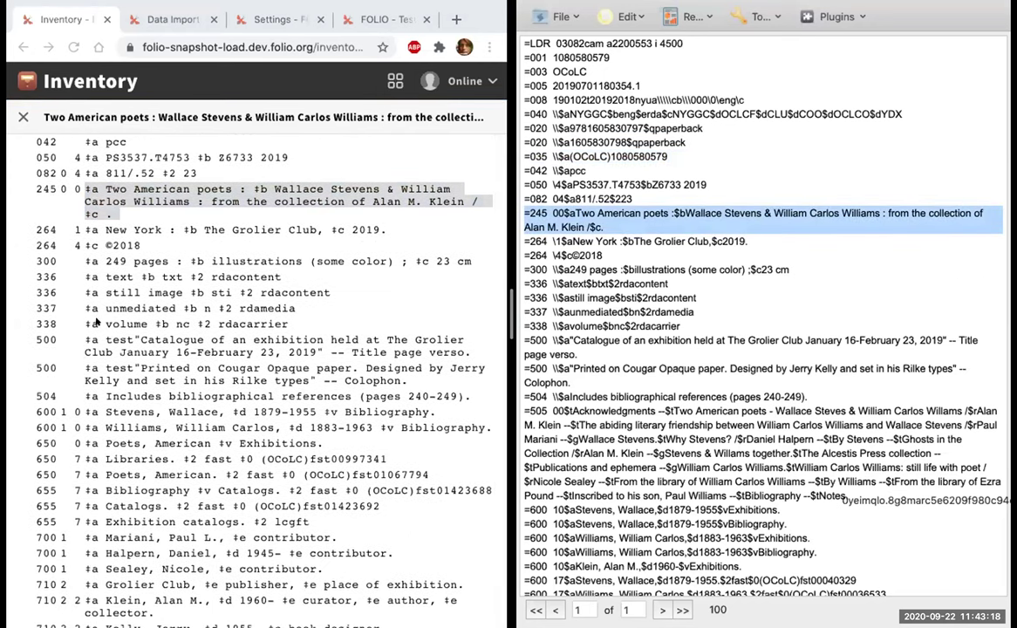
pyautogui.tripleClick(94, 323)
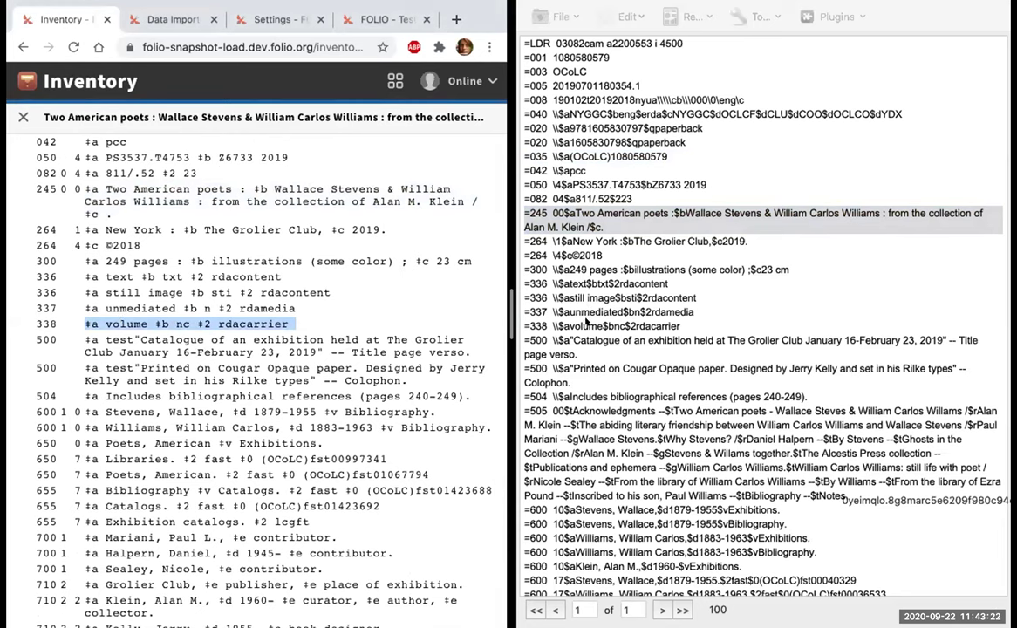
pyautogui.click(585, 325)
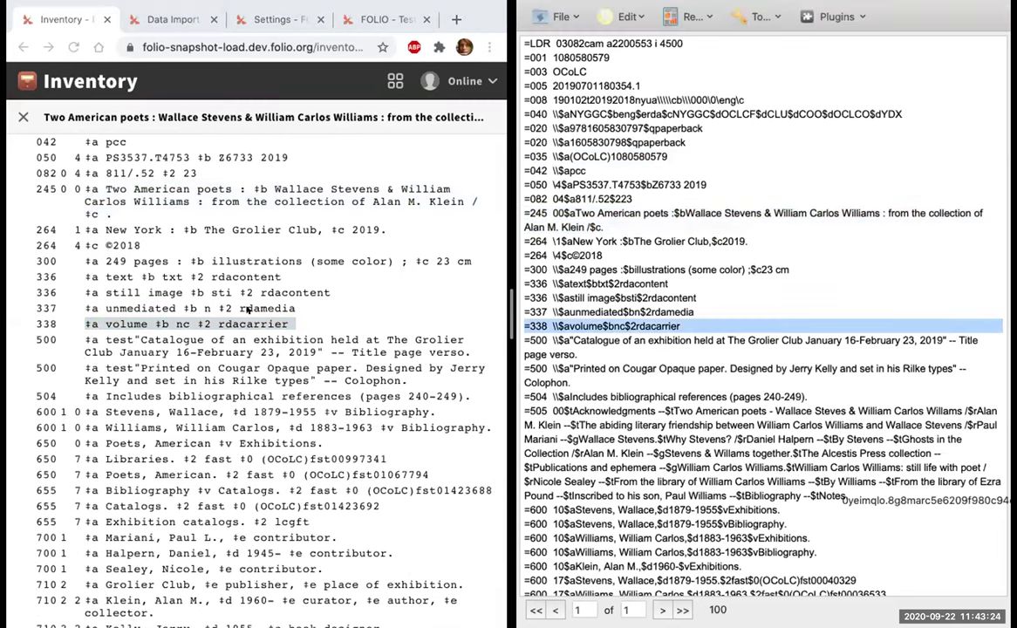
pyautogui.scroll(-1, 246, 310)
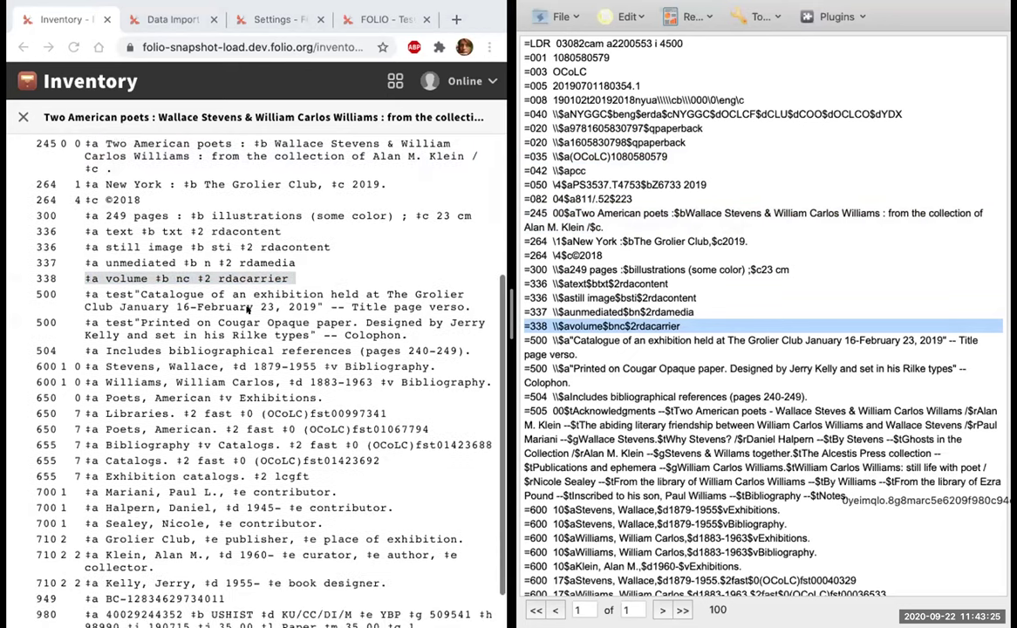
pyautogui.click(86, 294)
pyautogui.moveTo(84, 295); pyautogui.dragTo(123, 307)
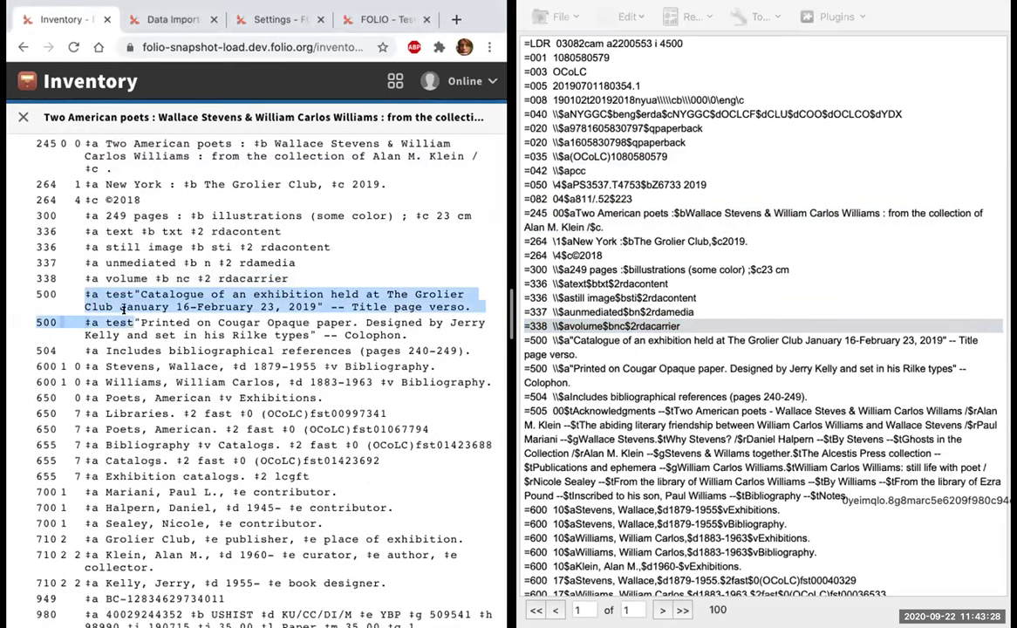
pyautogui.tripleClick(122, 294)
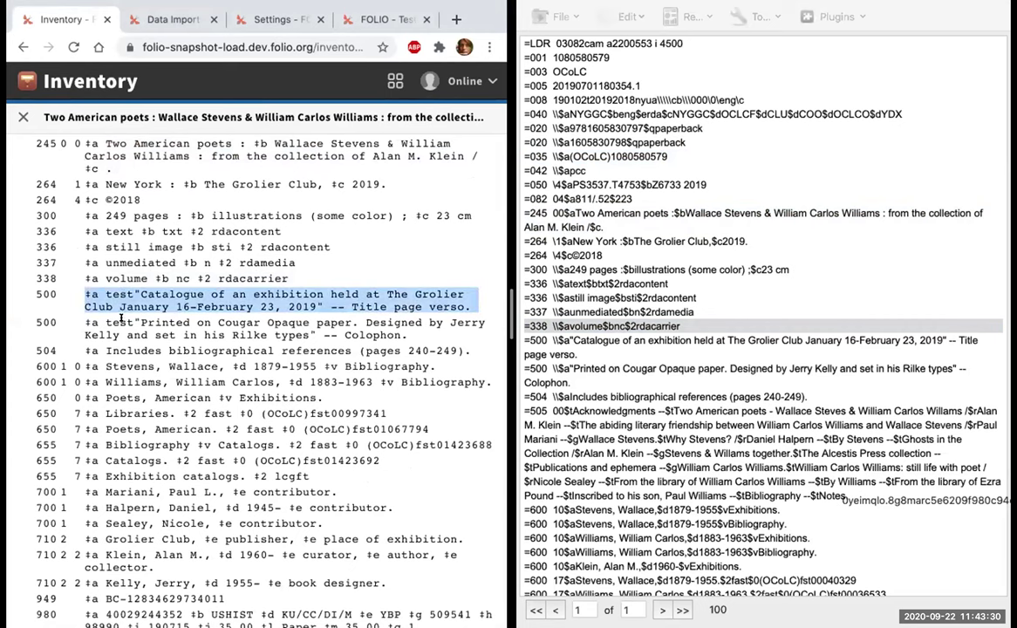
pyautogui.doubleClick(121, 321)
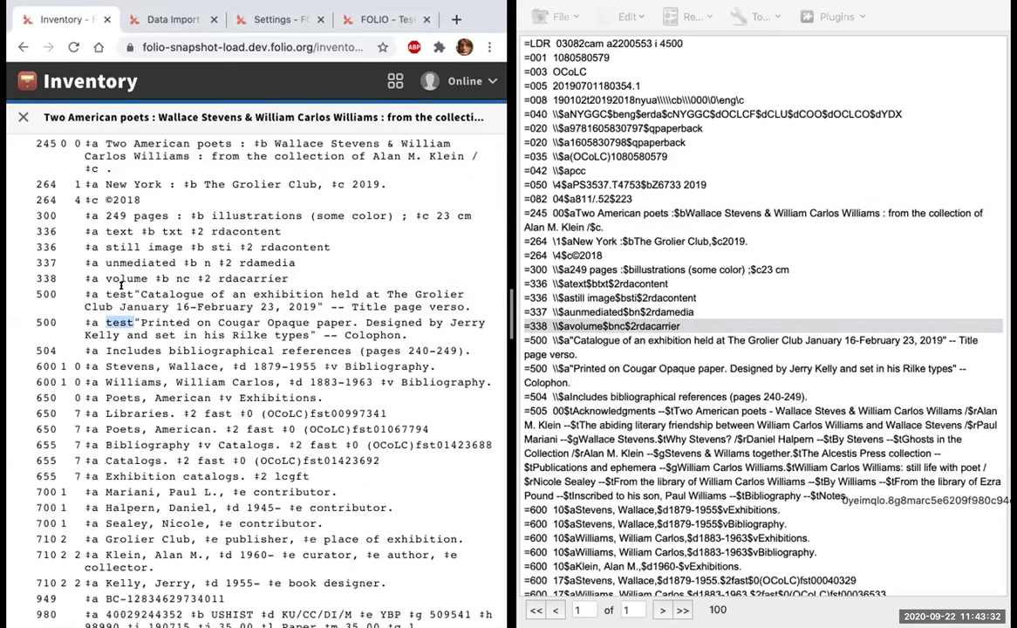
pyautogui.doubleClick(122, 288)
pyautogui.click(595, 342)
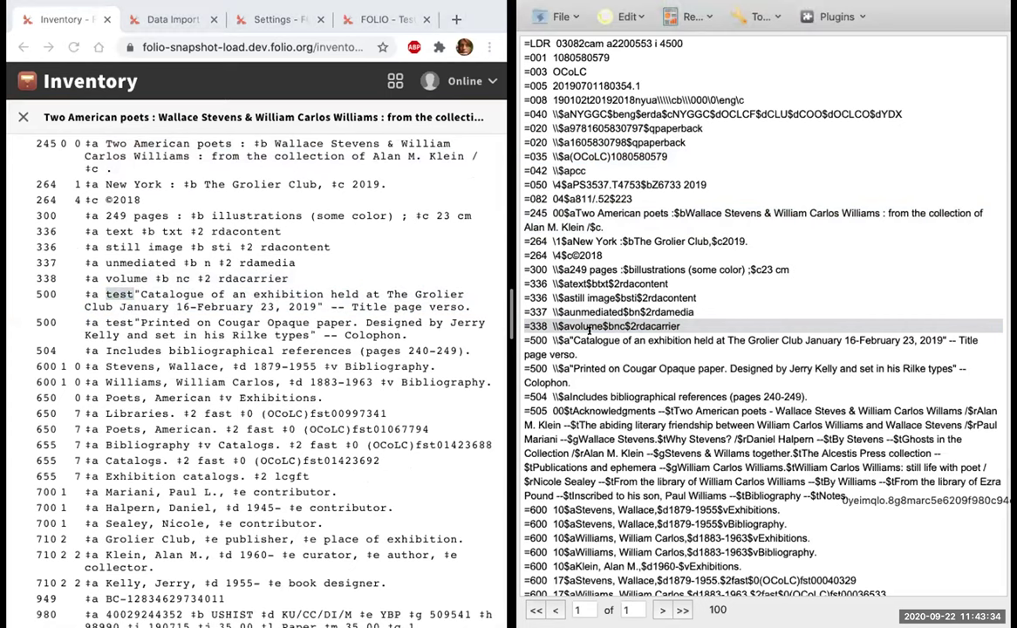
pyautogui.scroll(-1, 266, 349)
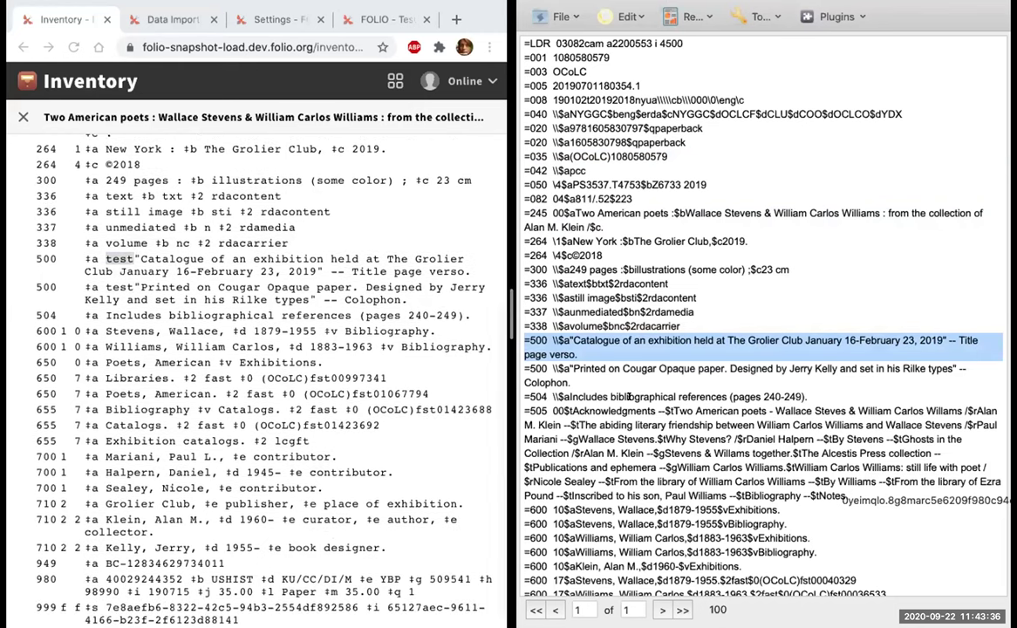
pyautogui.doubleClick(624, 410)
pyautogui.tripleClick(625, 410)
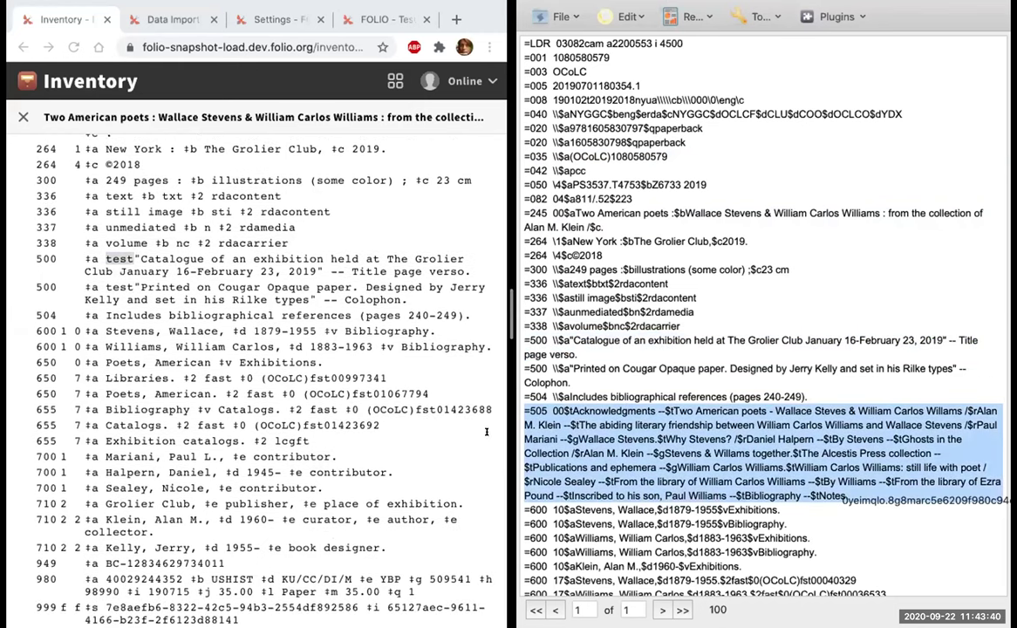
pyautogui.scroll(-4, 614, 436)
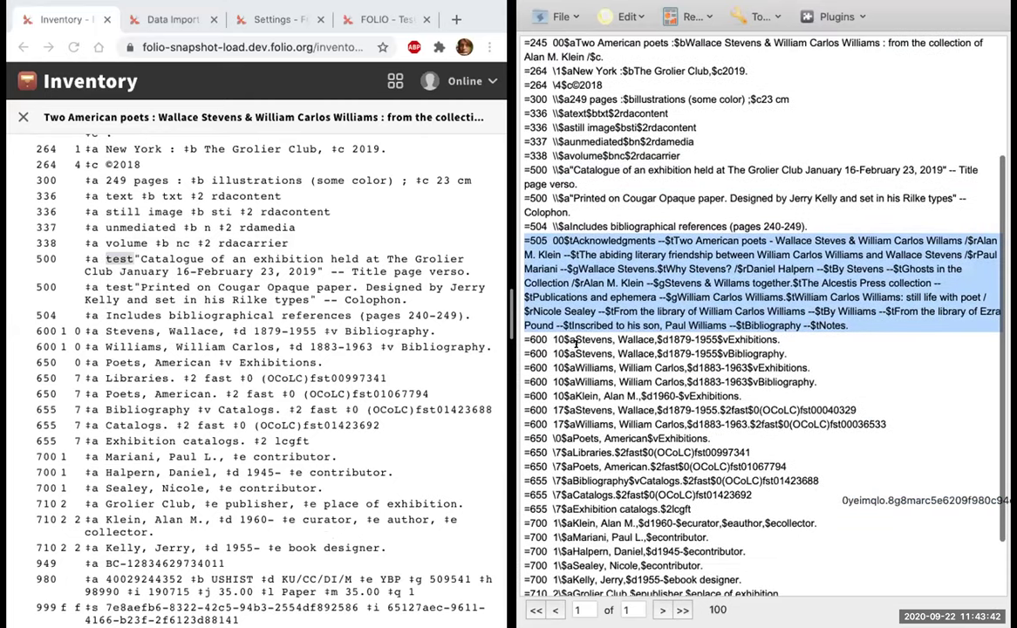
pyautogui.moveTo(526, 339); pyautogui.dragTo(787, 423)
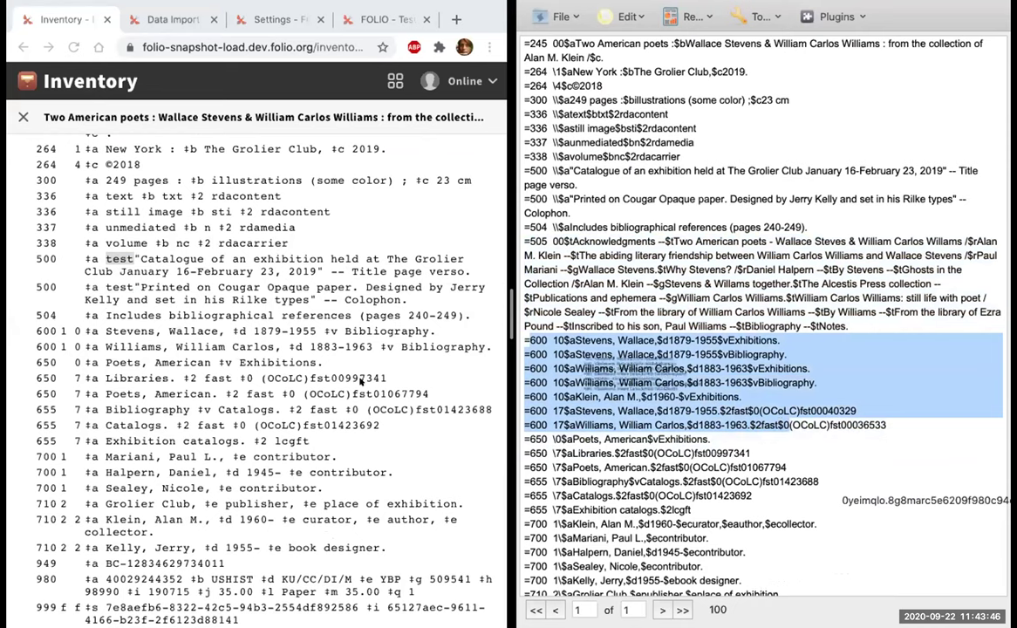
pyautogui.tripleClick(234, 330)
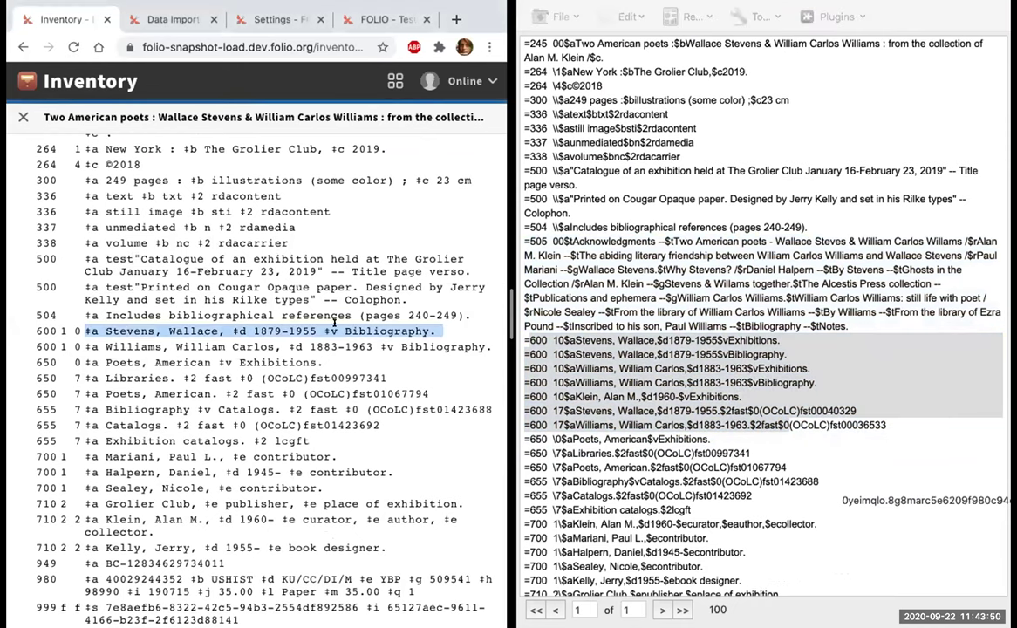
pyautogui.moveTo(348, 323); pyautogui.dragTo(427, 319)
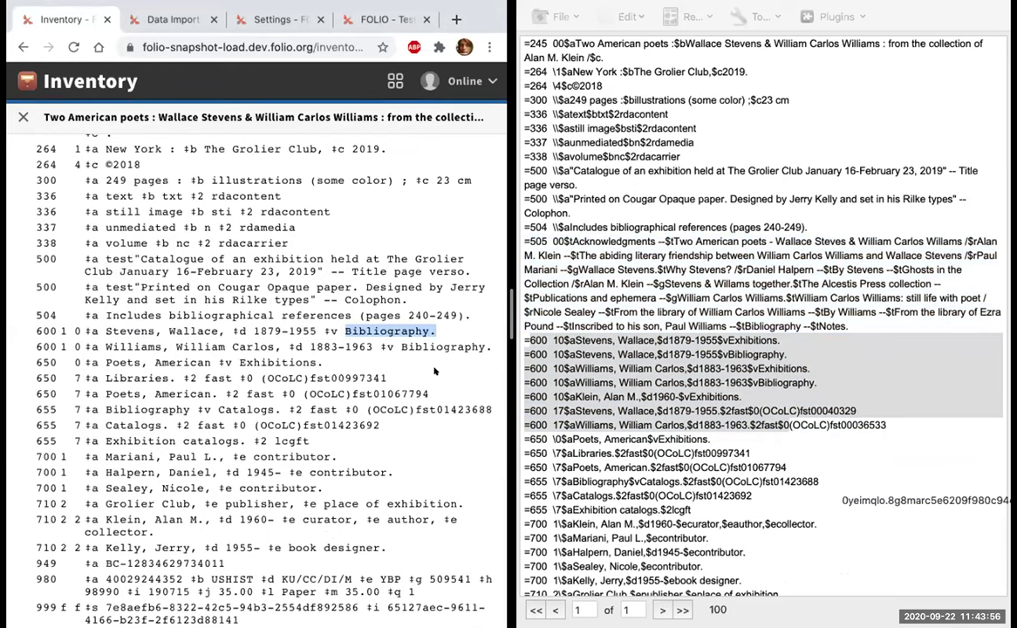
pyautogui.click(345, 329)
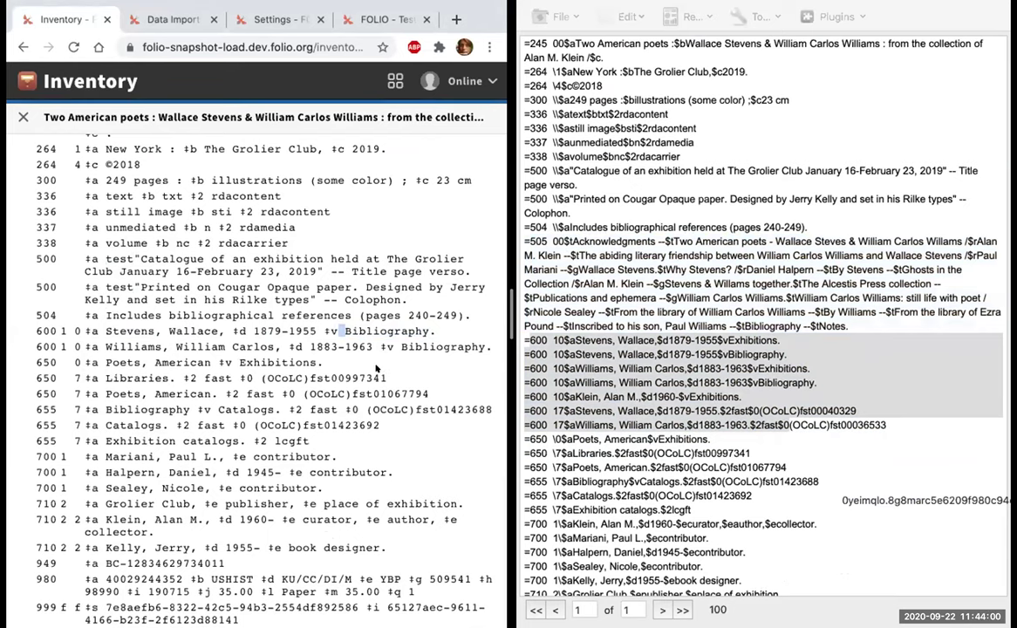
pyautogui.scroll(-1, 383, 357)
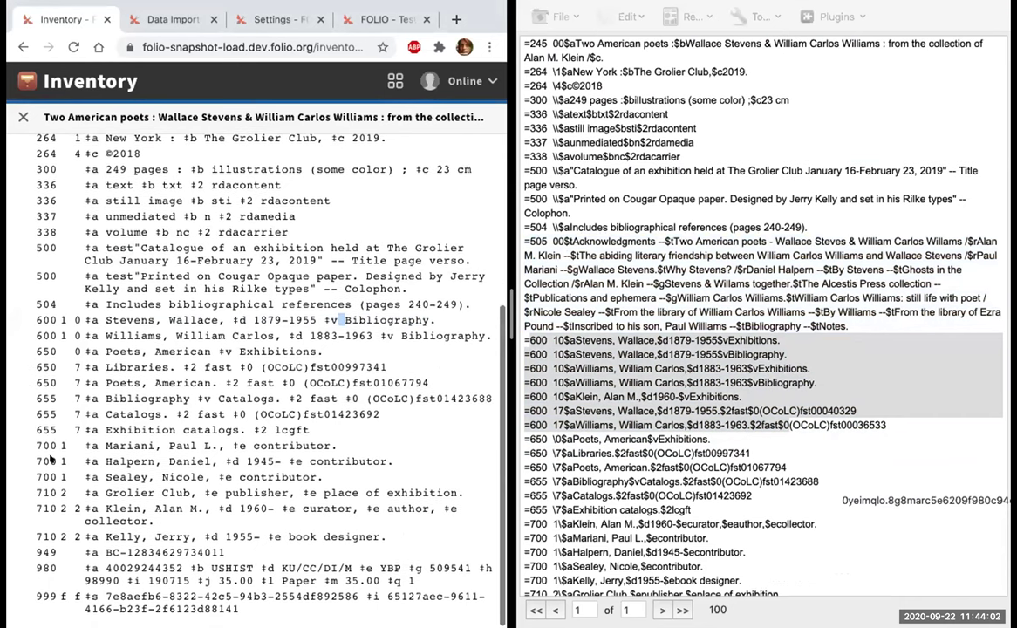
pyautogui.scroll(-3, 628, 480)
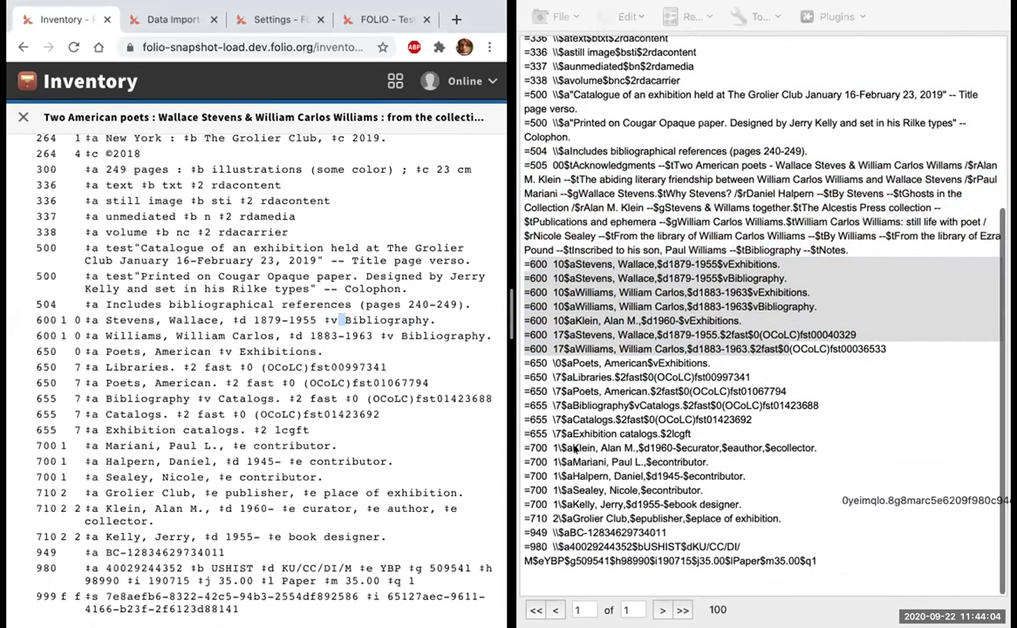
pyautogui.click(527, 446)
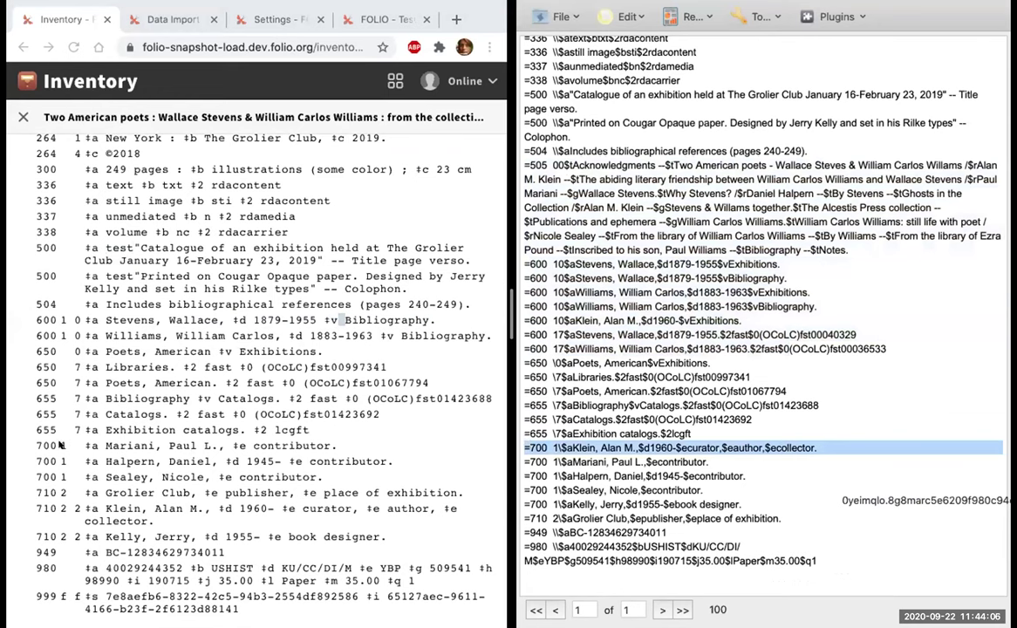
pyautogui.click(52, 493)
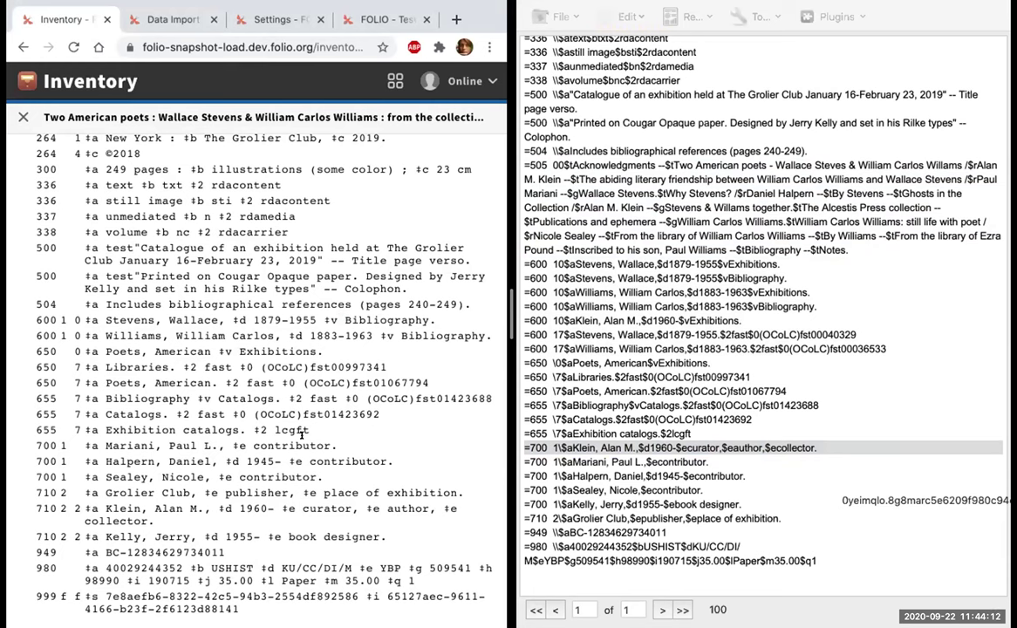
pyautogui.doubleClick(273, 439)
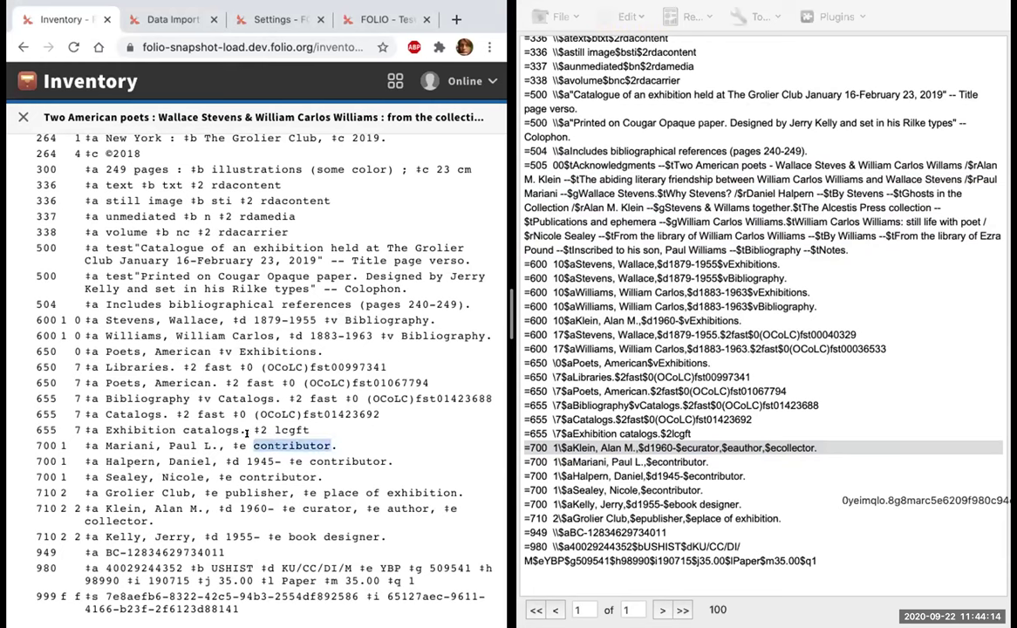
pyautogui.click(240, 436)
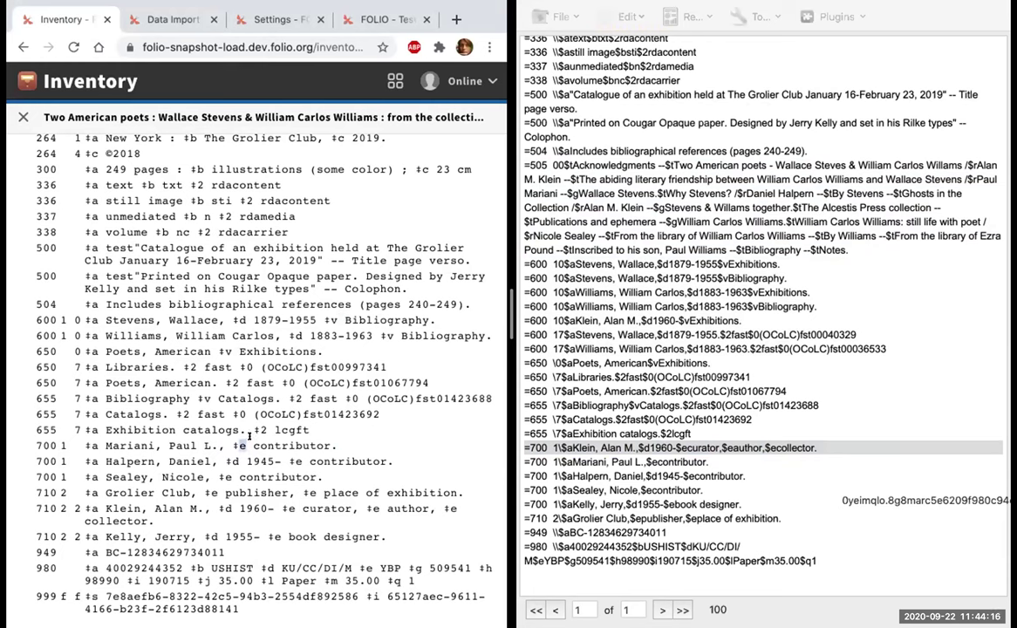
pyautogui.moveTo(252, 440); pyautogui.dragTo(336, 440)
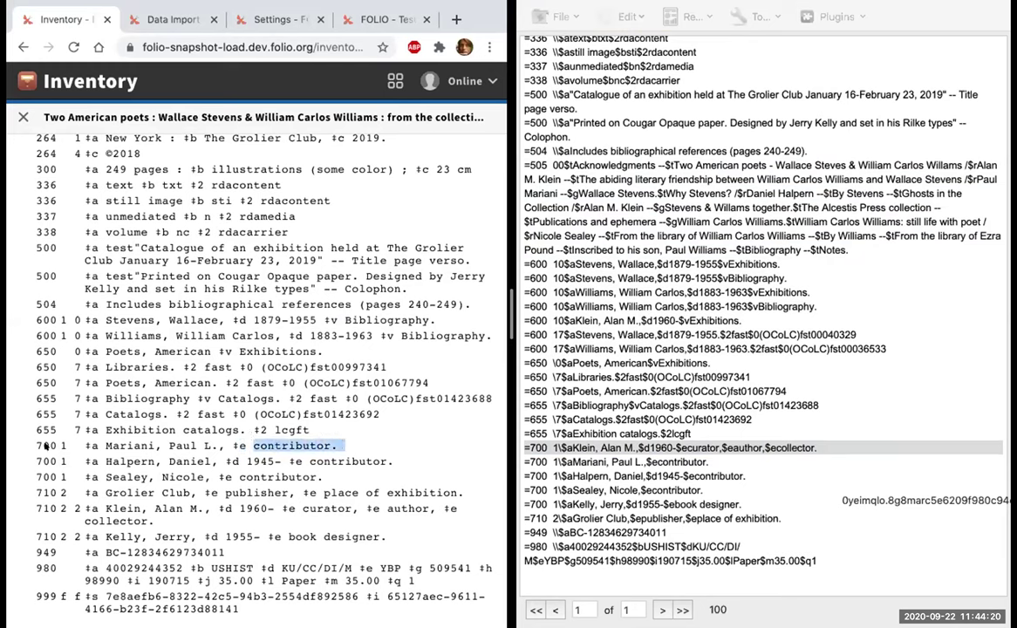
pyautogui.tripleClick(246, 446)
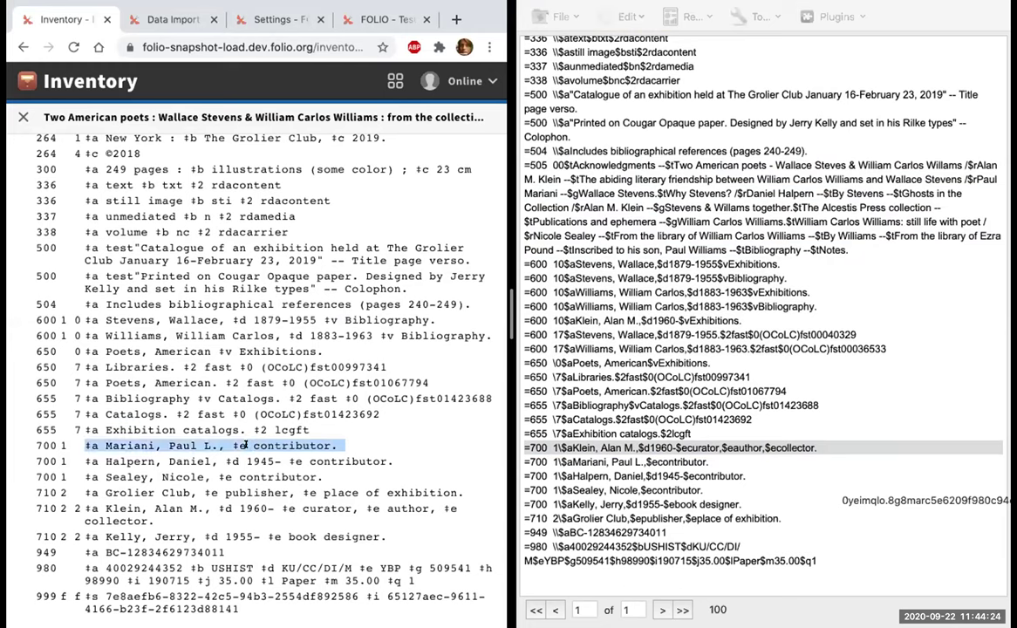
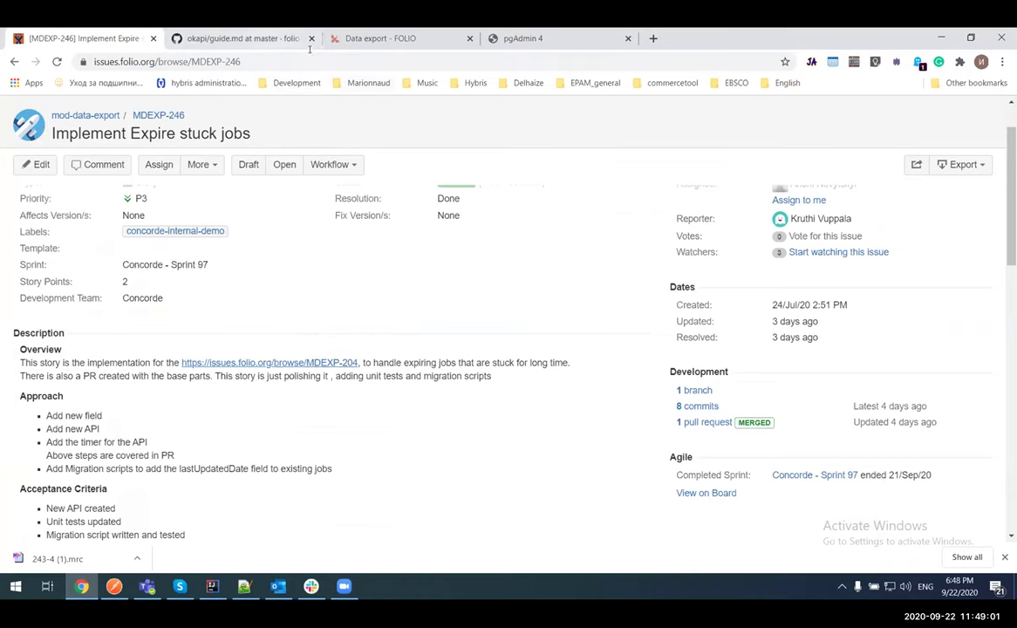
# Switch to FOLIO's Data export logs to check job 33, still running at 0%
pyautogui.click(353, 38)
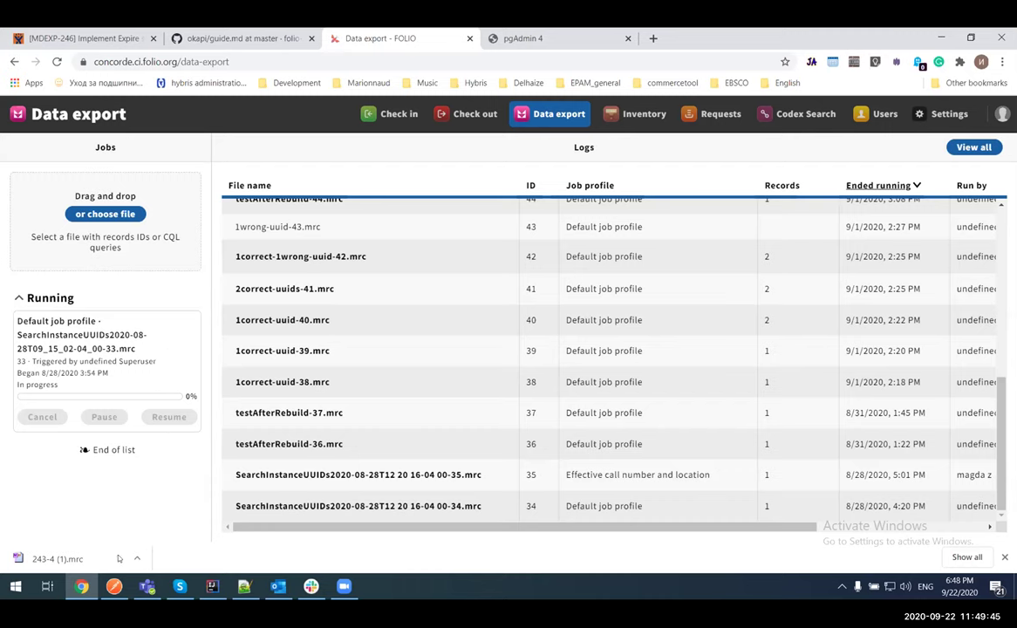
# Send Postman's POST data-export/expire-jobs request, getting 204 No Content, and return to the browser
pyautogui.moveTo(115, 590)
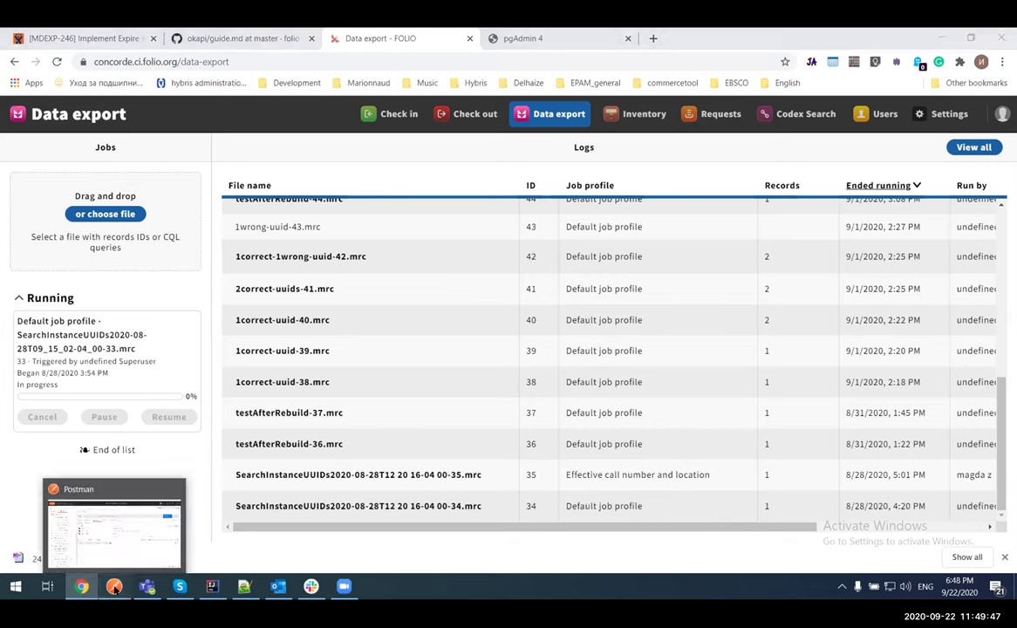
pyautogui.click(114, 532)
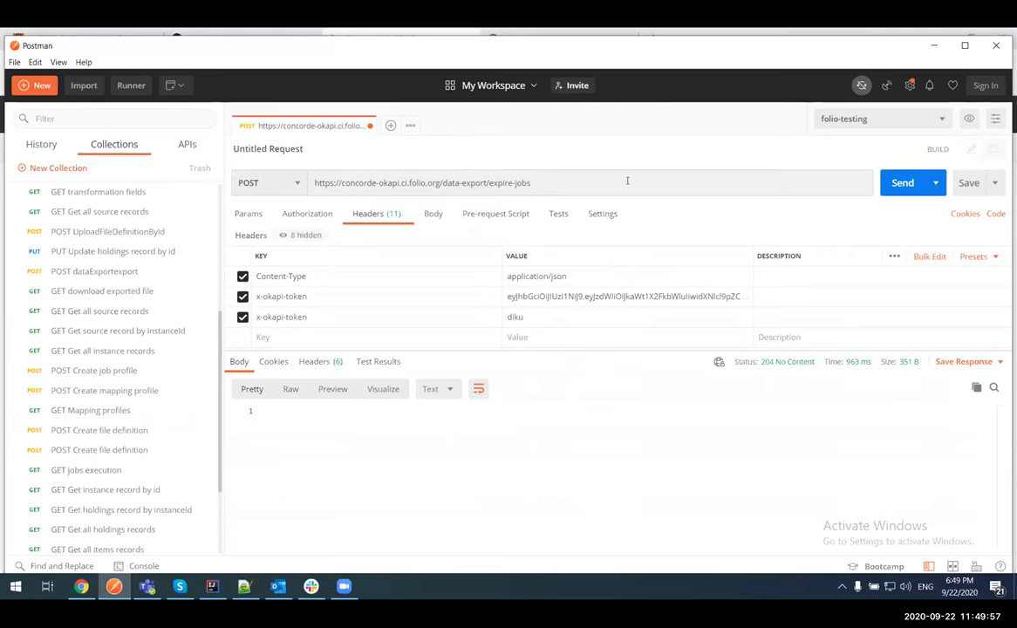
pyautogui.click(902, 184)
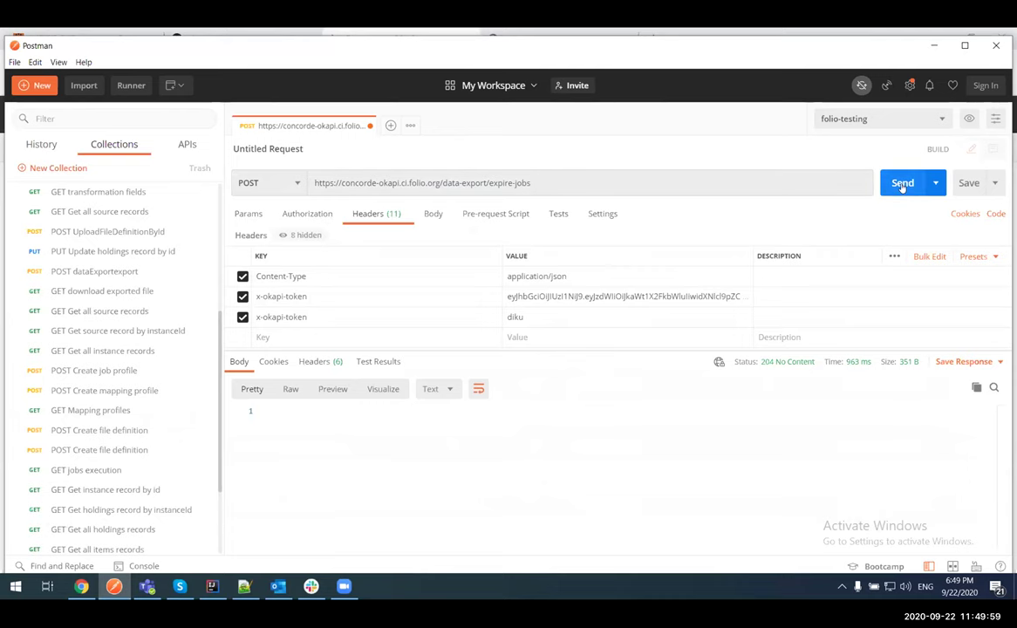
pyautogui.click(902, 183)
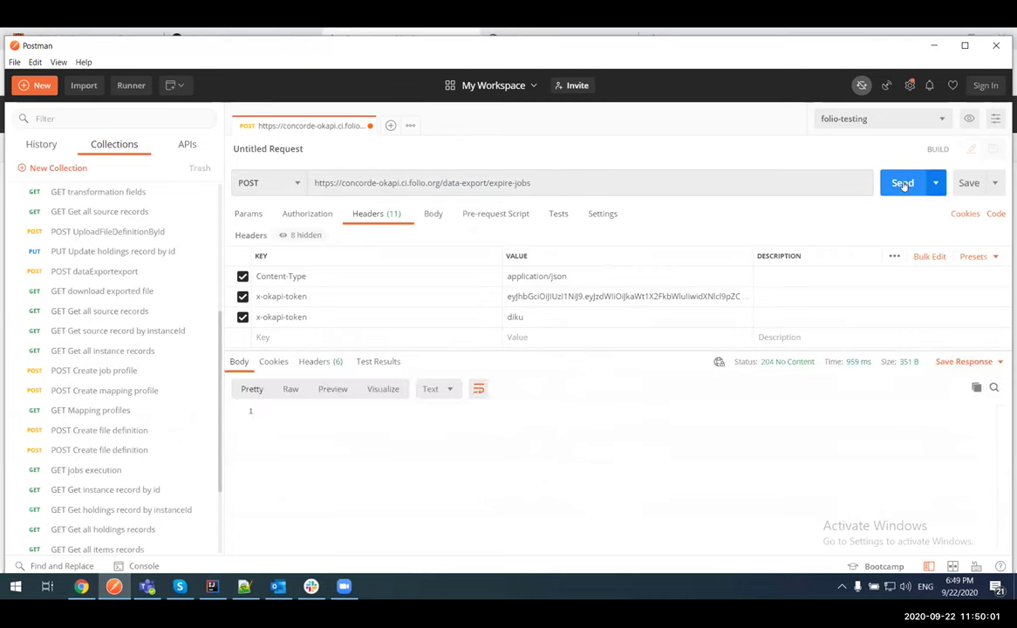
pyautogui.click(933, 45)
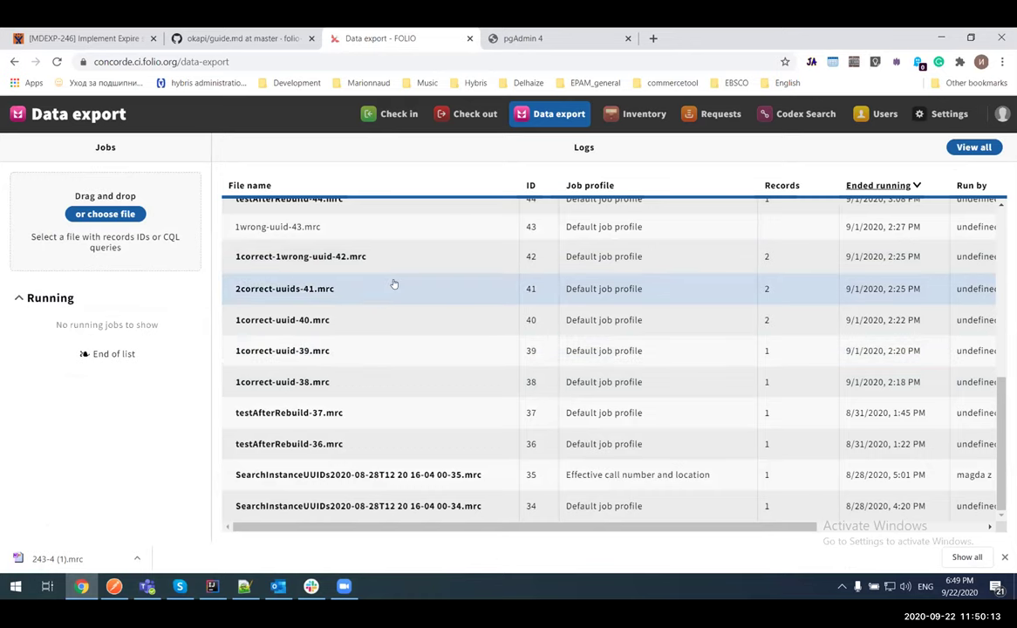
# Reload FOLIO's Data export page to confirm no jobs are running, then go to pgAdmin 4
pyautogui.press('F5')
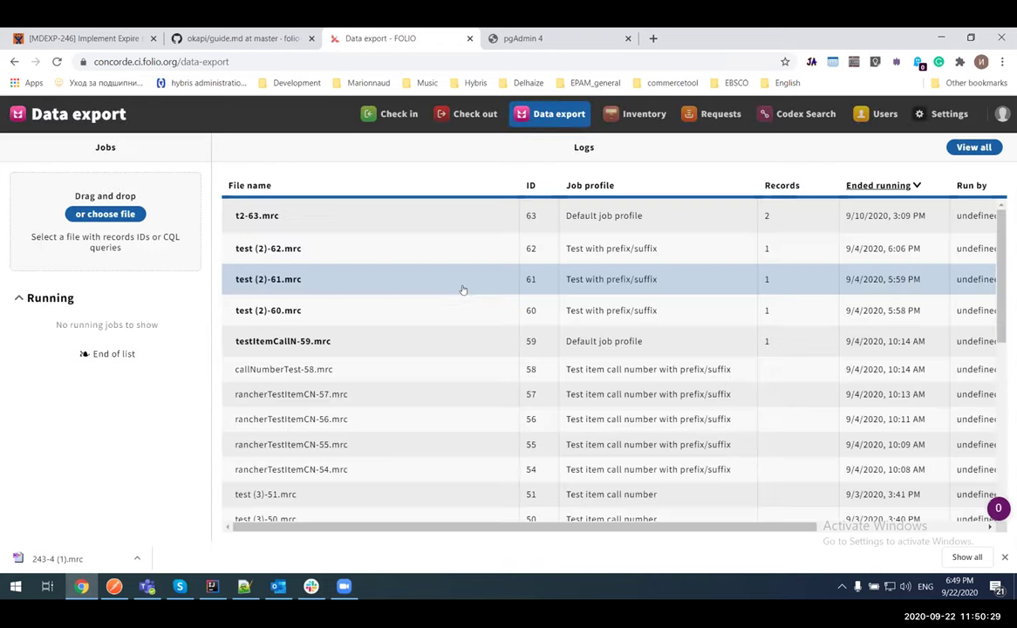
pyautogui.scroll(-10, 463, 289)
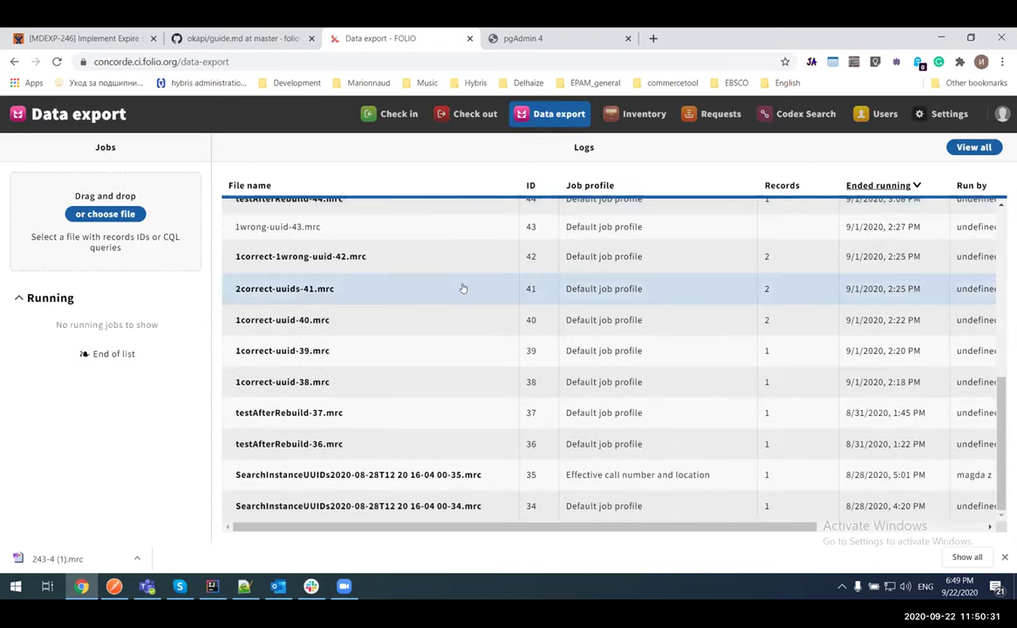
pyautogui.scroll(8, 685, 400)
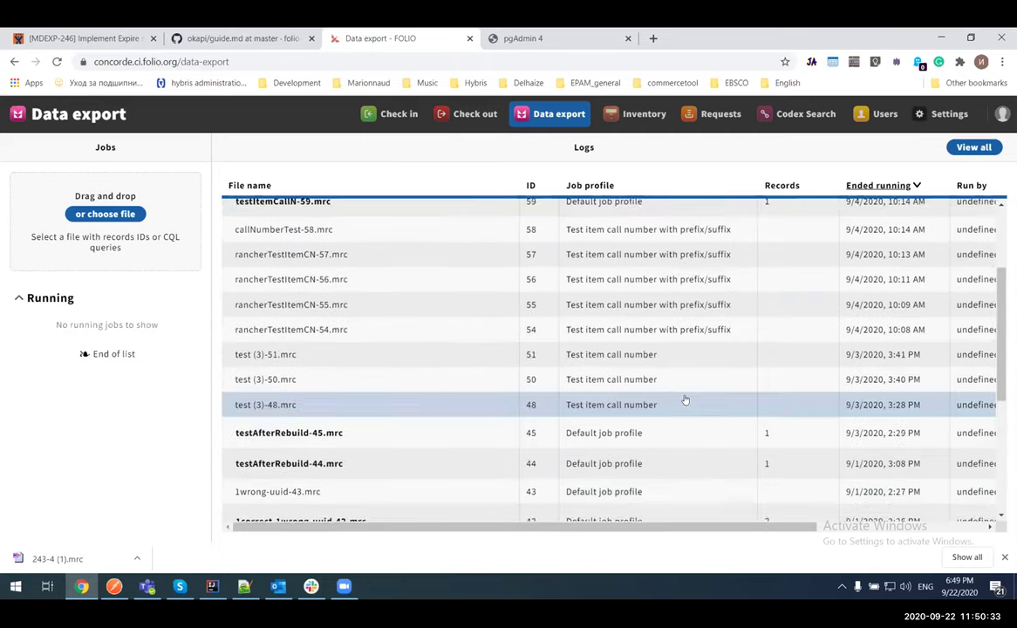
pyautogui.scroll(3, 686, 401)
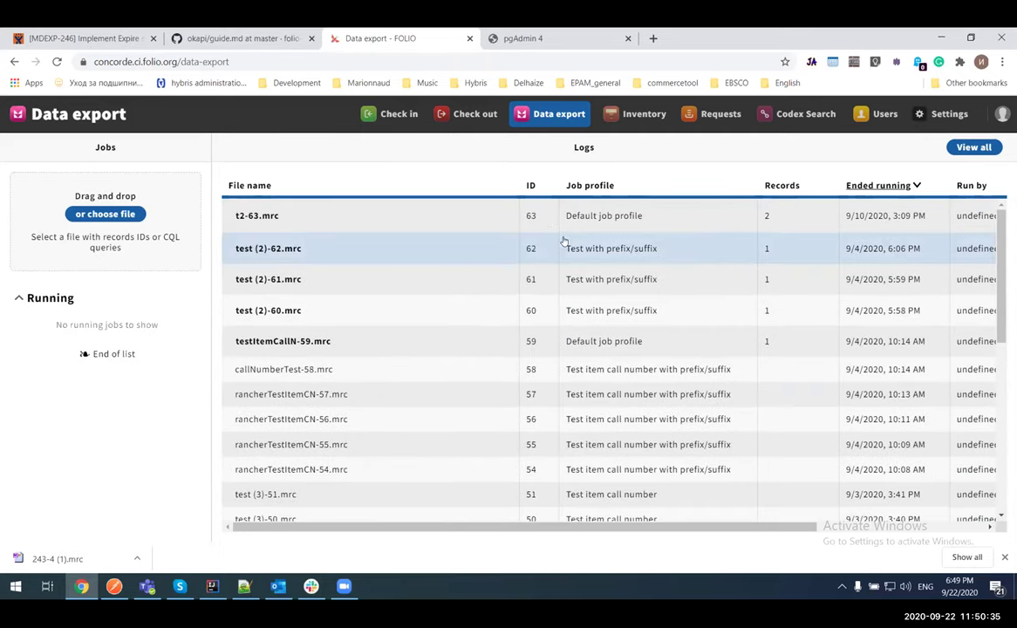
pyautogui.click(532, 38)
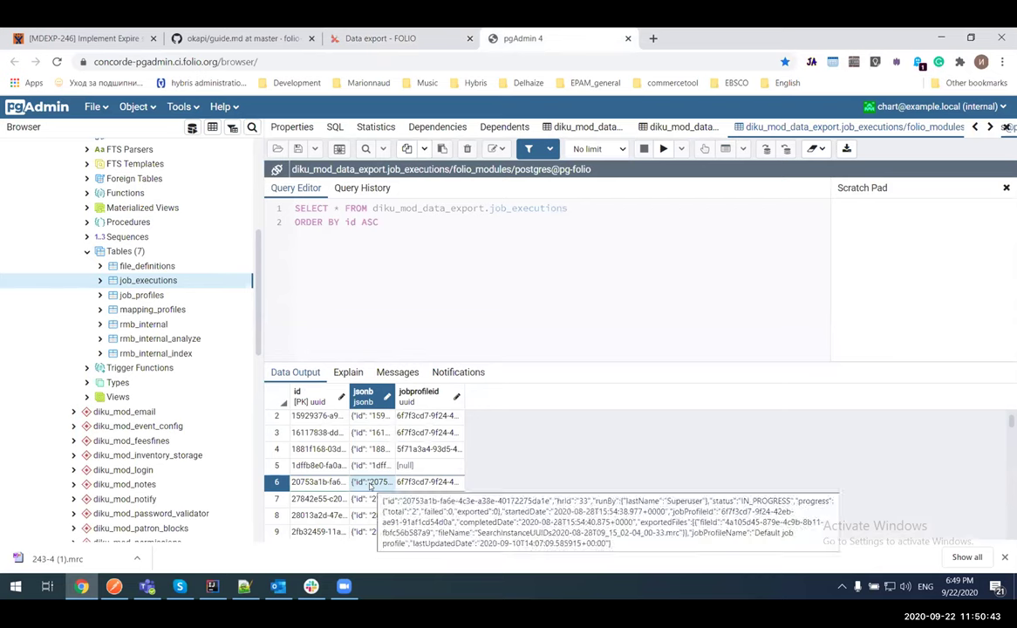
# Inspect the JSON record of job row 6 in the job_executions grid
pyautogui.doubleClick(371, 482)
pyautogui.click(419, 435)
pyautogui.scroll(-3, 419, 435)
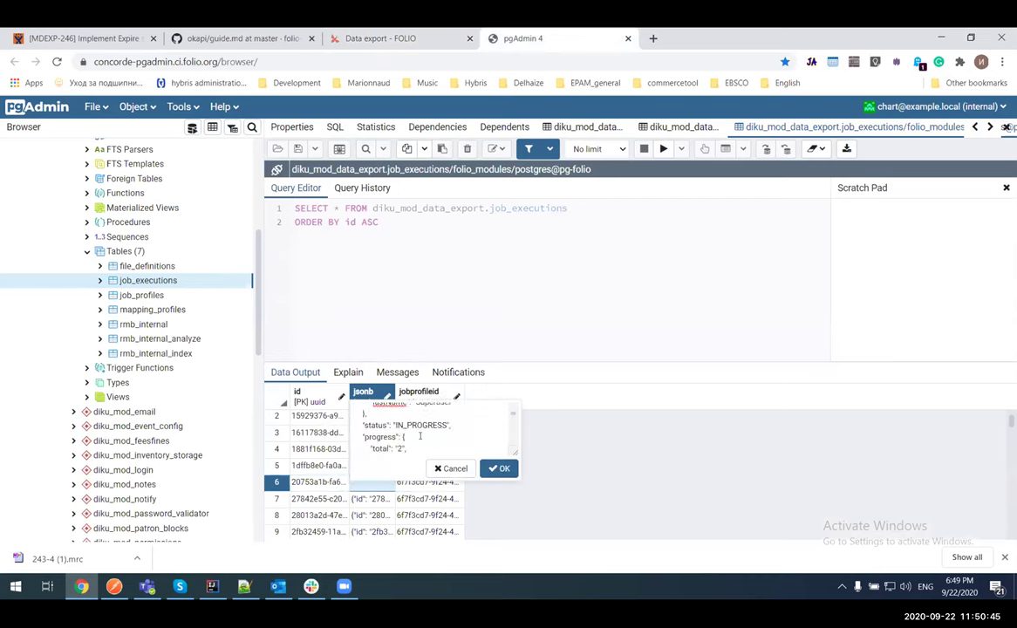
pyautogui.click(498, 468)
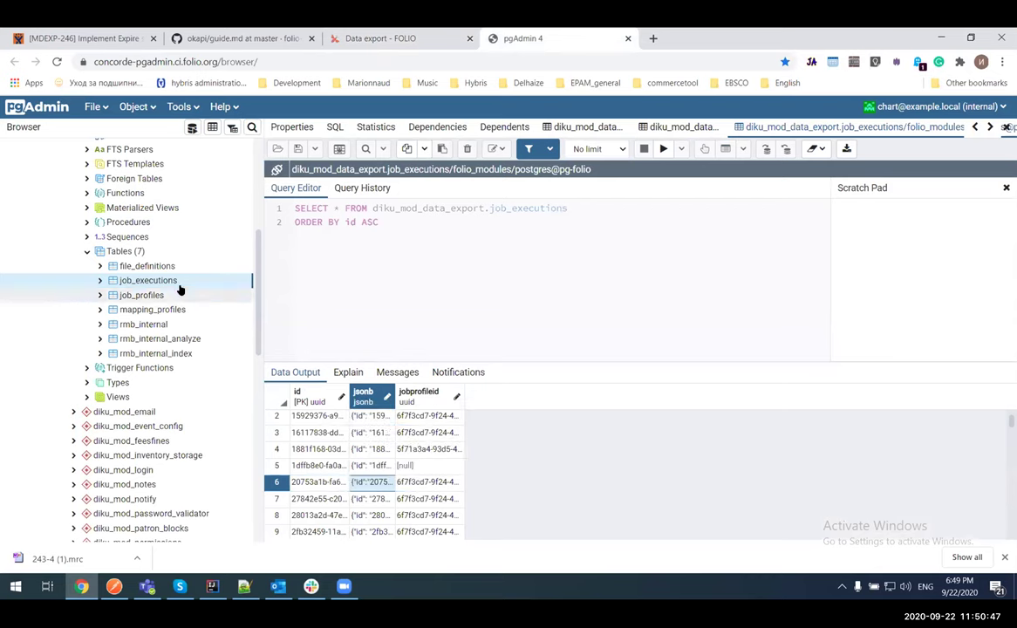
# Reload all rows of the job_executions table through View/Edit Data
pyautogui.rightClick(178, 281)
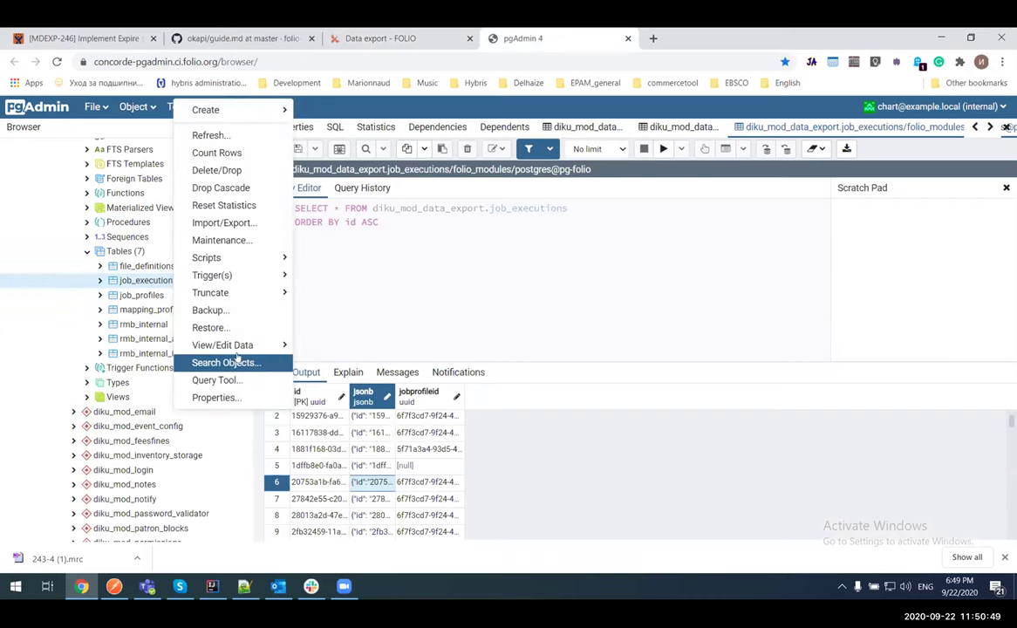
pyautogui.moveTo(225, 344)
pyautogui.click(314, 347)
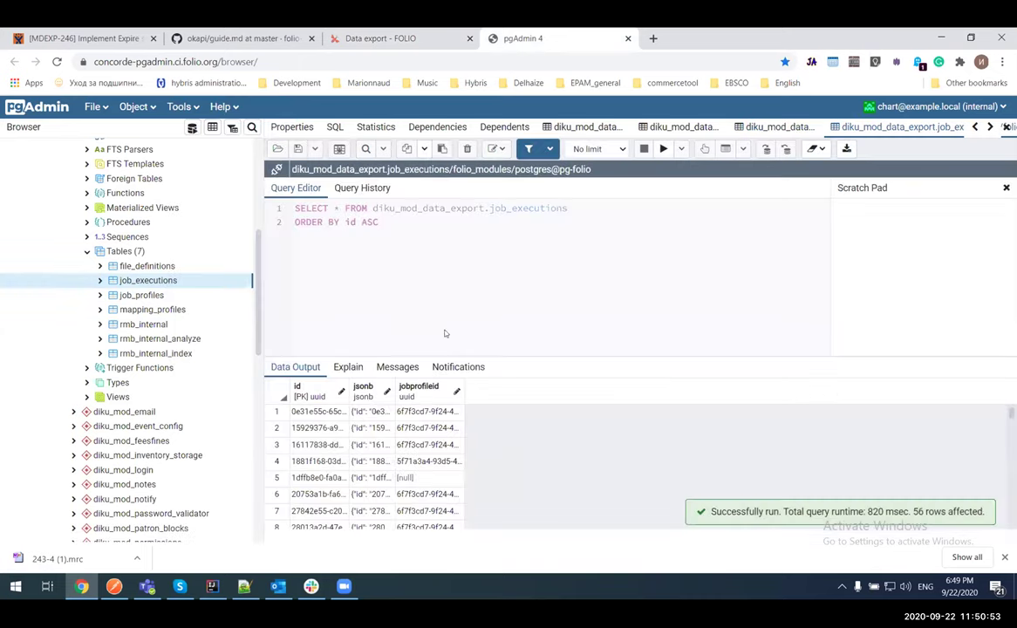
# Review job 33's JSON record, still IN_PROGRESS, then return to FOLIO's Data export tab
pyautogui.click(371, 494)
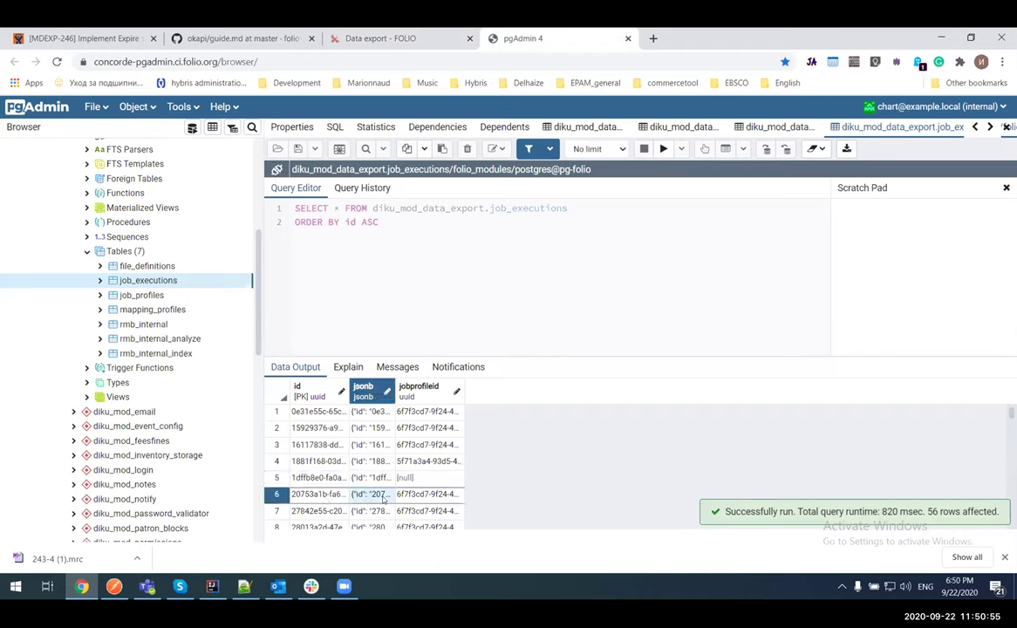
pyautogui.click(371, 493)
pyautogui.click(403, 446)
pyautogui.scroll(3, 403, 441)
pyautogui.scroll(-3, 403, 441)
pyautogui.scroll(-5, 403, 440)
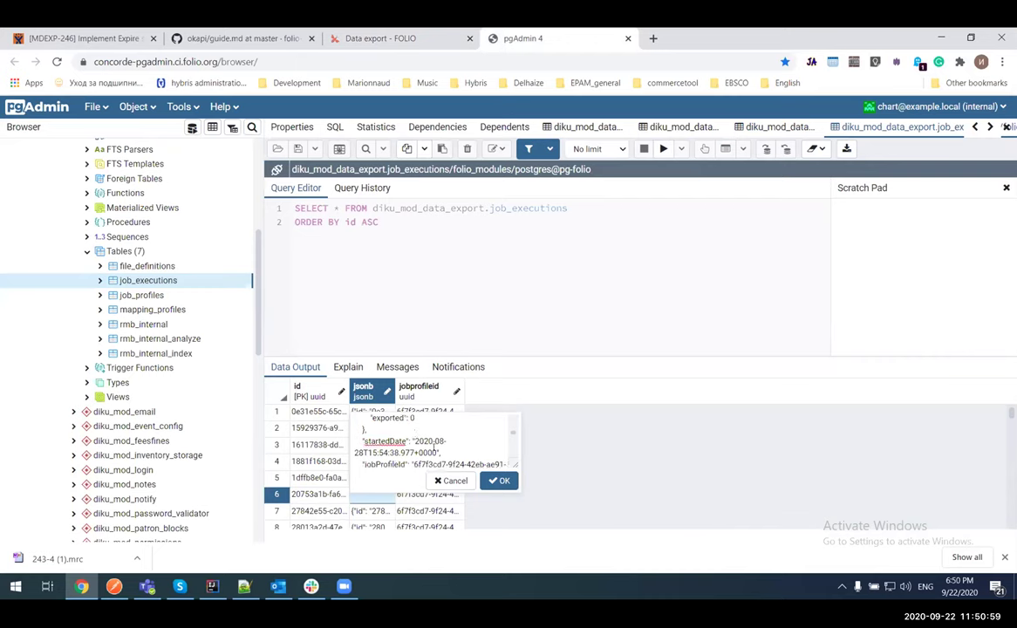
pyautogui.scroll(-3, 433, 446)
pyautogui.scroll(3, 436, 447)
pyautogui.scroll(-3, 453, 446)
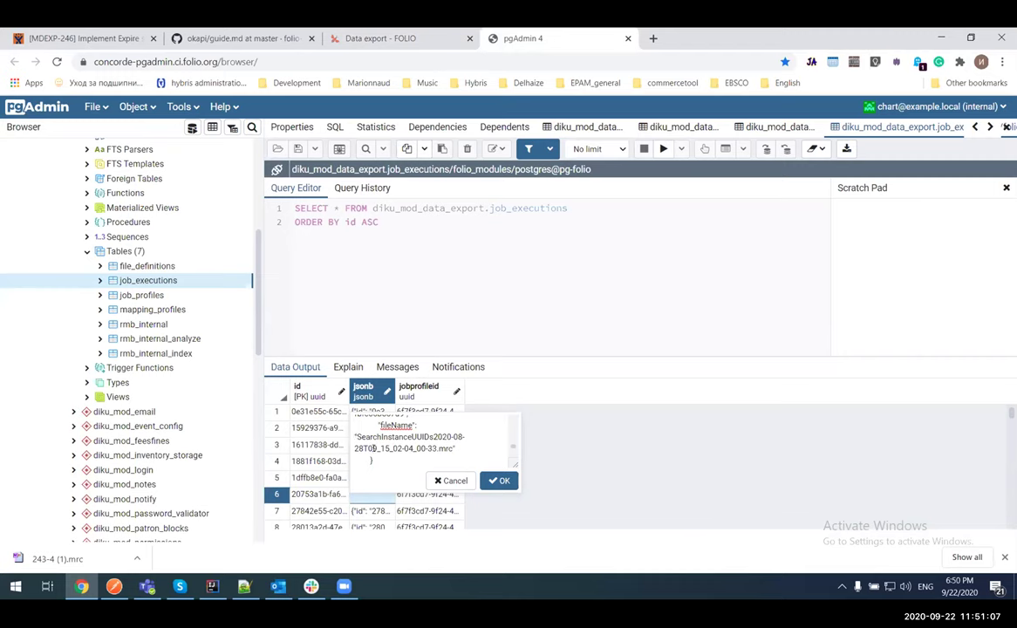
pyautogui.click(499, 481)
pyautogui.click(396, 35)
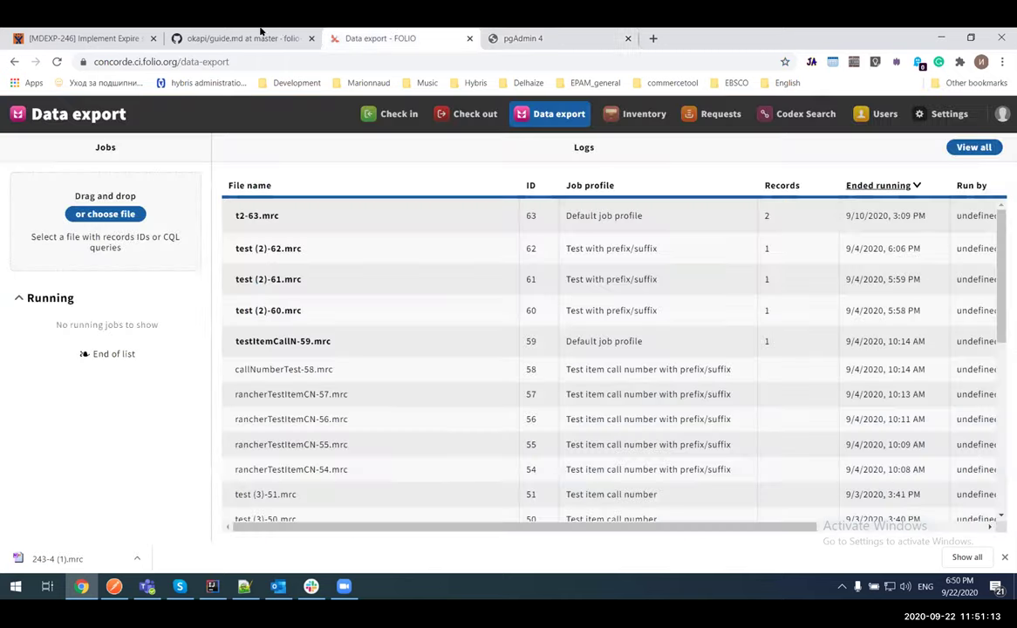
# Switch to the folio-snapshot Data export logs, topped by 243-4.mrc with the MDEXP-243 profile
pyautogui.click(99, 33)
pyautogui.click(334, 598)
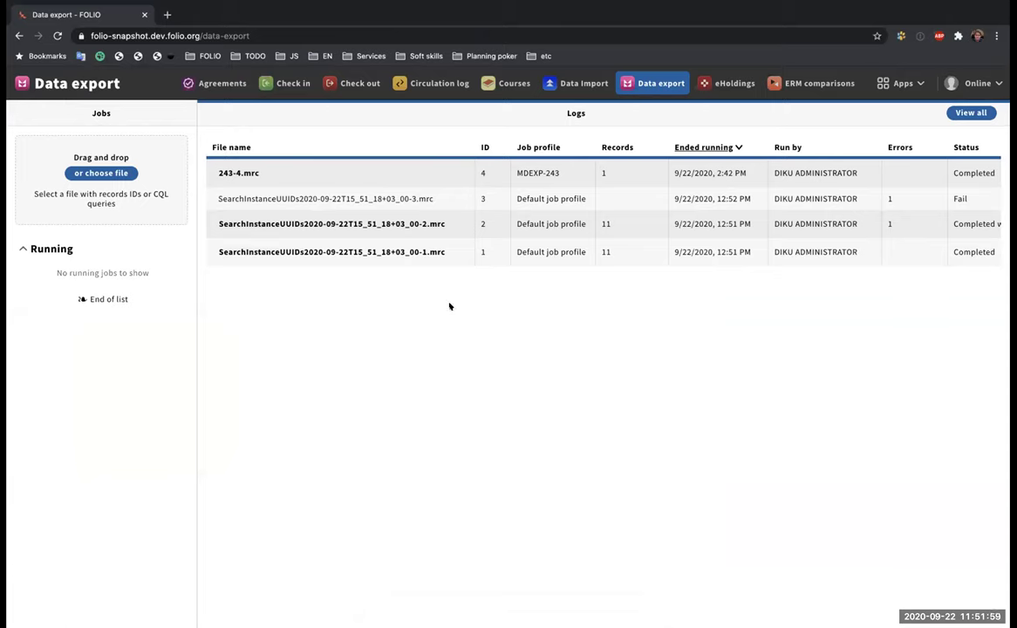
# Scroll the snapshot logs and open the failed job's log, which shows a blank page
pyautogui.hscroll(1, 471, 343)
pyautogui.hscroll(3, 471, 344)
pyautogui.hscroll(-3, 471, 343)
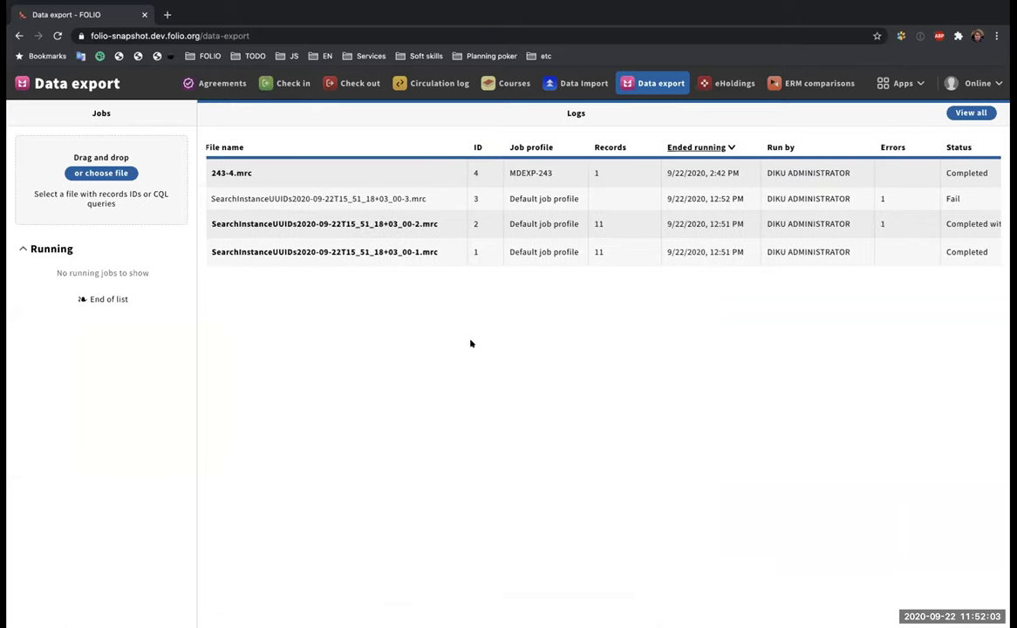
pyautogui.hscroll(2, 470, 343)
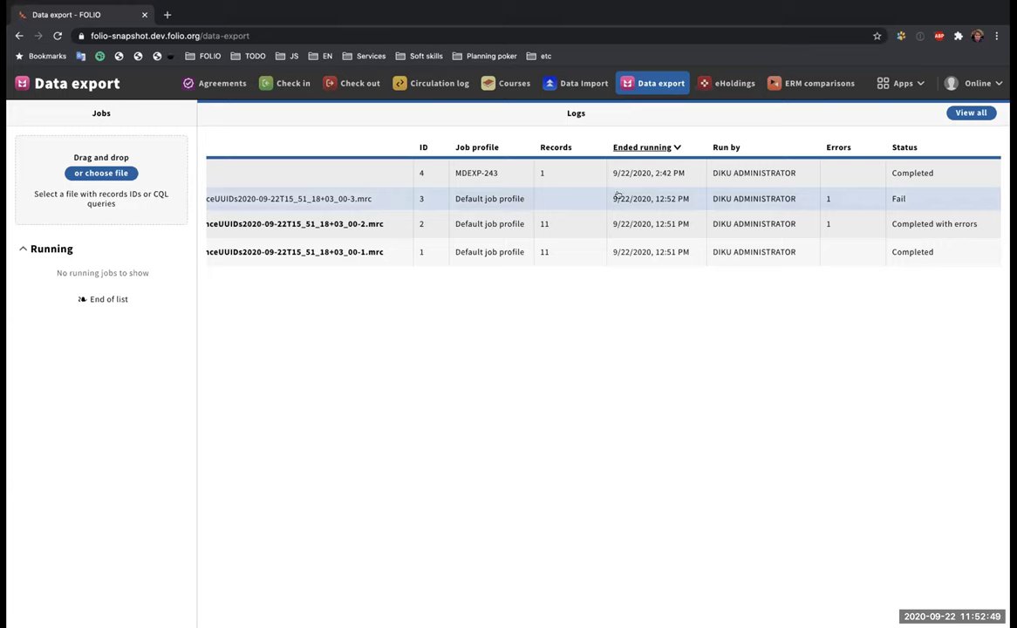
pyautogui.click(567, 200)
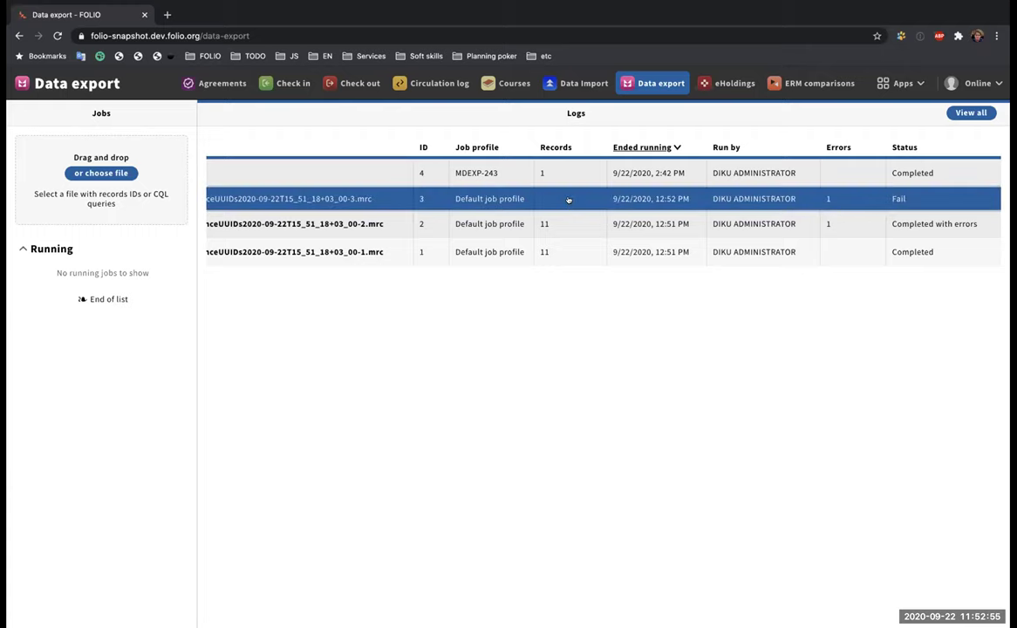
pyautogui.click(568, 199)
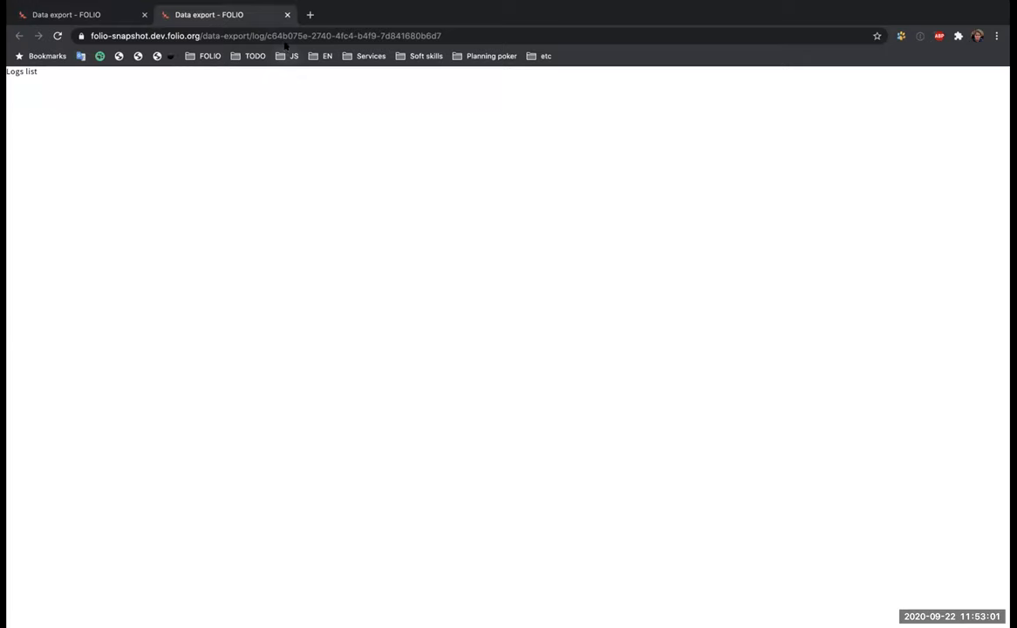
pyautogui.click(286, 15)
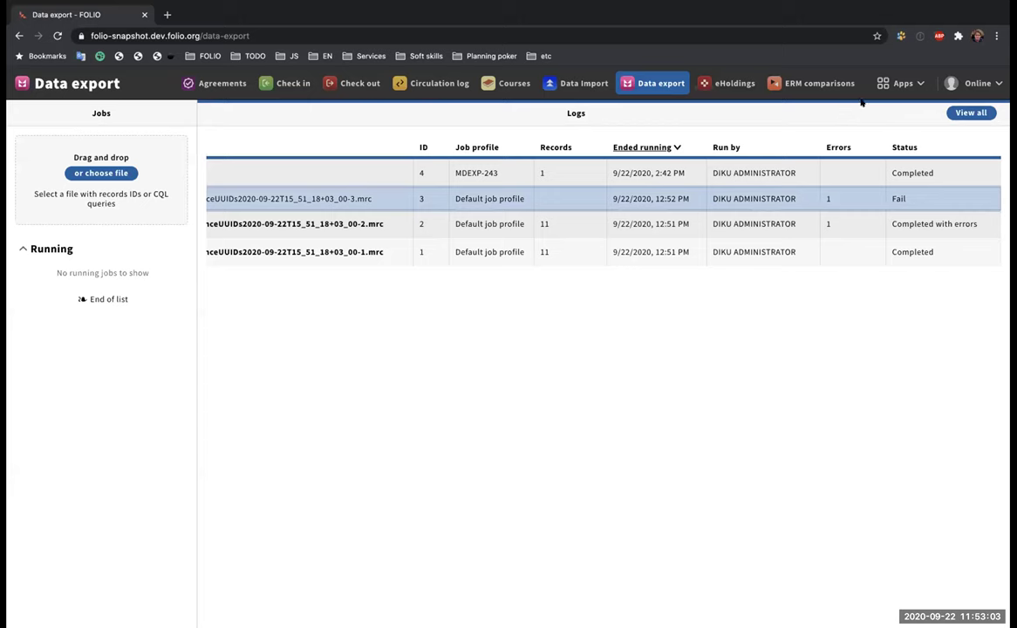
# Go to FOLIO Settings through the Apps menu to reach the field mapping profiles
pyautogui.click(901, 83)
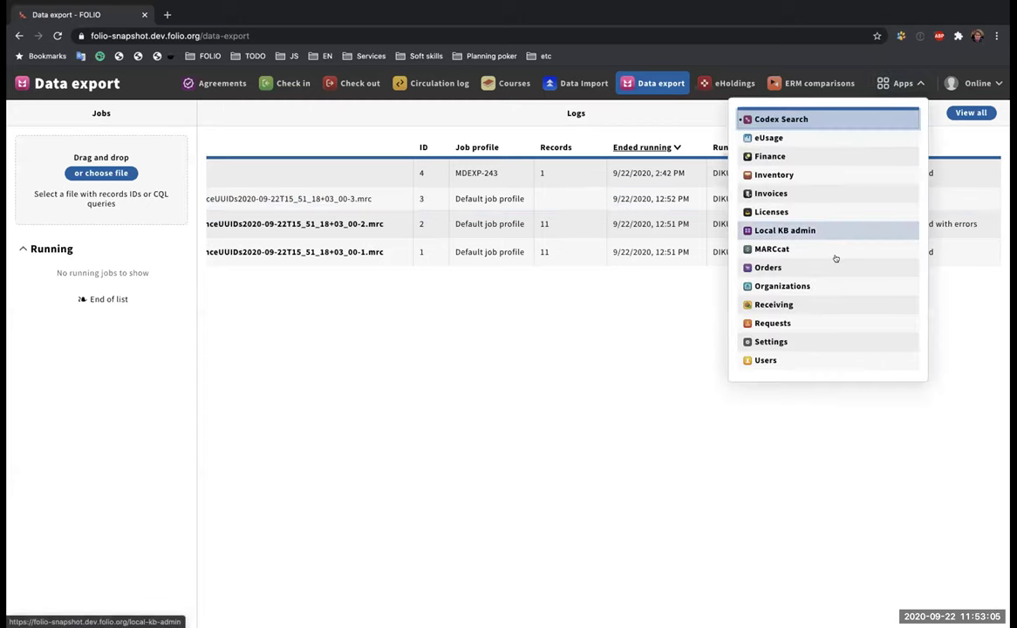
pyautogui.click(818, 342)
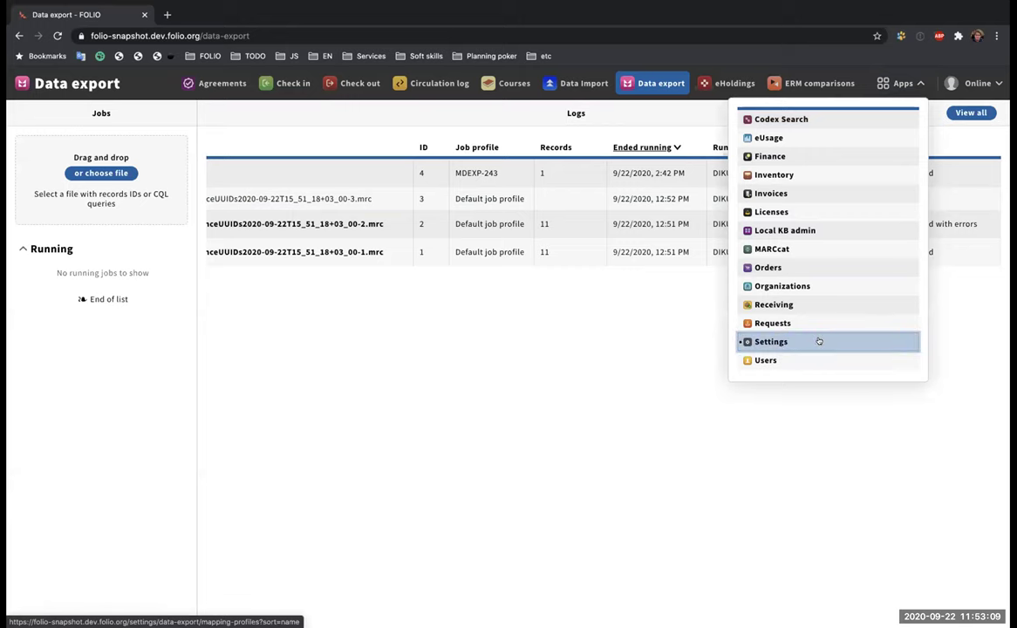
pyautogui.click(818, 342)
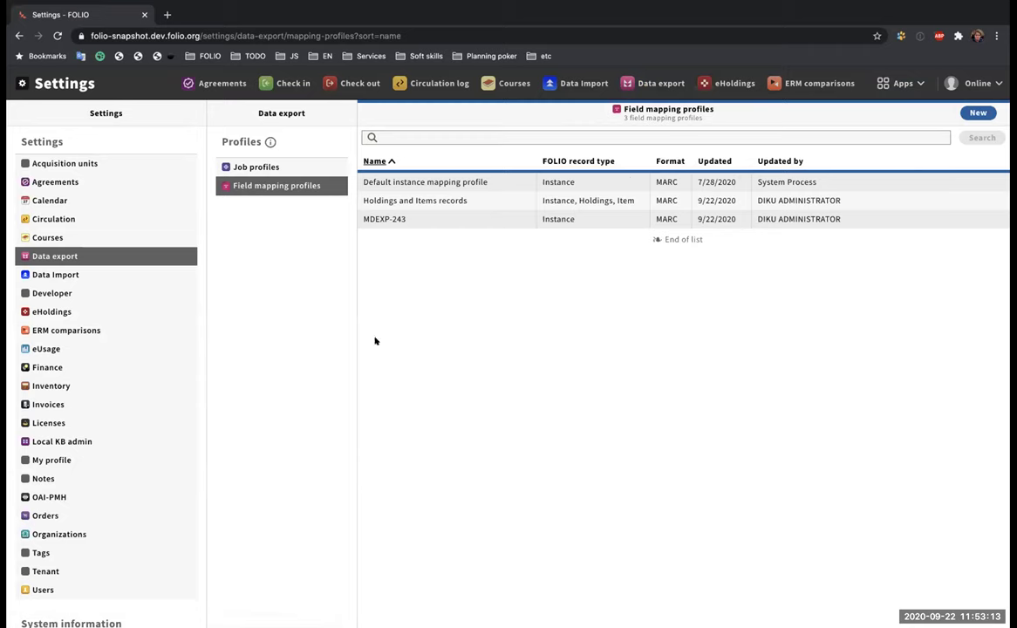
# Edit the Holdings and Items records profile and open its 256-field transformations list
pyautogui.click(458, 202)
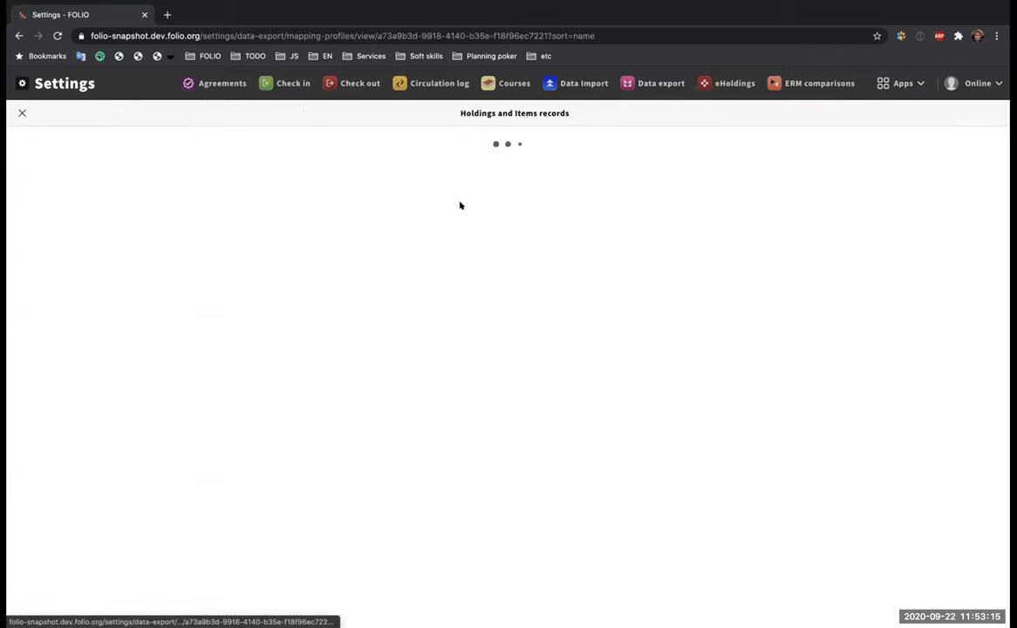
pyautogui.click(959, 112)
pyautogui.click(896, 134)
pyautogui.scroll(-3, 562, 314)
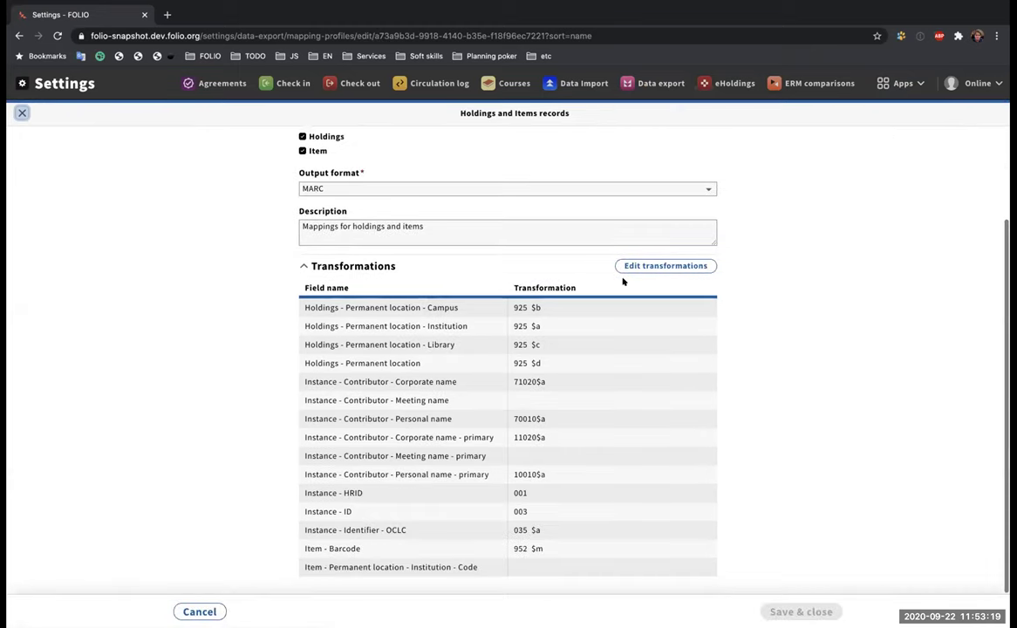
pyautogui.click(658, 266)
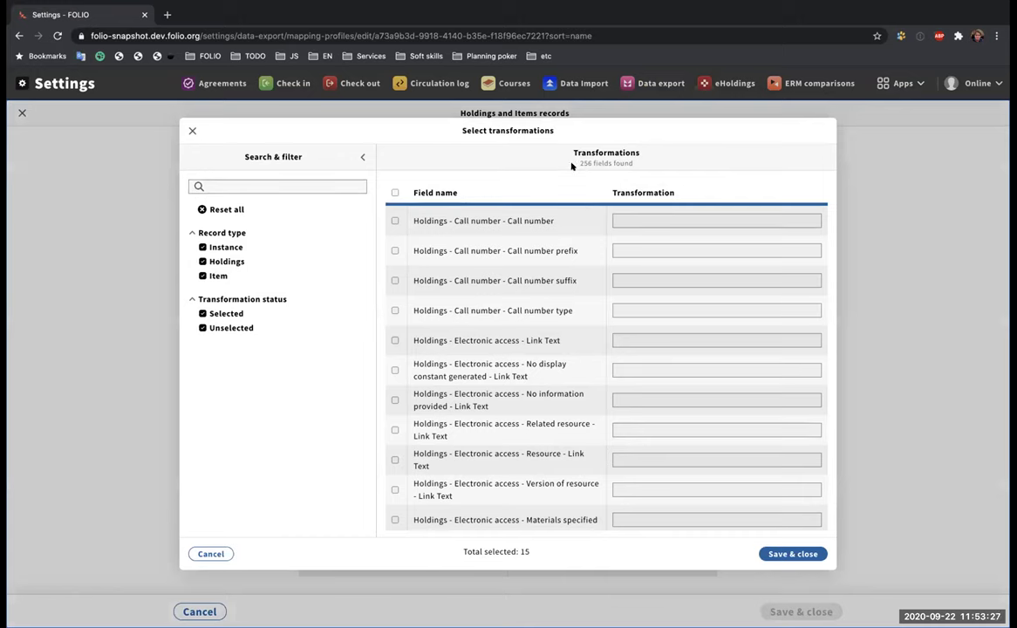
# Browse the full list of transformation fields in Select transformations
pyautogui.click(621, 163)
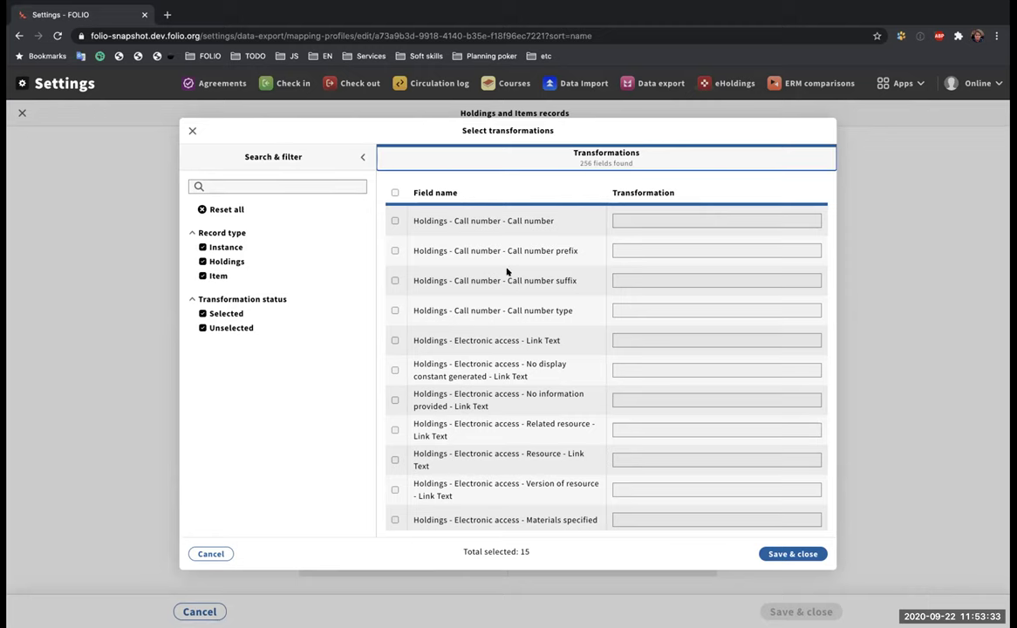
pyautogui.scroll(-1, 497, 266)
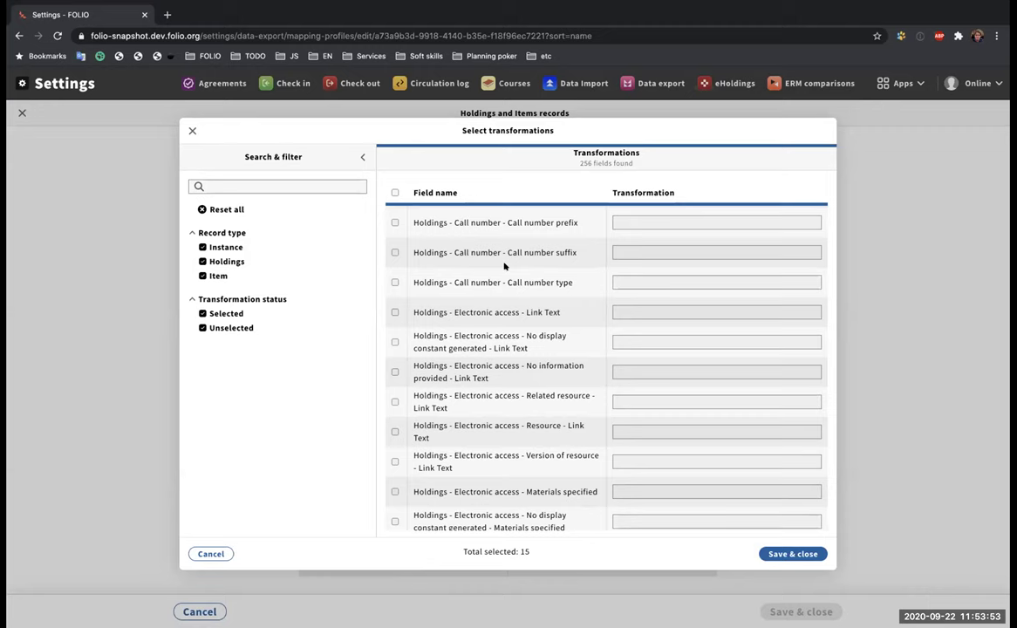
pyautogui.scroll(-1, 504, 266)
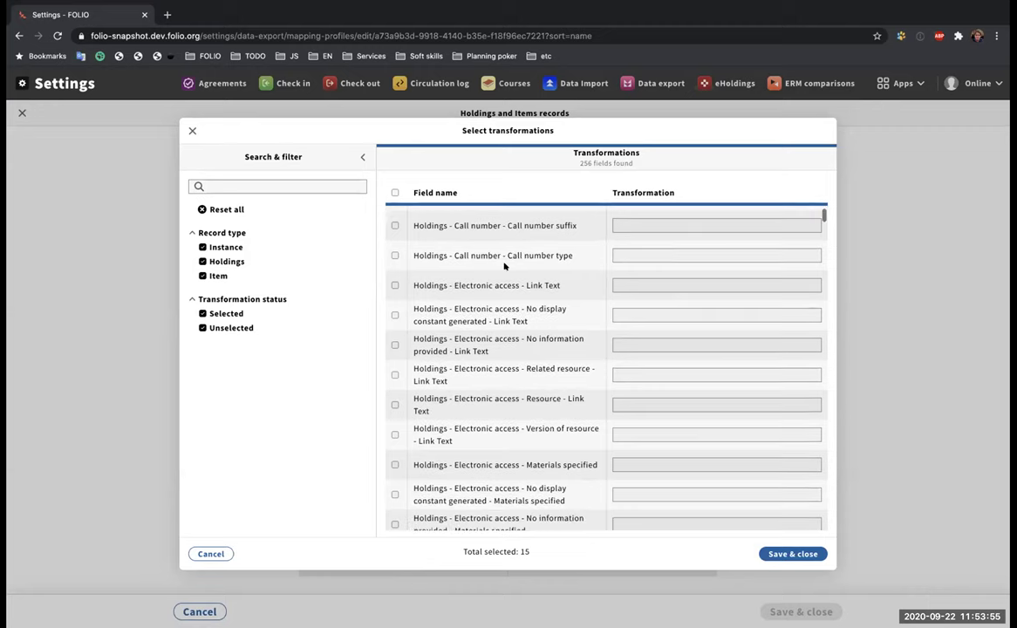
pyautogui.scroll(2, 504, 266)
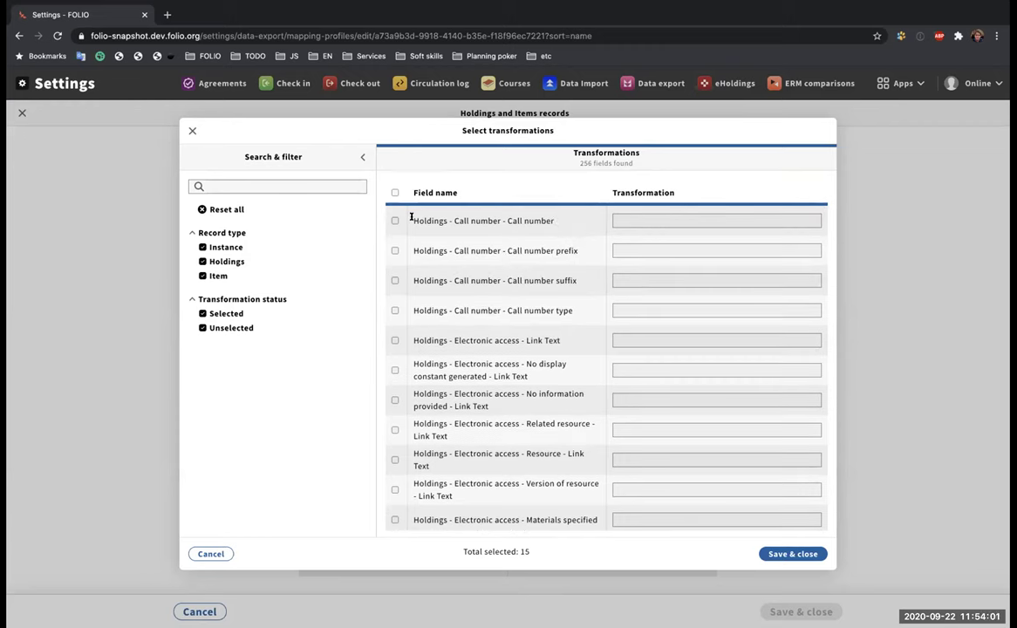
pyautogui.moveTo(411, 217); pyautogui.dragTo(551, 219)
pyautogui.click(565, 220)
# Uncheck Unselected to show only the 15 selected fields, and focus the search box
pyautogui.click(272, 327)
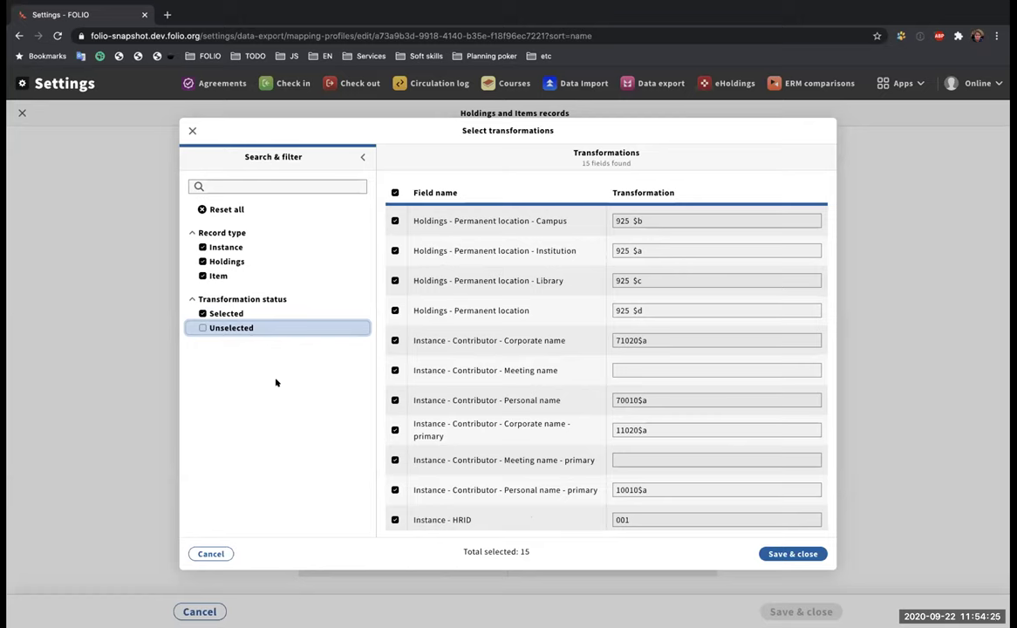
pyautogui.click(267, 186)
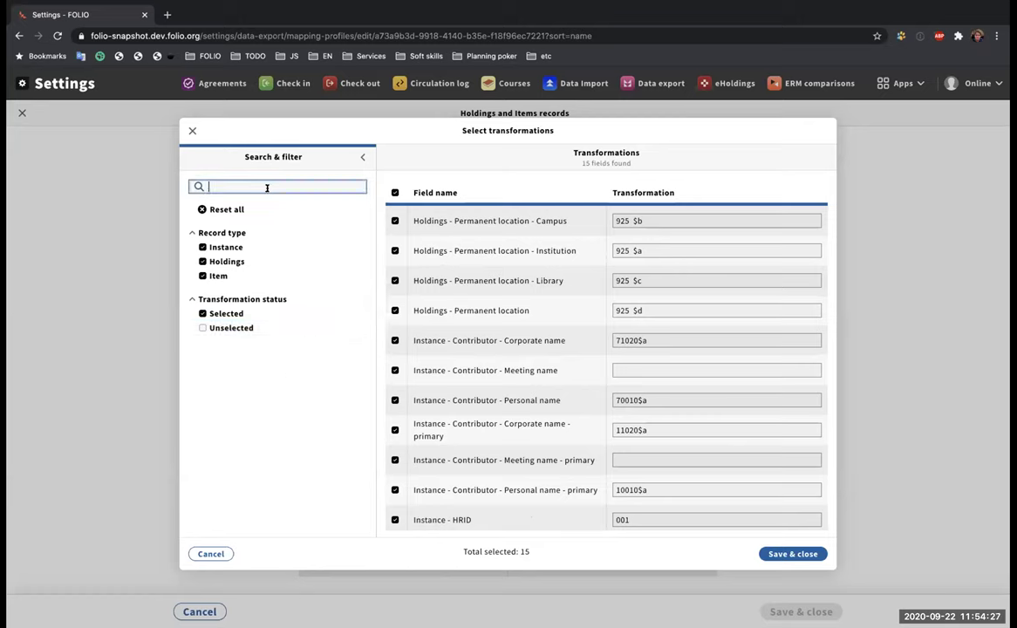
pyautogui.click(268, 263)
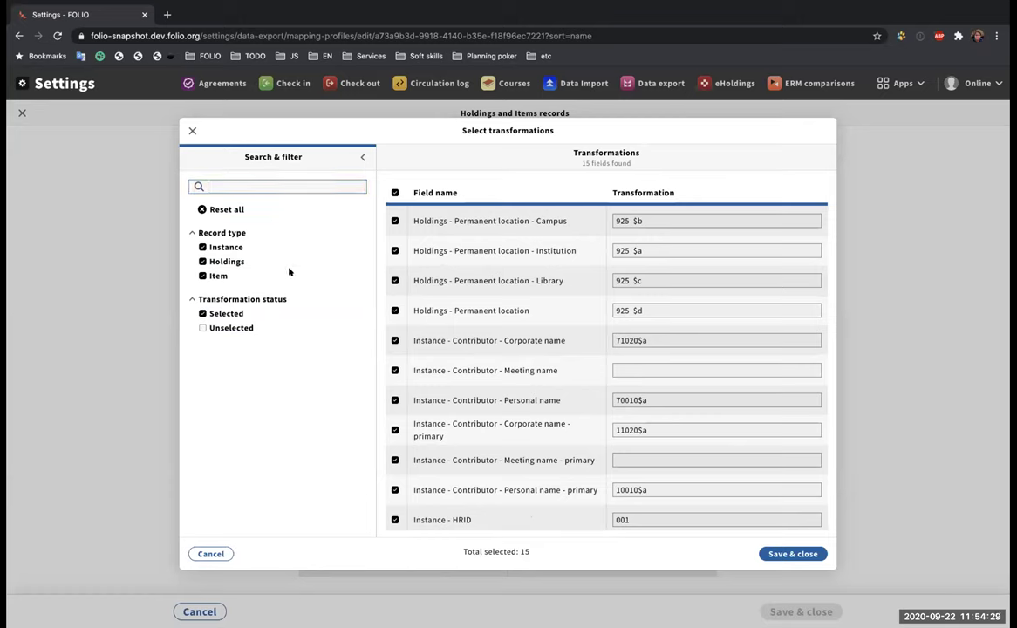
pyautogui.click(287, 182)
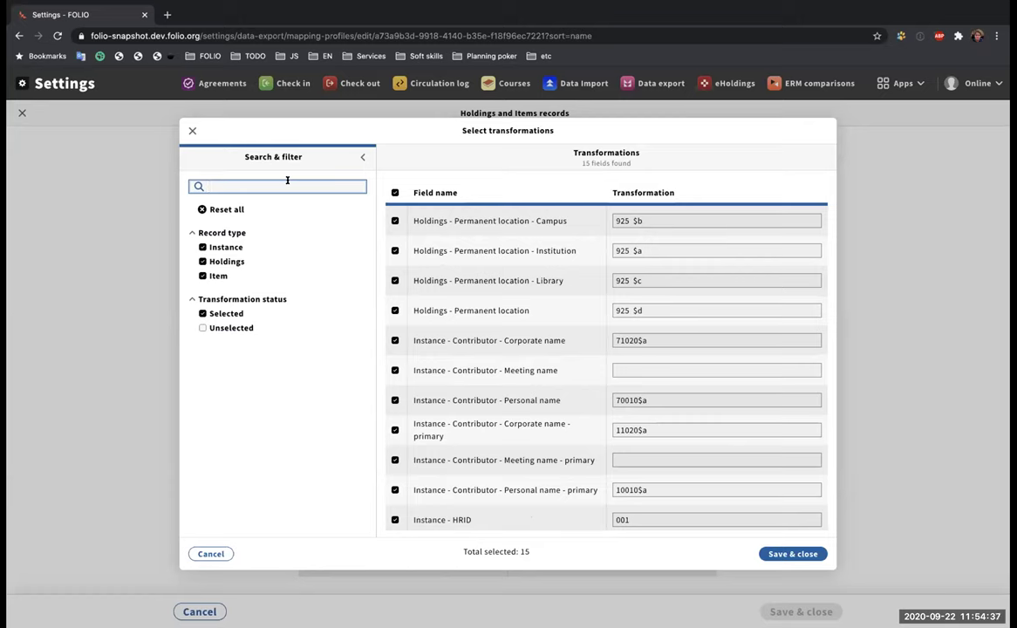
# Search 'meeting' and map Meeting name to 71120$a and Meeting name - primary to 11120$a
pyautogui.scroll(-2, 488, 349)
pyautogui.scroll(2, 478, 361)
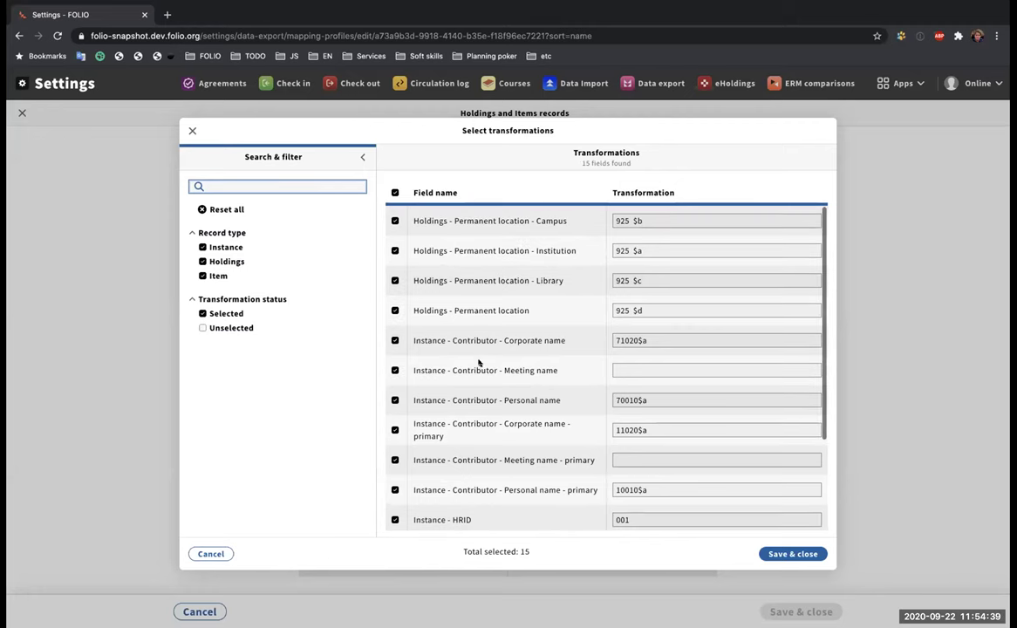
pyautogui.write('meetin')
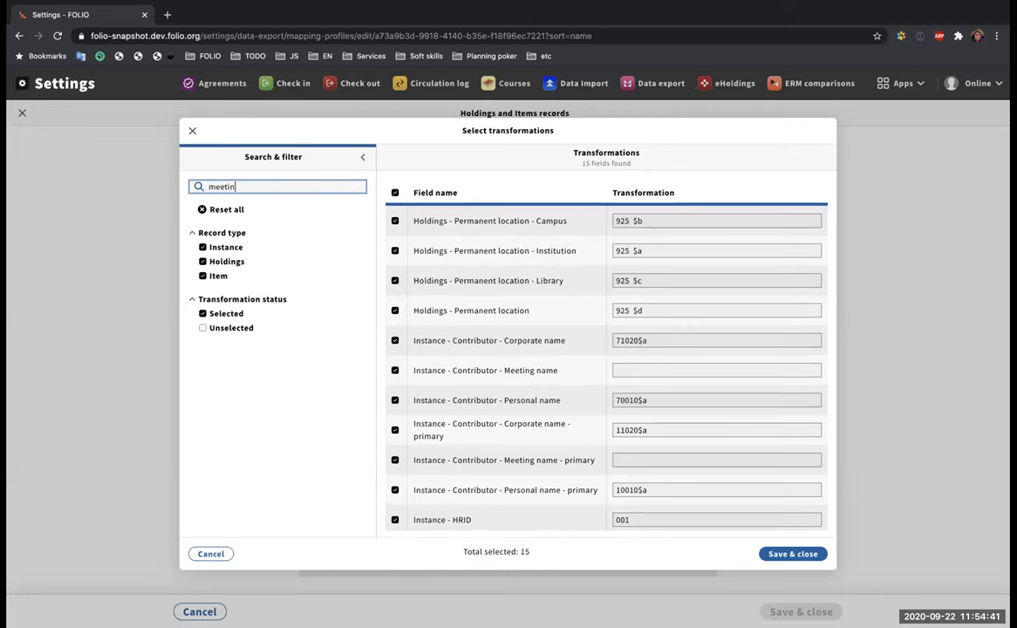
pyautogui.write('g')
pyautogui.click(661, 219)
pyautogui.write('71100$a')
pyautogui.press('Tab')
pyautogui.press('Tab')
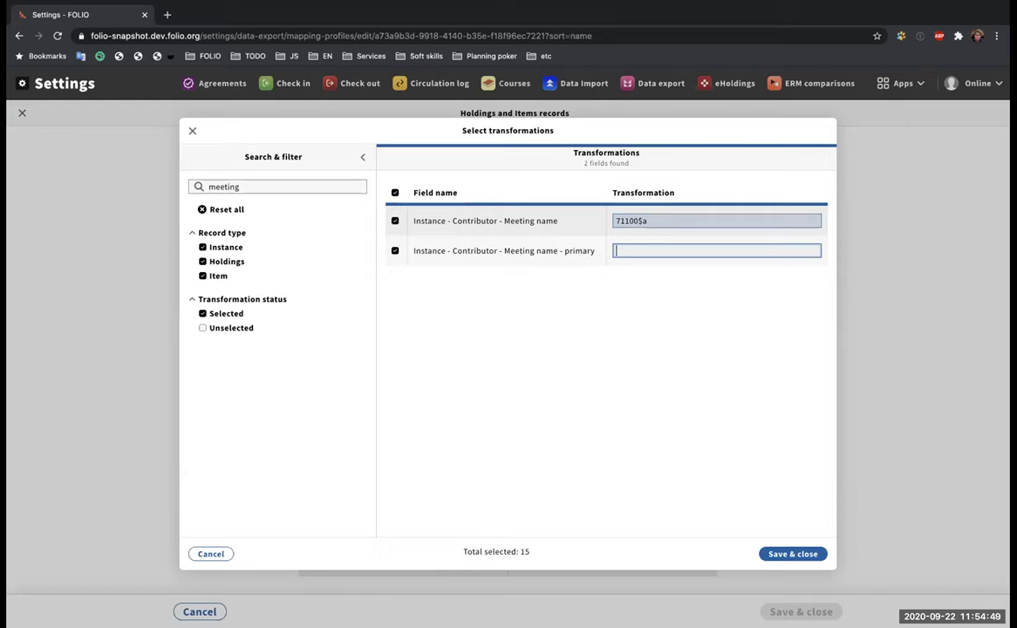
pyautogui.write('11120')
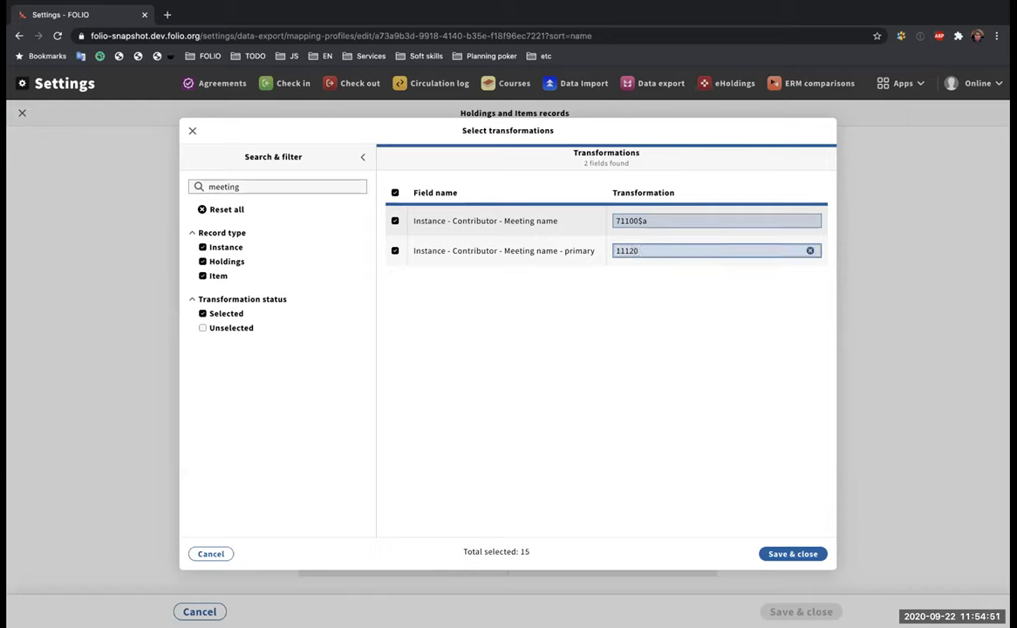
pyautogui.write('$a')
pyautogui.click(631, 221)
pyautogui.press('BackSpace')
pyautogui.write('2')
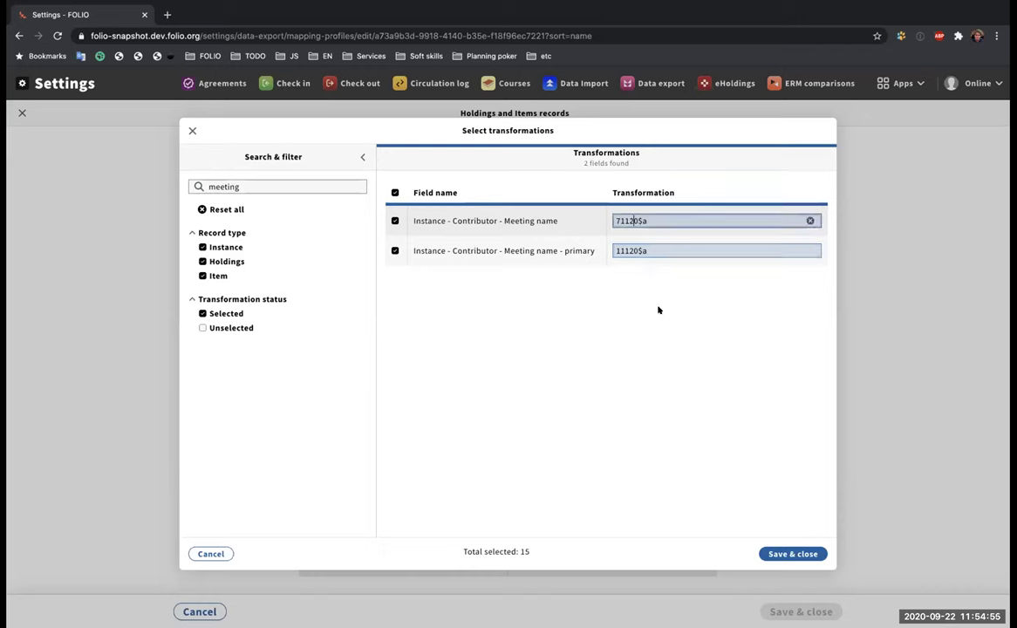
pyautogui.click(271, 350)
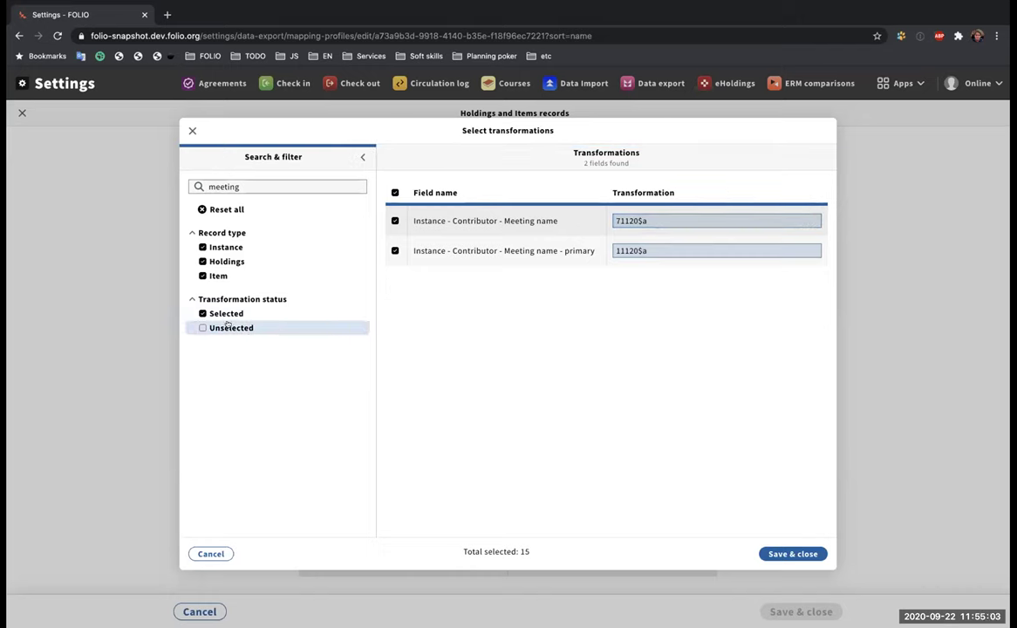
pyautogui.click(272, 186)
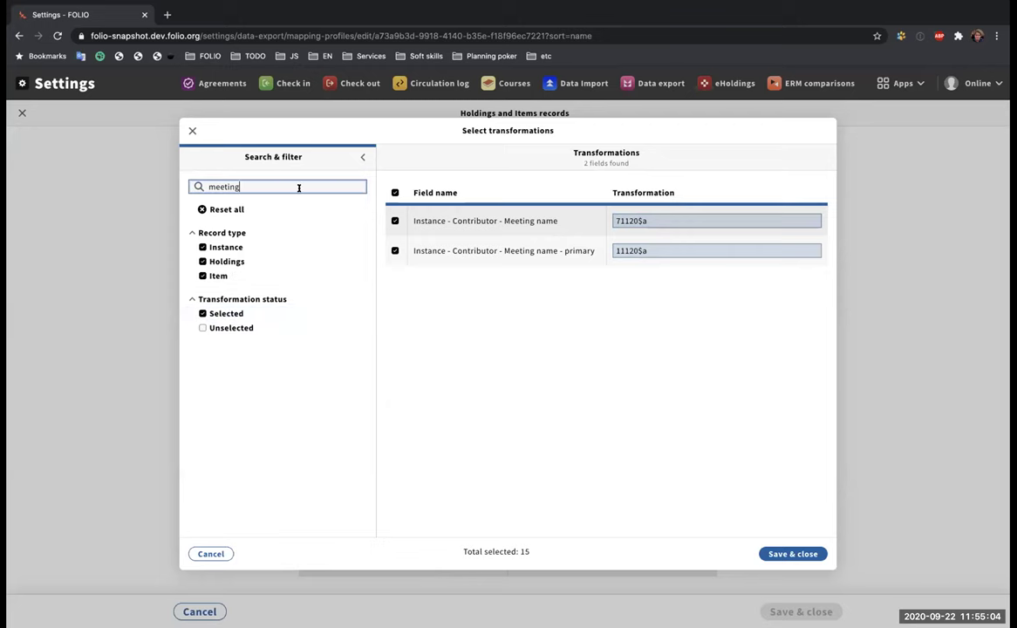
# Clear the 'meeting' search and review the 15 selected transformations
pyautogui.click(225, 209)
pyautogui.click(242, 327)
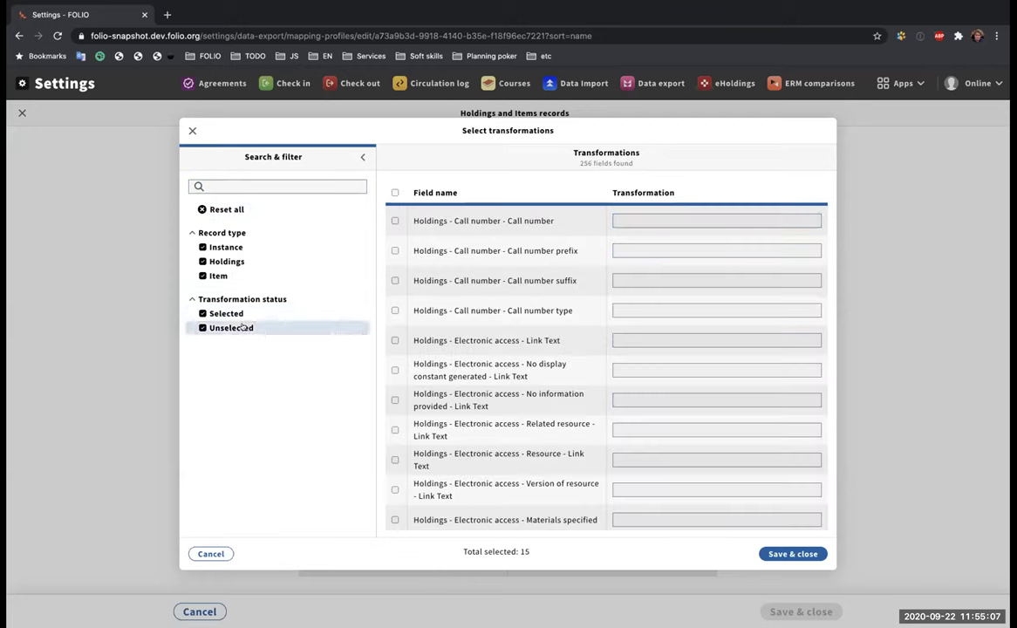
pyautogui.click(244, 327)
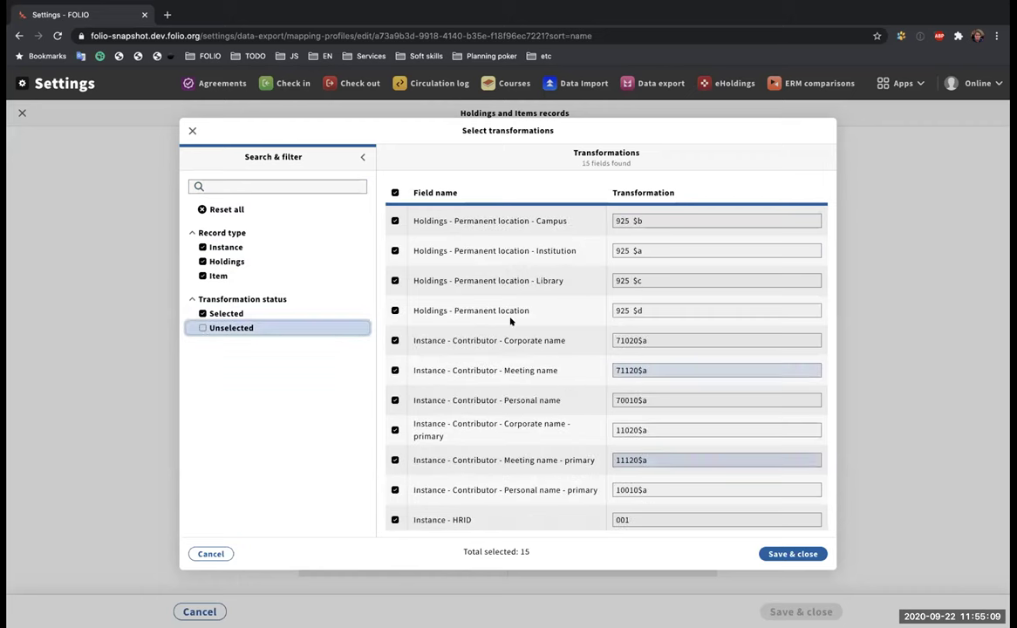
pyautogui.scroll(-3, 510, 322)
pyautogui.scroll(2, 510, 322)
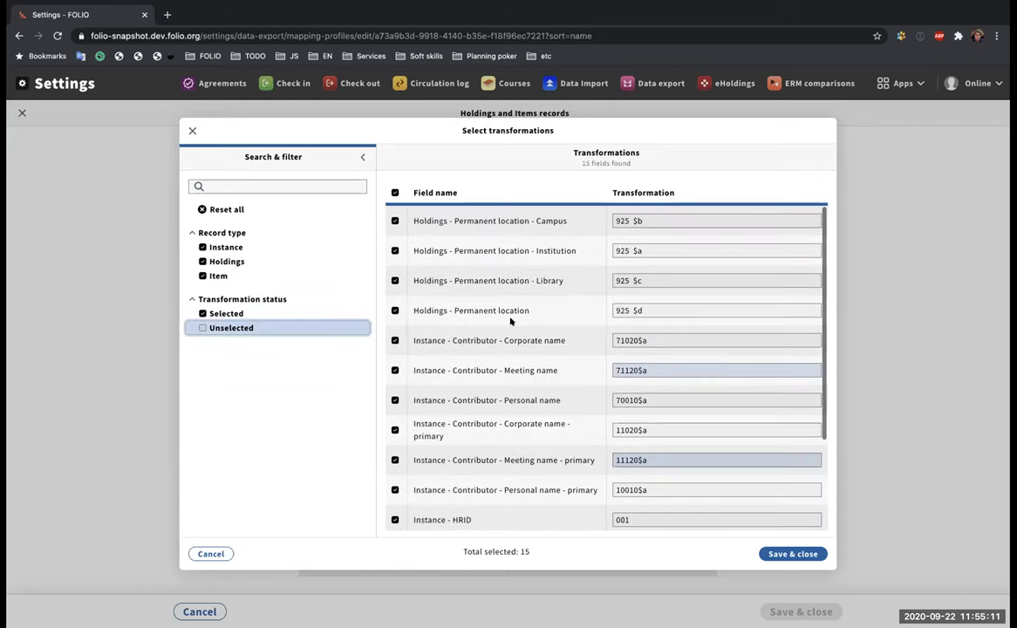
pyautogui.click(245, 328)
# Compare the 241 unselected fields with the selected ones, then show all 256 again
pyautogui.click(226, 313)
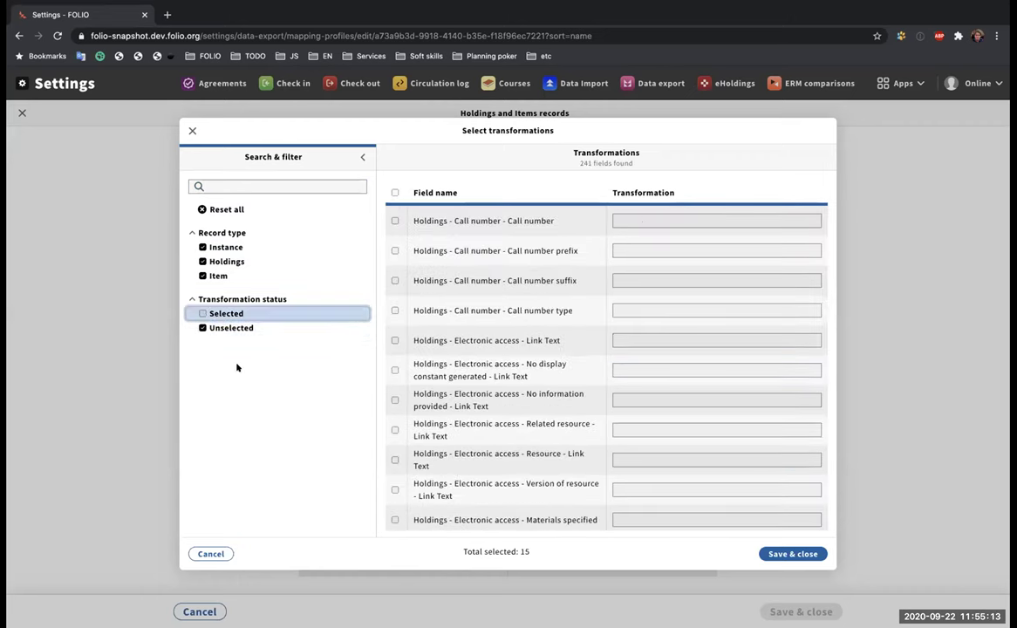
pyautogui.moveTo(565, 163); pyautogui.dragTo(631, 160)
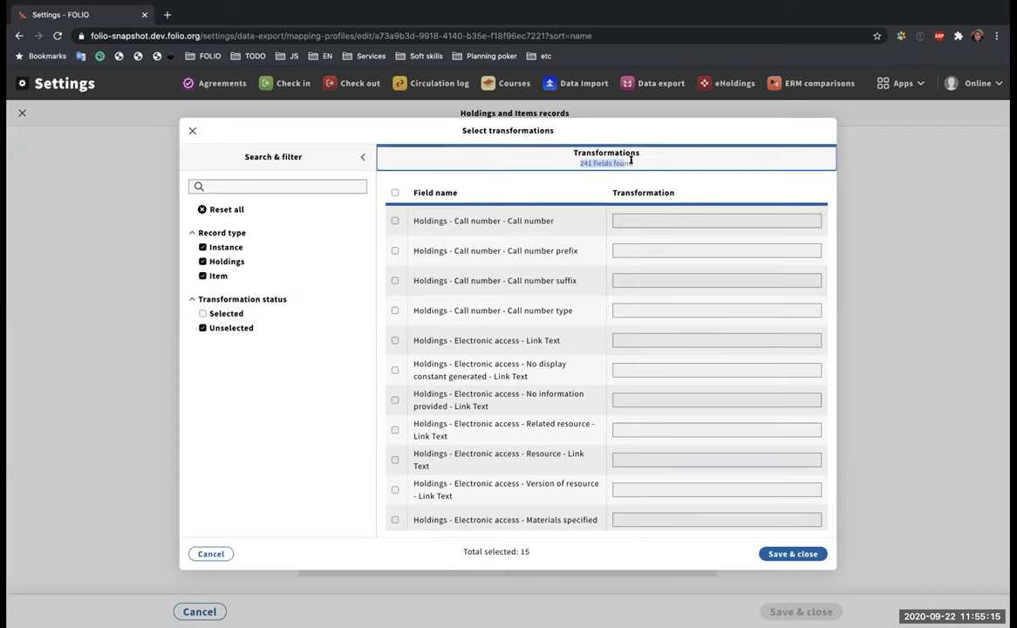
pyautogui.click(610, 162)
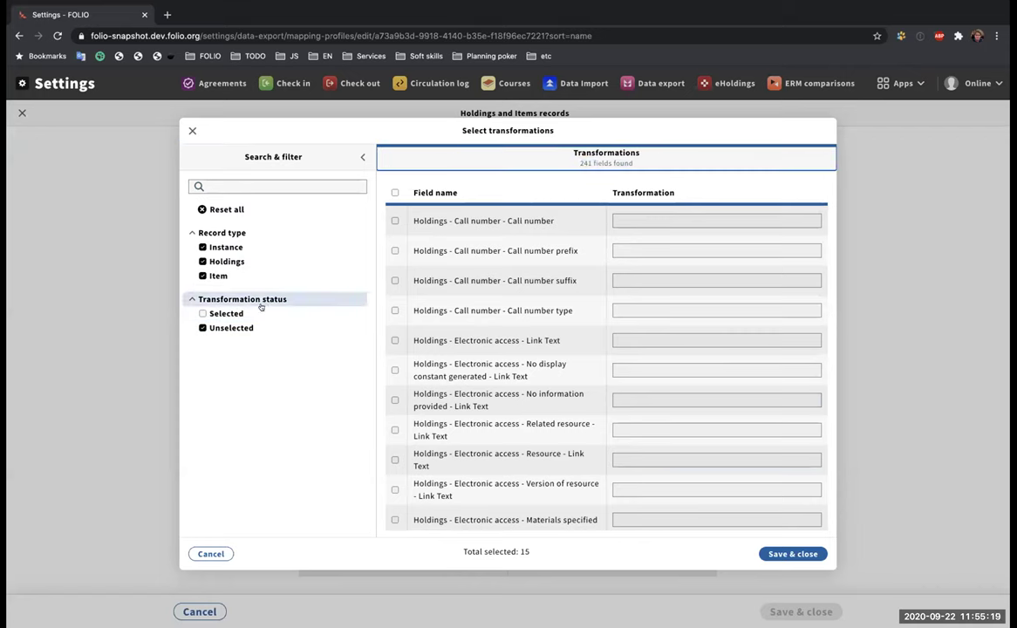
pyautogui.click(523, 551)
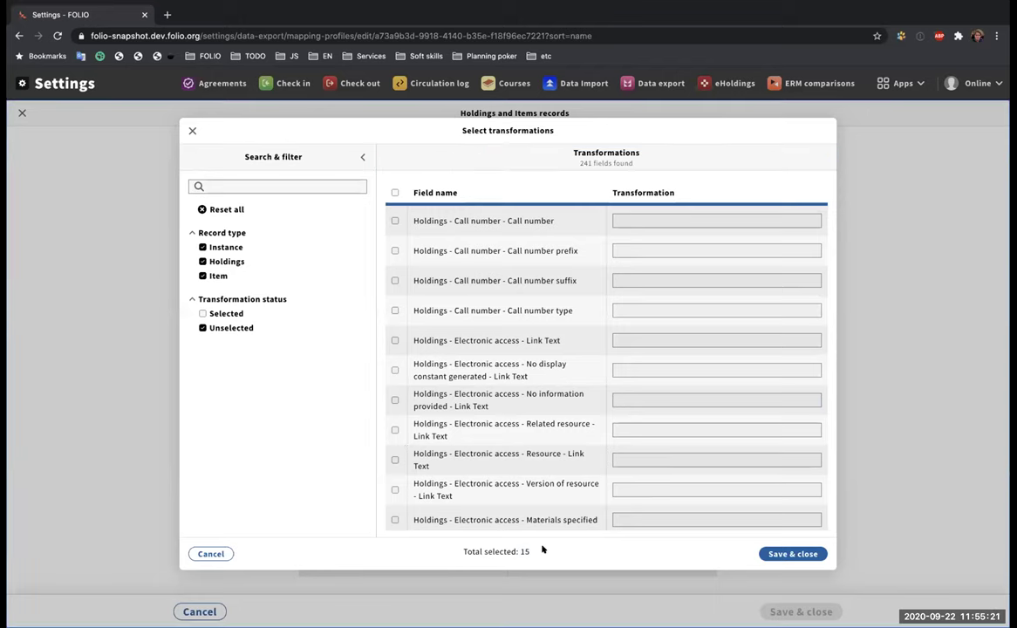
pyautogui.click(229, 327)
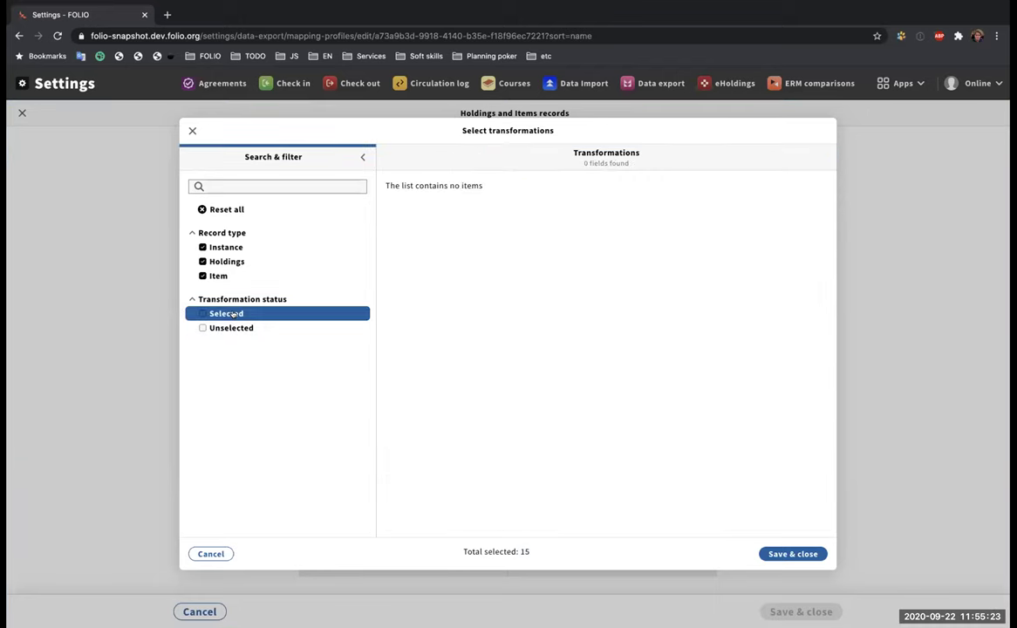
pyautogui.click(234, 314)
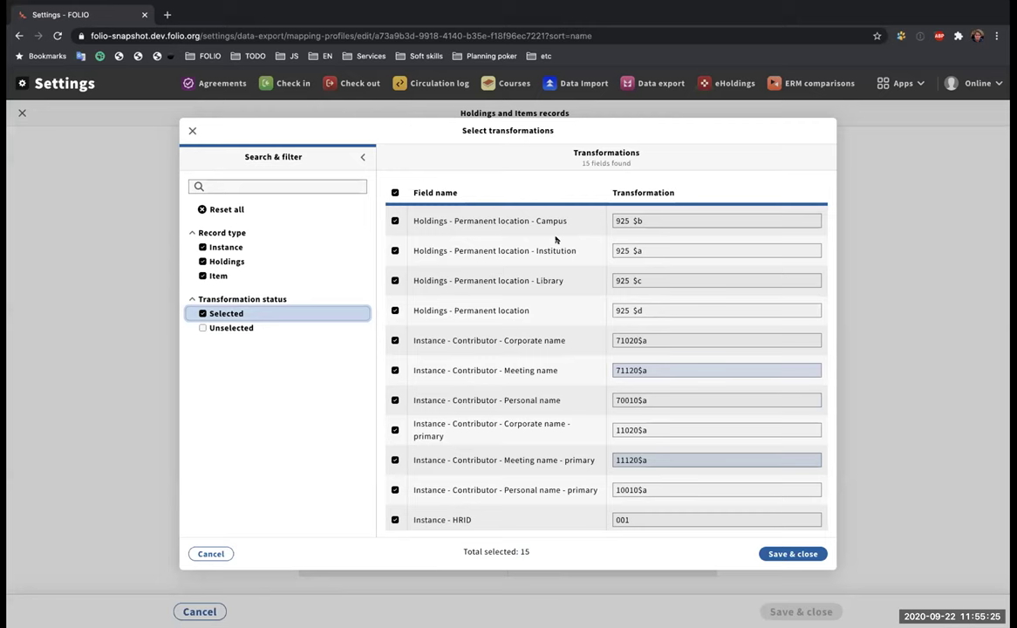
pyautogui.scroll(-3, 556, 239)
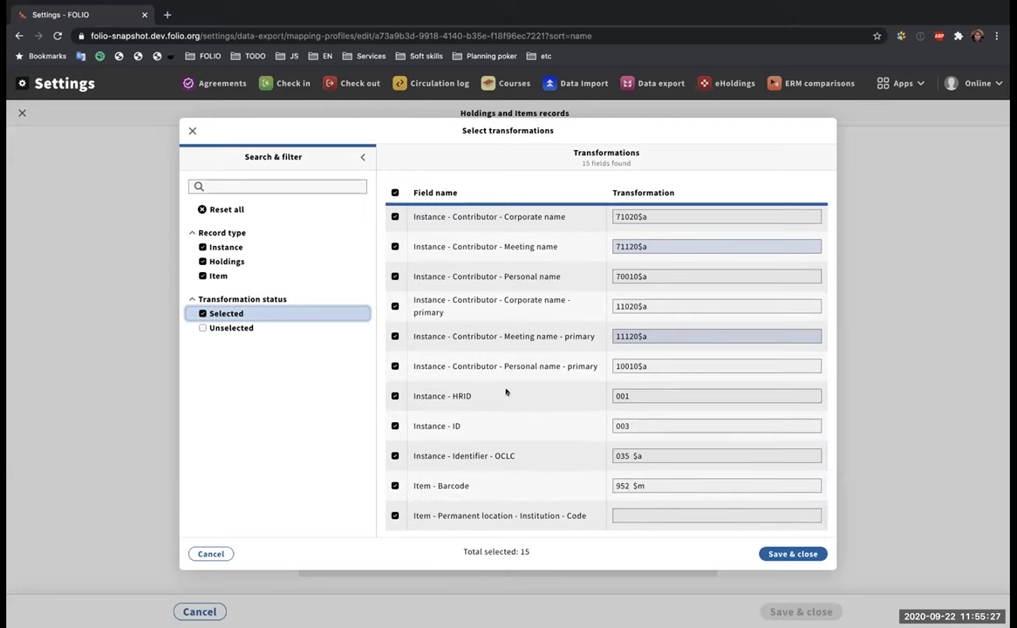
pyautogui.click(234, 328)
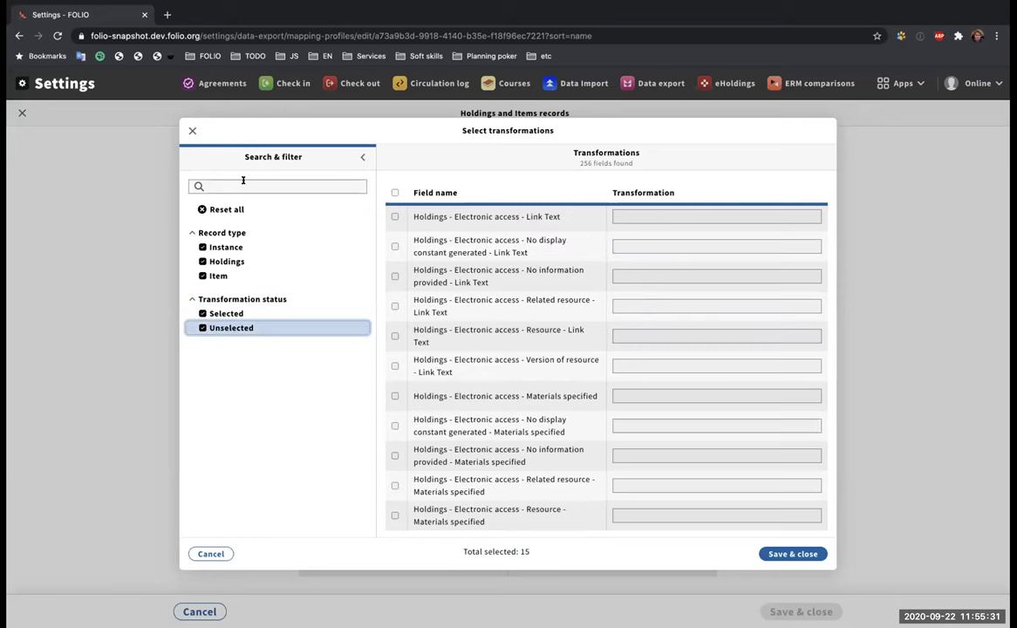
# Select the Instance - Resource title field and map it to 24500$a
pyautogui.click(247, 209)
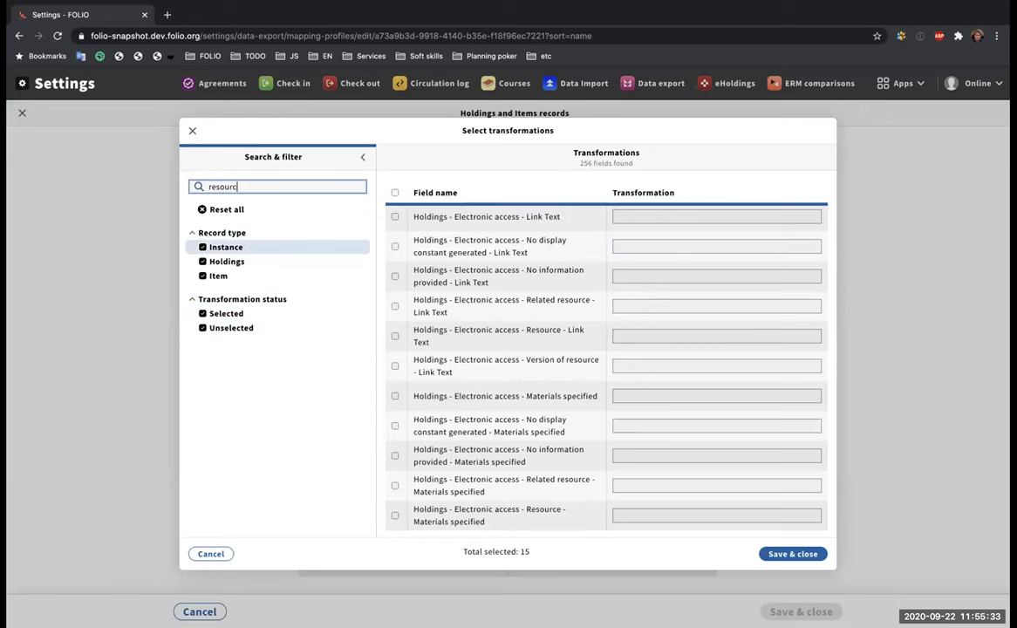
pyautogui.write('resource')
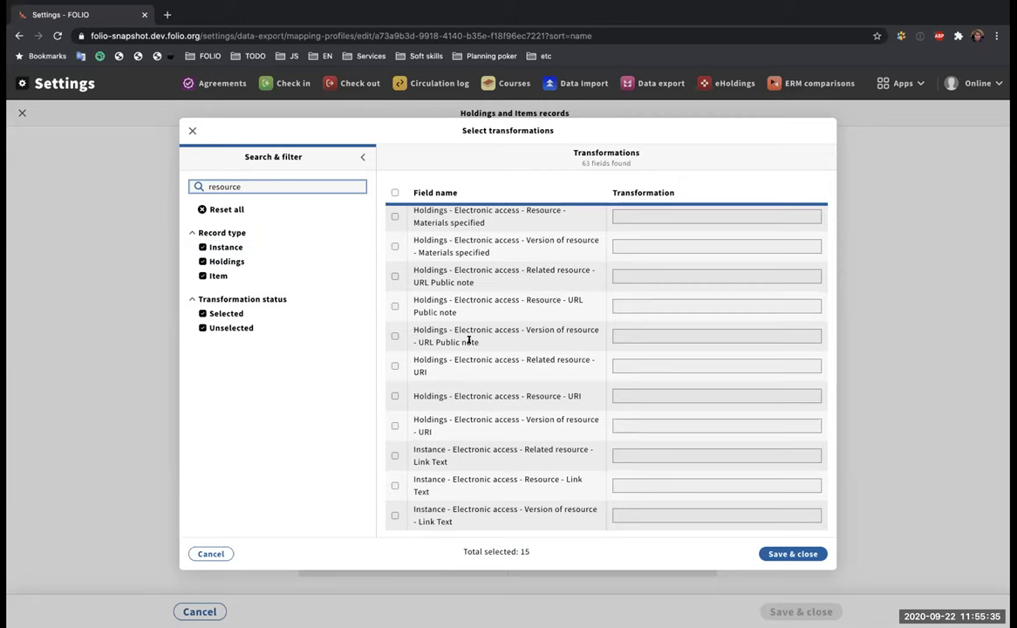
pyautogui.write(' title')
pyautogui.click(394, 219)
pyautogui.click(670, 220)
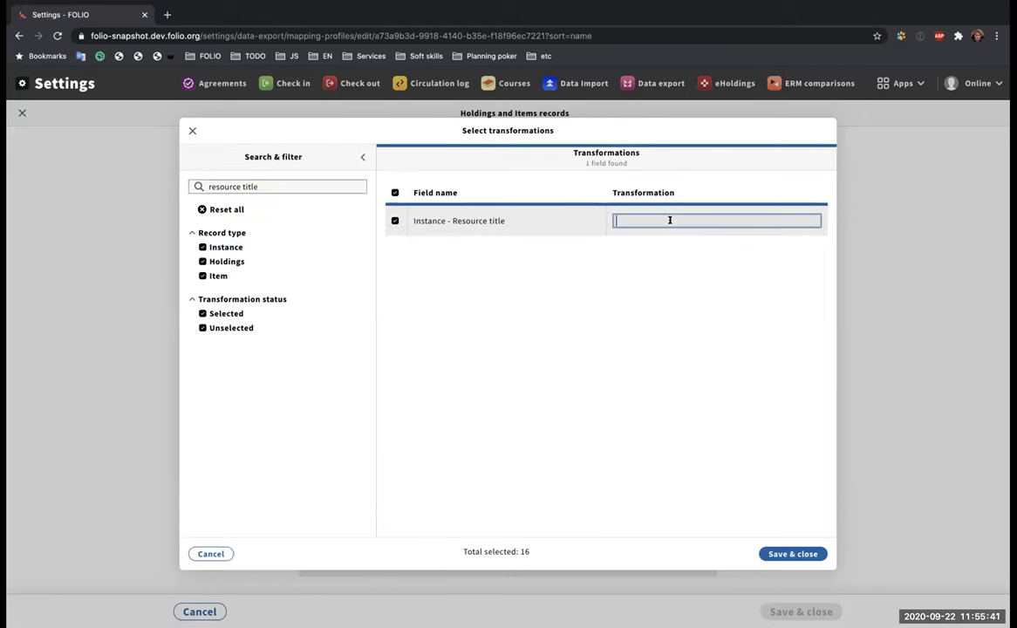
pyautogui.write('24')
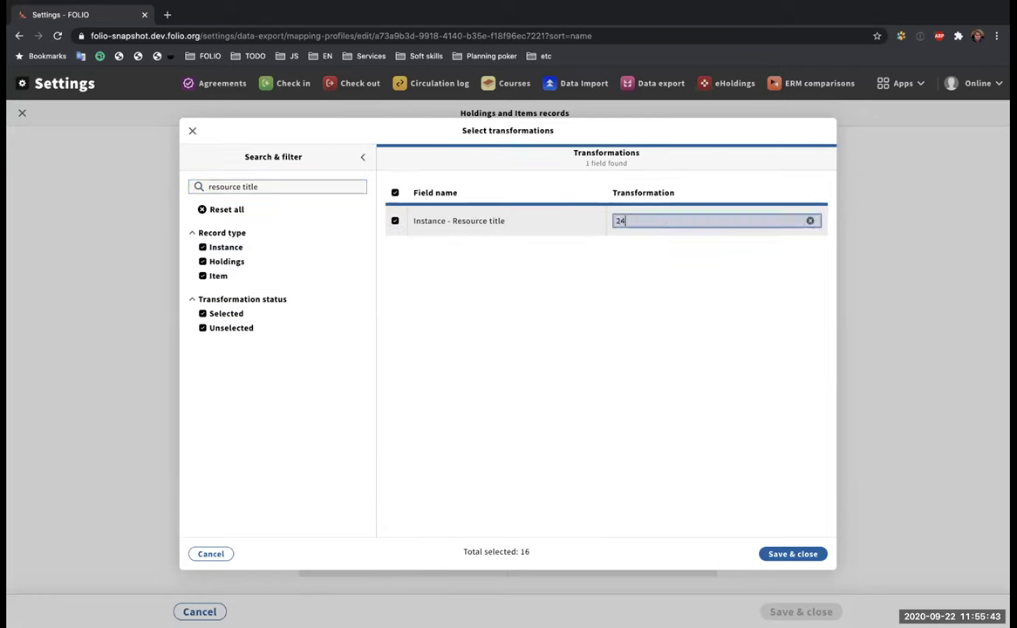
pyautogui.write('500$a')
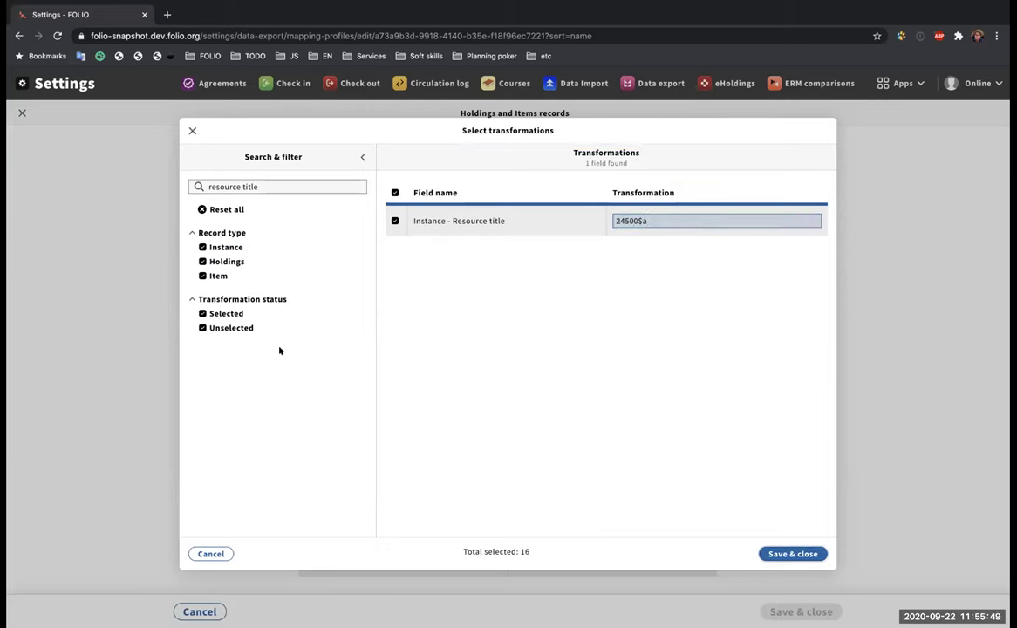
# Clear the search and review the 16 selected transformations, including Meeting name and Resource title
pyautogui.click(228, 328)
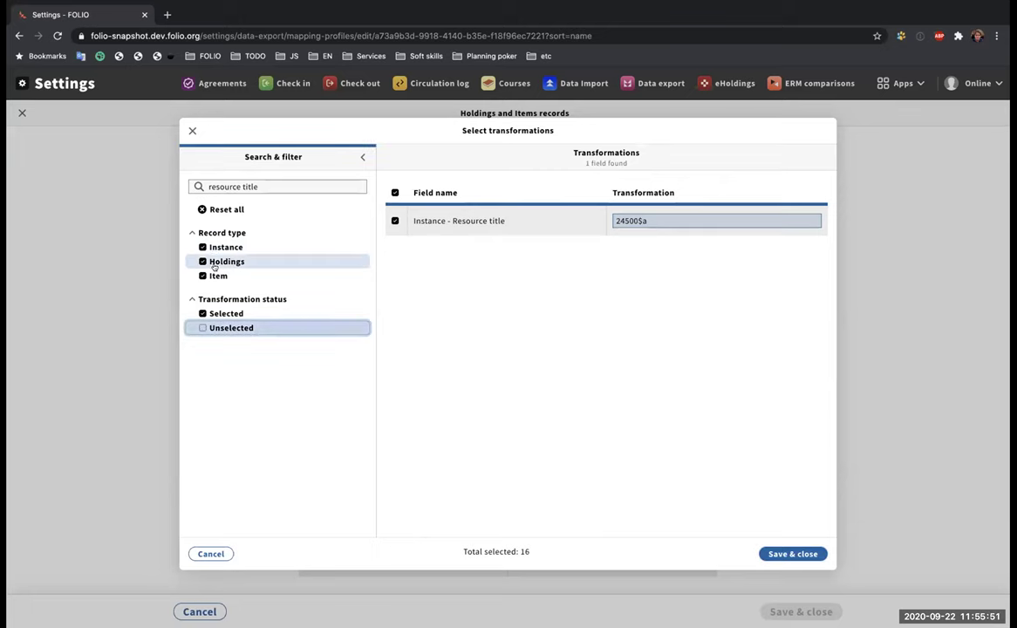
pyautogui.moveTo(279, 187); pyautogui.dragTo(163, 186)
pyautogui.press('BackSpace')
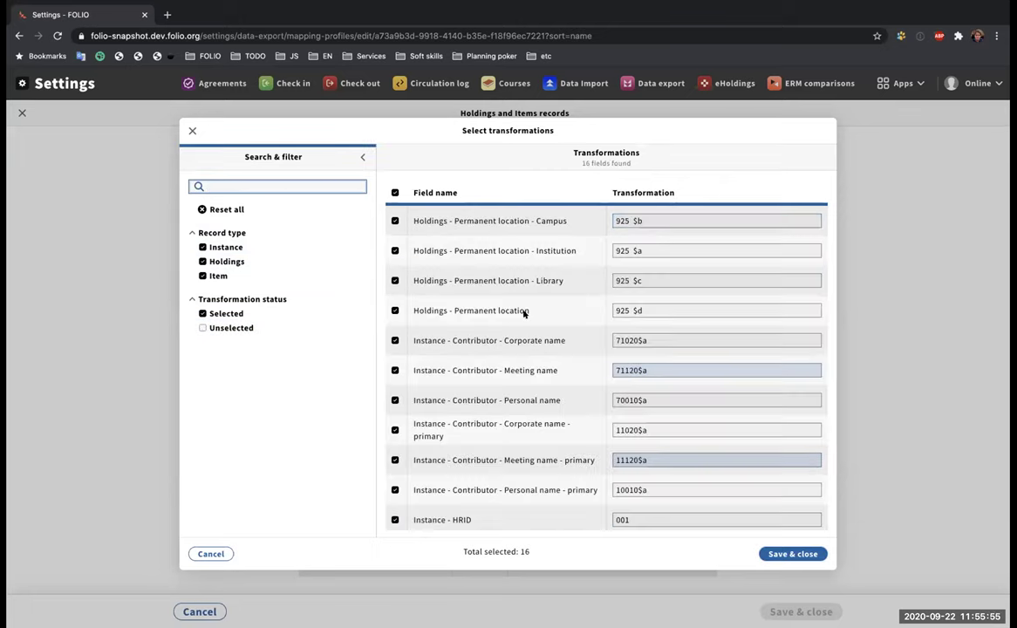
pyautogui.scroll(-4, 524, 312)
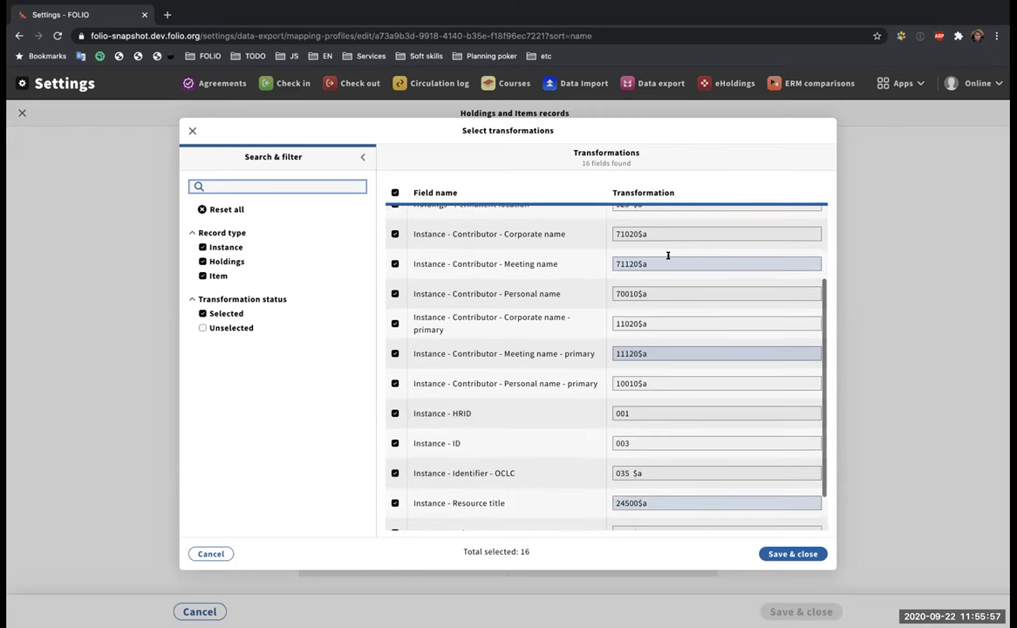
pyautogui.click(667, 259)
pyautogui.click(665, 353)
pyautogui.click(682, 496)
pyautogui.scroll(-1, 718, 471)
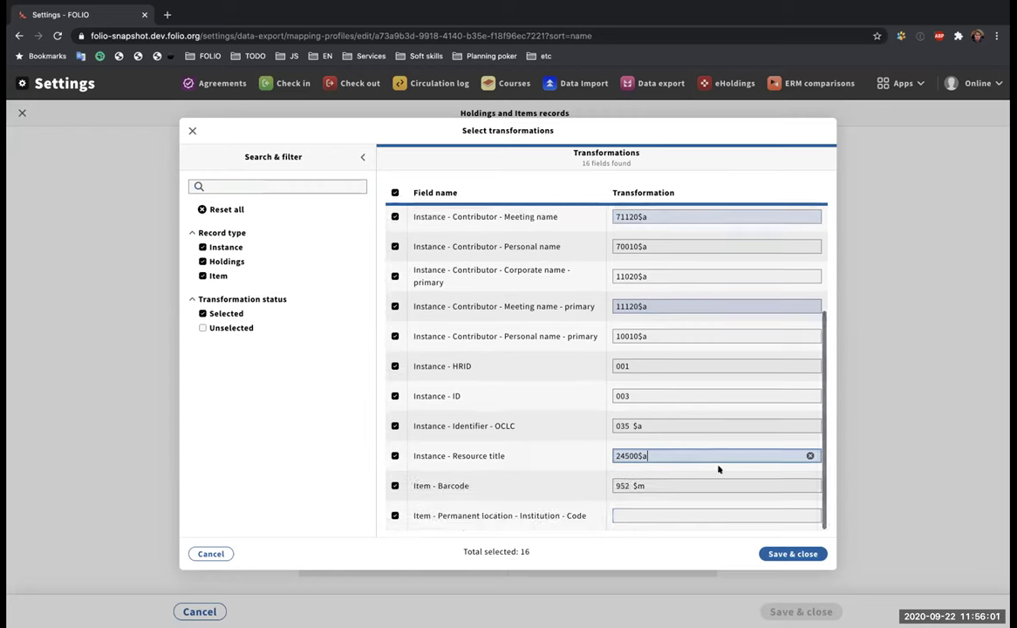
# Keep the chosen transformations and confirm Resource title 24500$a appears in the table
pyautogui.click(791, 554)
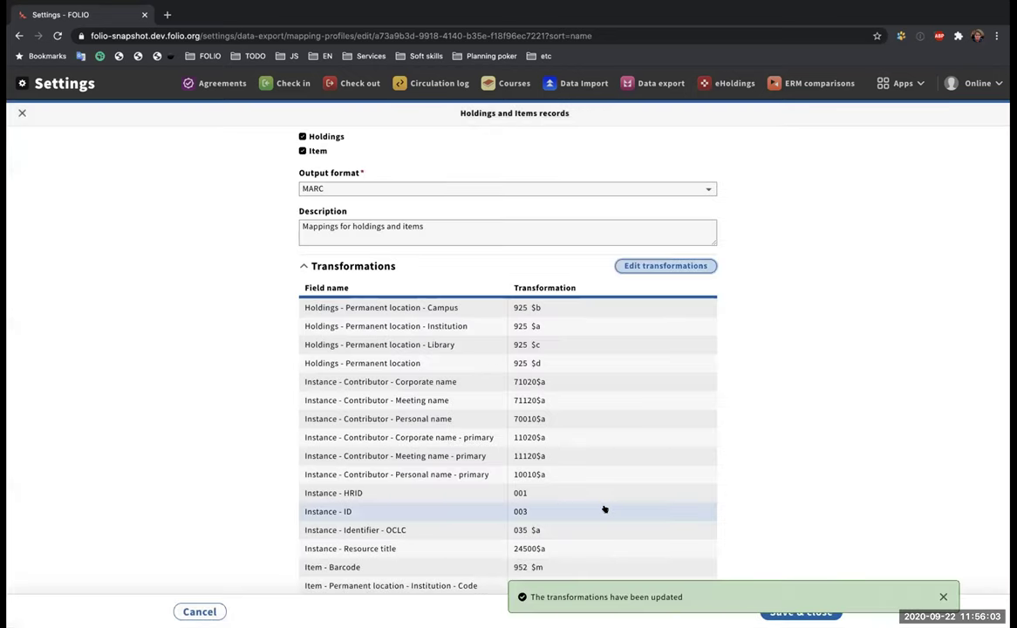
pyautogui.scroll(-1, 603, 508)
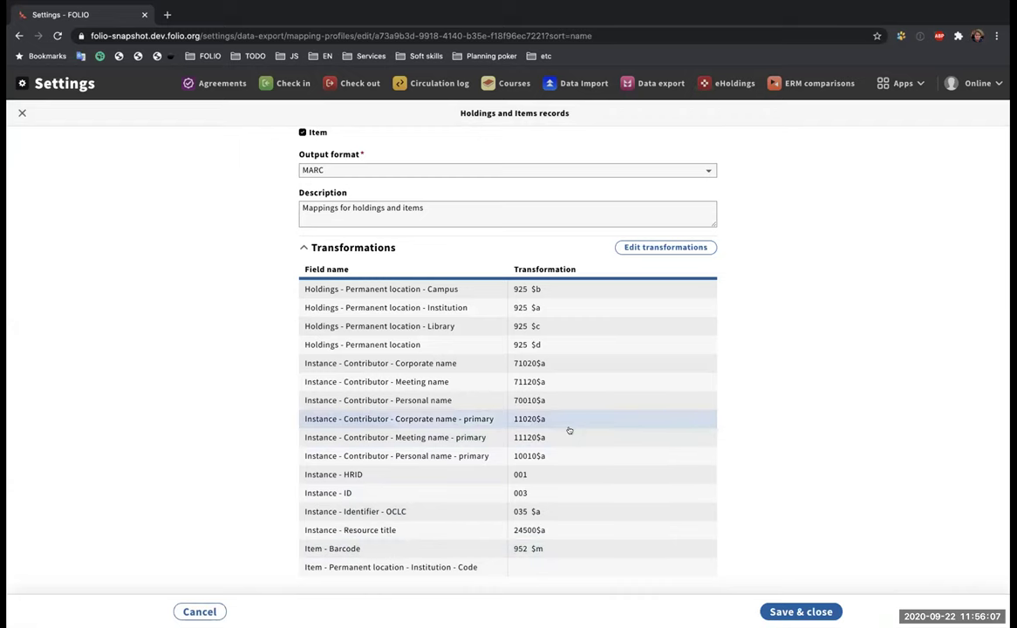
pyautogui.click(558, 530)
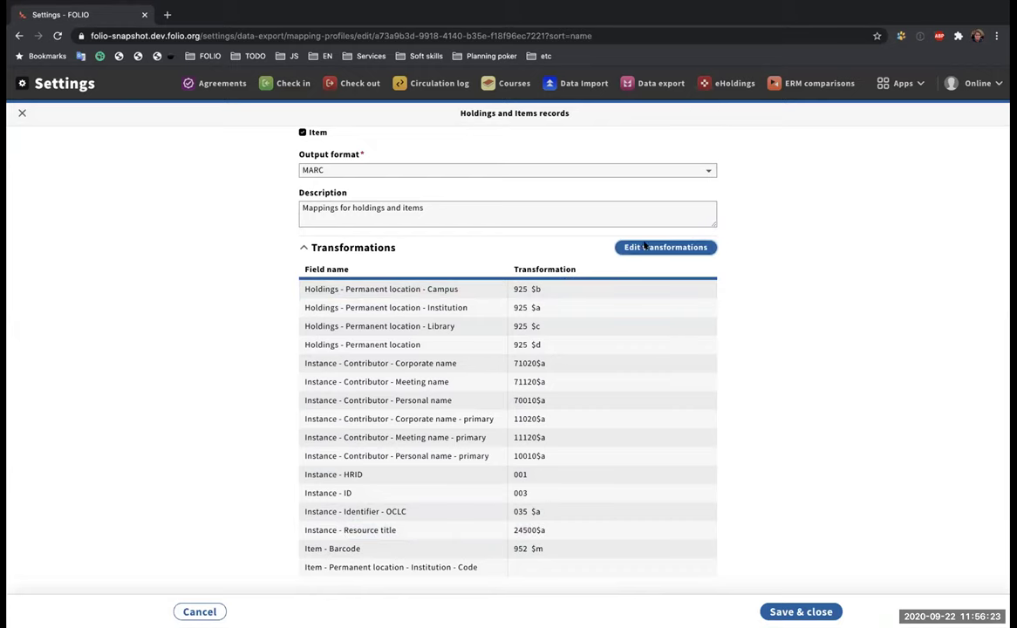
# Recheck the selected transformations without changes, then save the mapping profile
pyautogui.click(644, 247)
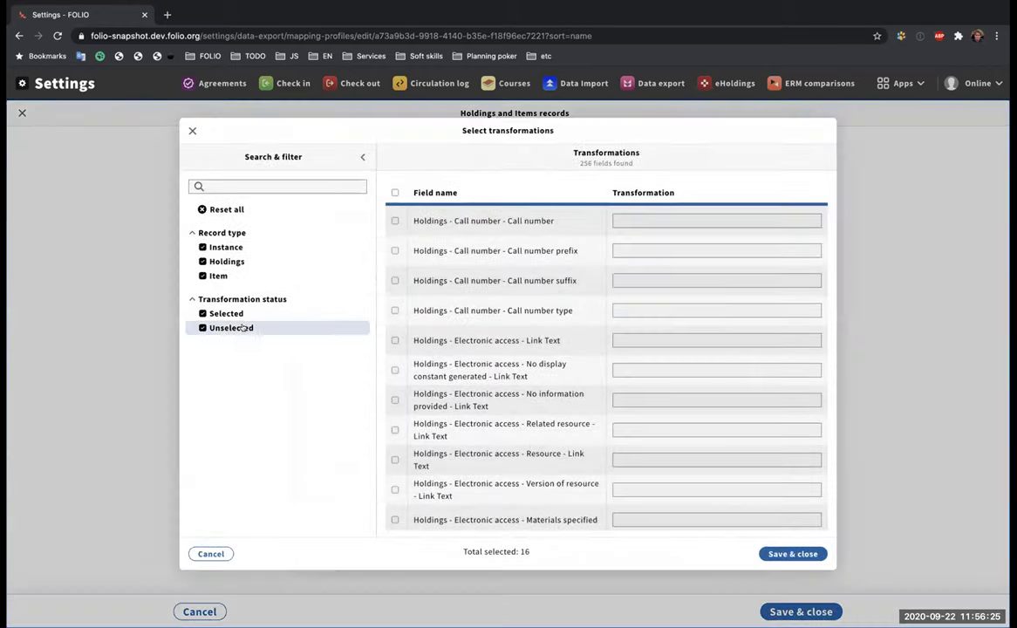
pyautogui.click(243, 327)
pyautogui.scroll(-5, 488, 337)
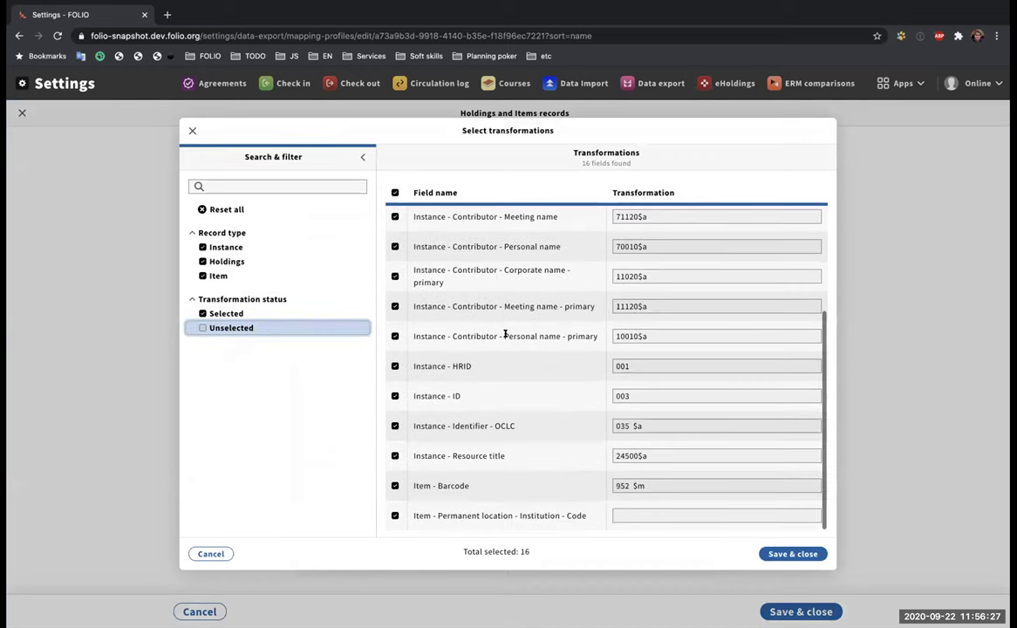
pyautogui.scroll(5, 488, 340)
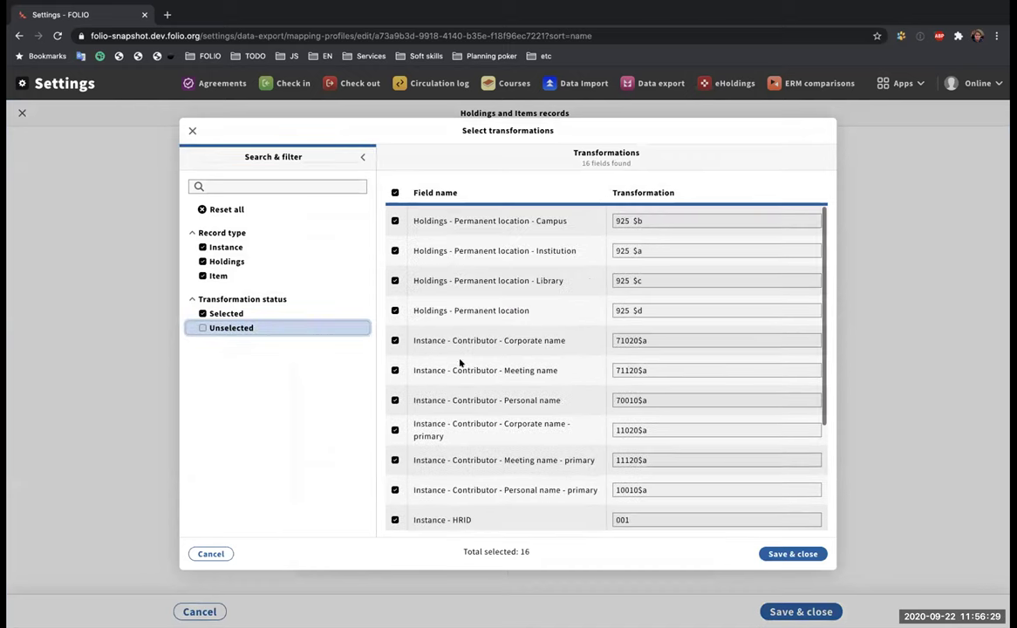
pyautogui.click(209, 555)
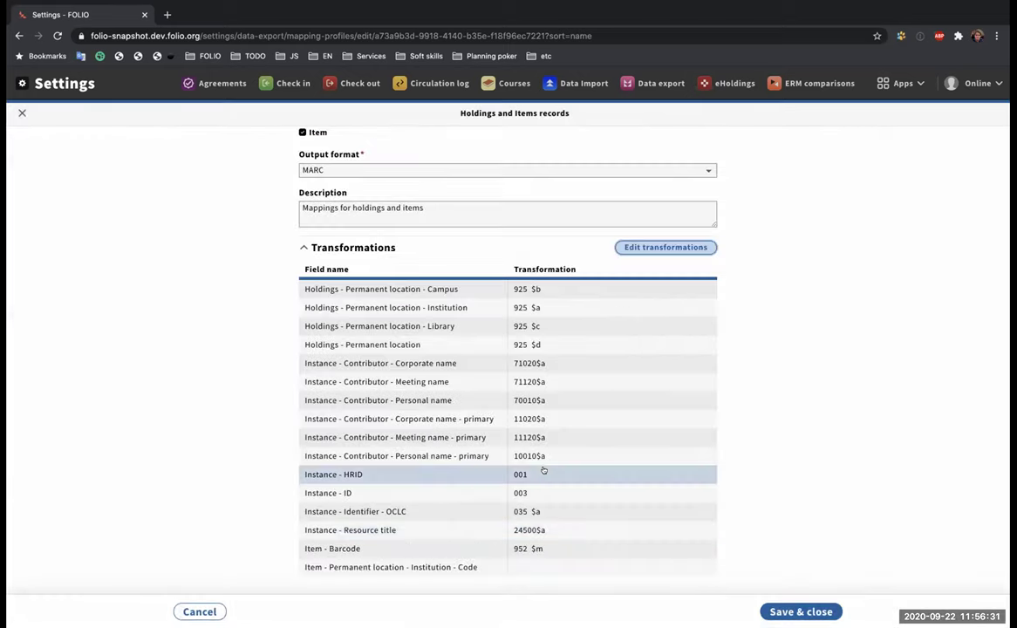
pyautogui.click(800, 612)
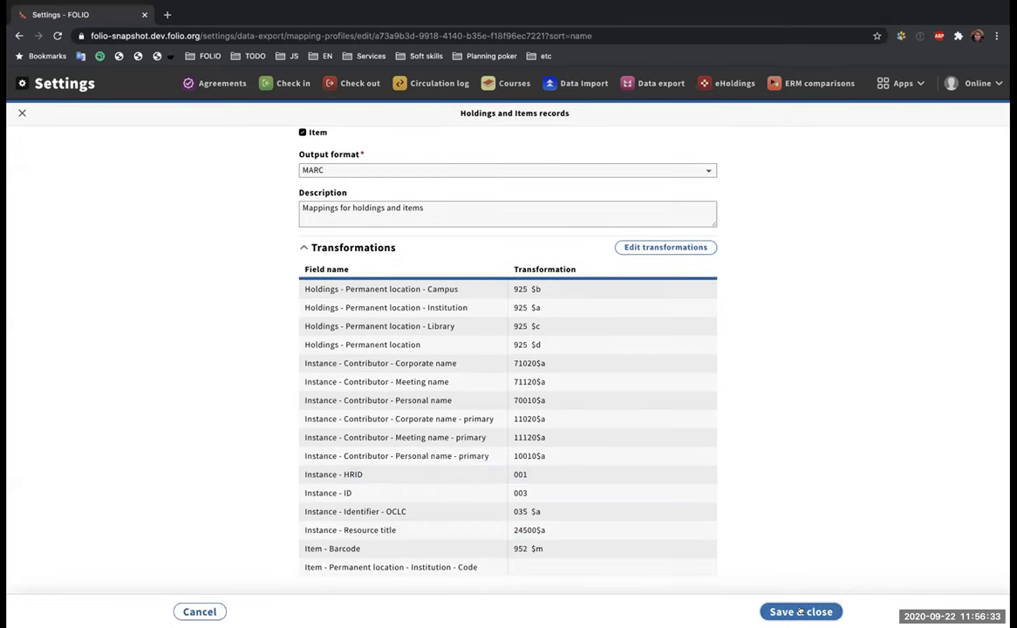
# Save the Holdings and Items records profile and check its Resource title 24500$a and OCLC mappings
pyautogui.click(801, 612)
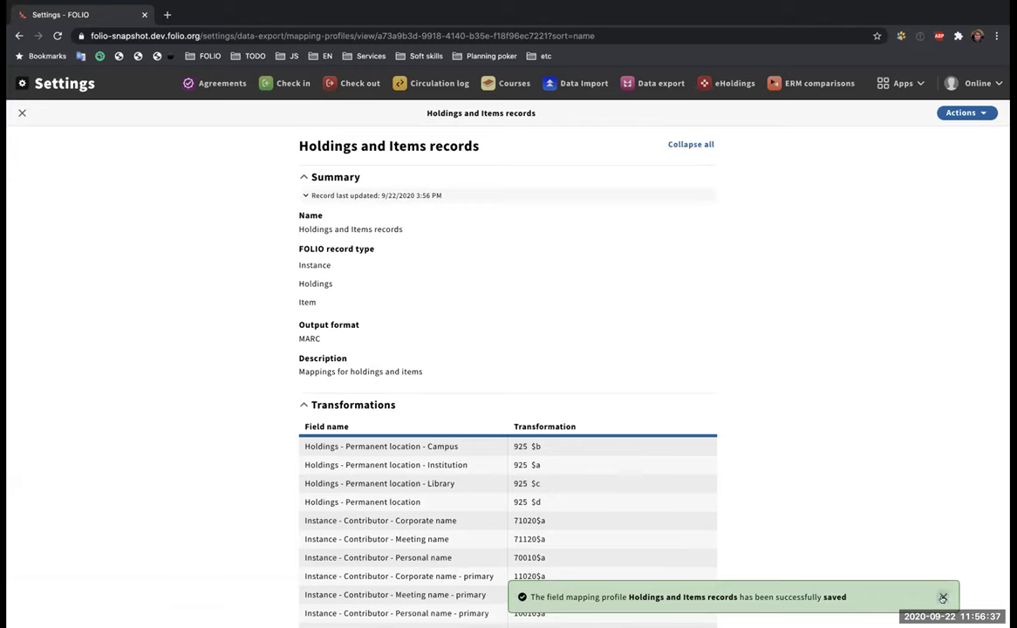
pyautogui.click(943, 596)
pyautogui.scroll(-2, 819, 530)
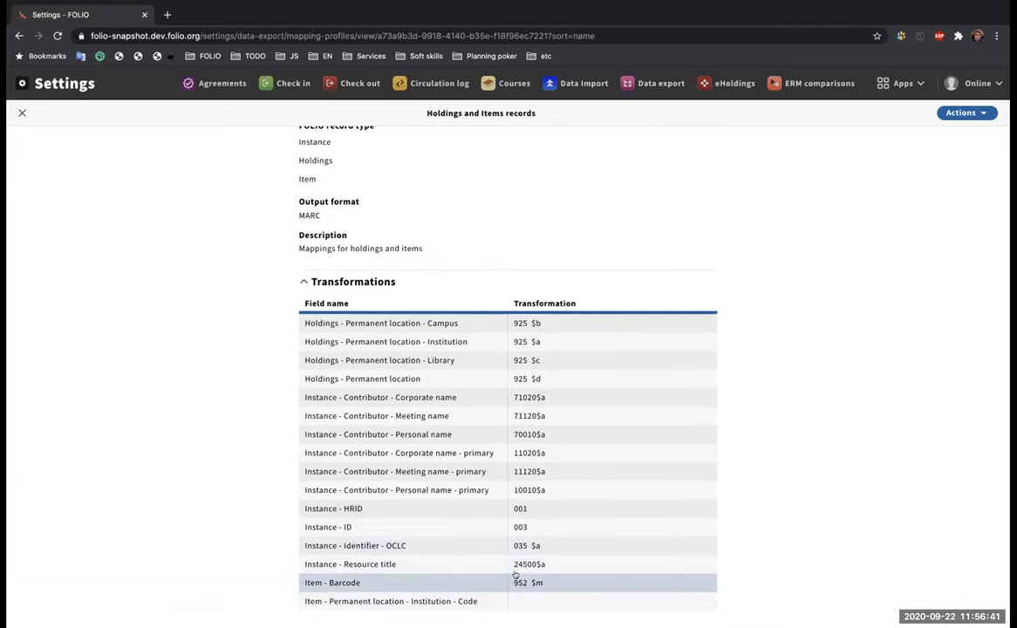
pyautogui.moveTo(506, 565); pyautogui.dragTo(549, 564)
pyautogui.click(556, 546)
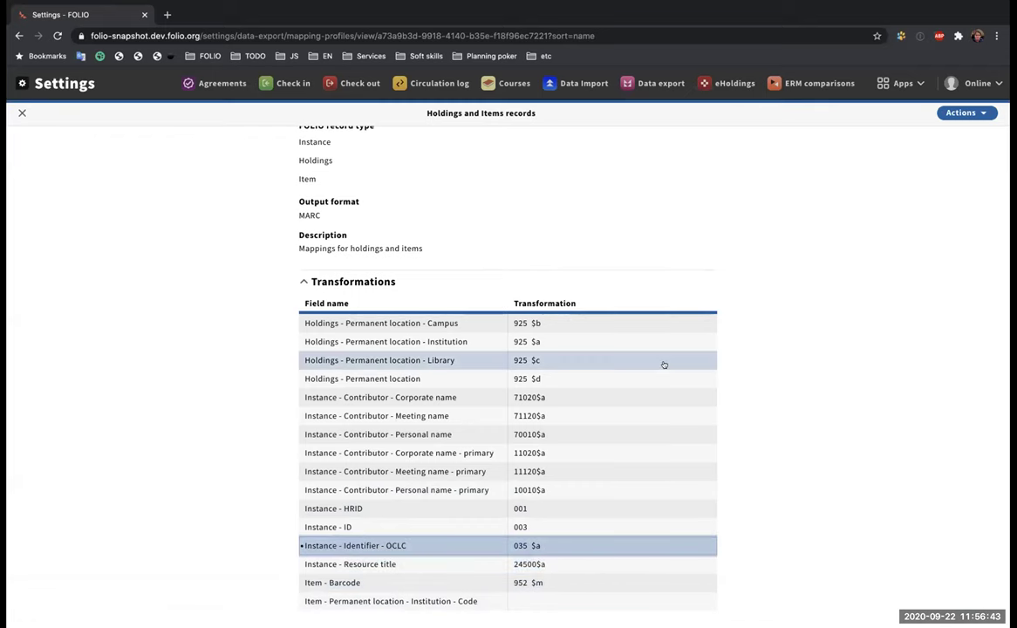
pyautogui.click(497, 186)
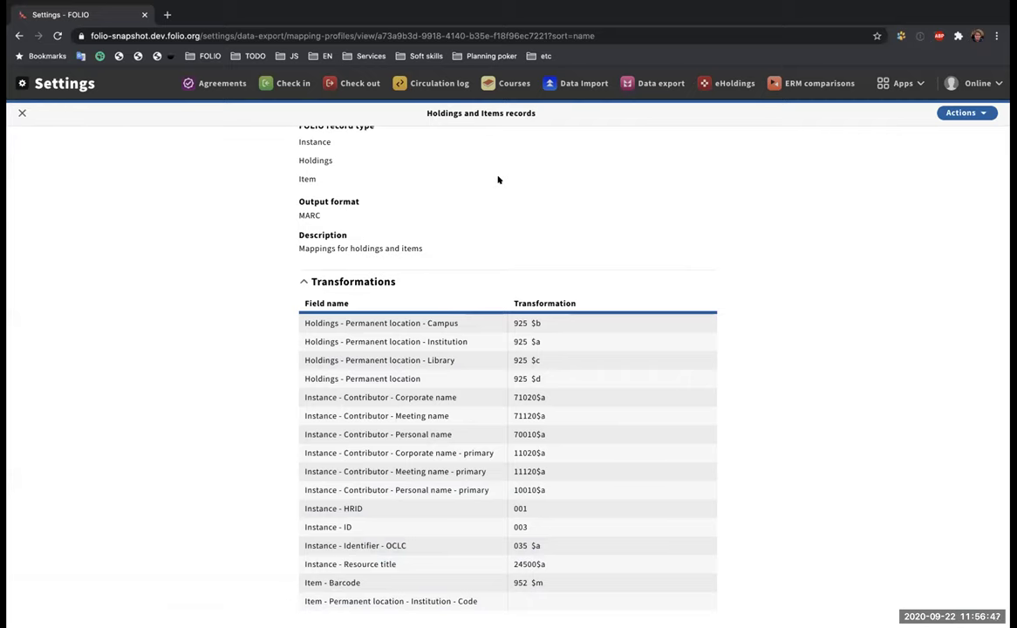
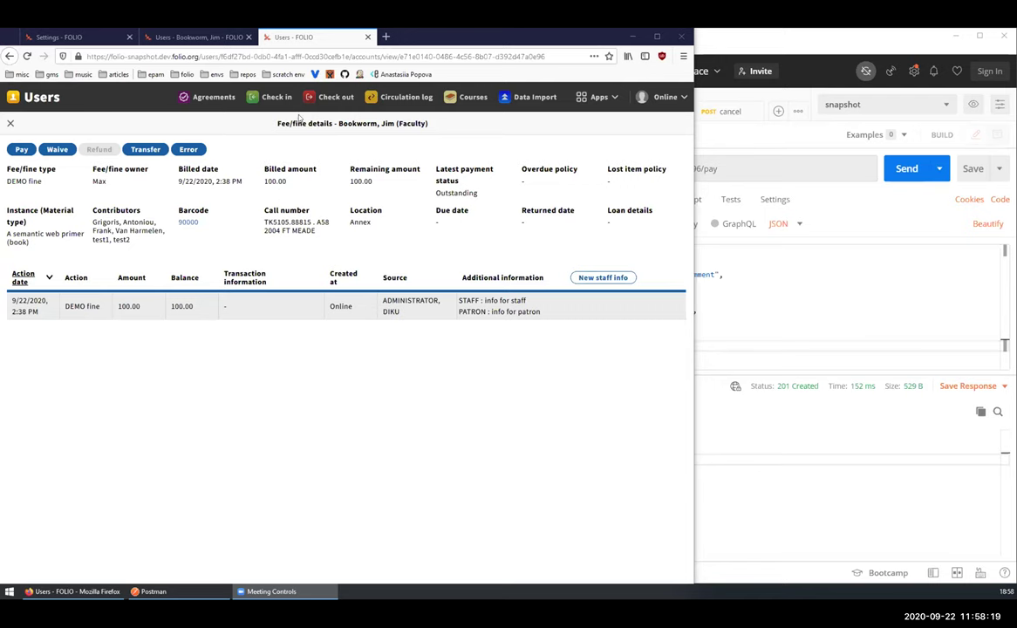
pyautogui.rightClick(309, 36)
pyautogui.press('Escape')
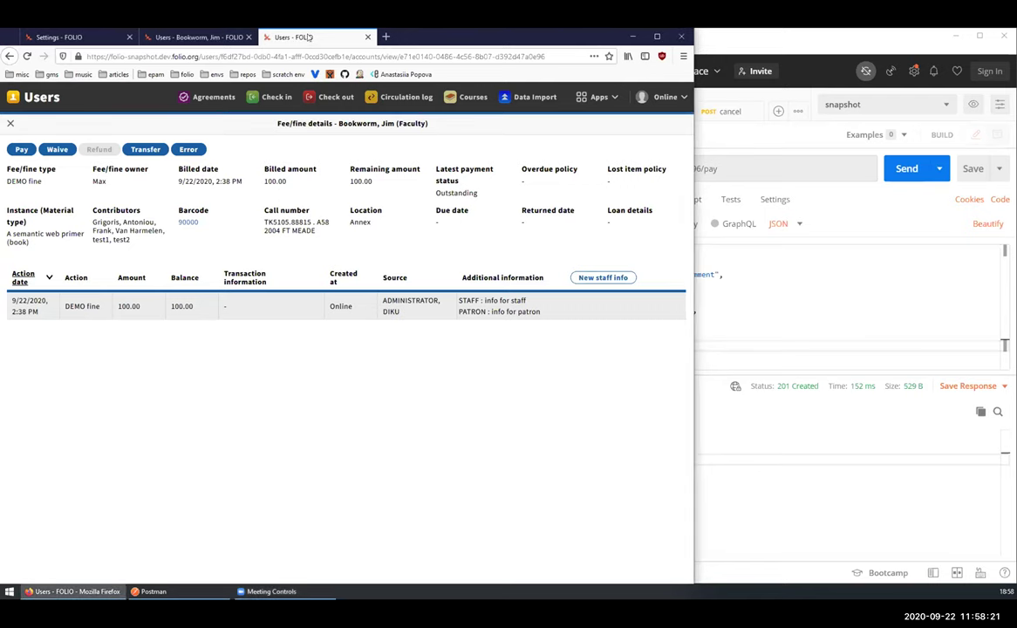
pyautogui.rightClick(283, 35)
pyautogui.click(318, 66)
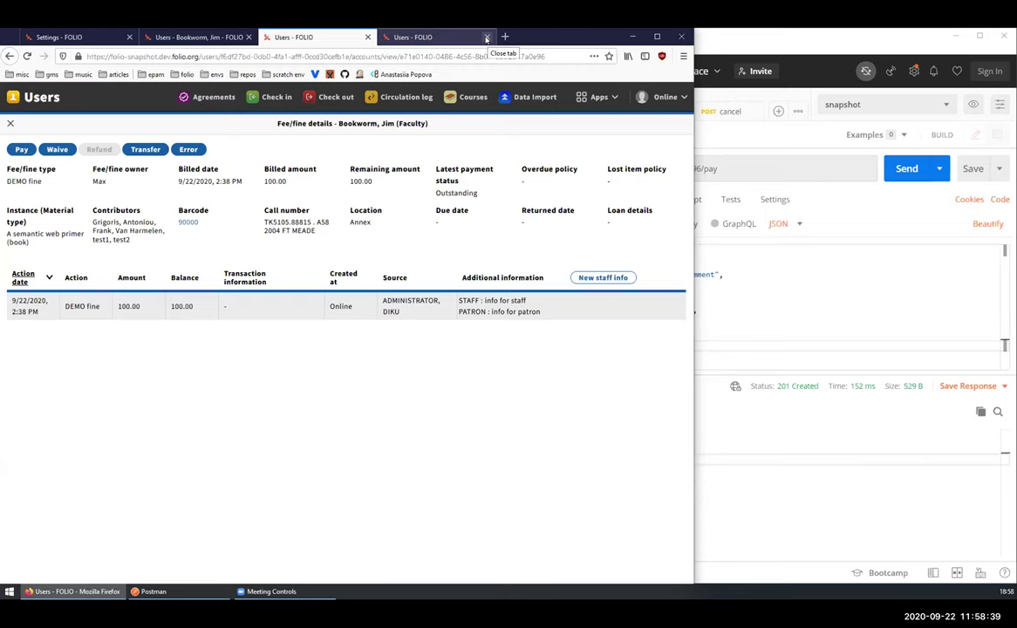
pyautogui.click(487, 37)
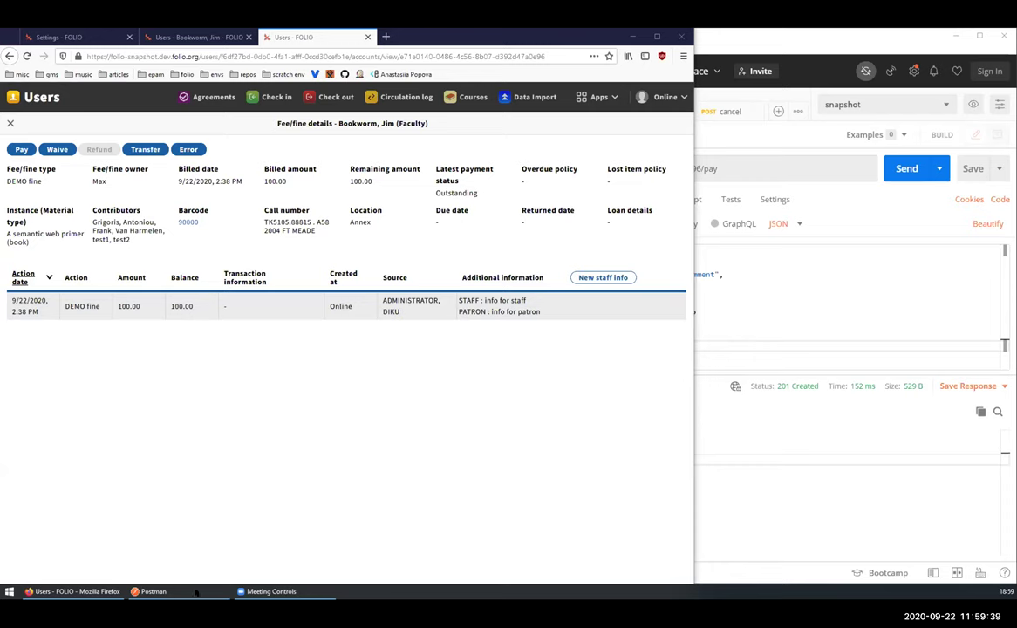
pyautogui.click(222, 381)
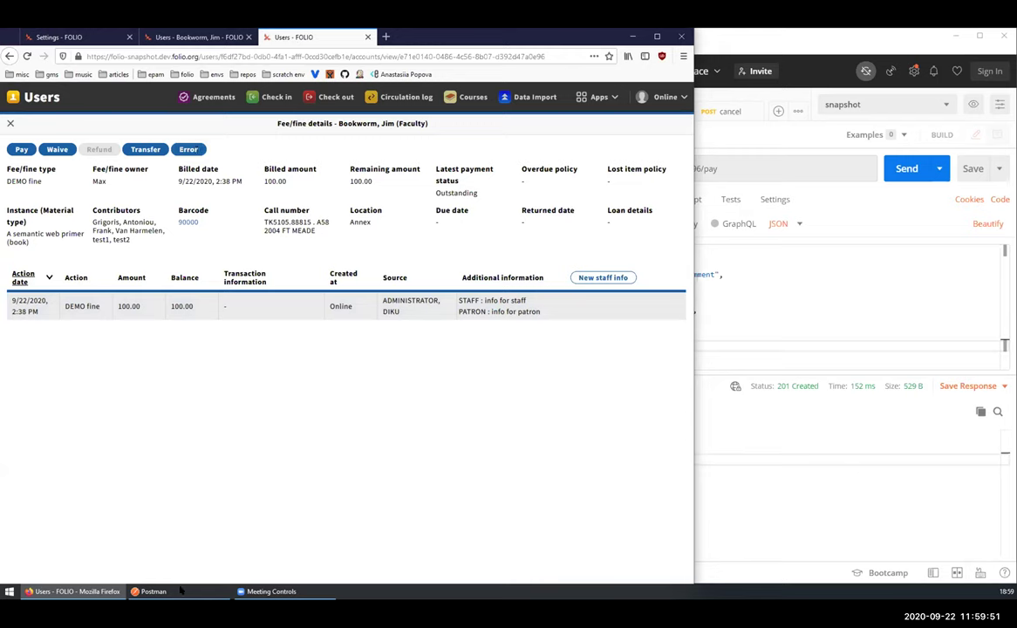
pyautogui.moveTo(180, 593)
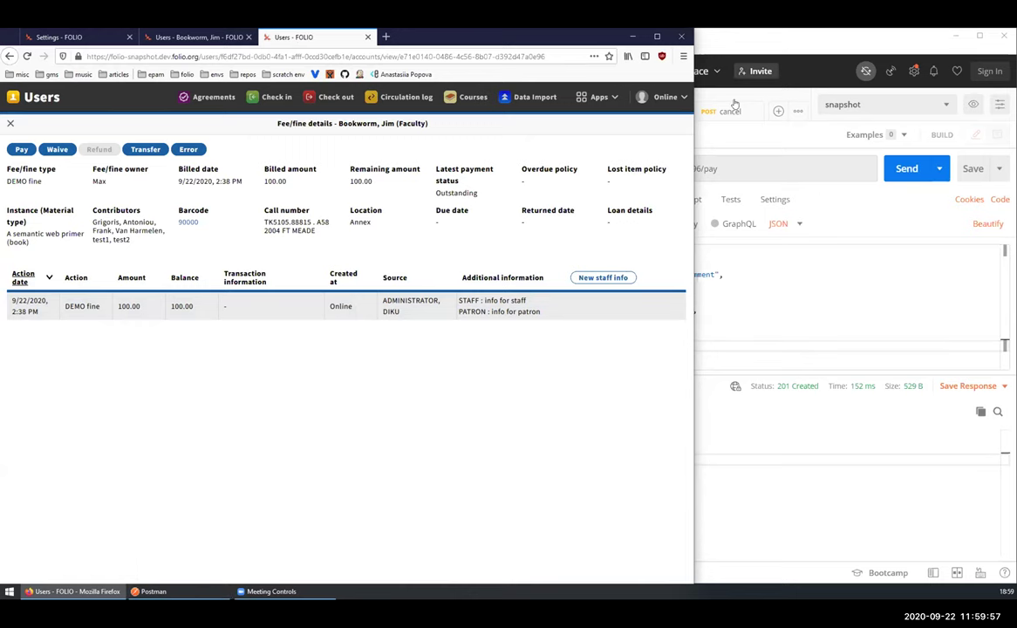
pyautogui.click(903, 42)
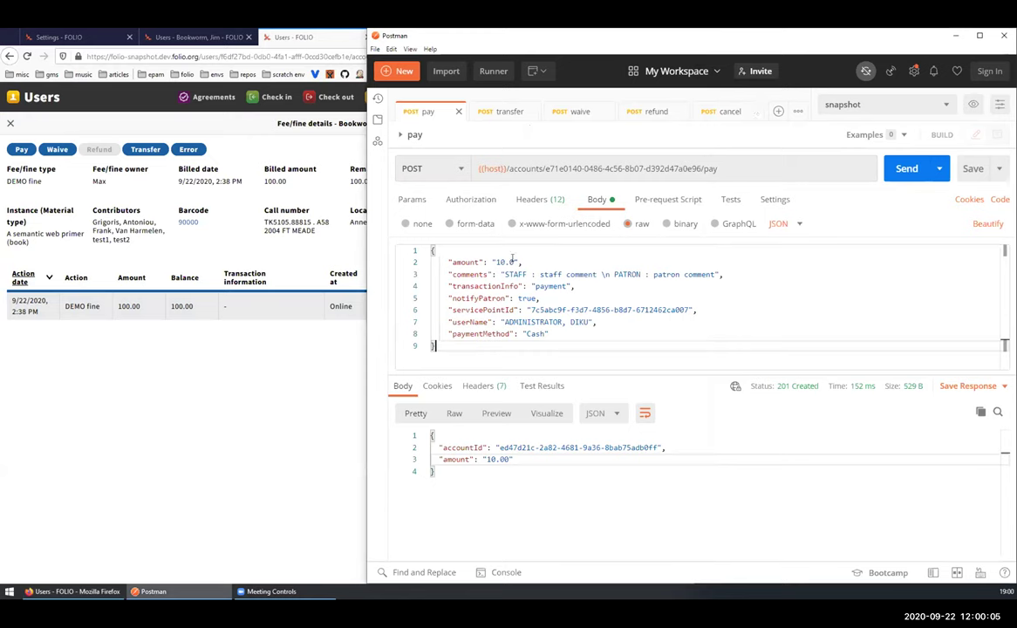
# Try a payment of -1 toward the DEMO fine and confirm it is rejected
pyautogui.doubleClick(505, 261)
pyautogui.click(517, 261)
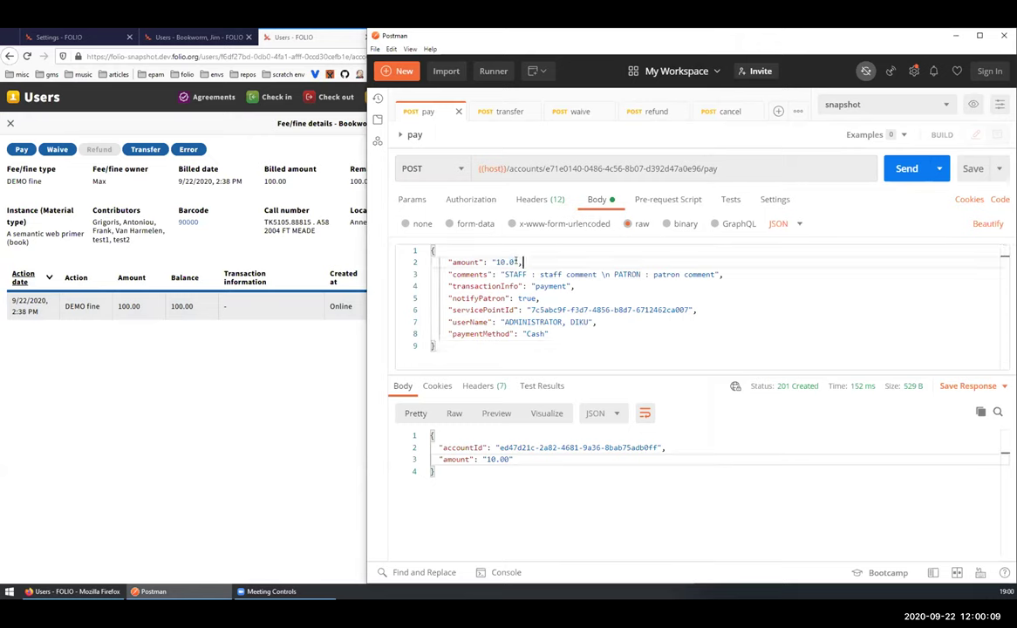
pyautogui.doubleClick(502, 261)
pyautogui.write('-1')
pyautogui.click(904, 173)
pyautogui.moveTo(618, 471); pyautogui.dragTo(445, 471)
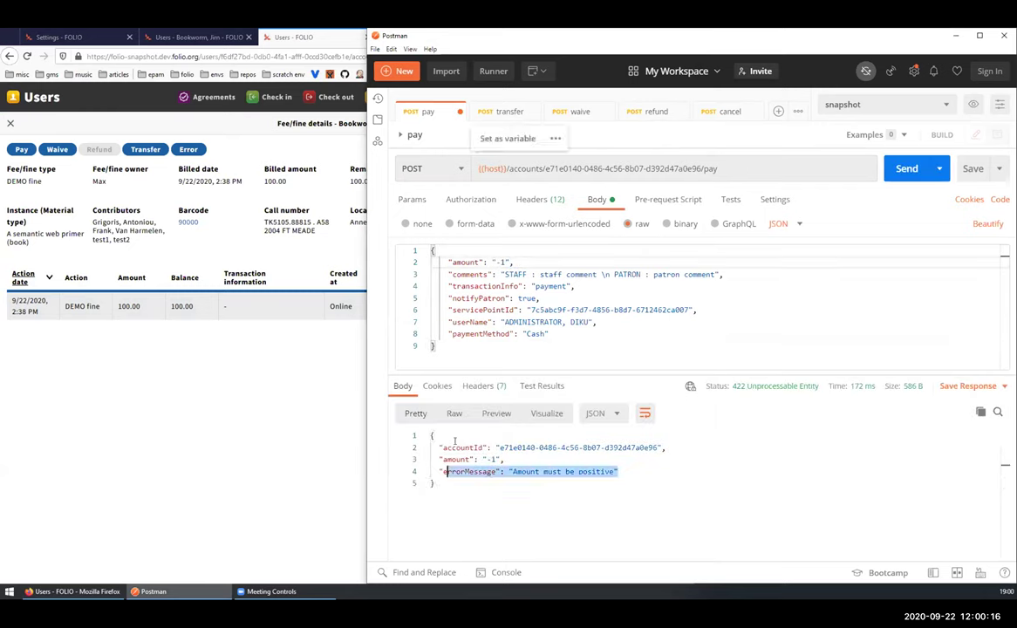
# Try payment amounts 0 and 101 and confirm both are rejected, 101 as over-balance
pyautogui.doubleClick(500, 262)
pyautogui.write('0')
pyautogui.click(903, 168)
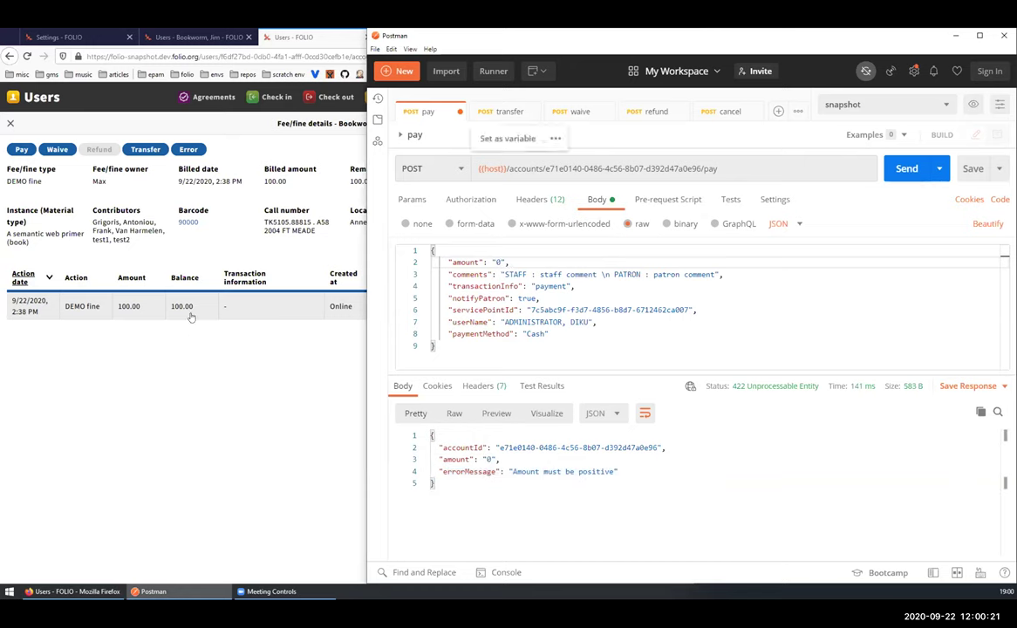
pyautogui.doubleClick(496, 262)
pyautogui.write('101')
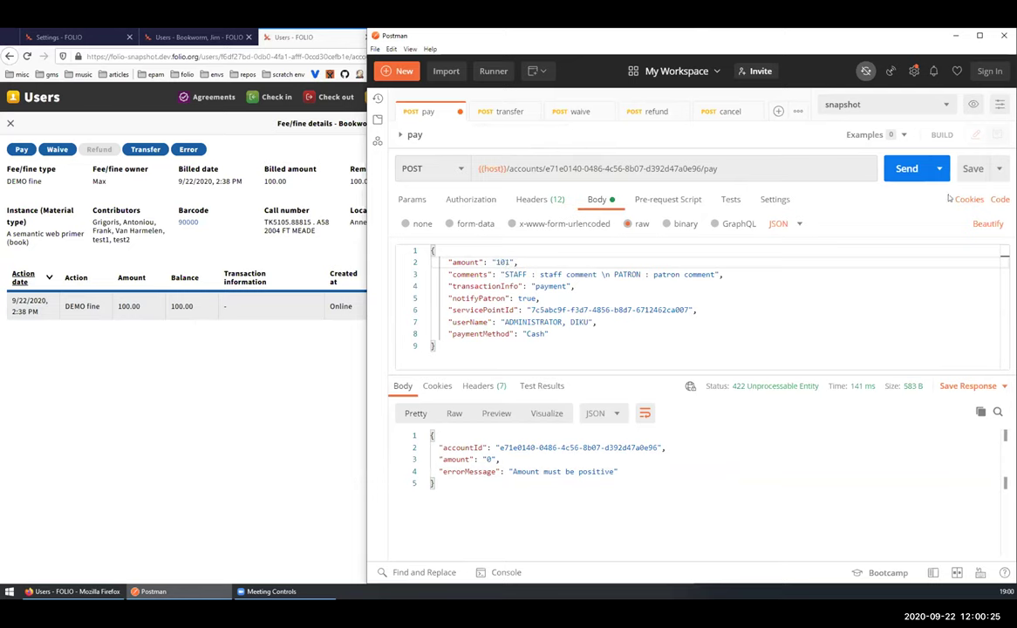
pyautogui.click(907, 169)
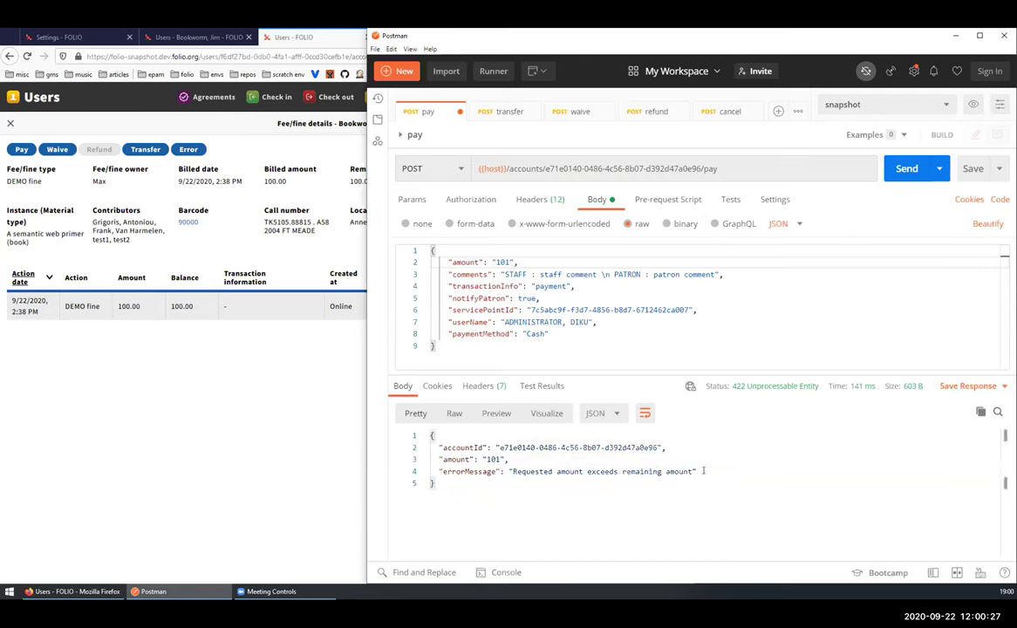
pyautogui.moveTo(703, 471); pyautogui.dragTo(443, 471)
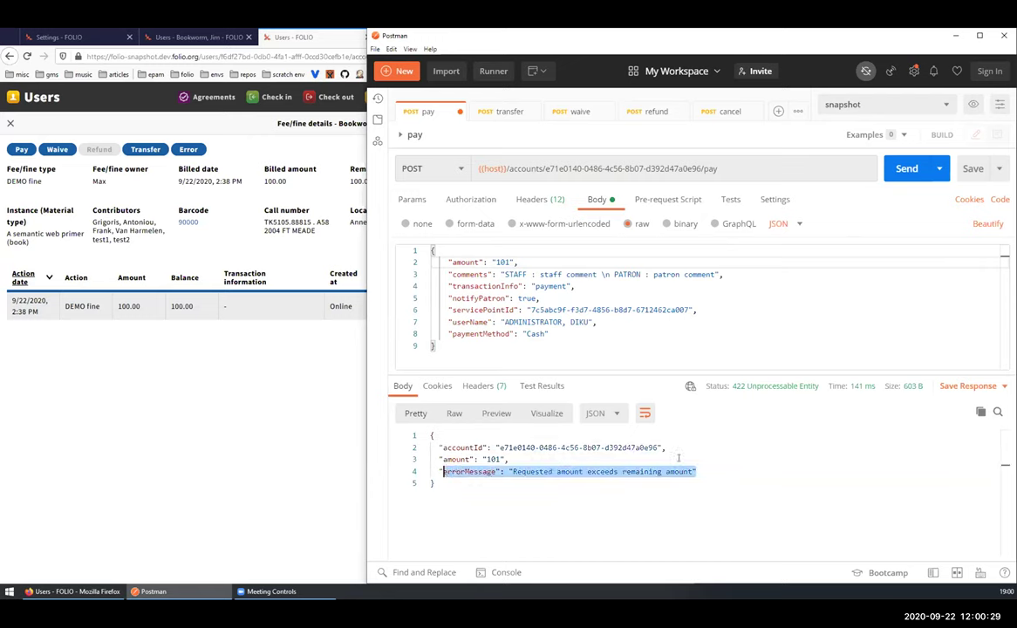
# Pay 10 toward the fine and reload FOLIO to see 90.00 remaining, Paid partially
pyautogui.doubleClick(502, 262)
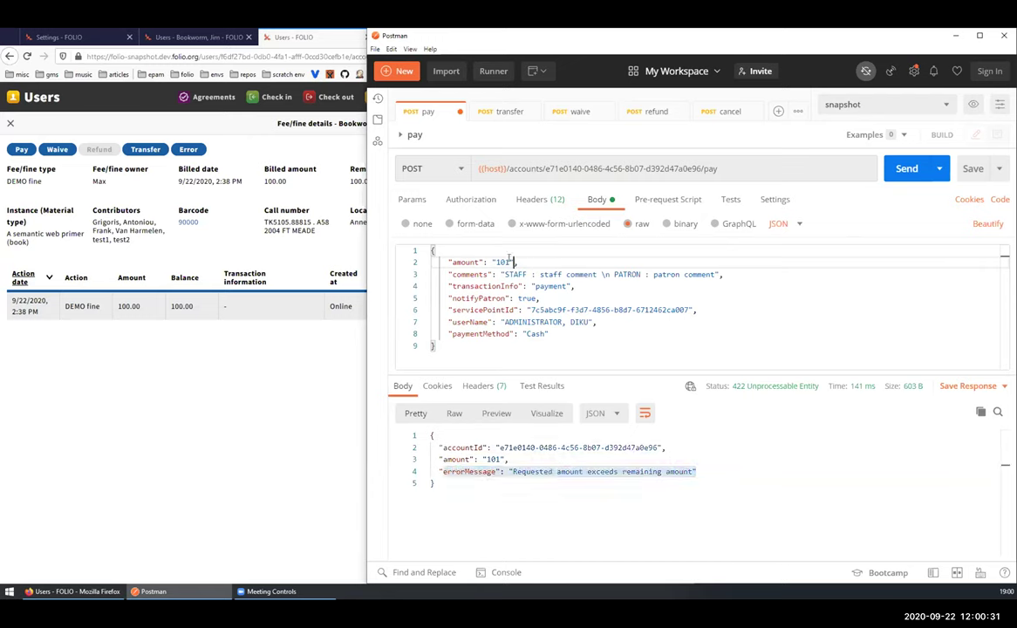
pyautogui.write('10')
pyautogui.click(899, 168)
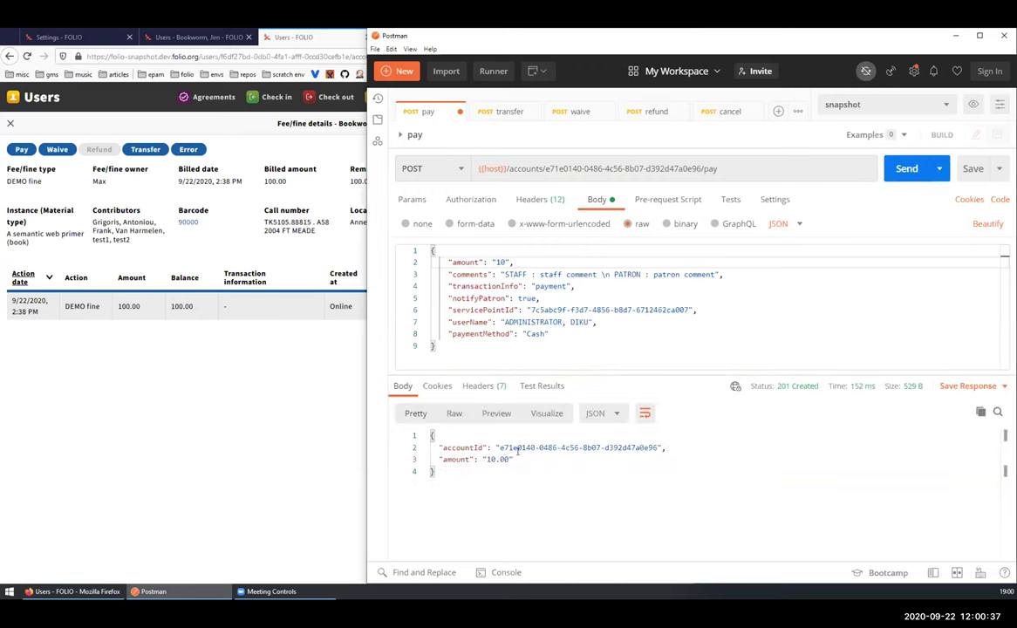
pyautogui.click(60, 201)
pyautogui.press('F5')
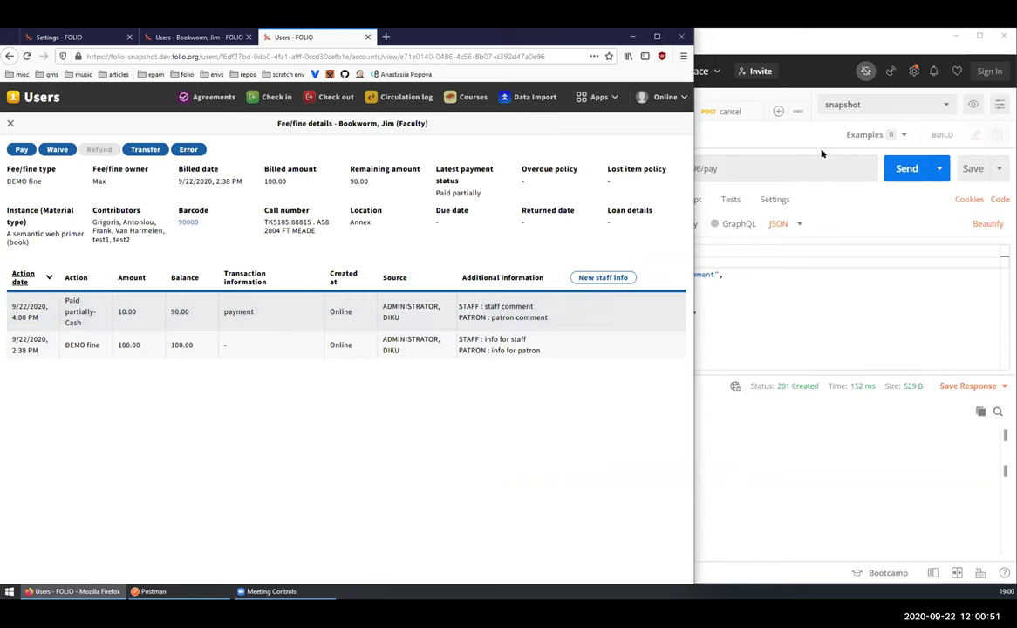
pyautogui.click(820, 154)
# Send the 5.0 transfer request and reload FOLIO to see the transfer logged
pyautogui.click(499, 111)
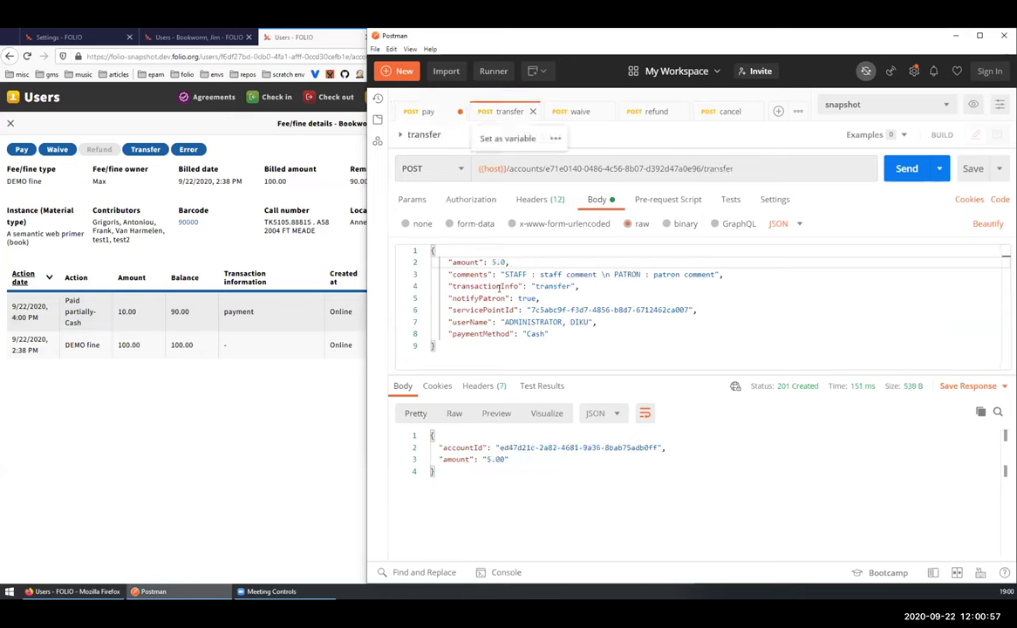
pyautogui.click(898, 170)
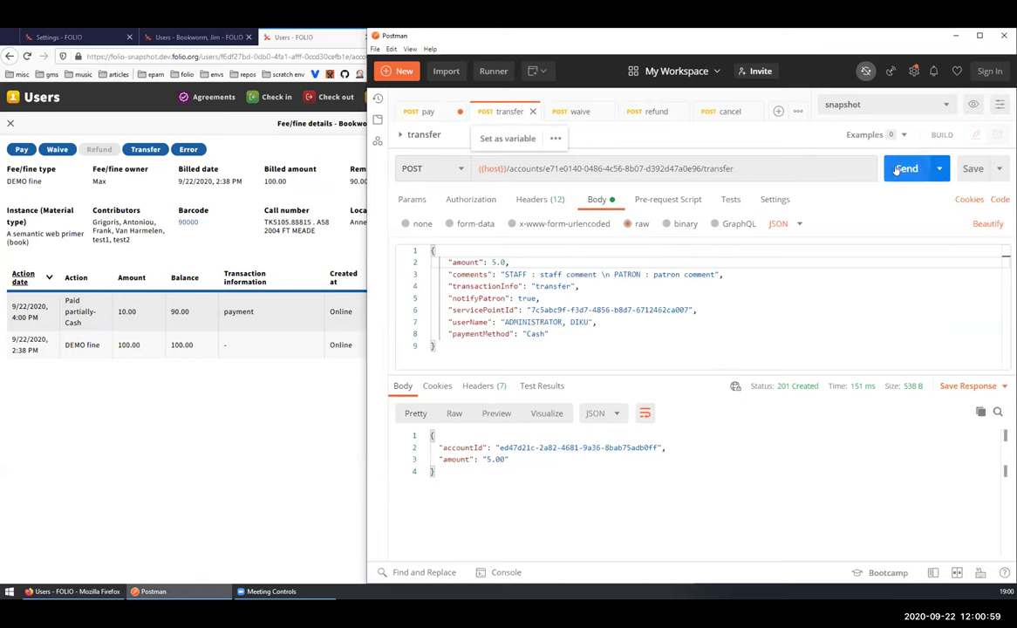
pyautogui.click(122, 292)
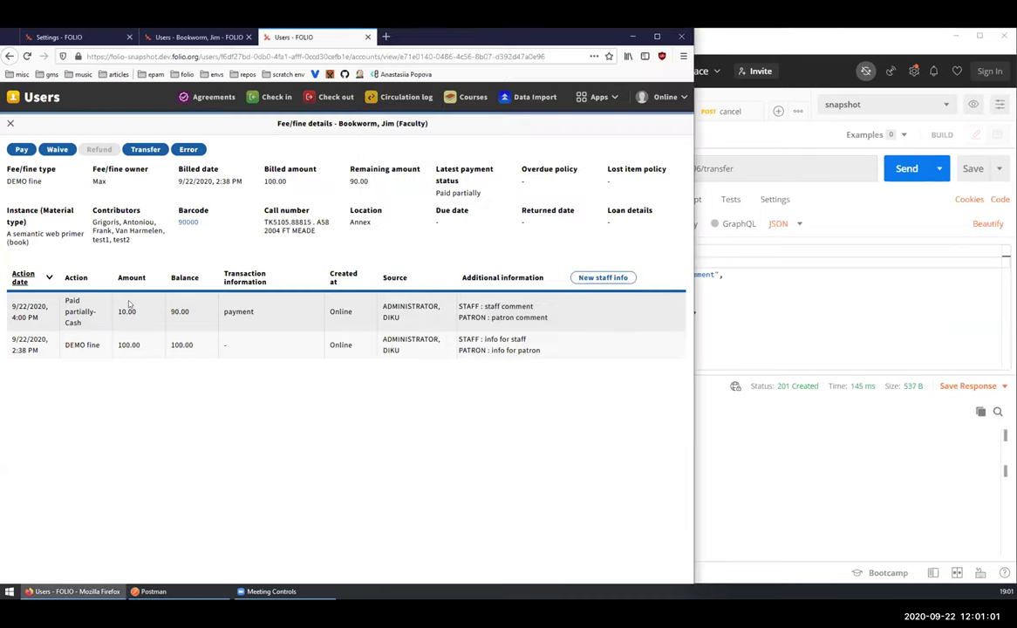
pyautogui.press('F5')
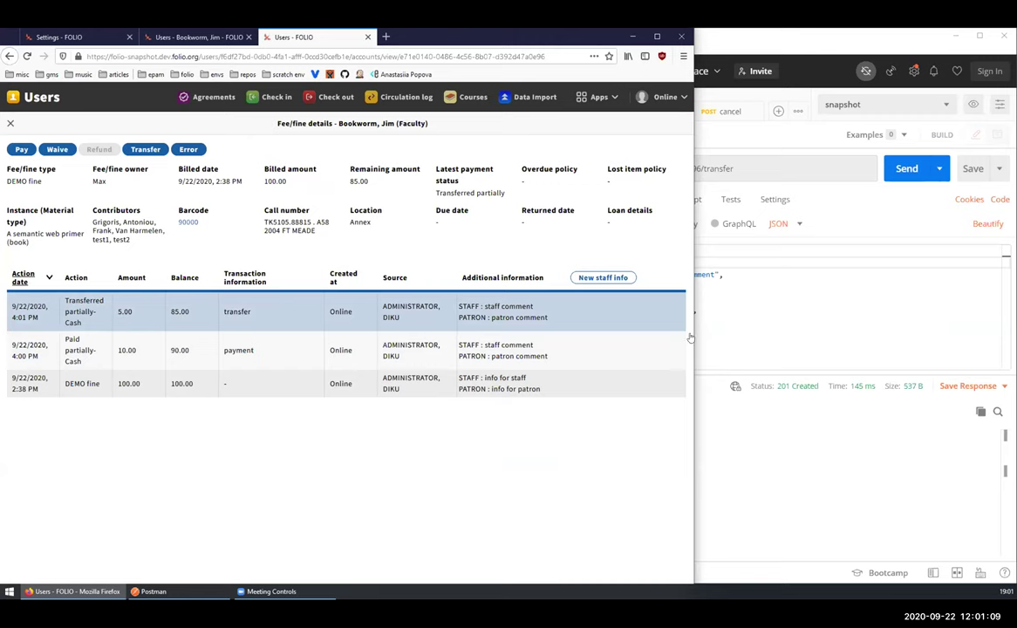
pyautogui.click(784, 143)
# Send the 15.0 waive request and reload FOLIO to see a 70.00 balance
pyautogui.click(577, 111)
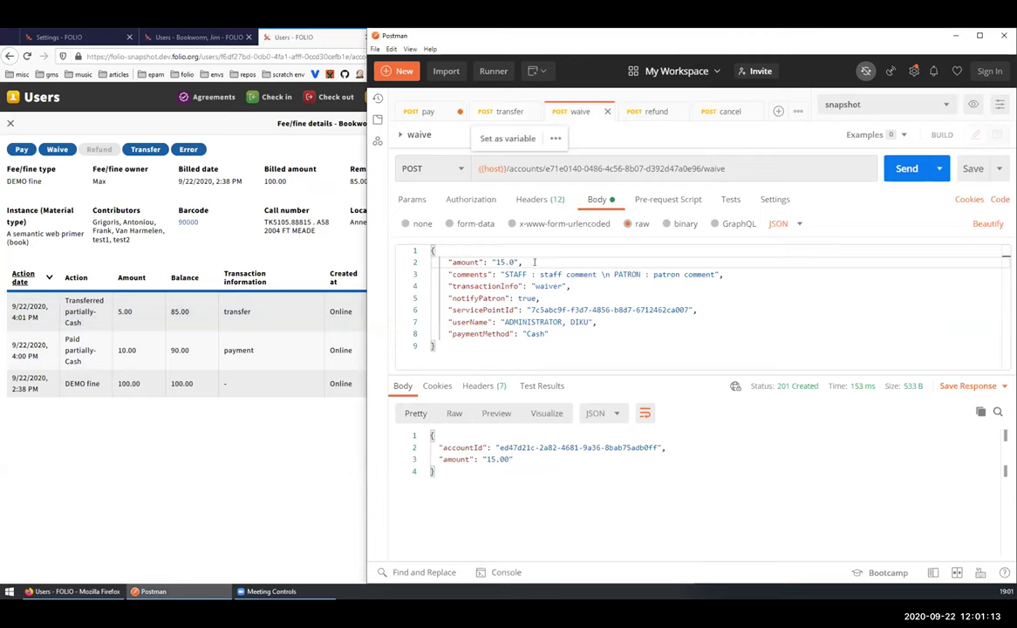
pyautogui.click(898, 168)
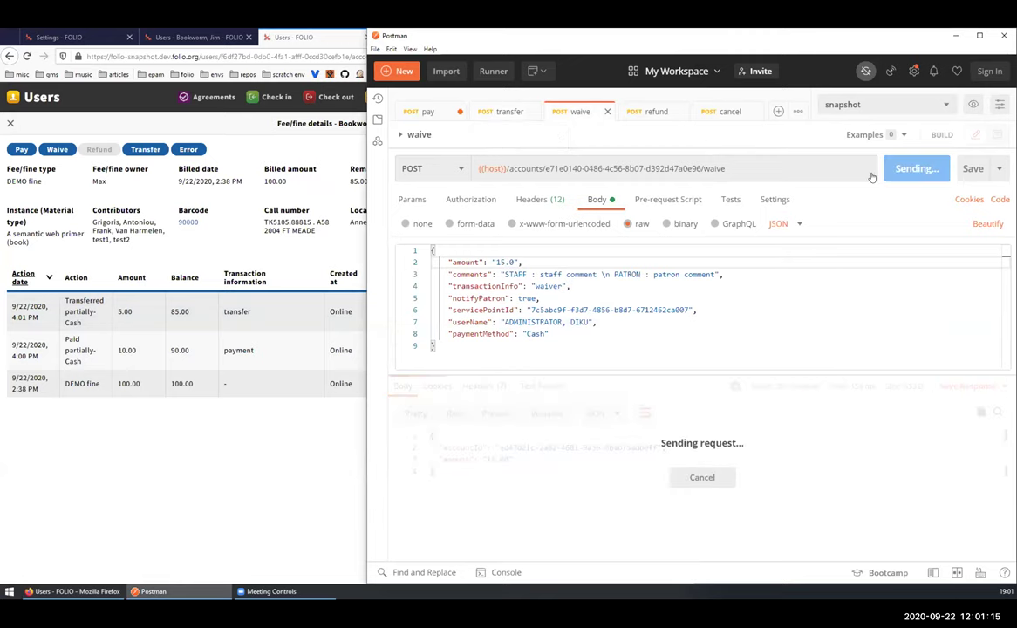
pyautogui.click(181, 455)
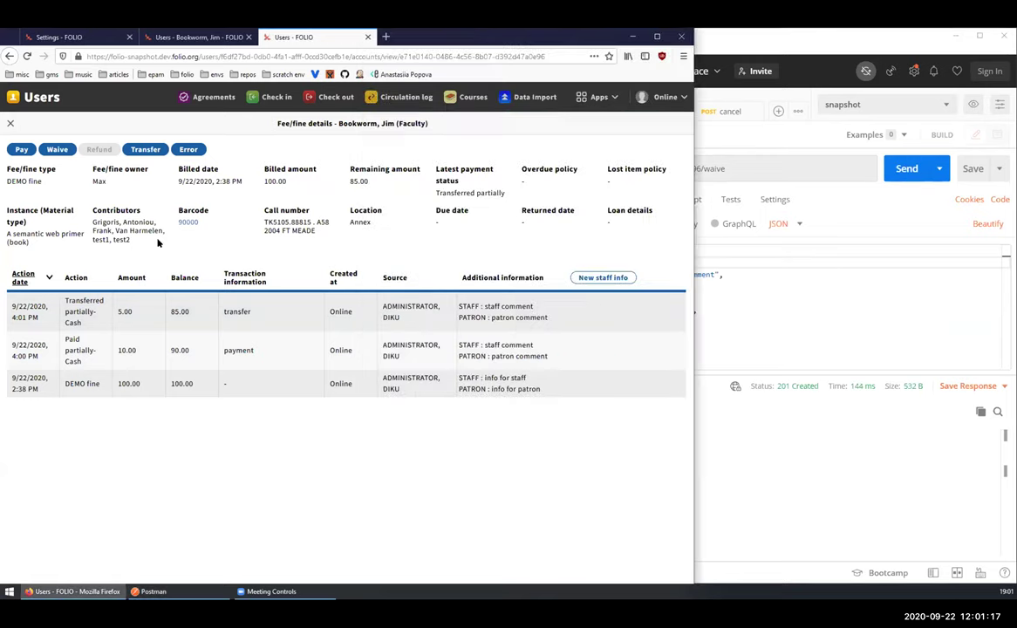
pyautogui.press('F5')
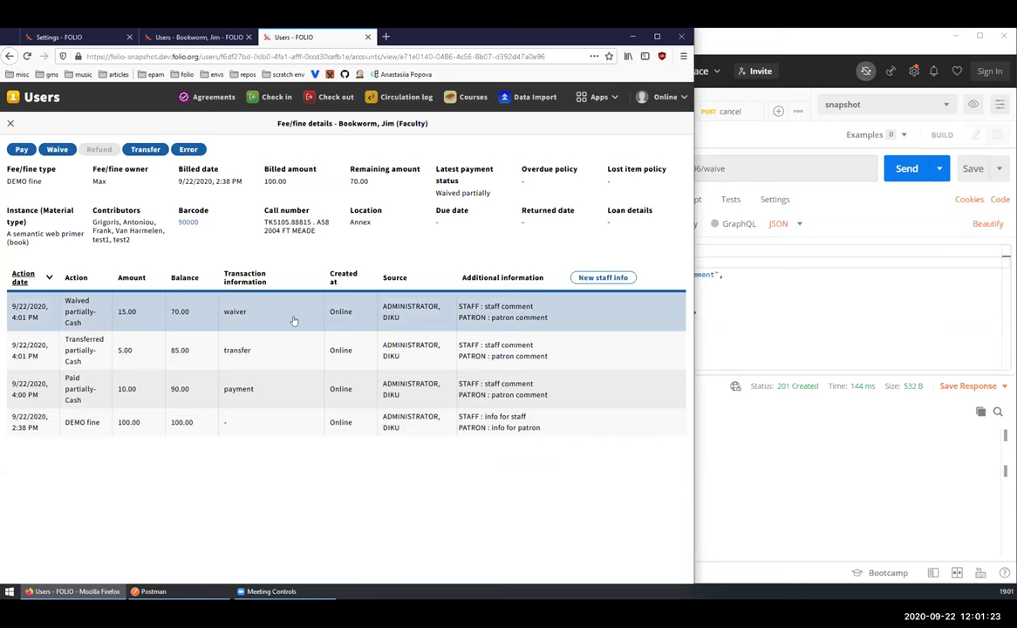
pyautogui.click(840, 170)
# Attempt a 20.0 refund on the fee/fine account and note the refusal error
pyautogui.click(652, 111)
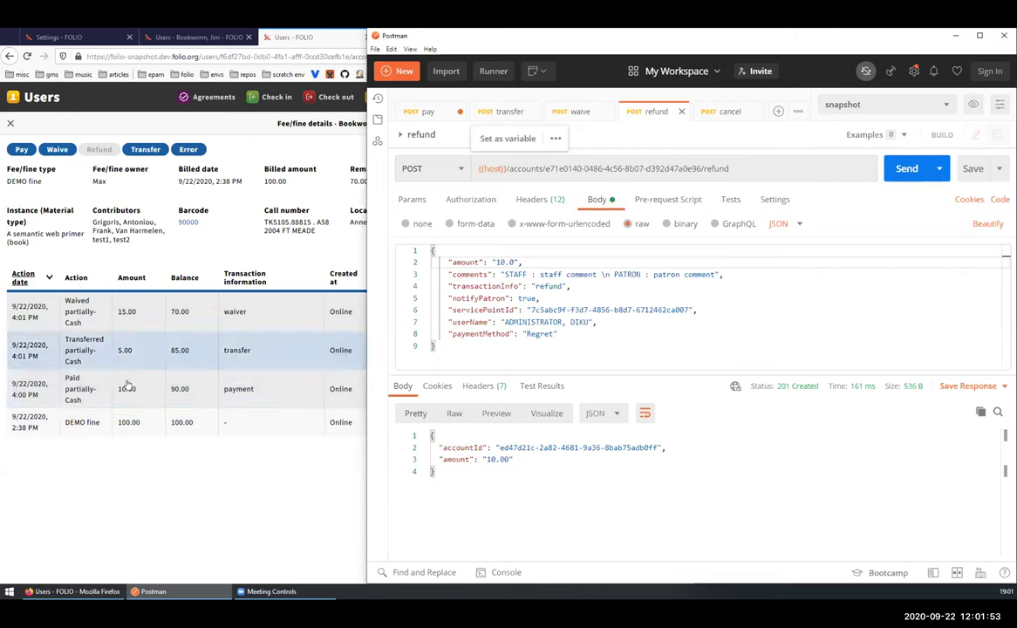
pyautogui.doubleClick(496, 262)
pyautogui.write('20')
pyautogui.click(893, 169)
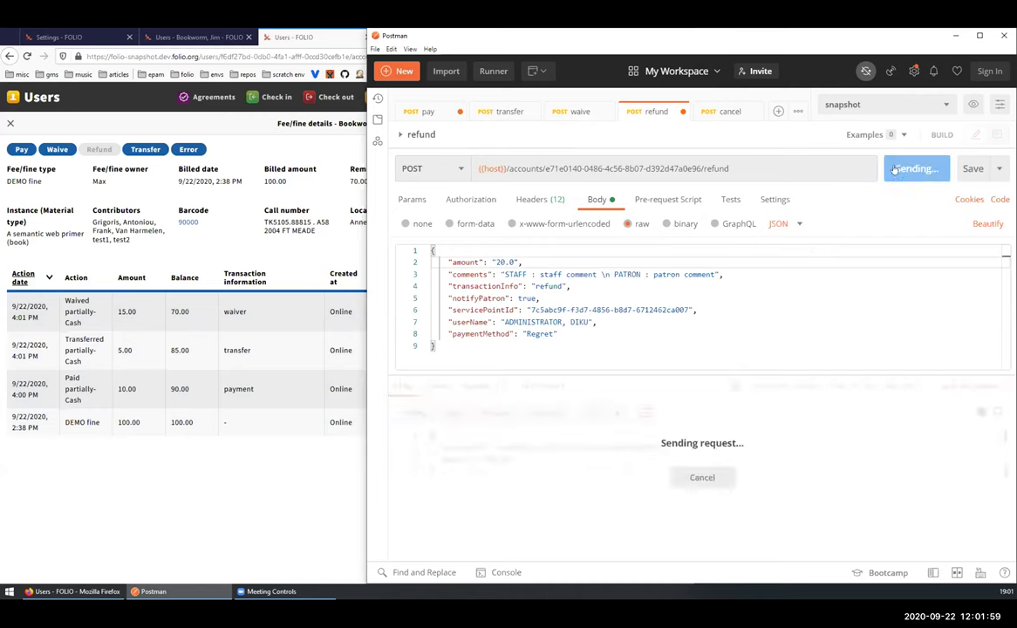
pyautogui.tripleClick(487, 471)
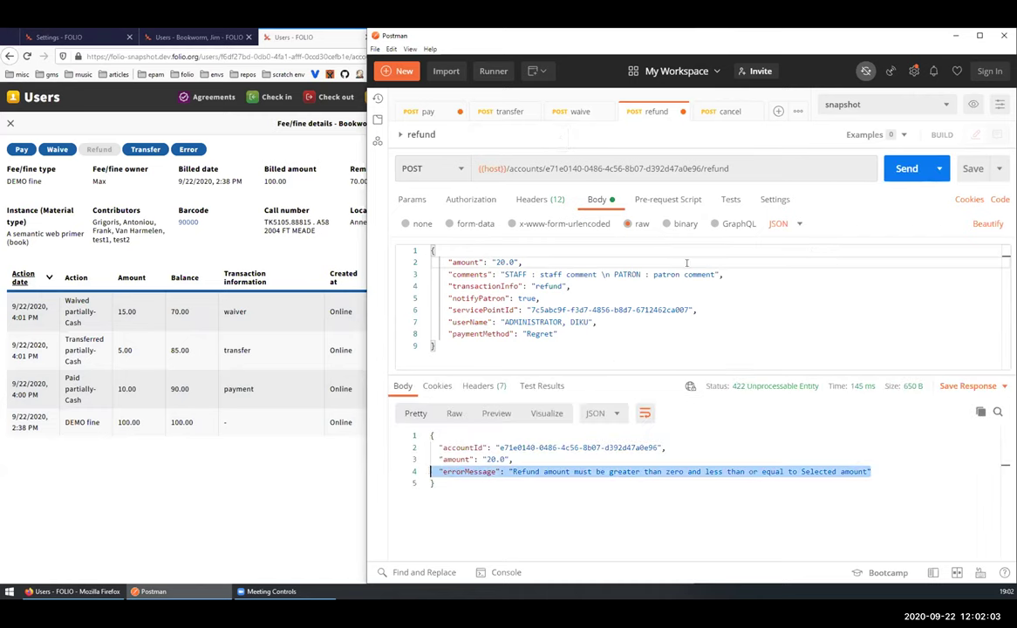
pyautogui.click(501, 262)
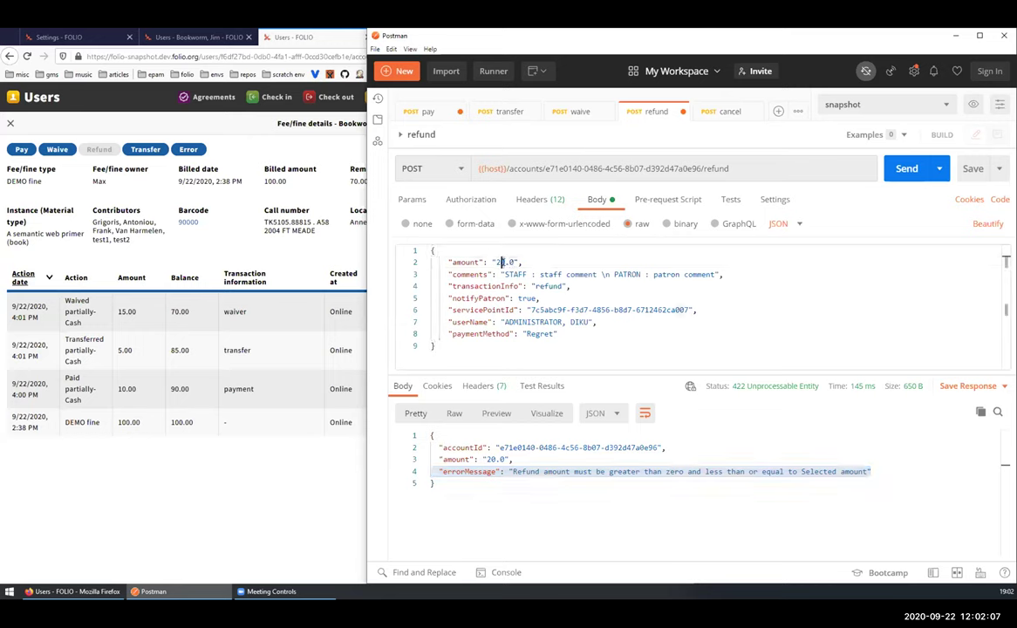
# Send a 12.0 refund and reload the FOLIO fee/fine details page
pyautogui.doubleClick(504, 262)
pyautogui.write('12')
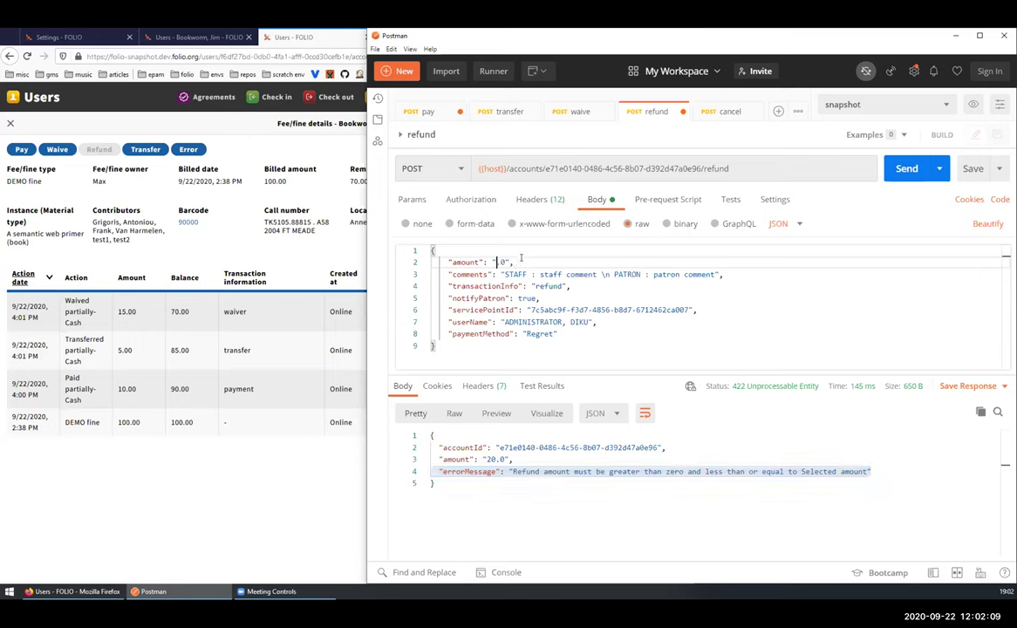
pyautogui.click(904, 169)
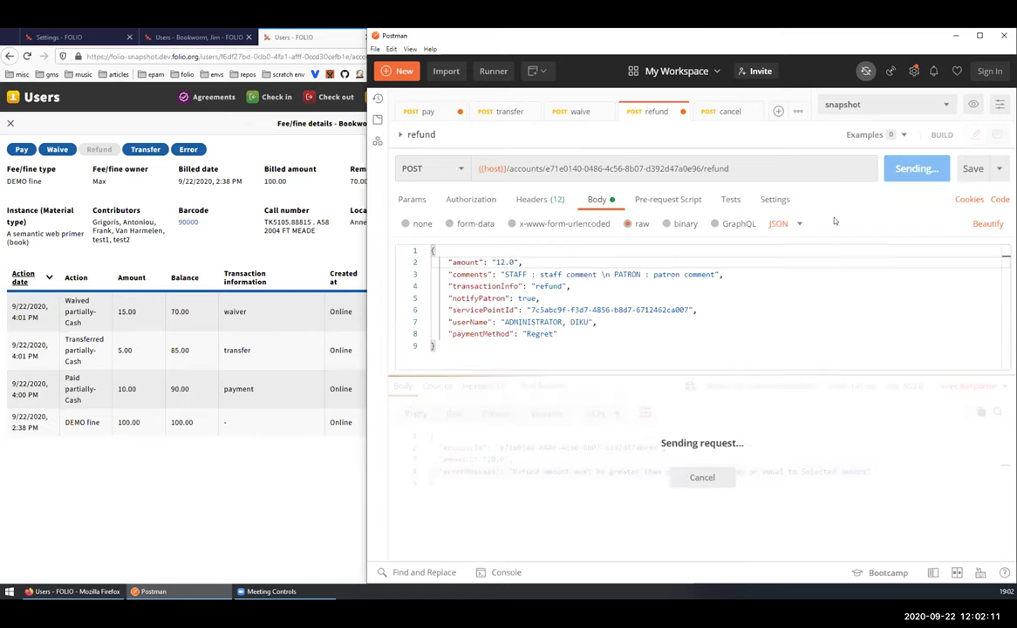
pyautogui.click(161, 471)
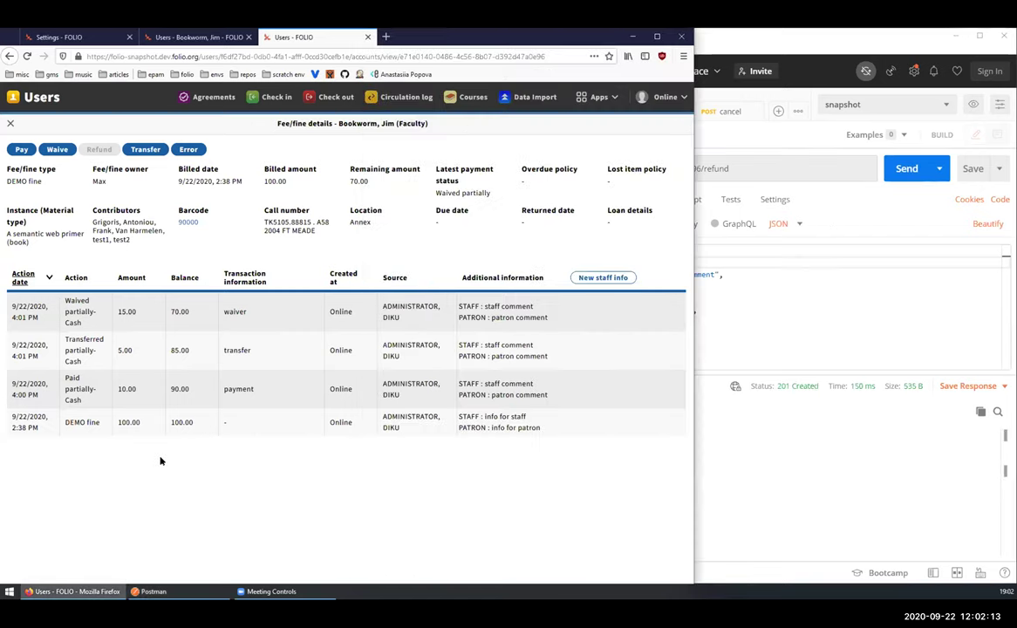
pyautogui.press('F5')
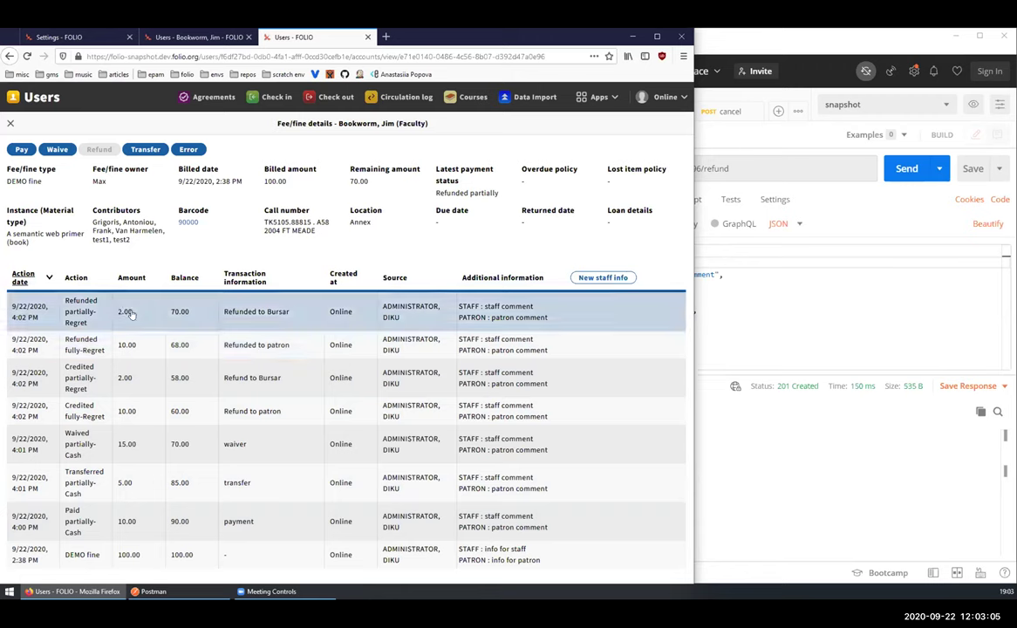
# Send the cancel request with its staff and patron comments from Postman
pyautogui.click(778, 295)
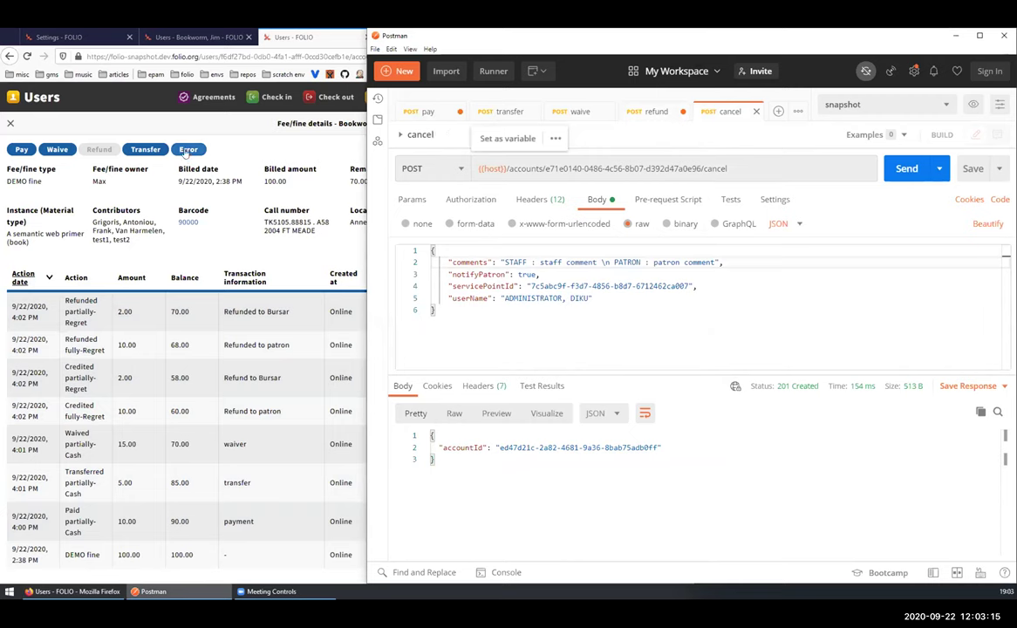
pyautogui.click(906, 168)
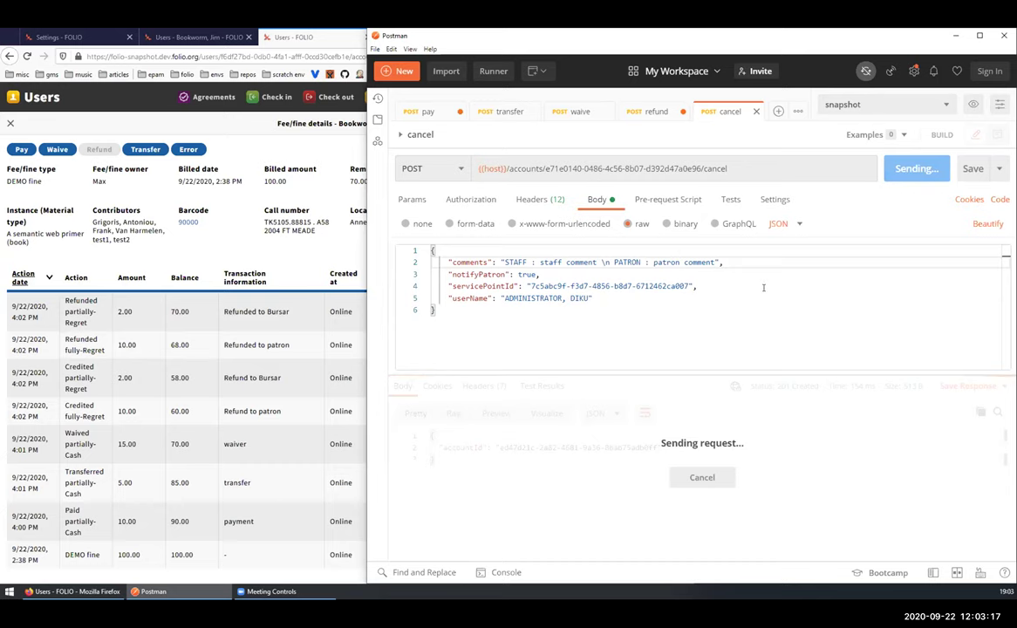
# Reload the FOLIO fee/fine details to show the fine cancelled as error
pyautogui.click(269, 130)
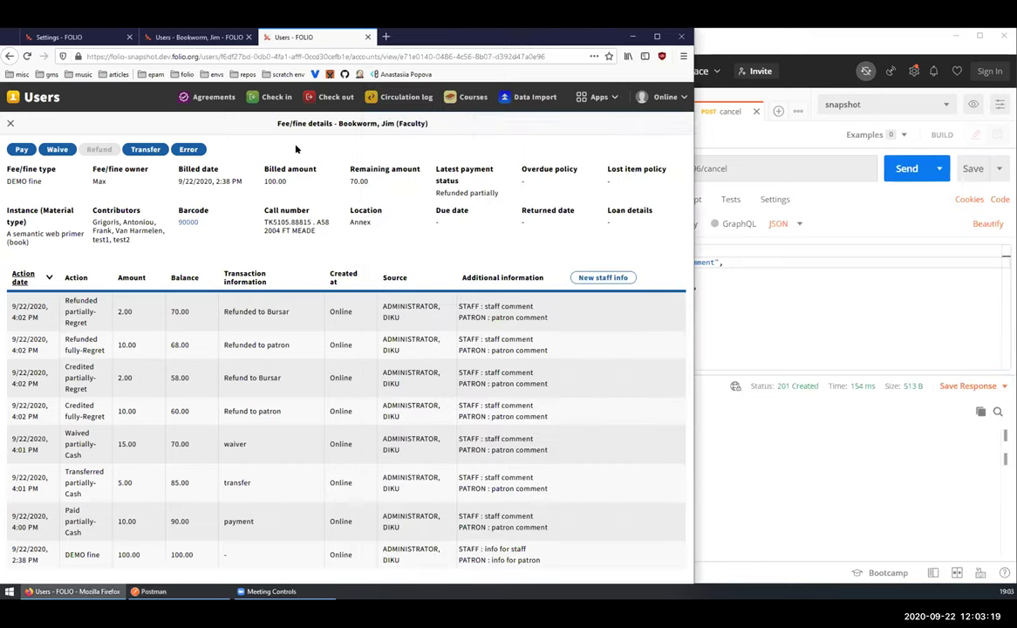
pyautogui.press('F5')
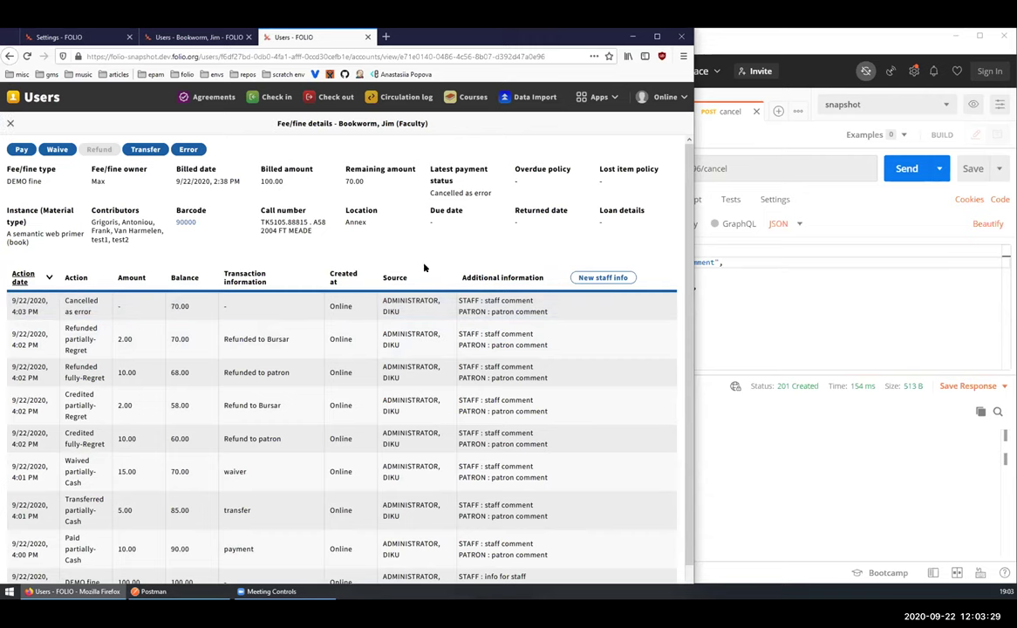
pyautogui.scroll(-1, 418, 224)
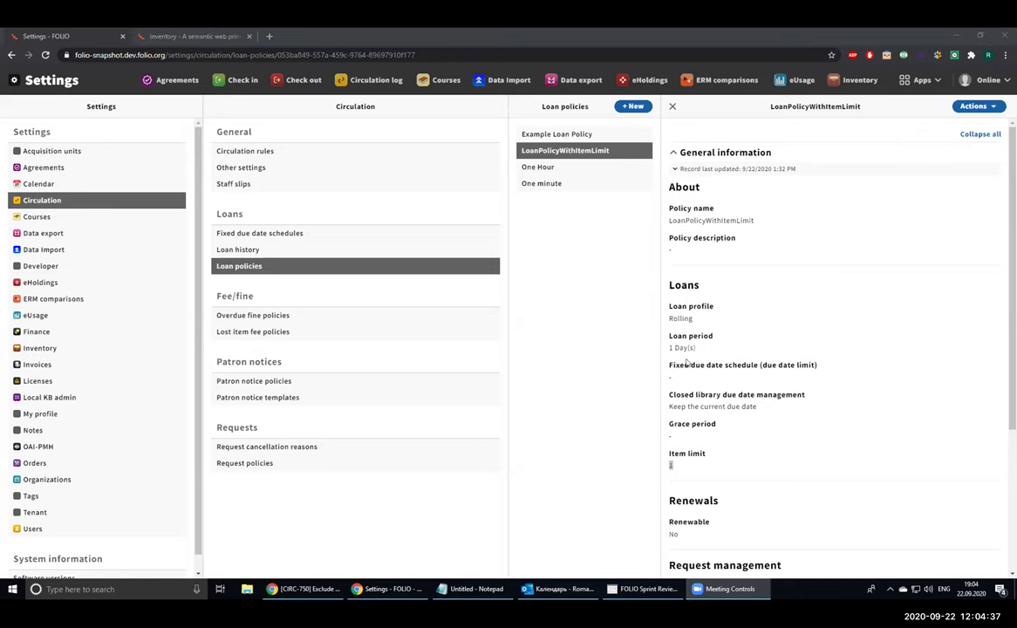
# Open the LoanPolicyWithItemLimit policy and check its Item limit of 1
pyautogui.click(593, 152)
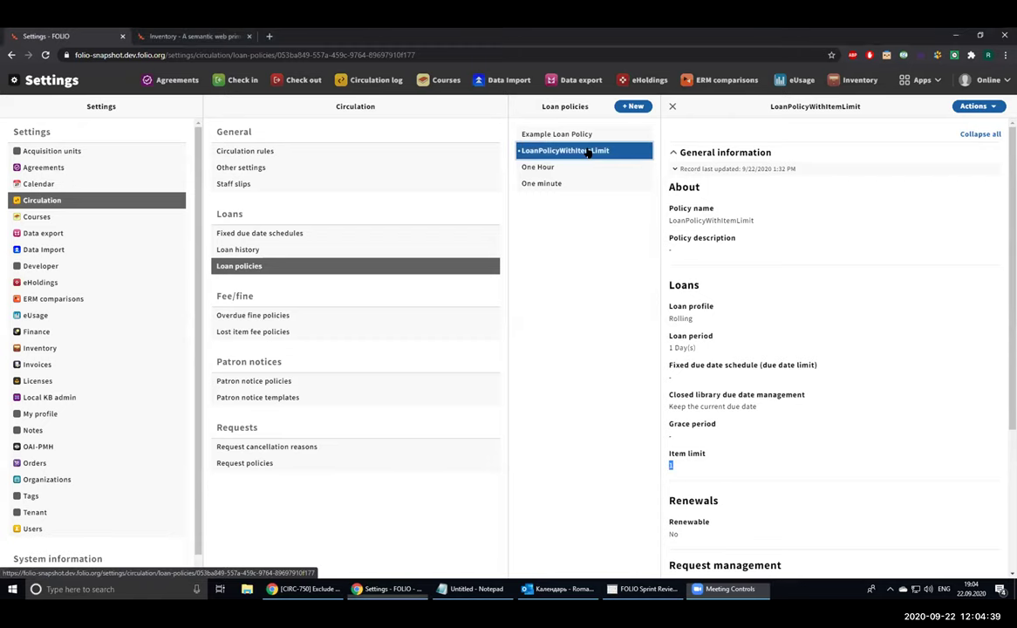
pyautogui.moveTo(669, 450); pyautogui.dragTo(673, 466)
pyautogui.click(673, 466)
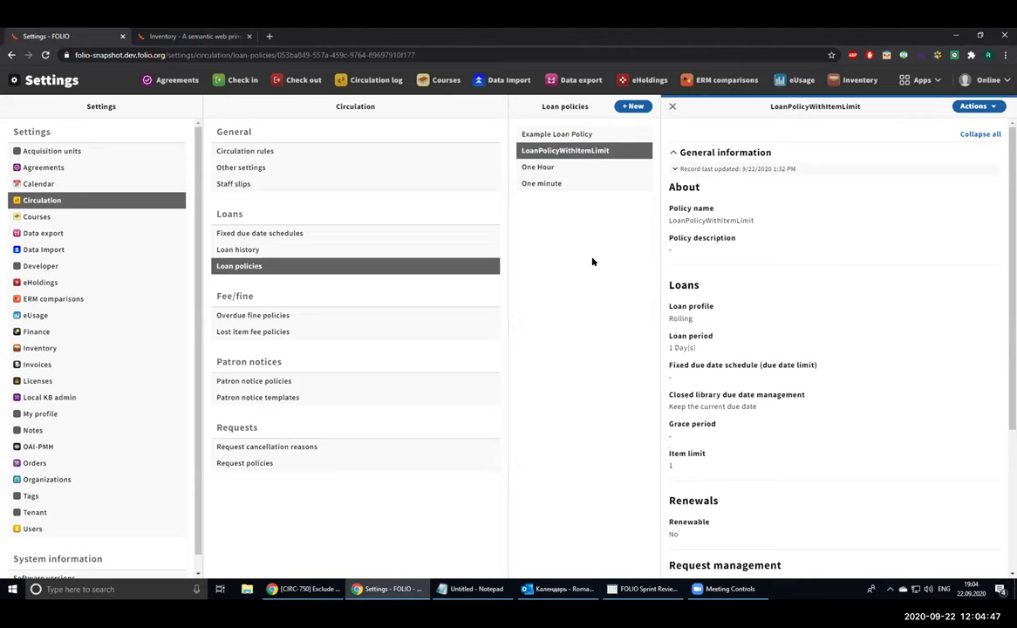
# Replace one-hour with loan-policy-with-item-limit on the line 3 book rule and save
pyautogui.click(242, 151)
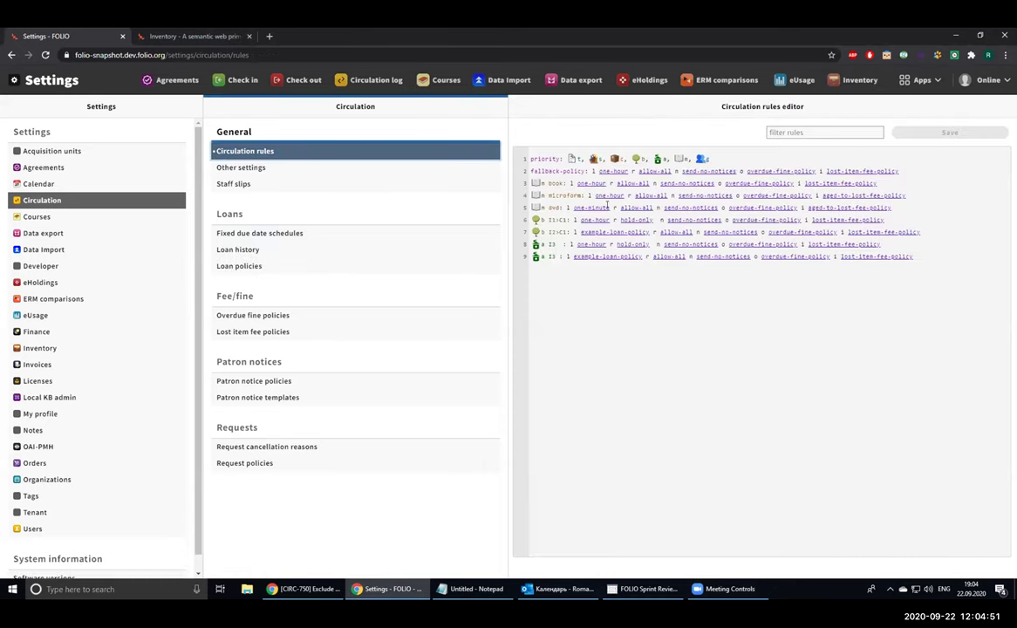
pyautogui.click(604, 183)
pyautogui.press('BackSpace')
pyautogui.press('BackSpace')
pyautogui.press('BackSpace')
pyautogui.press('BackSpace')
pyautogui.press('BackSpace')
pyautogui.press('BackSpace')
pyautogui.press('BackSpace')
pyautogui.press('BackSpace')
pyautogui.press('Down')
pyautogui.press('Down')
pyautogui.press('Return')
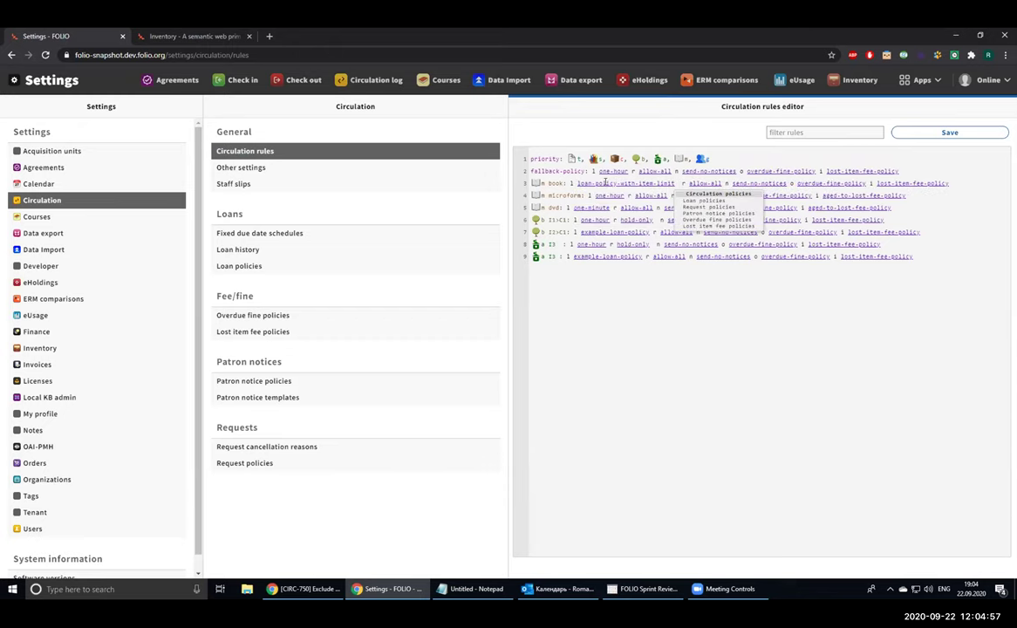
pyautogui.click(949, 131)
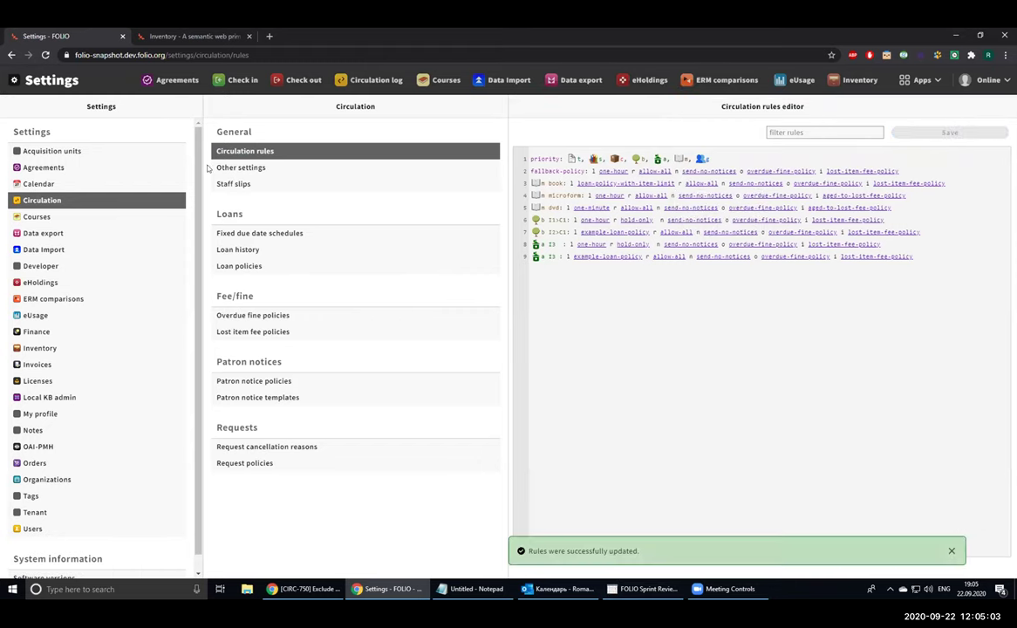
pyautogui.click(288, 80)
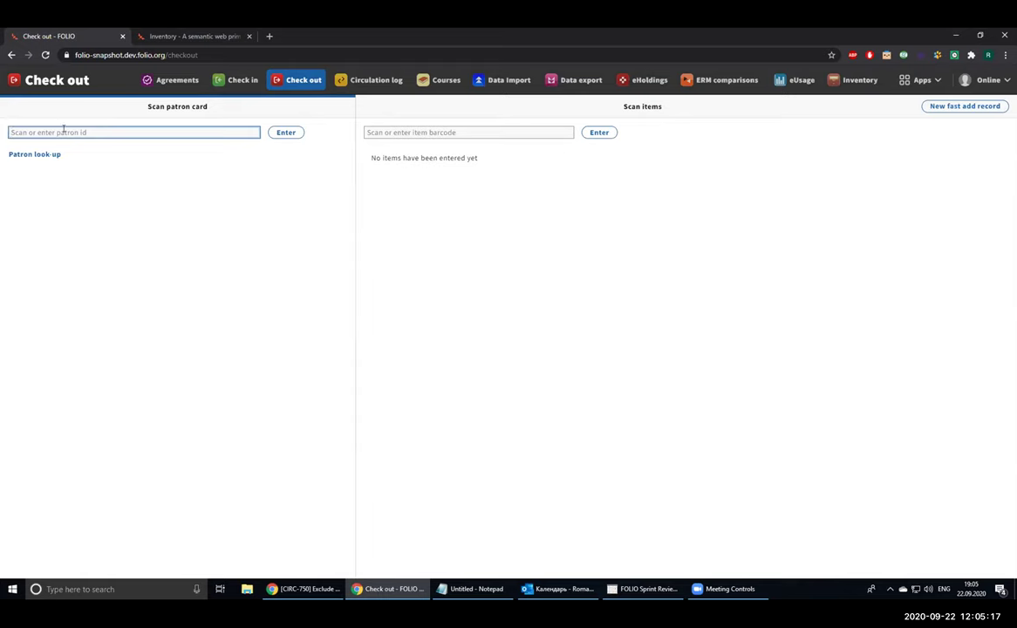
# Enter the patron's barcode and check out item 10101 to them
pyautogui.write('11111')
pyautogui.click(285, 132)
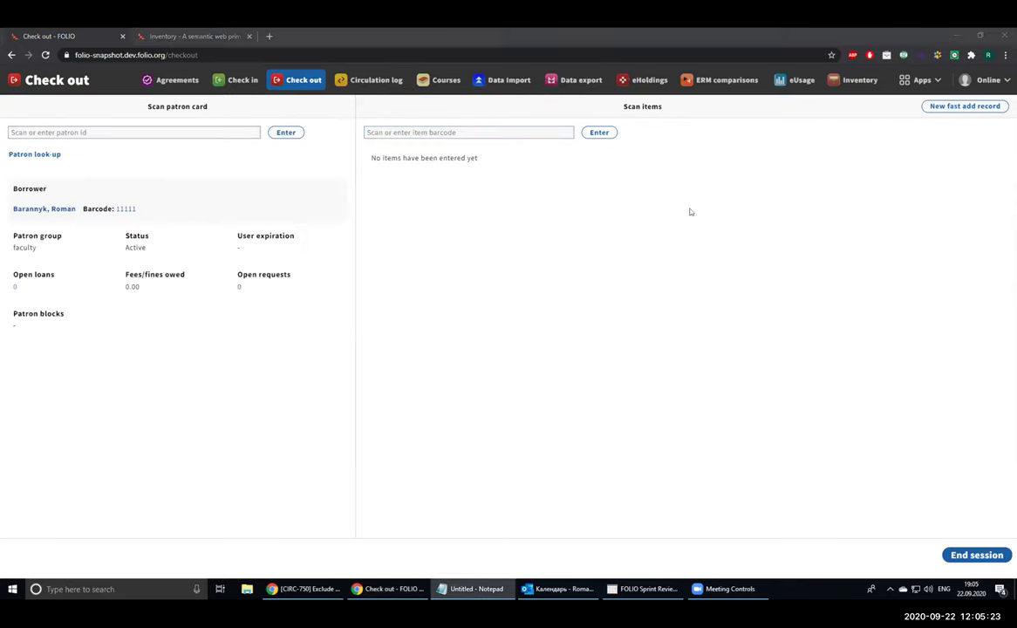
pyautogui.write('10101')
pyautogui.click(599, 136)
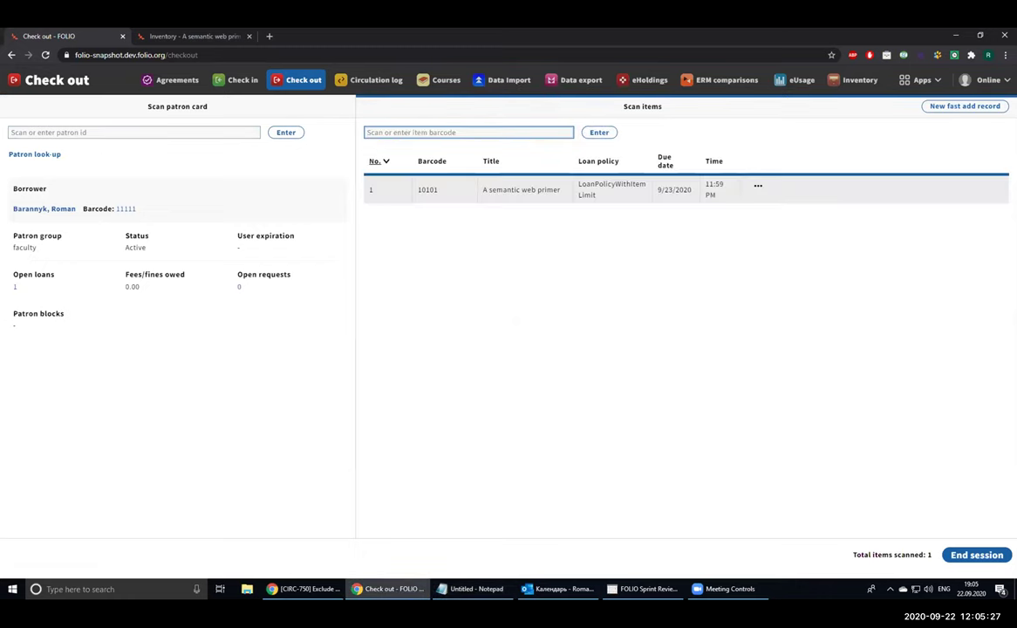
# Attempt a second item checkout and dismiss the 'Item not checked out' one-item-limit notice
pyautogui.hotkey('alt', 'Tab')
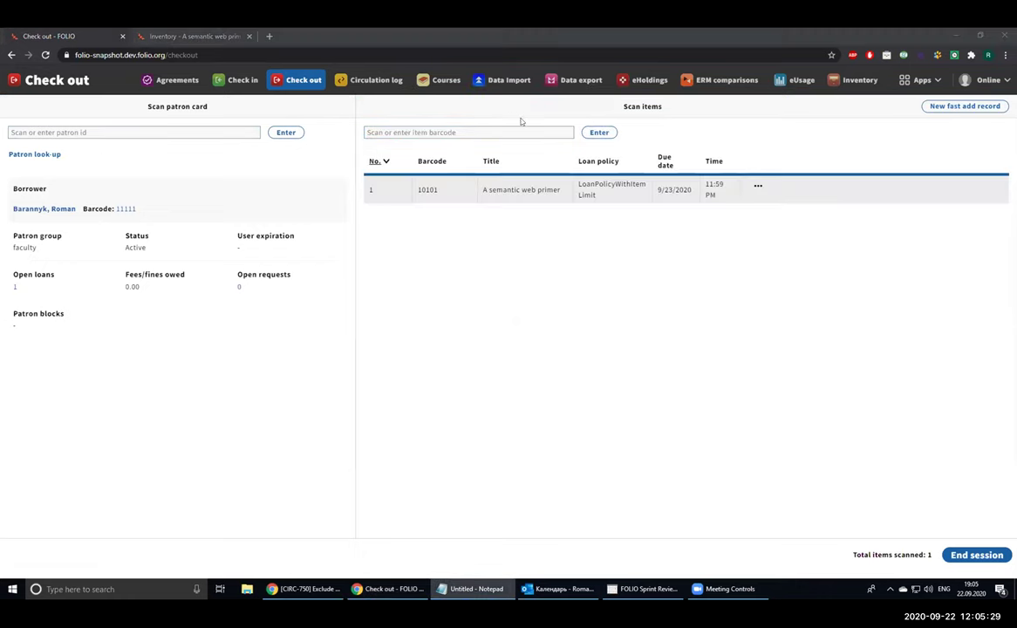
pyautogui.click(522, 131)
pyautogui.hotkey('ctrl', 'v')
pyautogui.press('Return')
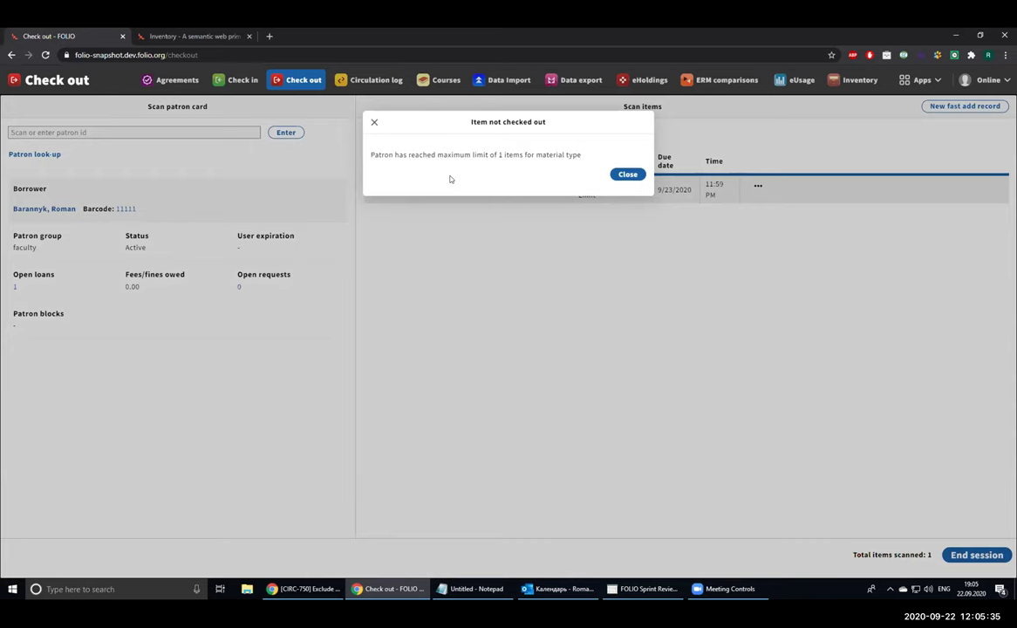
pyautogui.click(618, 176)
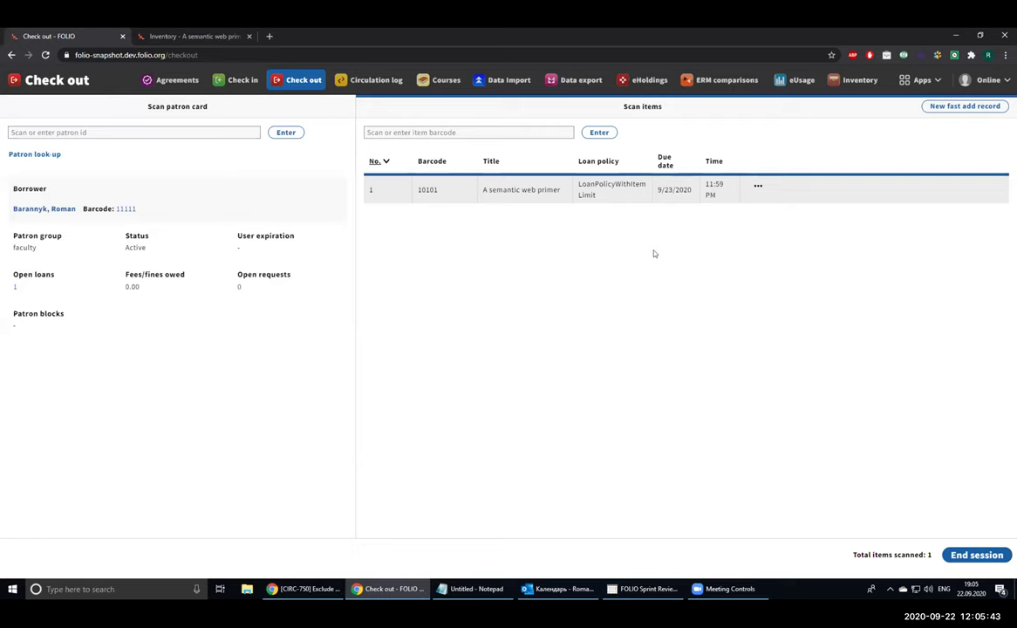
# Claim the loan of item 10101 returned with the comment 'Additional information'
pyautogui.click(757, 185)
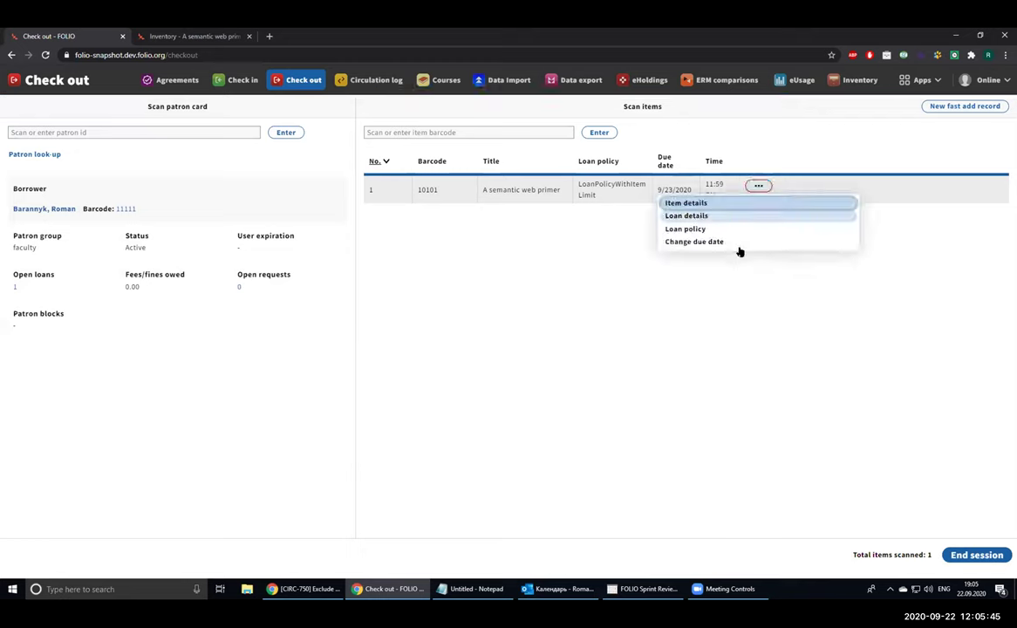
pyautogui.click(716, 217)
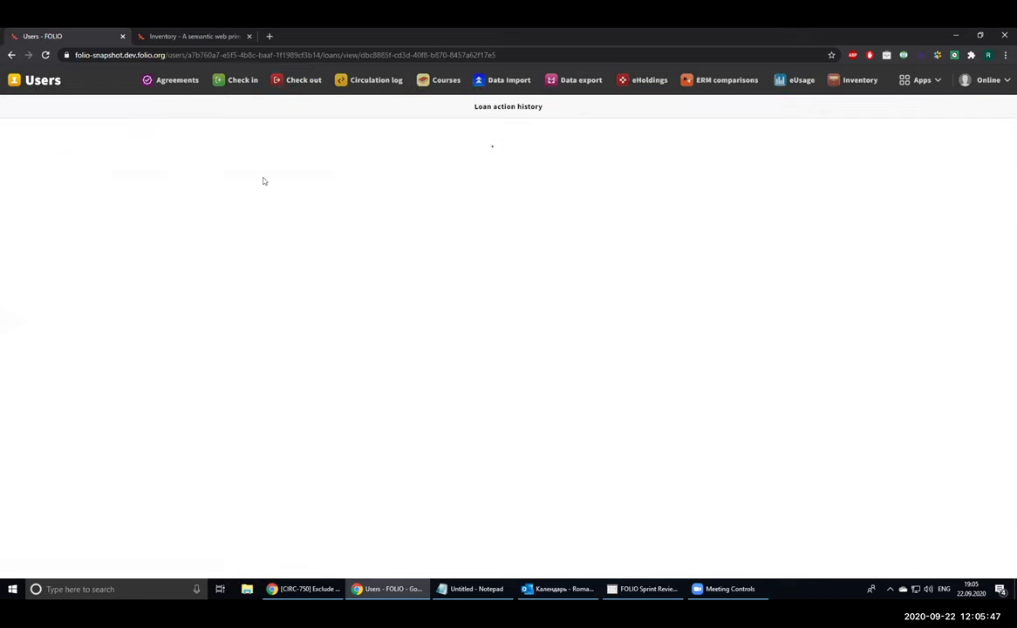
pyautogui.click(81, 132)
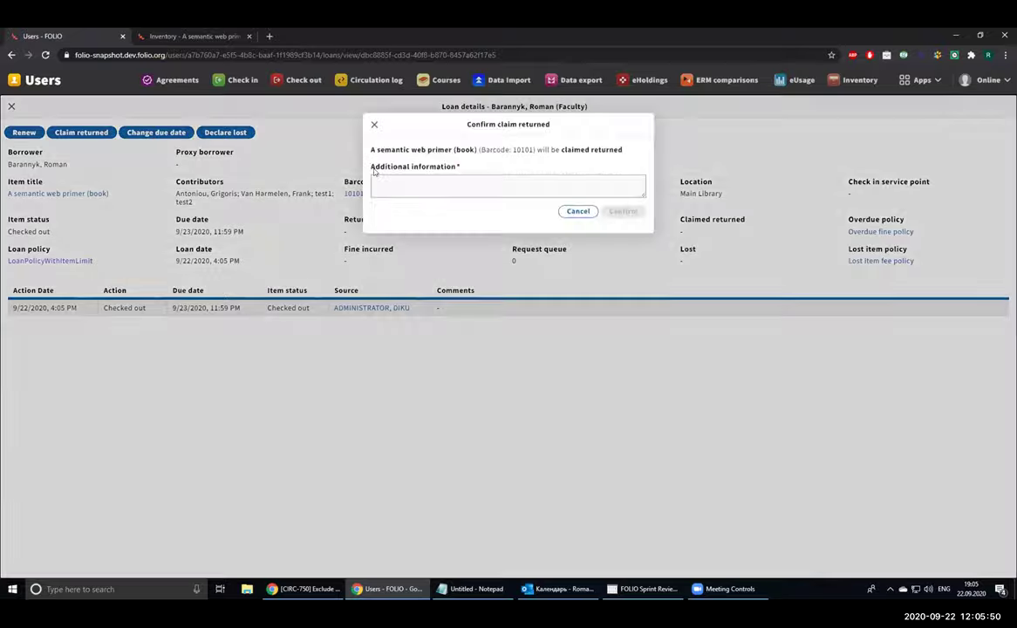
pyautogui.moveTo(371, 164); pyautogui.dragTo(452, 163)
pyautogui.hotkey('ctrl', 'c')
pyautogui.click(425, 192)
pyautogui.hotkey('ctrl', 'v')
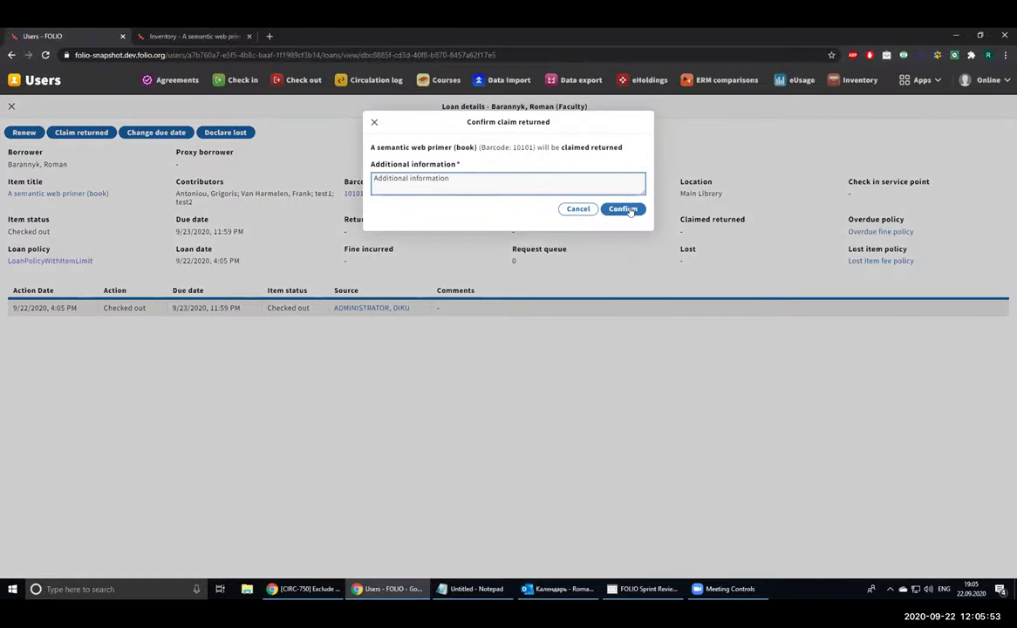
pyautogui.click(621, 208)
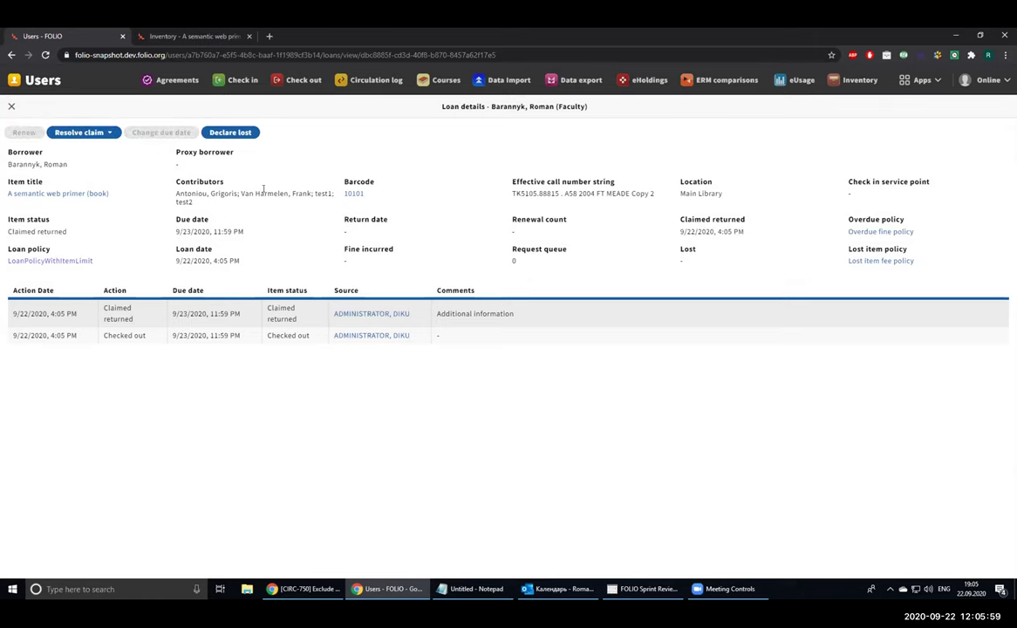
pyautogui.click(293, 82)
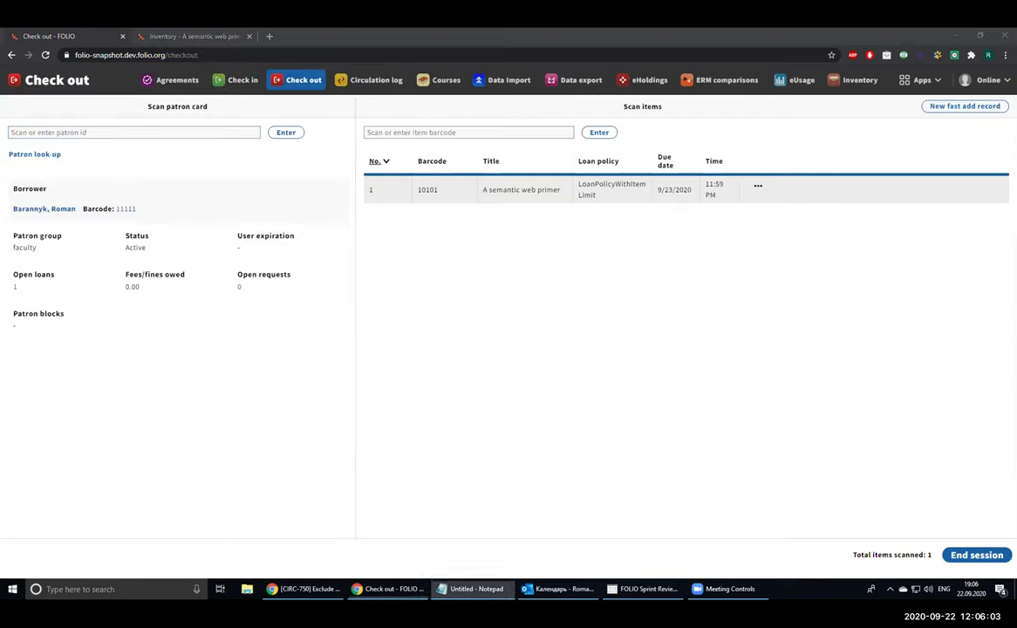
pyautogui.click(440, 131)
pyautogui.hotkey('ctrl', 'v')
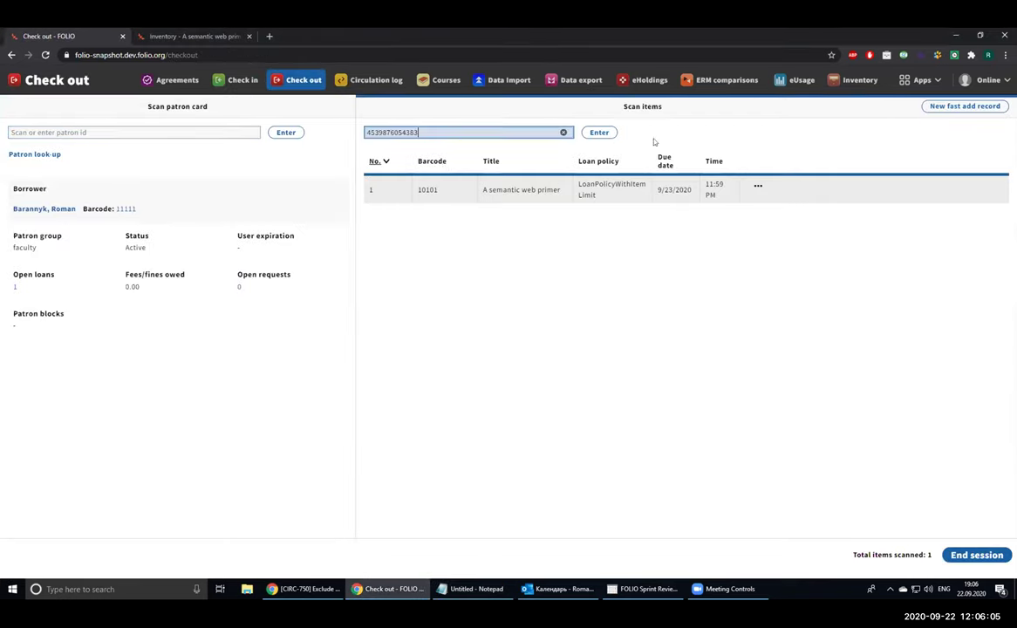
pyautogui.click(599, 133)
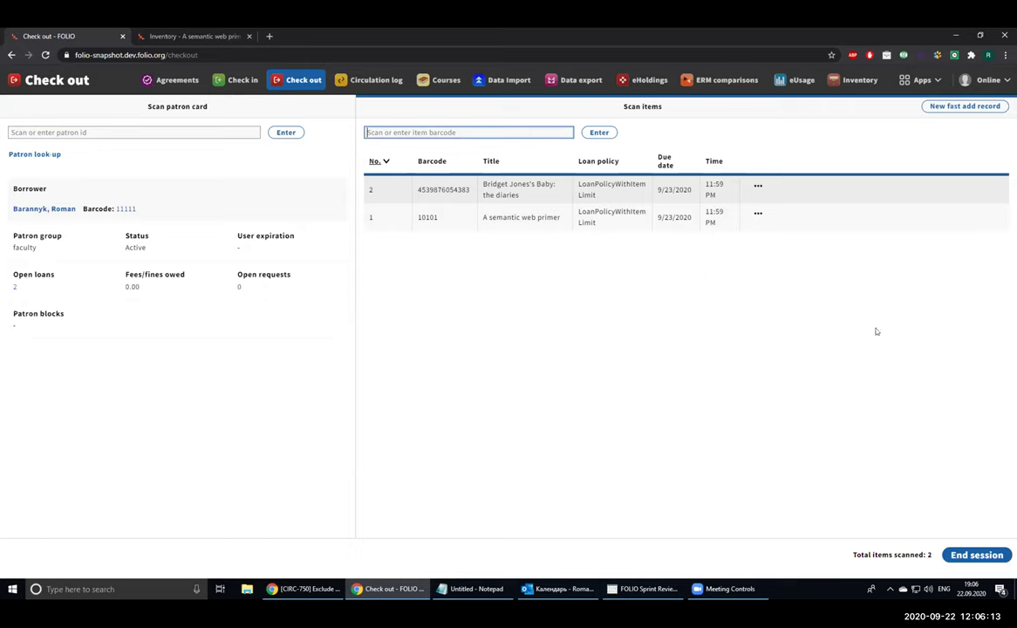
pyautogui.hotkey('alt', 'Tab')
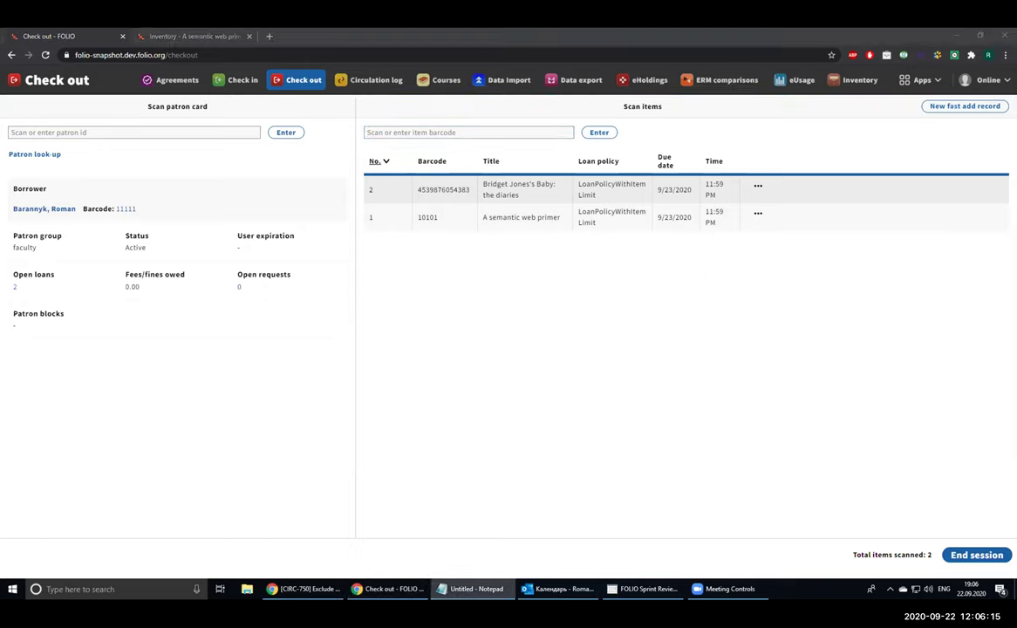
pyautogui.click(491, 132)
pyautogui.hotkey('ctrl', 'v')
pyautogui.click(599, 132)
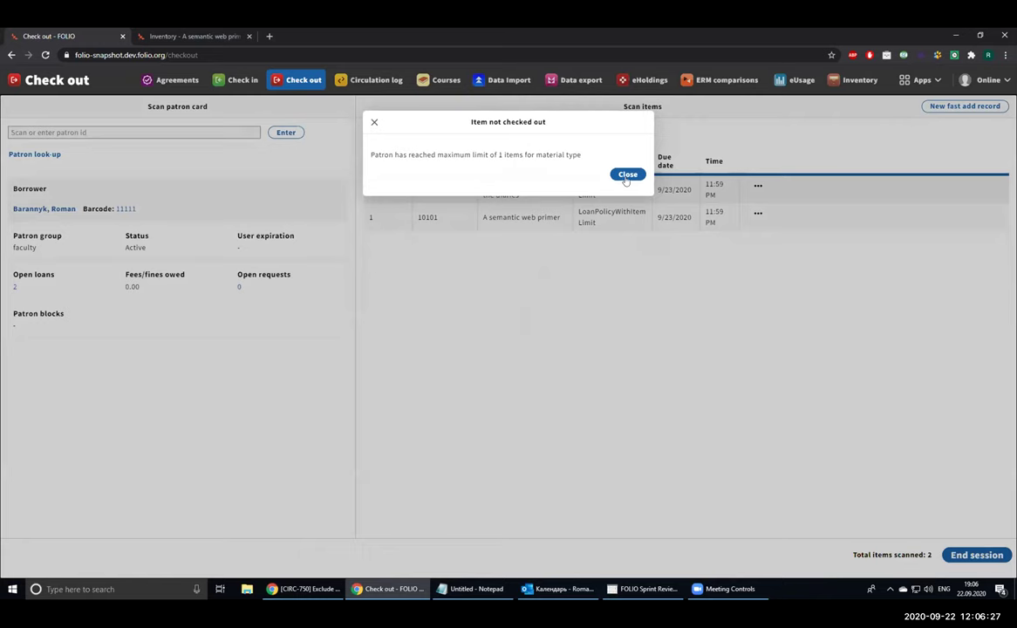
pyautogui.click(626, 176)
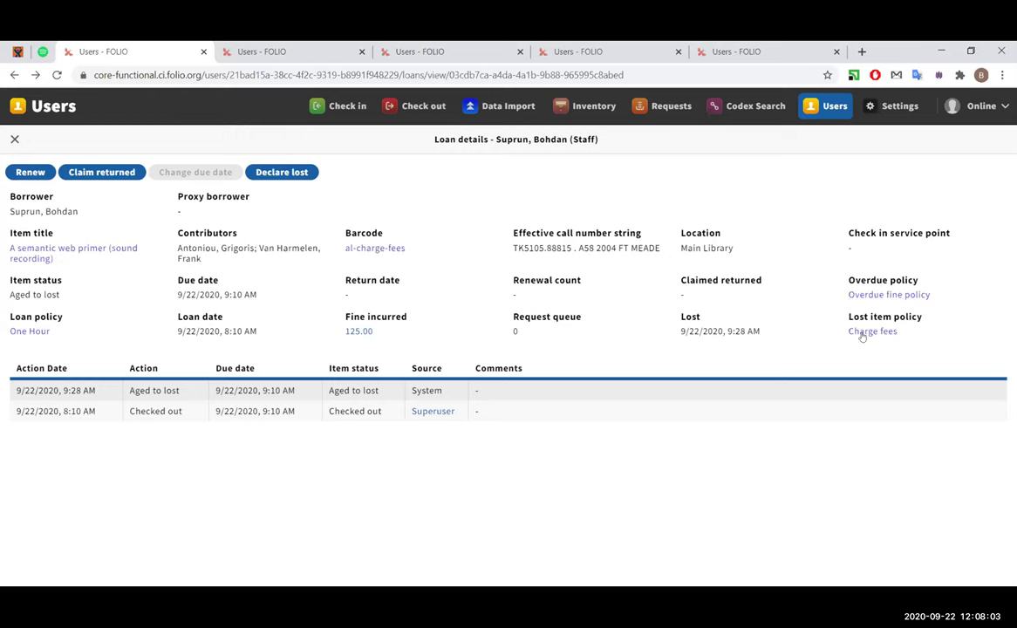
# Open the 'Charge fees' lost item policy from the loan details
pyautogui.click(862, 333)
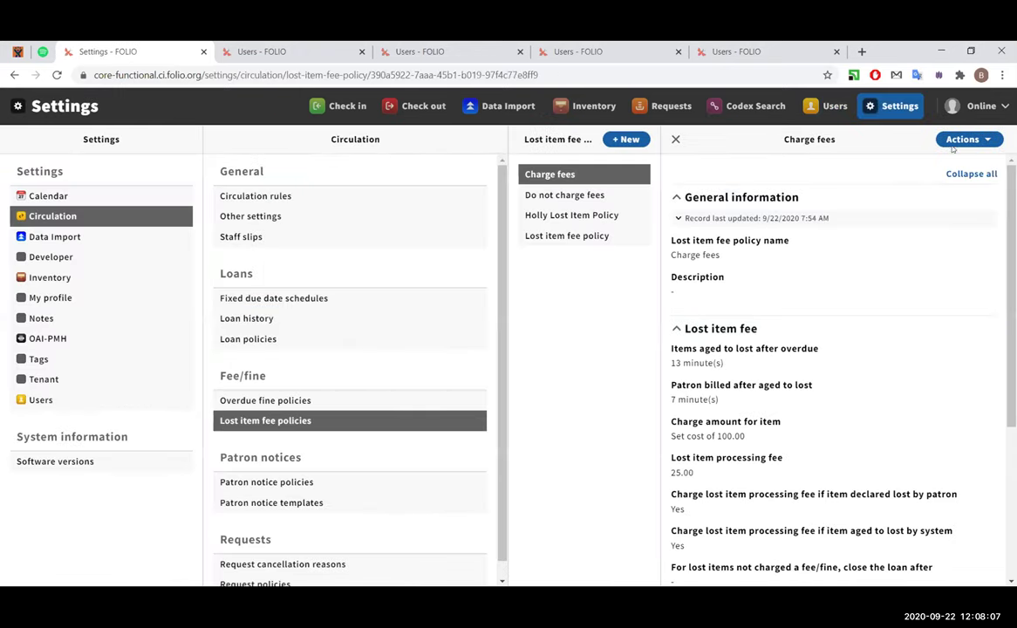
# Open the Charge fees policy for editing and check Items aged to lost after 13 minutes
pyautogui.click(964, 139)
pyautogui.click(865, 177)
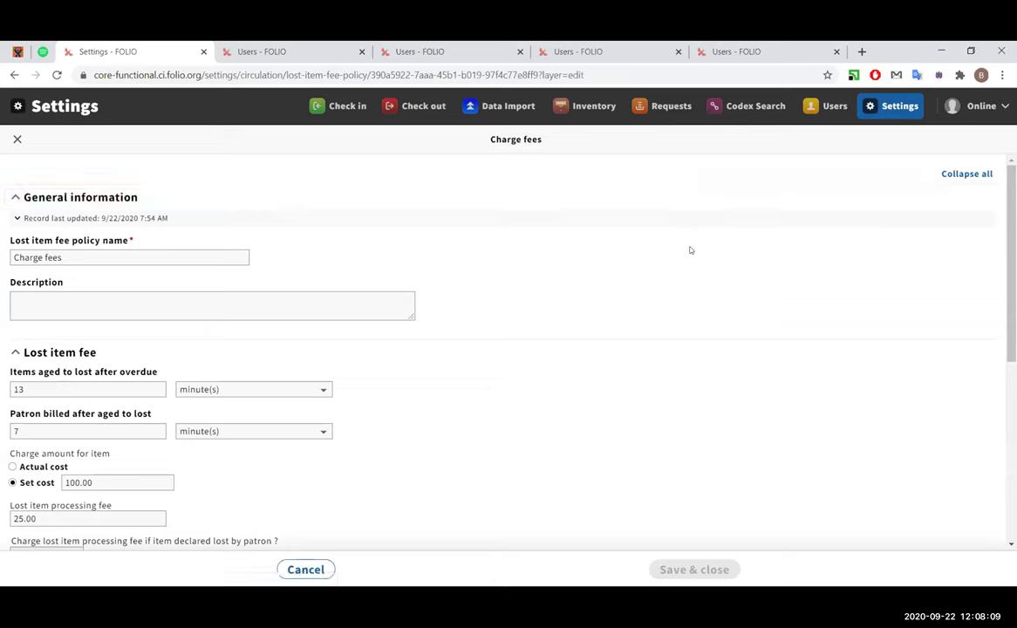
pyautogui.scroll(-2, 73, 371)
pyautogui.moveTo(158, 306); pyautogui.dragTo(4, 292)
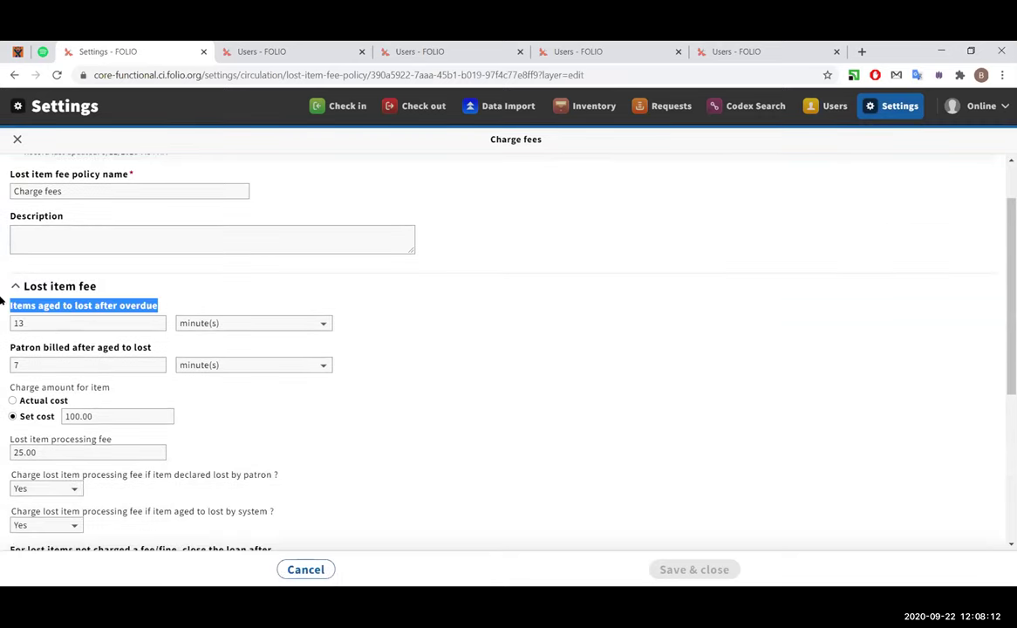
pyautogui.click(476, 318)
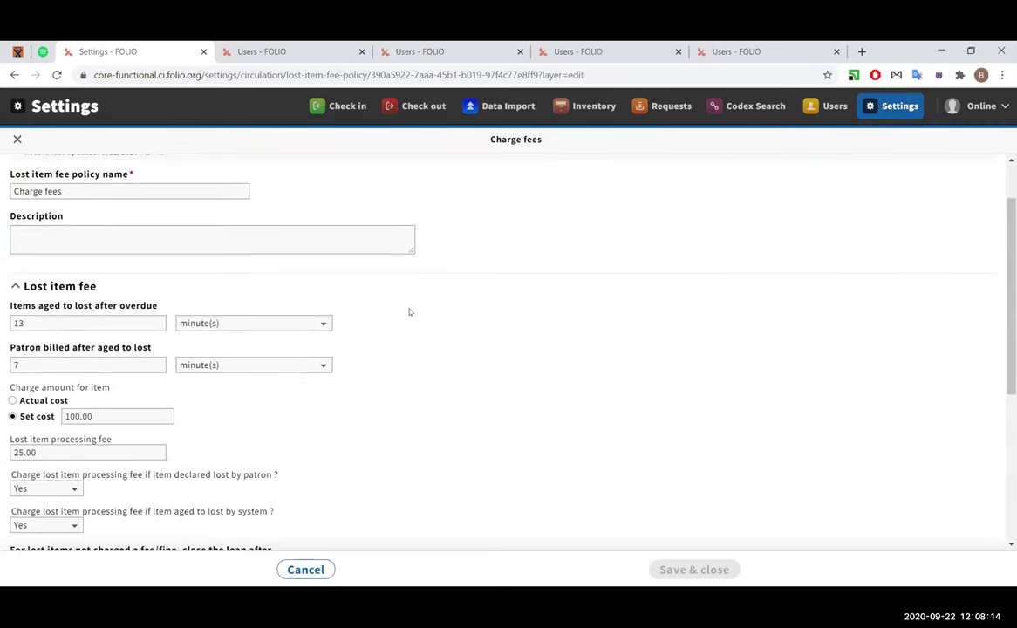
pyautogui.click(97, 322)
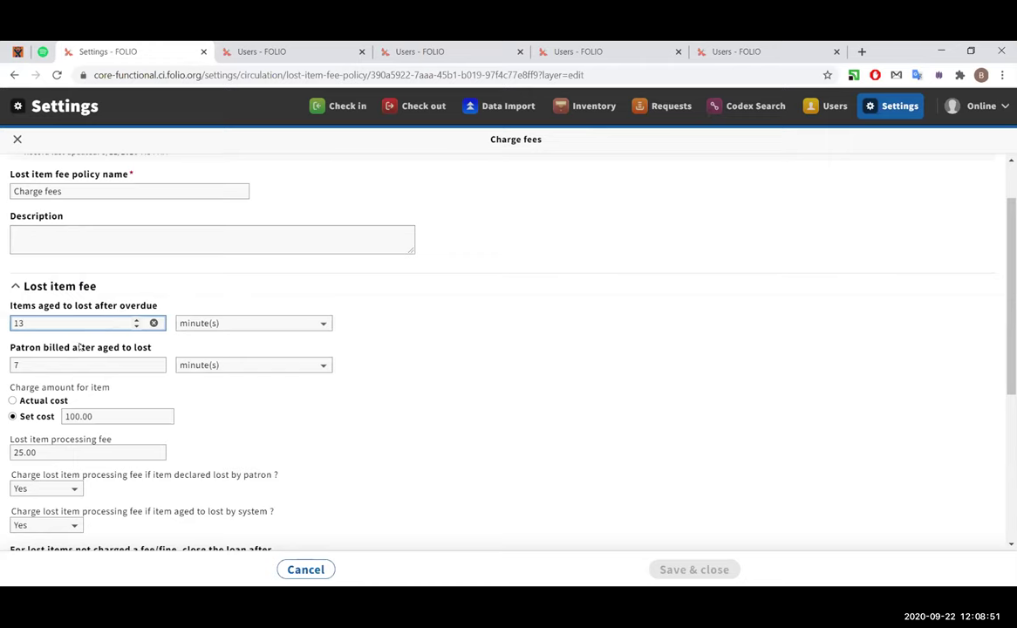
pyautogui.click(40, 359)
# Review the Patron billed after aged to lost value of 7, leaving it unchanged
pyautogui.scroll(-3, 416, 338)
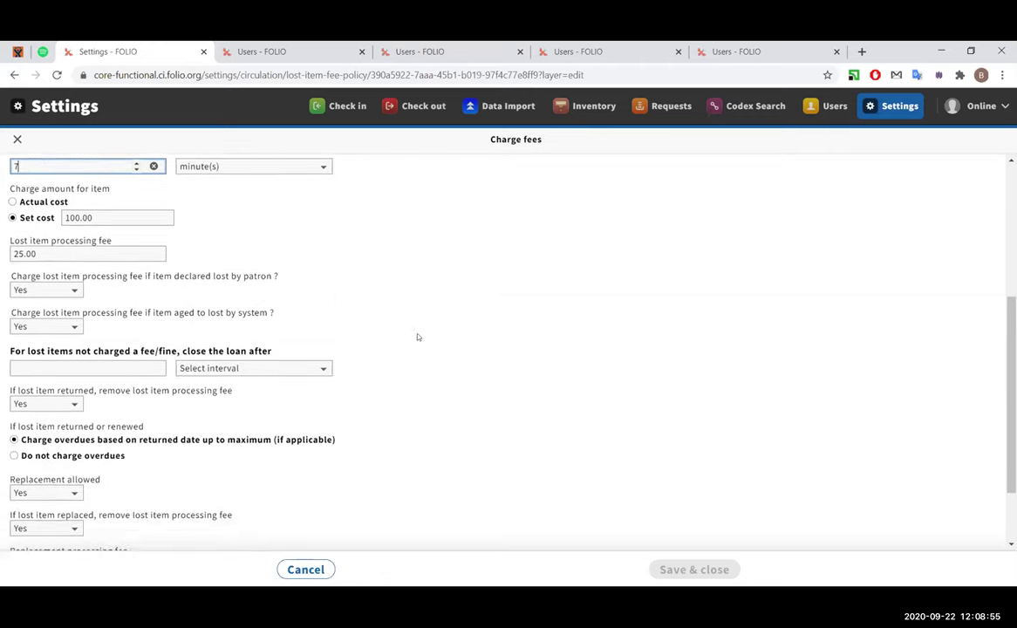
pyautogui.scroll(1, 410, 336)
pyautogui.scroll(1, 394, 329)
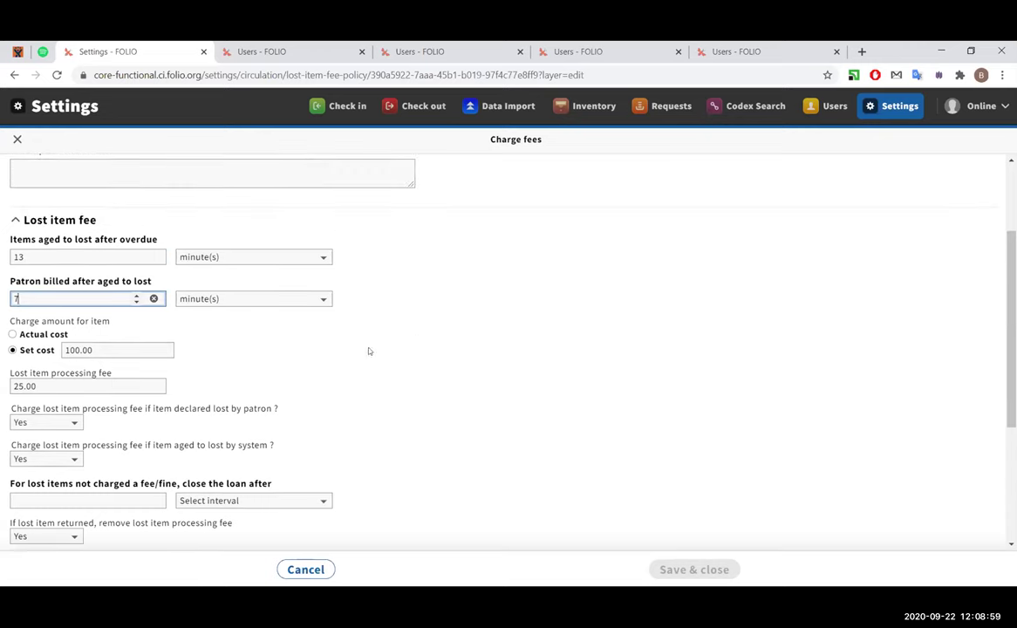
pyautogui.doubleClick(25, 297)
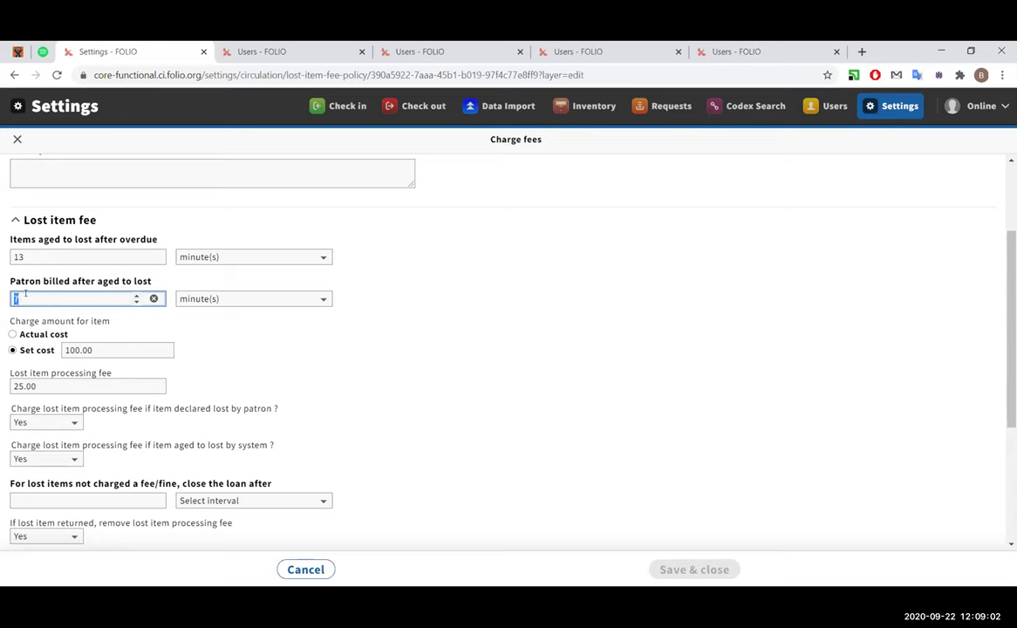
pyautogui.click(481, 299)
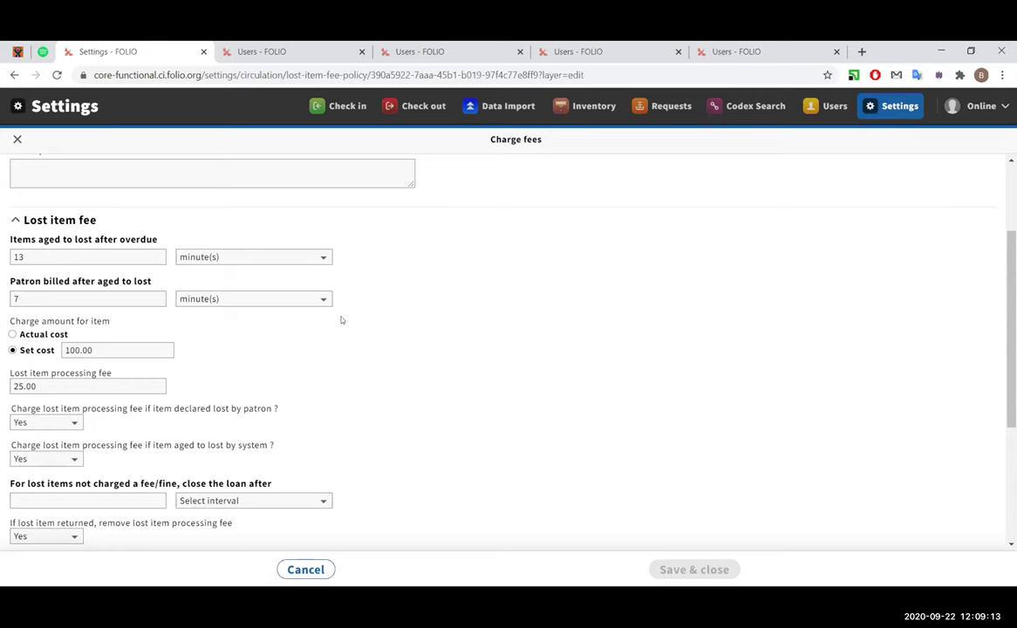
# Review the aged-to-lost processing fee setting, then return to loan details without saving
pyautogui.scroll(-1, 59, 199)
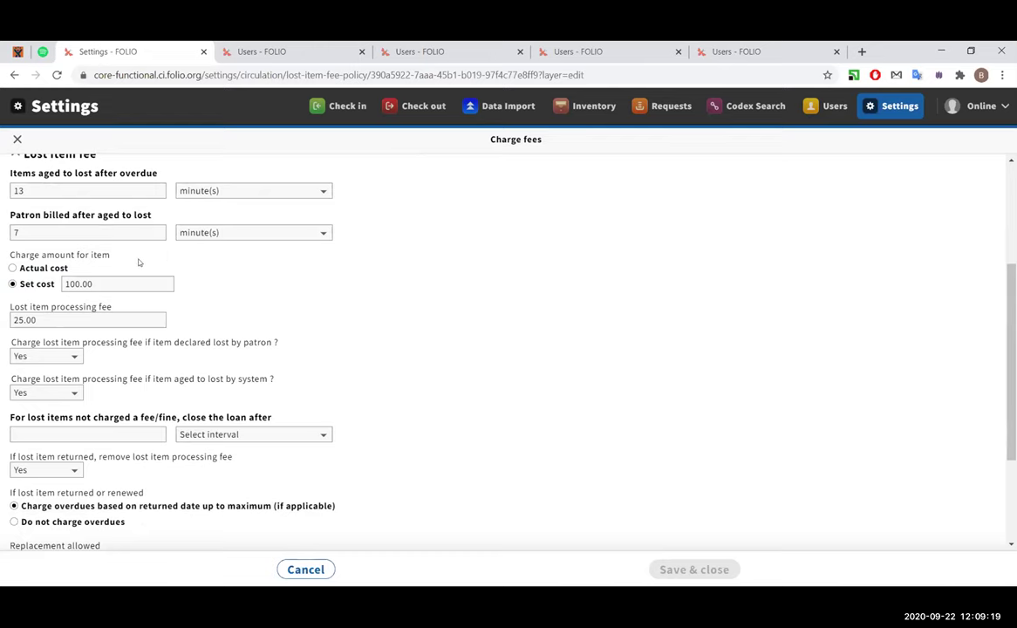
pyautogui.scroll(-1, 128, 239)
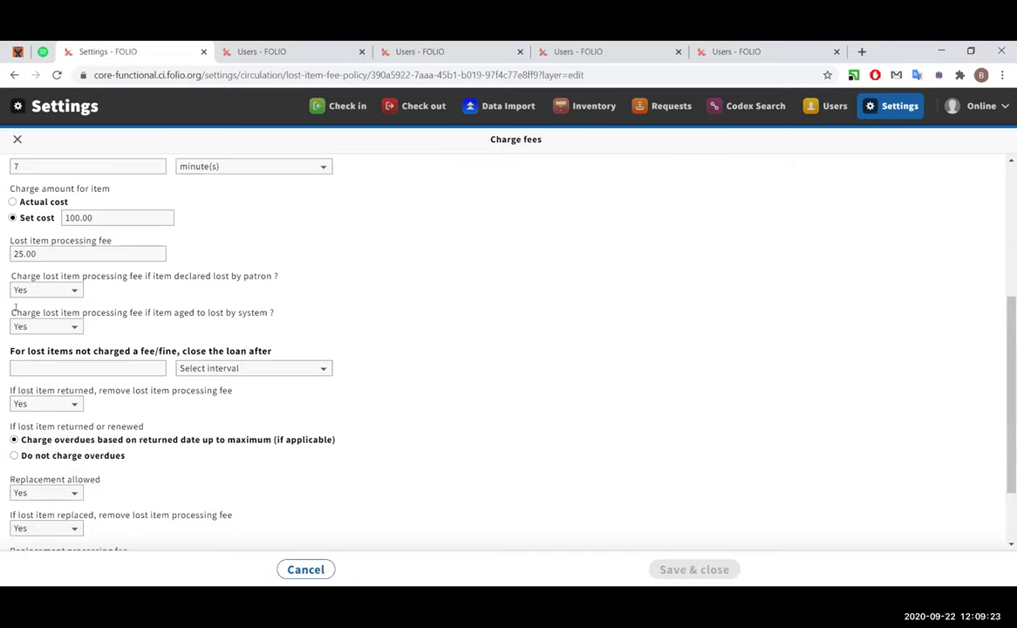
pyautogui.moveTo(11, 310); pyautogui.dragTo(223, 313)
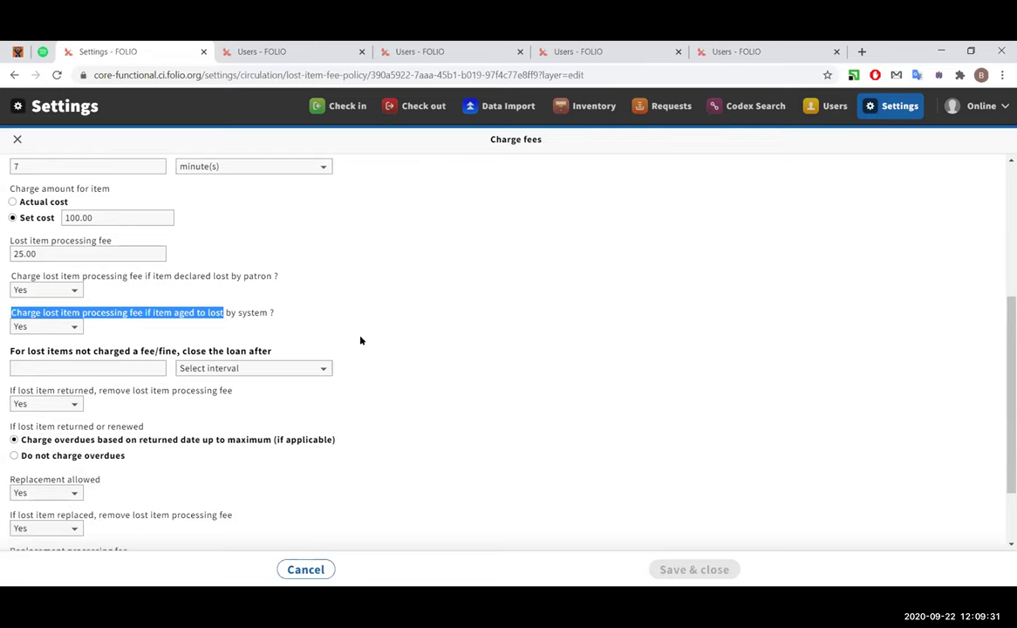
pyautogui.scroll(-1, 358, 340)
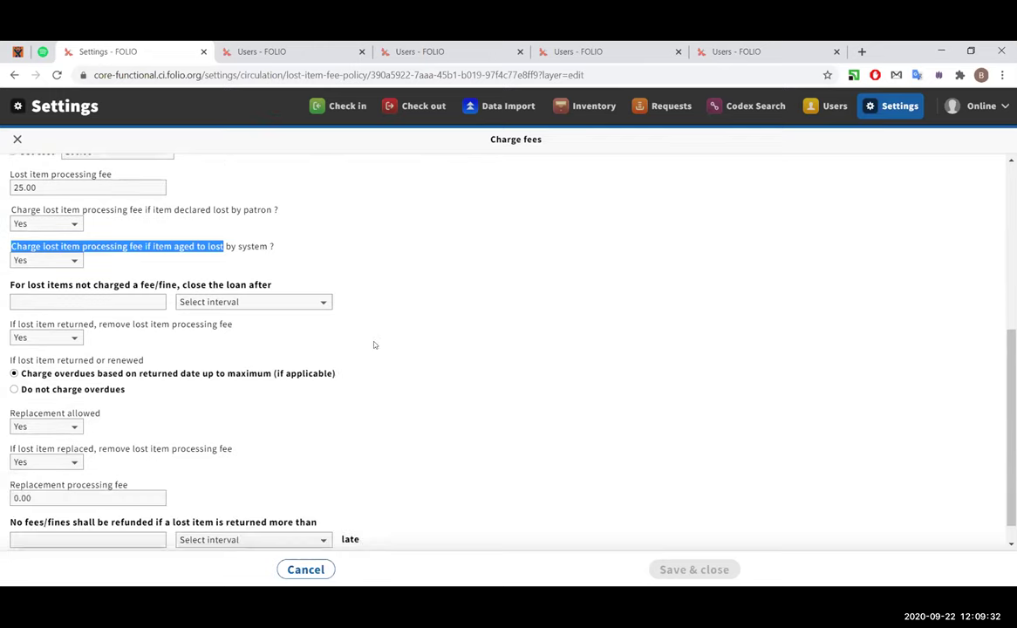
pyautogui.click(14, 75)
pyautogui.click(14, 75)
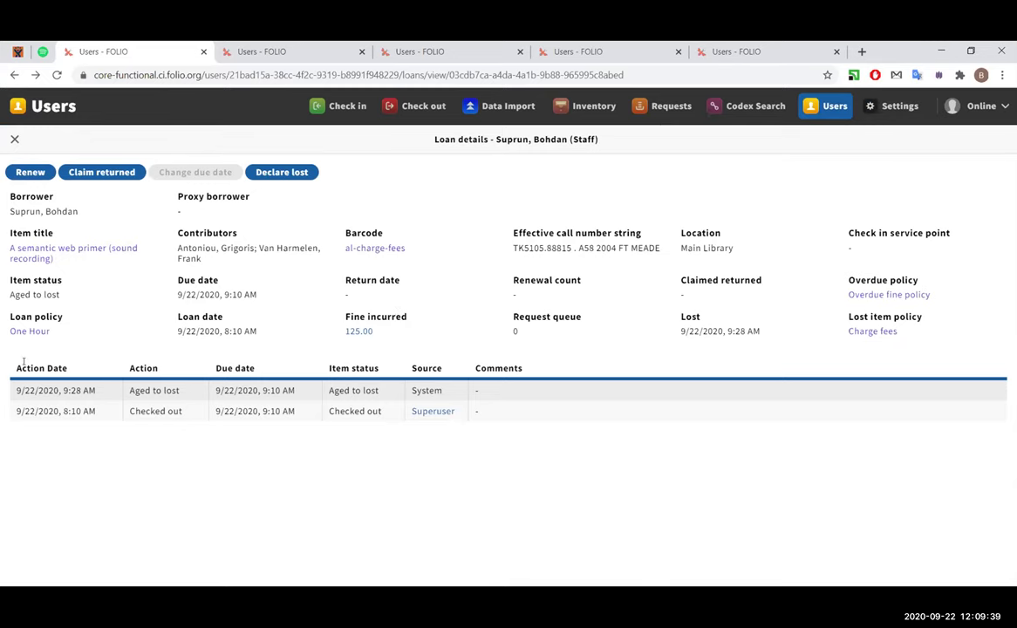
# Open the 125.00 fine incurred to list the 25.00 processing fee and 100.00 lost item fee
pyautogui.doubleClick(688, 316)
pyautogui.moveTo(689, 317); pyautogui.dragTo(670, 333)
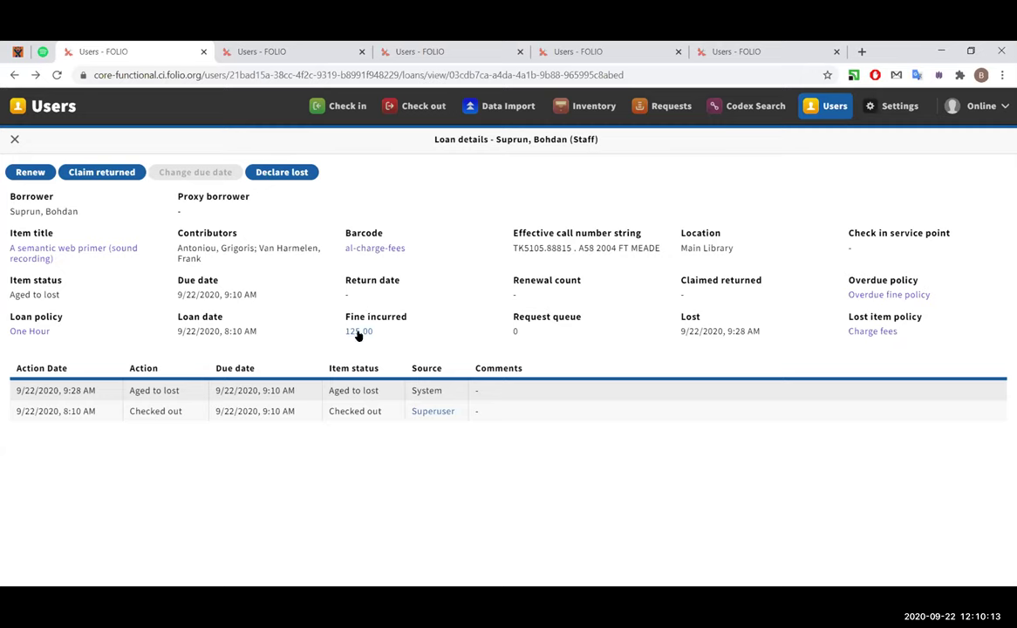
pyautogui.click(357, 333)
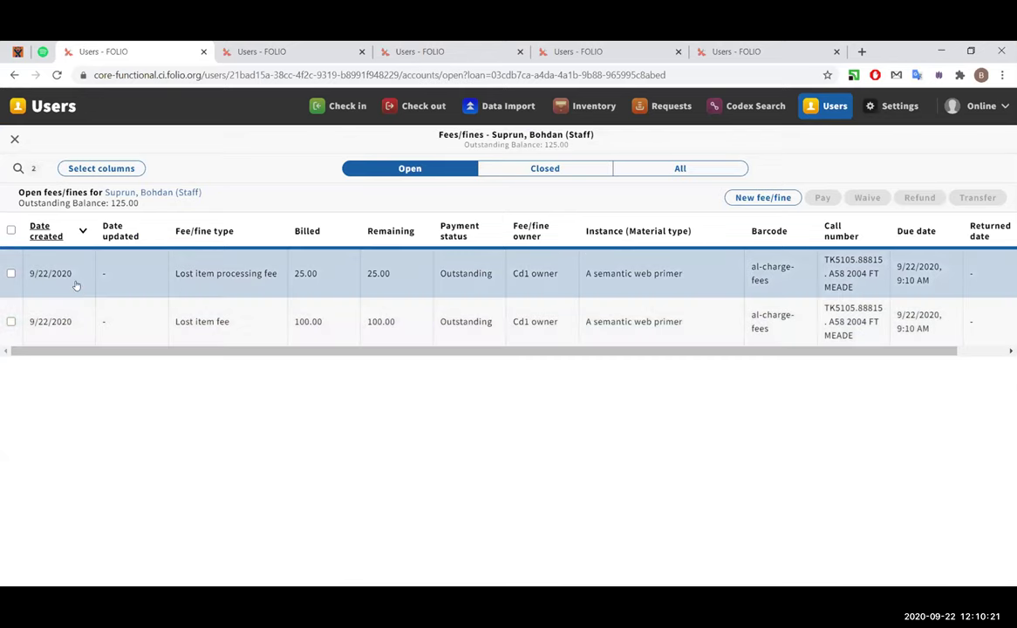
# Review the Lost item processing fee details, then switch to the closed al-do-not-charge-fees loan
pyautogui.click(76, 279)
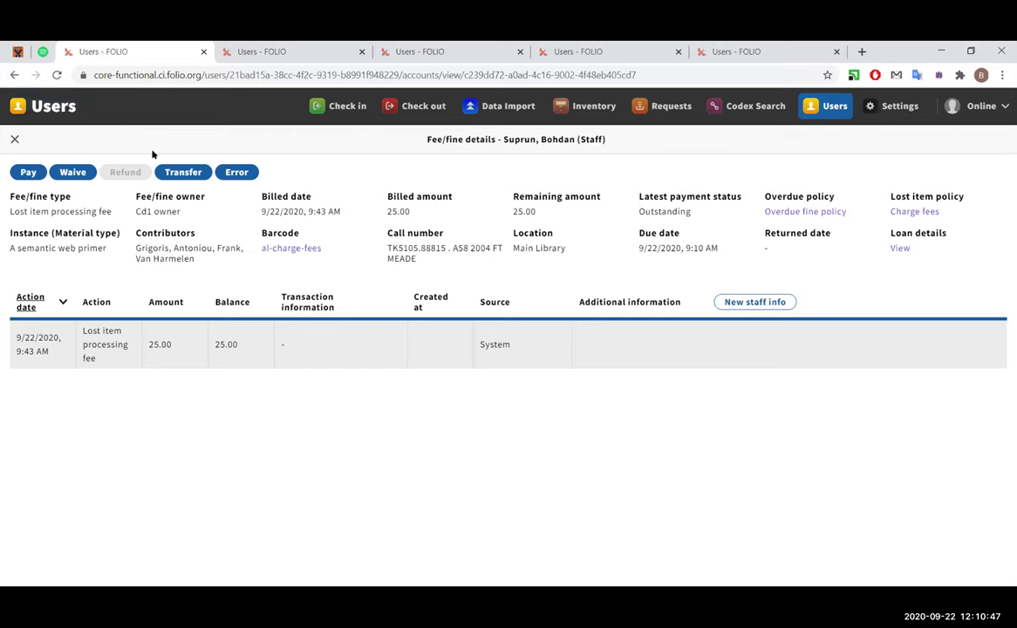
pyautogui.click(14, 75)
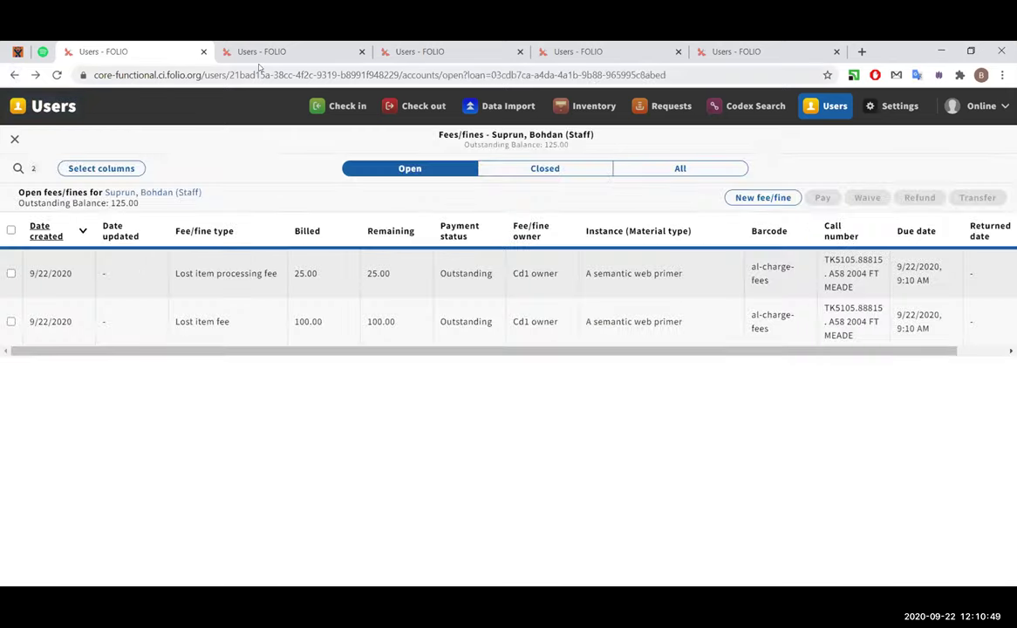
pyautogui.click(263, 54)
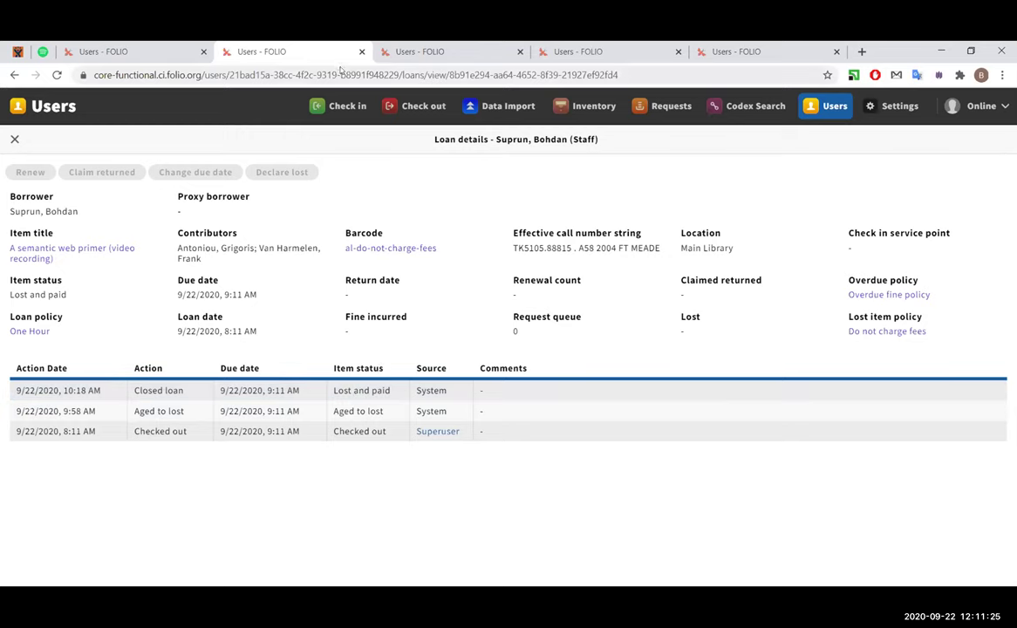
# Close the first two 'Users - FOLIO' tabs, leaving the declared-lost A semantic web primer loan
pyautogui.click(202, 51)
pyautogui.click(204, 51)
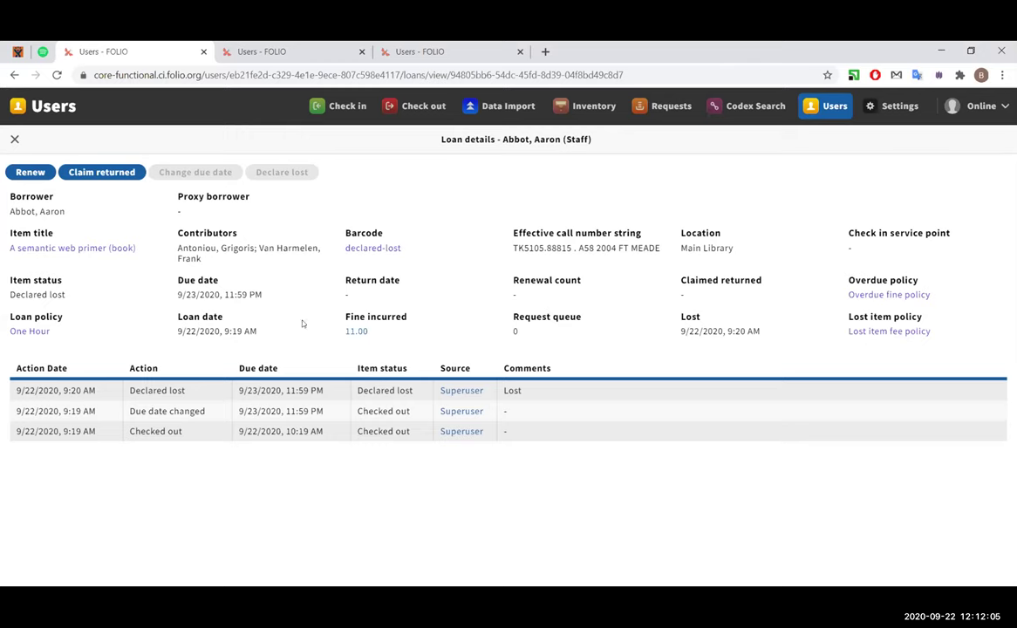
# Override-renew the declared-lost loan with comment 'Found' and view its 11.00 cancelled fees
pyautogui.click(28, 173)
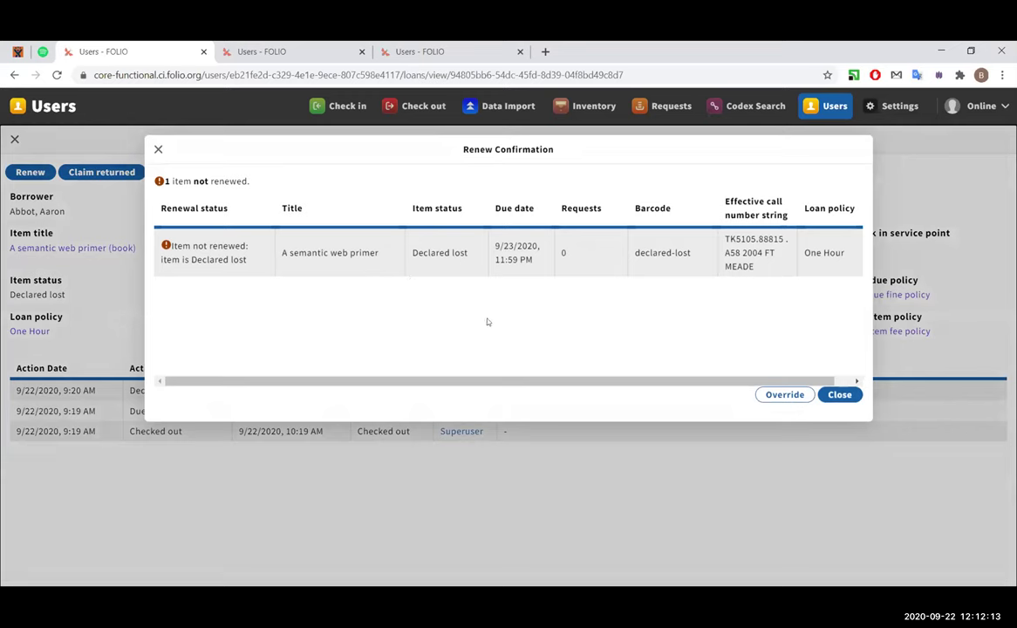
pyautogui.click(776, 396)
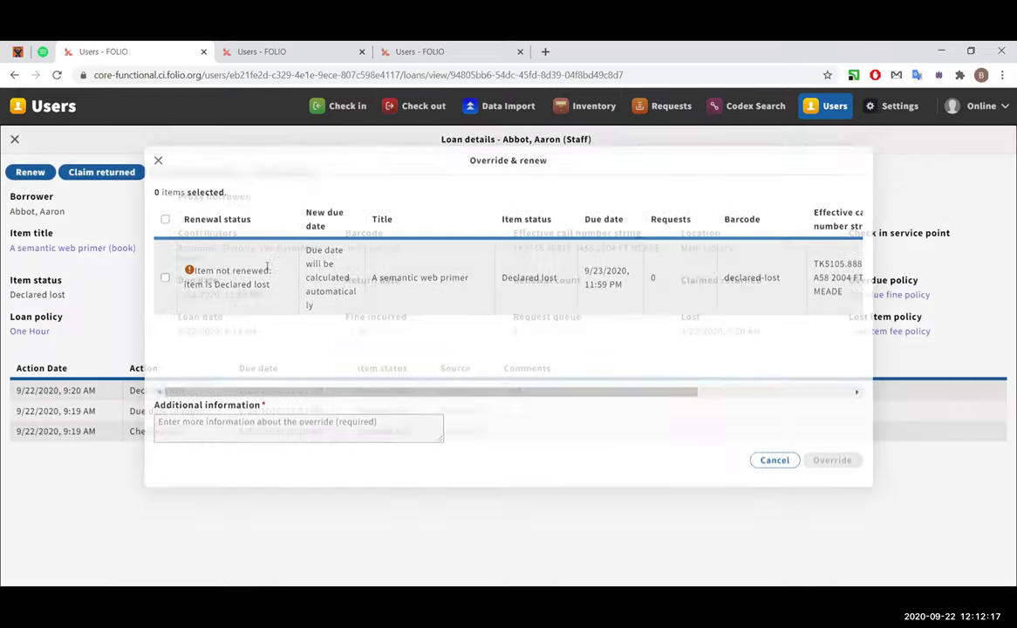
pyautogui.click(165, 209)
pyautogui.click(212, 420)
pyautogui.write('Found')
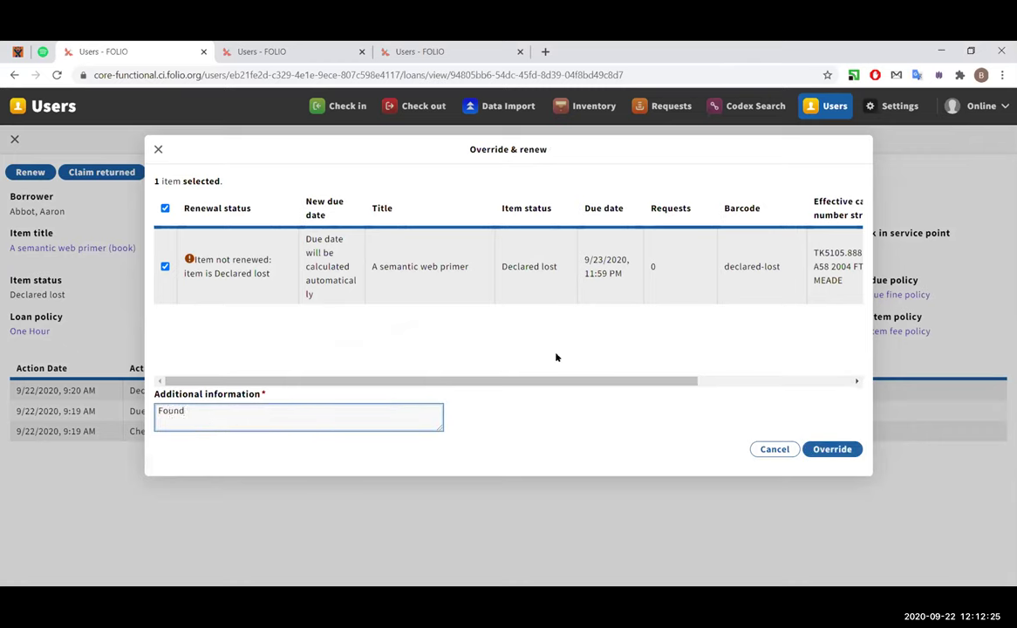
pyautogui.click(833, 450)
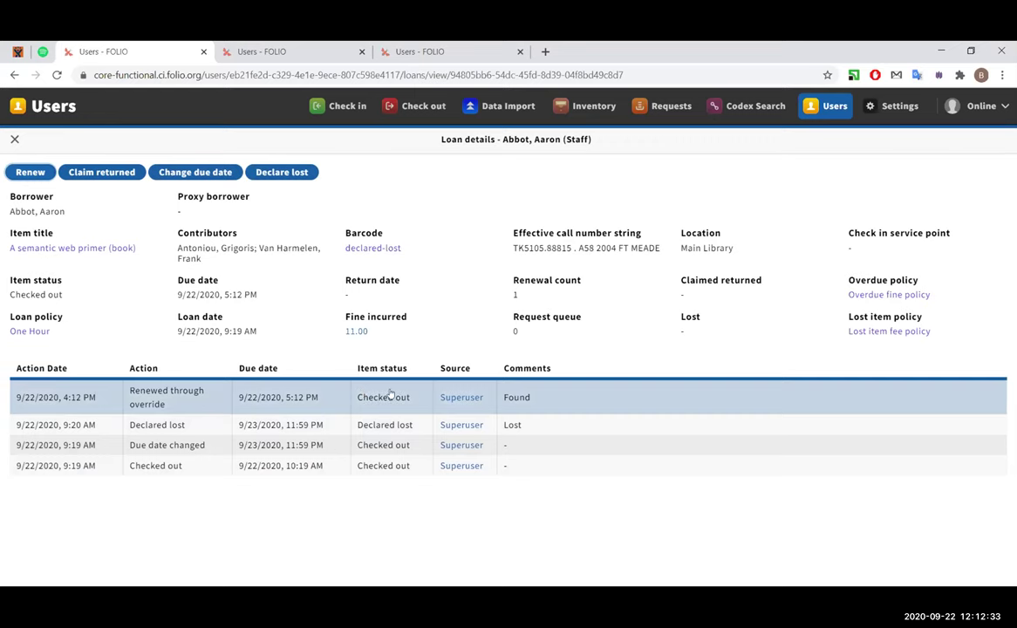
pyautogui.click(356, 332)
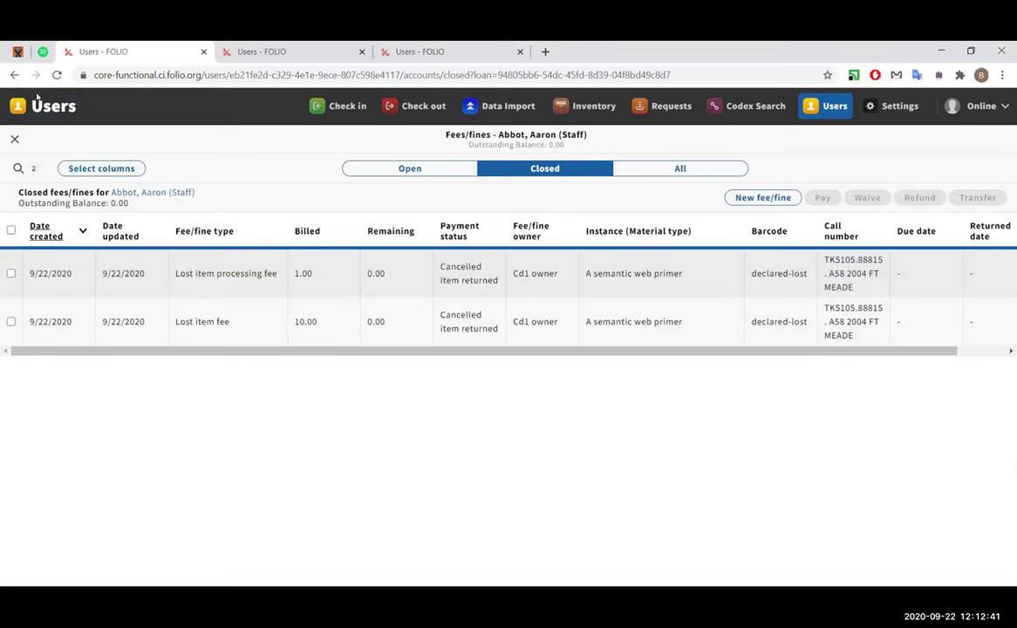
# Switch to the claimed-returned A semantic web primer loan, closing the fees and leftover loan tabs
pyautogui.click(250, 53)
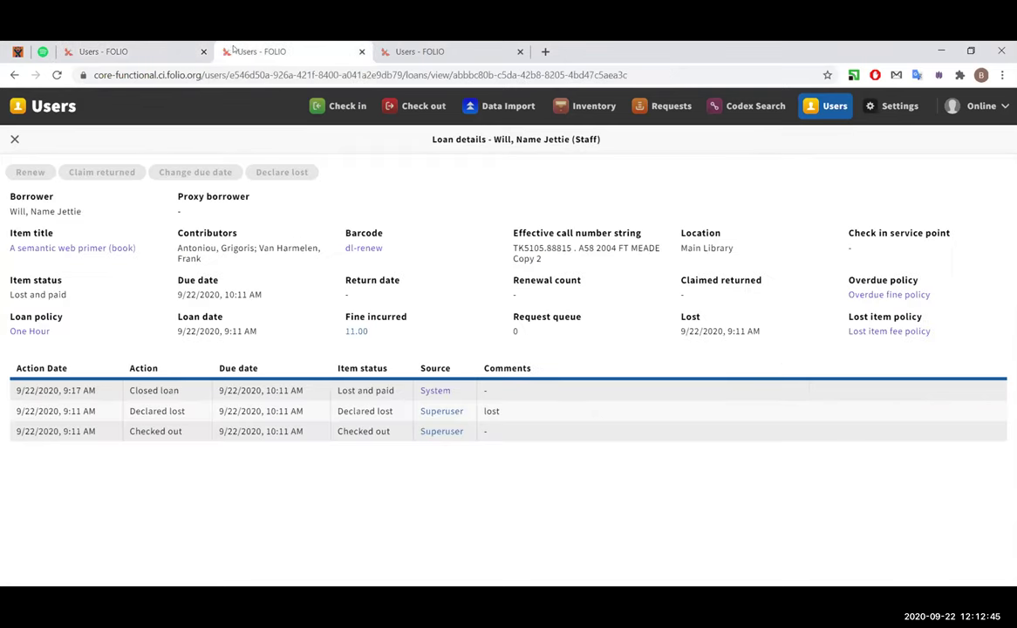
pyautogui.middleClick(115, 49)
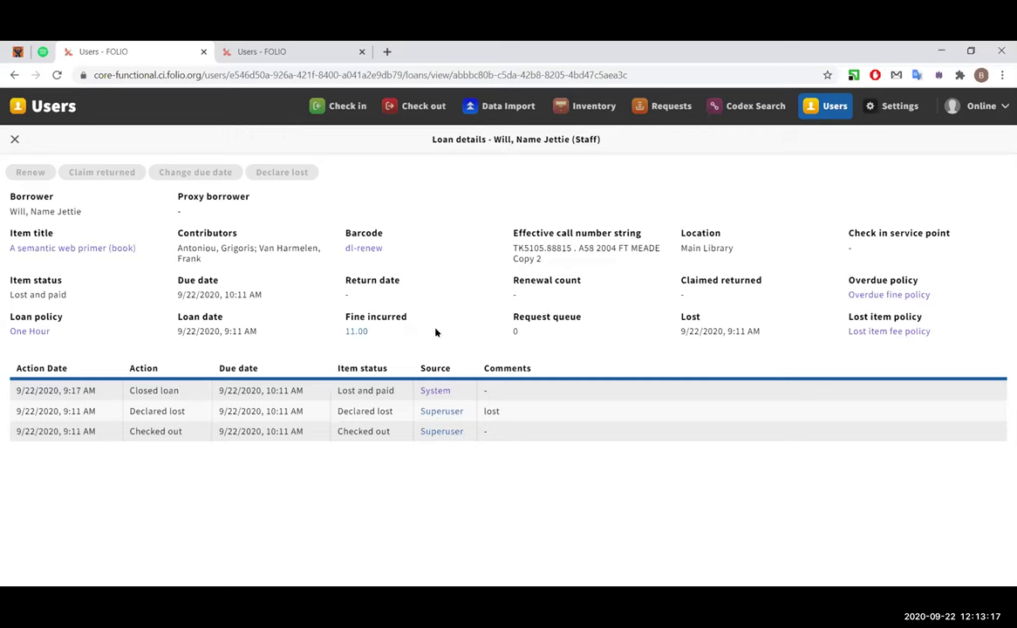
pyautogui.middleClick(136, 50)
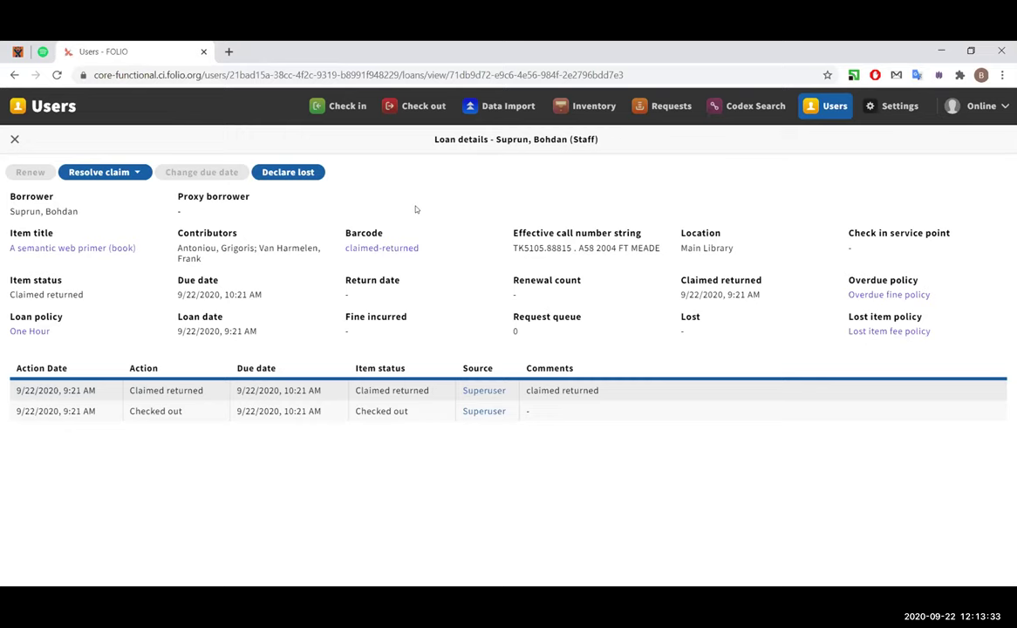
# Resolve the claim by marking the book as missing with the note 'missing'
pyautogui.click(146, 172)
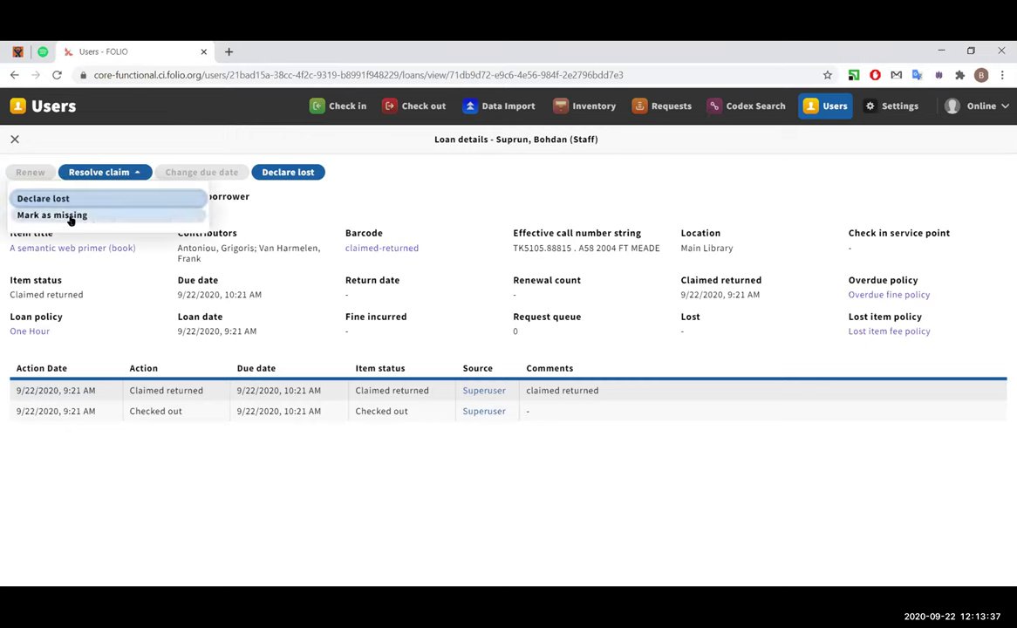
pyautogui.click(132, 291)
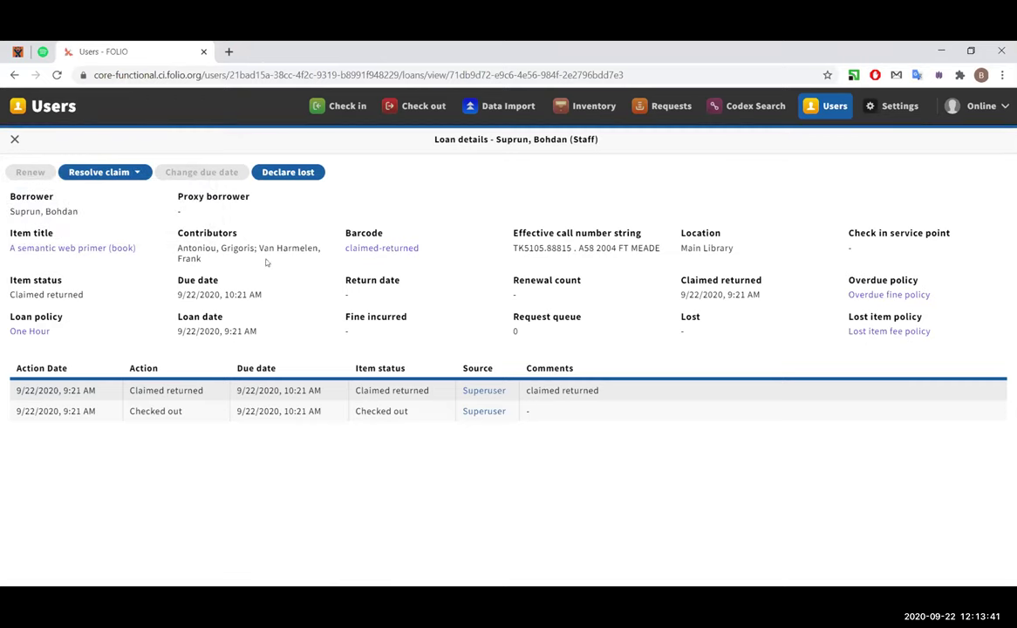
pyautogui.click(118, 170)
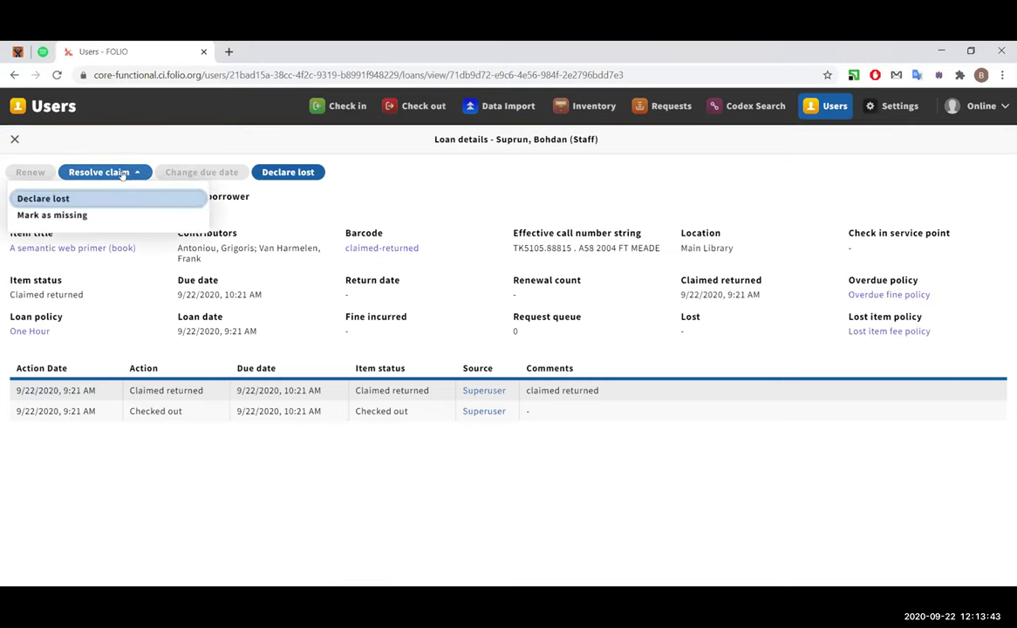
pyautogui.click(54, 215)
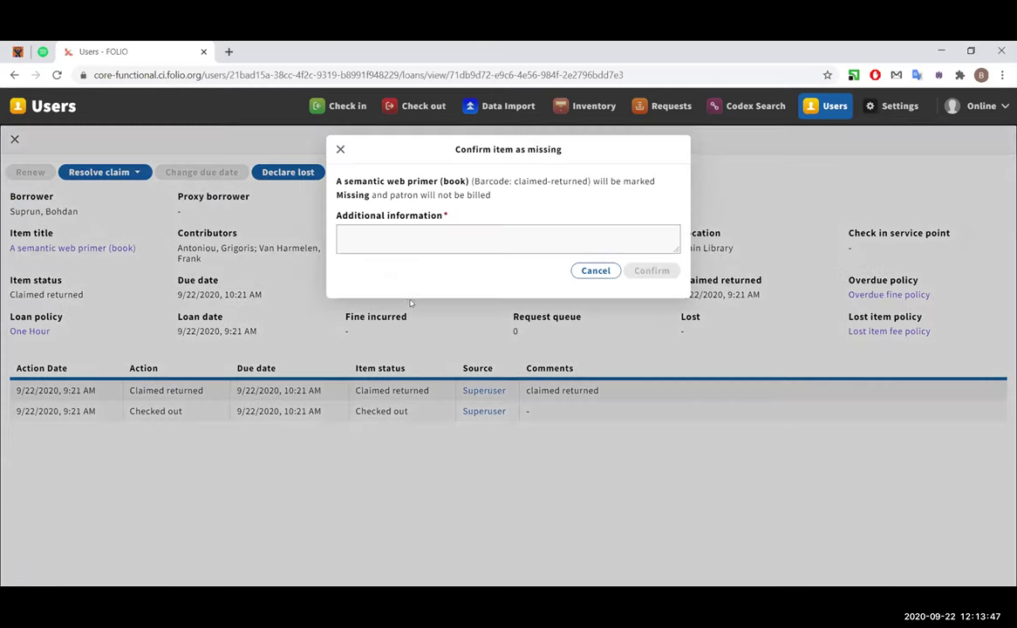
pyautogui.click(381, 245)
pyautogui.write('missing')
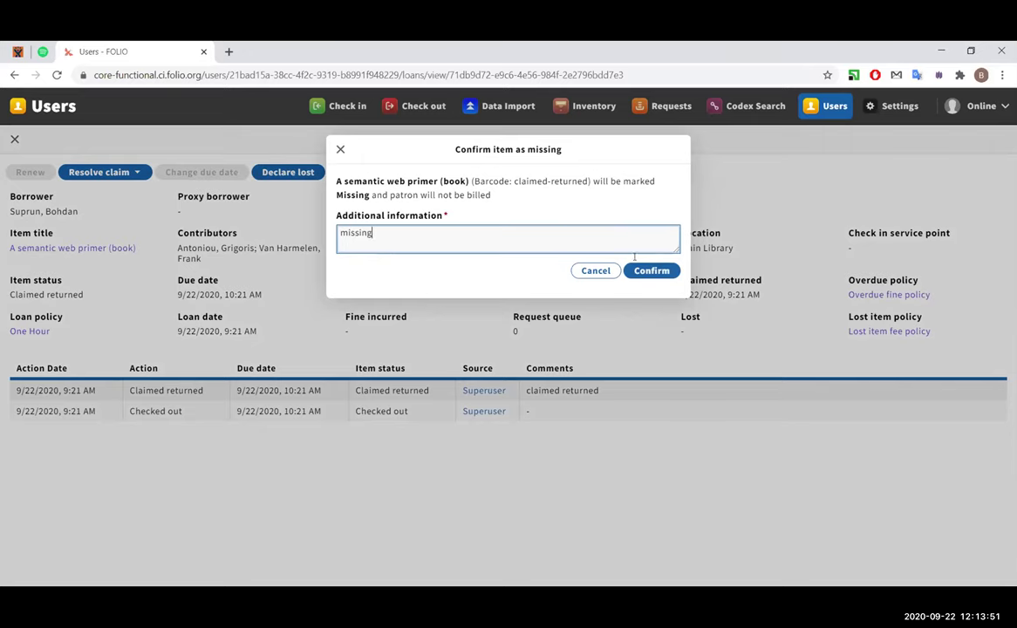
pyautogui.click(664, 273)
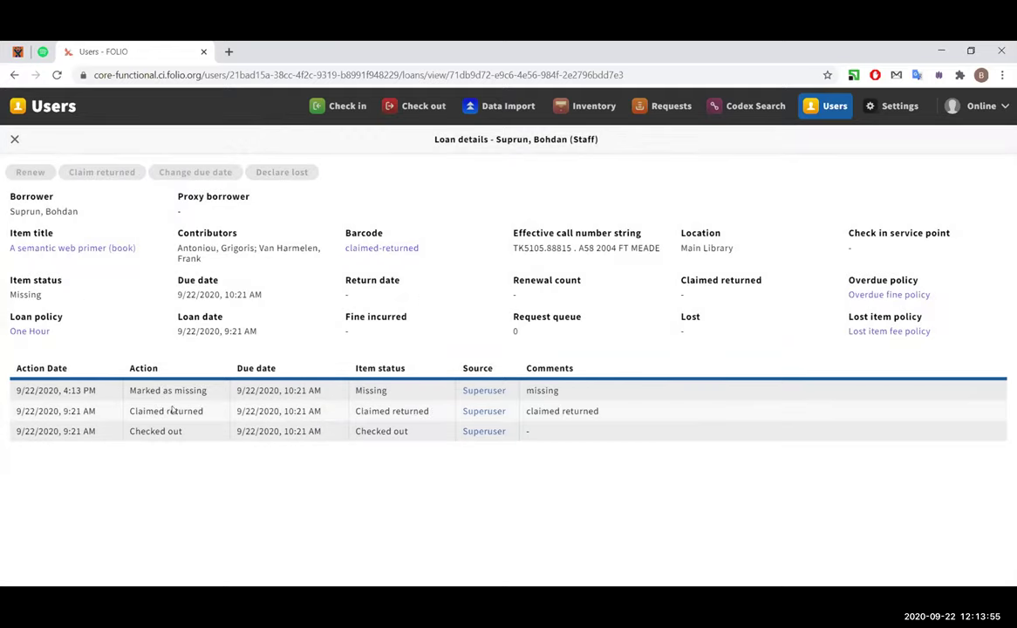
# Close the Loan details and Loans panes to return to the patron's user record
pyautogui.click(14, 140)
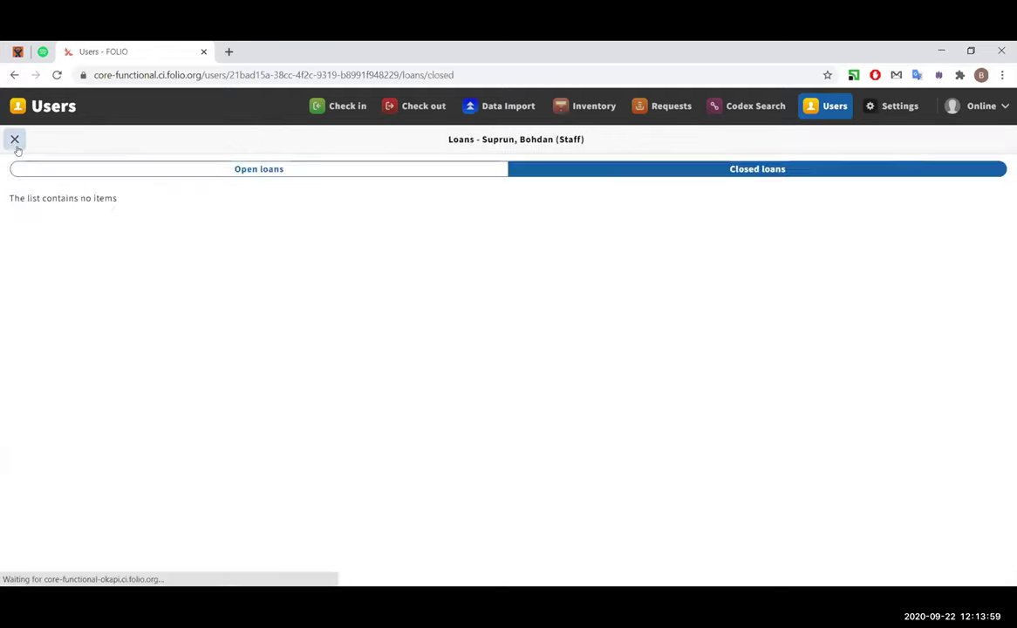
pyautogui.click(14, 139)
pyautogui.scroll(-1, 687, 389)
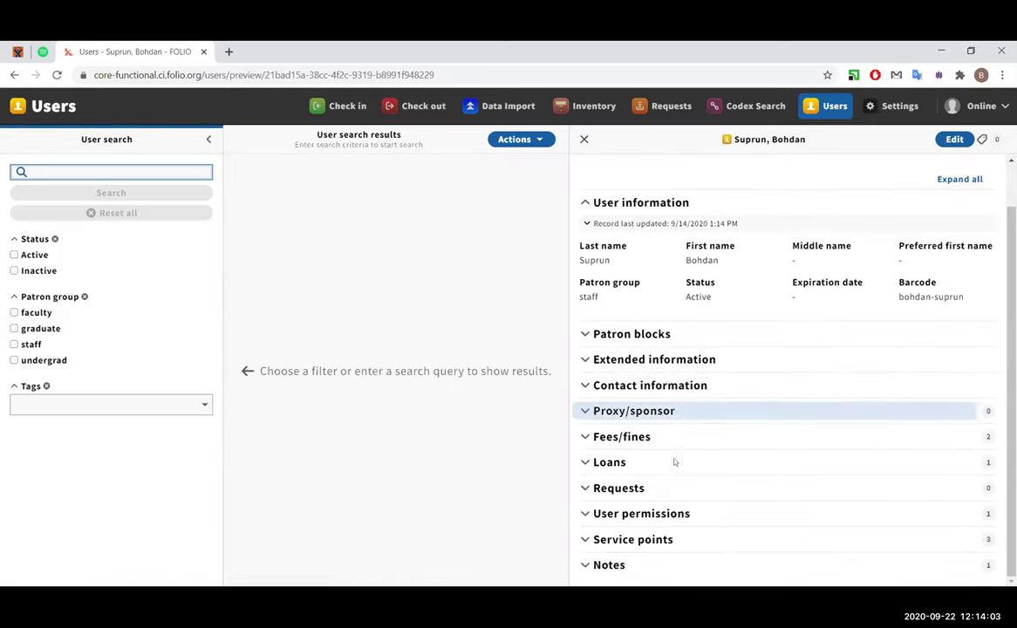
# Expand the user's Notes section and scroll down through it
pyautogui.click(619, 565)
pyautogui.scroll(-1, 676, 456)
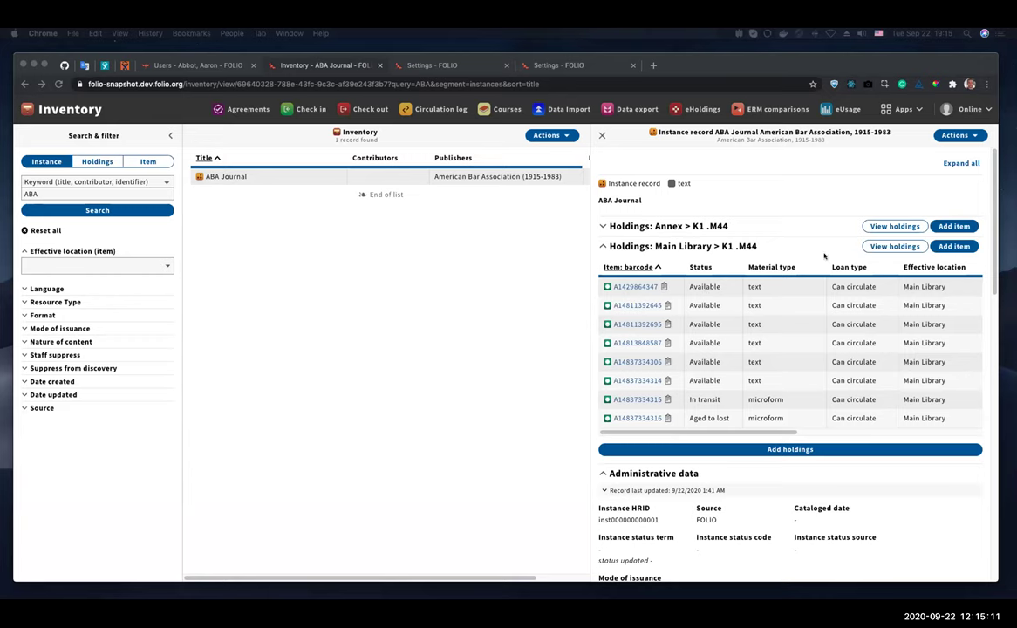
pyautogui.click(879, 227)
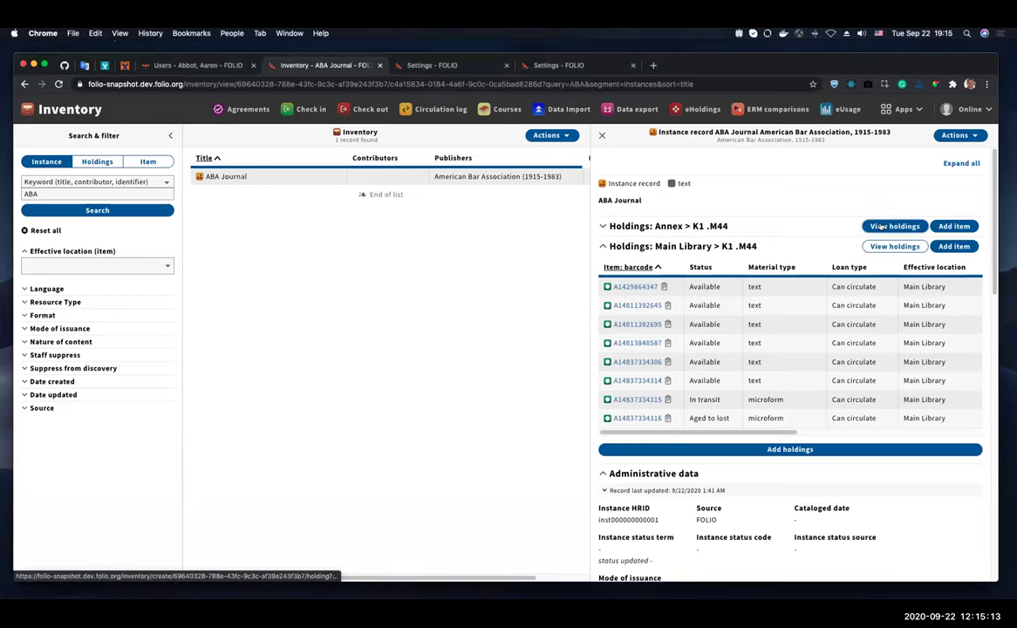
pyautogui.click(879, 227)
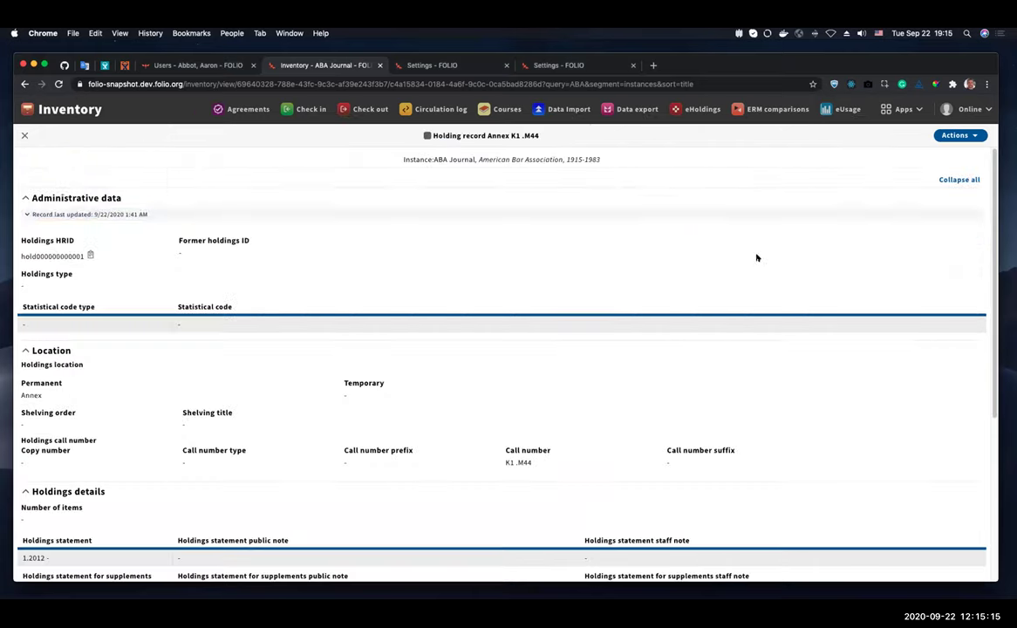
pyautogui.click(966, 136)
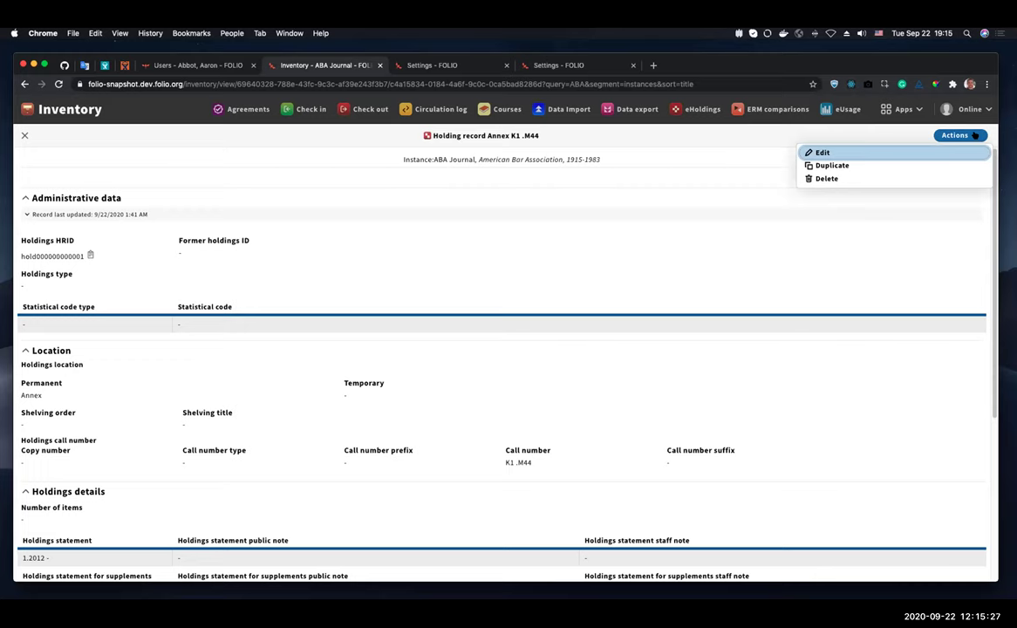
pyautogui.click(974, 135)
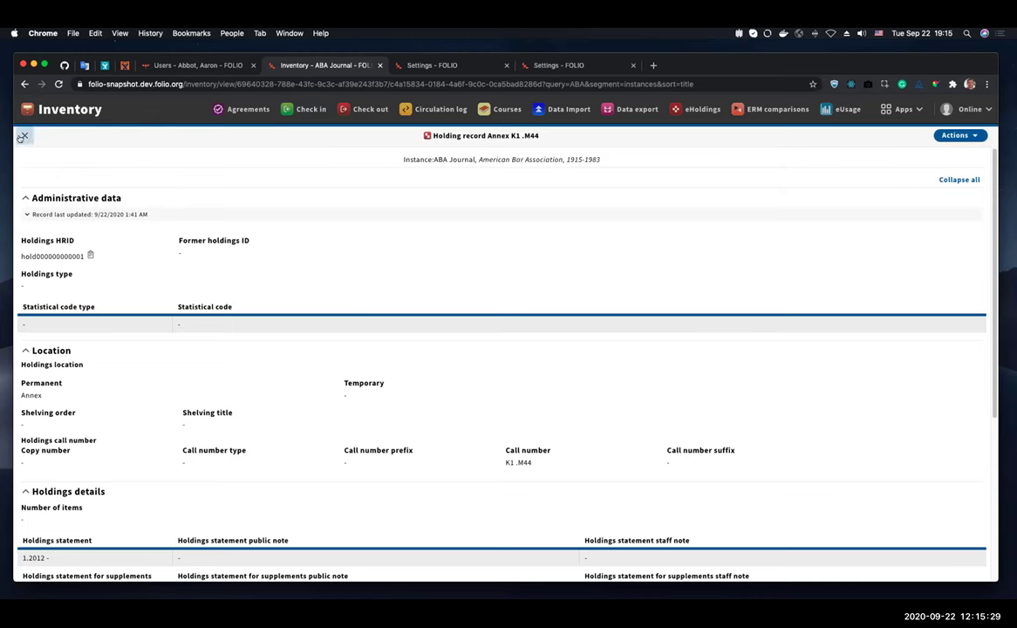
pyautogui.click(959, 135)
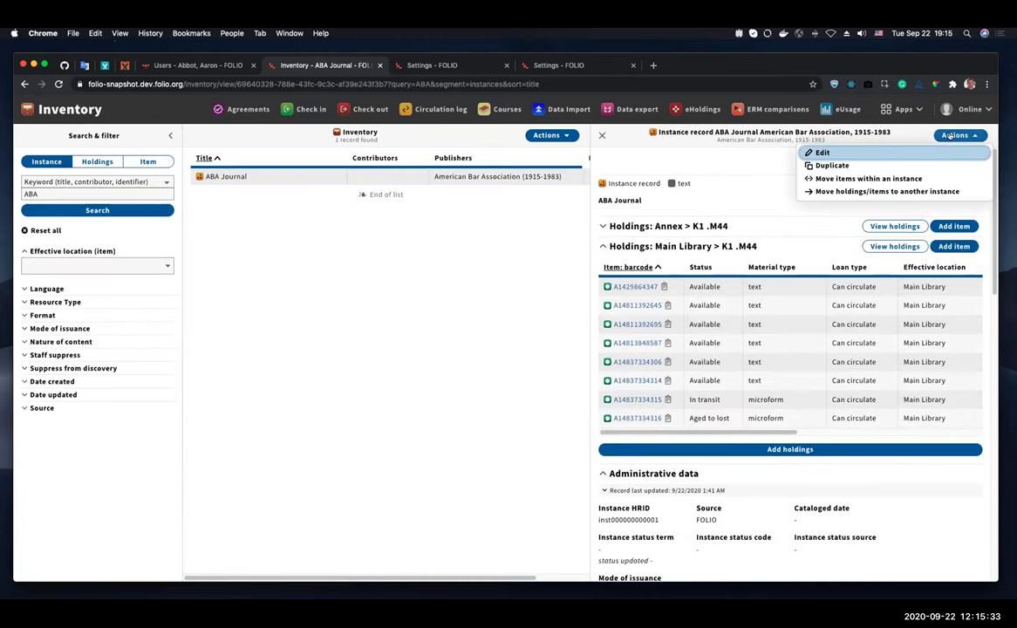
pyautogui.click(958, 136)
pyautogui.click(635, 286)
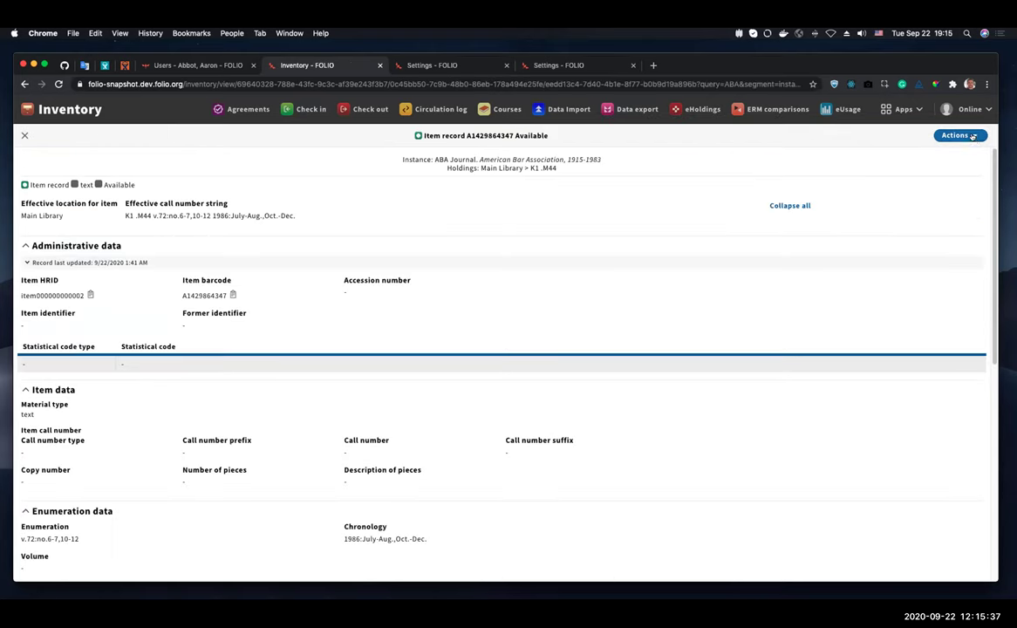
pyautogui.click(958, 135)
pyautogui.click(959, 135)
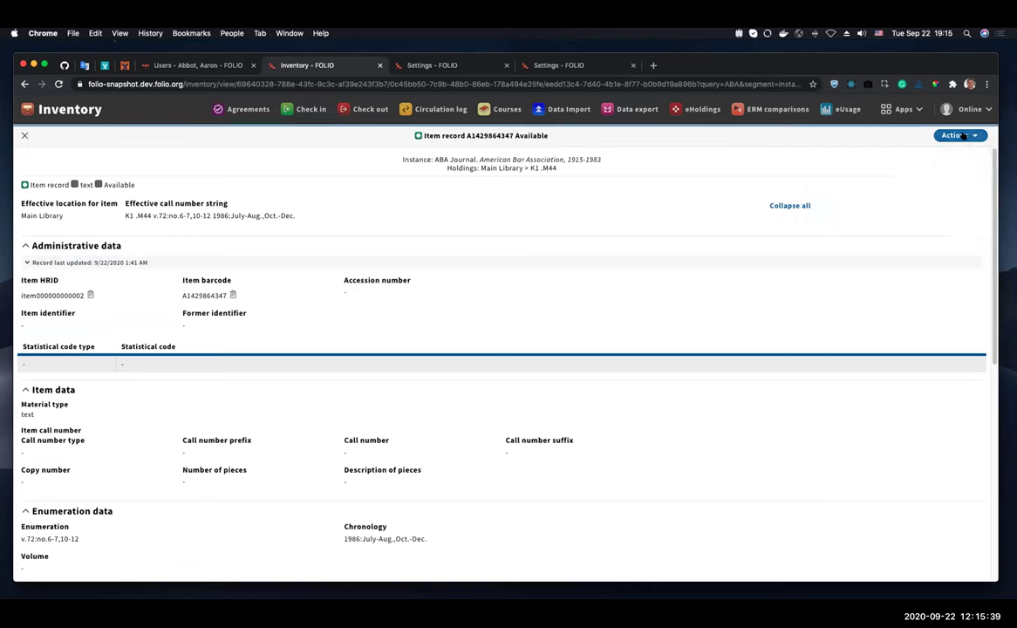
pyautogui.click(25, 137)
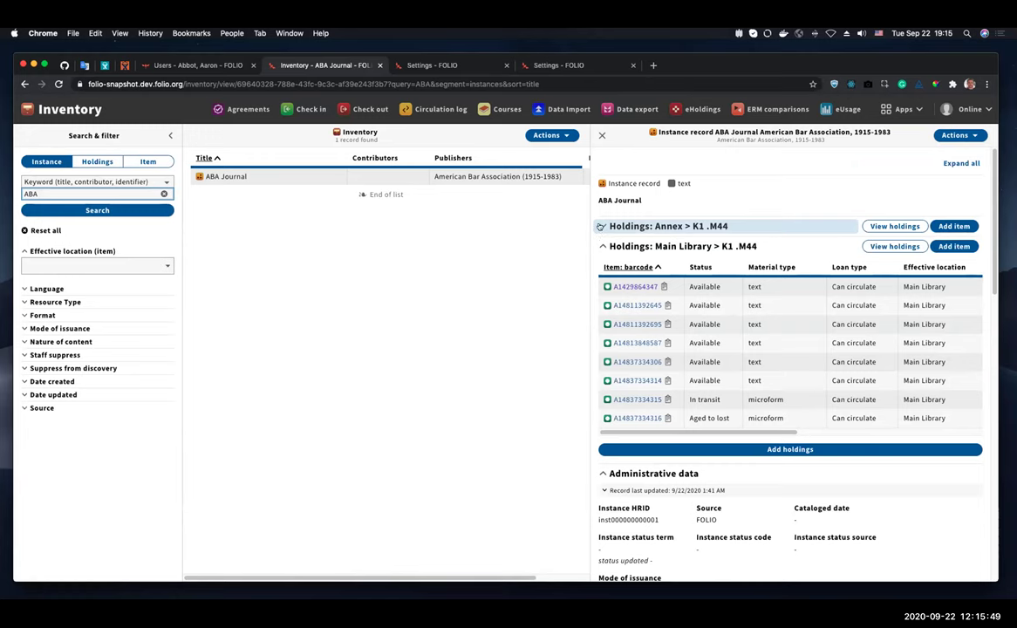
# Expand the empty Holdings: Annex section and show the ABA Journal instance's Actions menu
pyautogui.click(600, 227)
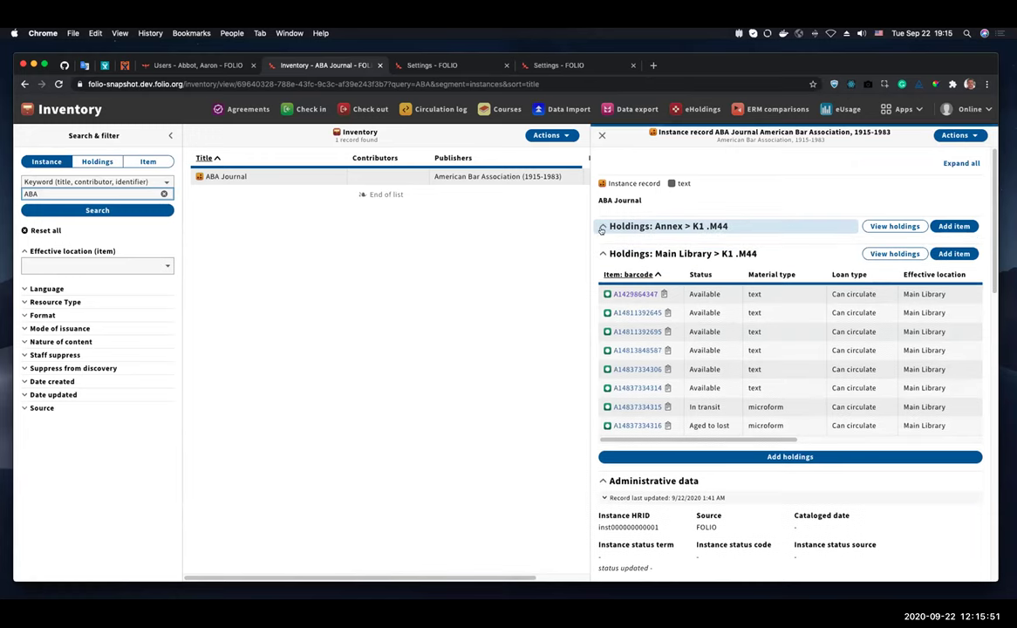
pyautogui.click(609, 230)
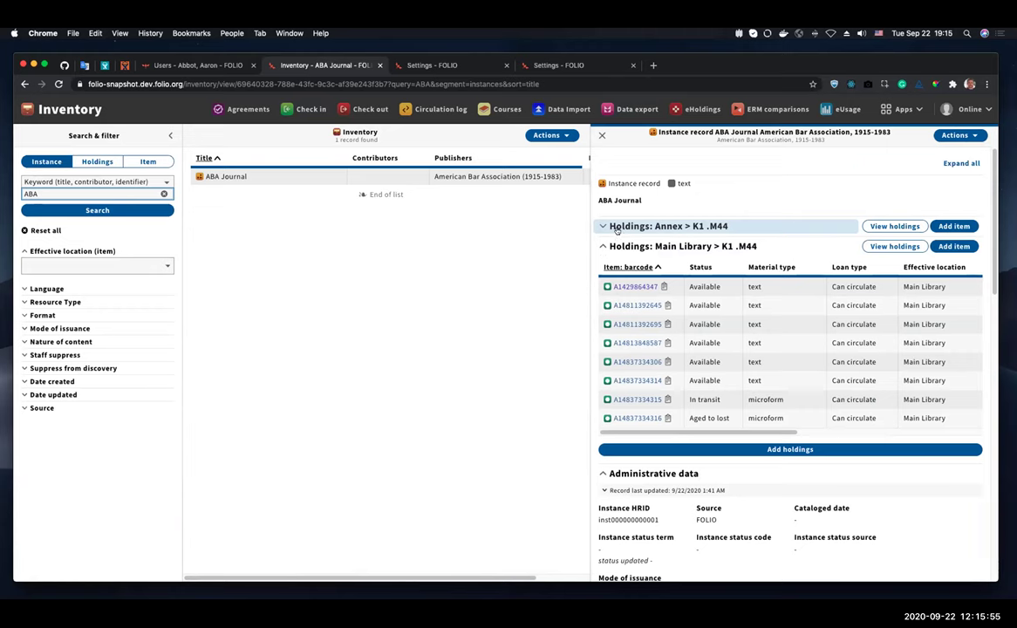
pyautogui.click(616, 230)
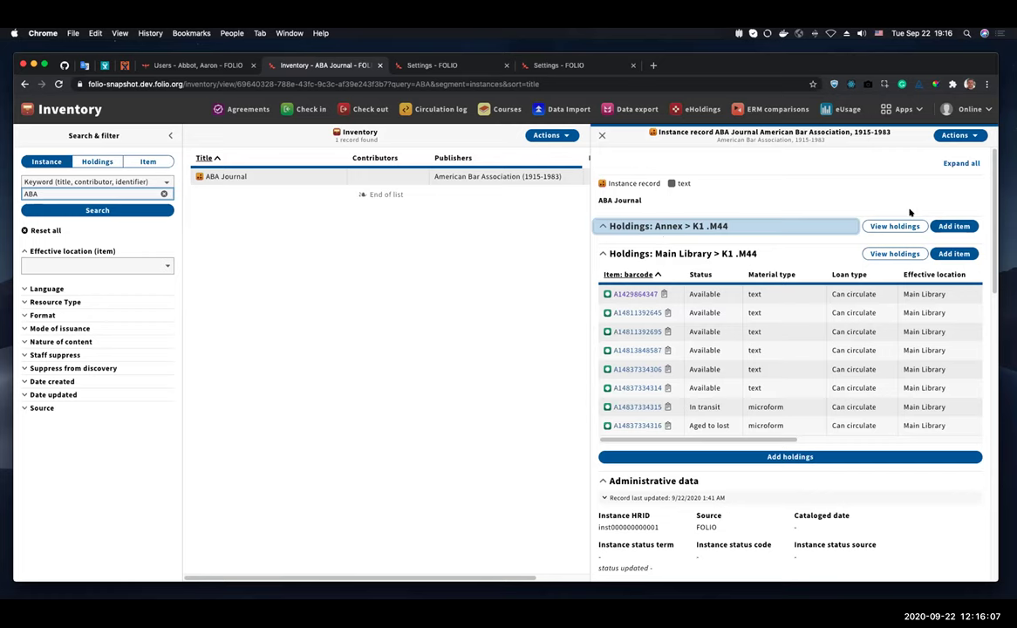
pyautogui.click(958, 135)
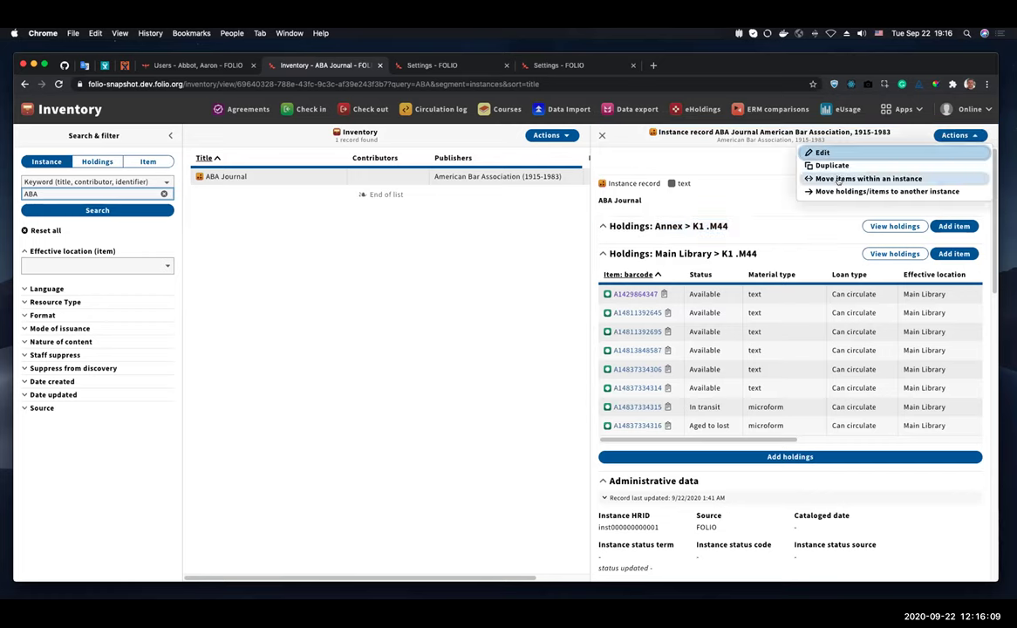
pyautogui.click(837, 179)
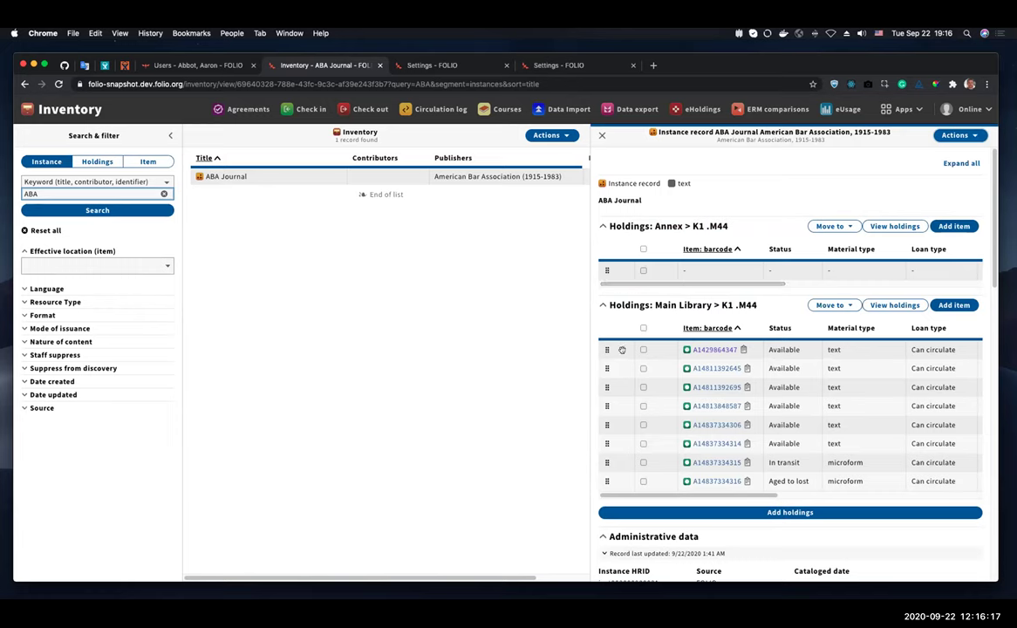
pyautogui.moveTo(607, 349)
pyautogui.mouseDown()
pyautogui.moveTo(627, 272)
pyautogui.moveTo(618, 349)
pyautogui.mouseUp()
pyautogui.click(956, 135)
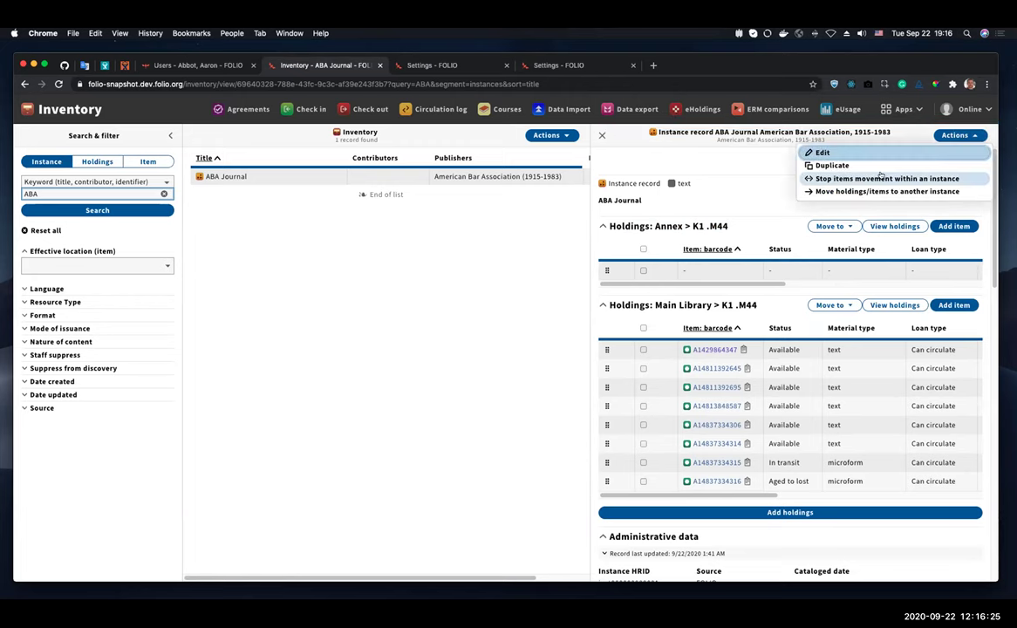
pyautogui.click(872, 163)
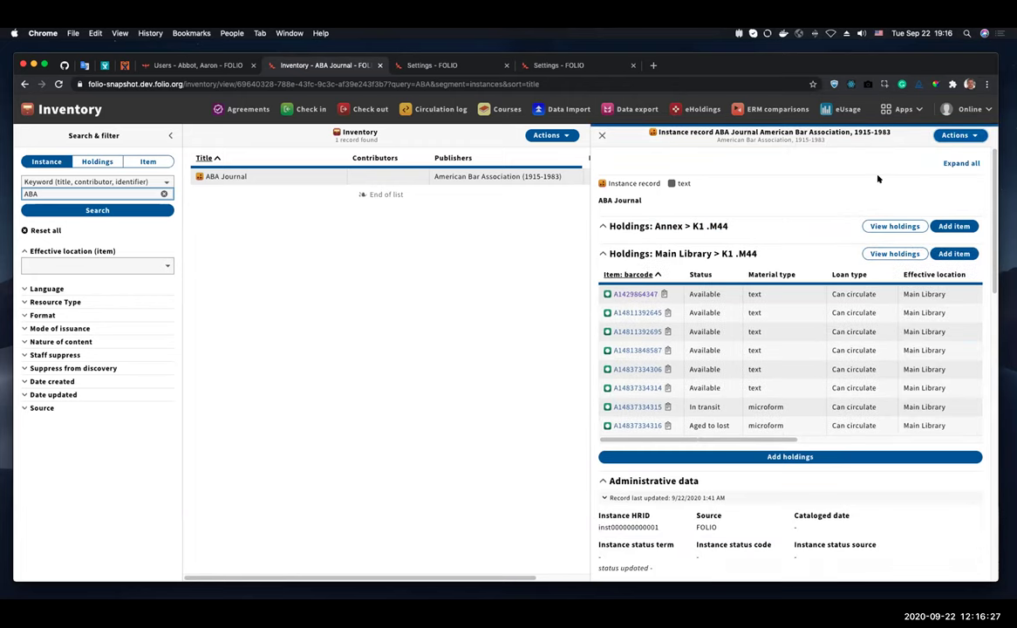
pyautogui.click(663, 229)
pyautogui.click(665, 228)
pyautogui.click(666, 228)
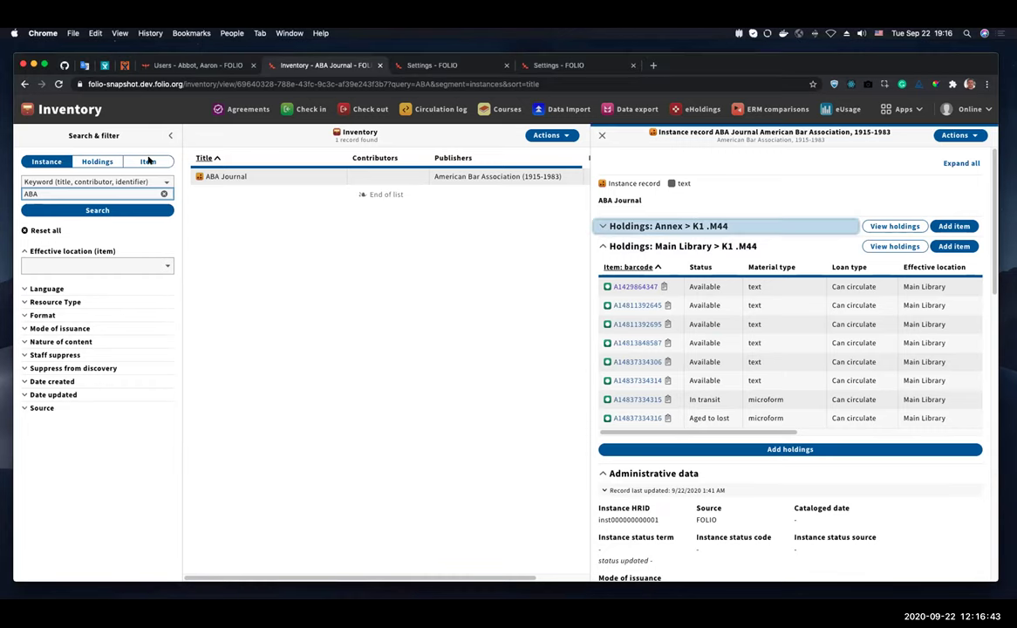
pyautogui.click(45, 231)
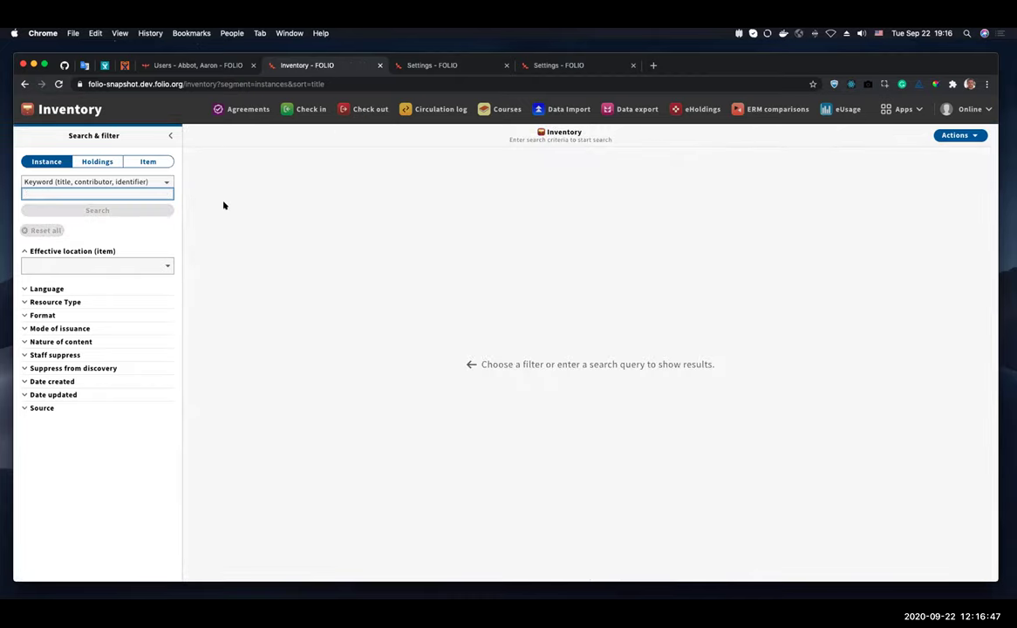
pyautogui.click(149, 162)
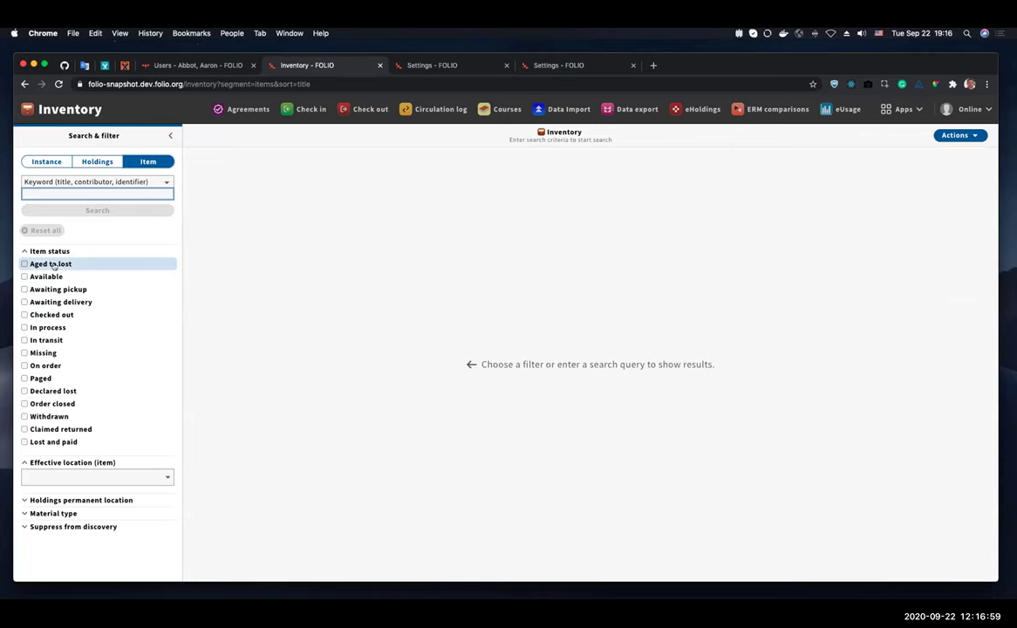
pyautogui.click(54, 264)
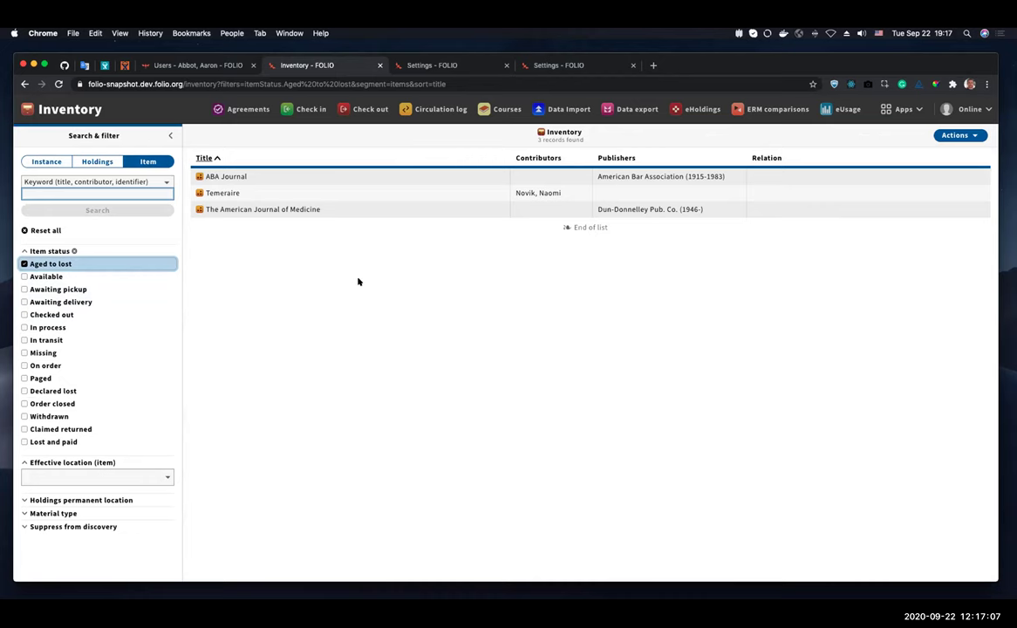
pyautogui.click(305, 209)
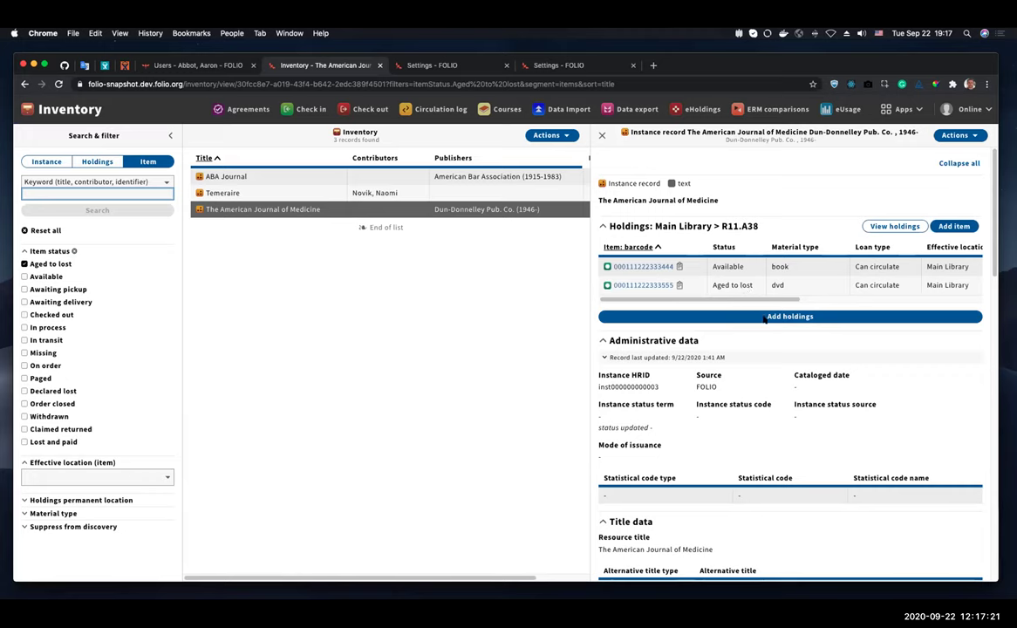
pyautogui.click(679, 285)
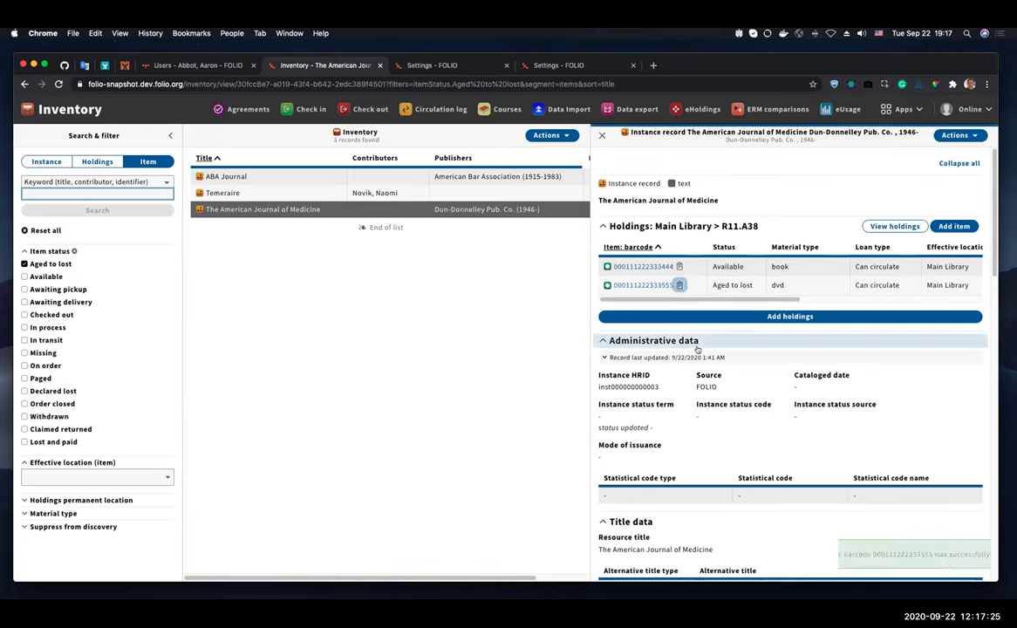
pyautogui.click(900, 109)
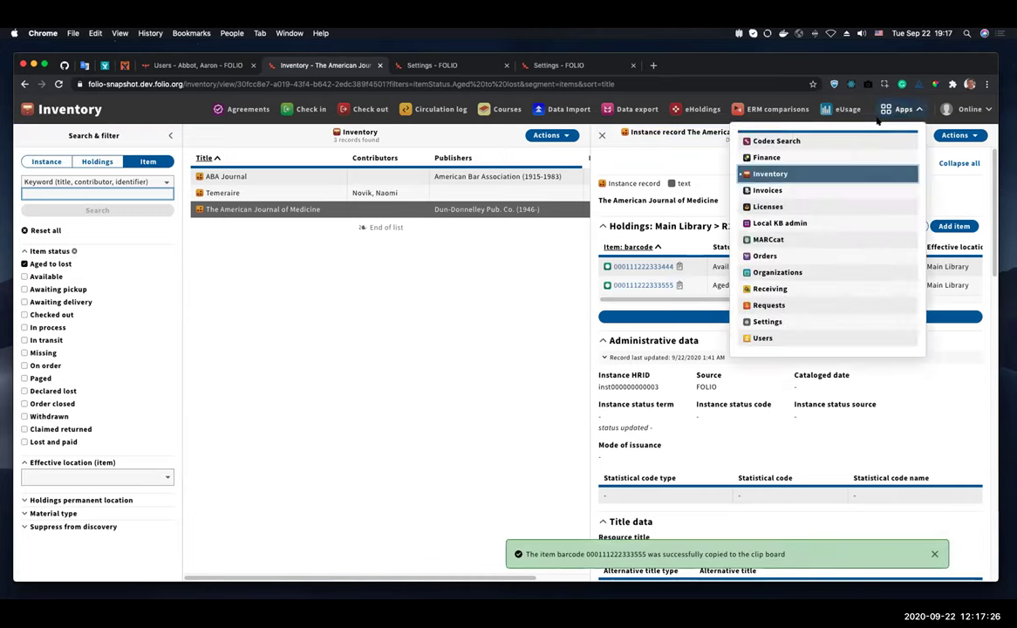
# Start a new request in the Requests app
pyautogui.click(792, 304)
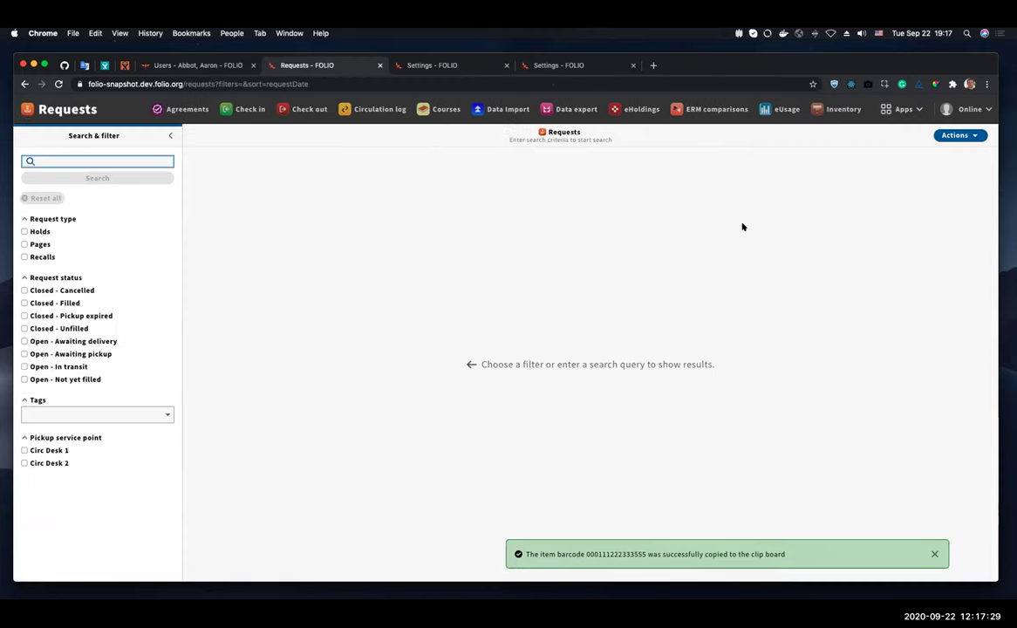
pyautogui.click(956, 135)
pyautogui.click(870, 154)
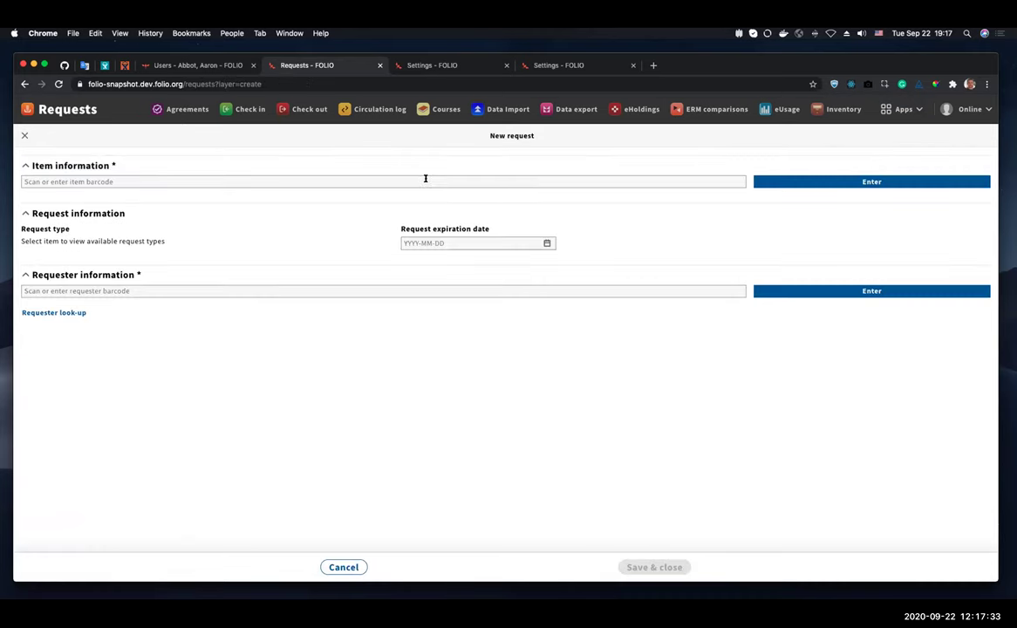
pyautogui.rightClick(427, 180)
pyautogui.click(449, 249)
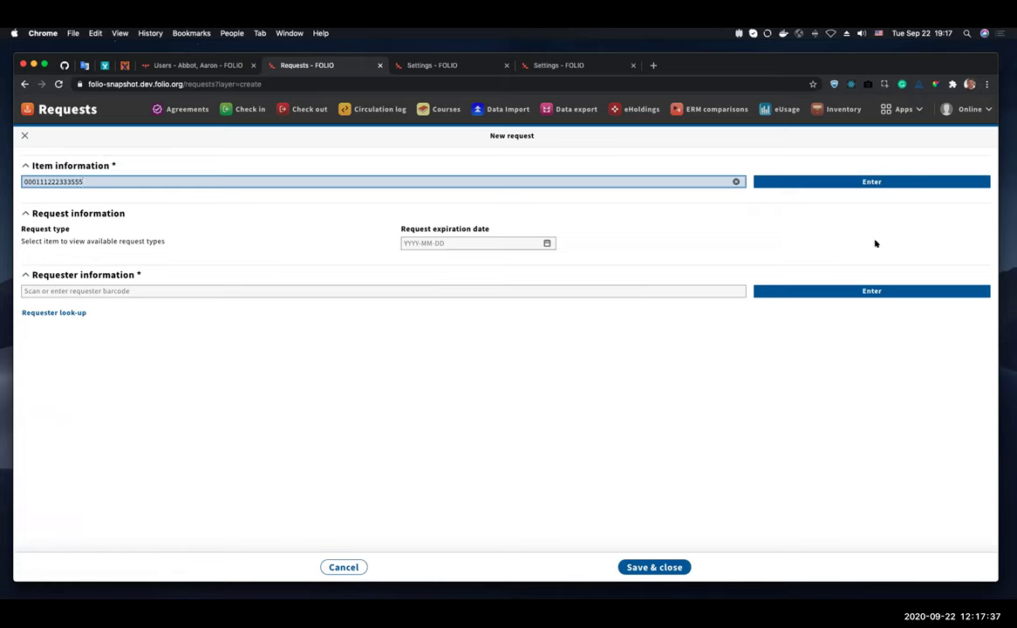
pyautogui.click(854, 182)
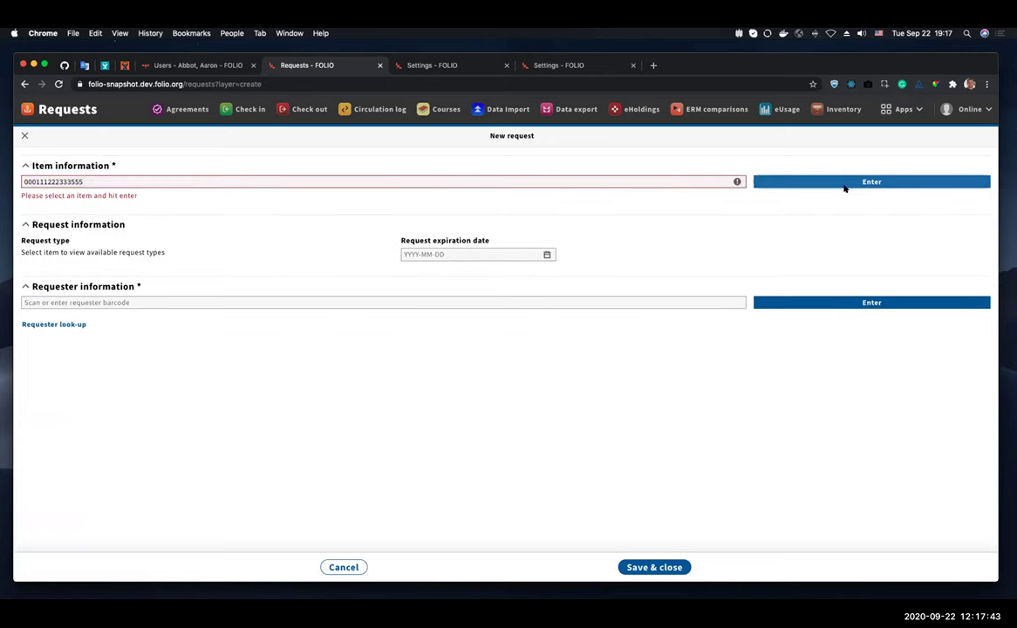
pyautogui.click(844, 187)
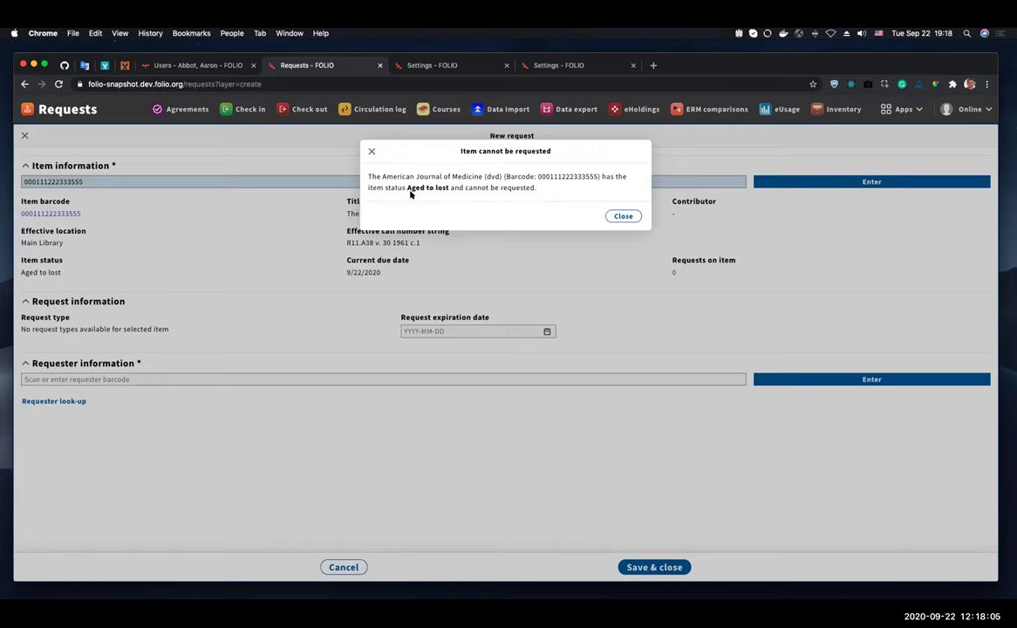
pyautogui.click(623, 215)
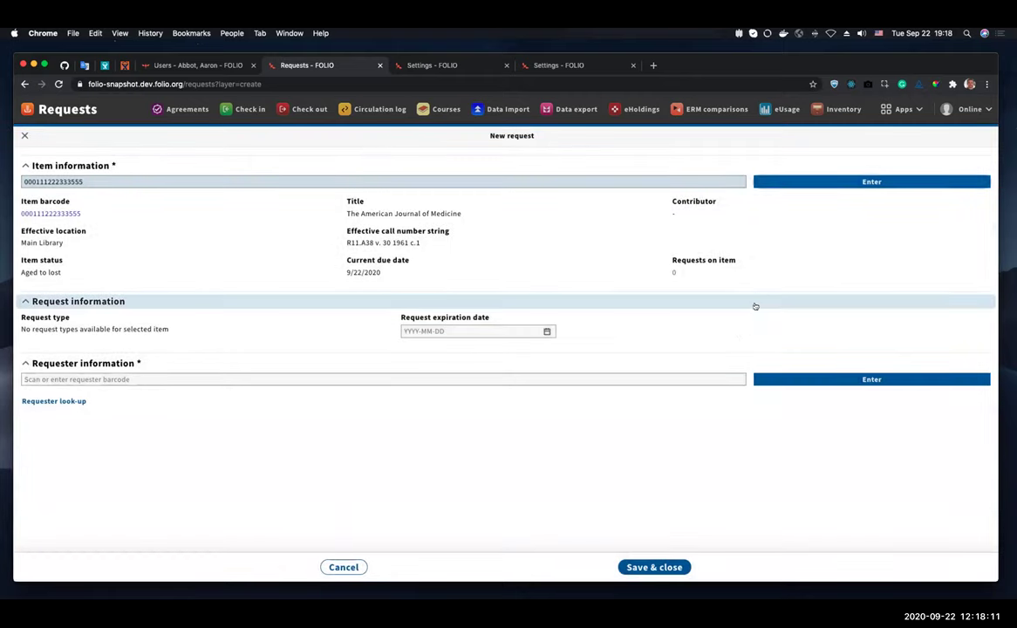
pyautogui.click(241, 109)
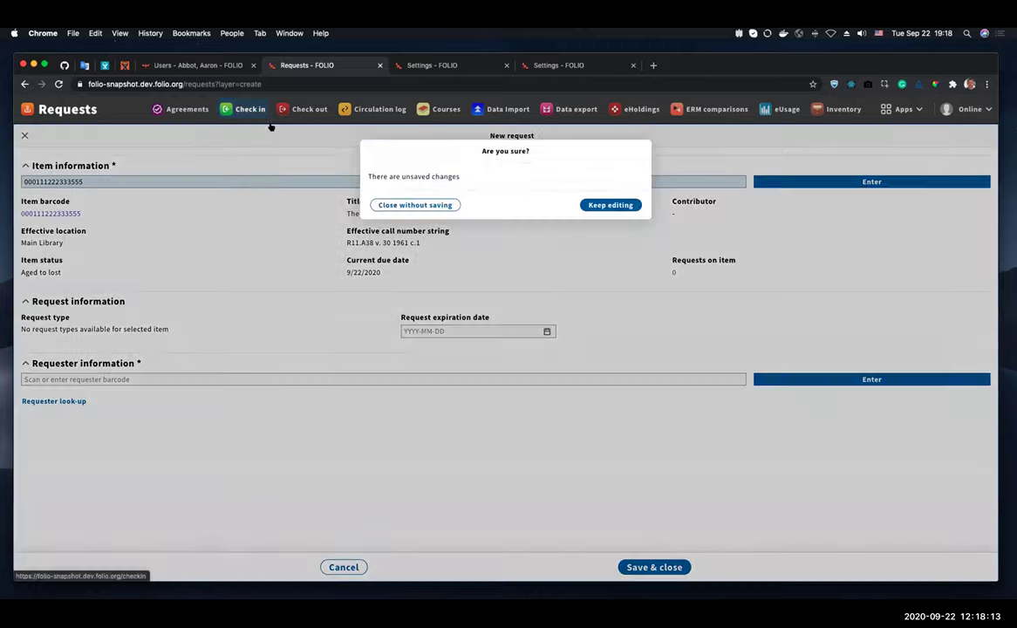
pyautogui.click(424, 204)
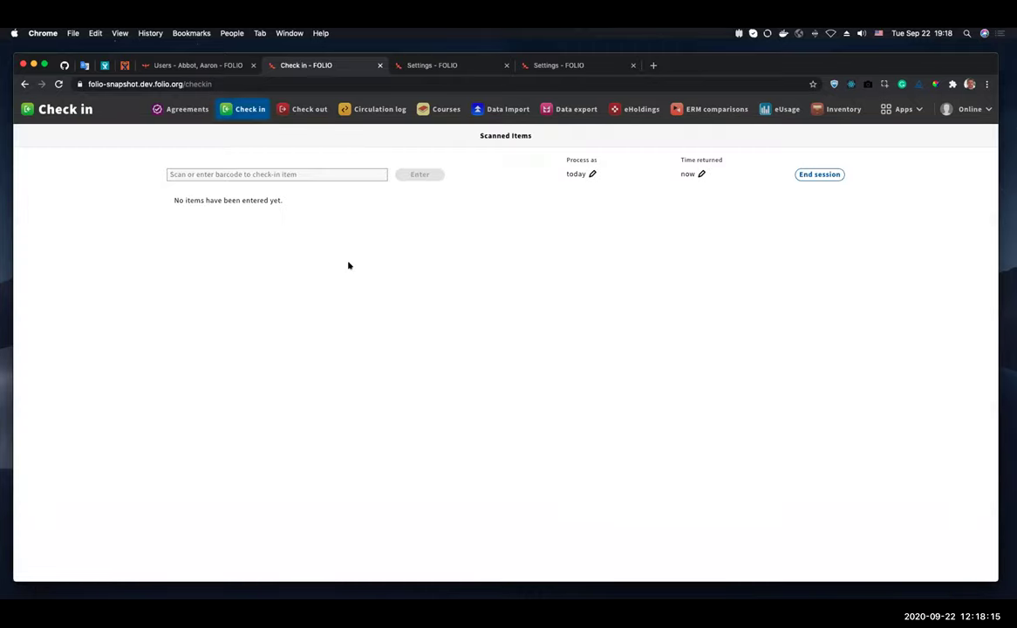
pyautogui.rightClick(306, 175)
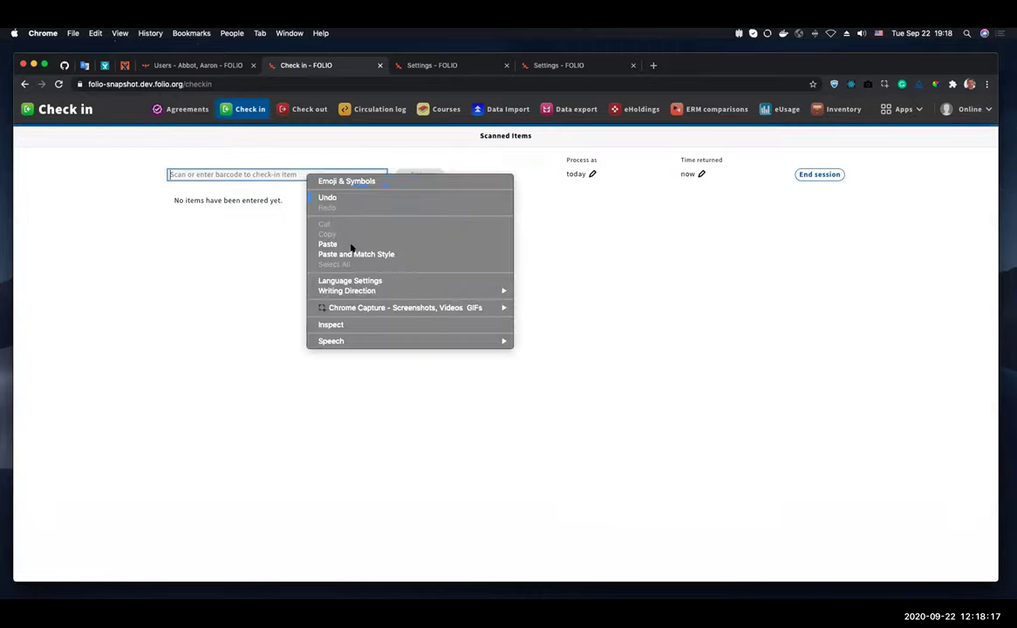
pyautogui.click(319, 241)
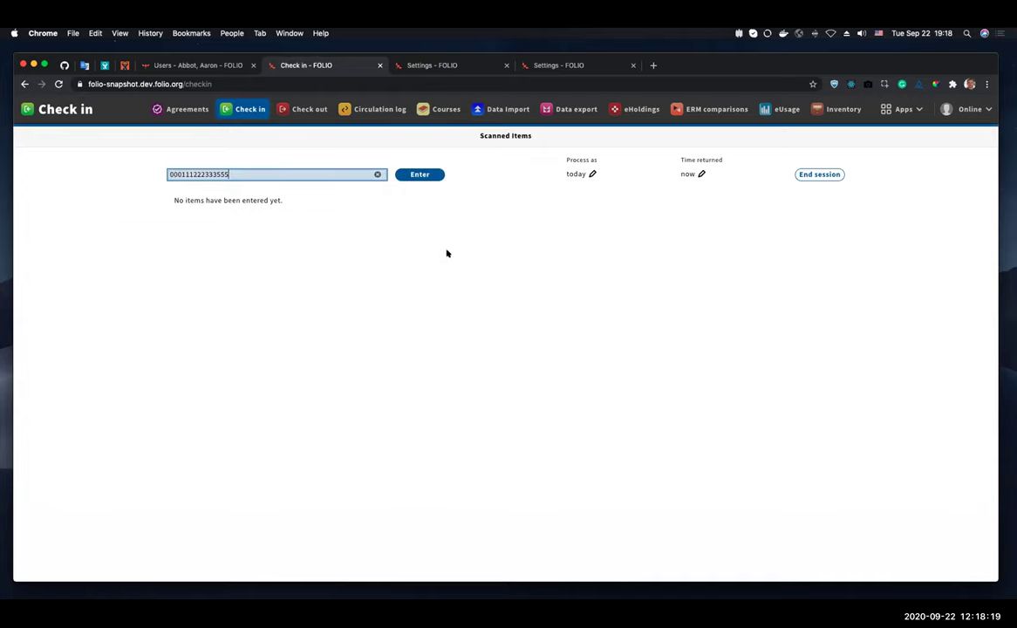
pyautogui.click(428, 175)
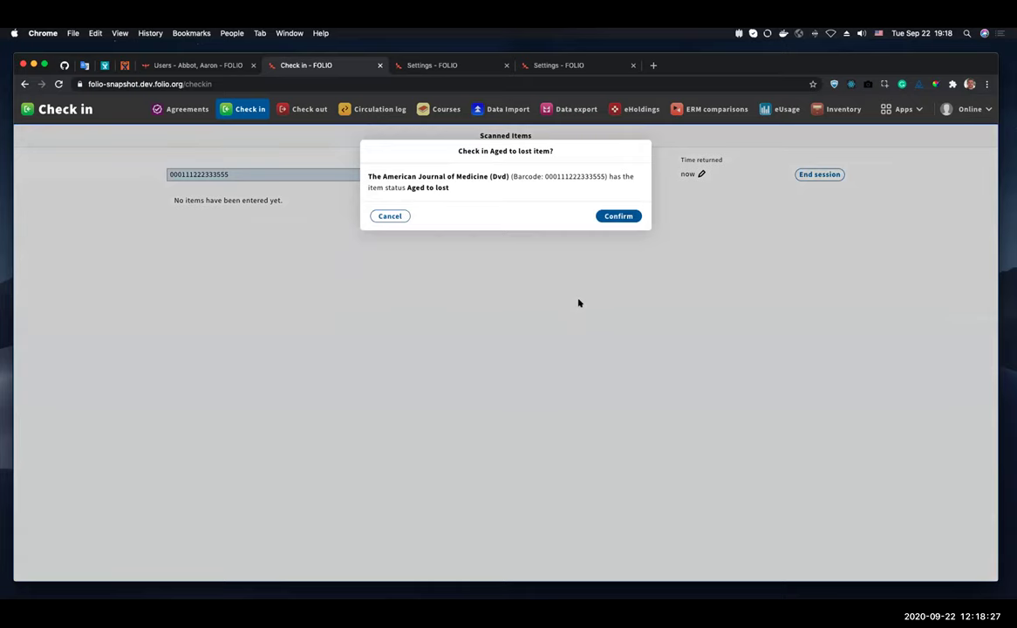
pyautogui.click(628, 220)
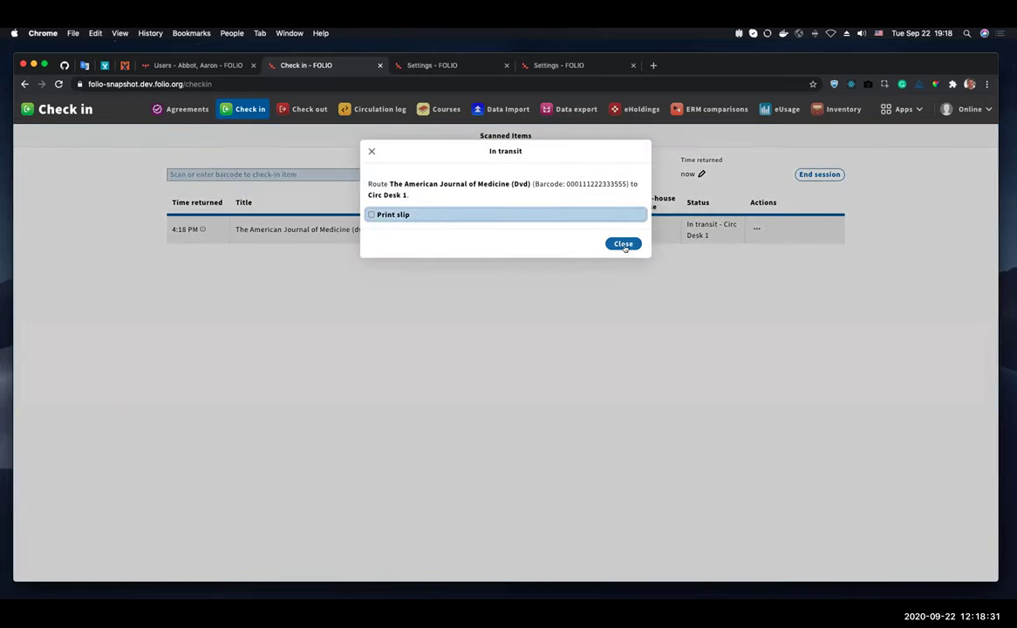
pyautogui.click(624, 244)
pyautogui.click(756, 229)
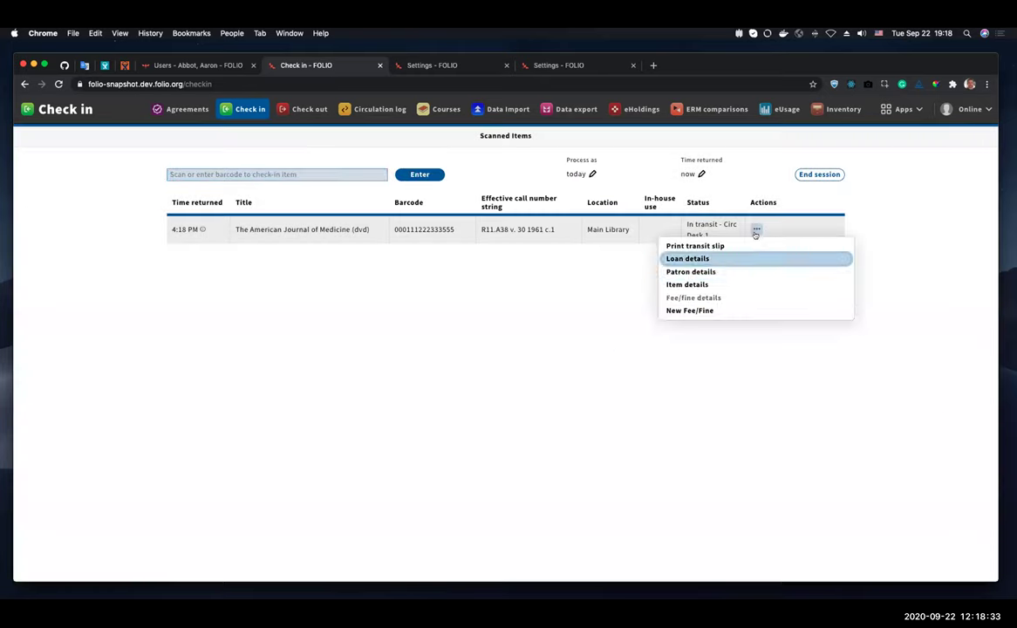
# Review the checked-in item's loan details and find it among the borrower's closed loans
pyautogui.click(688, 259)
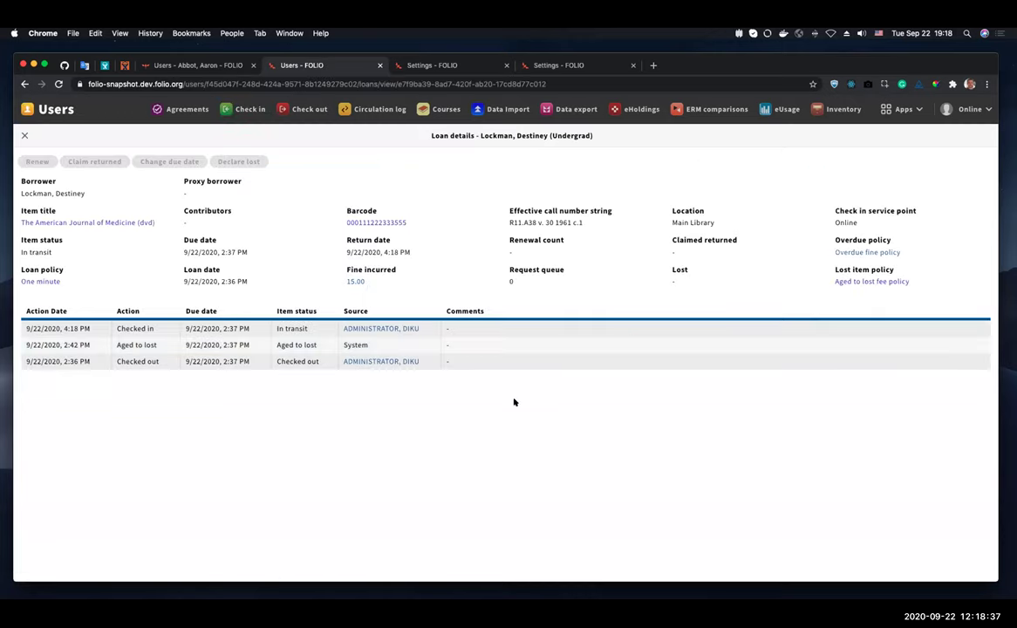
pyautogui.click(24, 135)
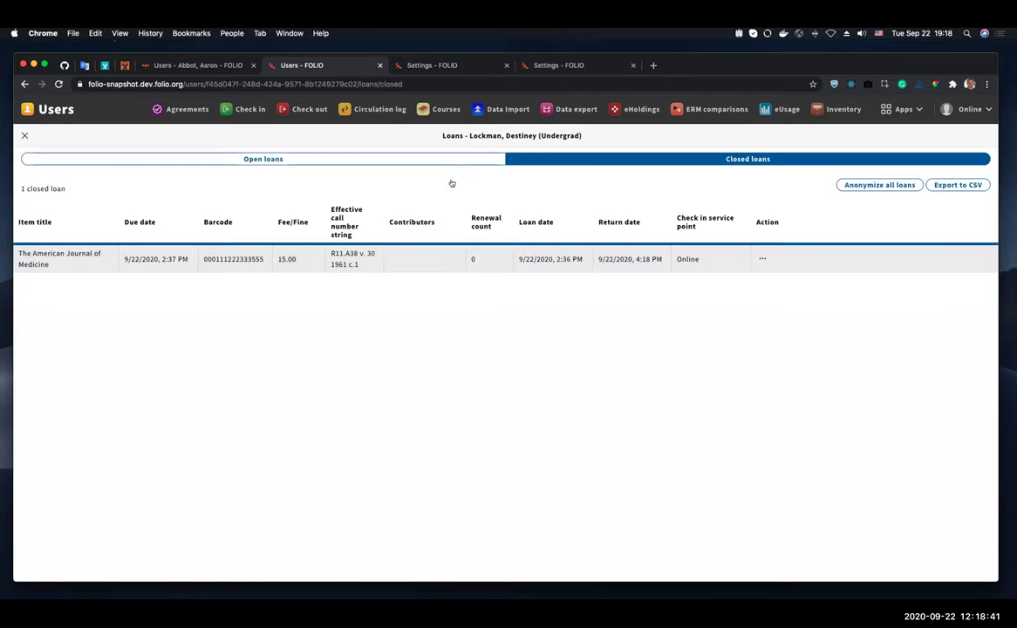
pyautogui.click(411, 159)
pyautogui.click(595, 158)
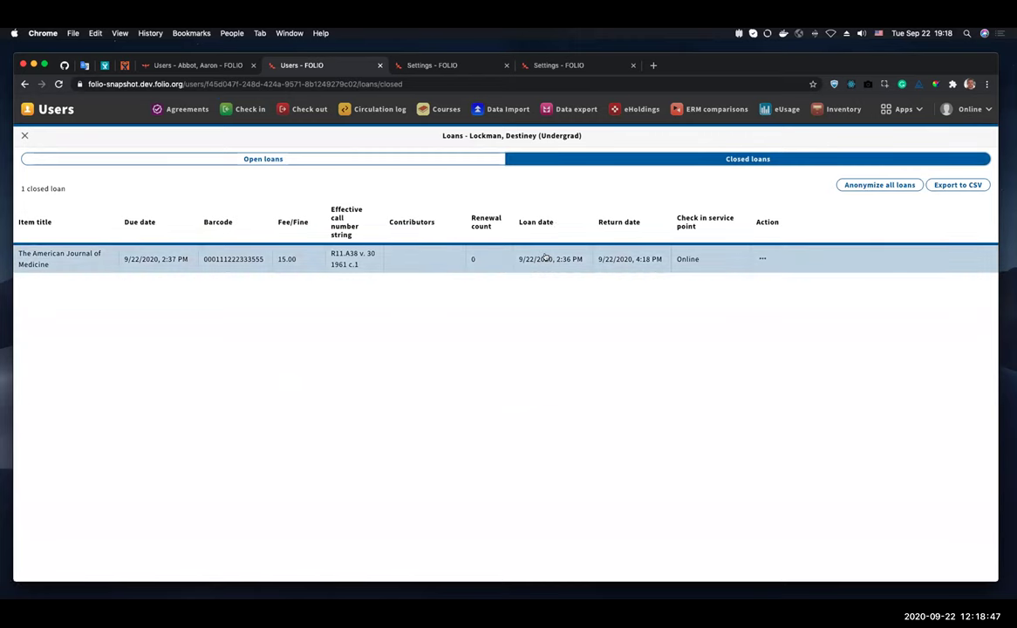
pyautogui.click(597, 261)
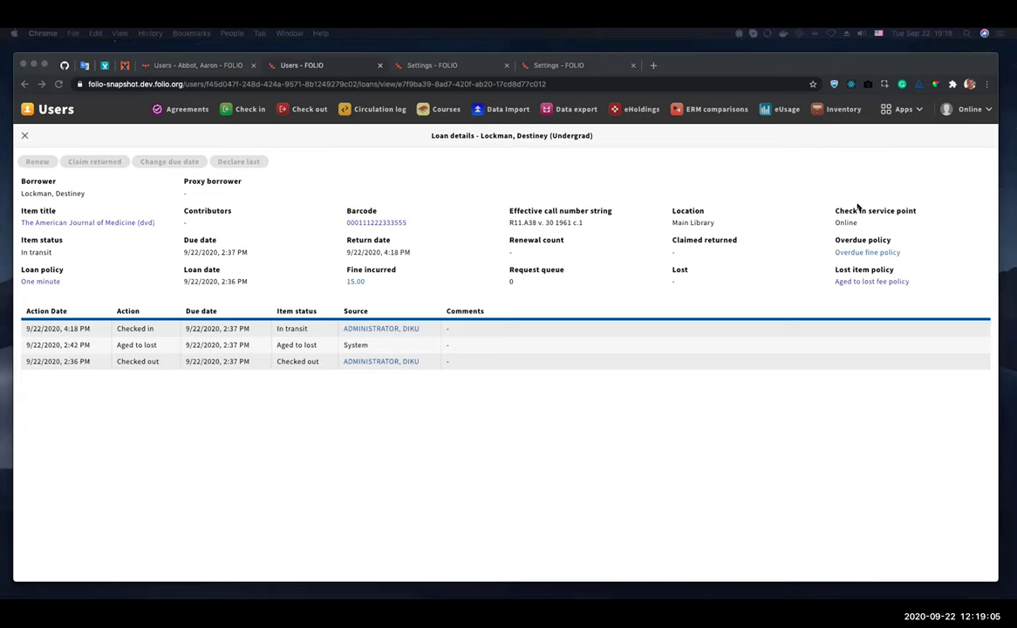
pyautogui.click(23, 133)
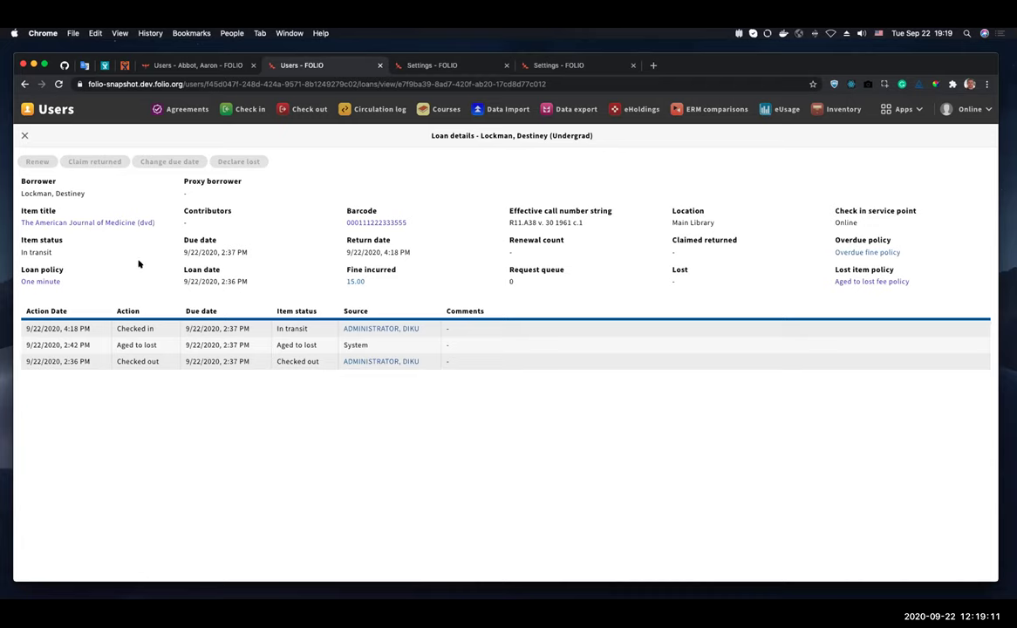
pyautogui.click(25, 137)
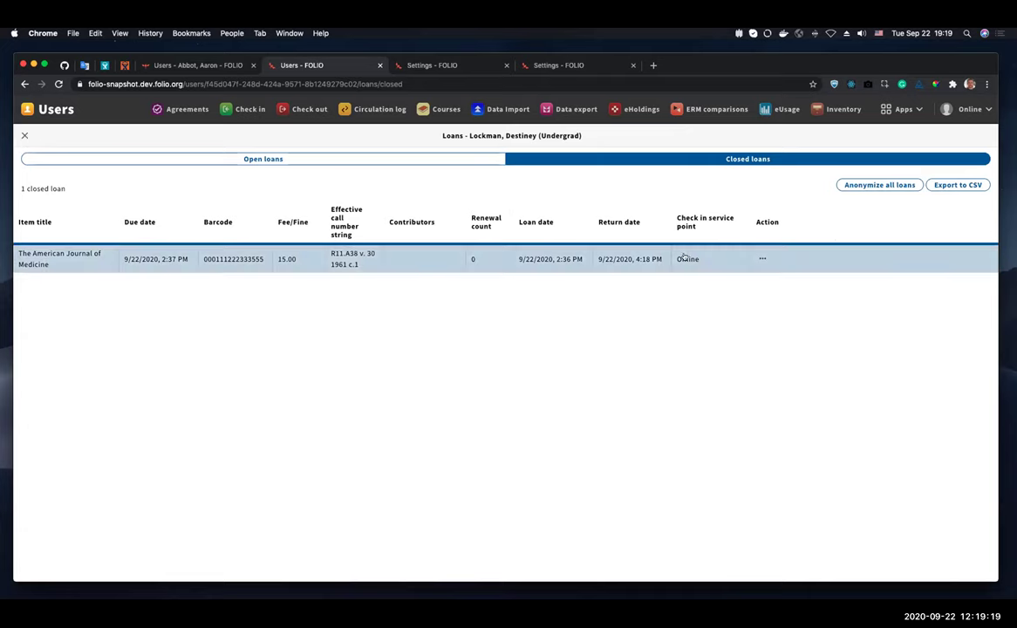
# Go to the Users app to view the borrower's user record
pyautogui.click(904, 110)
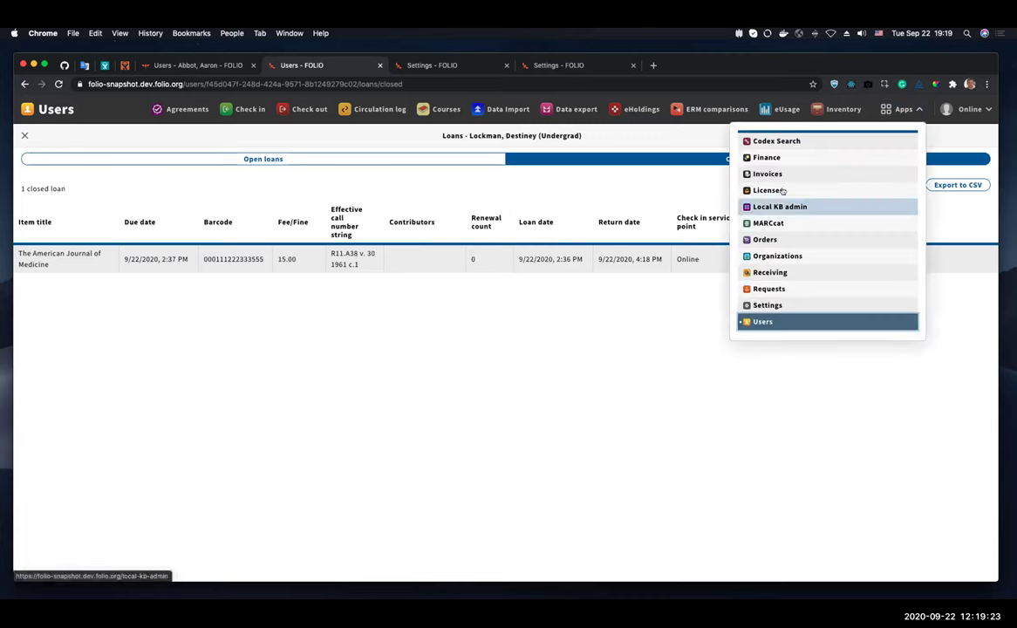
pyautogui.click(527, 330)
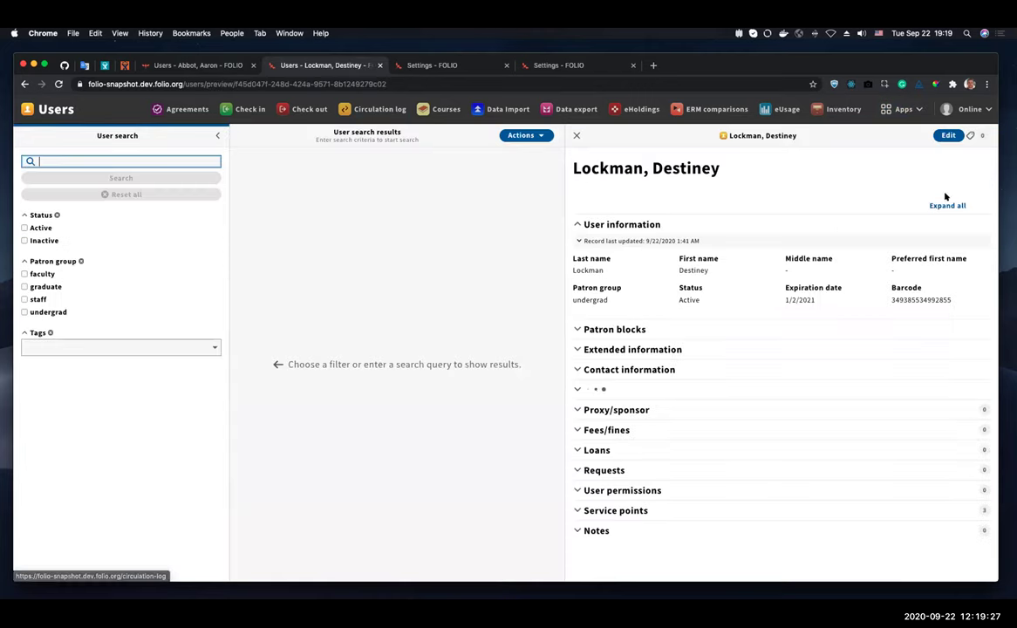
pyautogui.click(901, 111)
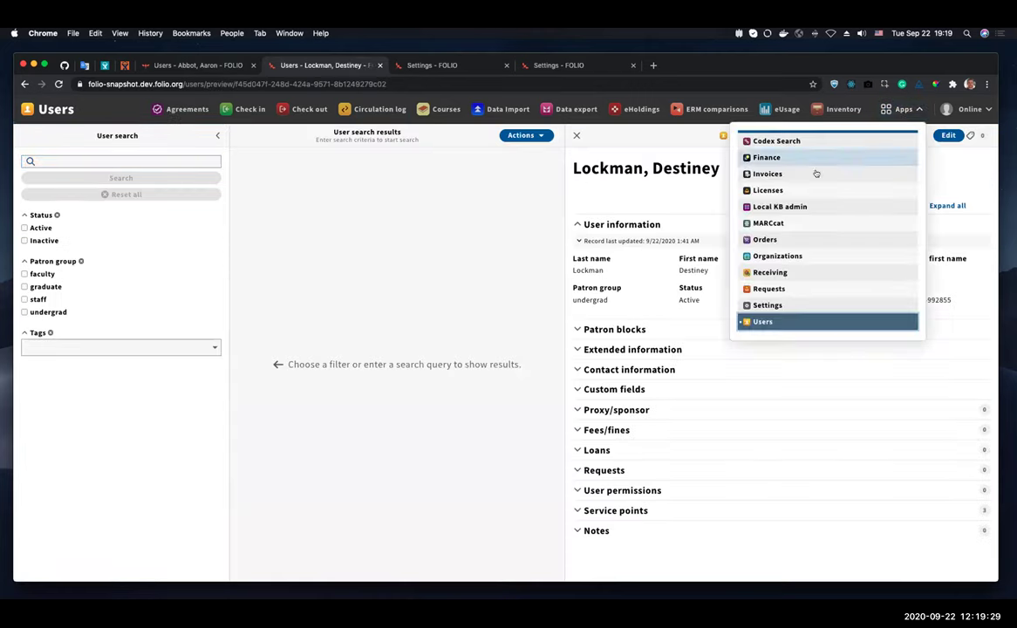
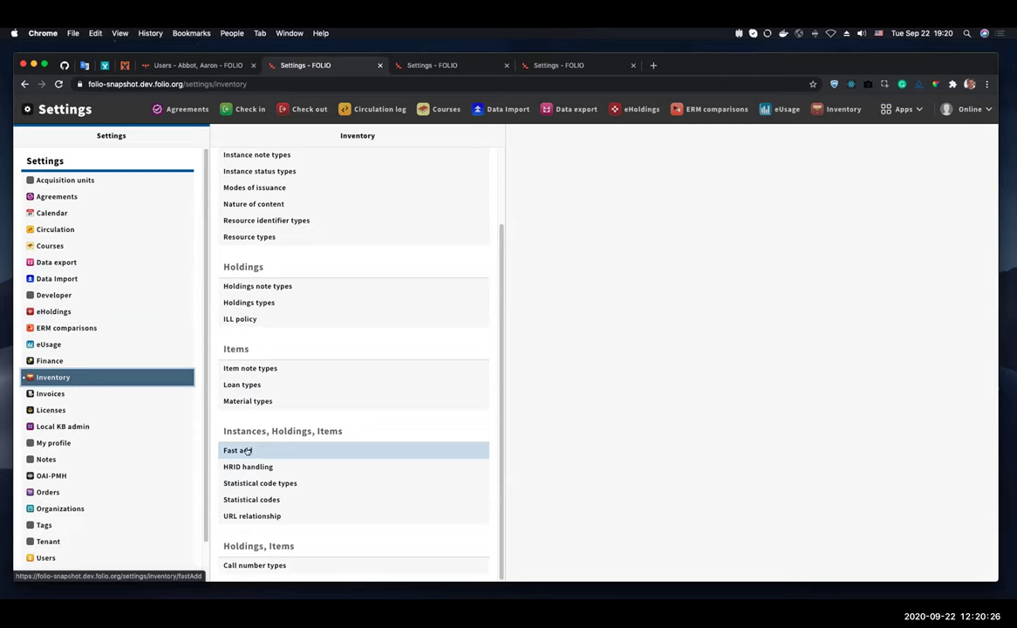
# Review the Fast add default instance status and suppress-from-discovery options
pyautogui.click(262, 451)
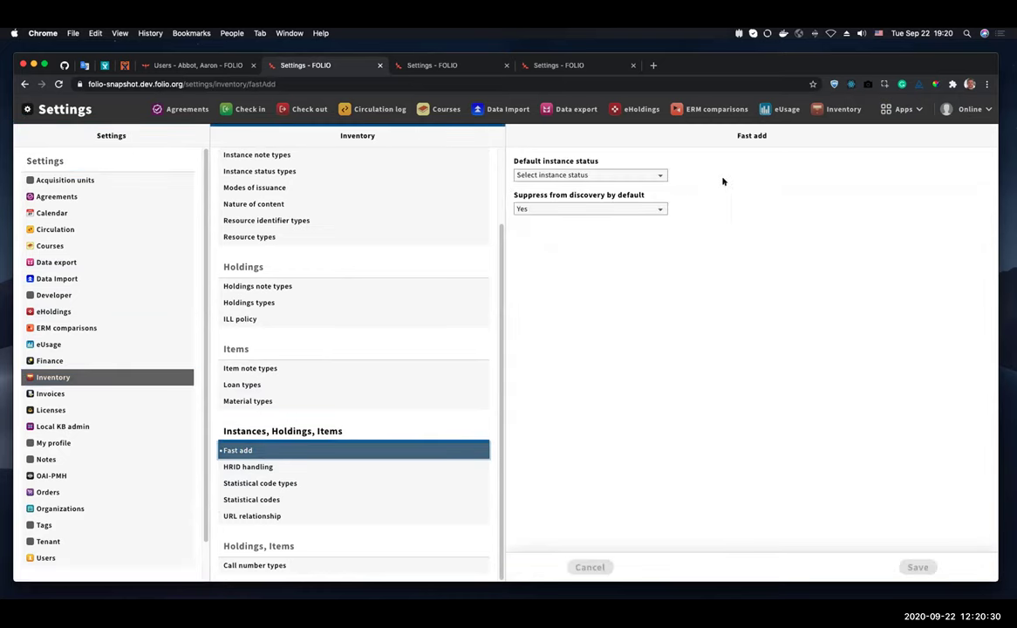
pyautogui.click(547, 175)
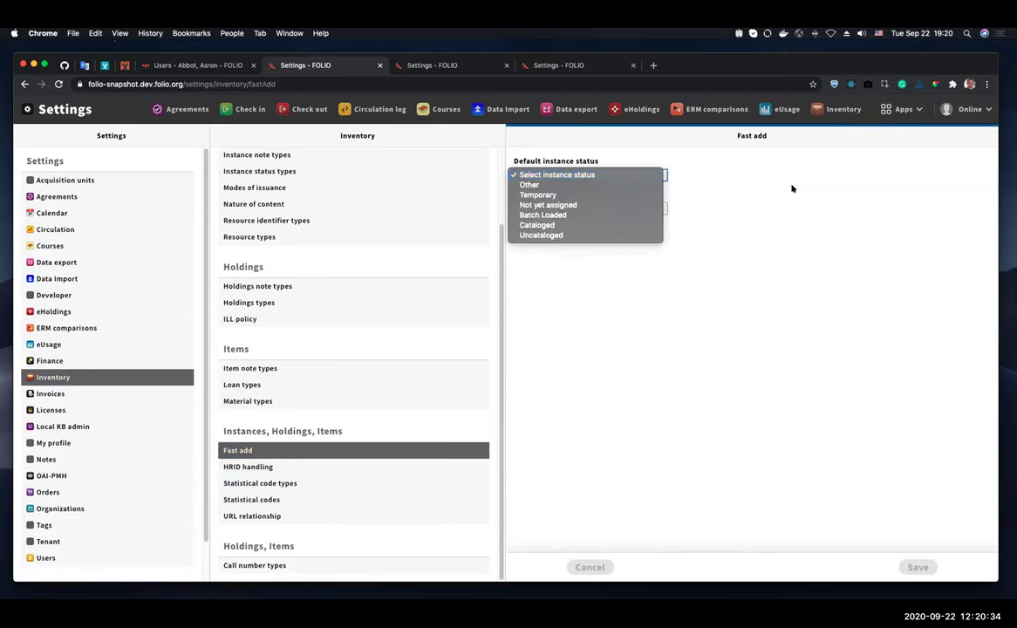
pyautogui.click(723, 172)
pyautogui.click(614, 208)
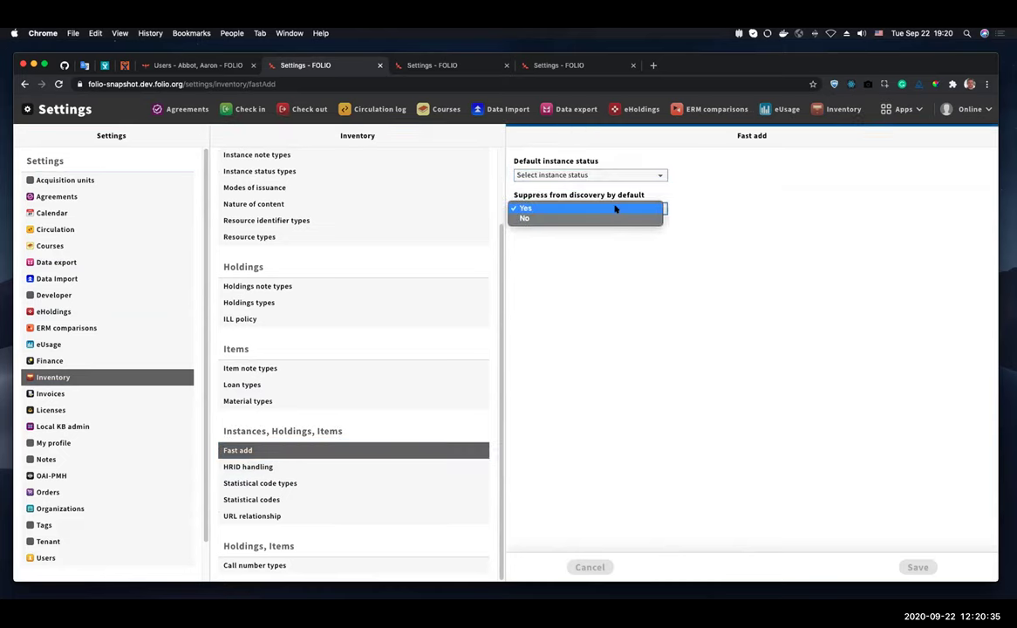
pyautogui.click(755, 224)
# Set Fast add defaults to Temporary status and no discovery suppression, save, and go to Inventory
pyautogui.click(663, 175)
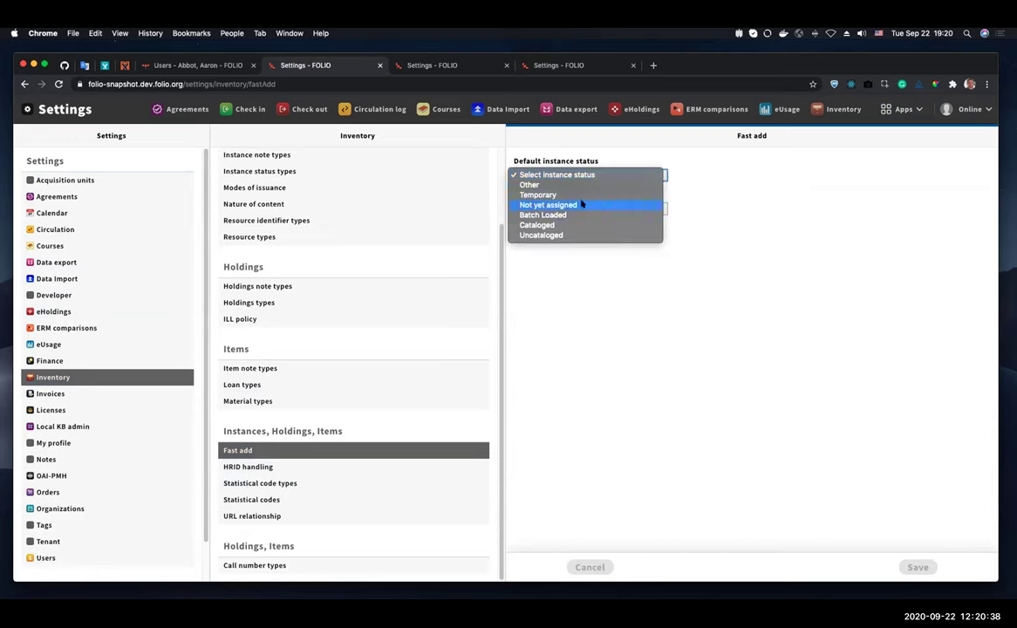
pyautogui.click(537, 192)
pyautogui.click(653, 208)
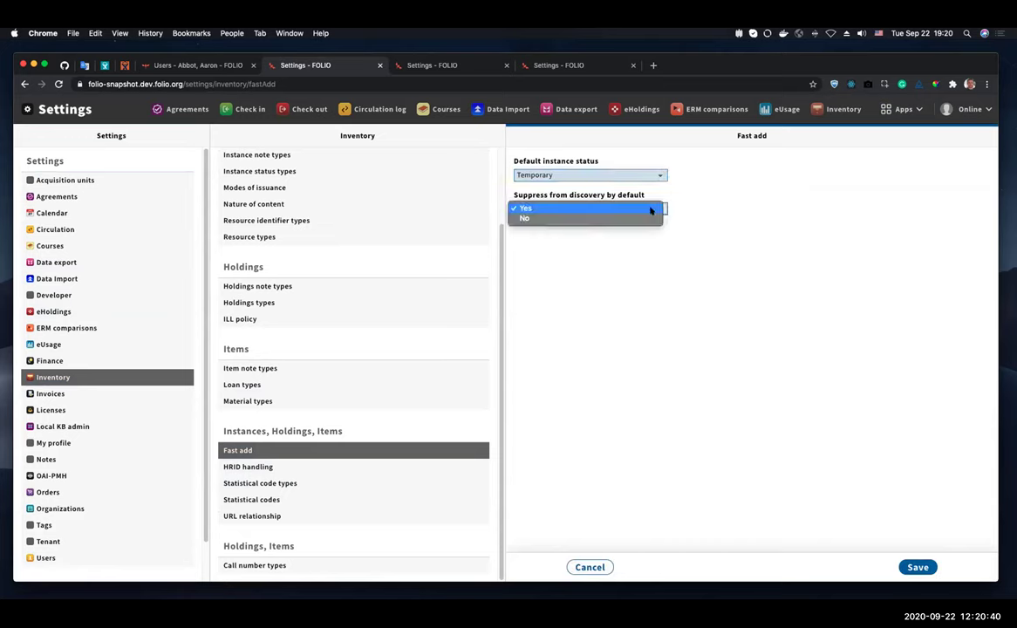
pyautogui.click(628, 219)
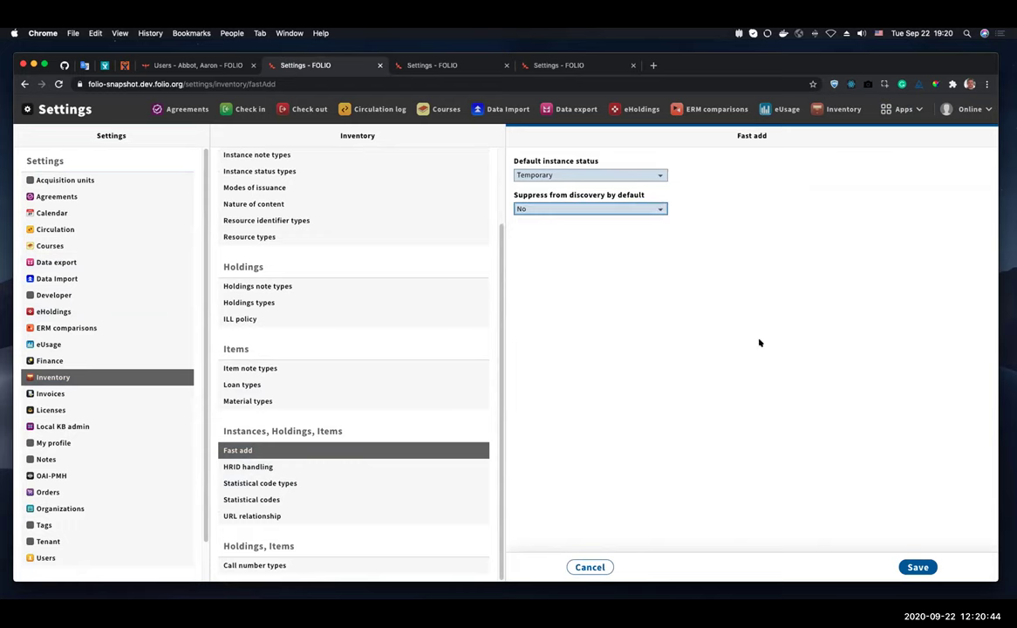
pyautogui.click(917, 567)
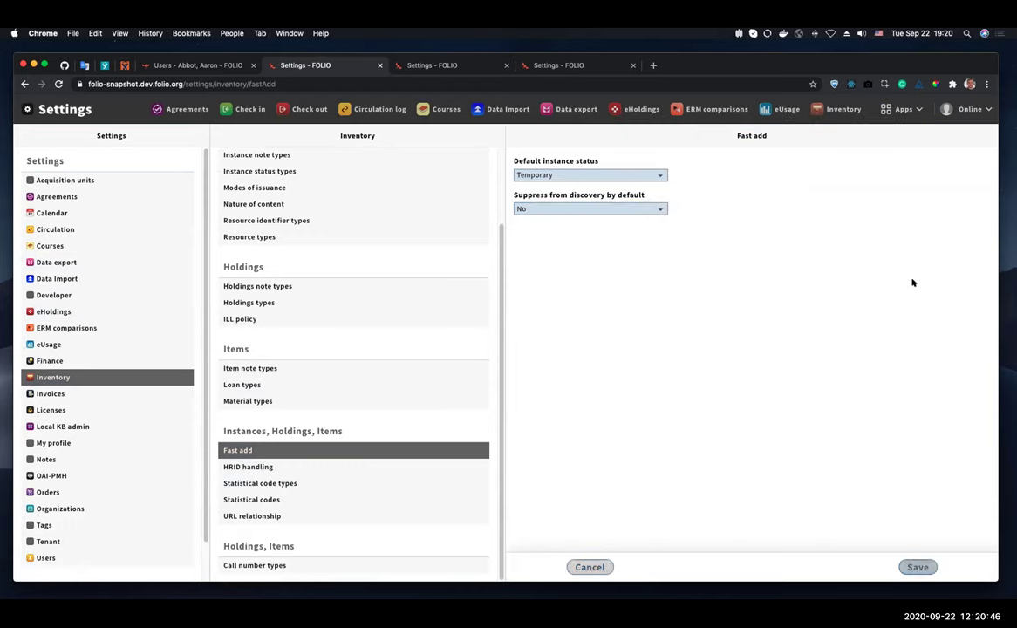
pyautogui.click(902, 110)
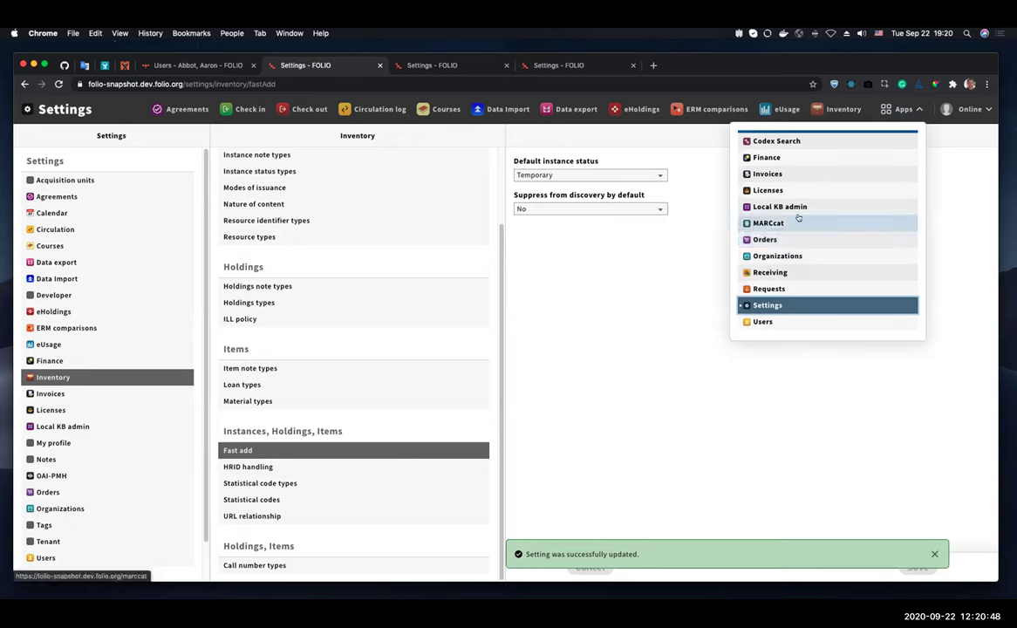
pyautogui.click(839, 108)
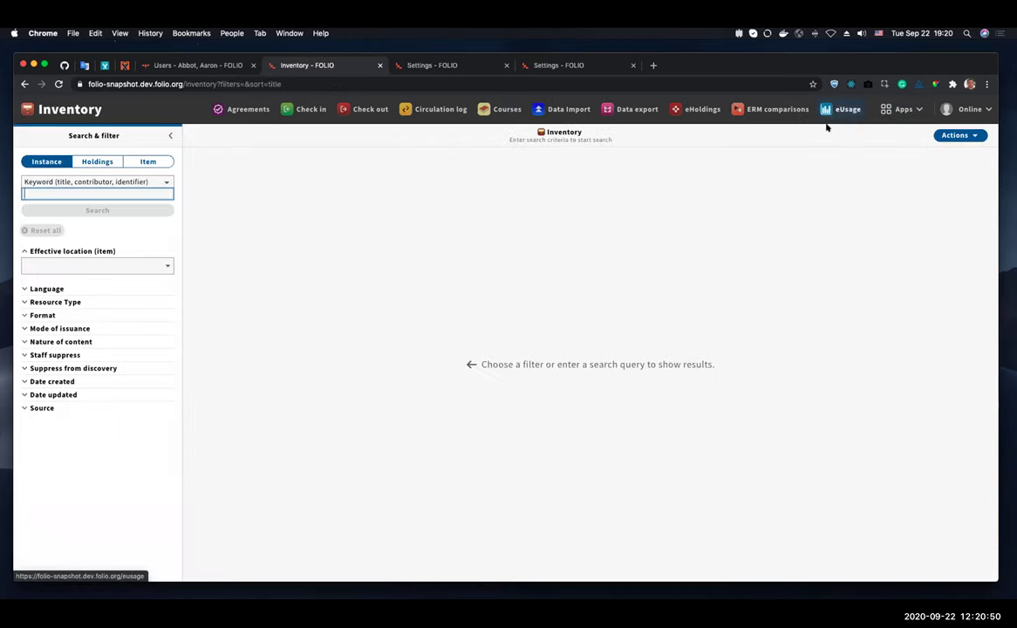
# Start a new fast add record to check its Temporary status, discard it, and return to Users
pyautogui.click(959, 135)
pyautogui.click(857, 163)
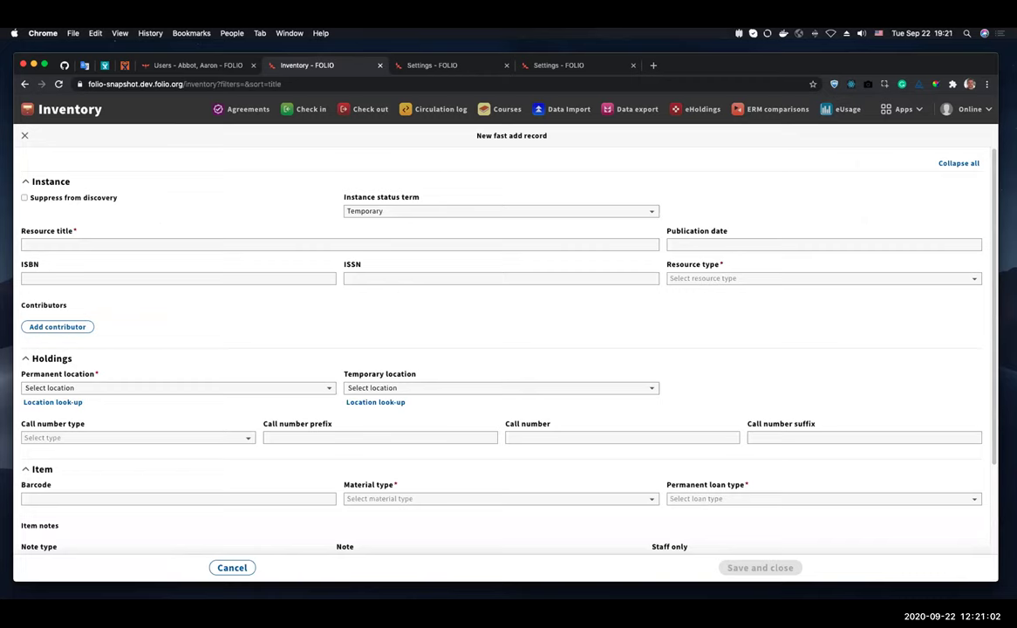
pyautogui.click(23, 134)
pyautogui.click(21, 136)
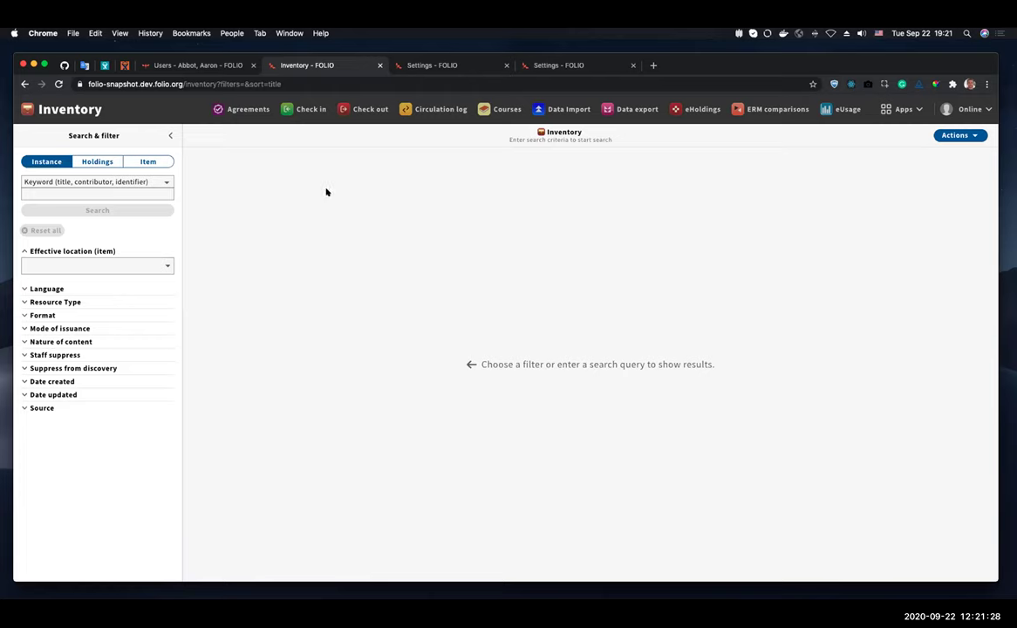
pyautogui.click(193, 67)
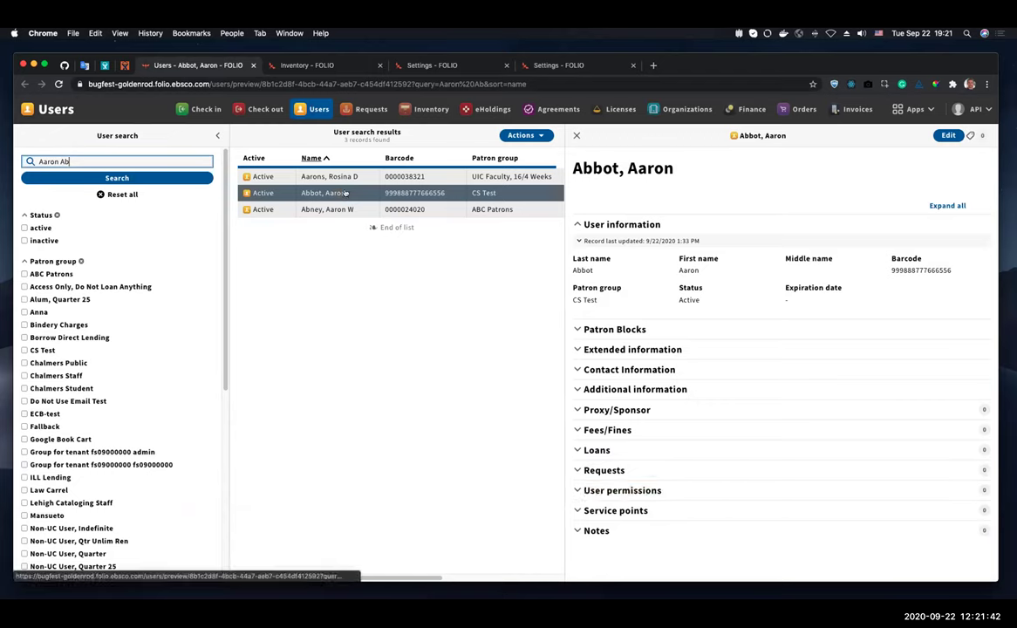
# Open the test user's record for editing and expand its User permissions section
pyautogui.moveTo(565, 169); pyautogui.dragTo(683, 167)
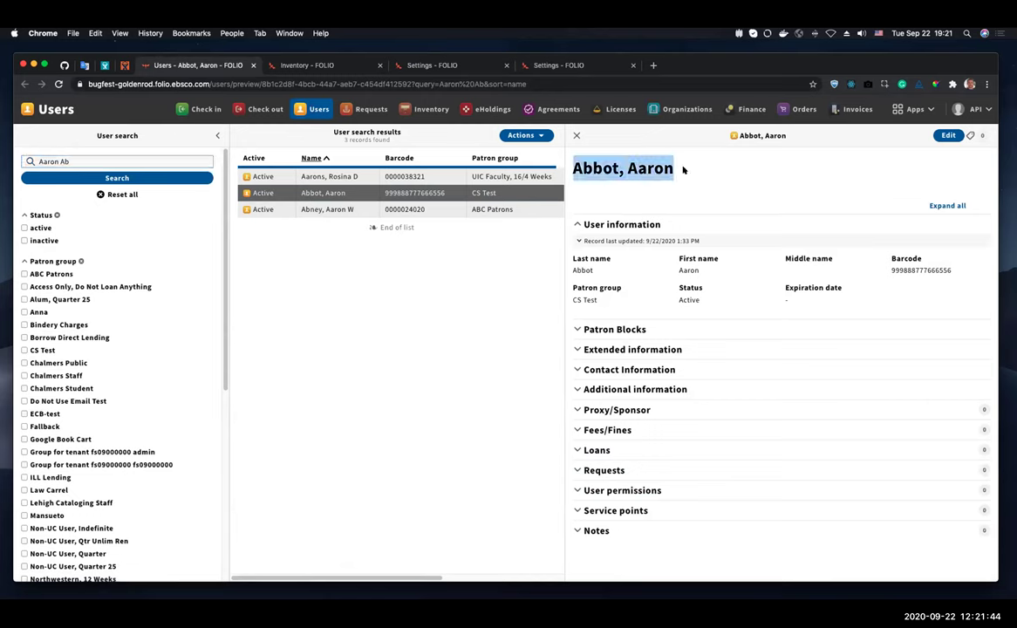
pyautogui.click(628, 490)
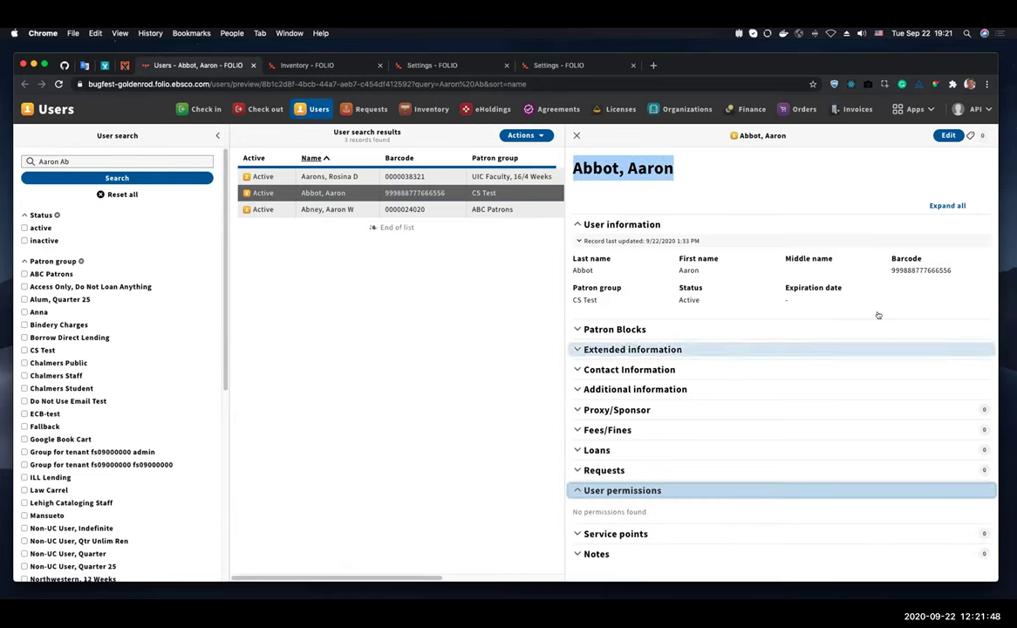
pyautogui.click(948, 135)
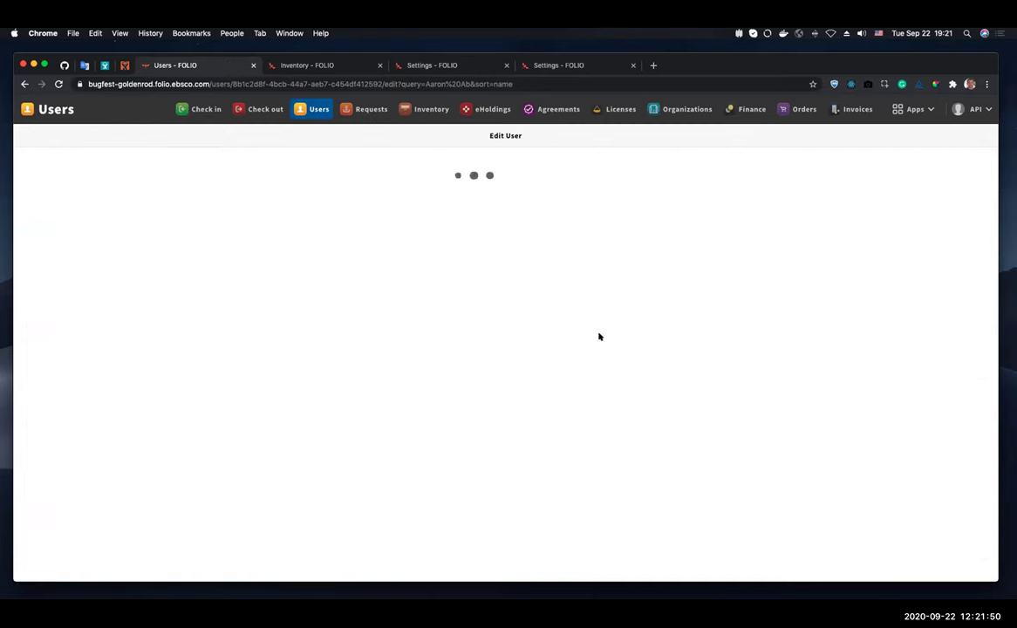
pyautogui.scroll(-10, 637, 474)
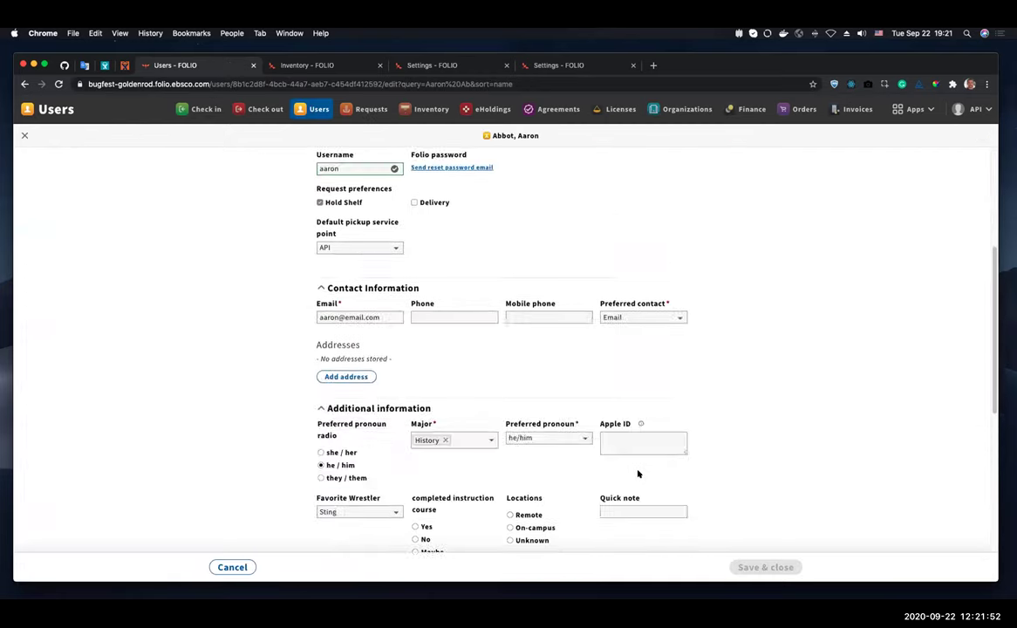
pyautogui.click(477, 515)
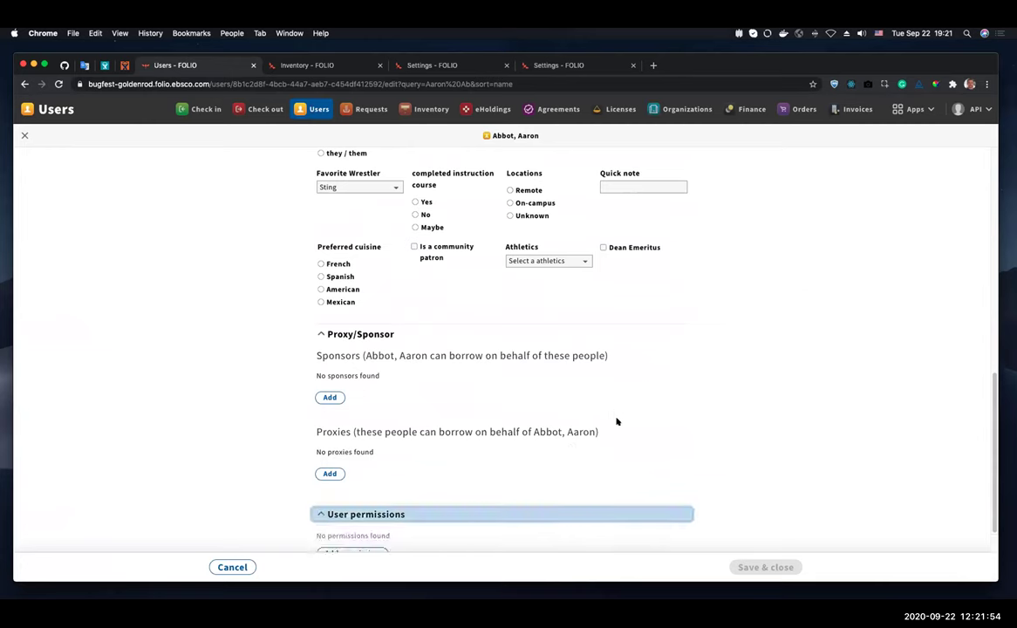
pyautogui.scroll(-1, 394, 496)
# Add all available permissions via select-all and save the user, reaching 131 permissions
pyautogui.click(353, 506)
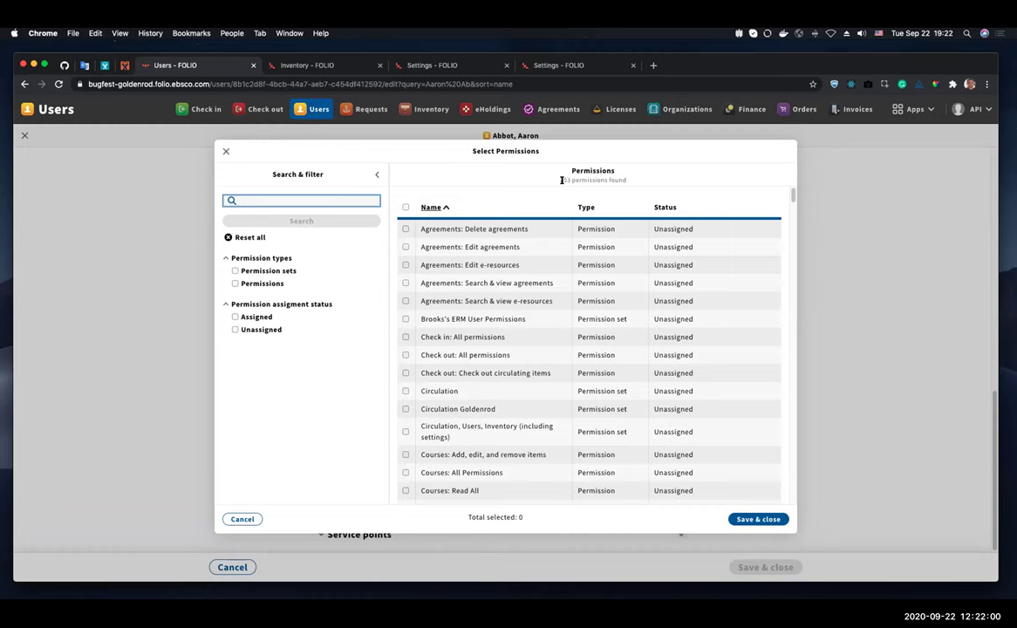
pyautogui.click(405, 207)
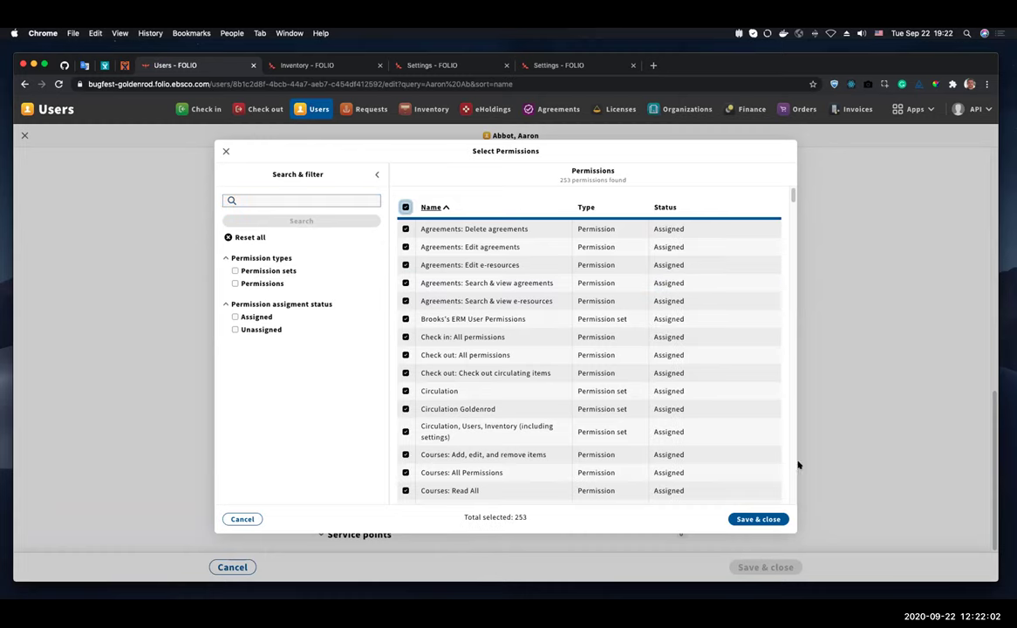
pyautogui.click(764, 519)
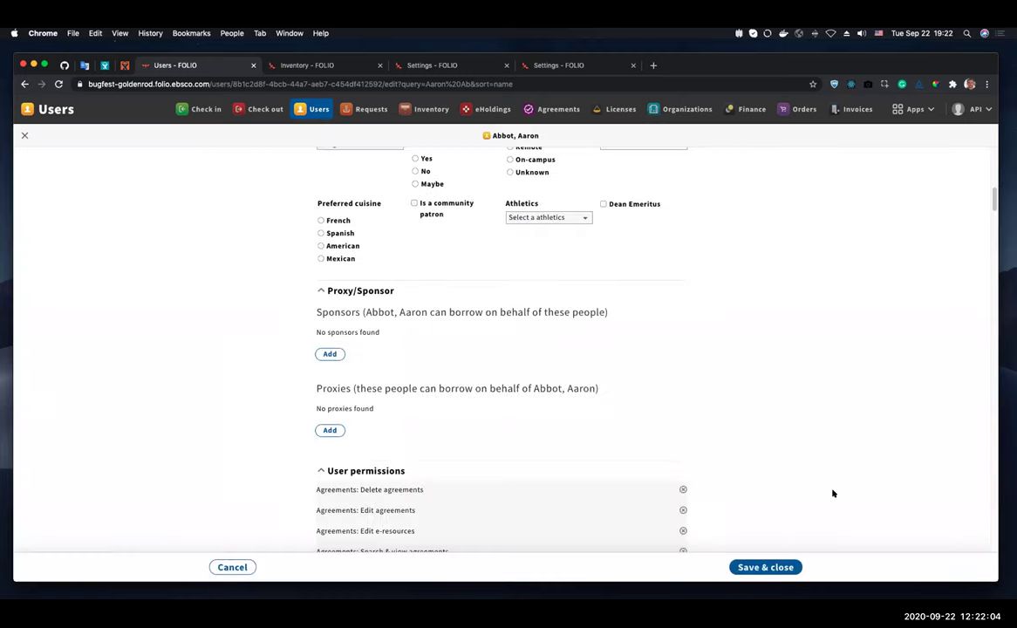
pyautogui.click(776, 566)
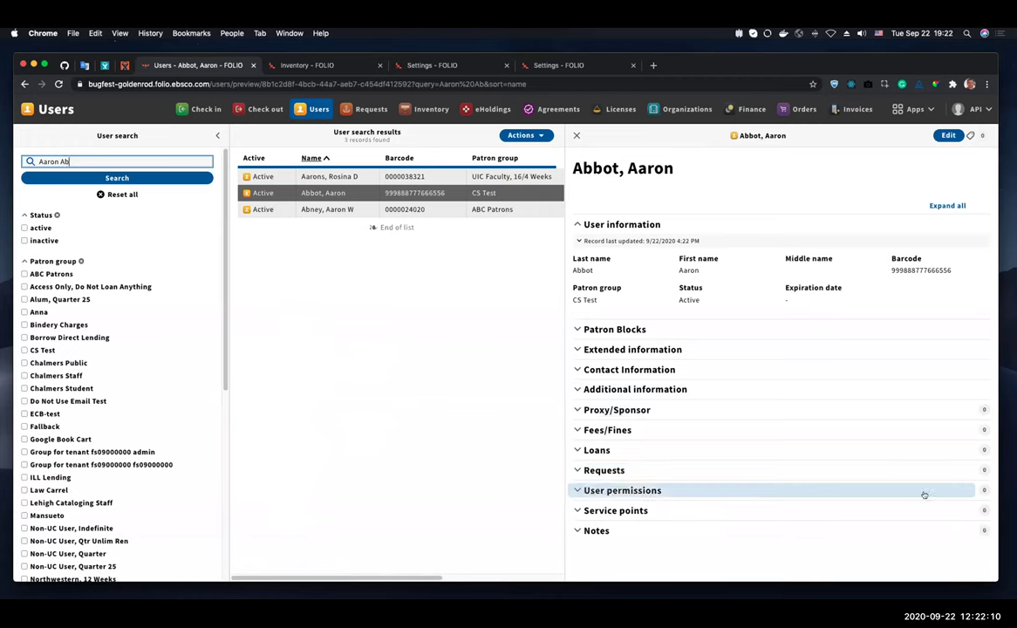
pyautogui.click(696, 492)
pyautogui.click(872, 485)
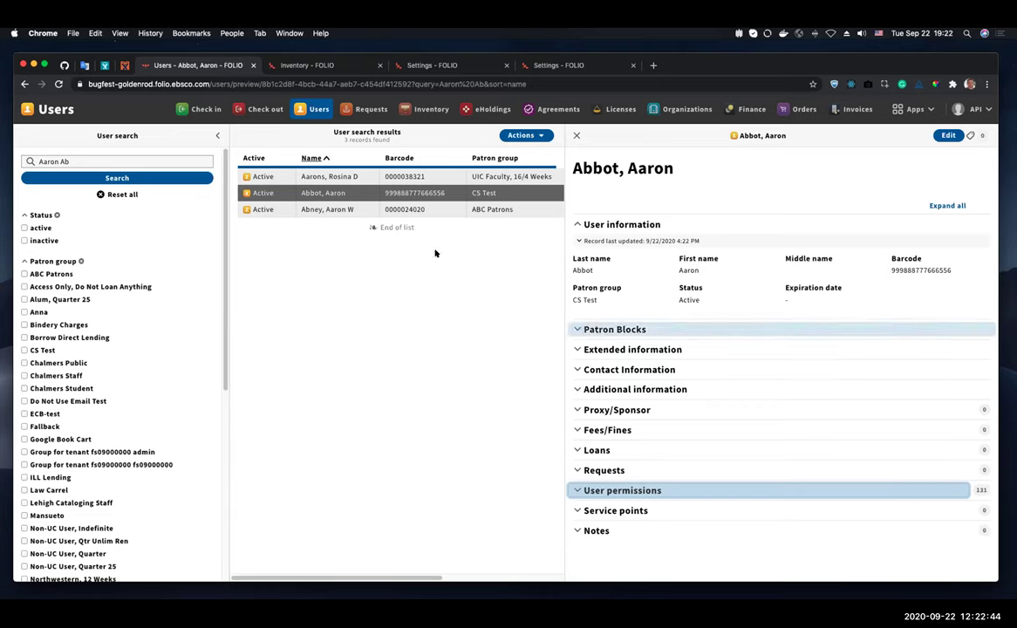
# Open the similarly named user's record for editing, abandon it, and switch to the snapshot Inventory tab
pyautogui.click(311, 211)
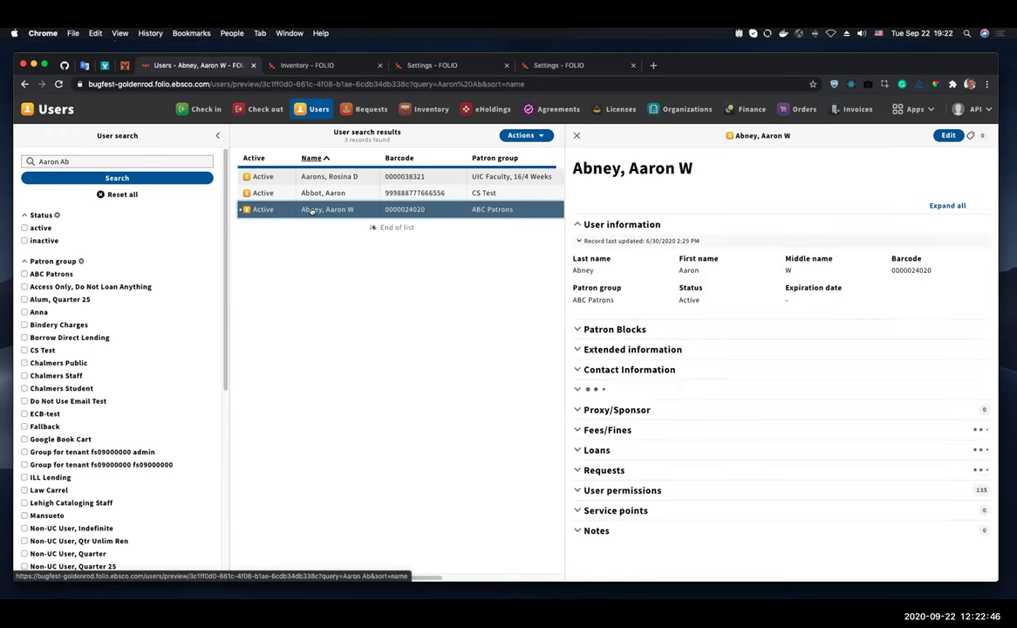
pyautogui.click(945, 135)
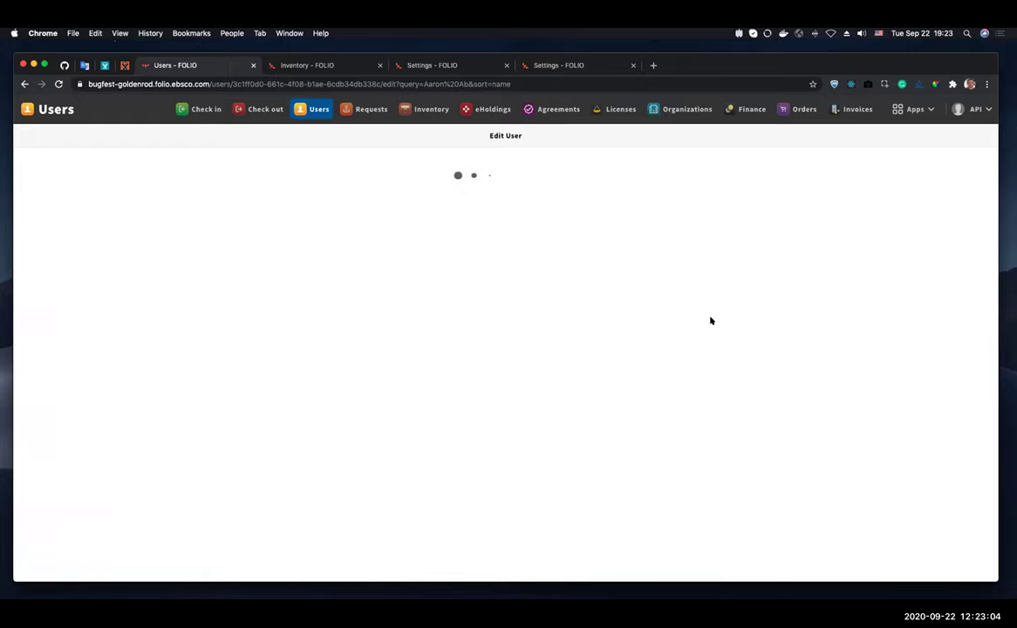
pyautogui.click(54, 111)
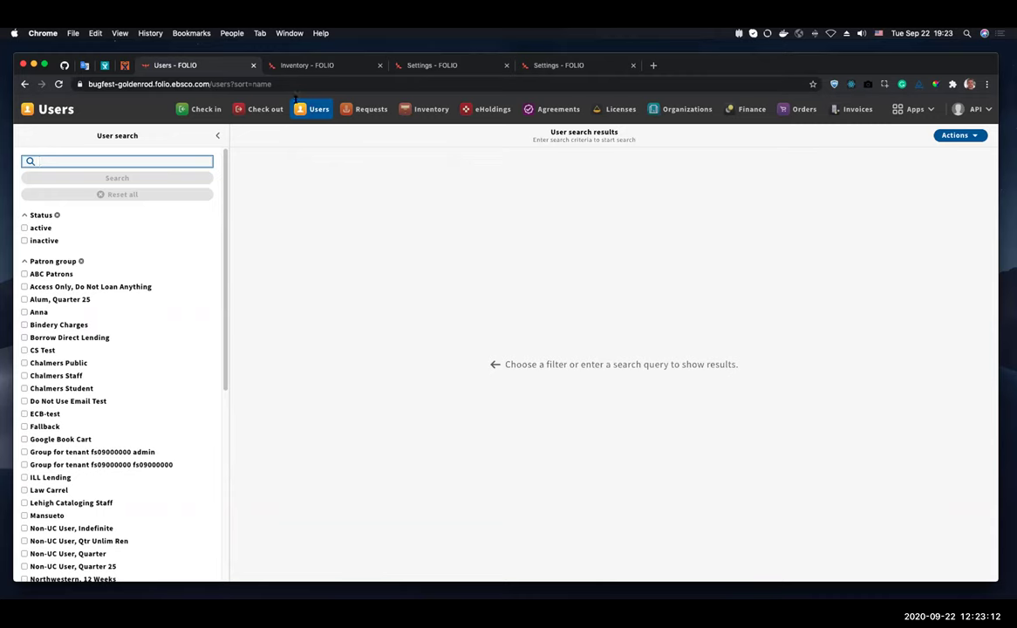
pyautogui.click(304, 65)
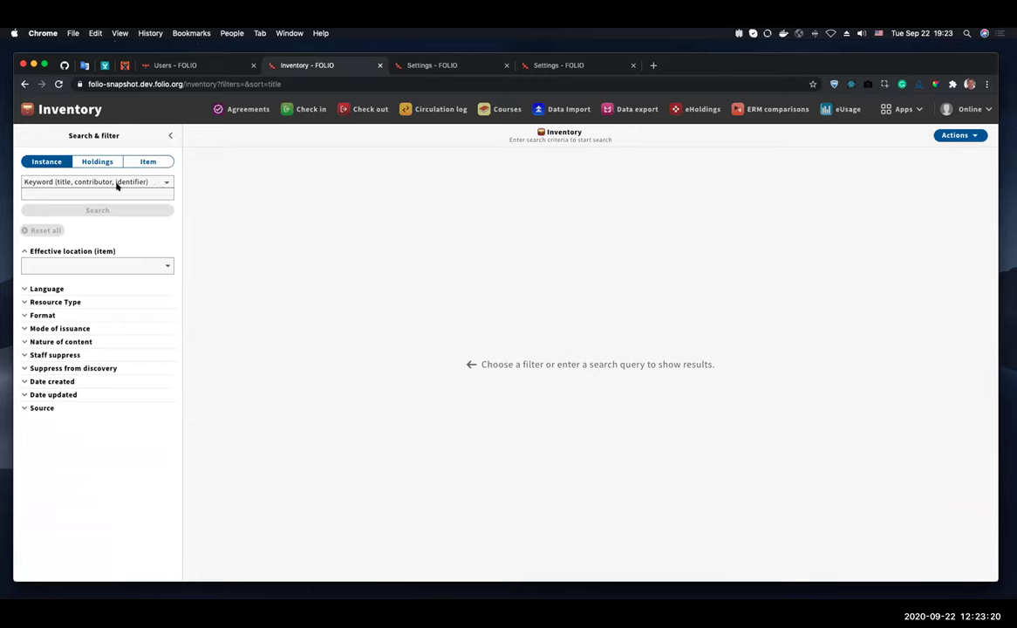
# Enter the test user's name in Inventory keyword search, then switch to the Users app
pyautogui.click(117, 187)
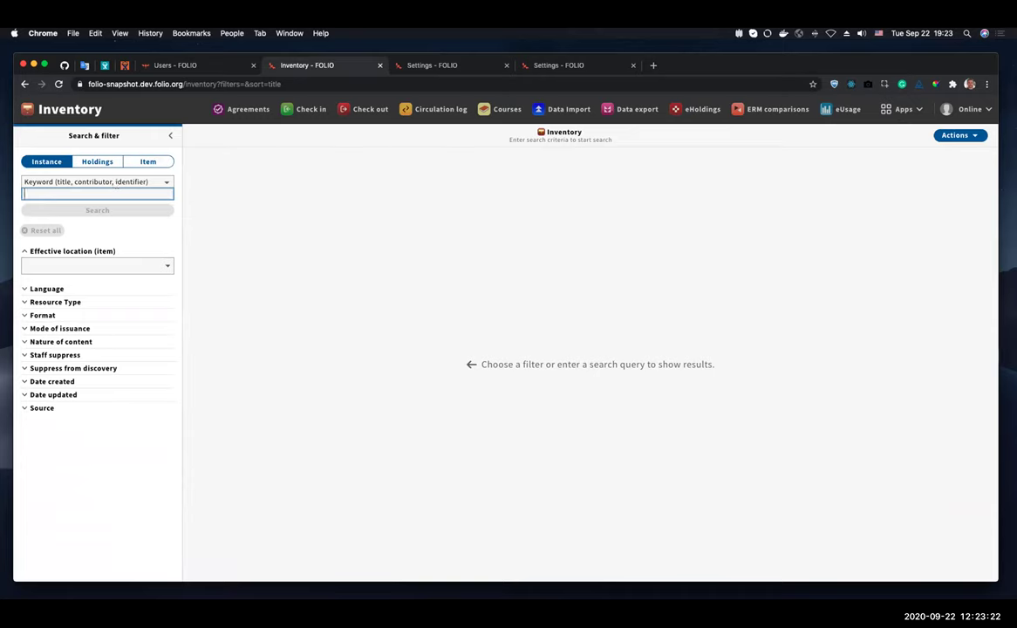
pyautogui.write('Aaron Abbot')
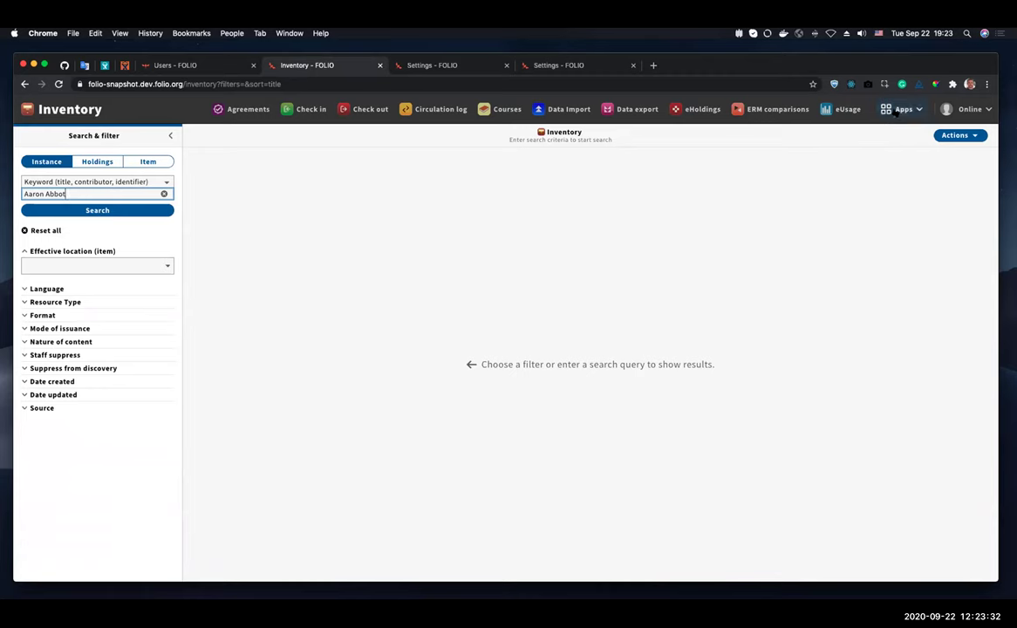
pyautogui.click(904, 109)
pyautogui.click(770, 340)
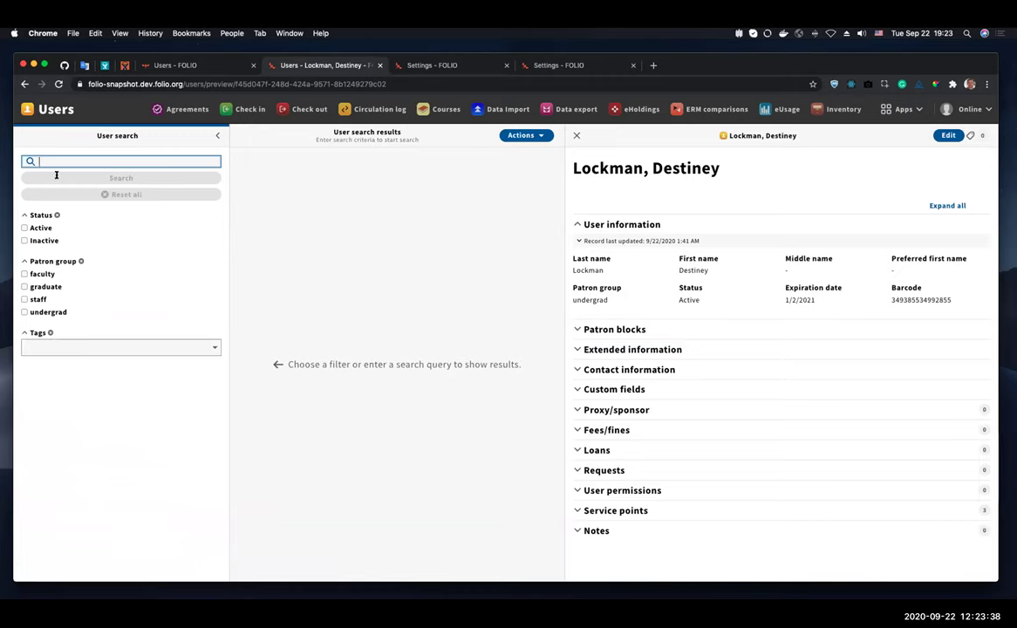
# Search Users for the test user and open their record's permissions section
pyautogui.write('Aa')
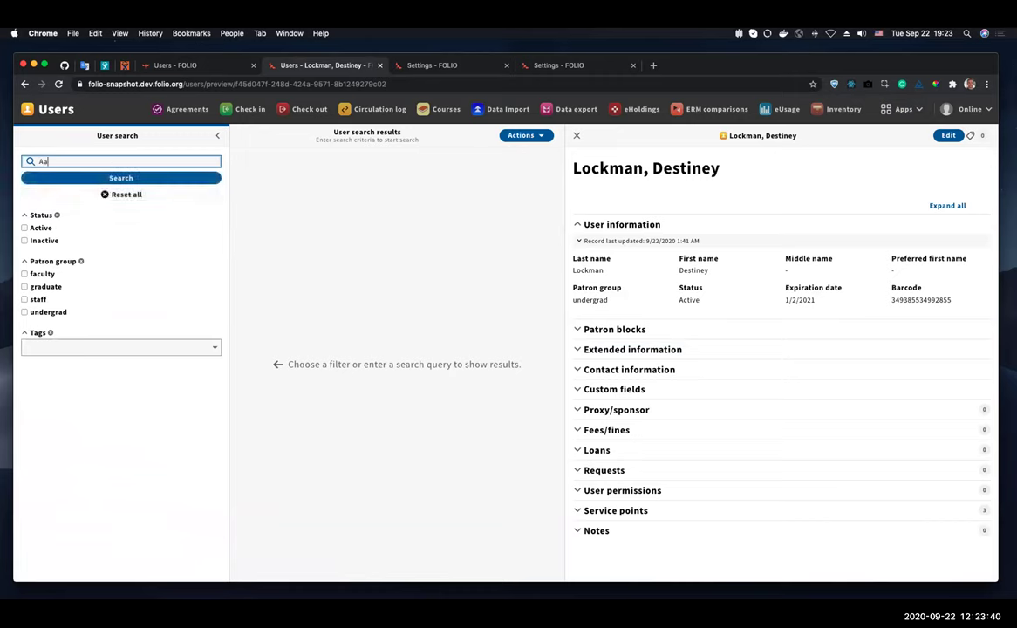
pyautogui.write('n abbot')
pyautogui.press('Return')
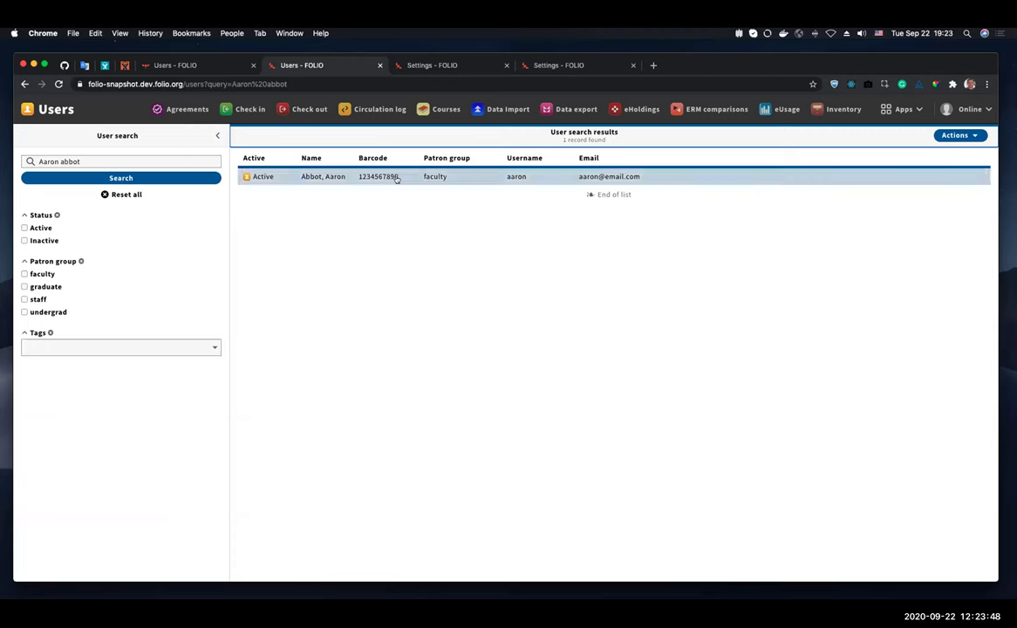
pyautogui.click(394, 177)
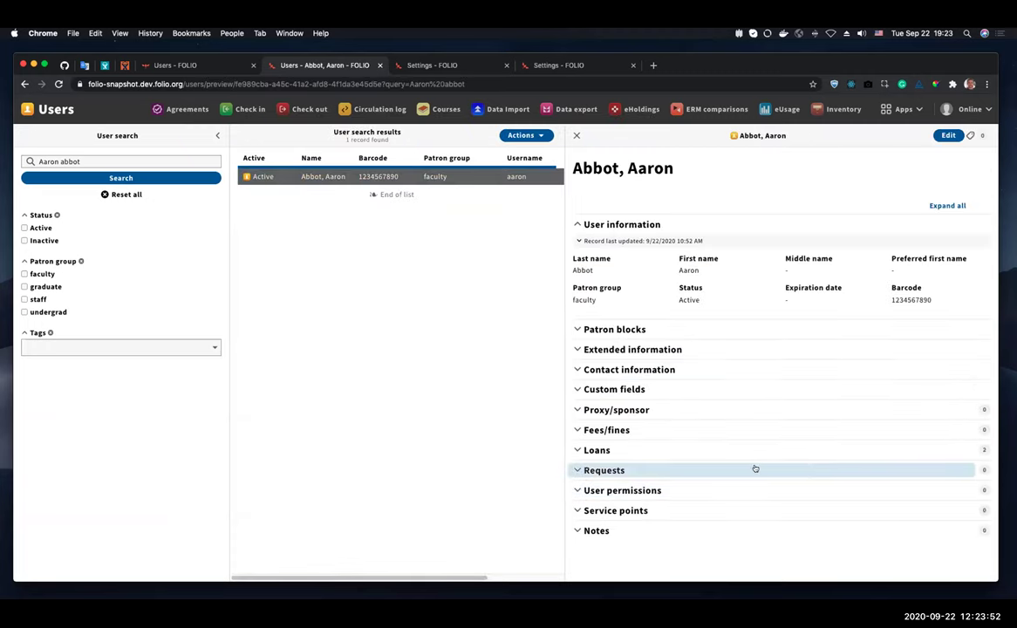
pyautogui.click(667, 492)
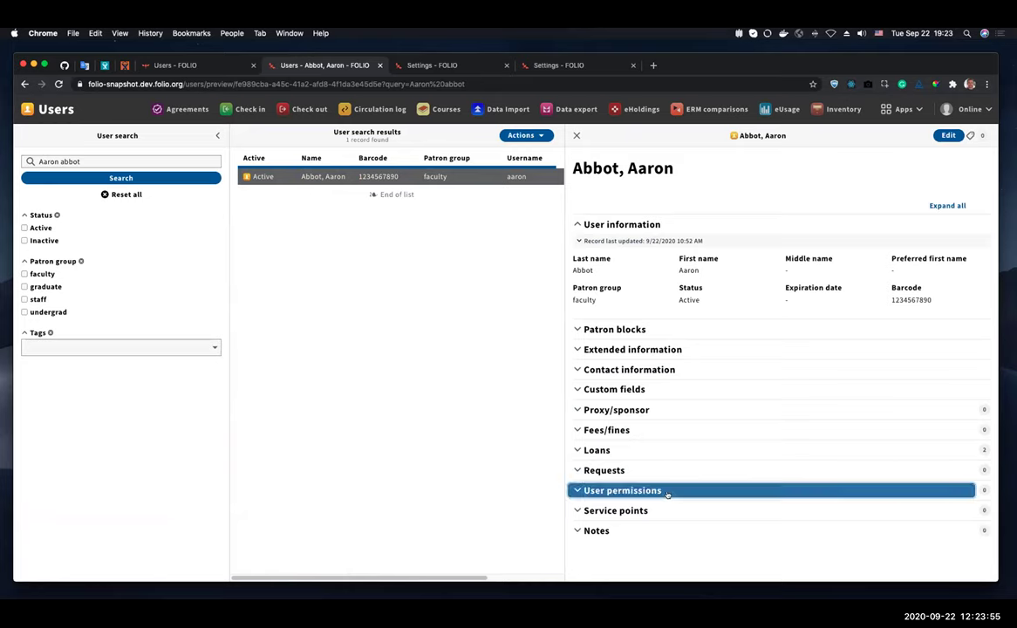
# Edit the test user's record and expand the form's User permissions section
pyautogui.click(949, 135)
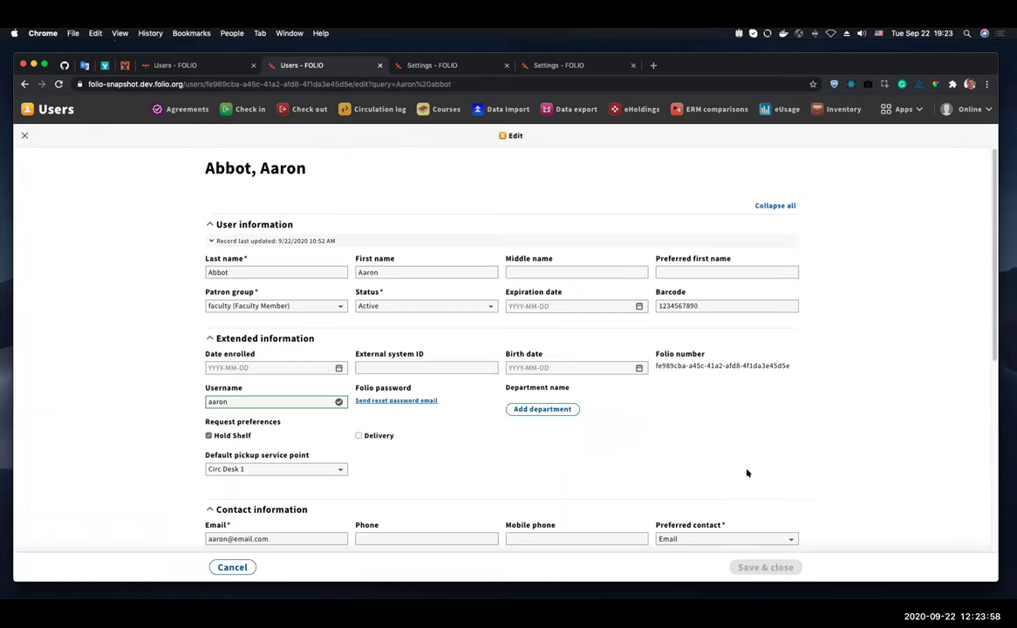
pyautogui.scroll(-5, 746, 473)
pyautogui.click(490, 515)
pyautogui.scroll(-1, 646, 476)
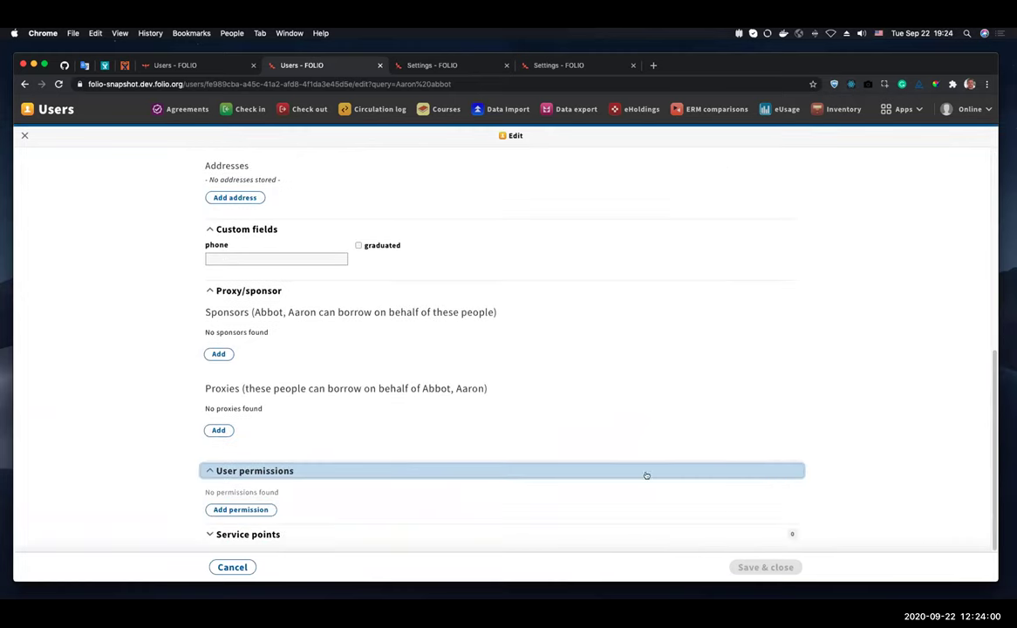
pyautogui.click(386, 490)
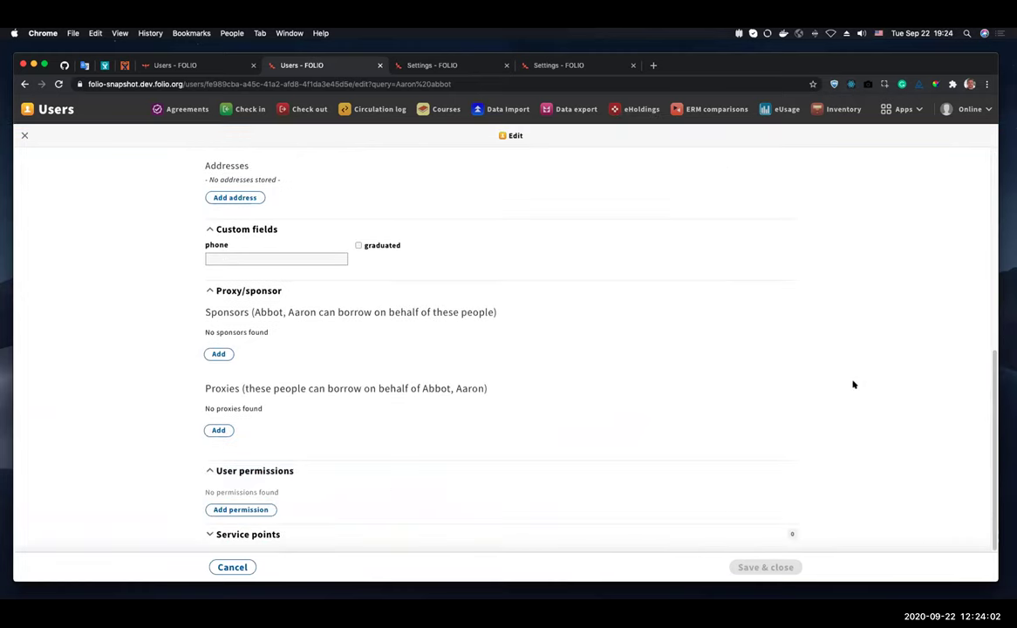
# Add every available permission via select-all and save, giving 268 user permissions
pyautogui.click(241, 509)
pyautogui.click(405, 207)
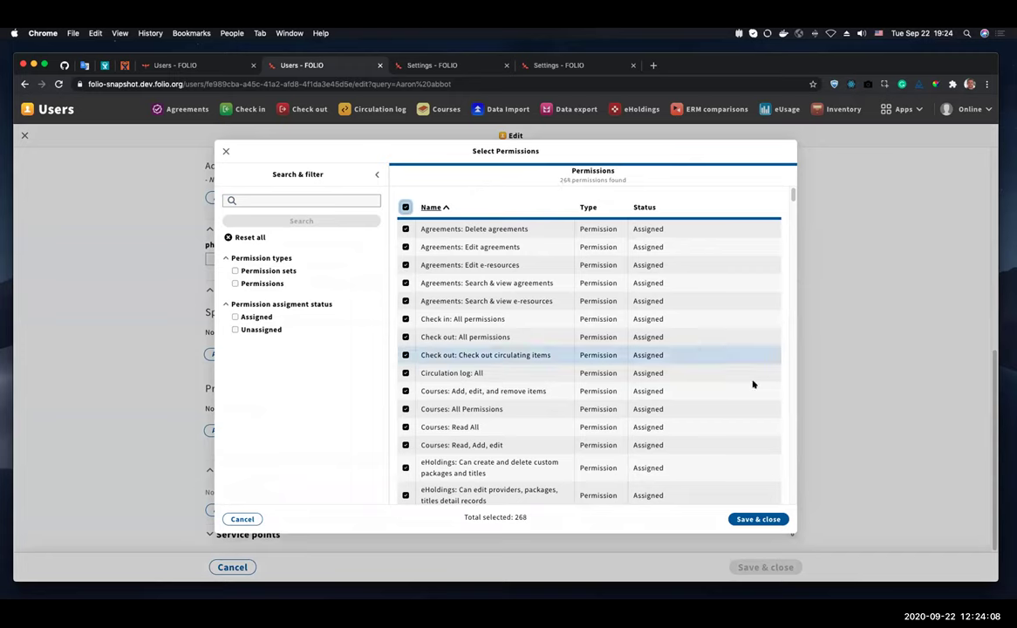
pyautogui.click(757, 519)
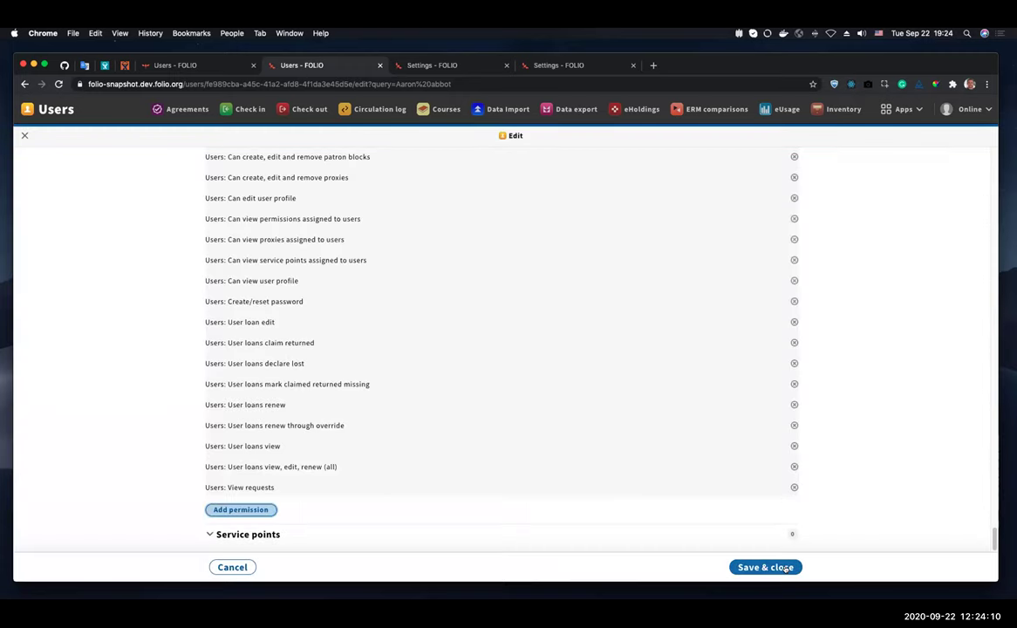
pyautogui.hotkey('ctrl', 's')
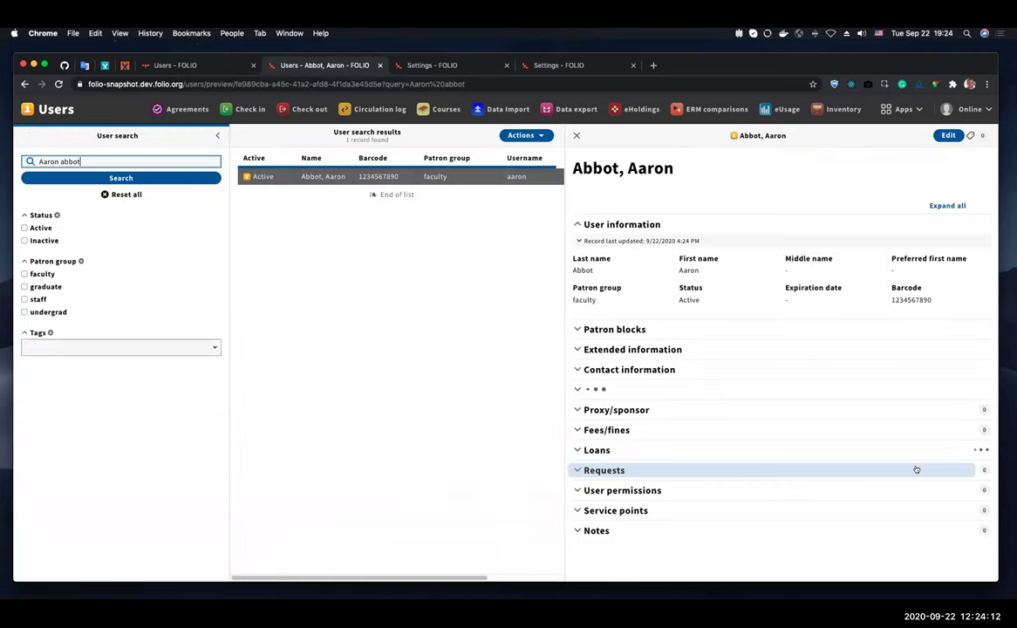
pyautogui.click(731, 488)
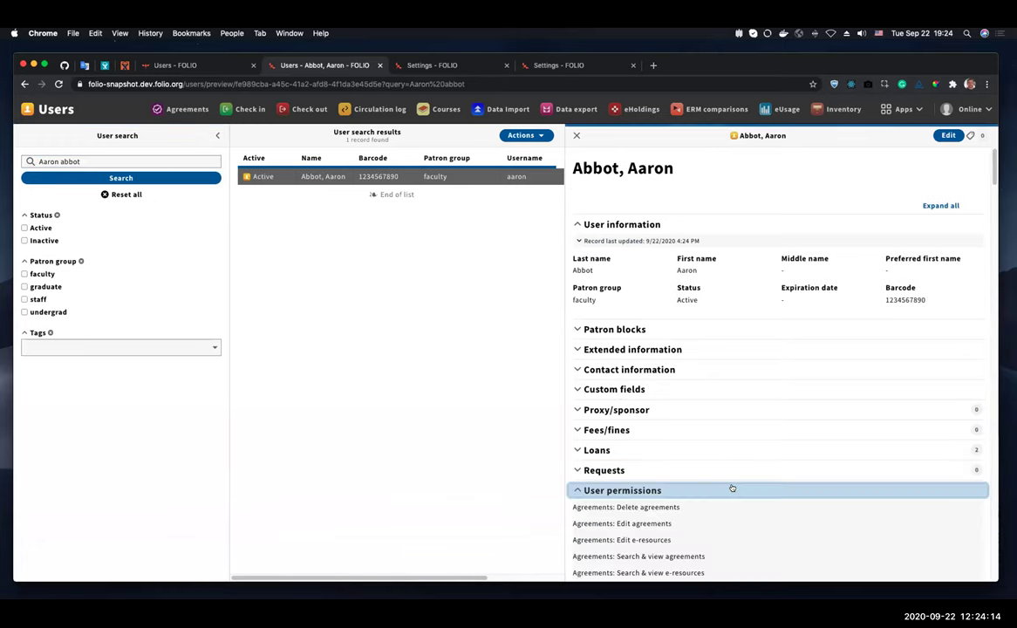
pyautogui.click(731, 488)
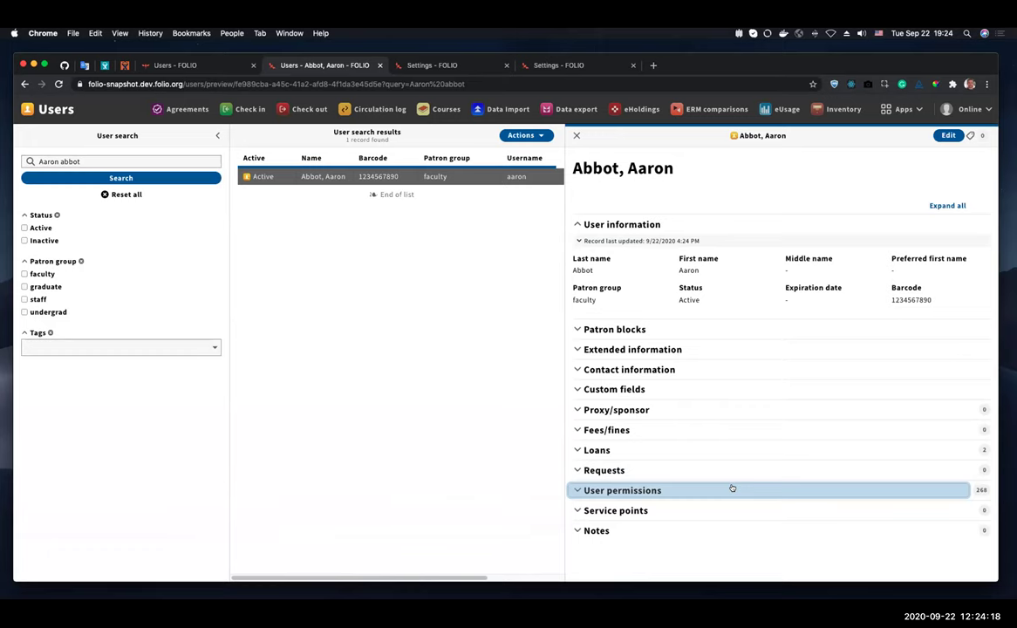
# Reset the search, filter to the 49 Active users, and open an undergrad's record for editing
pyautogui.click(731, 488)
pyautogui.click(732, 489)
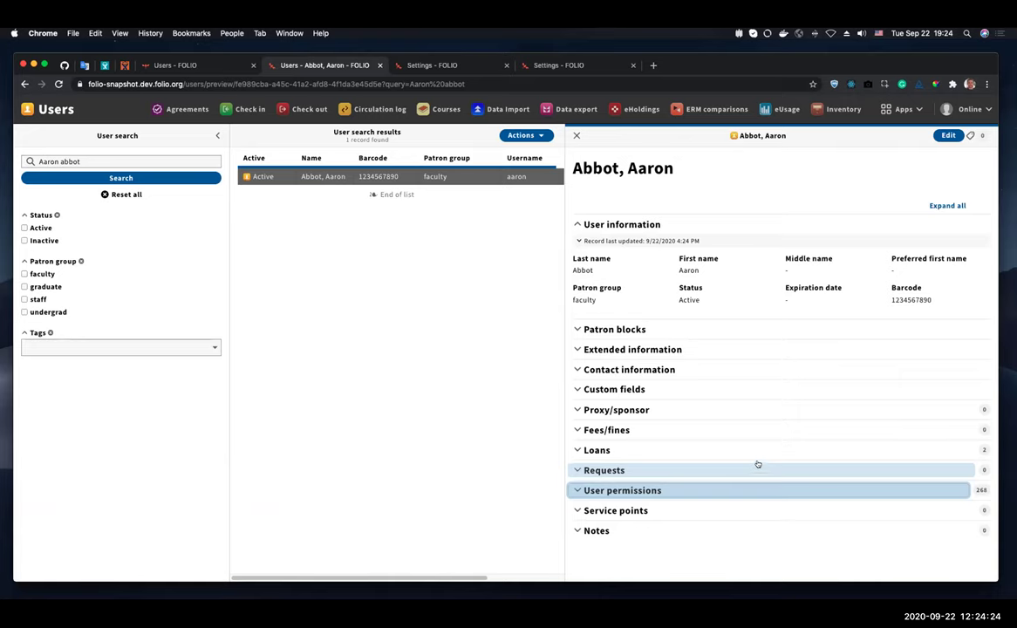
pyautogui.tripleClick(78, 160)
pyautogui.click(113, 193)
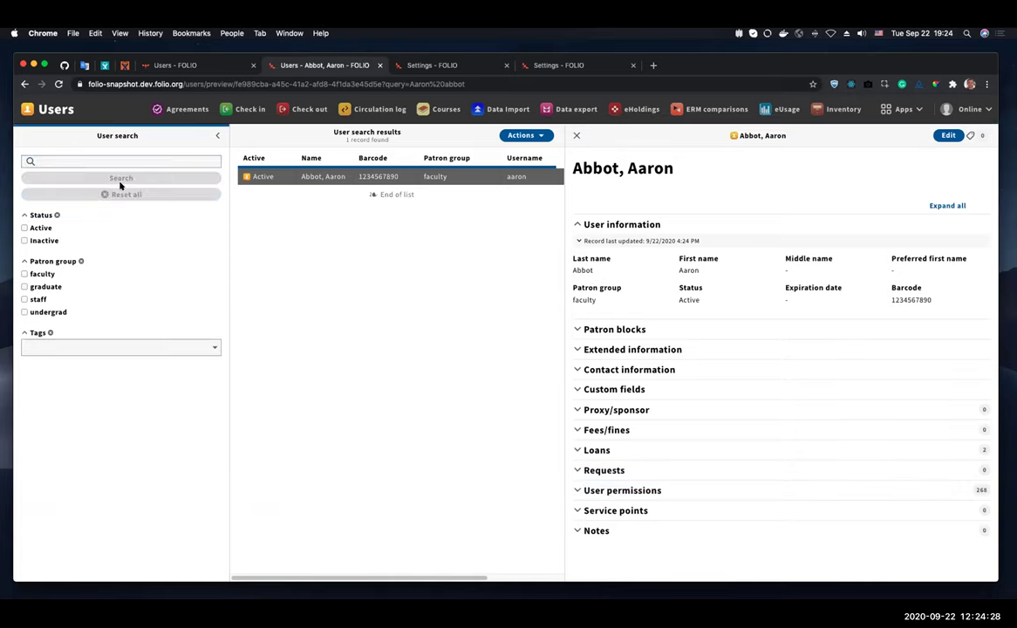
pyautogui.click(87, 228)
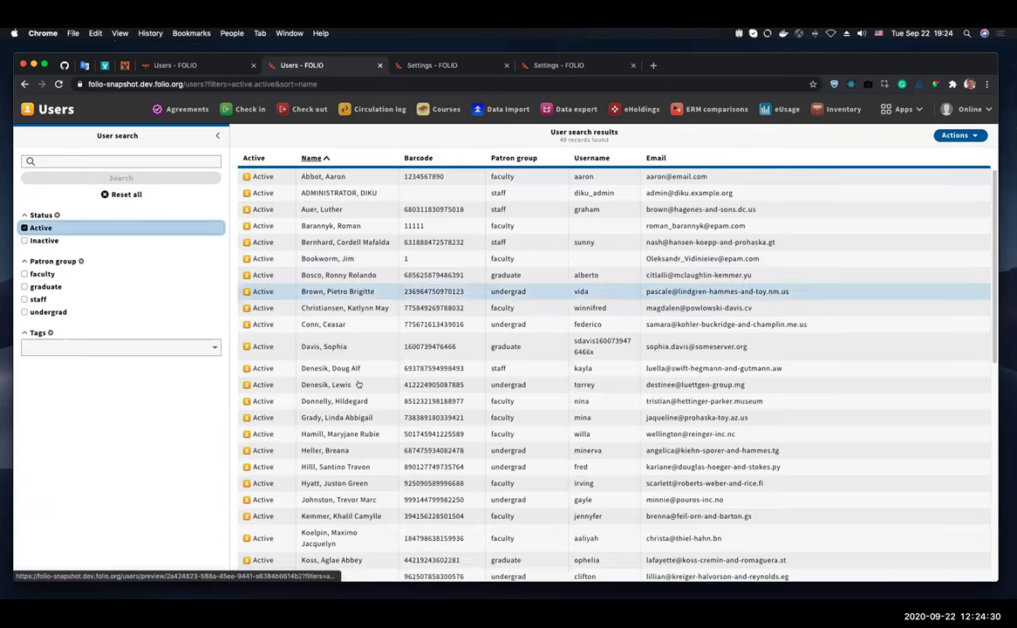
pyautogui.click(358, 384)
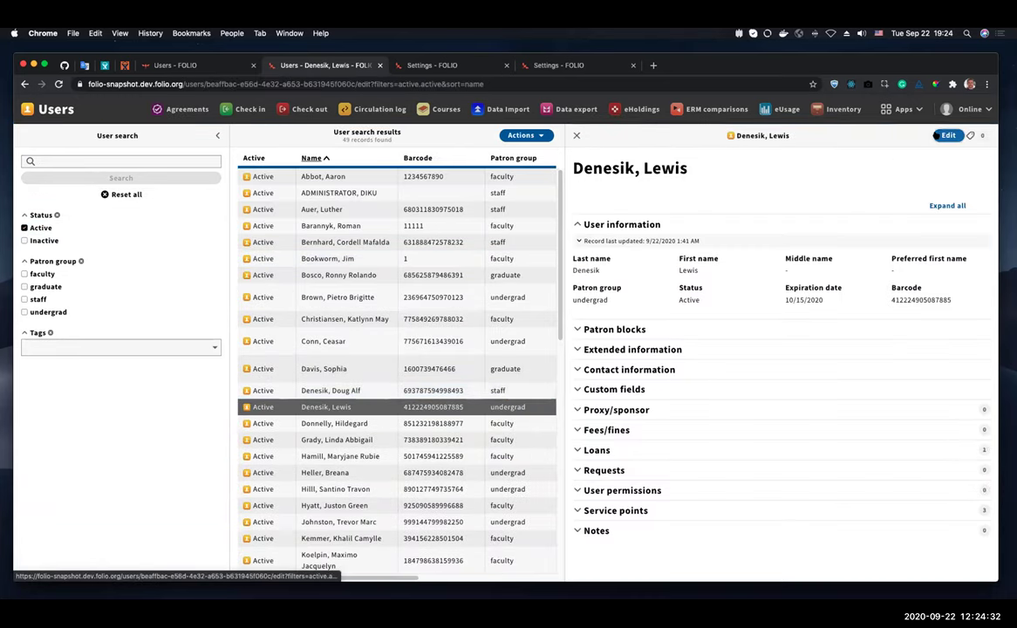
pyautogui.click(938, 136)
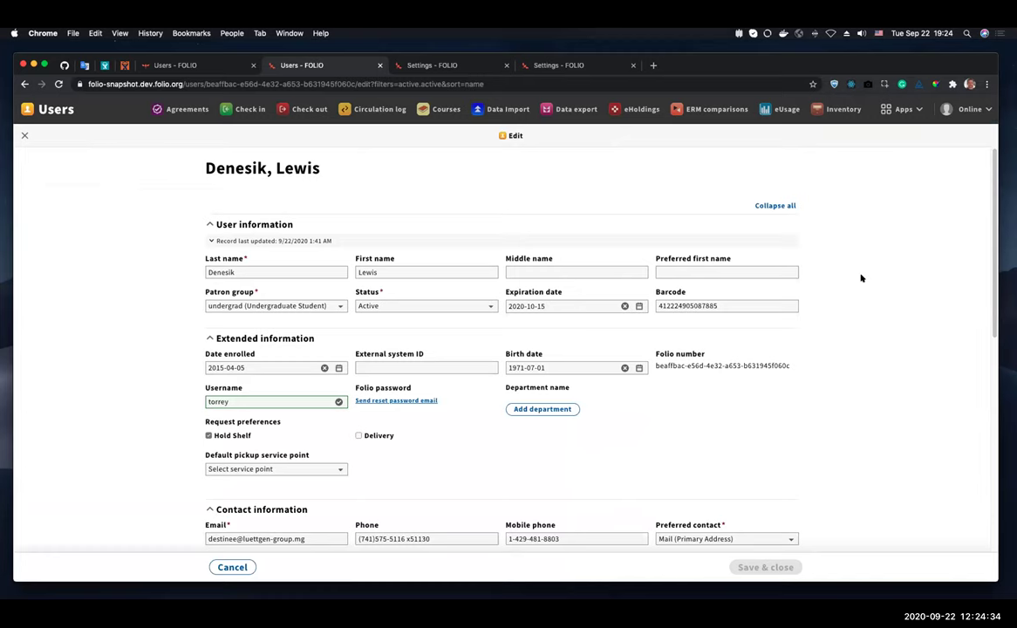
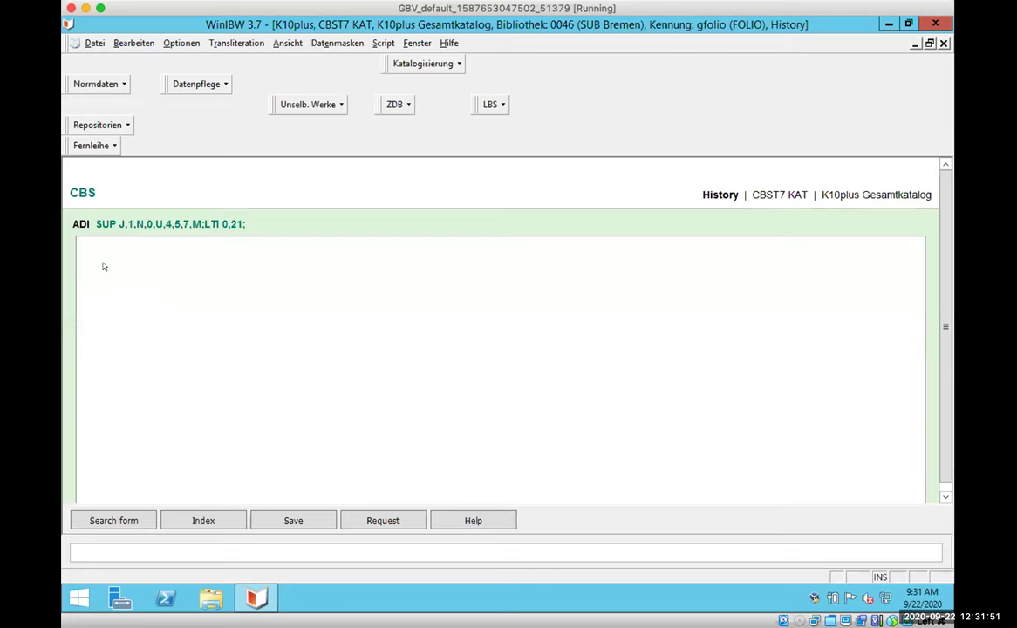
pyautogui.rightClick(104, 267)
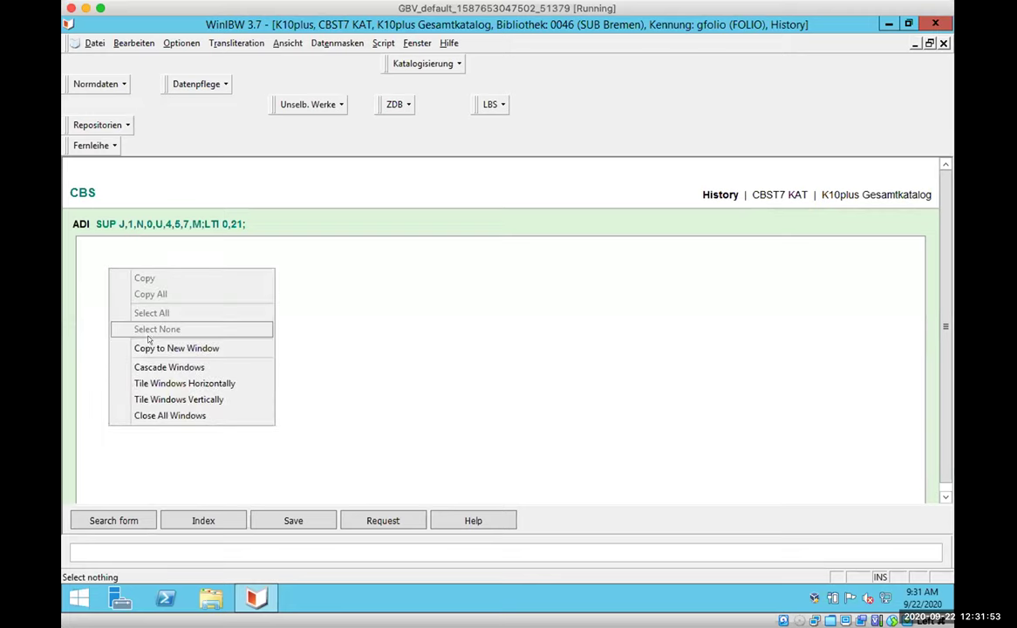
pyautogui.click(304, 302)
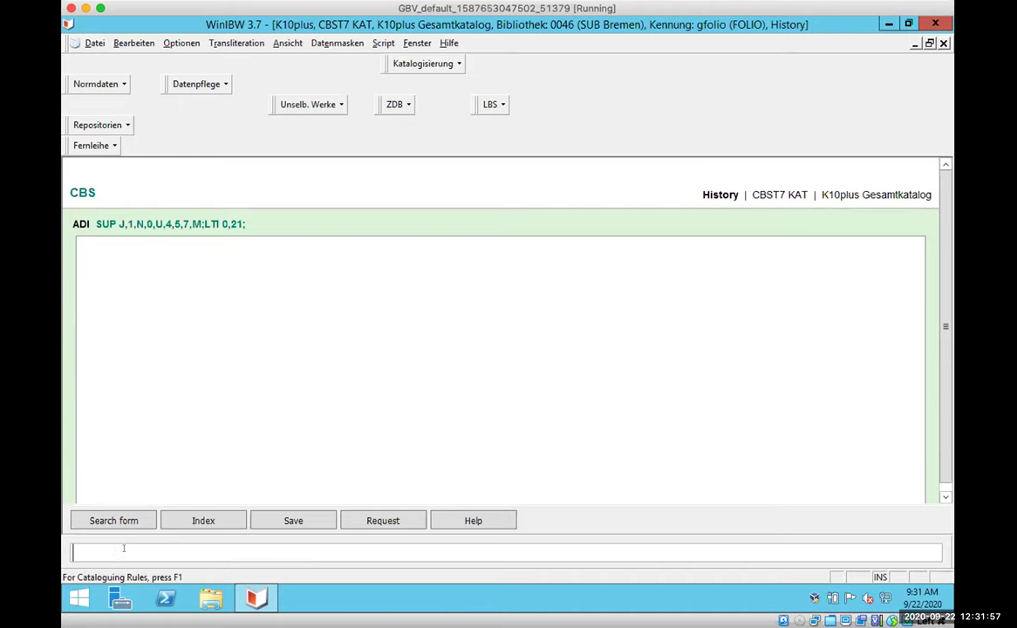
pyautogui.write('ins')
pyautogui.press('Return')
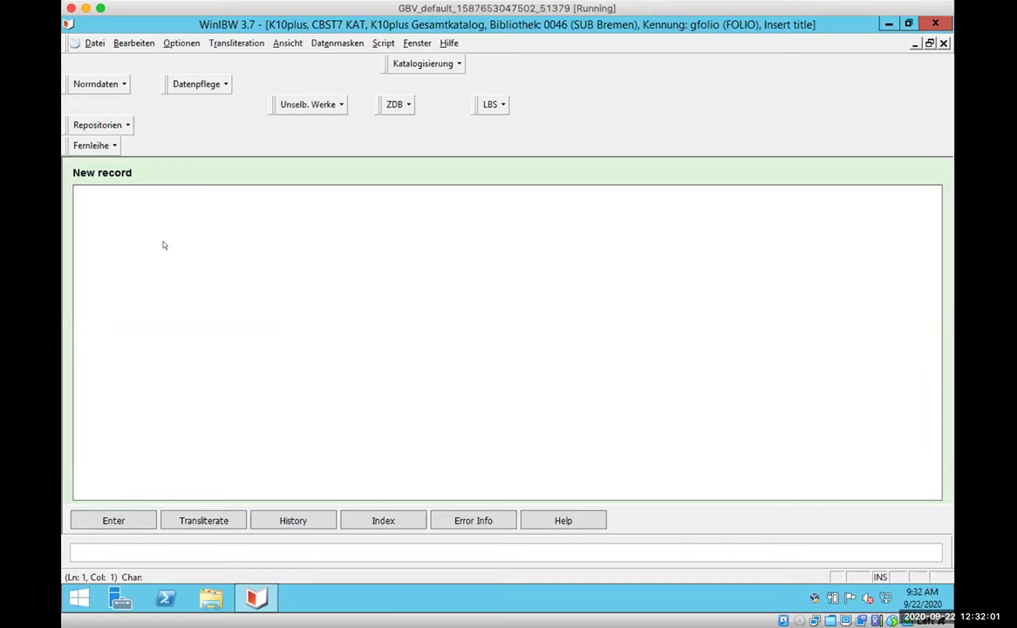
pyautogui.rightClick(162, 245)
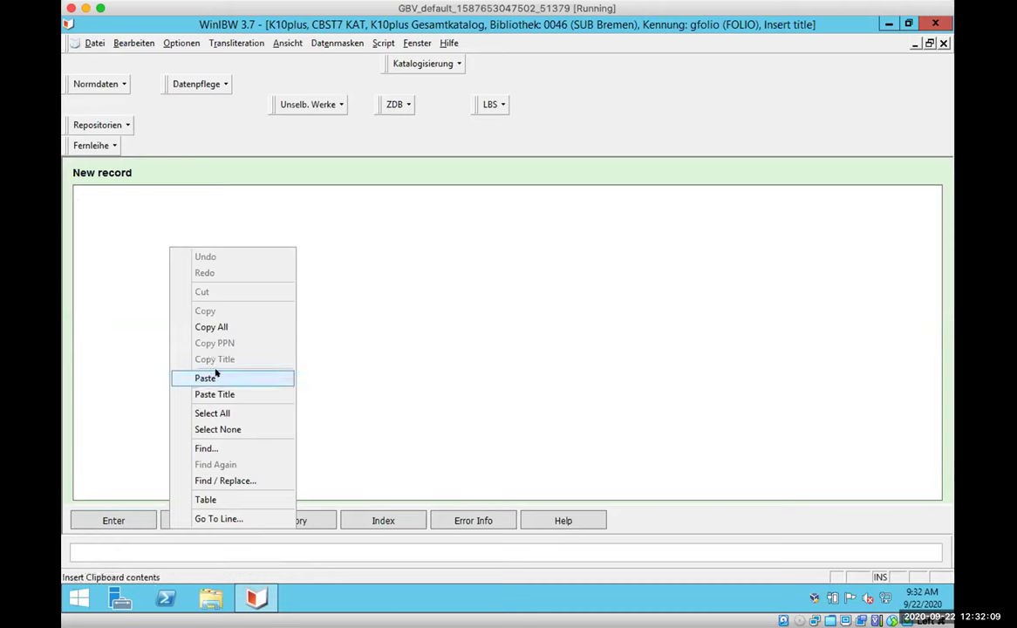
pyautogui.click(209, 378)
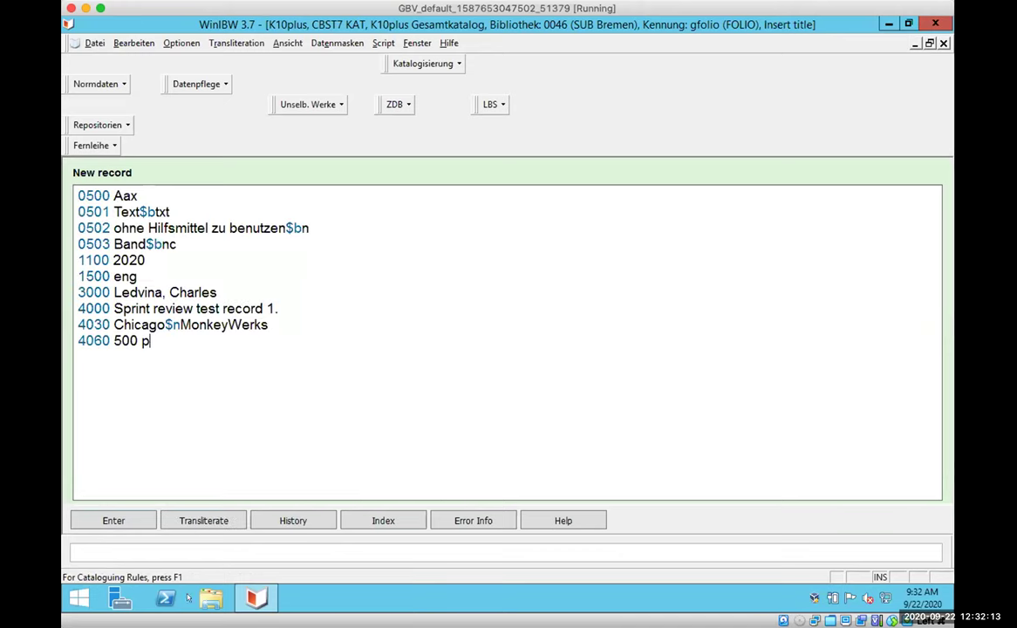
pyautogui.click(113, 520)
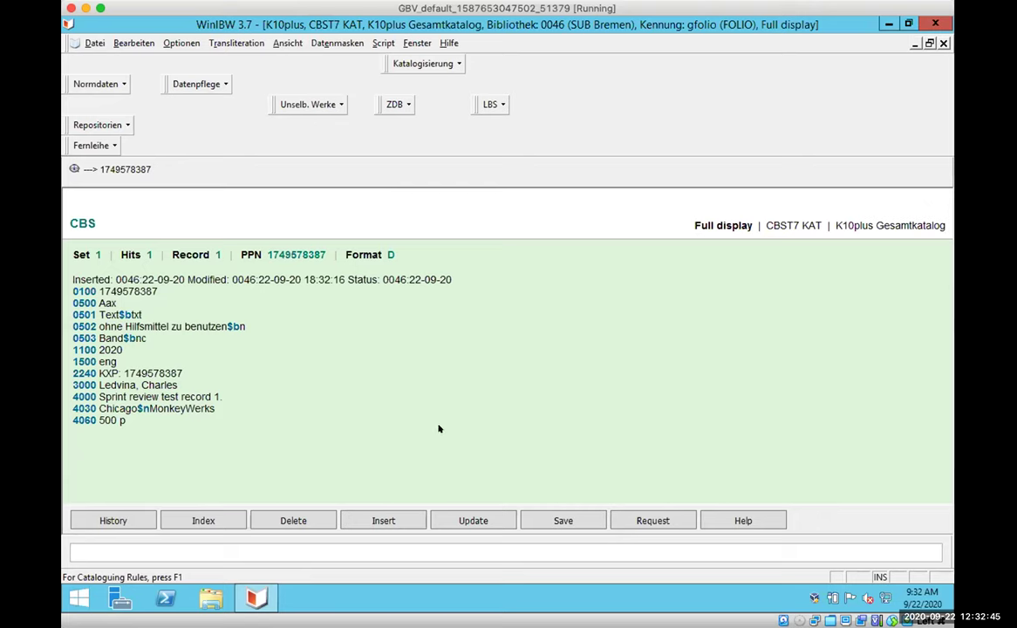
pyautogui.press('super+Tab')
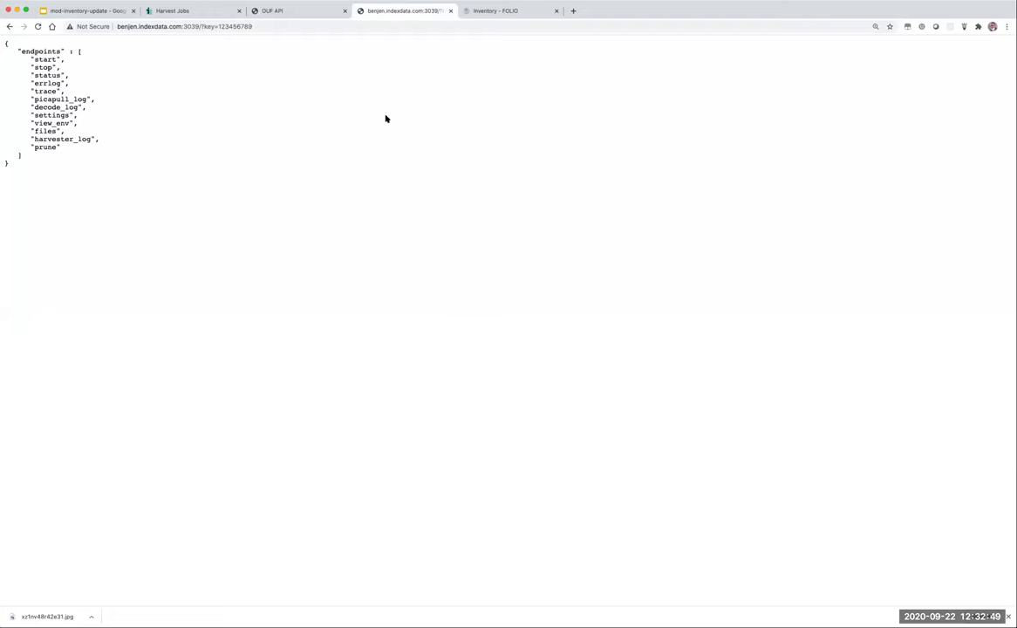
# View the OUF trace and Picapull logs in the OUF API console
pyautogui.click(290, 14)
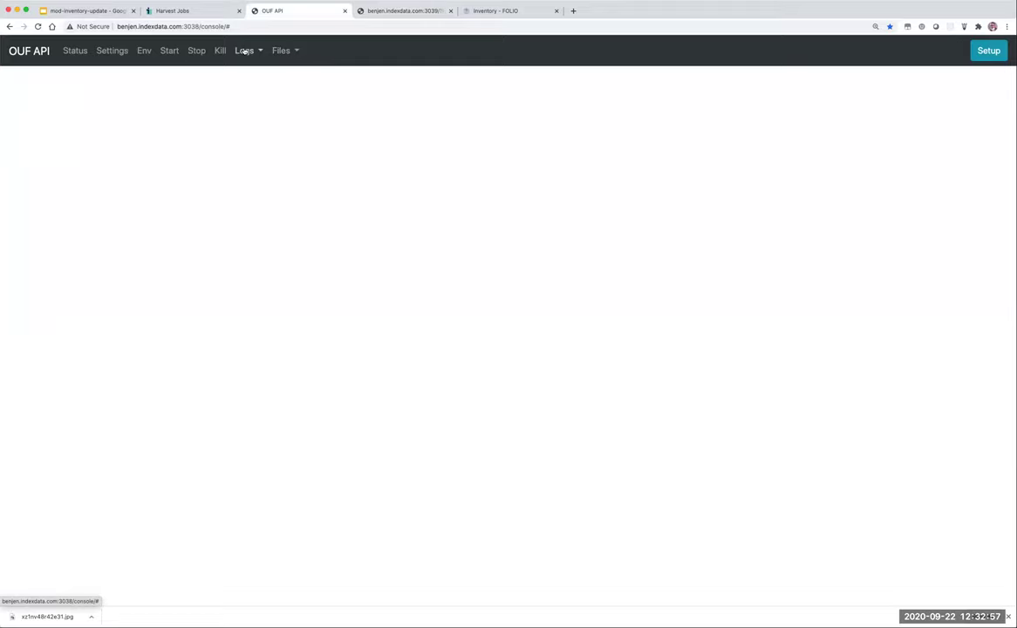
pyautogui.click(246, 50)
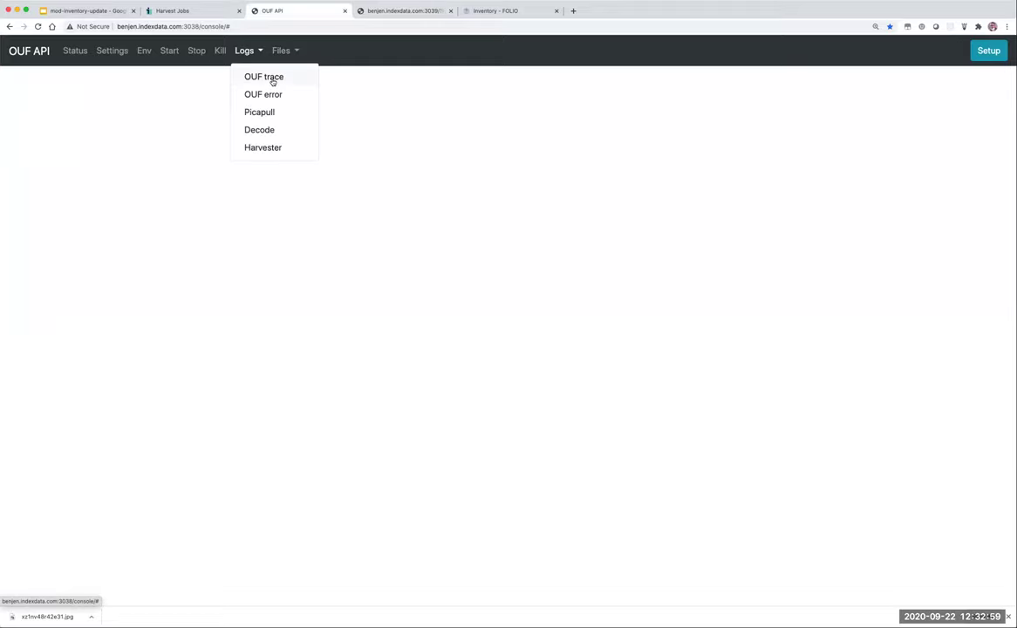
pyautogui.click(273, 80)
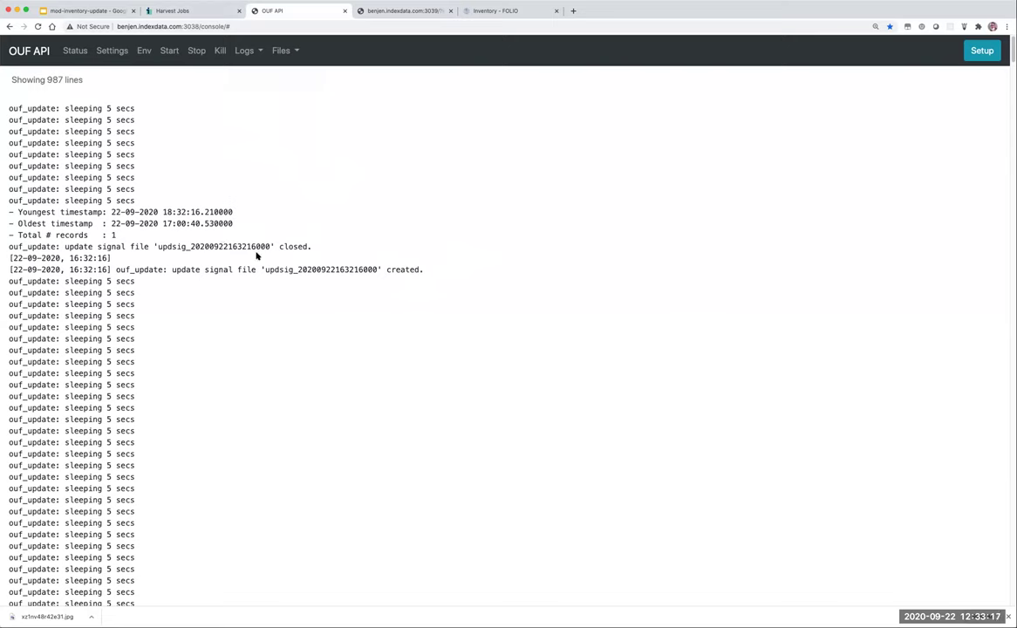
pyautogui.click(251, 52)
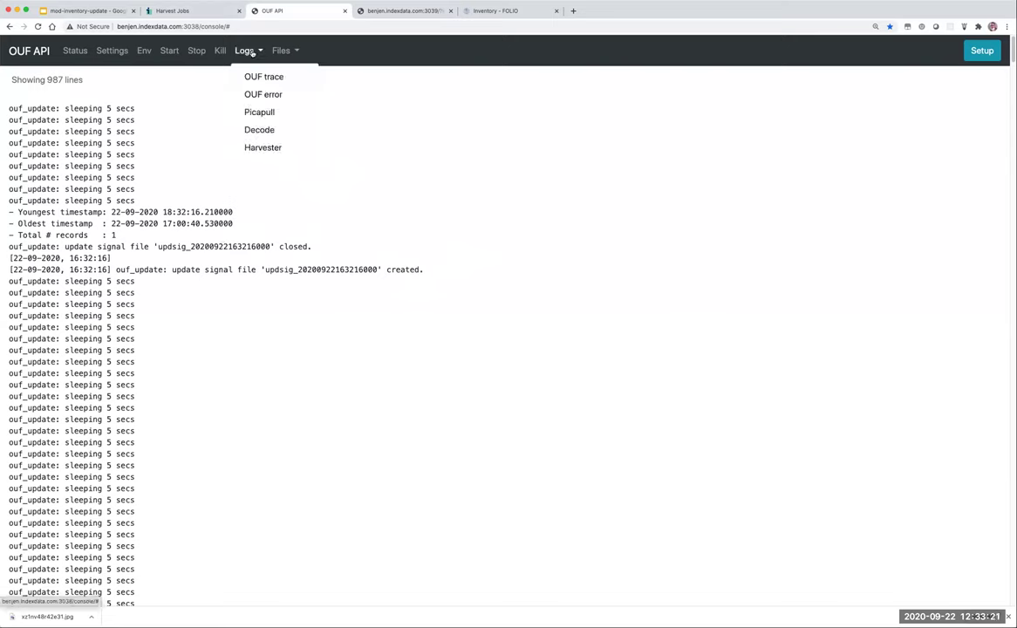
pyautogui.click(263, 112)
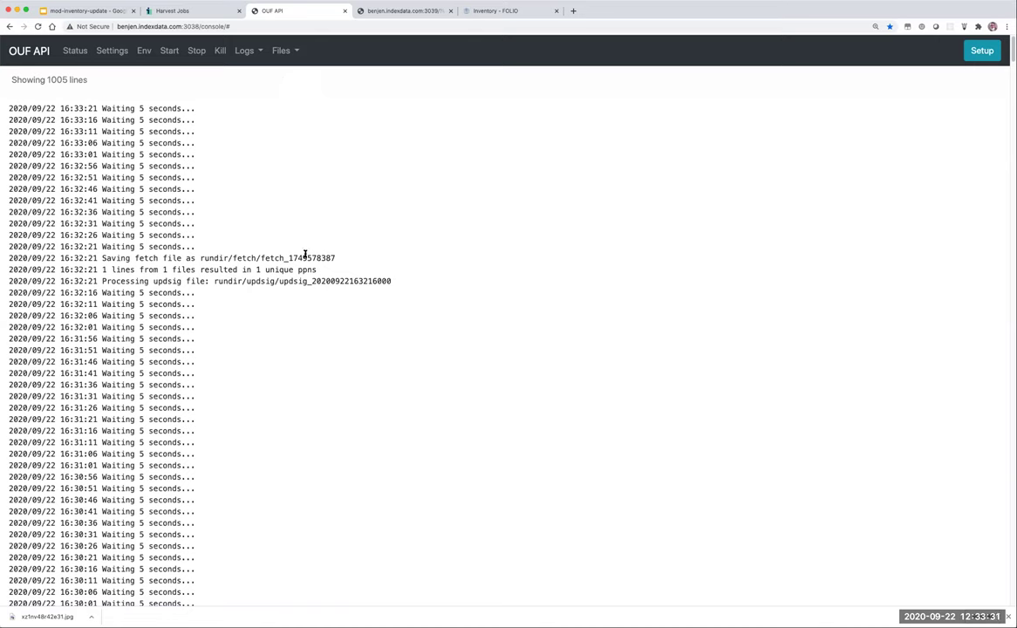
# View the Decode log, then load the Harvester log showing job 10007 committing 1 add, 0 deletes
pyautogui.click(249, 51)
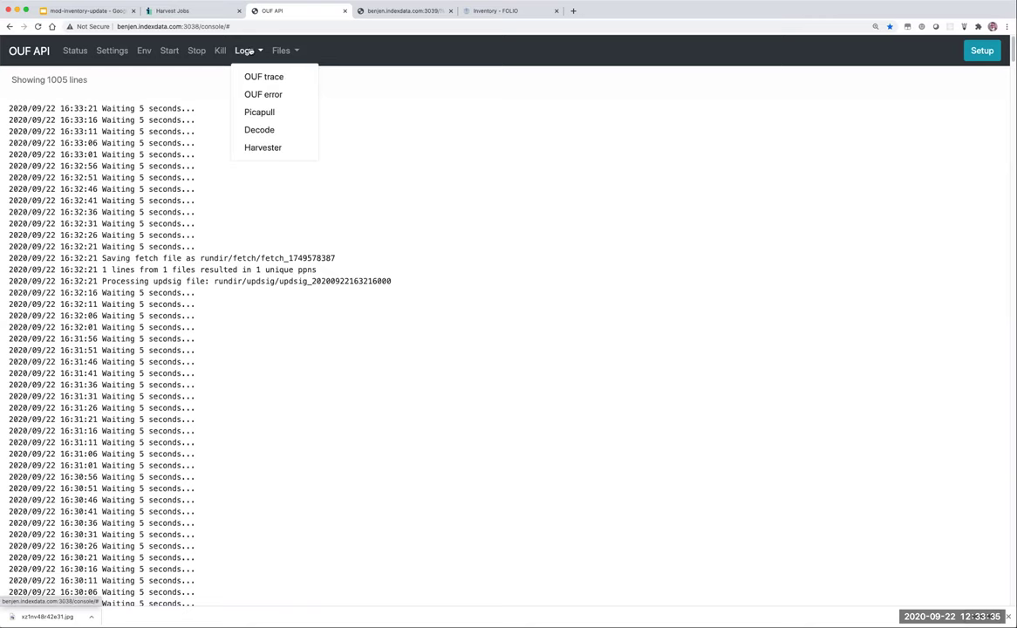
pyautogui.click(259, 130)
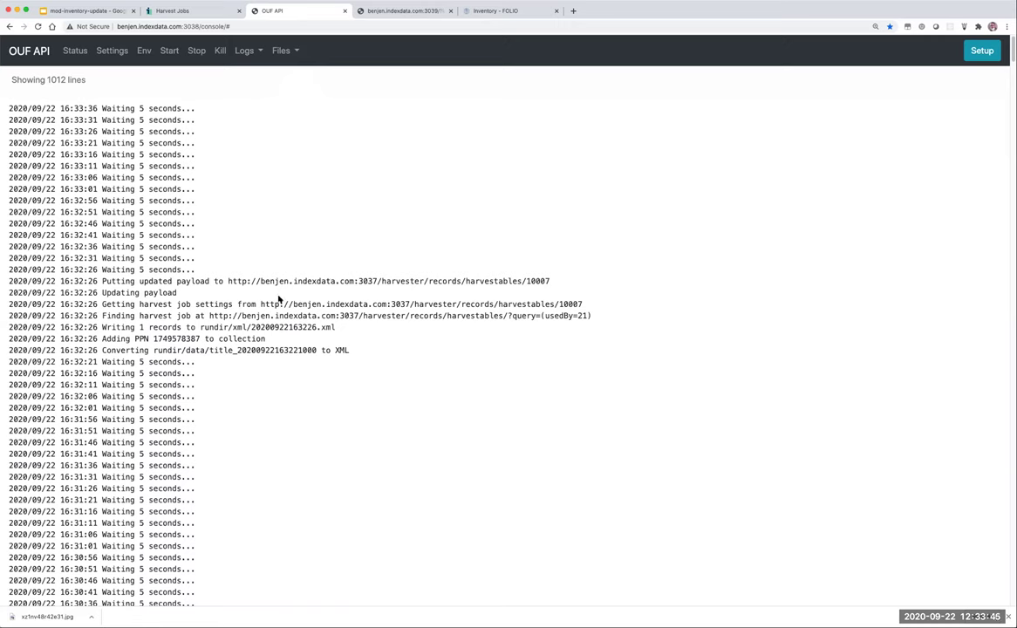
pyautogui.click(244, 51)
pyautogui.click(261, 149)
pyautogui.click(35, 133)
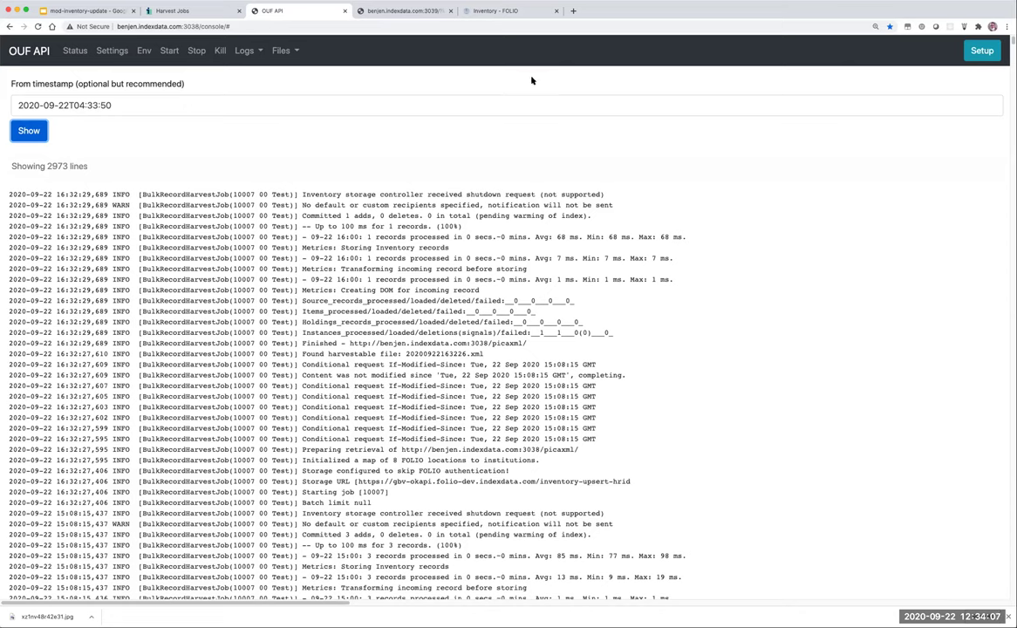
pyautogui.click(521, 12)
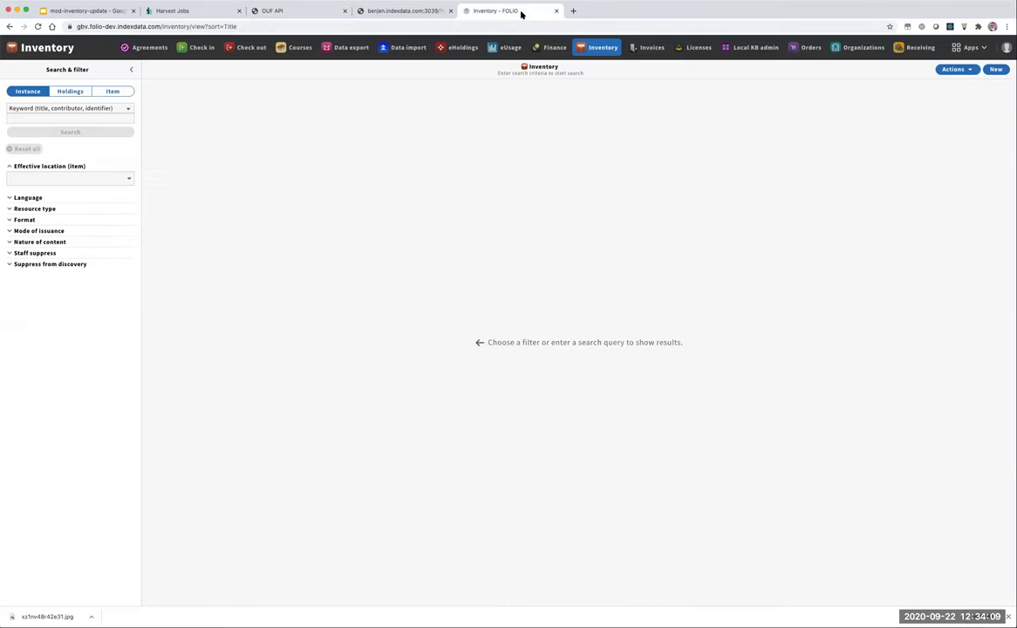
pyautogui.click(268, 10)
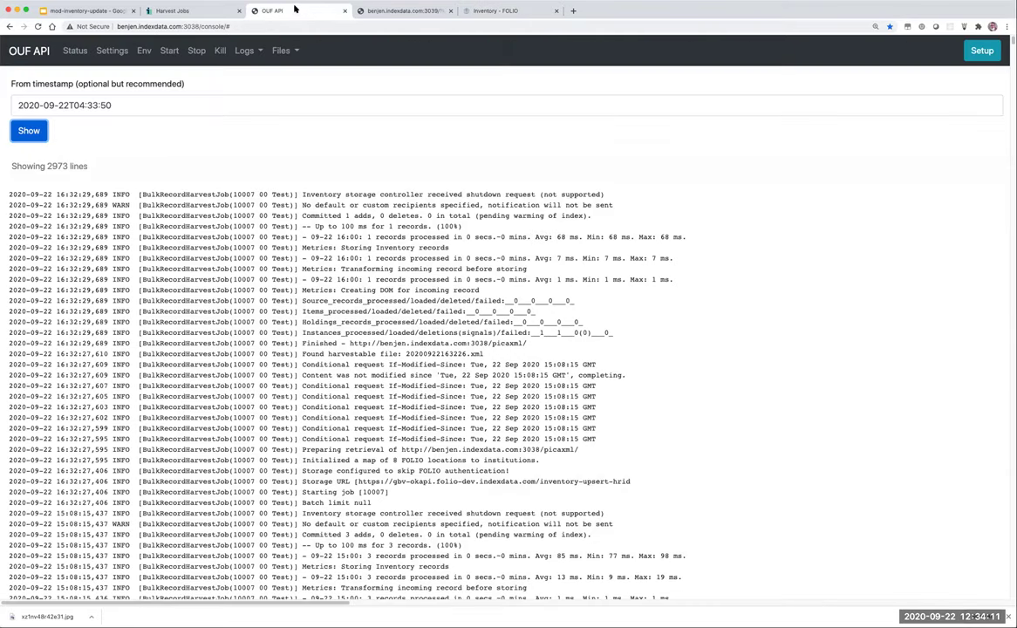
pyautogui.click(237, 52)
pyautogui.click(281, 52)
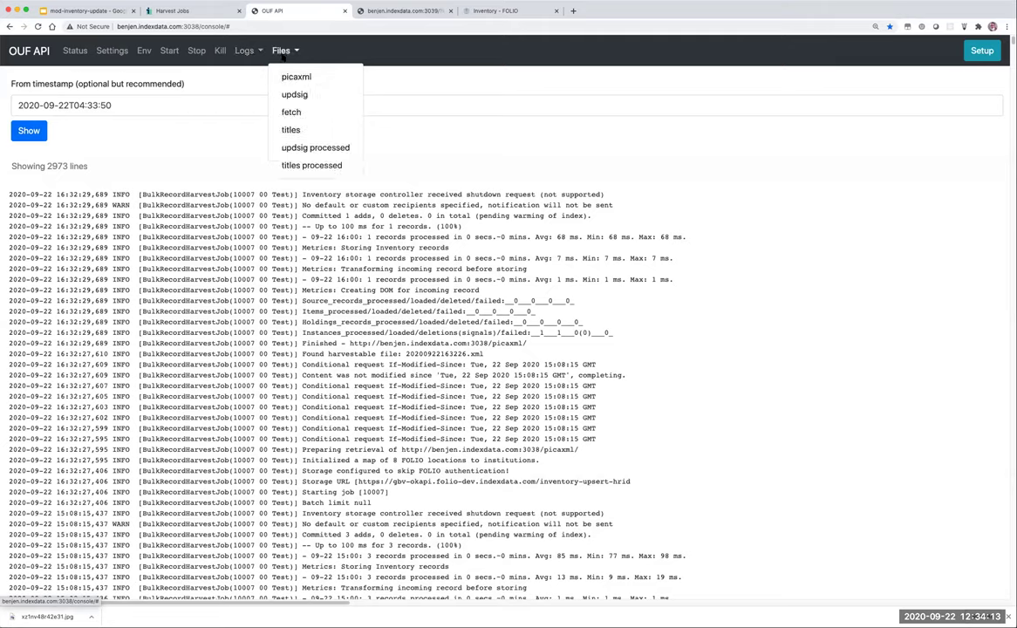
pyautogui.click(293, 78)
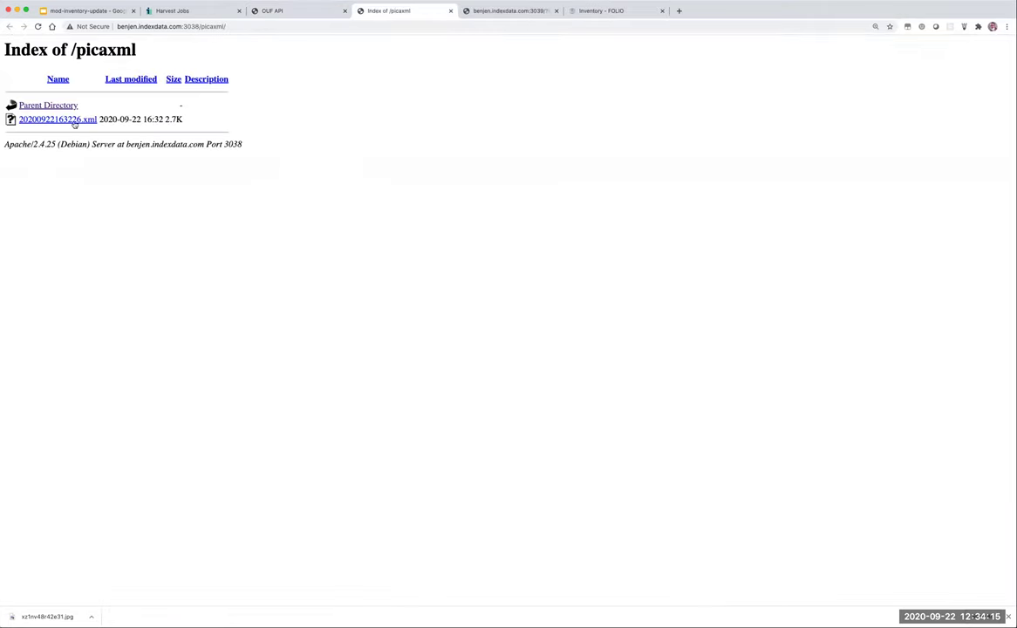
pyautogui.click(70, 119)
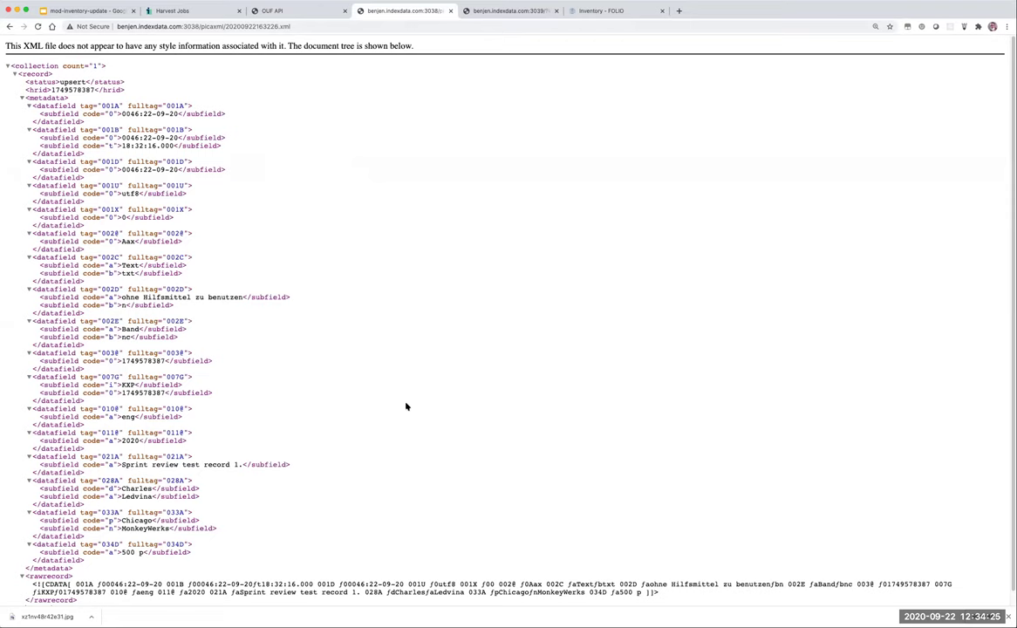
pyautogui.click(193, 12)
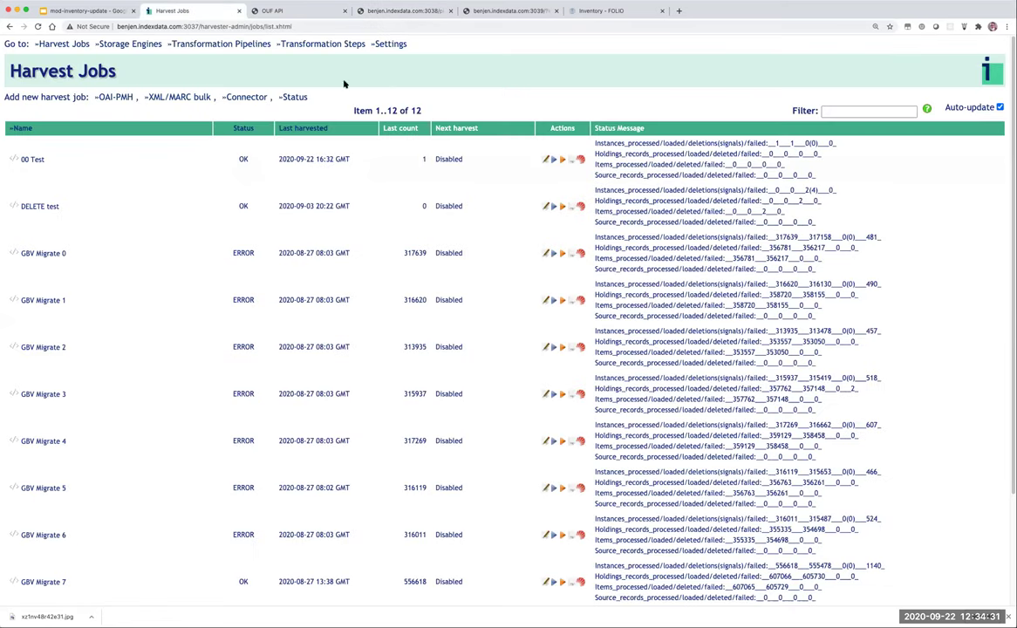
# Open the pica2instance XSL step and review its resource-type code to instance type ID mappings
pyautogui.click(331, 44)
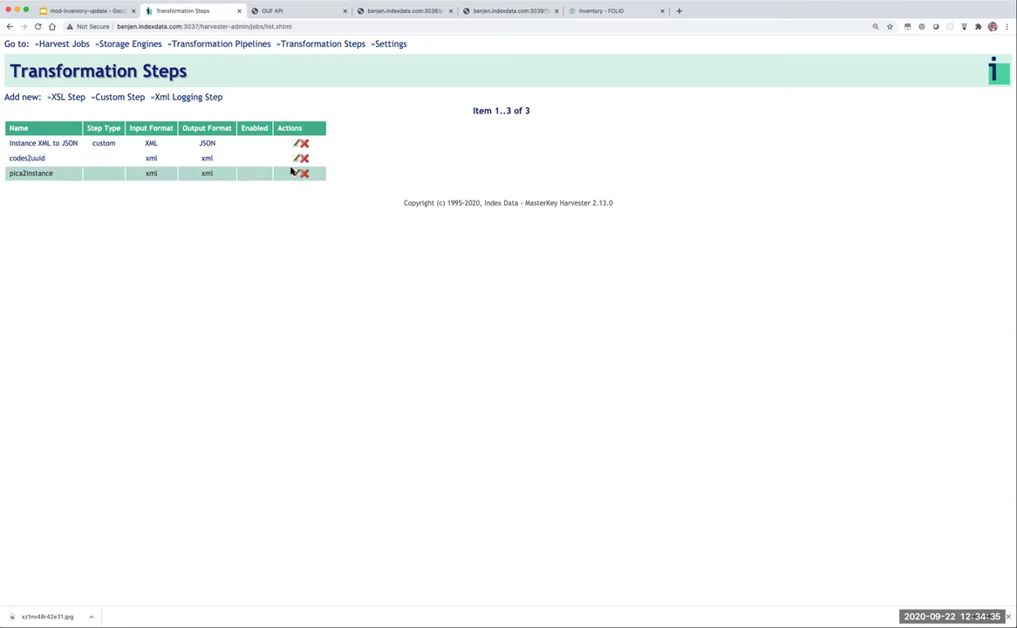
pyautogui.click(295, 173)
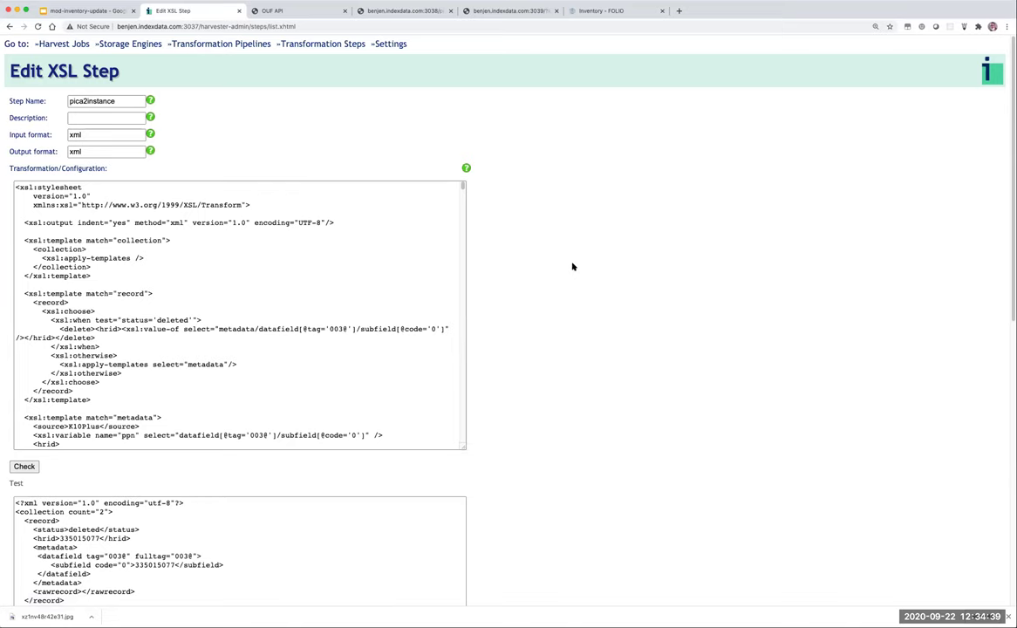
pyautogui.click(361, 312)
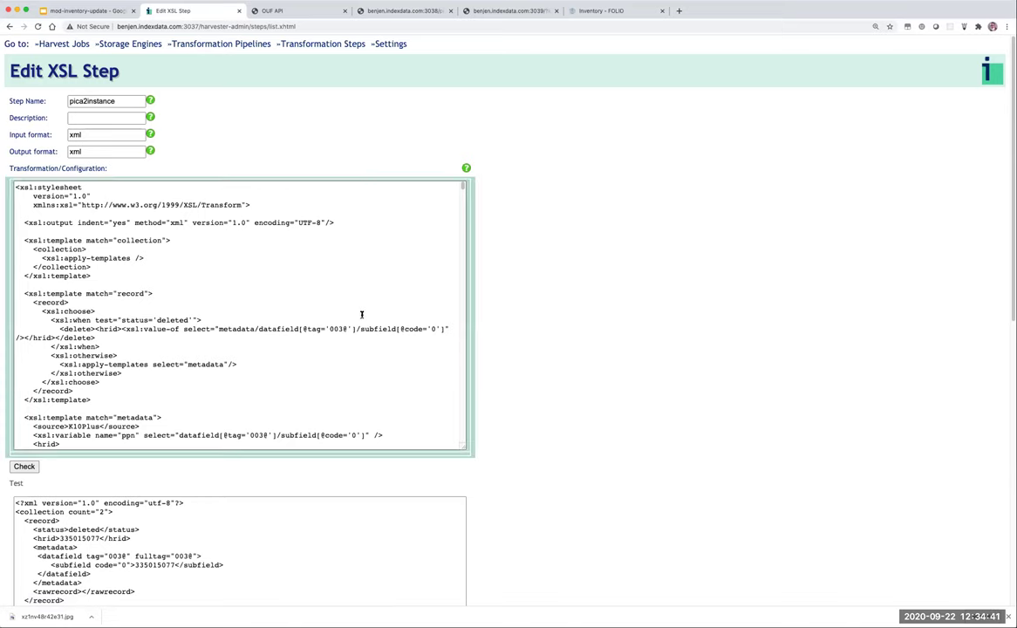
pyautogui.scroll(-3, 361, 314)
pyautogui.scroll(-15, 375, 321)
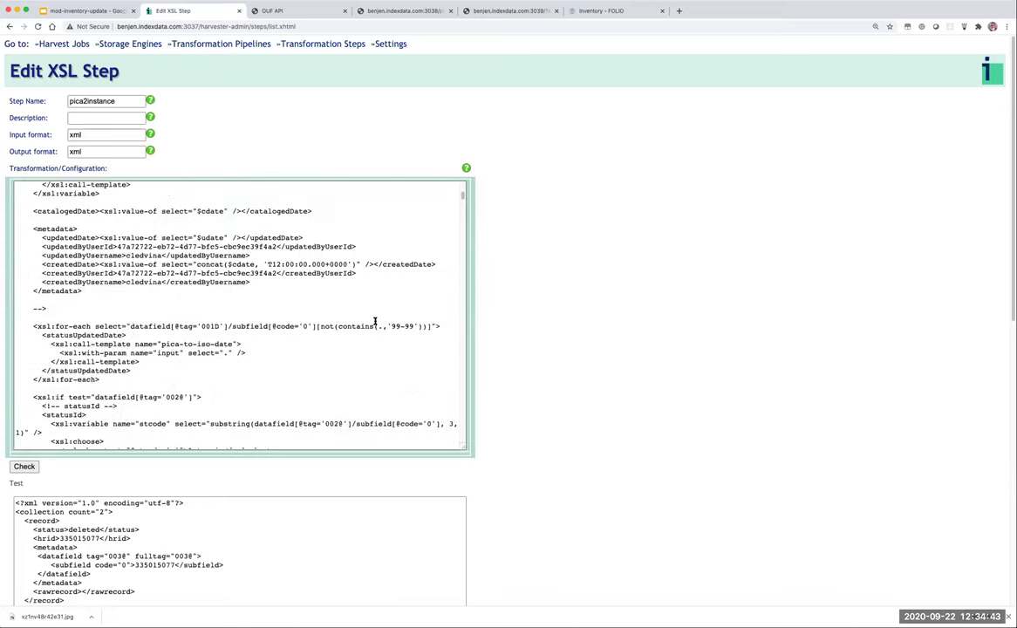
pyautogui.scroll(-6, 375, 322)
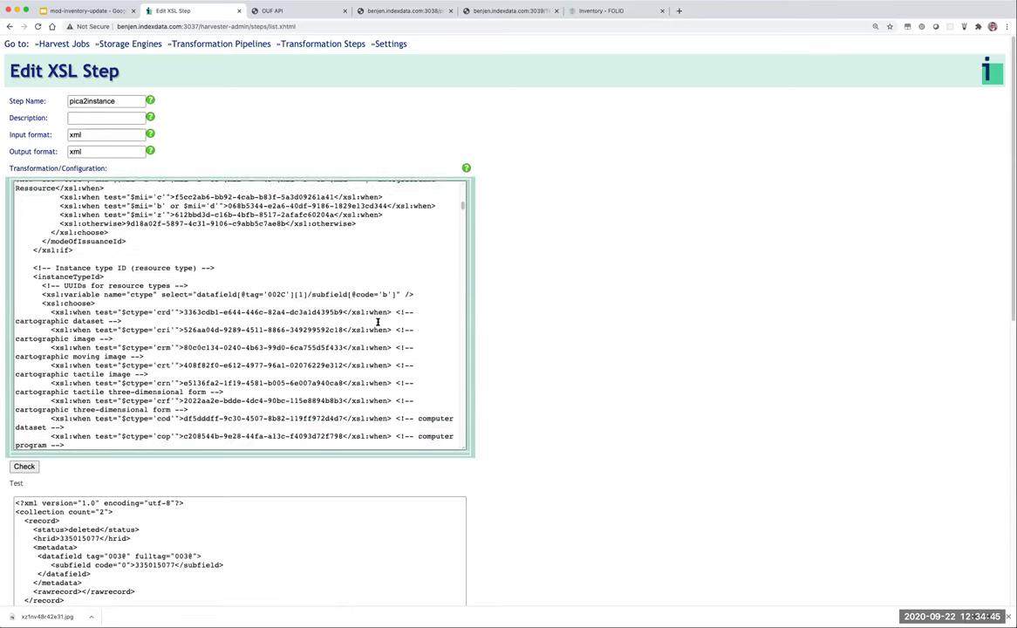
pyautogui.scroll(3, 380, 321)
pyautogui.scroll(3, 379, 321)
pyautogui.scroll(-5, 378, 317)
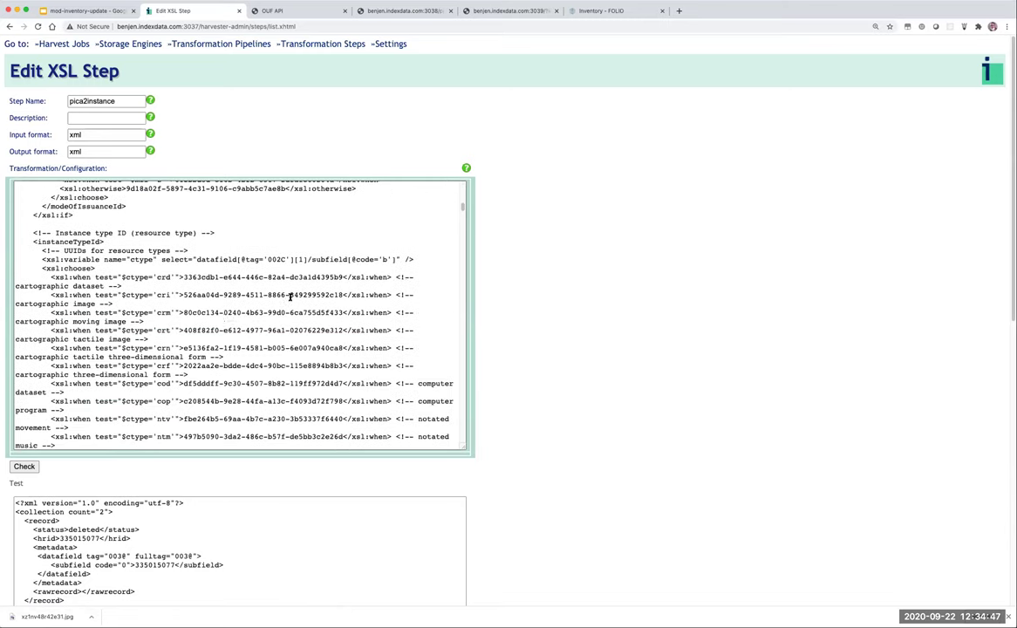
pyautogui.scroll(-6, 373, 340)
pyautogui.scroll(10, 375, 319)
pyautogui.scroll(-5, 376, 317)
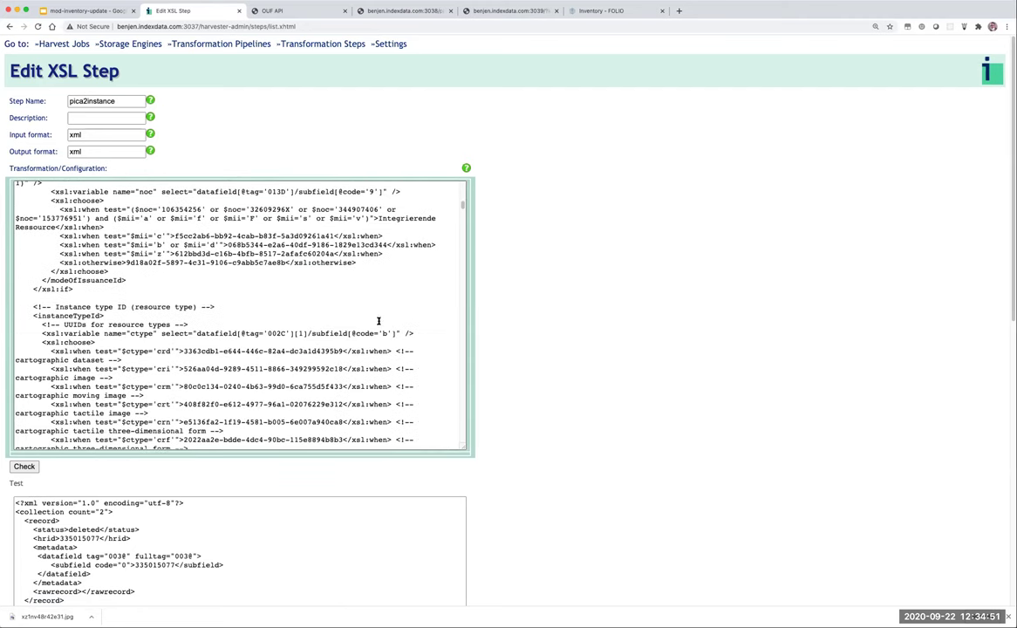
pyautogui.scroll(-1, 328, 340)
pyautogui.scroll(-3, 329, 338)
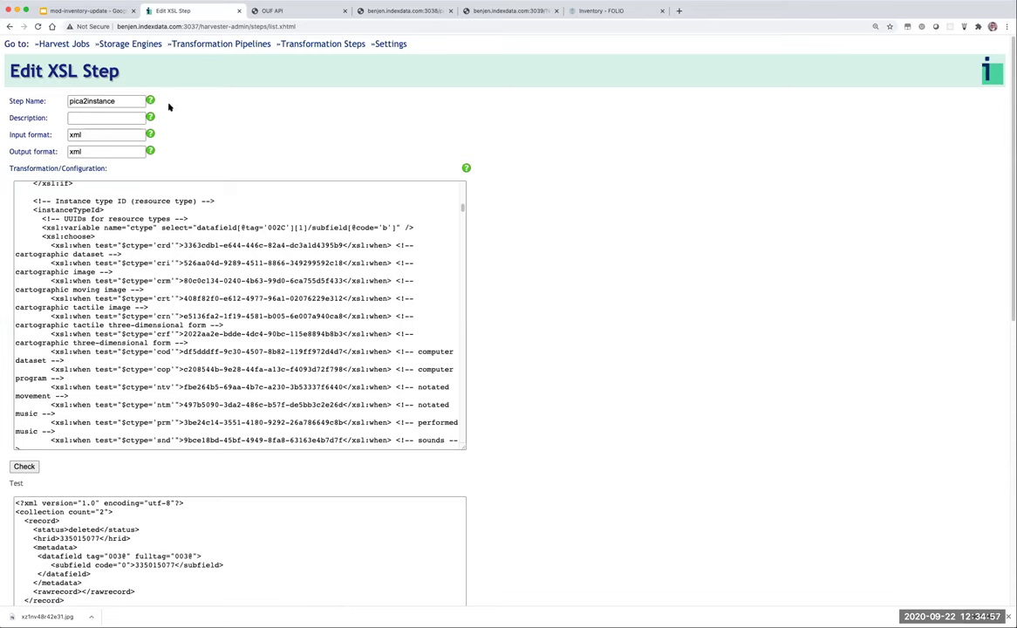
# Open the codes2uuid XSL step and review its location and item-note type mappings
pyautogui.click(10, 27)
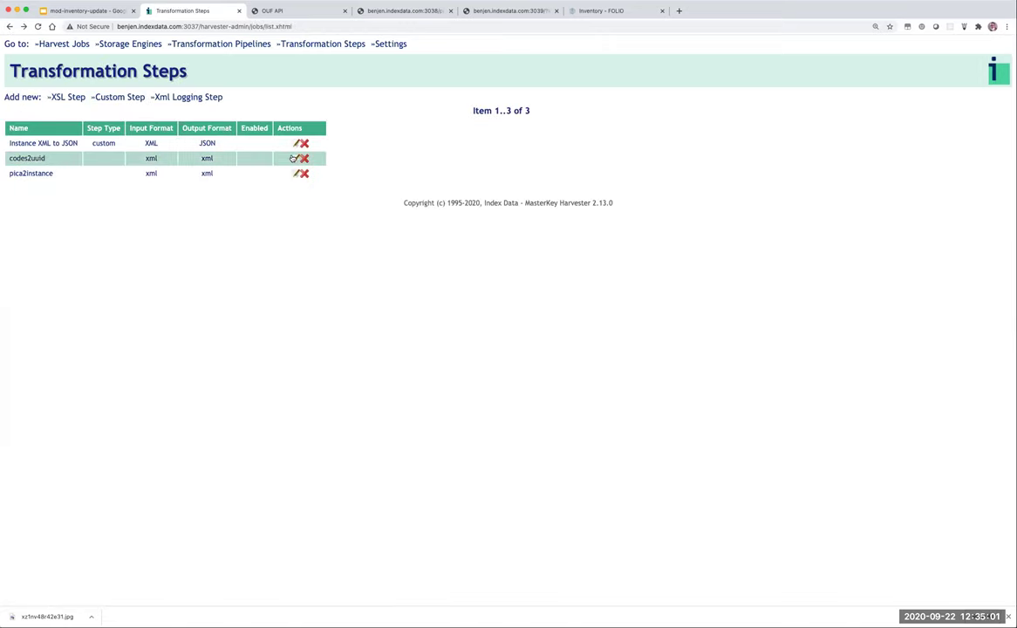
pyautogui.click(295, 158)
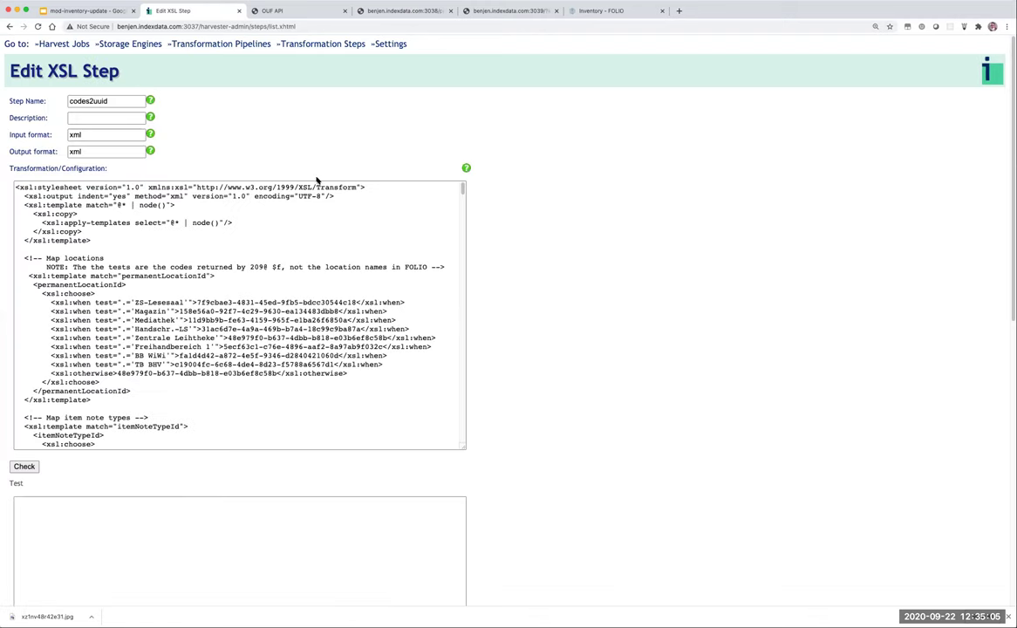
pyautogui.click(314, 187)
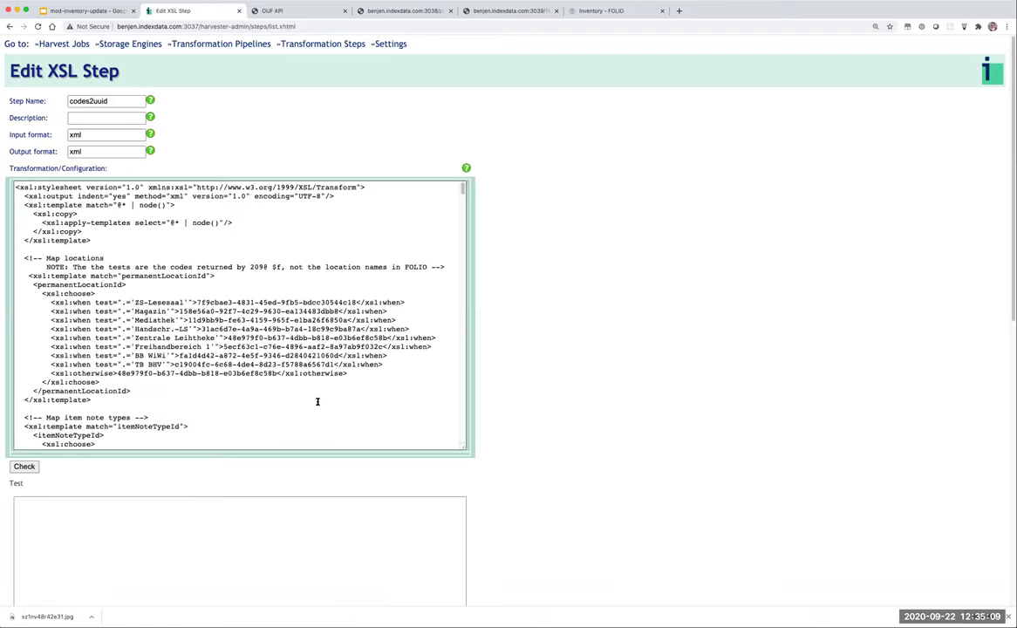
pyautogui.scroll(-5, 319, 402)
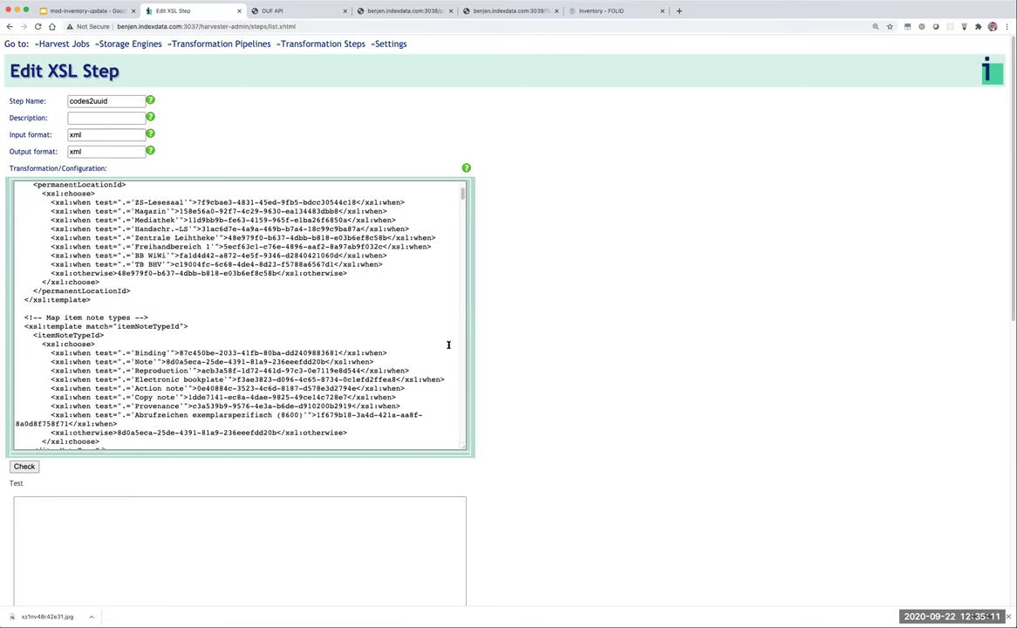
pyautogui.click(526, 209)
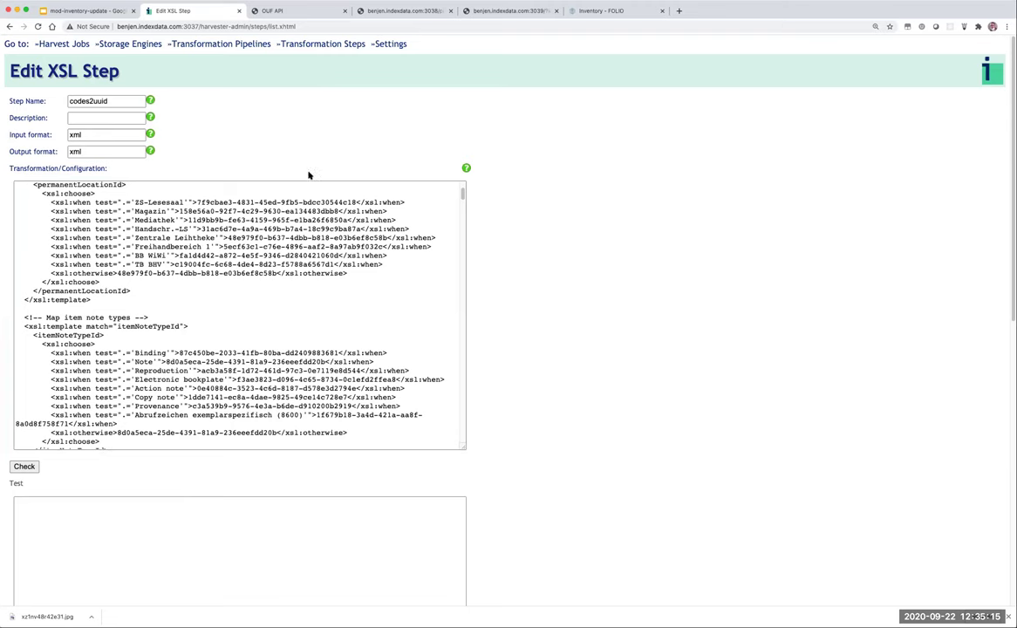
pyautogui.scroll(5, 294, 185)
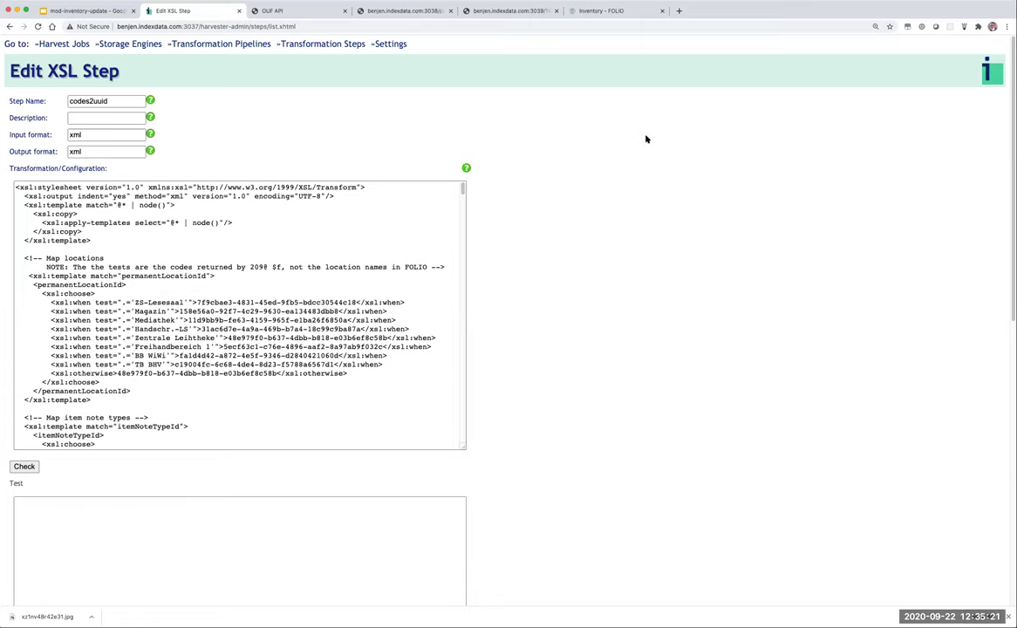
pyautogui.click(589, 12)
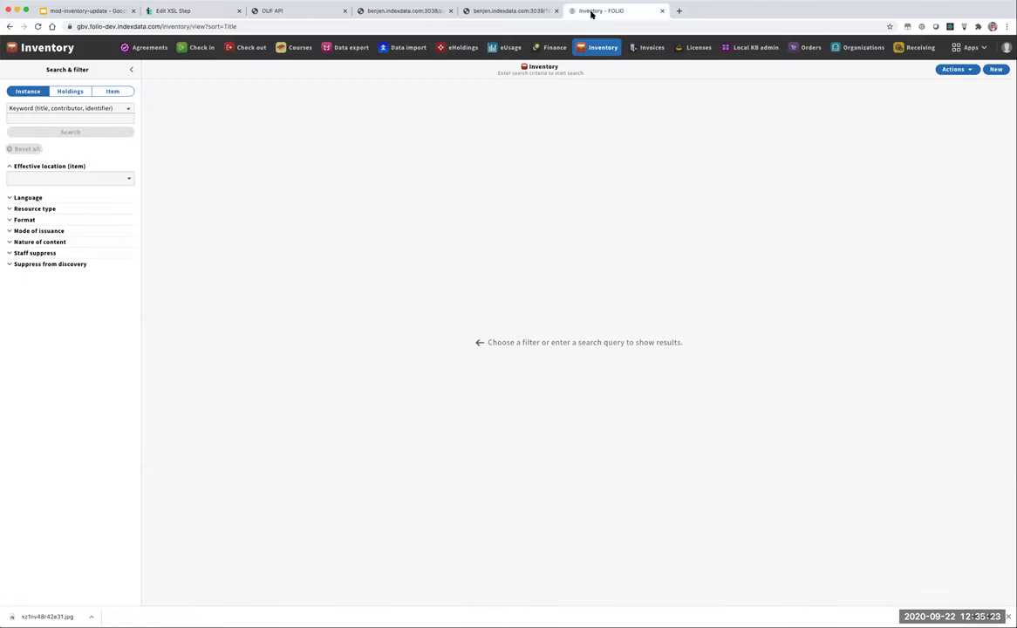
pyautogui.click(79, 117)
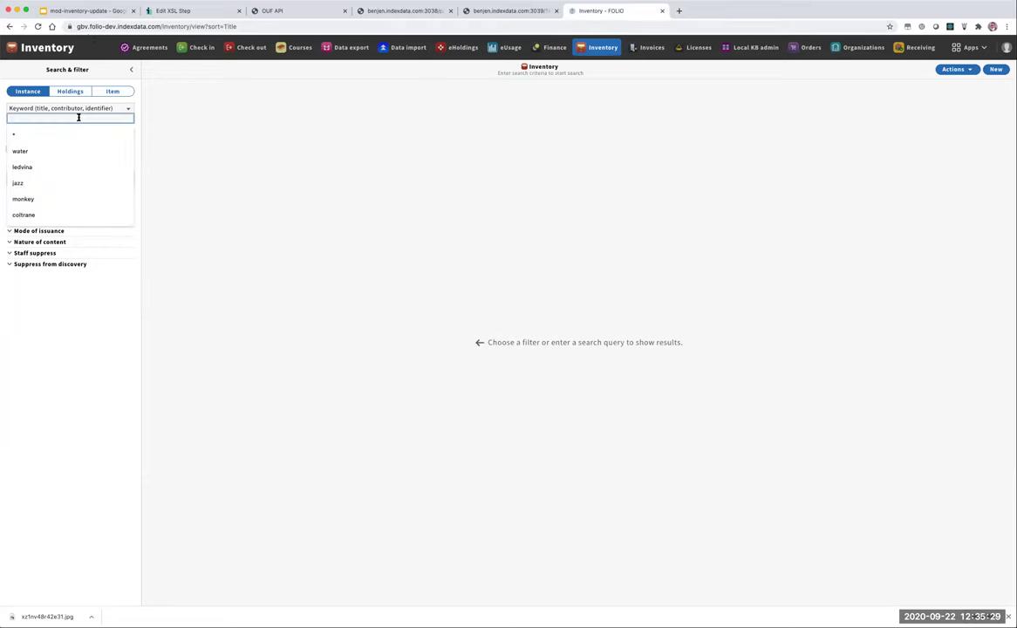
pyautogui.write('sprint review')
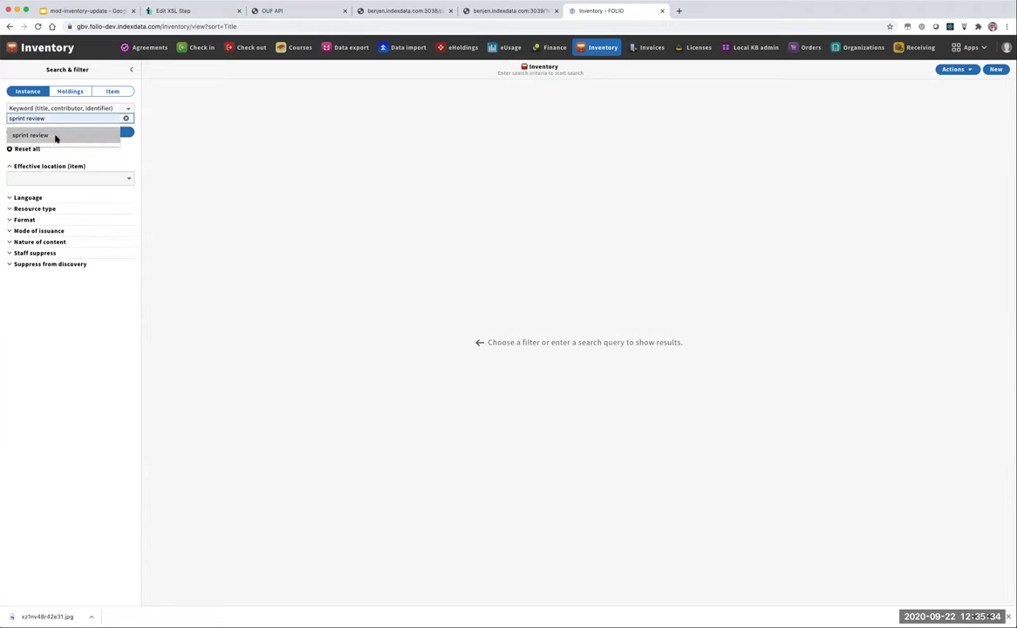
pyautogui.click(52, 135)
pyautogui.click(55, 133)
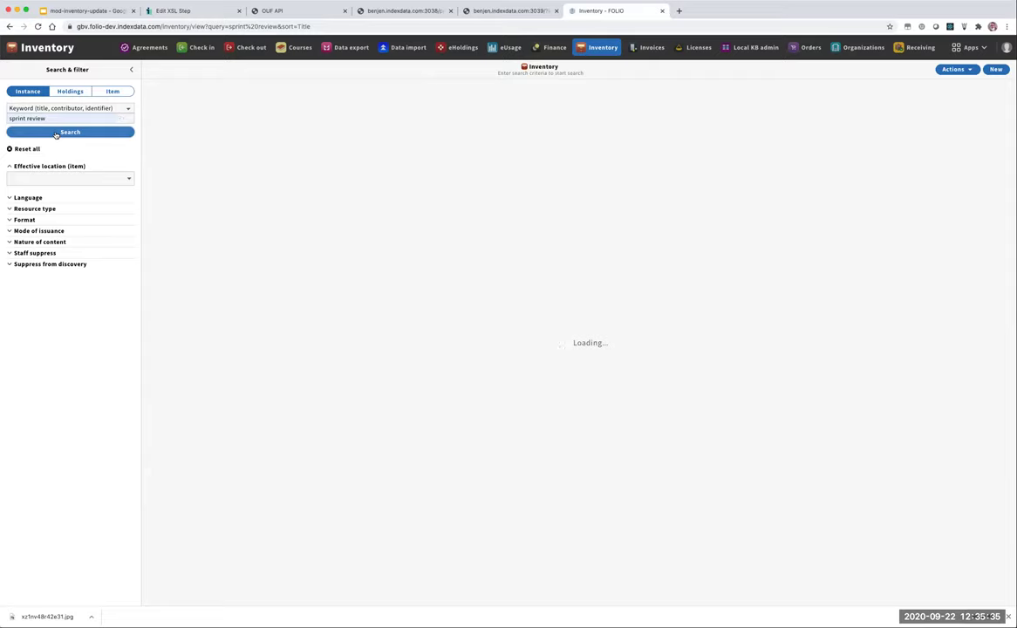
pyautogui.click(201, 105)
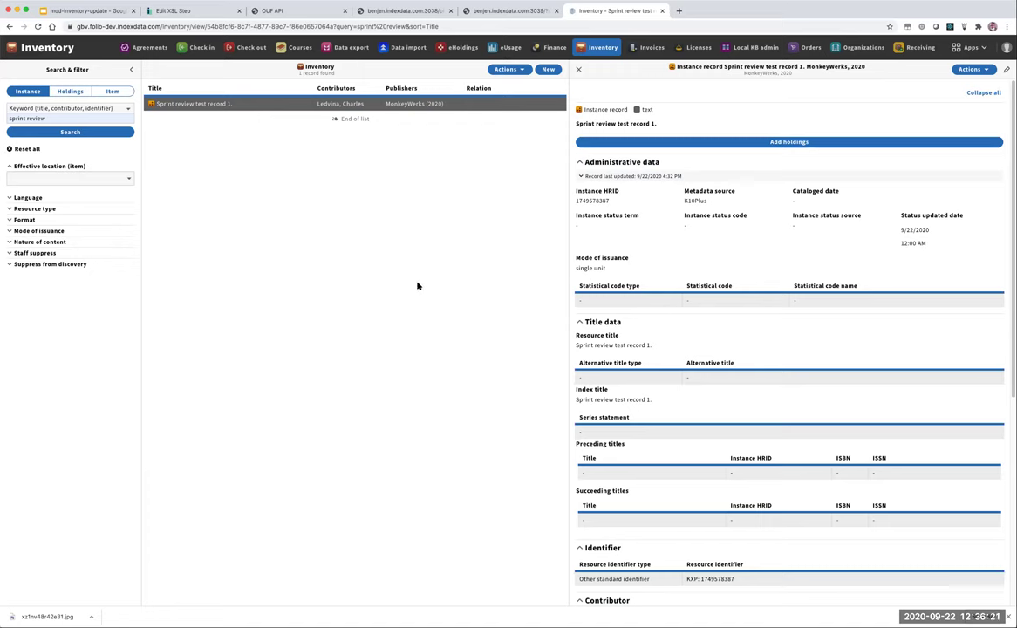
pyautogui.press('super+Tab')
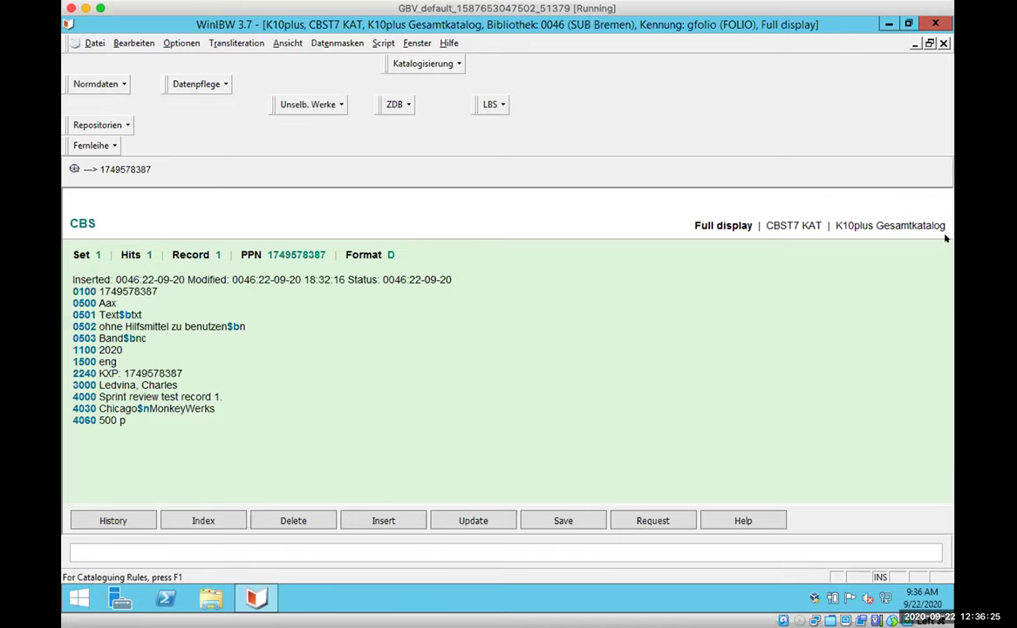
pyautogui.press('super+Tab')
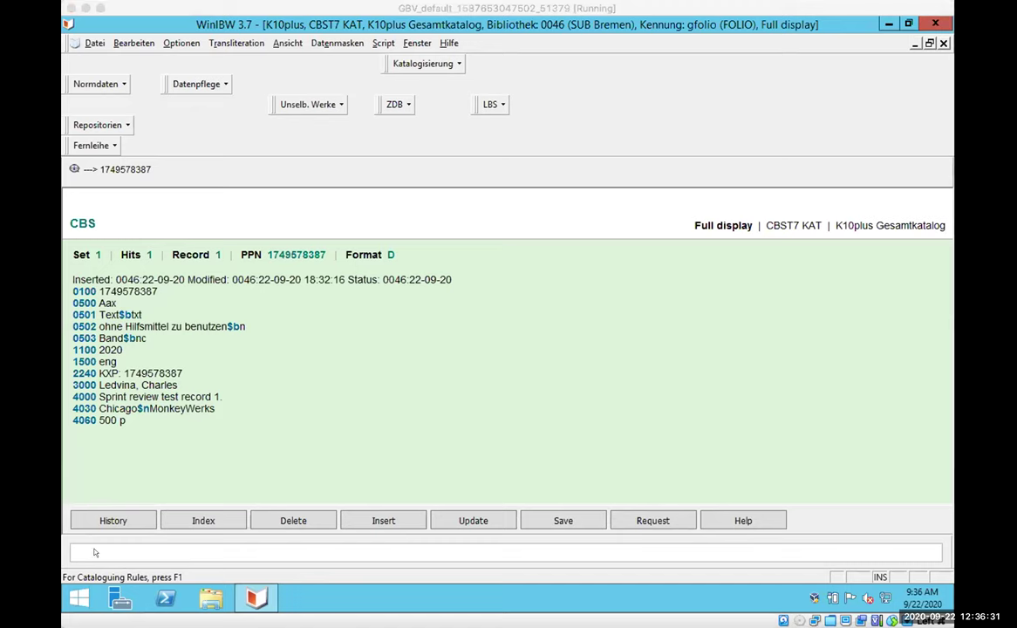
pyautogui.click(91, 501)
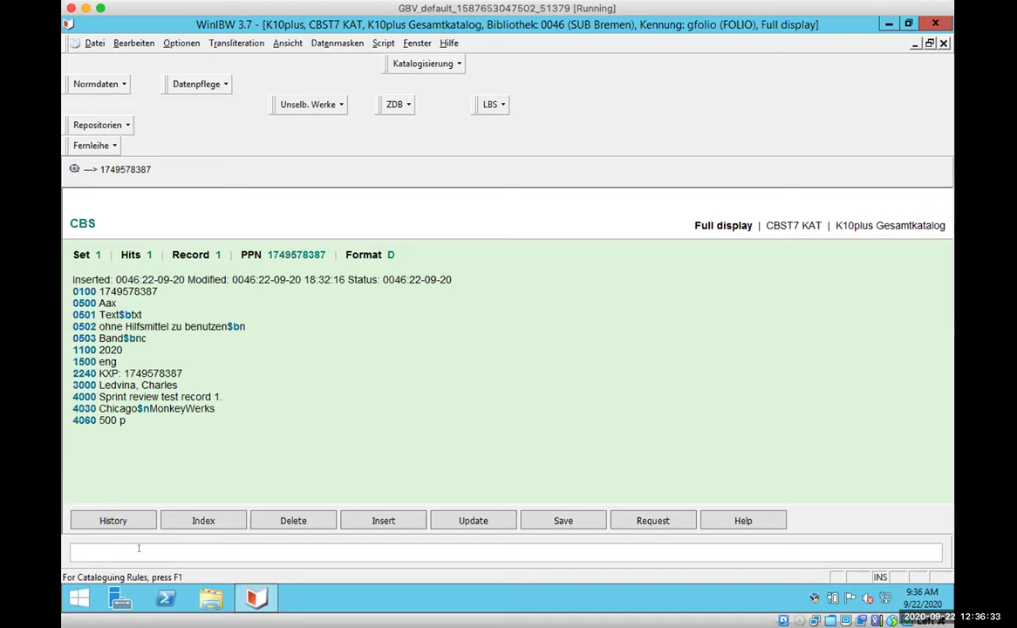
pyautogui.write('ins')
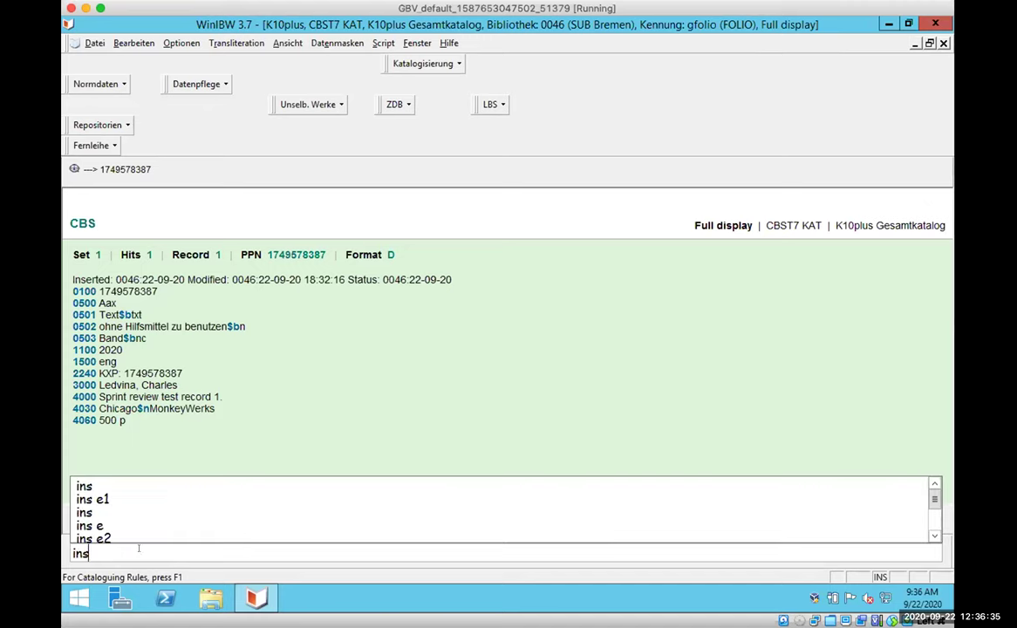
pyautogui.click(107, 494)
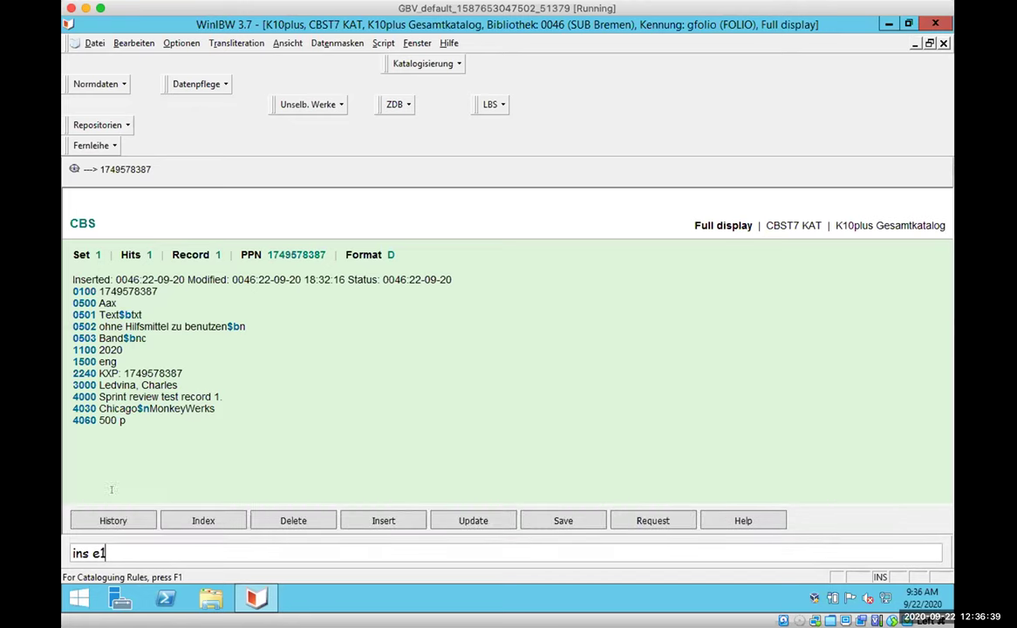
pyautogui.press('Return')
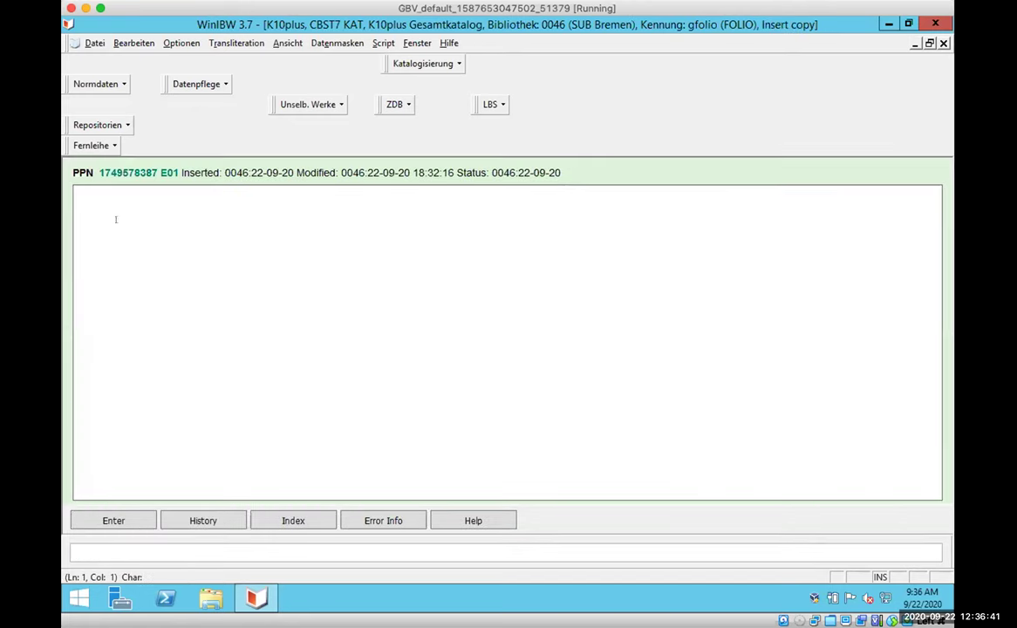
pyautogui.rightClick(112, 211)
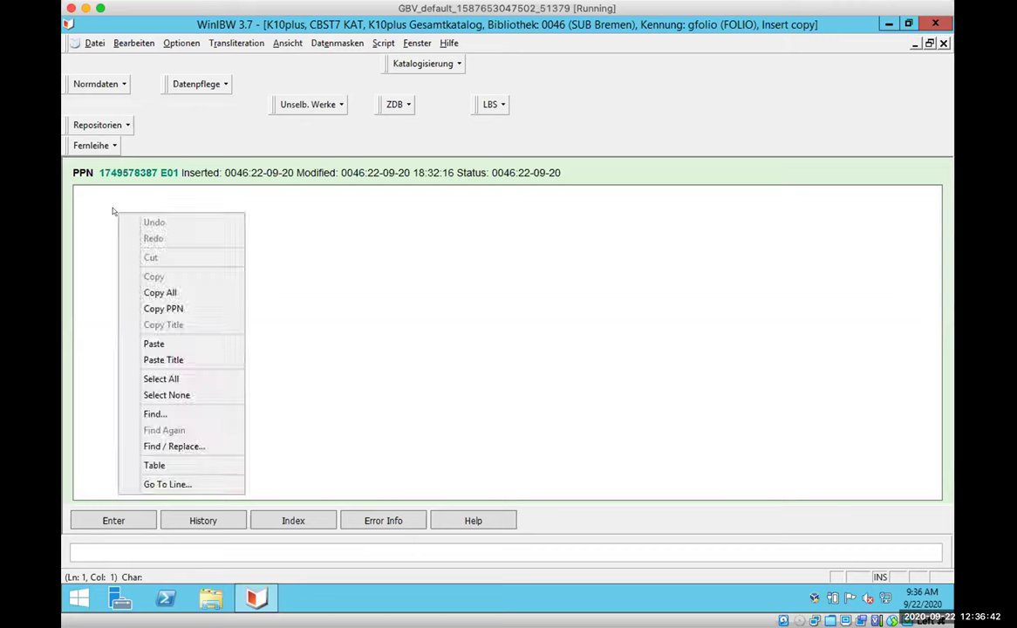
pyautogui.click(173, 343)
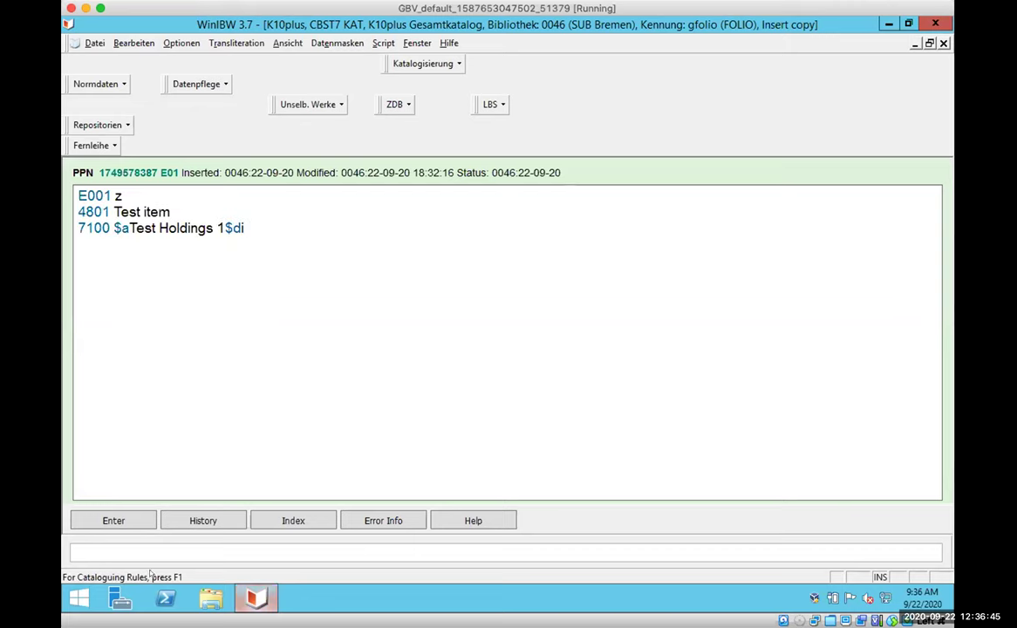
pyautogui.click(114, 520)
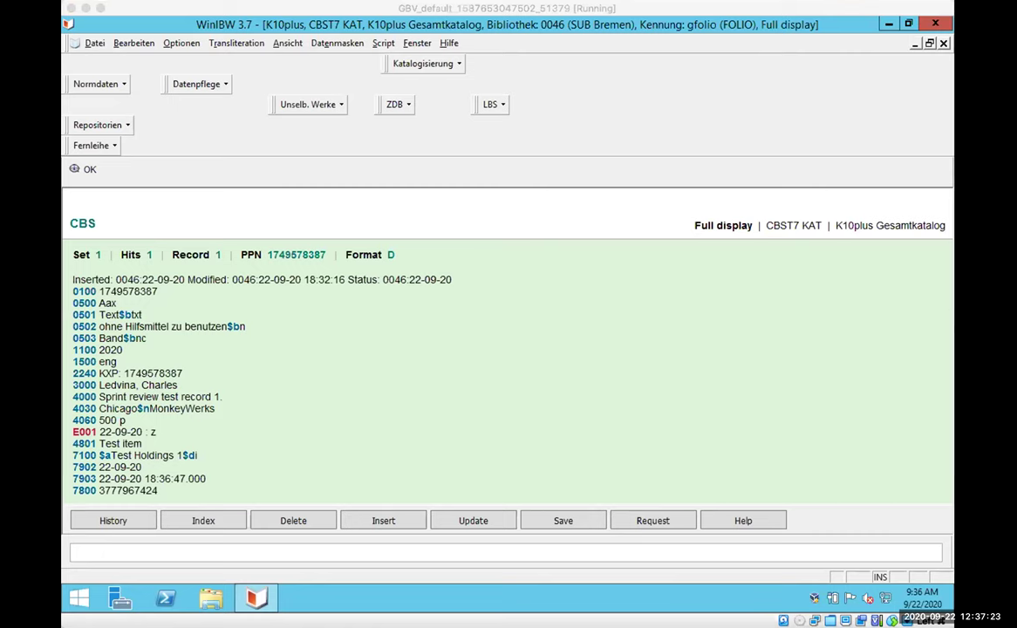
pyautogui.press('super+Tab')
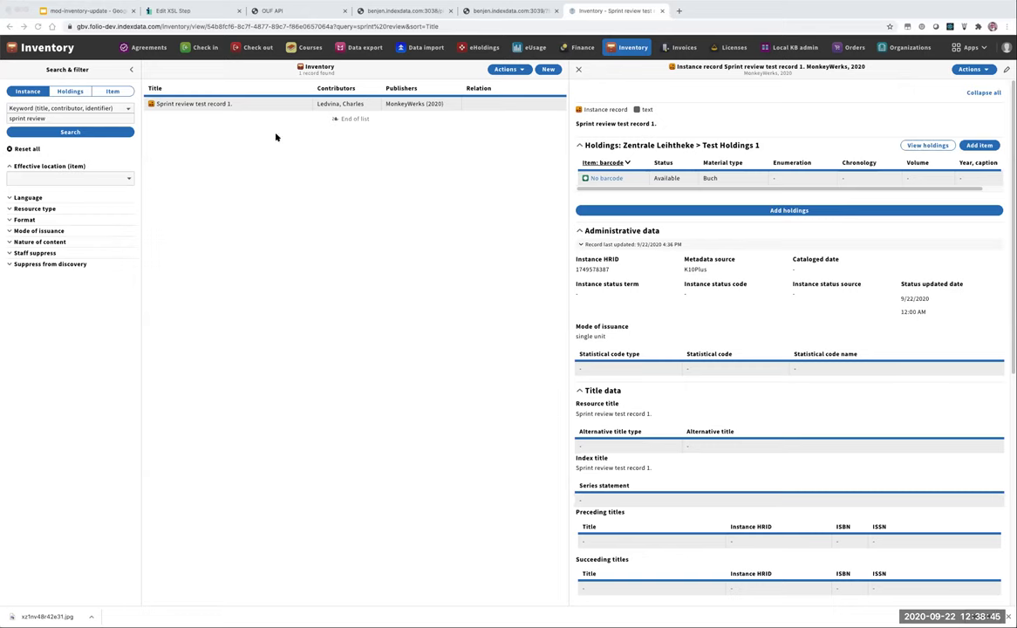
pyautogui.click(308, 312)
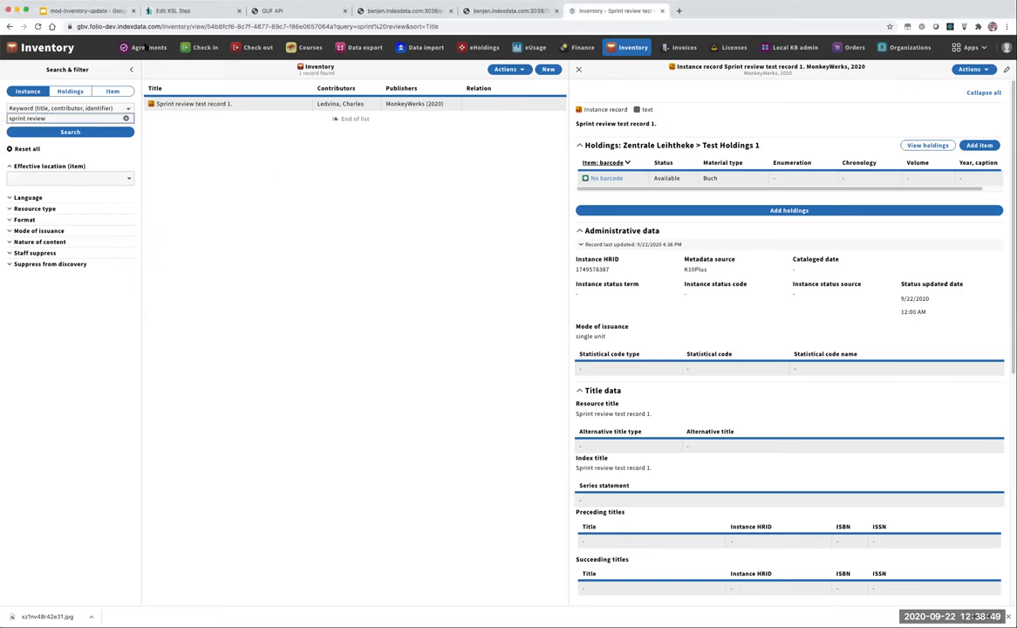
pyautogui.click(122, 117)
pyautogui.click(93, 118)
pyautogui.write('spr')
pyautogui.click(78, 135)
pyautogui.click(71, 132)
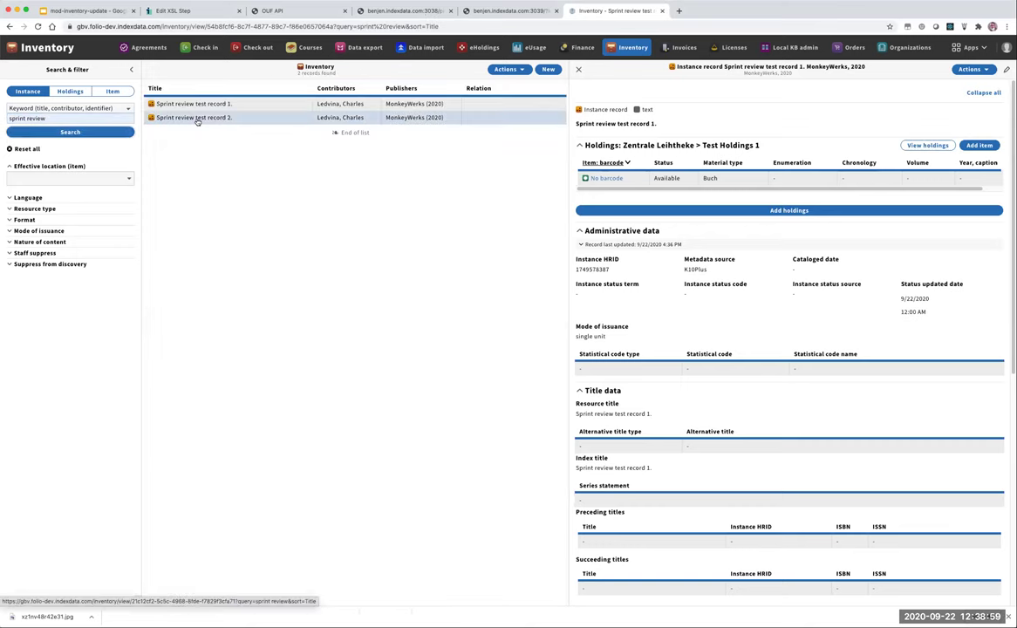
pyautogui.click(198, 119)
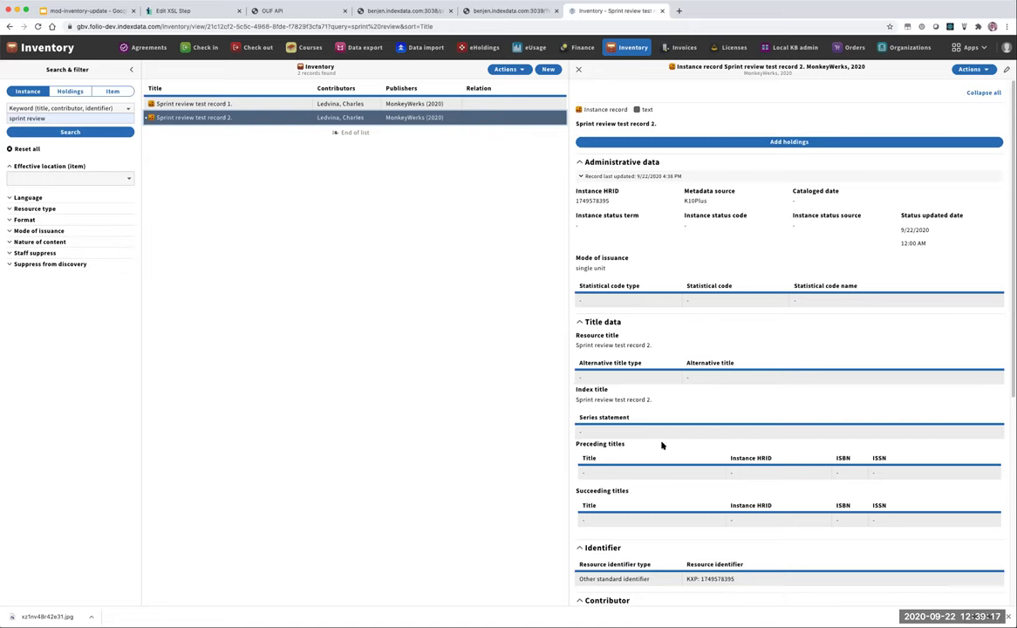
pyautogui.press('super+Tab')
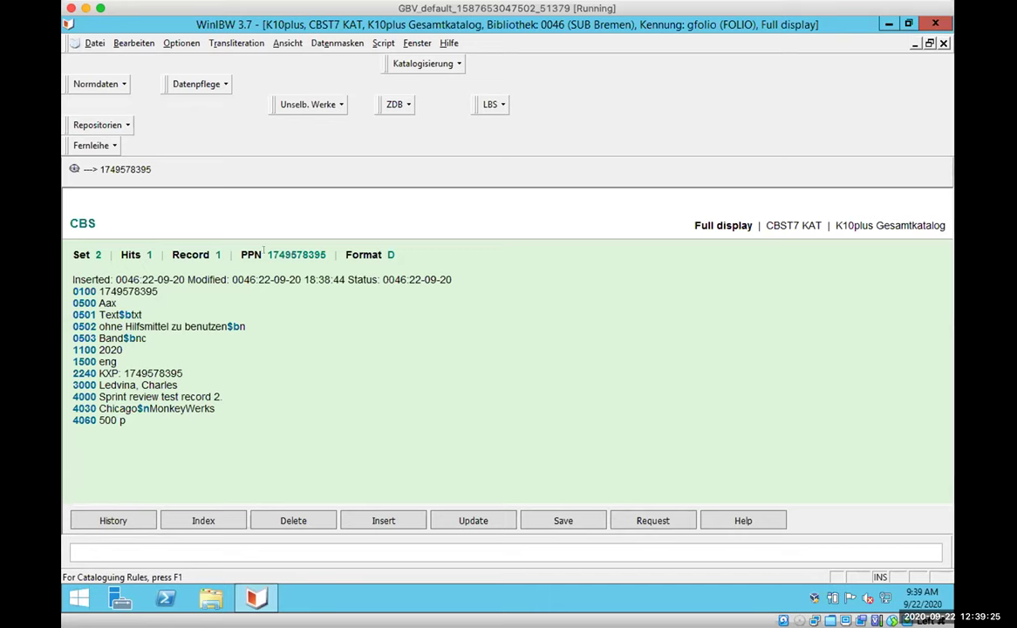
pyautogui.moveTo(266, 253); pyautogui.dragTo(327, 252)
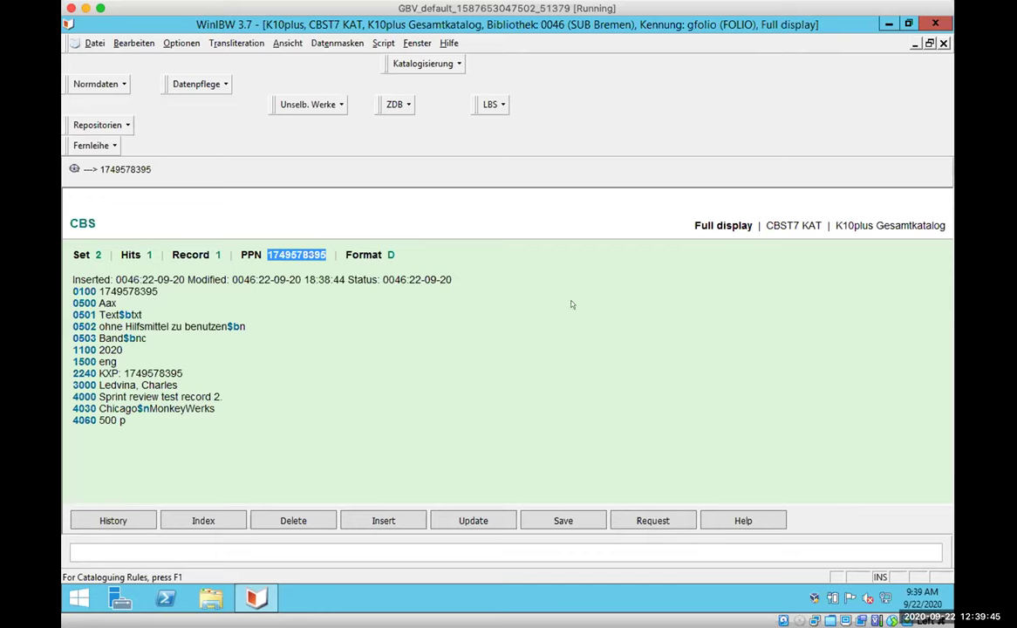
pyautogui.rightClick(303, 253)
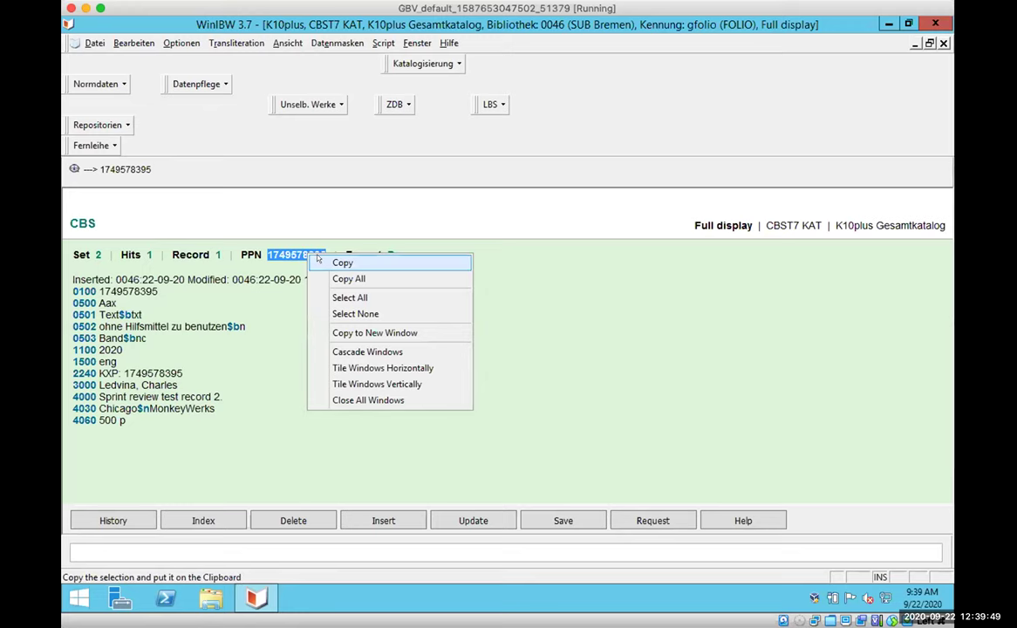
pyautogui.click(339, 262)
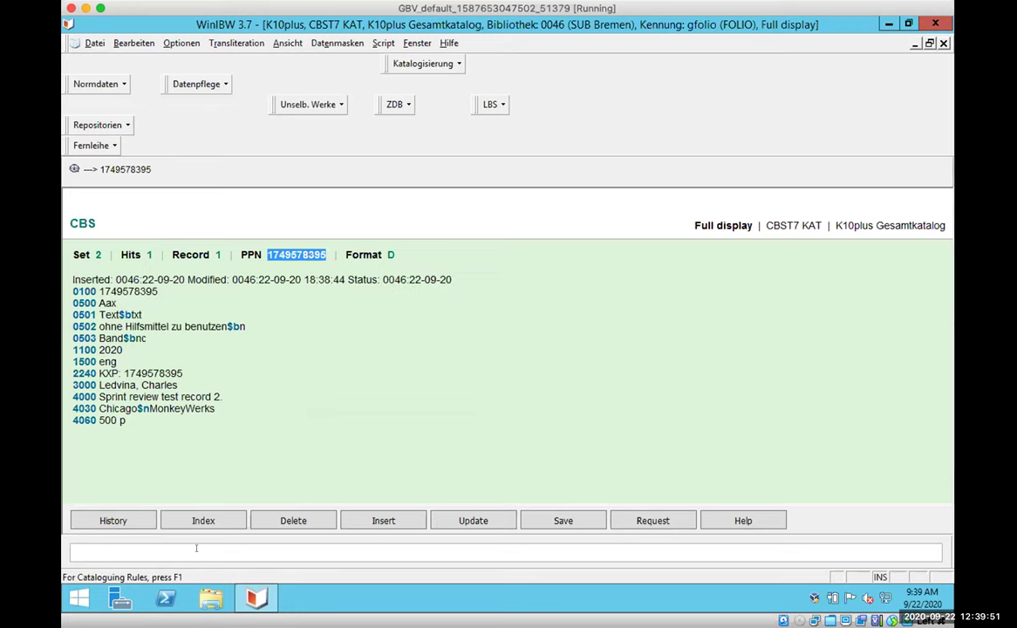
pyautogui.click(112, 515)
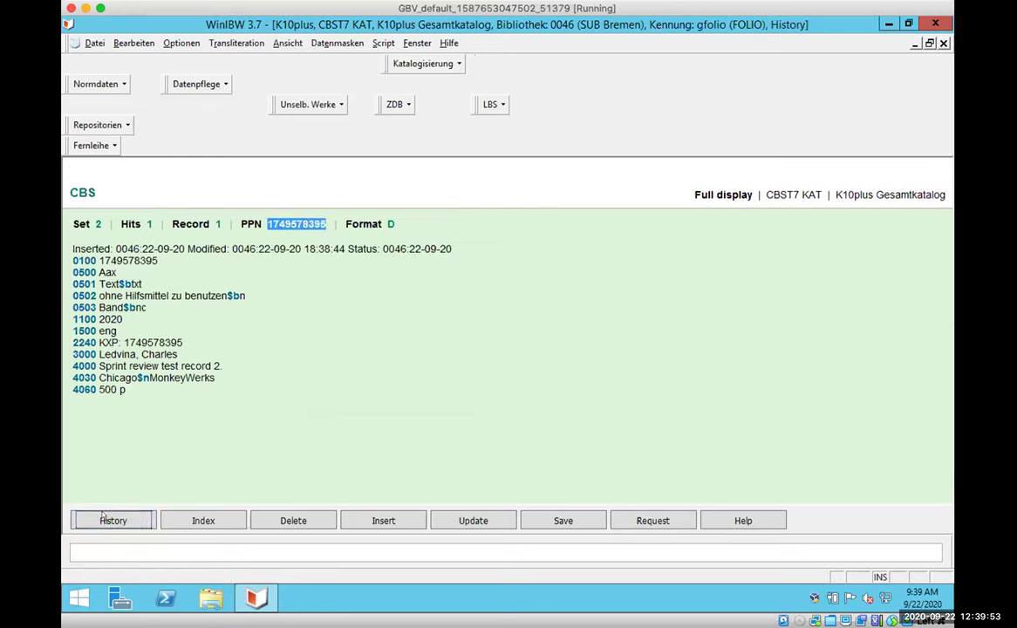
pyautogui.doubleClick(427, 272)
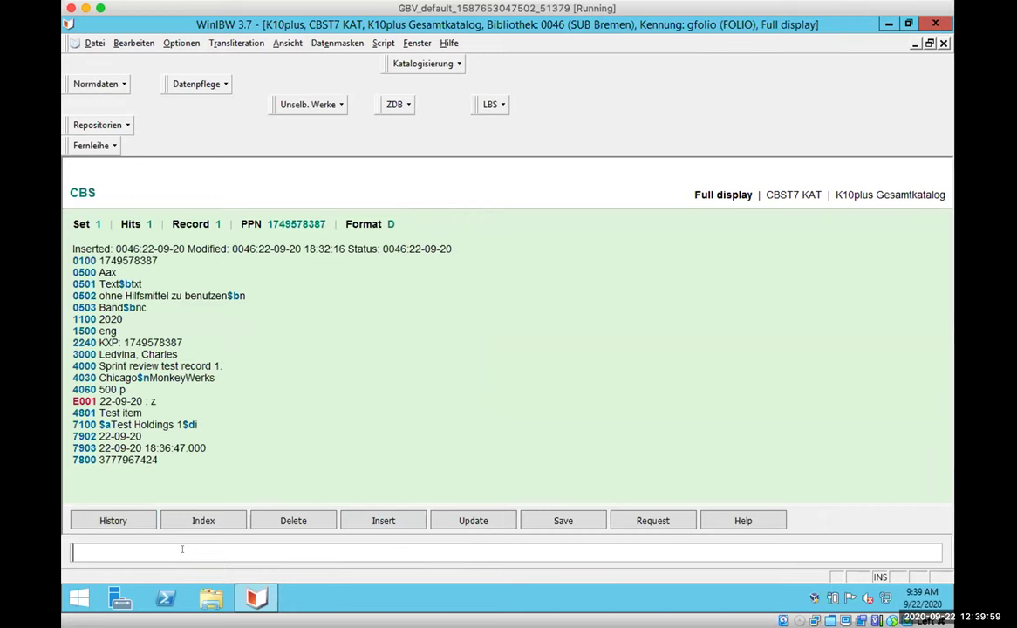
pyautogui.write('tra to')
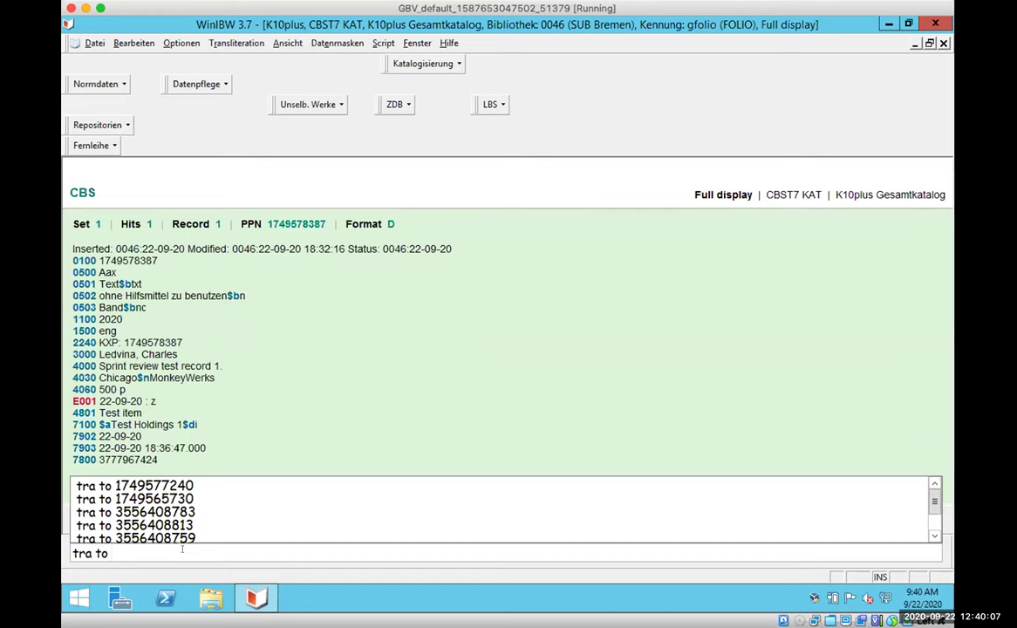
pyautogui.rightClick(190, 552)
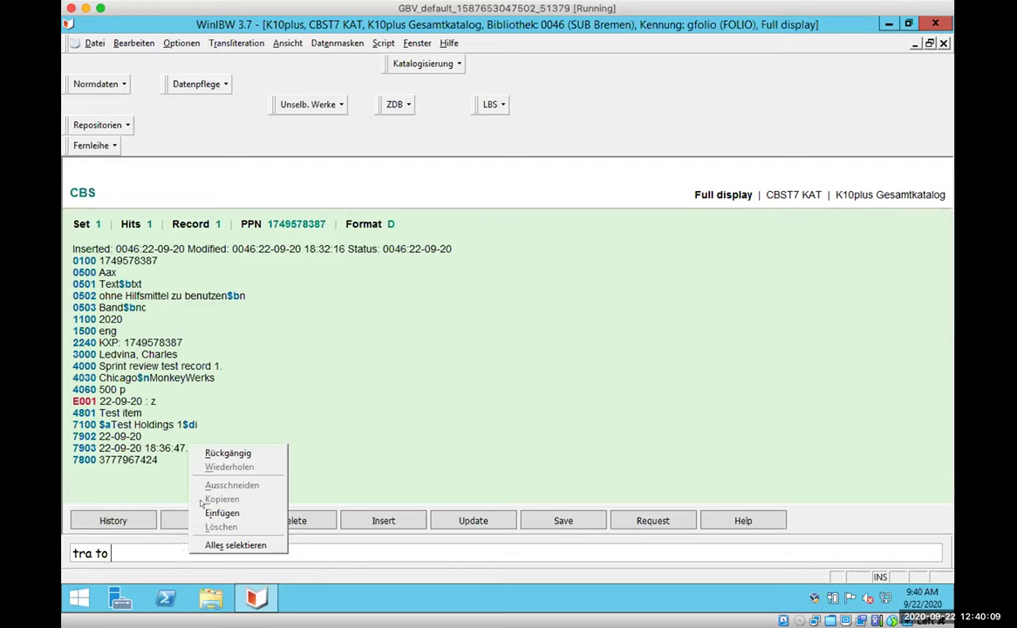
pyautogui.click(221, 512)
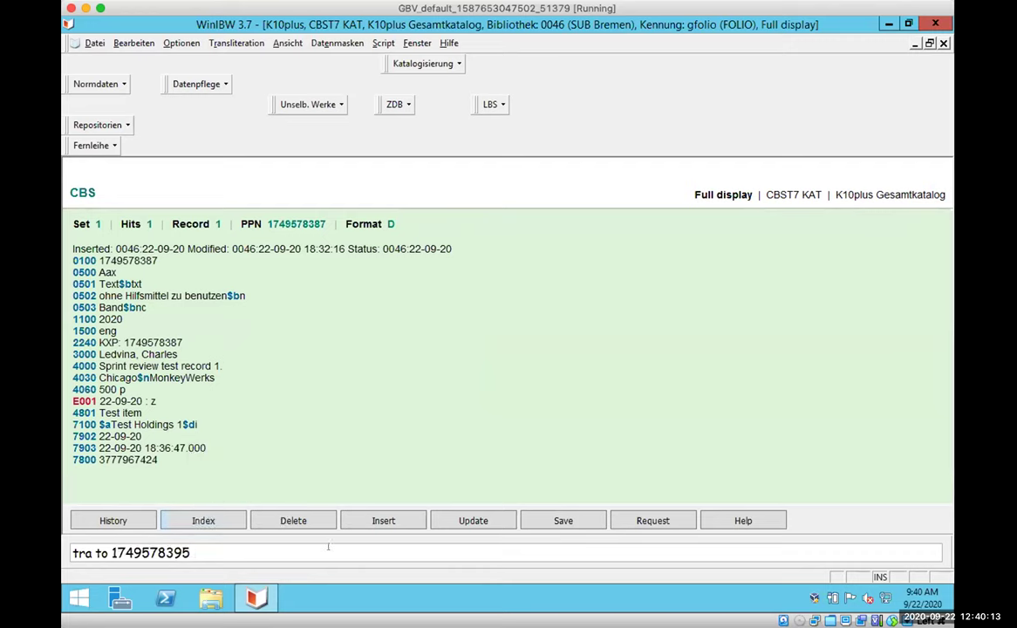
pyautogui.press('Return')
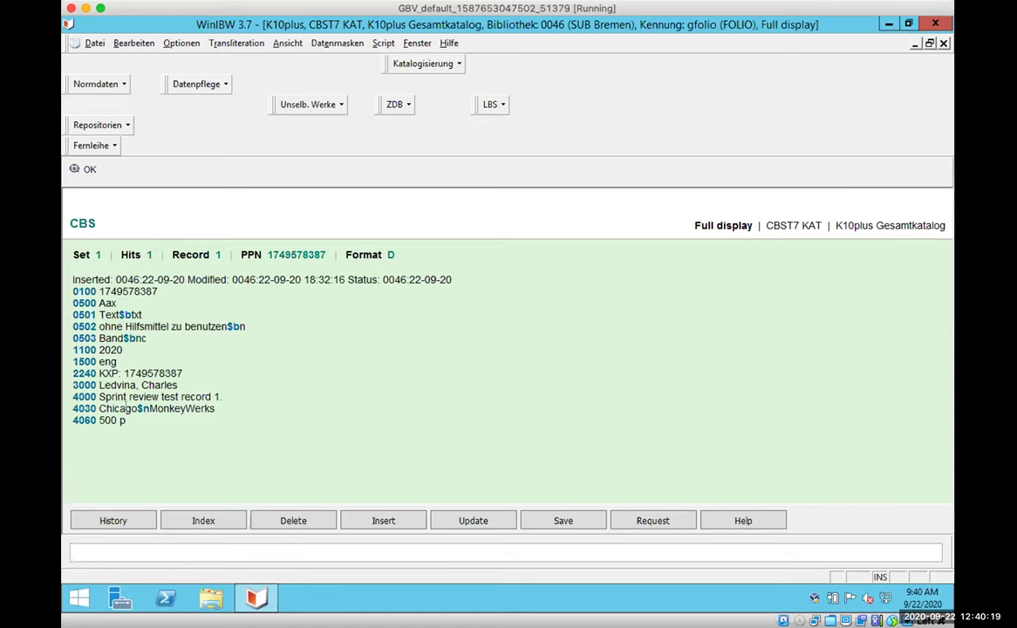
pyautogui.click(127, 516)
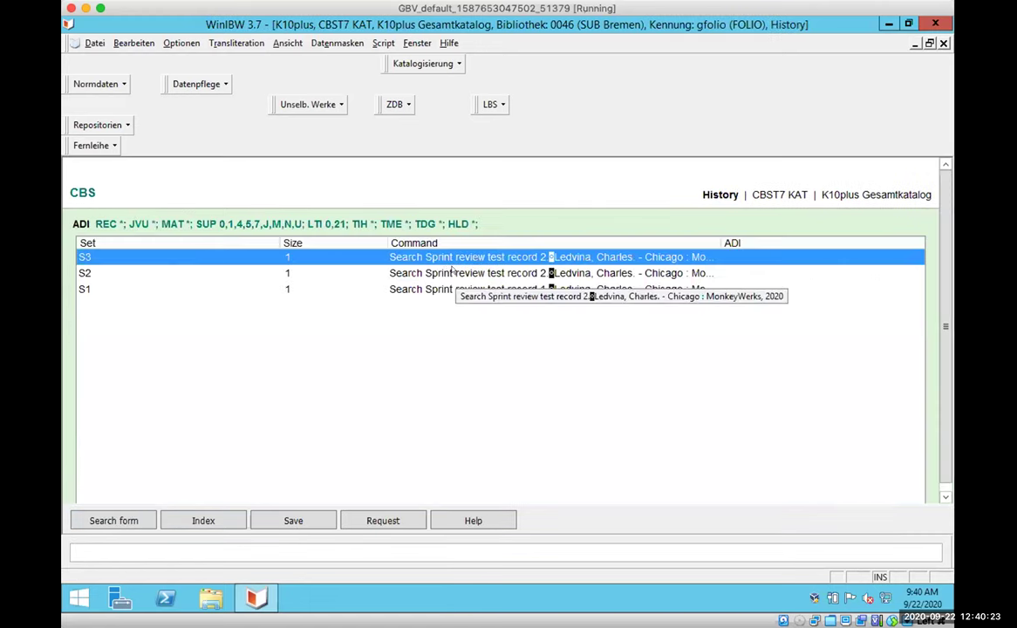
pyautogui.click(453, 272)
pyautogui.click(452, 255)
pyautogui.doubleClick(452, 254)
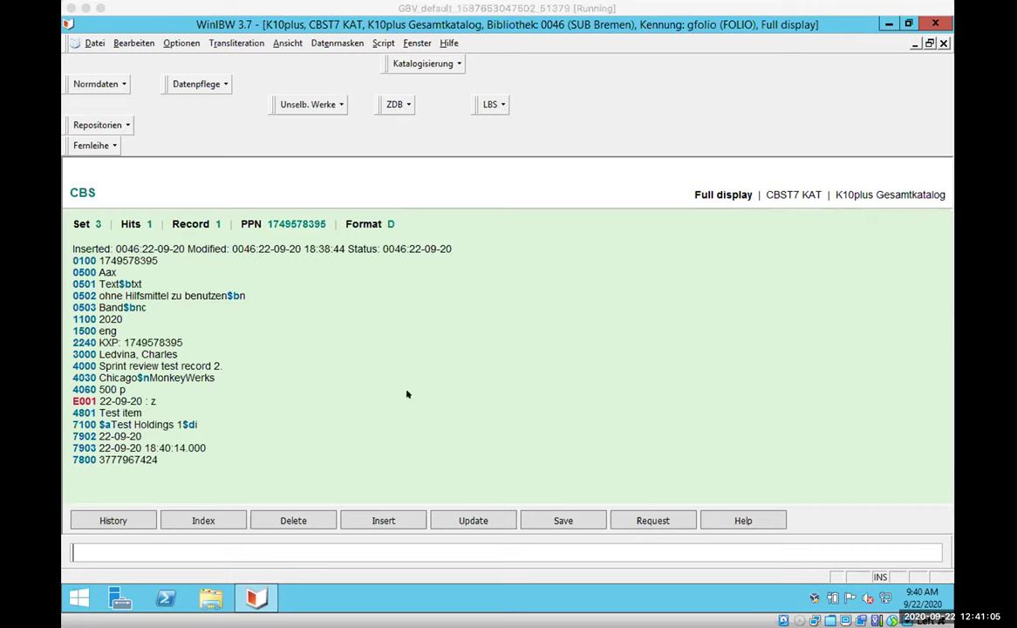
pyautogui.press('super+Tab')
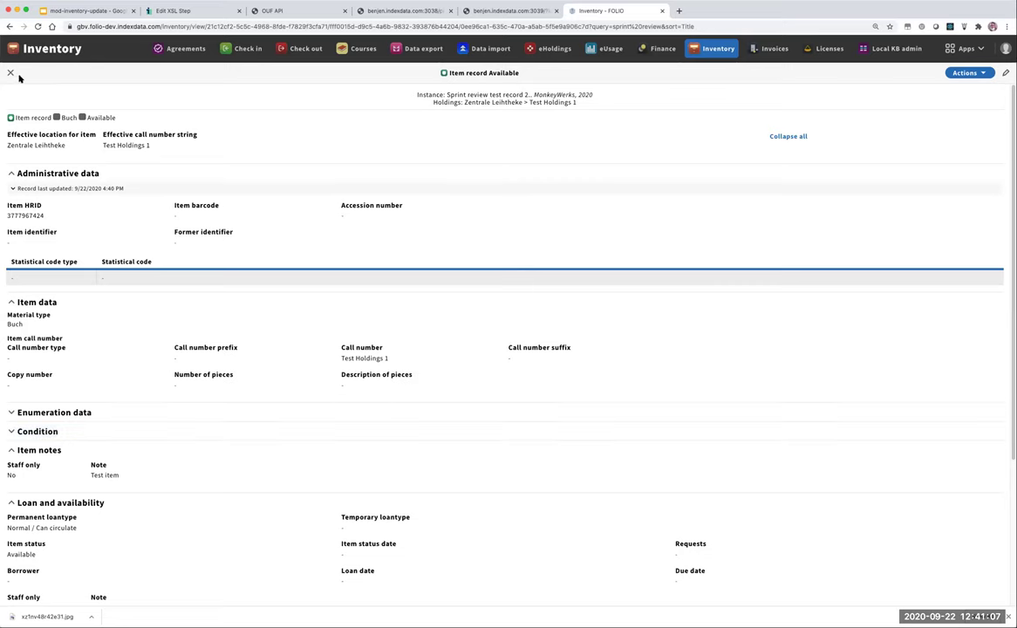
pyautogui.click(12, 73)
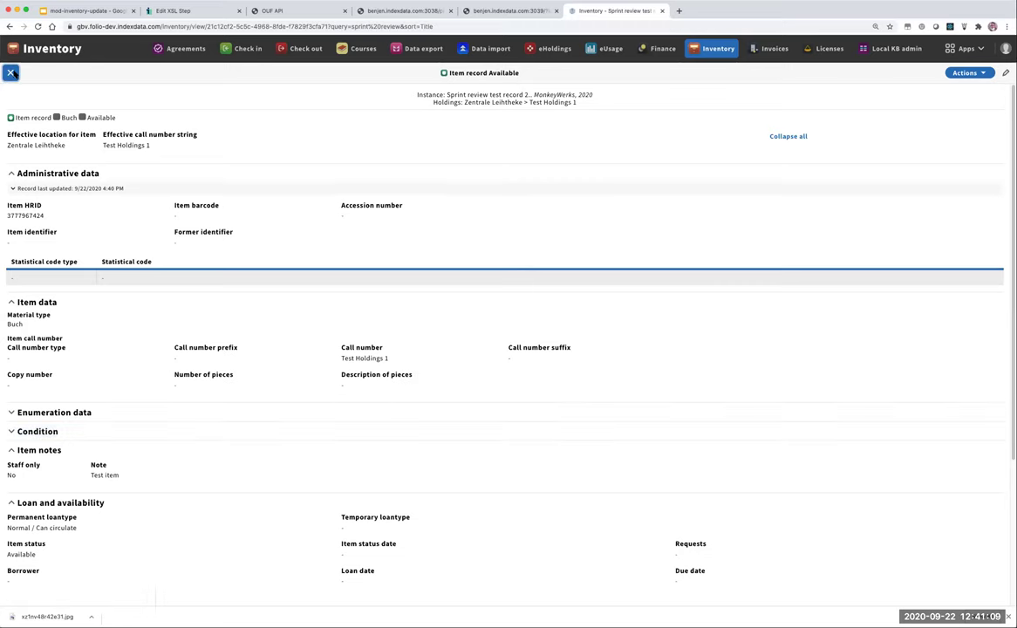
pyautogui.click(260, 111)
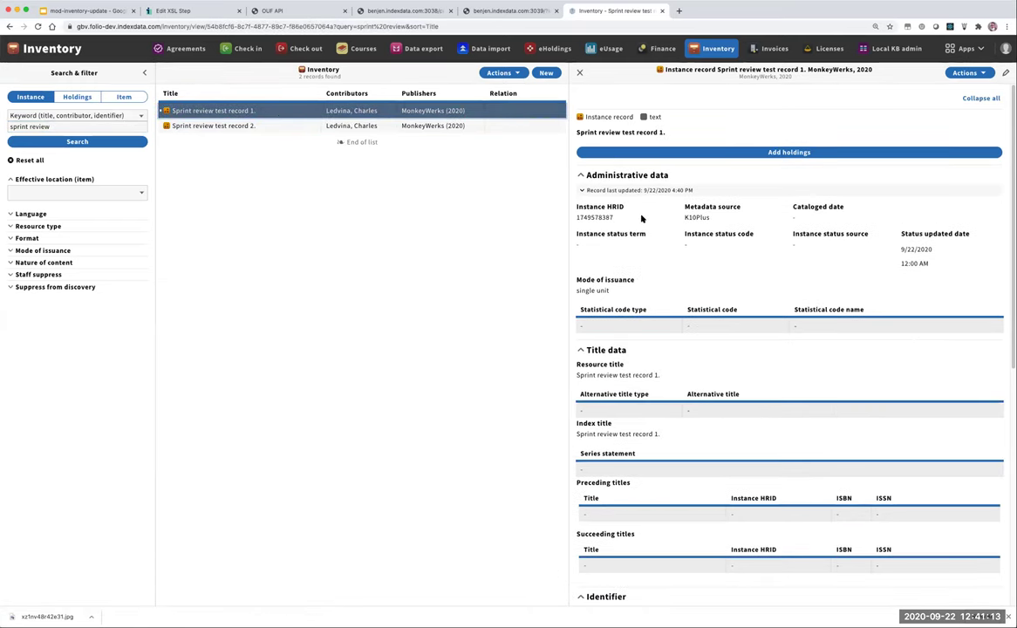
pyautogui.click(220, 126)
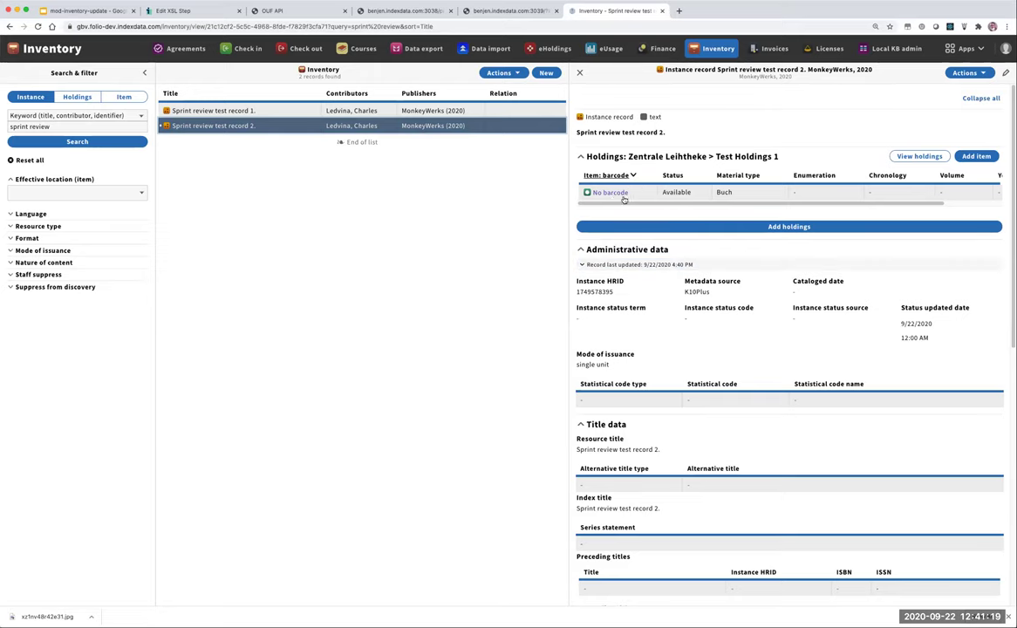
pyautogui.click(612, 192)
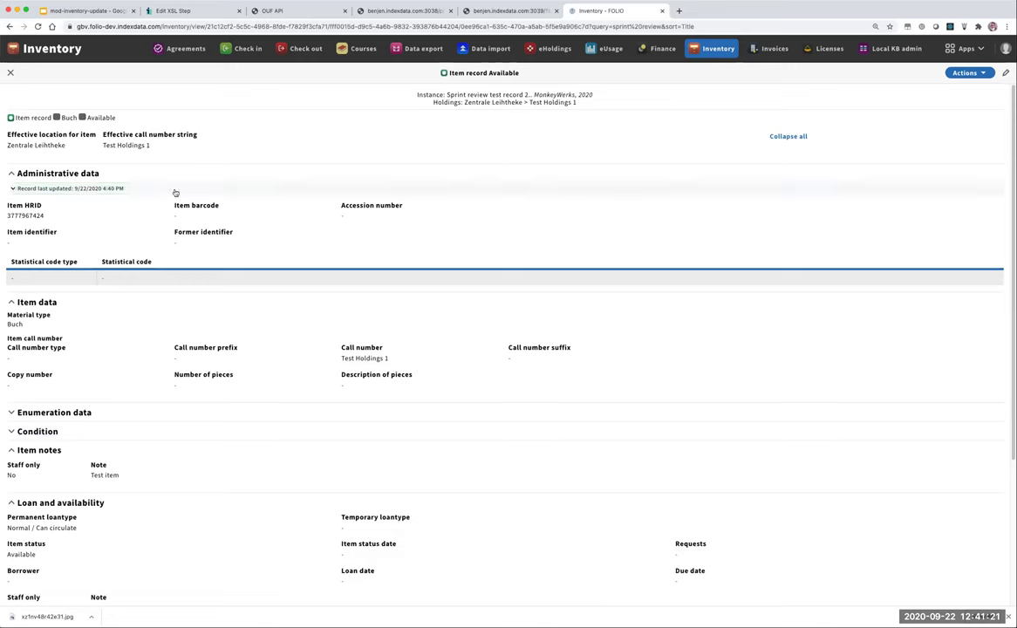
pyautogui.click(109, 190)
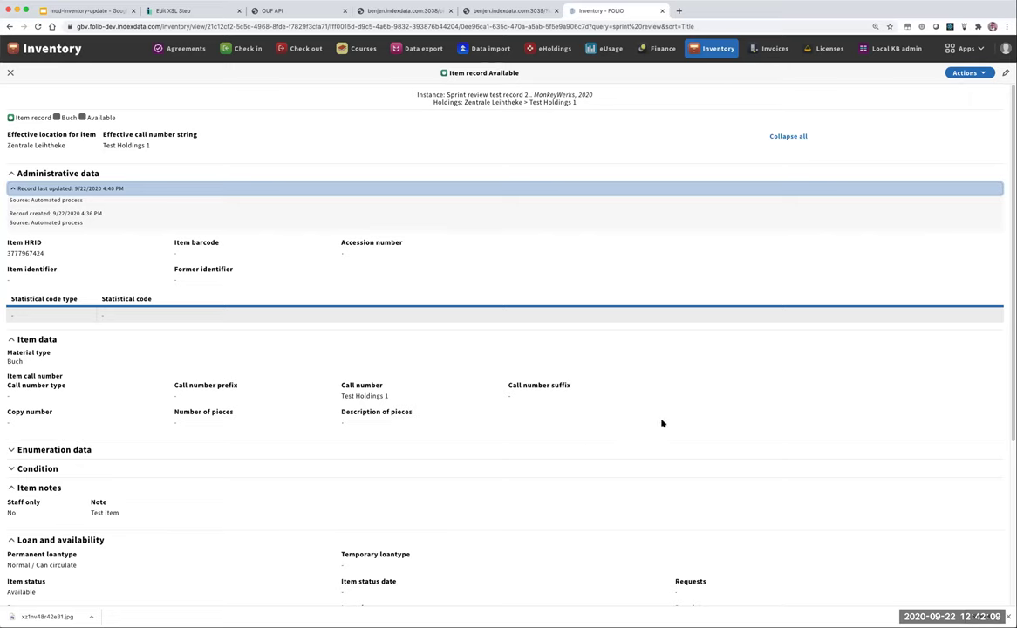
pyautogui.press('super+Tab')
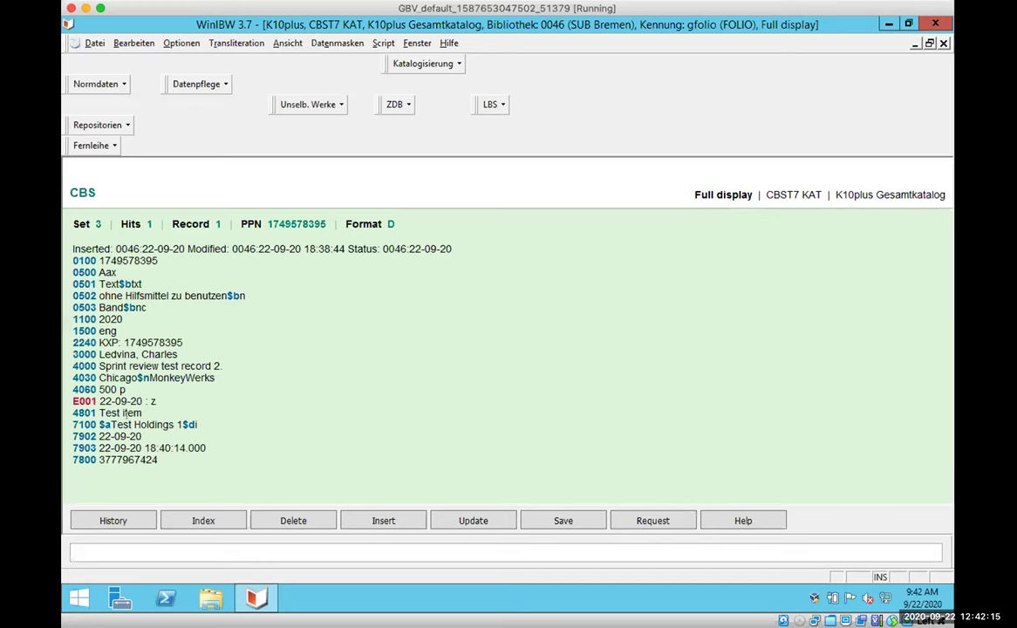
pyautogui.click(282, 518)
pyautogui.click(84, 516)
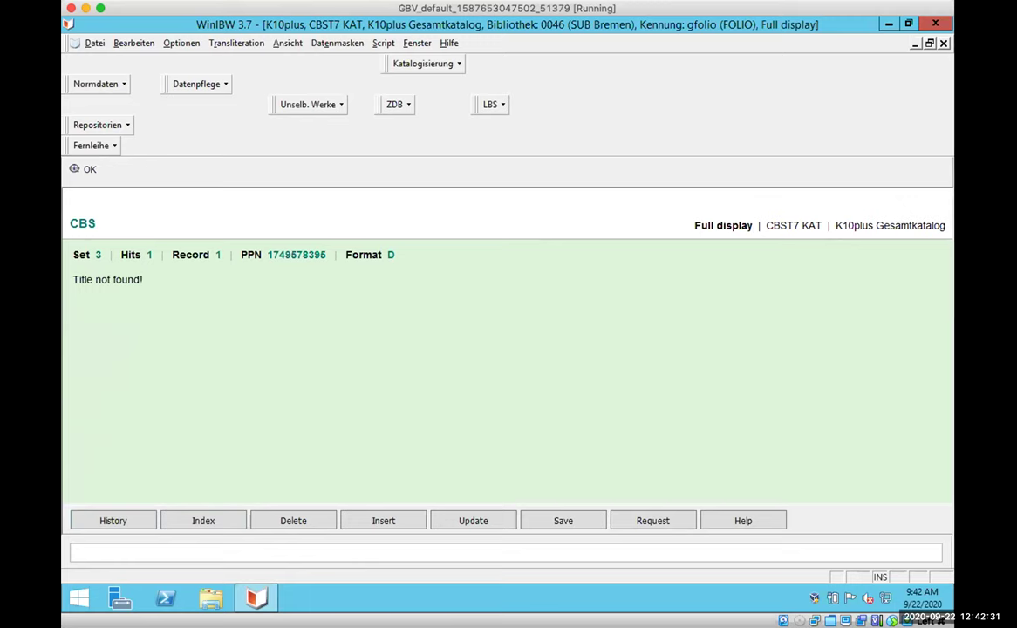
pyautogui.press('super+Tab')
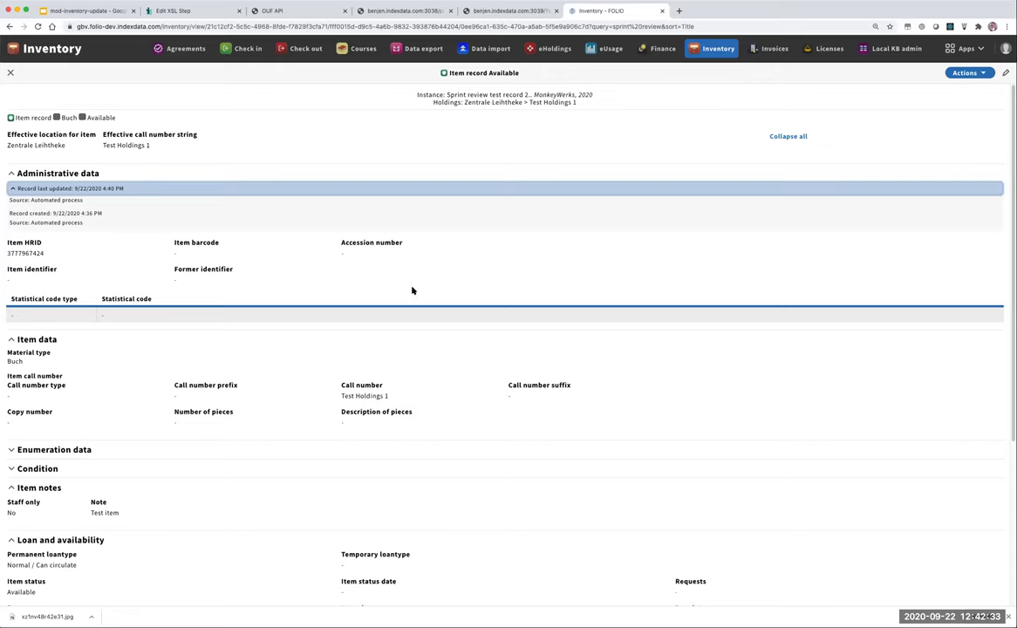
# Rerun the sprint review instance search and open Sprint review test record 1., the only remaining result
pyautogui.click(10, 73)
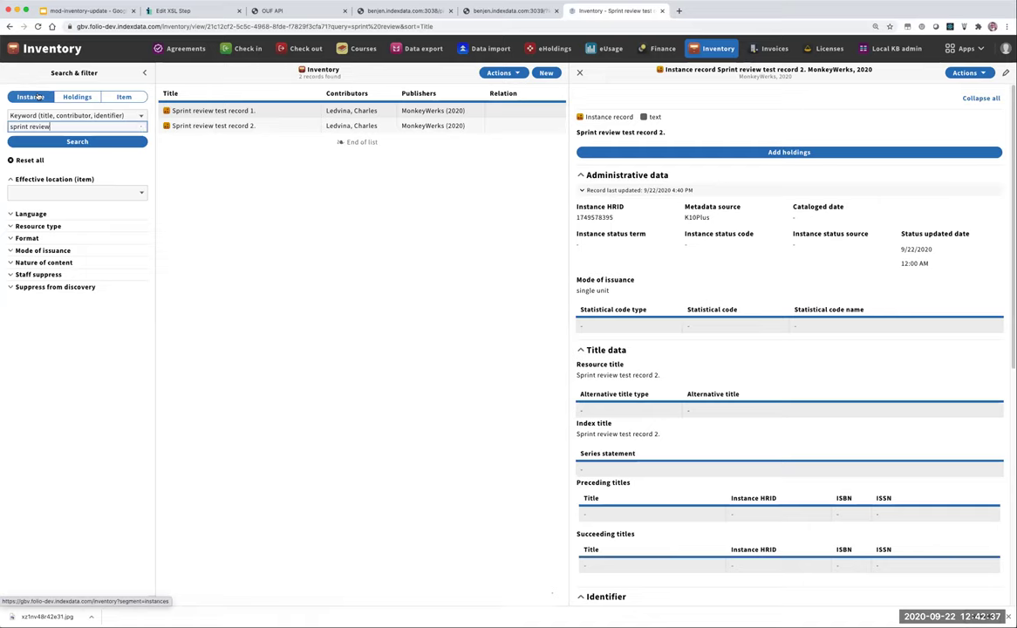
pyautogui.click(38, 97)
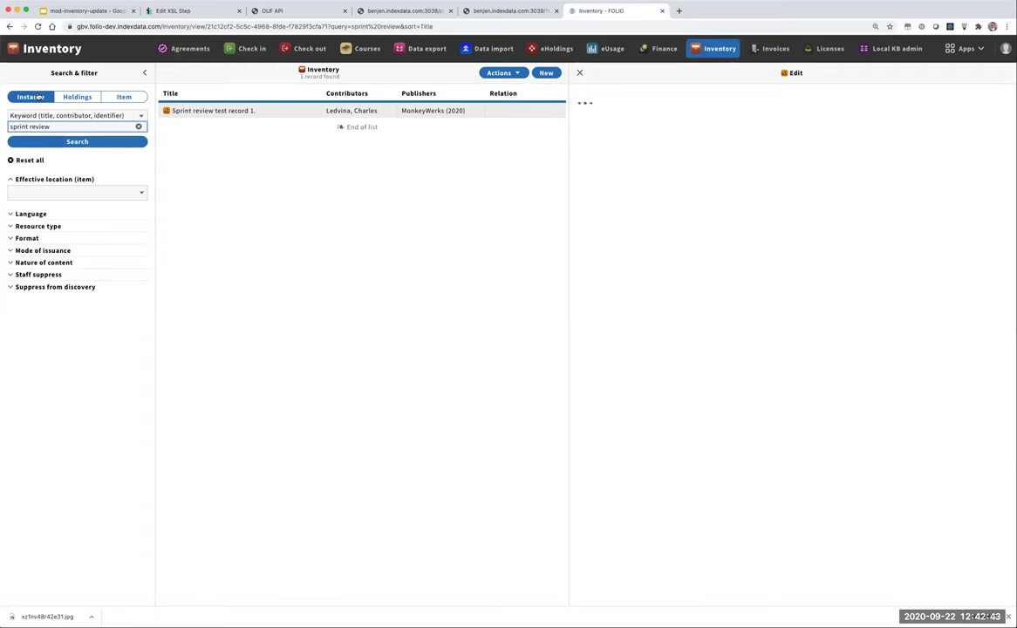
pyautogui.click(248, 114)
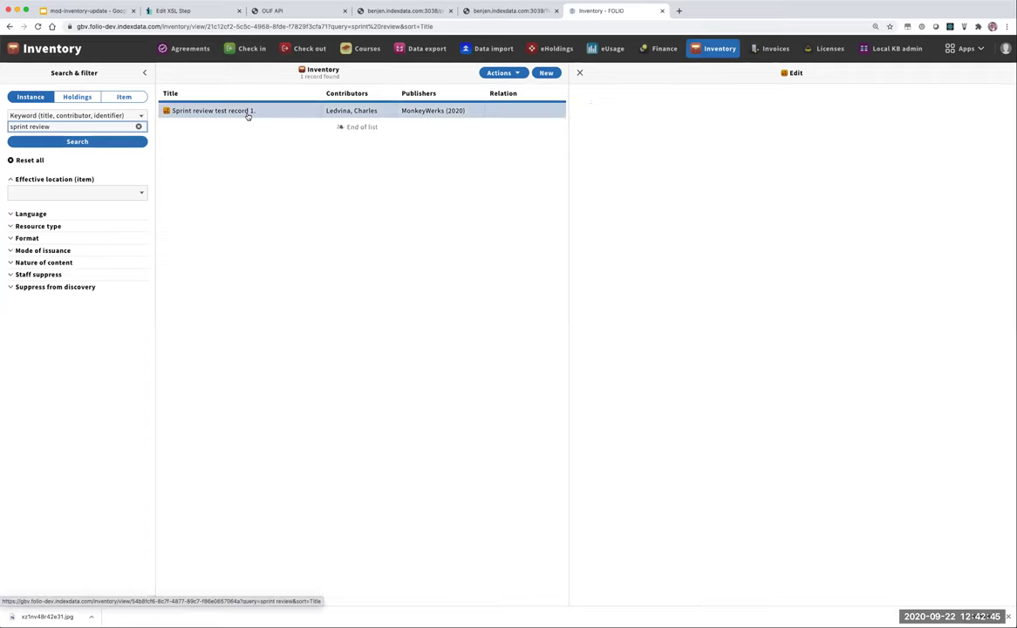
pyautogui.click(248, 114)
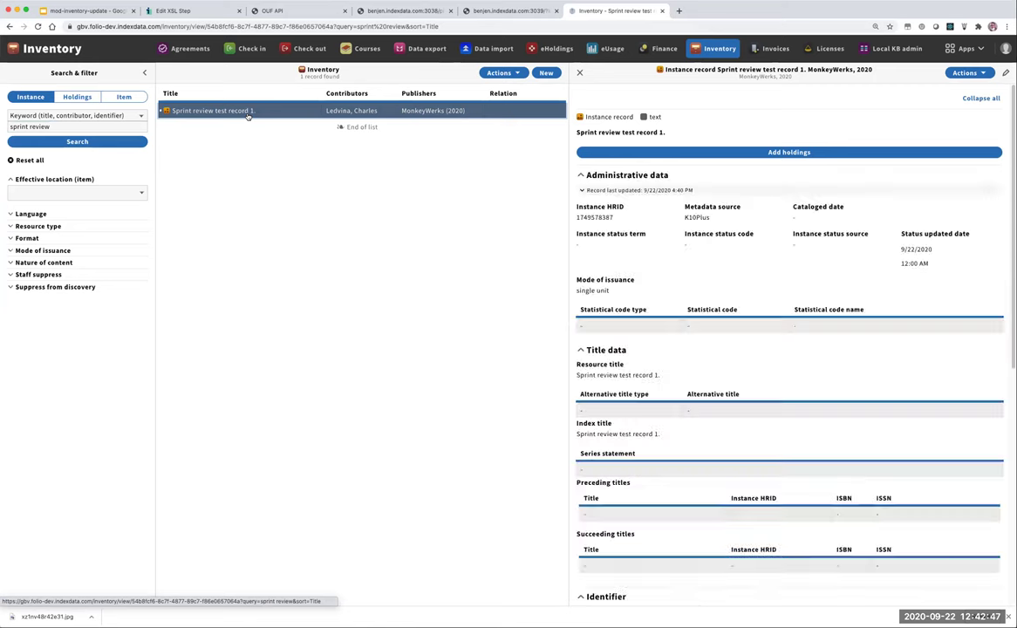